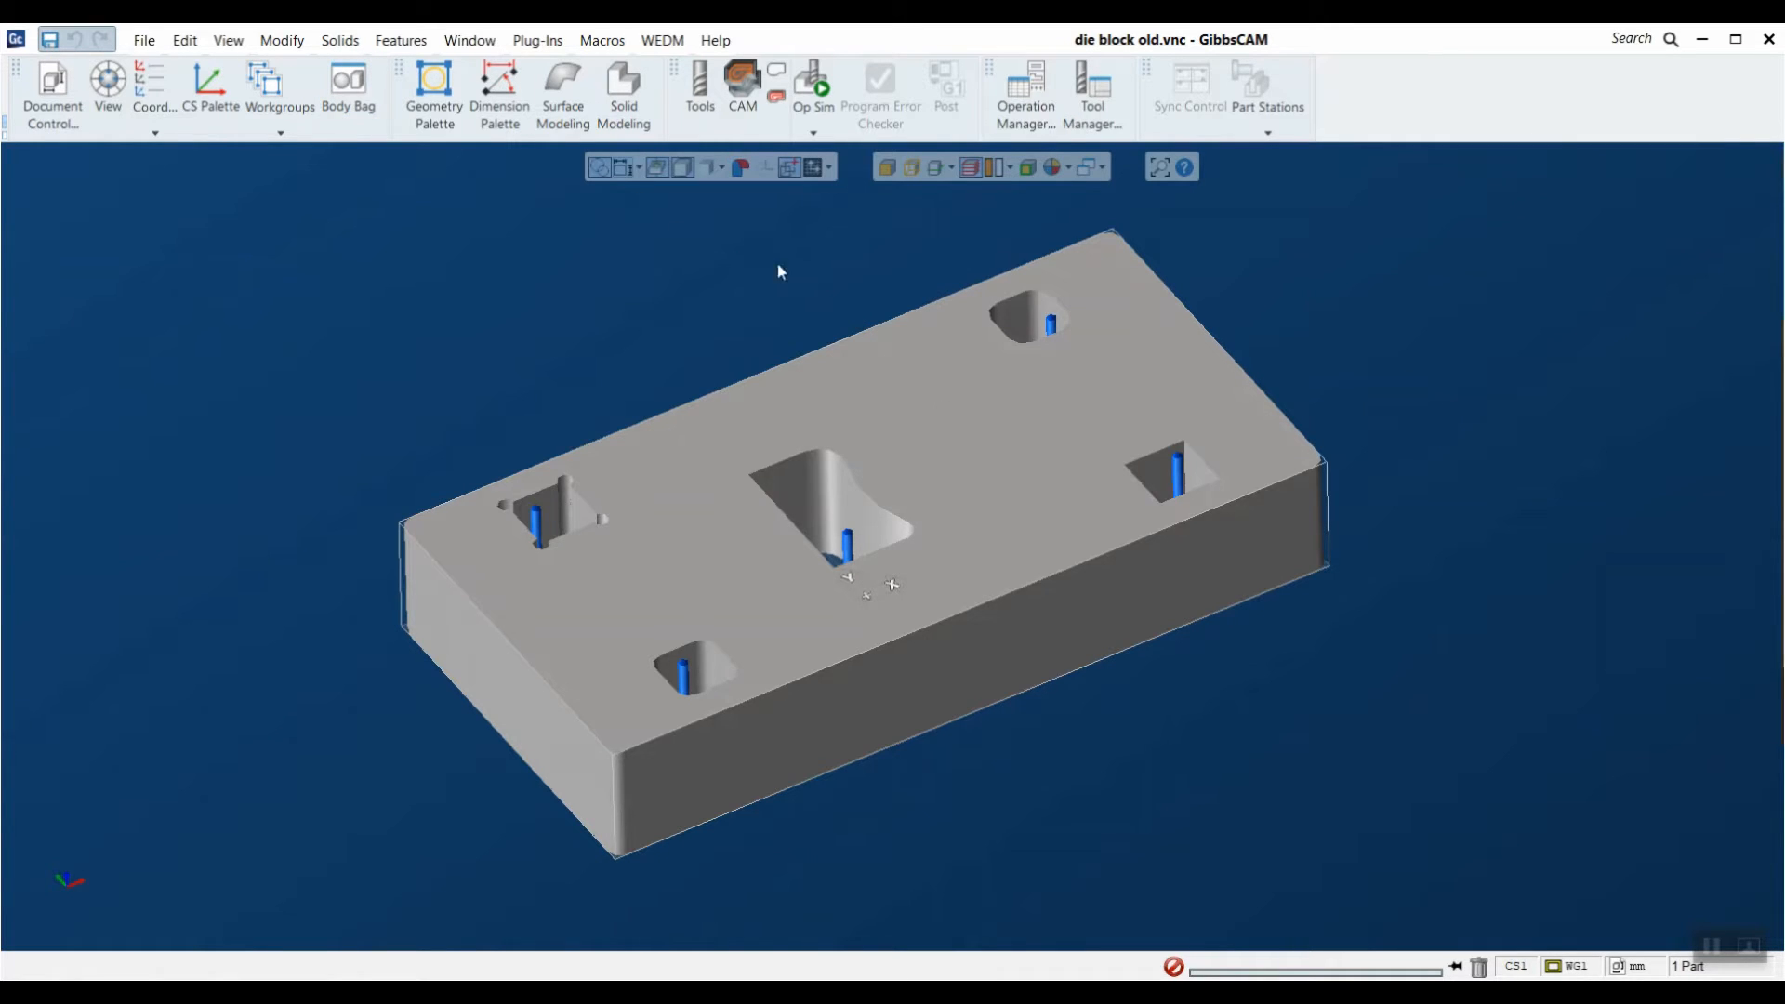
# Extract the edges of the block's top face as geometry with tolerance 0.
pyautogui.click(1011, 454)
pyautogui.rightClick(1013, 454)
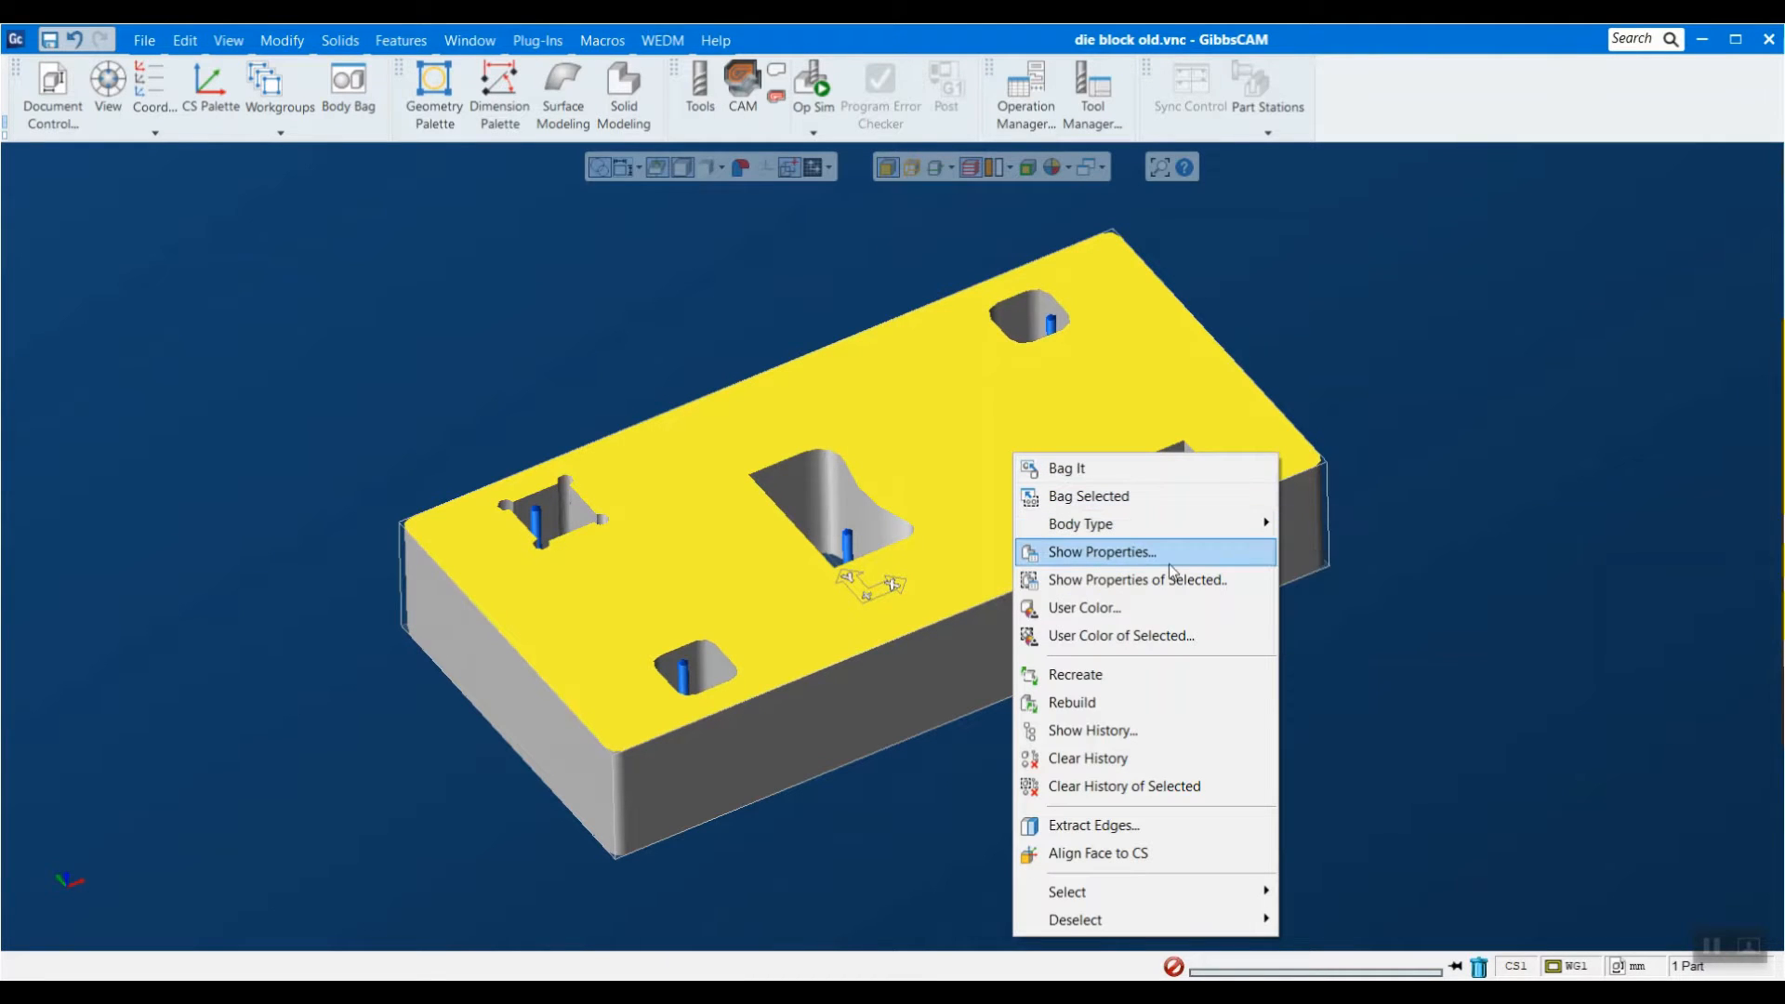
pyautogui.click(1088, 824)
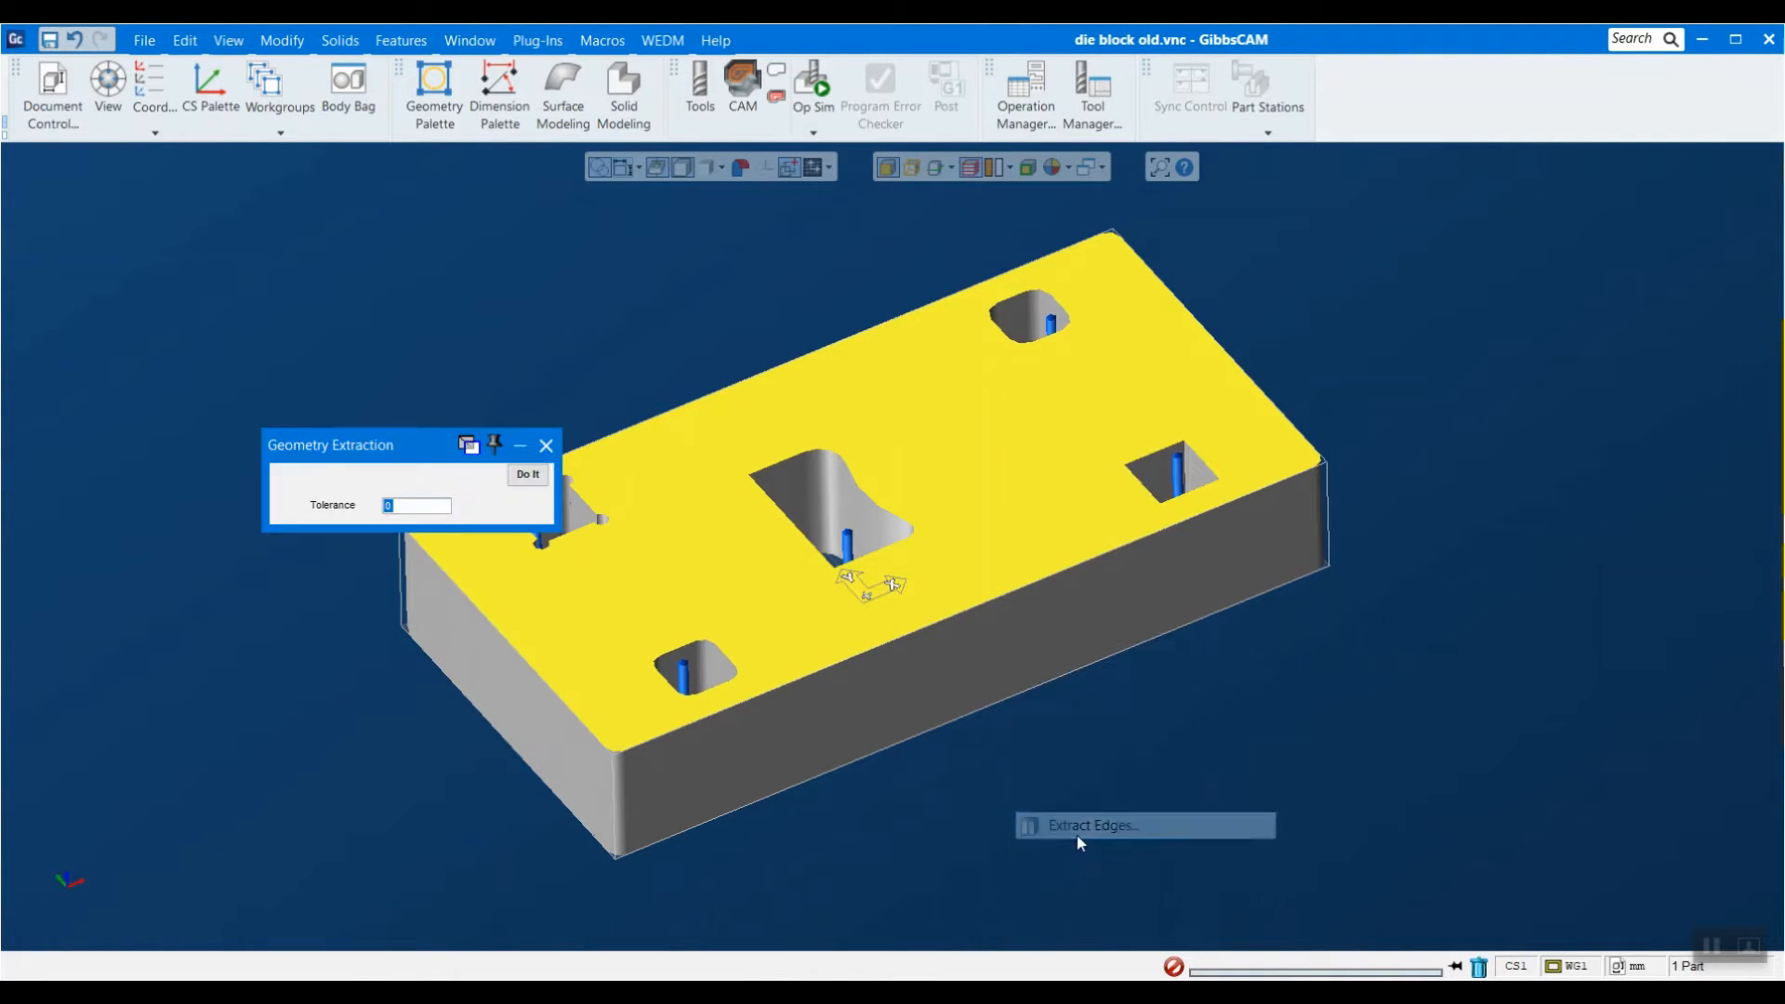
pyautogui.click(527, 474)
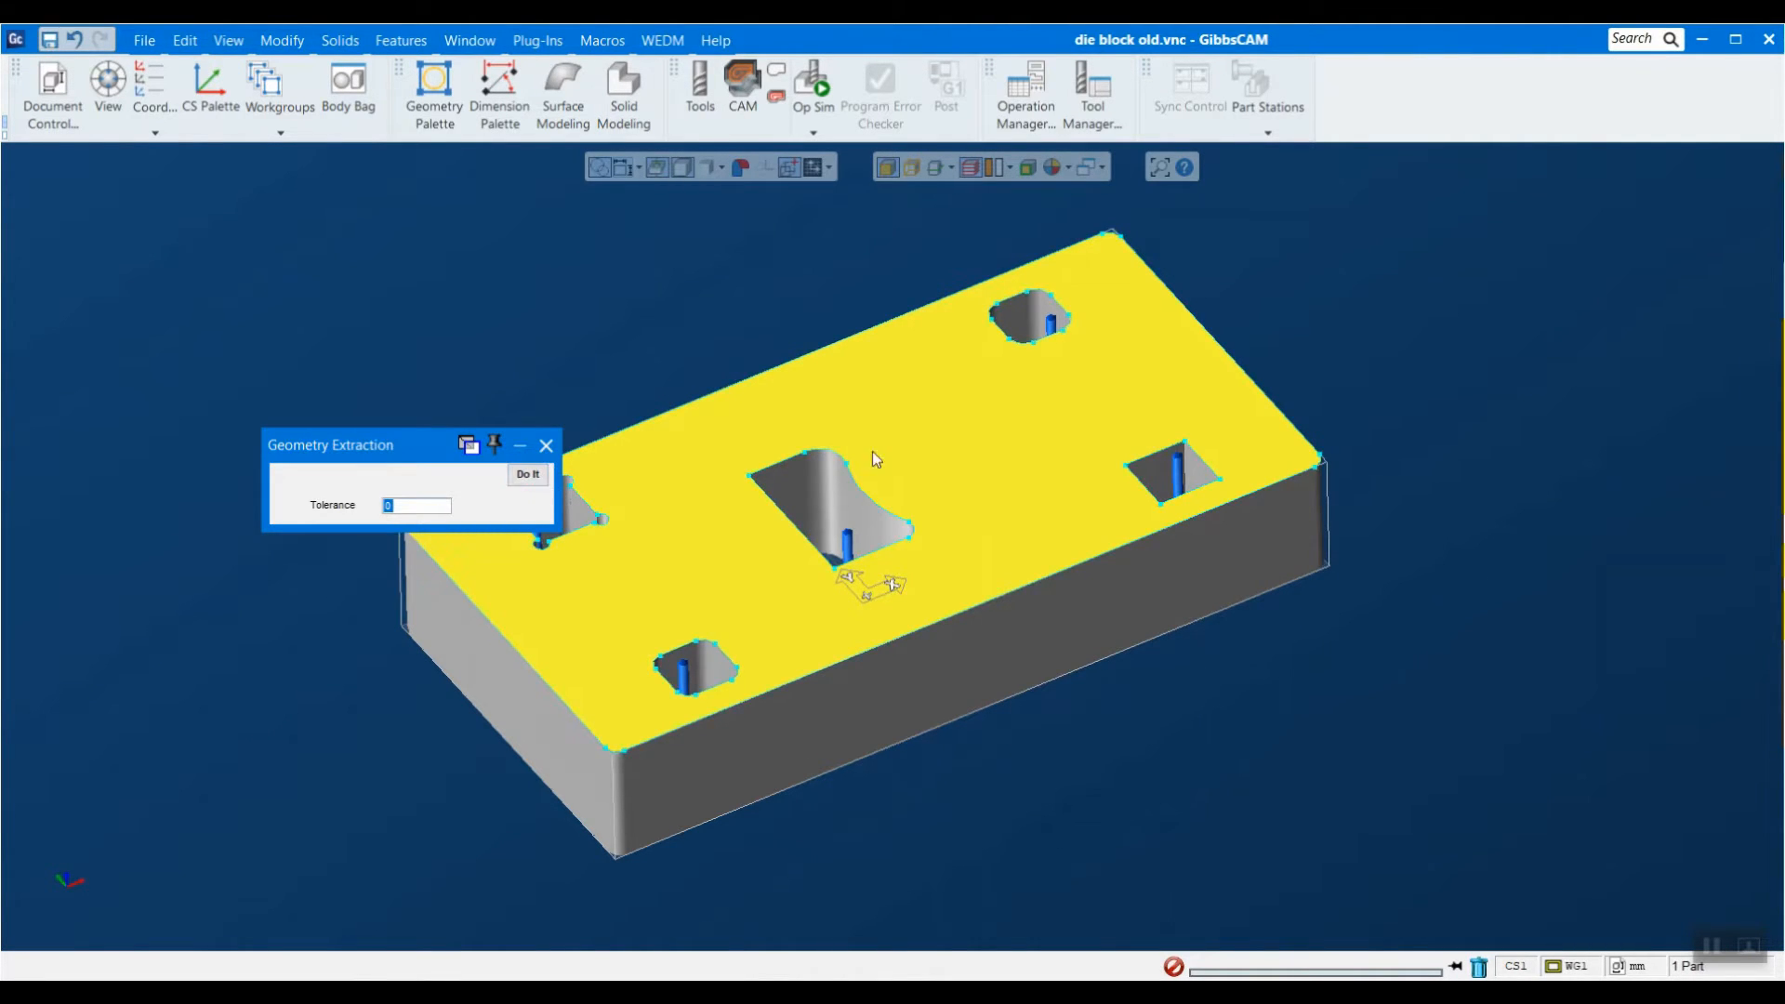
pyautogui.click(547, 447)
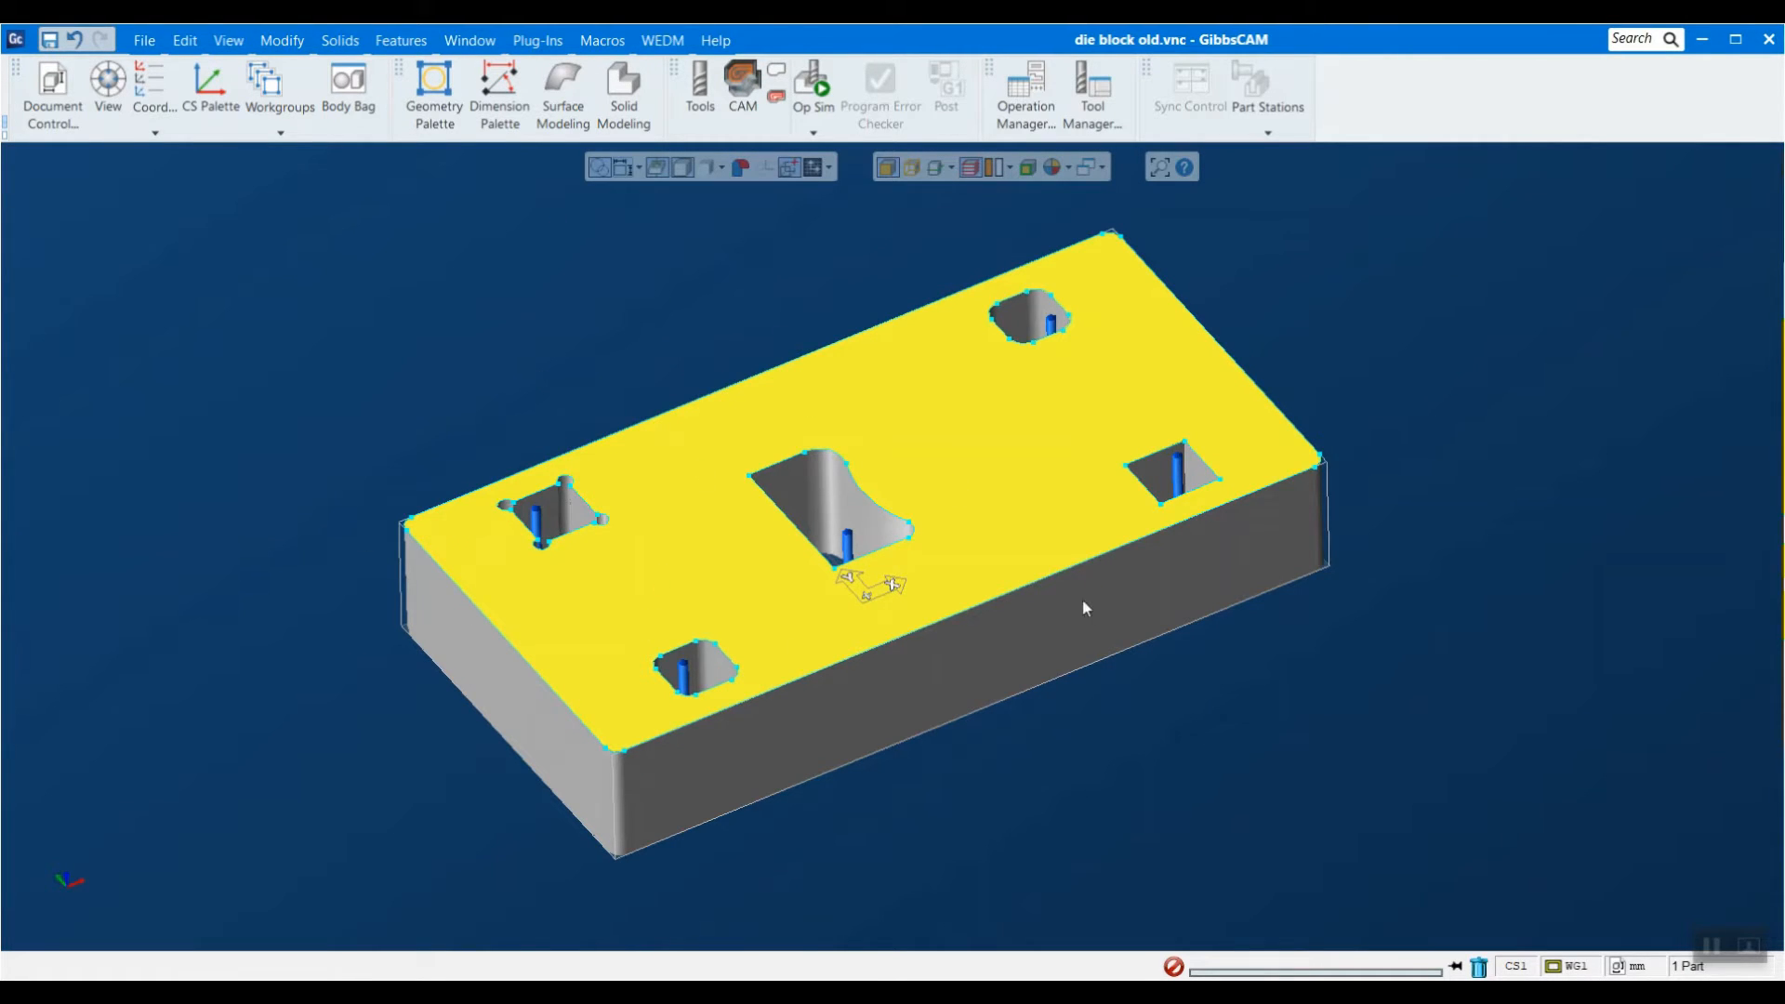
pyautogui.scroll(2, 912, 667)
pyautogui.click(1210, 827)
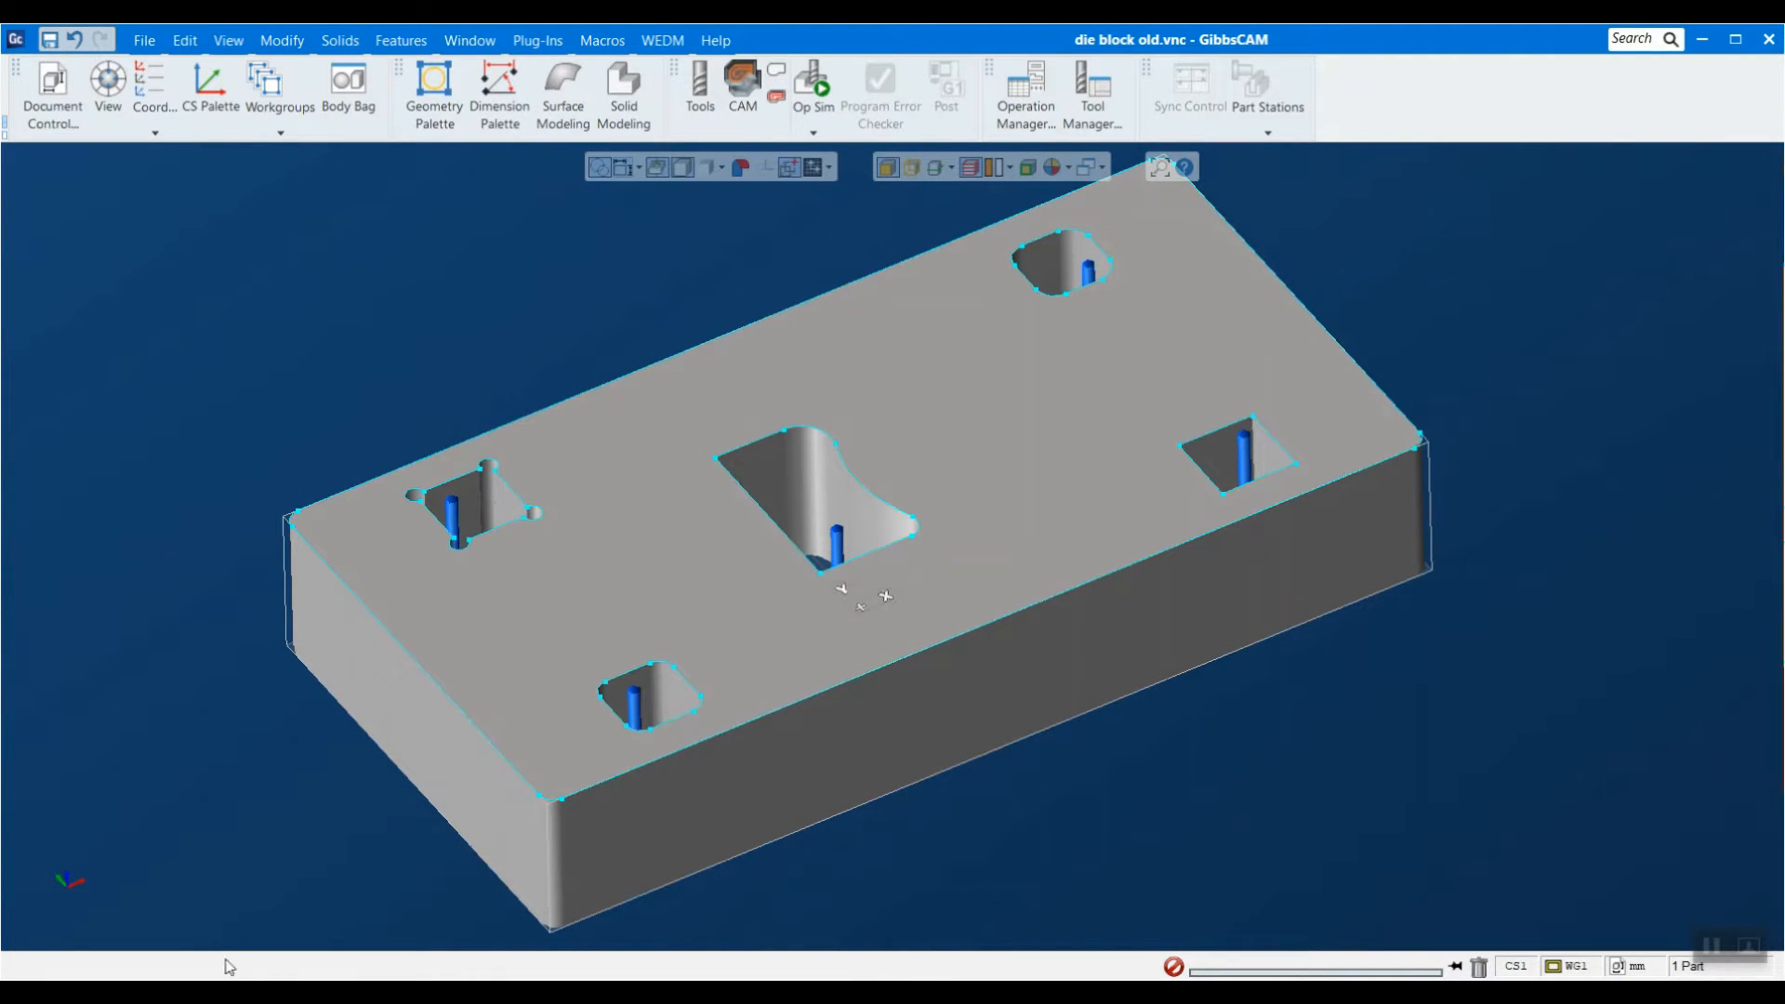
# In the top view, place one start point inside each of the five pockets and one just outside the block's lower long edge.
pyautogui.moveTo(64, 937)
pyautogui.click(53, 853)
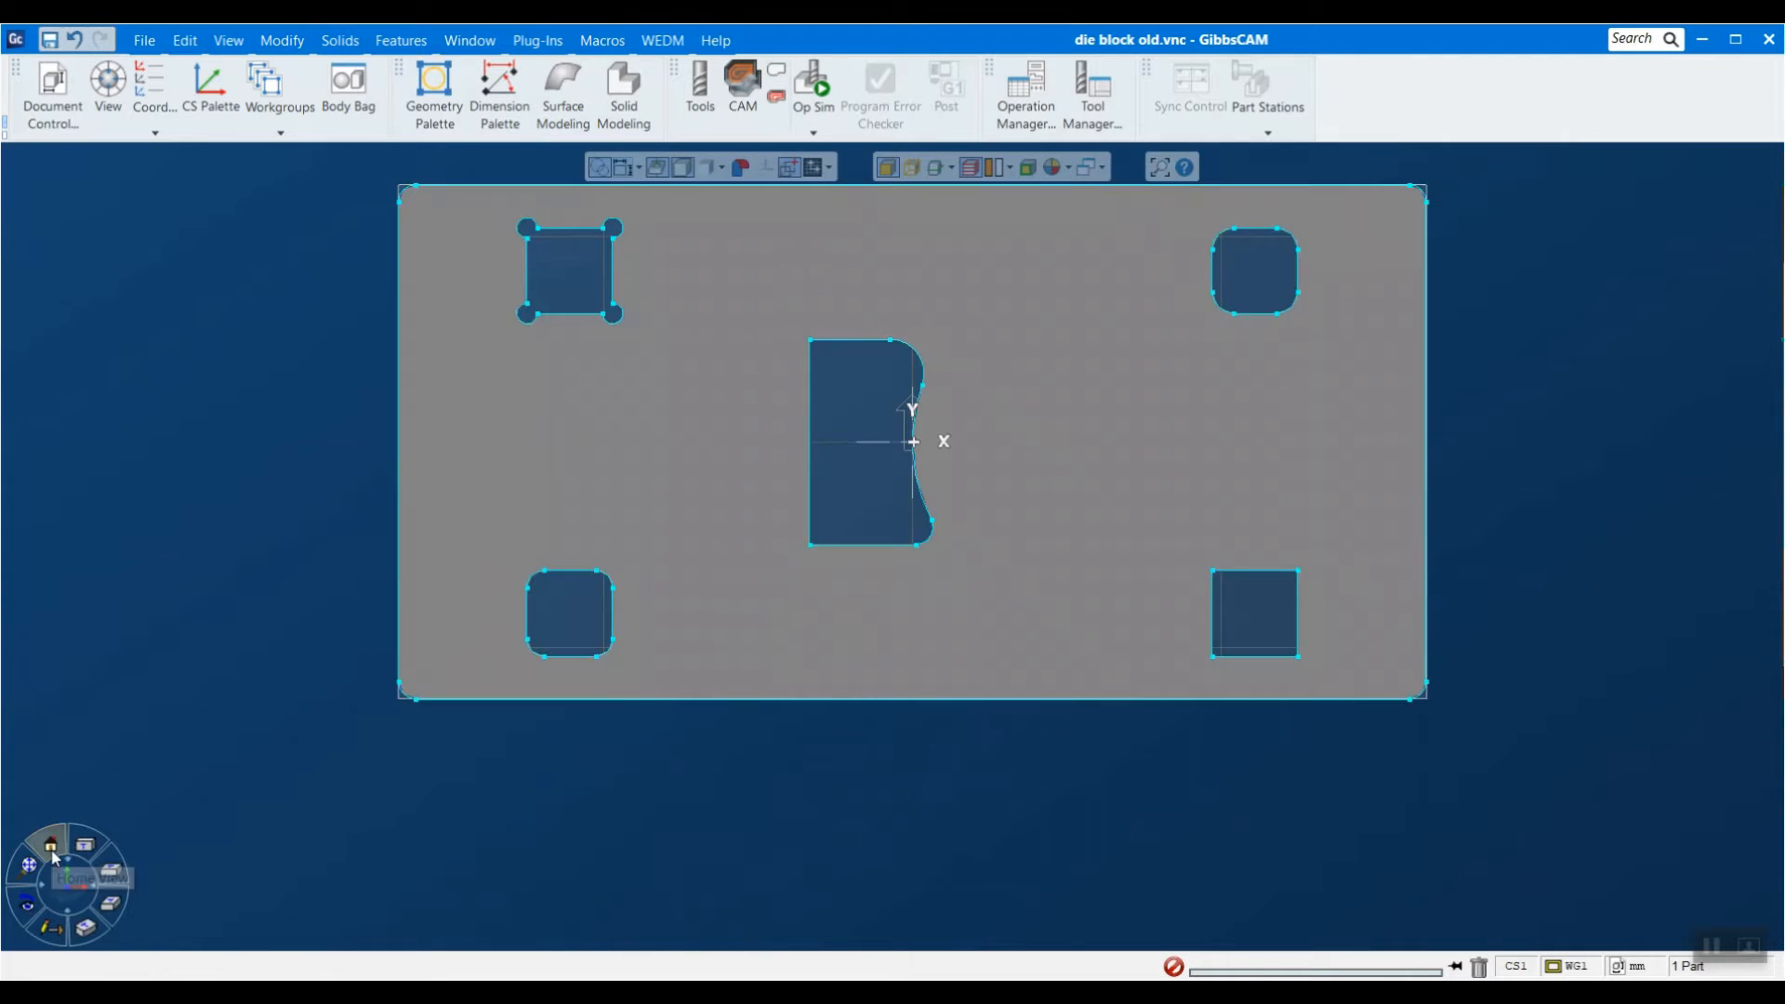
pyautogui.scroll(-2, 567, 781)
pyautogui.moveTo(485, 730); pyautogui.dragTo(1319, 230)
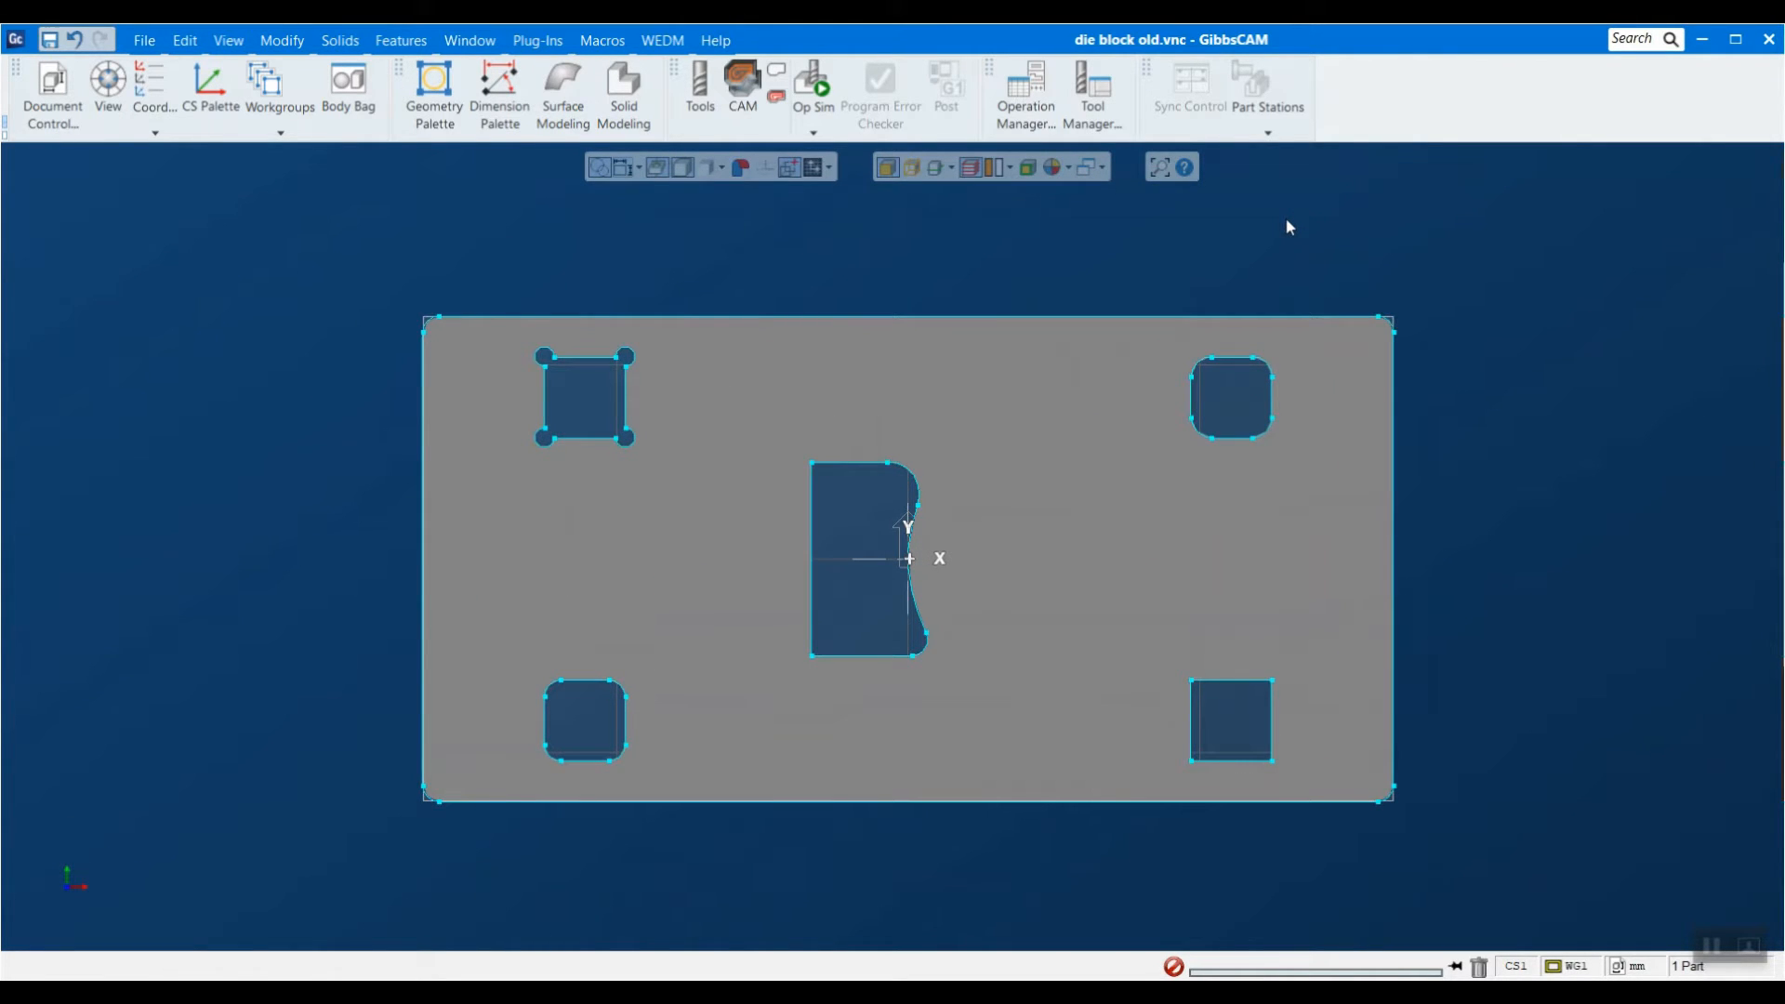
pyautogui.click(434, 93)
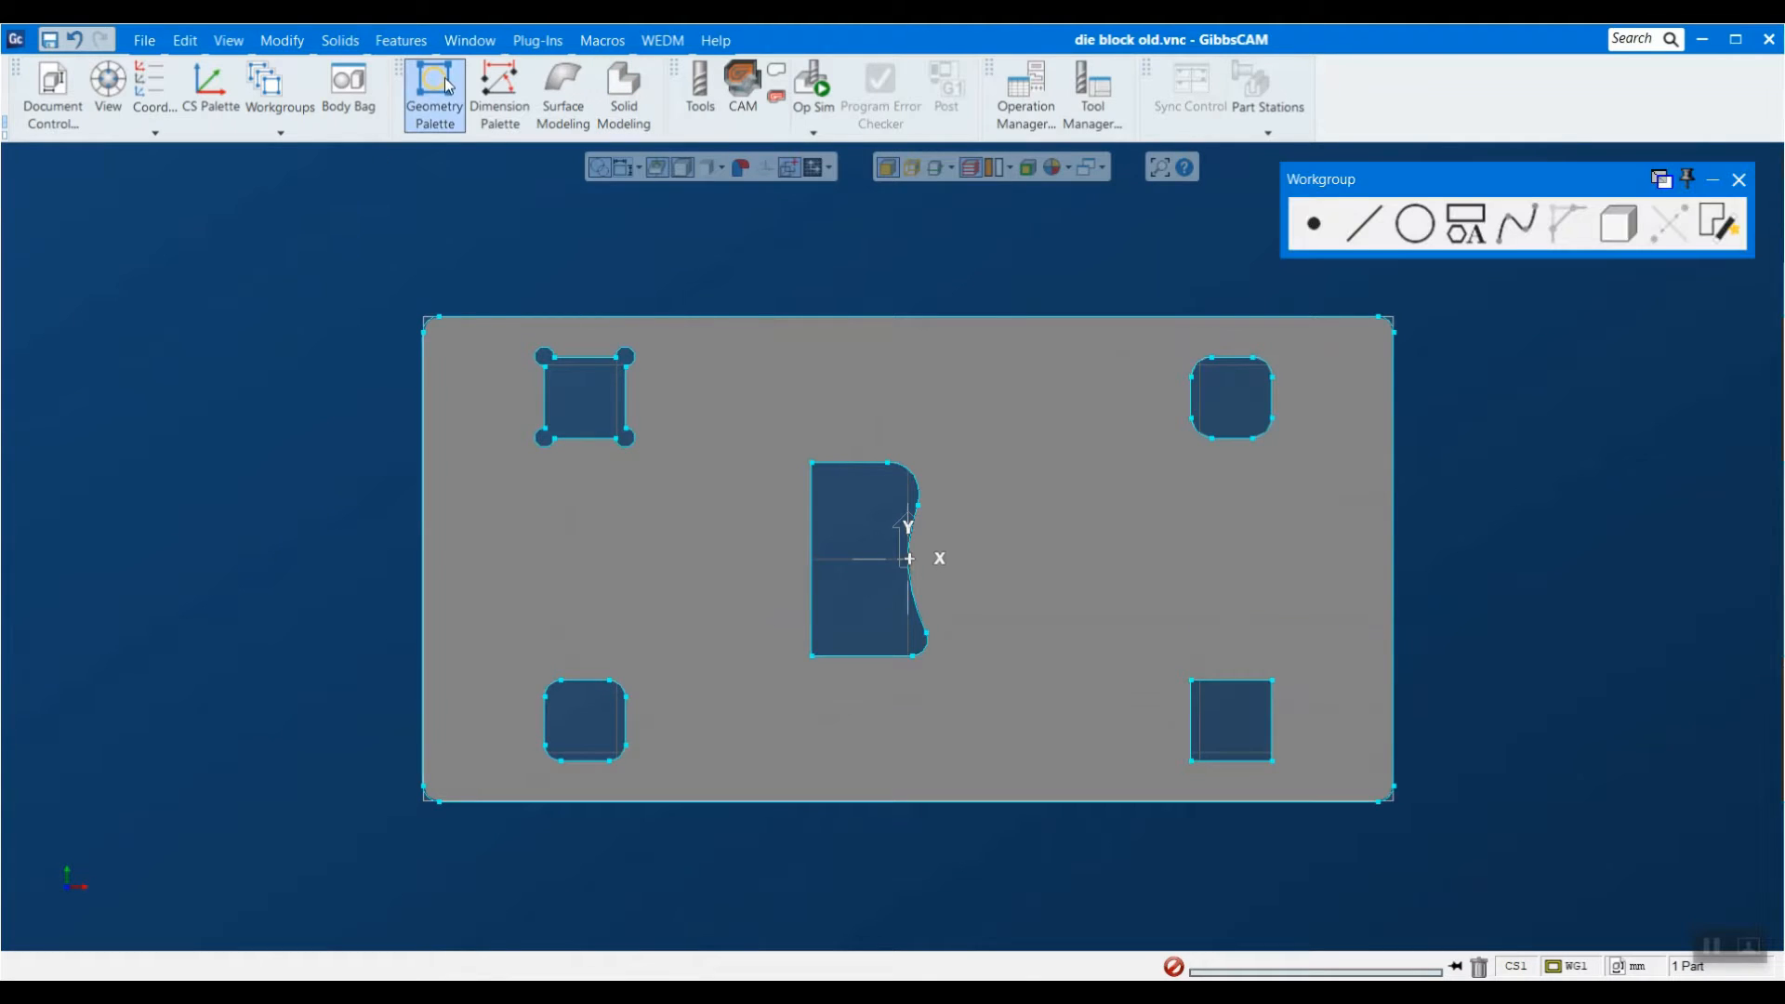
pyautogui.click(1309, 230)
pyautogui.click(1711, 226)
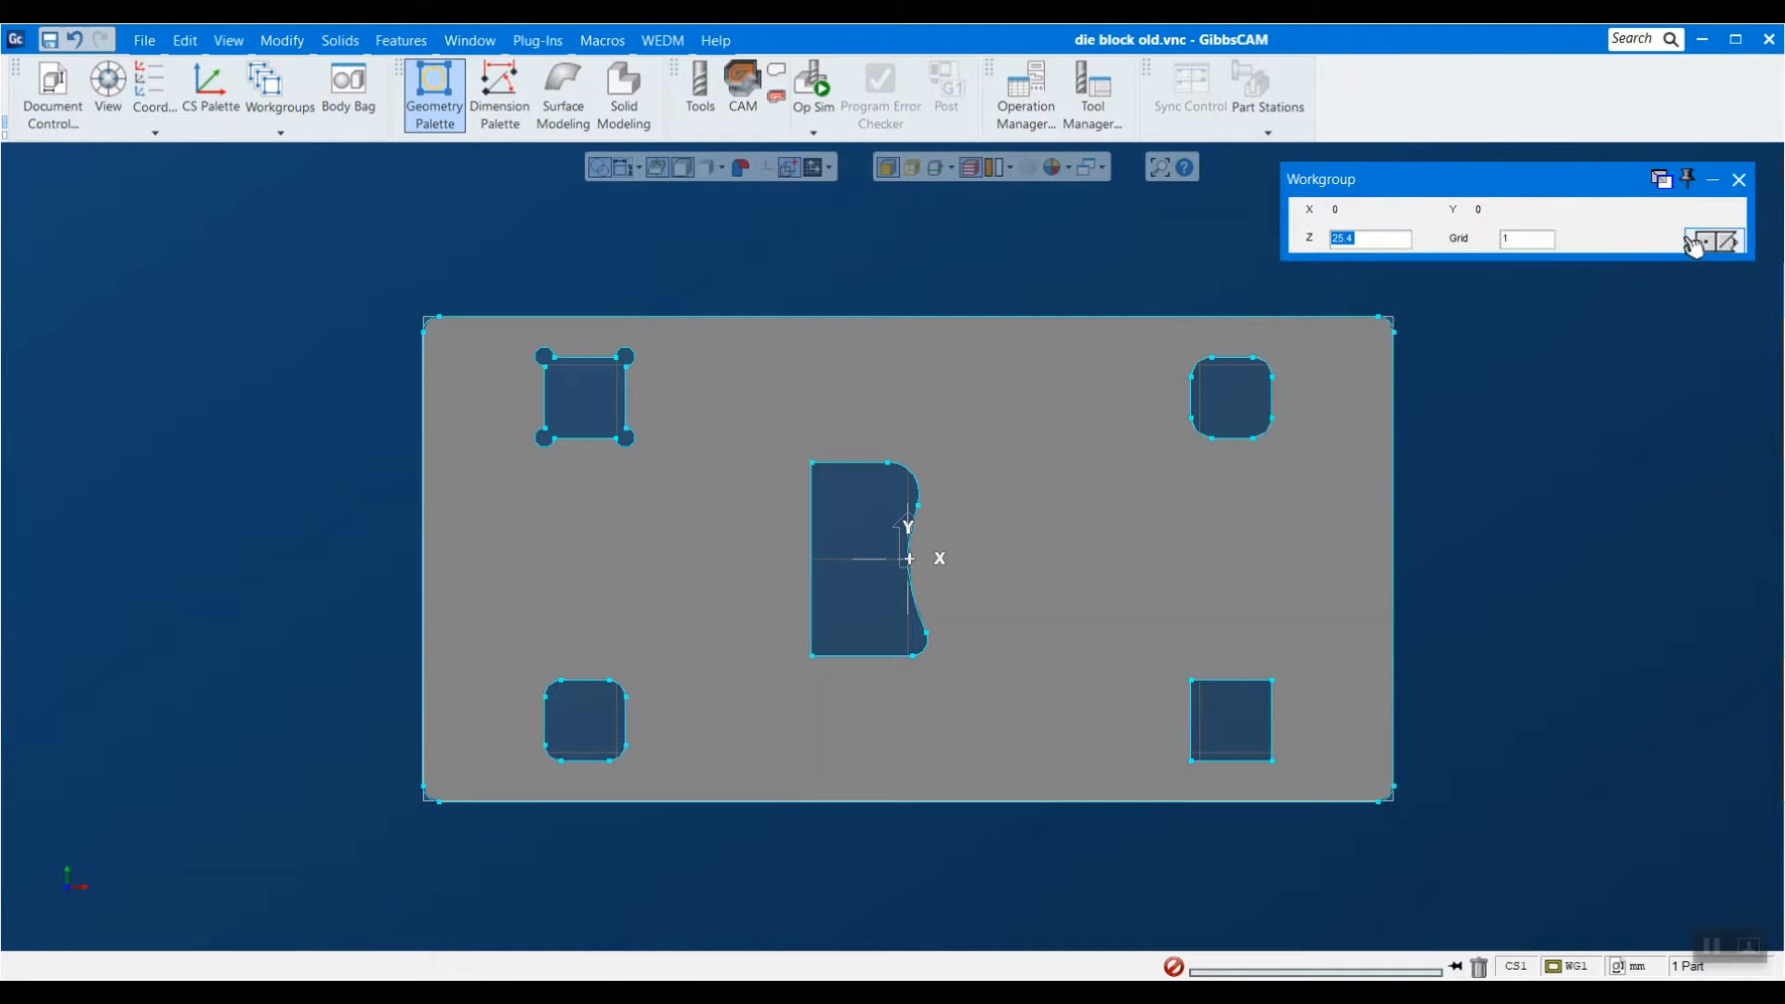
pyautogui.click(584, 373)
pyautogui.click(584, 693)
pyautogui.click(826, 558)
pyautogui.click(1232, 374)
pyautogui.click(1231, 694)
pyautogui.click(895, 820)
pyautogui.click(1715, 241)
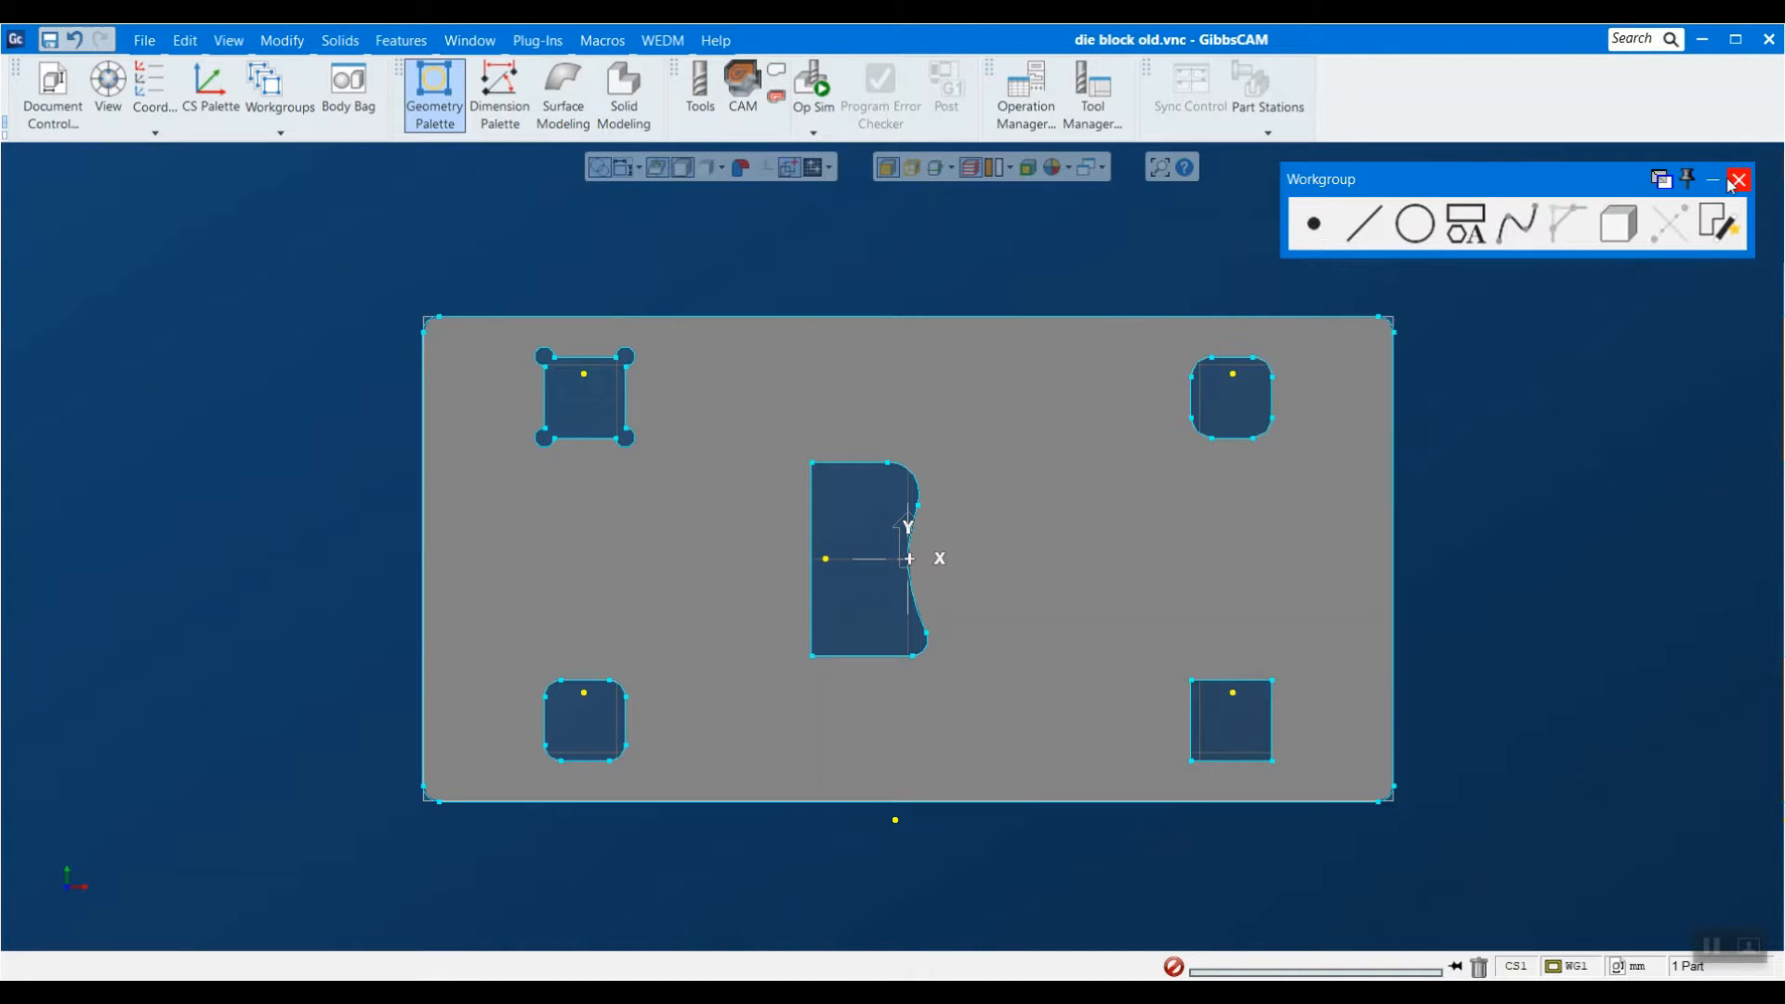
pyautogui.click(1738, 180)
# Switch to GibbsCAM Wire EDM with the die block geometry.
pyautogui.moveTo(1545, 725); pyautogui.dragTo(1737, 426, button='middle')
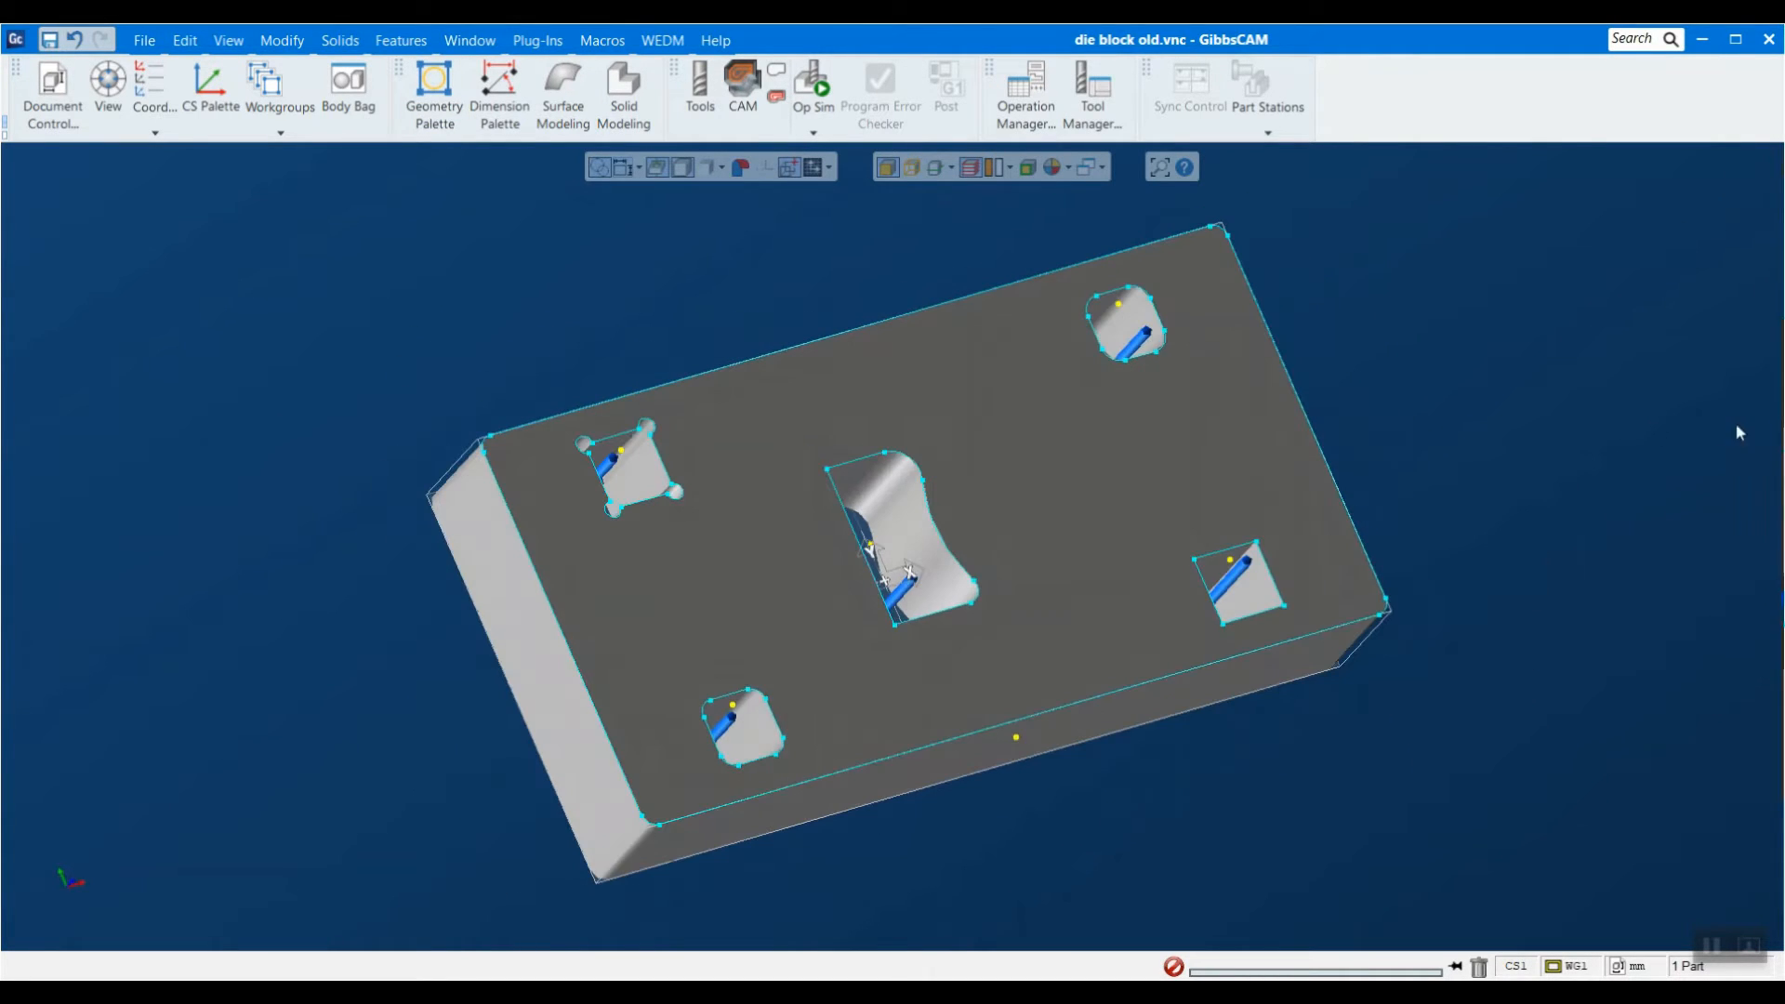
pyautogui.moveTo(1521, 735); pyautogui.dragTo(1048, 648, button='middle')
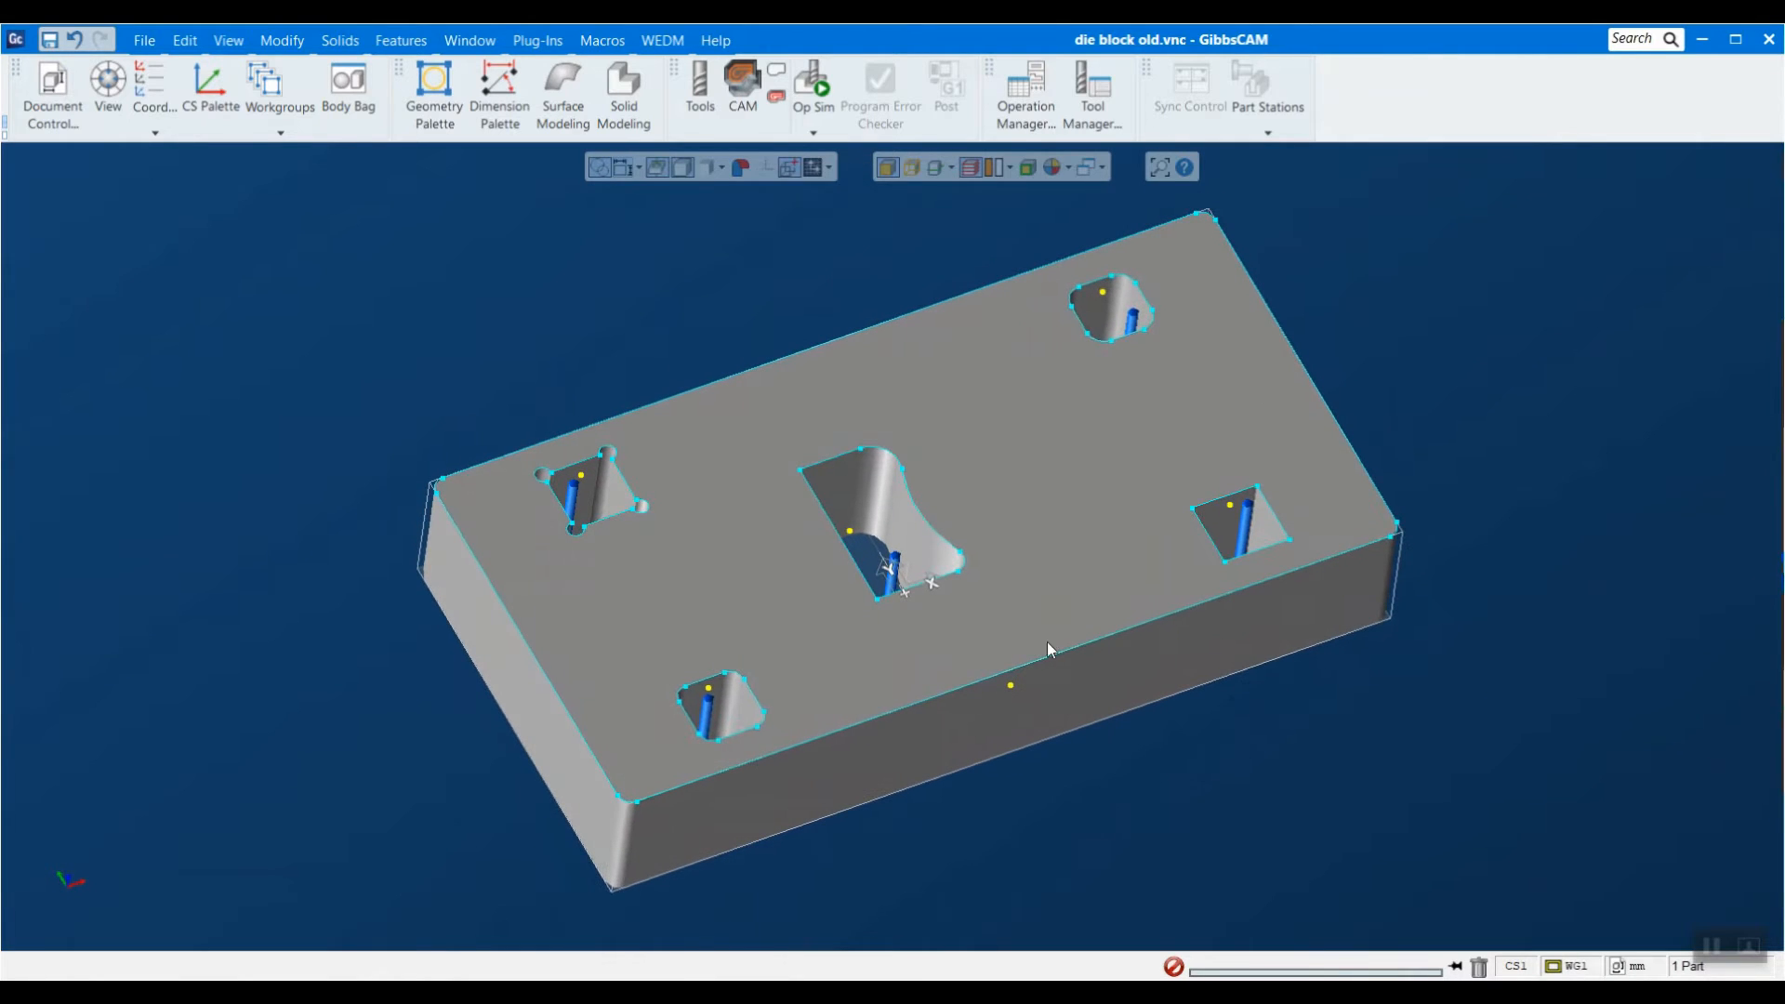
pyautogui.click(662, 40)
pyautogui.click(750, 119)
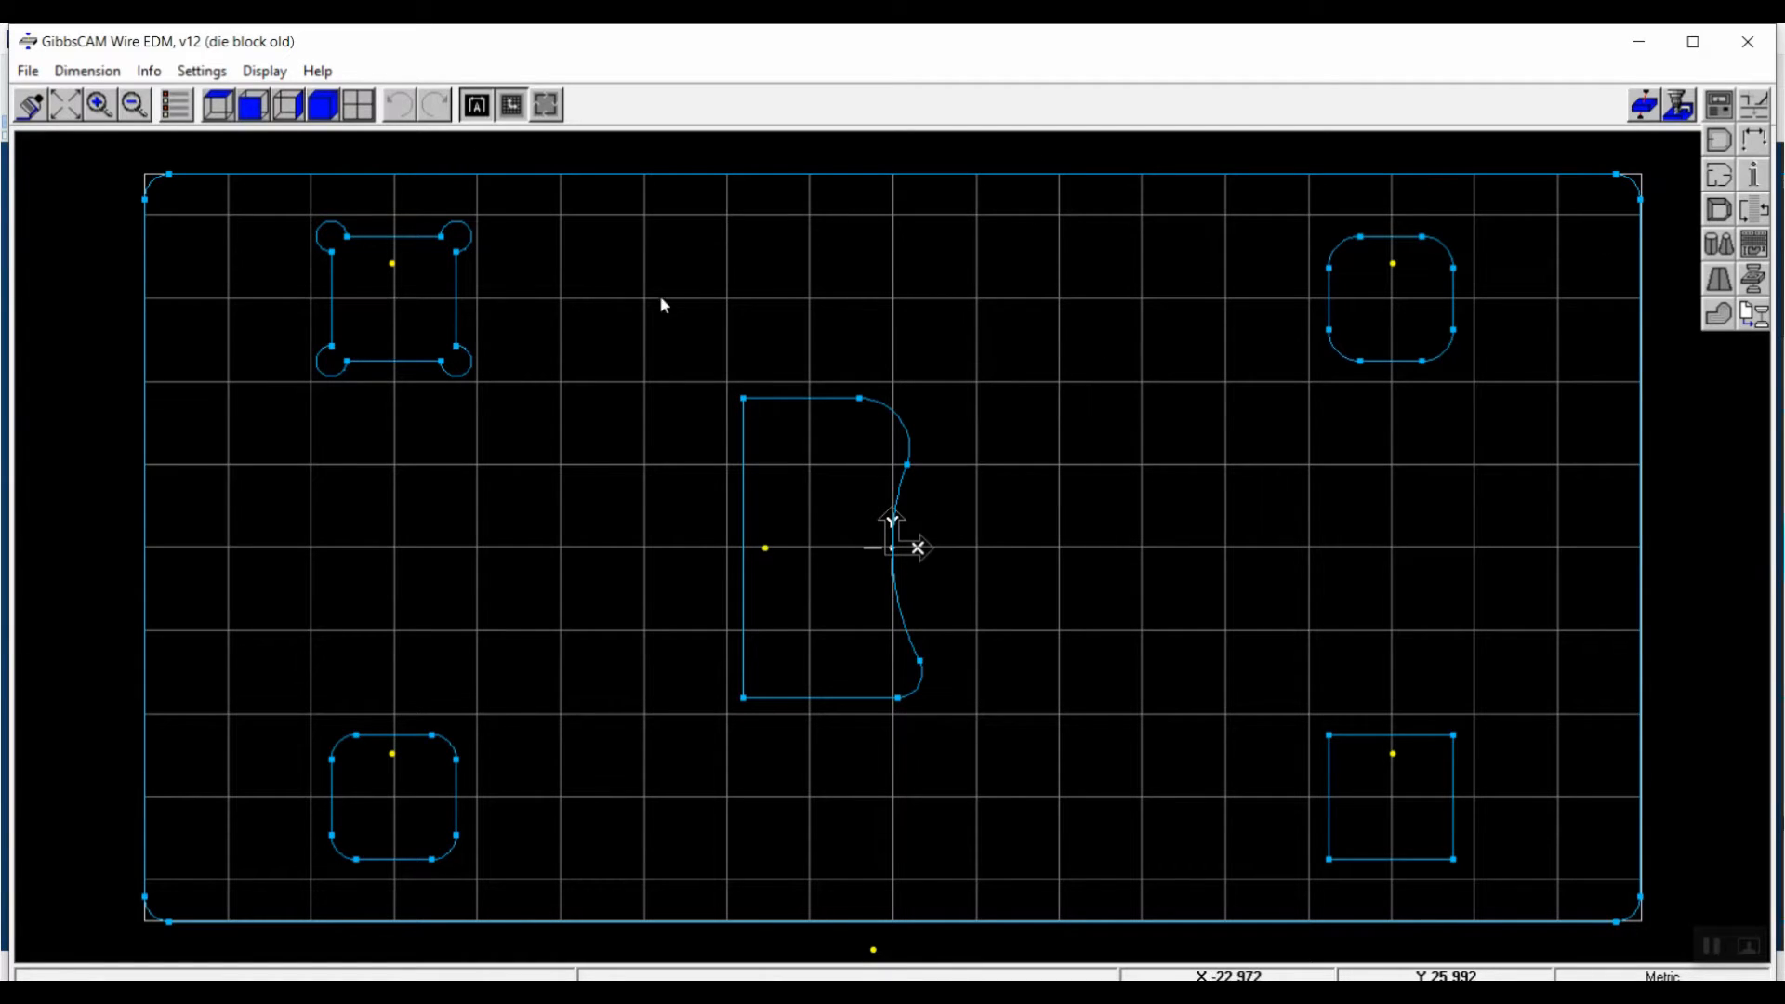
# Review the wire machine configuration, examining the available machines, wire diameter, wire types and part materials.
pyautogui.click(1719, 105)
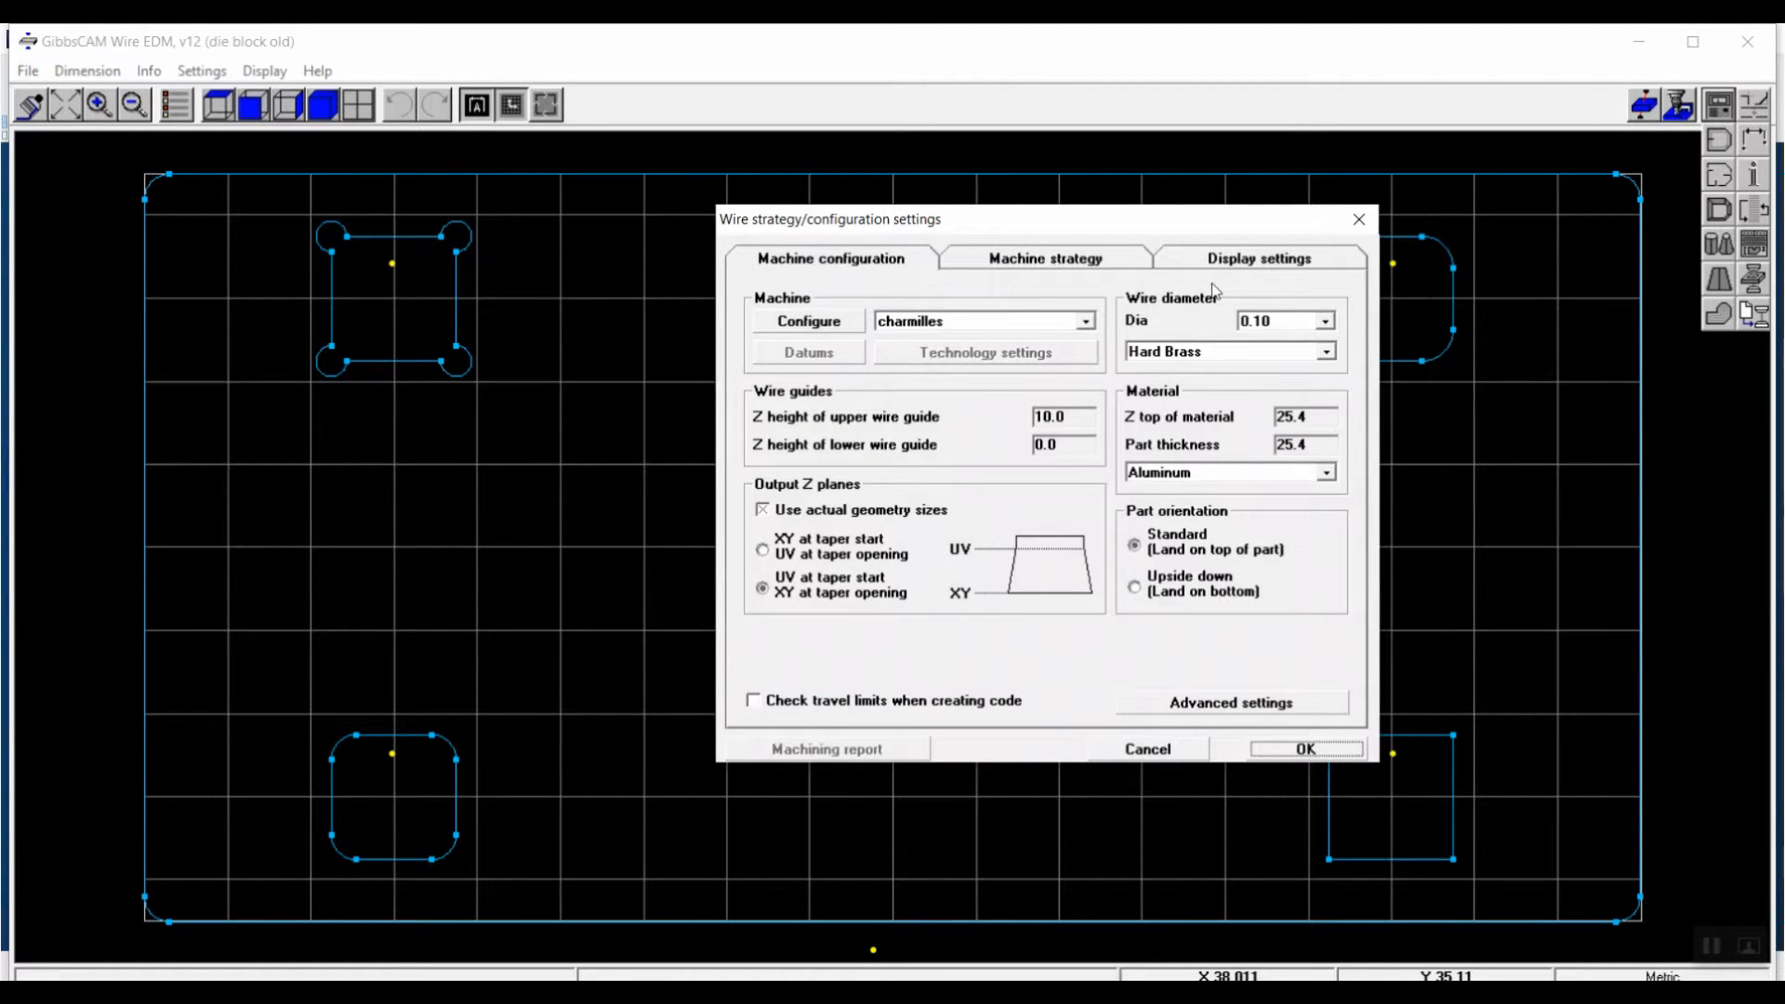
pyautogui.click(1086, 323)
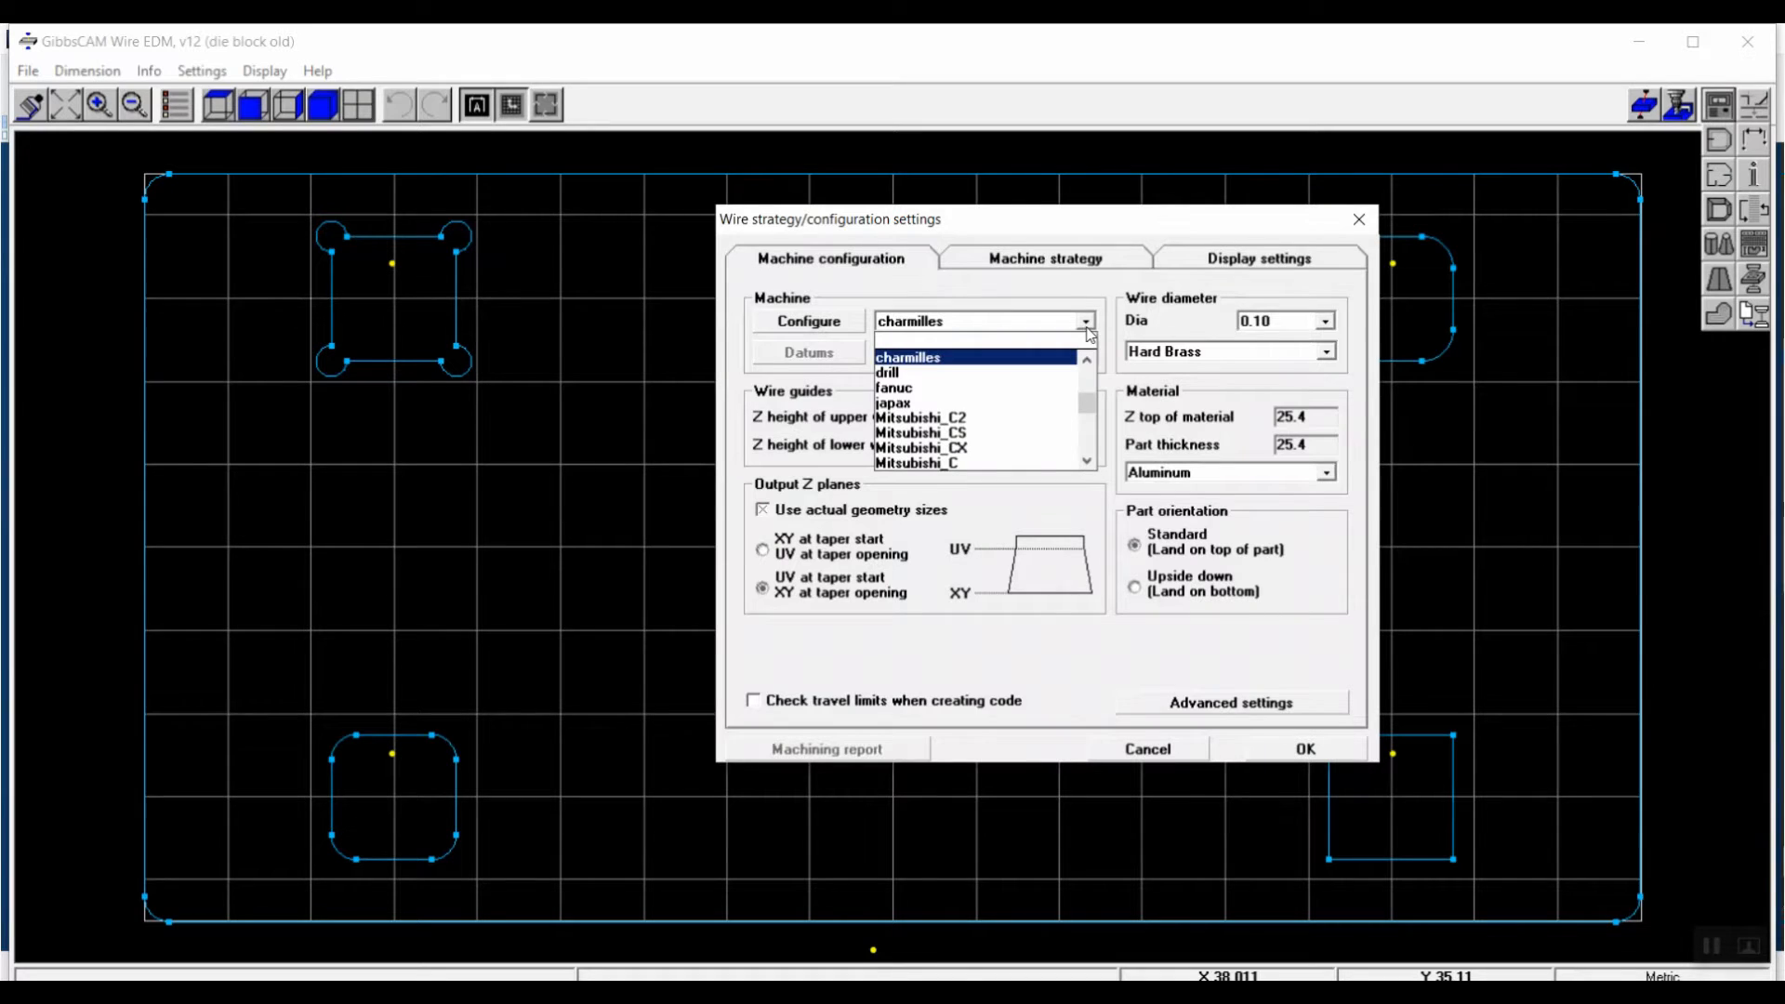
pyautogui.click(966, 360)
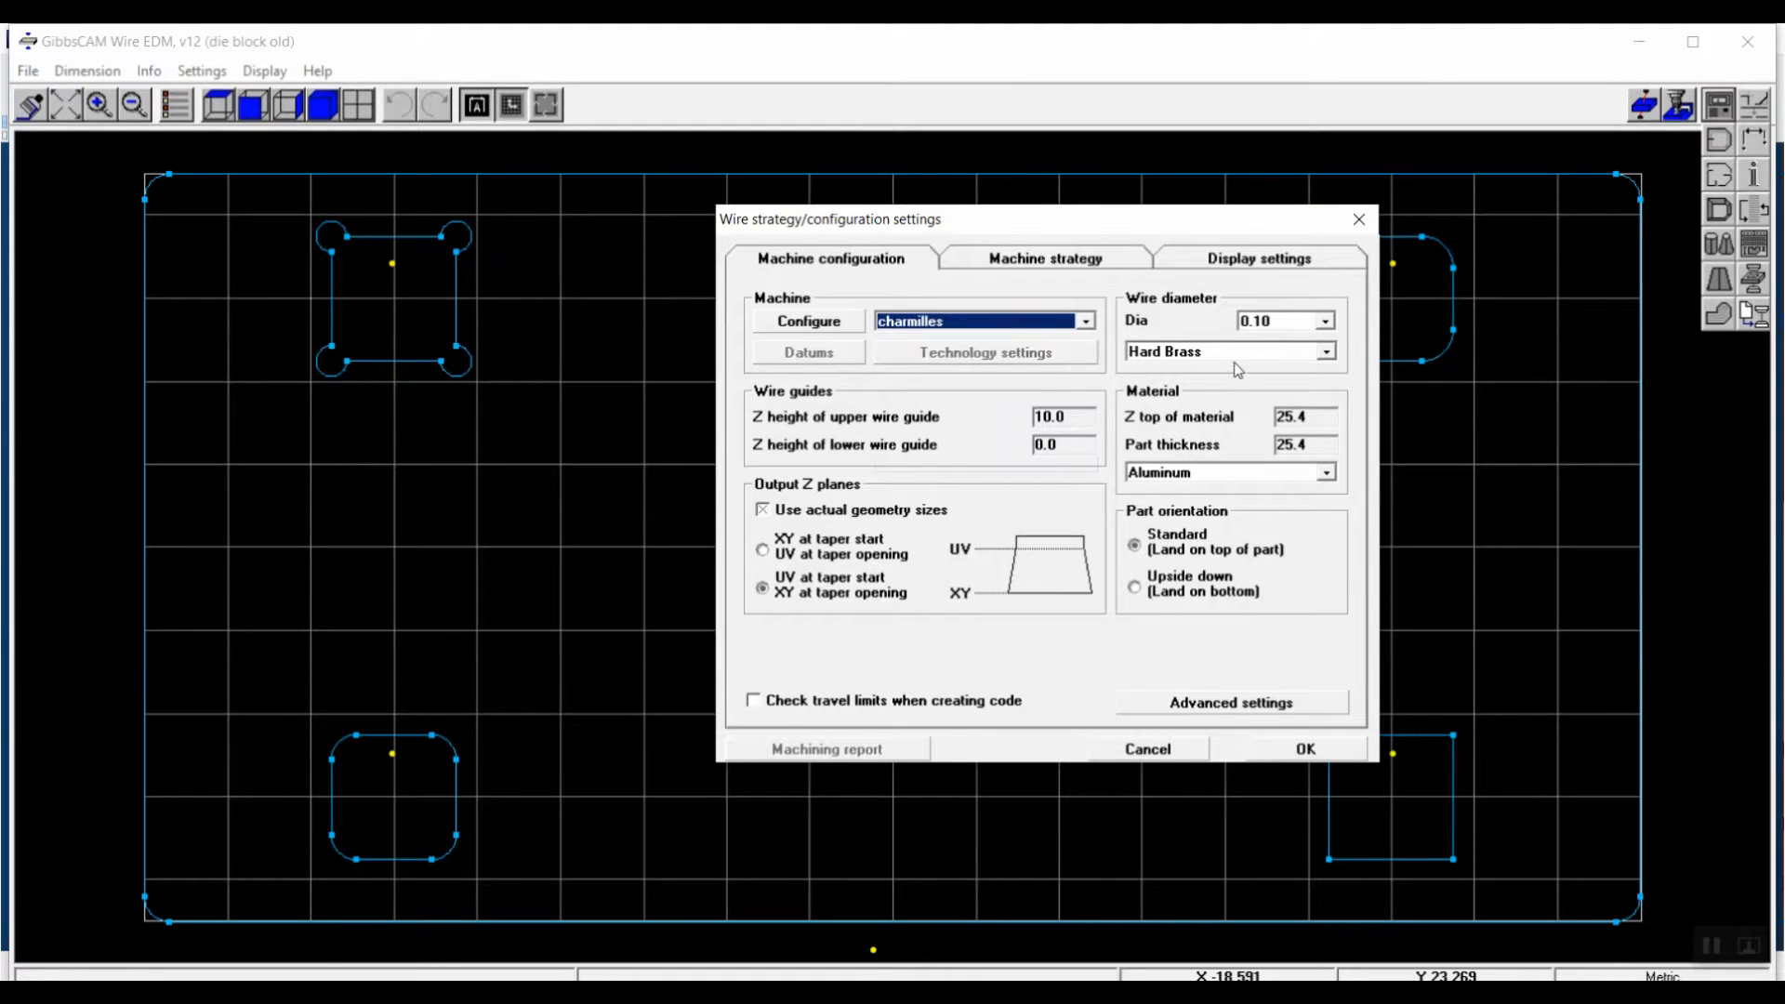
pyautogui.click(1296, 326)
pyautogui.click(1297, 326)
pyautogui.click(1276, 358)
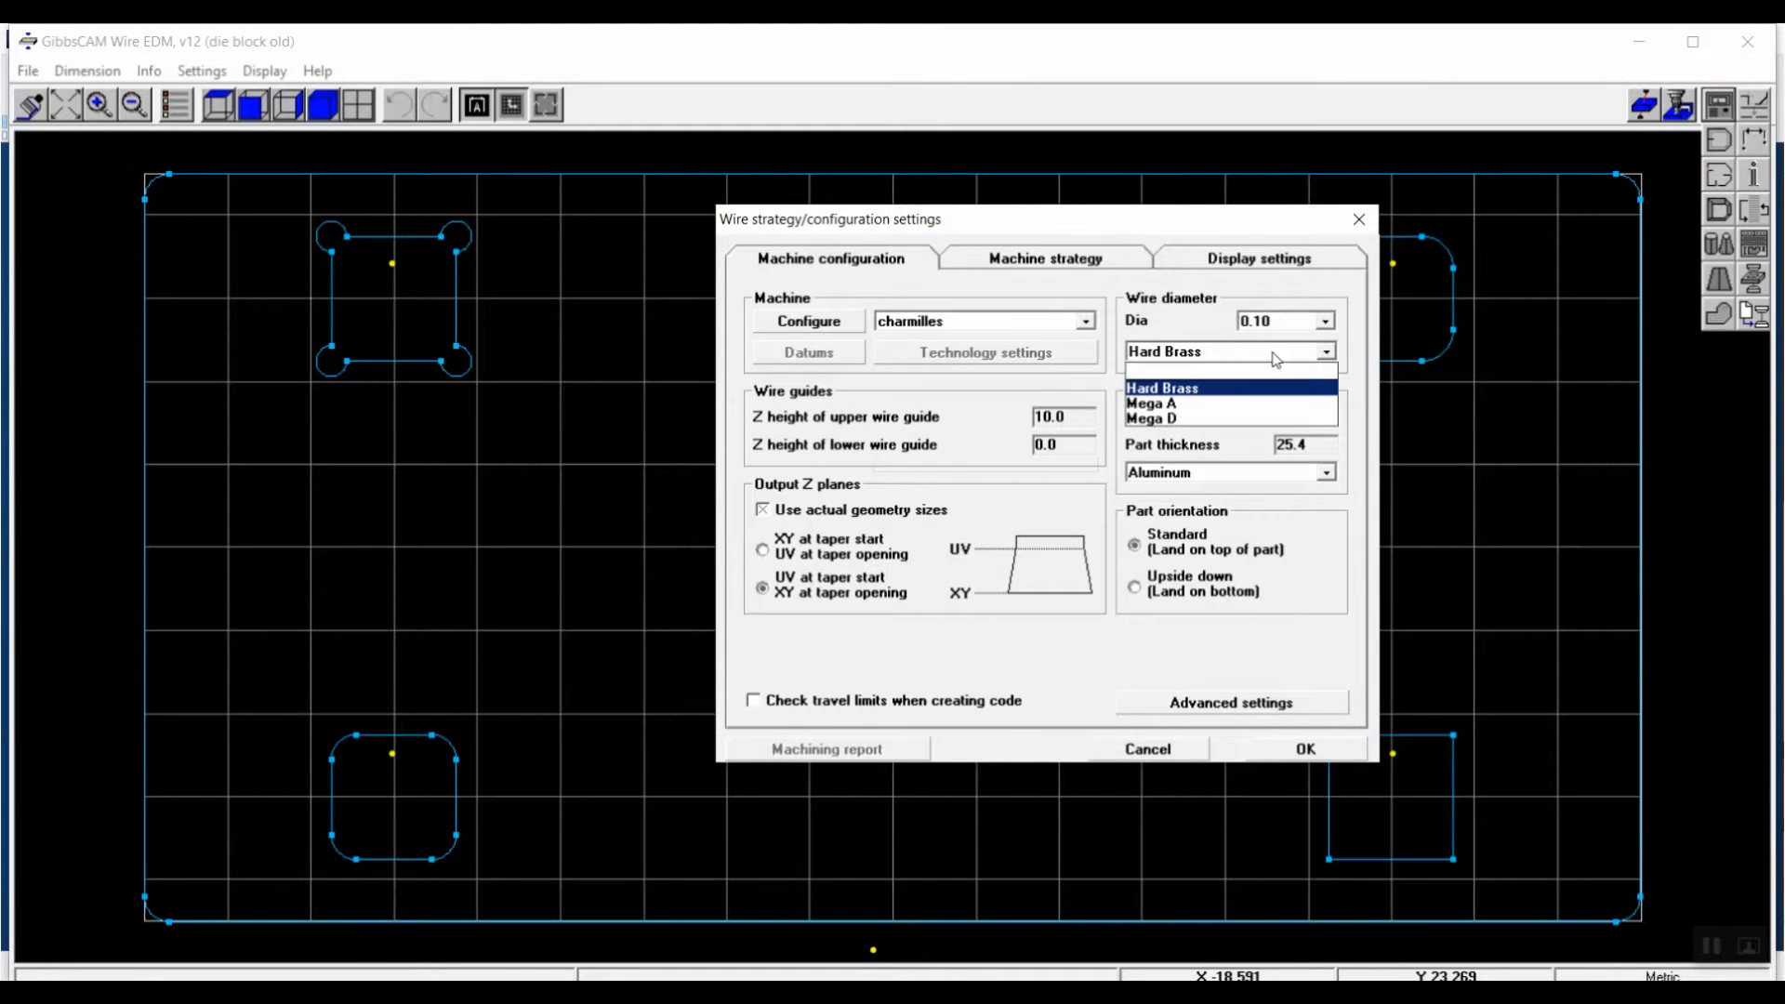
pyautogui.click(1275, 359)
pyautogui.click(1273, 479)
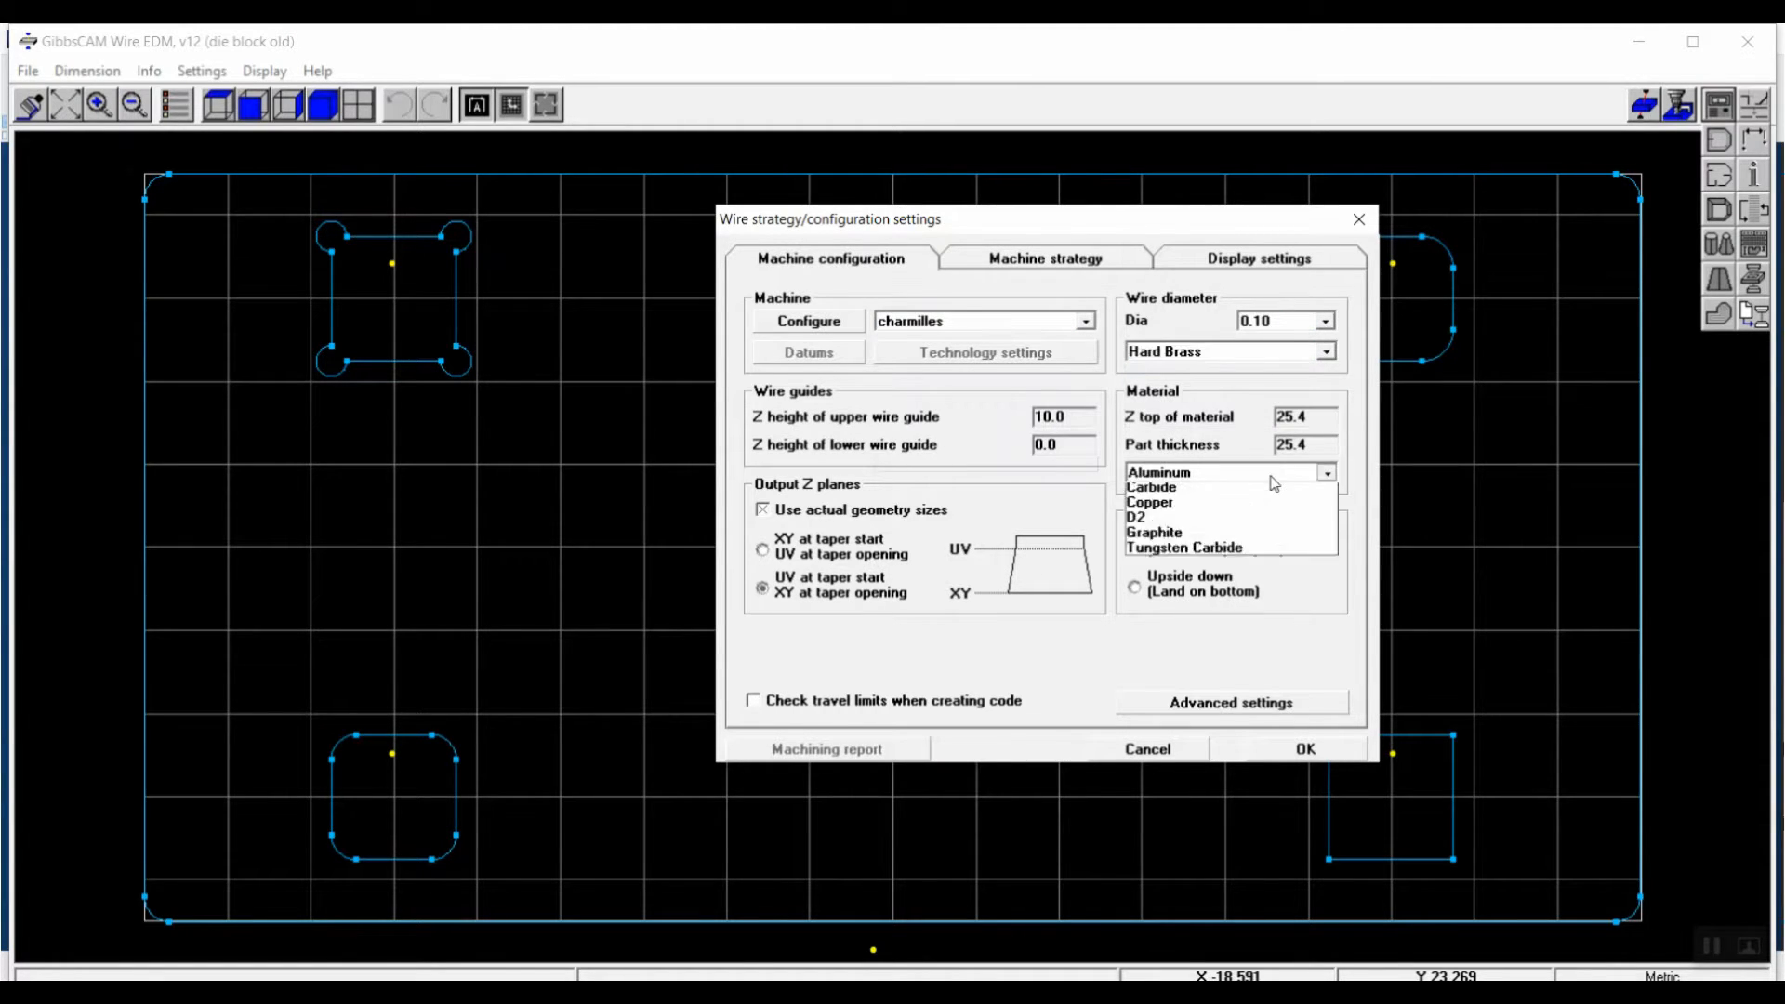
pyautogui.click(1199, 507)
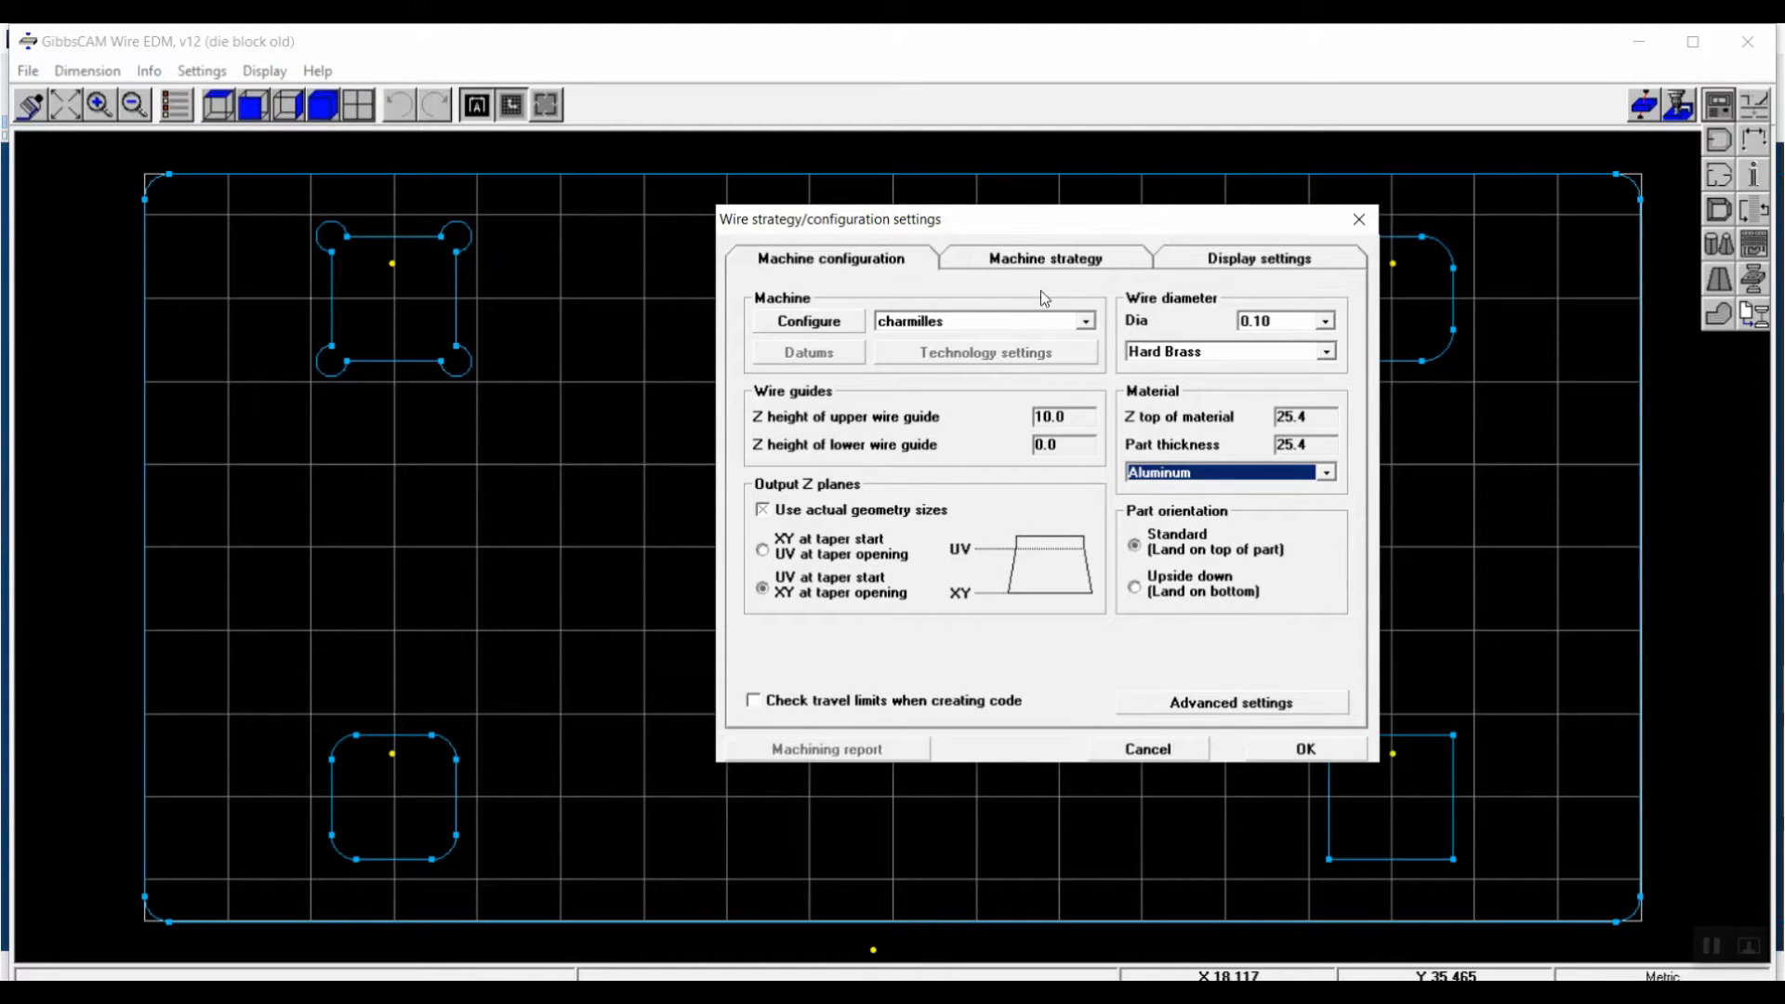
# Review the machine strategy, comparing the skim cut direction options, and leave the settings without applying changes.
pyautogui.click(1018, 258)
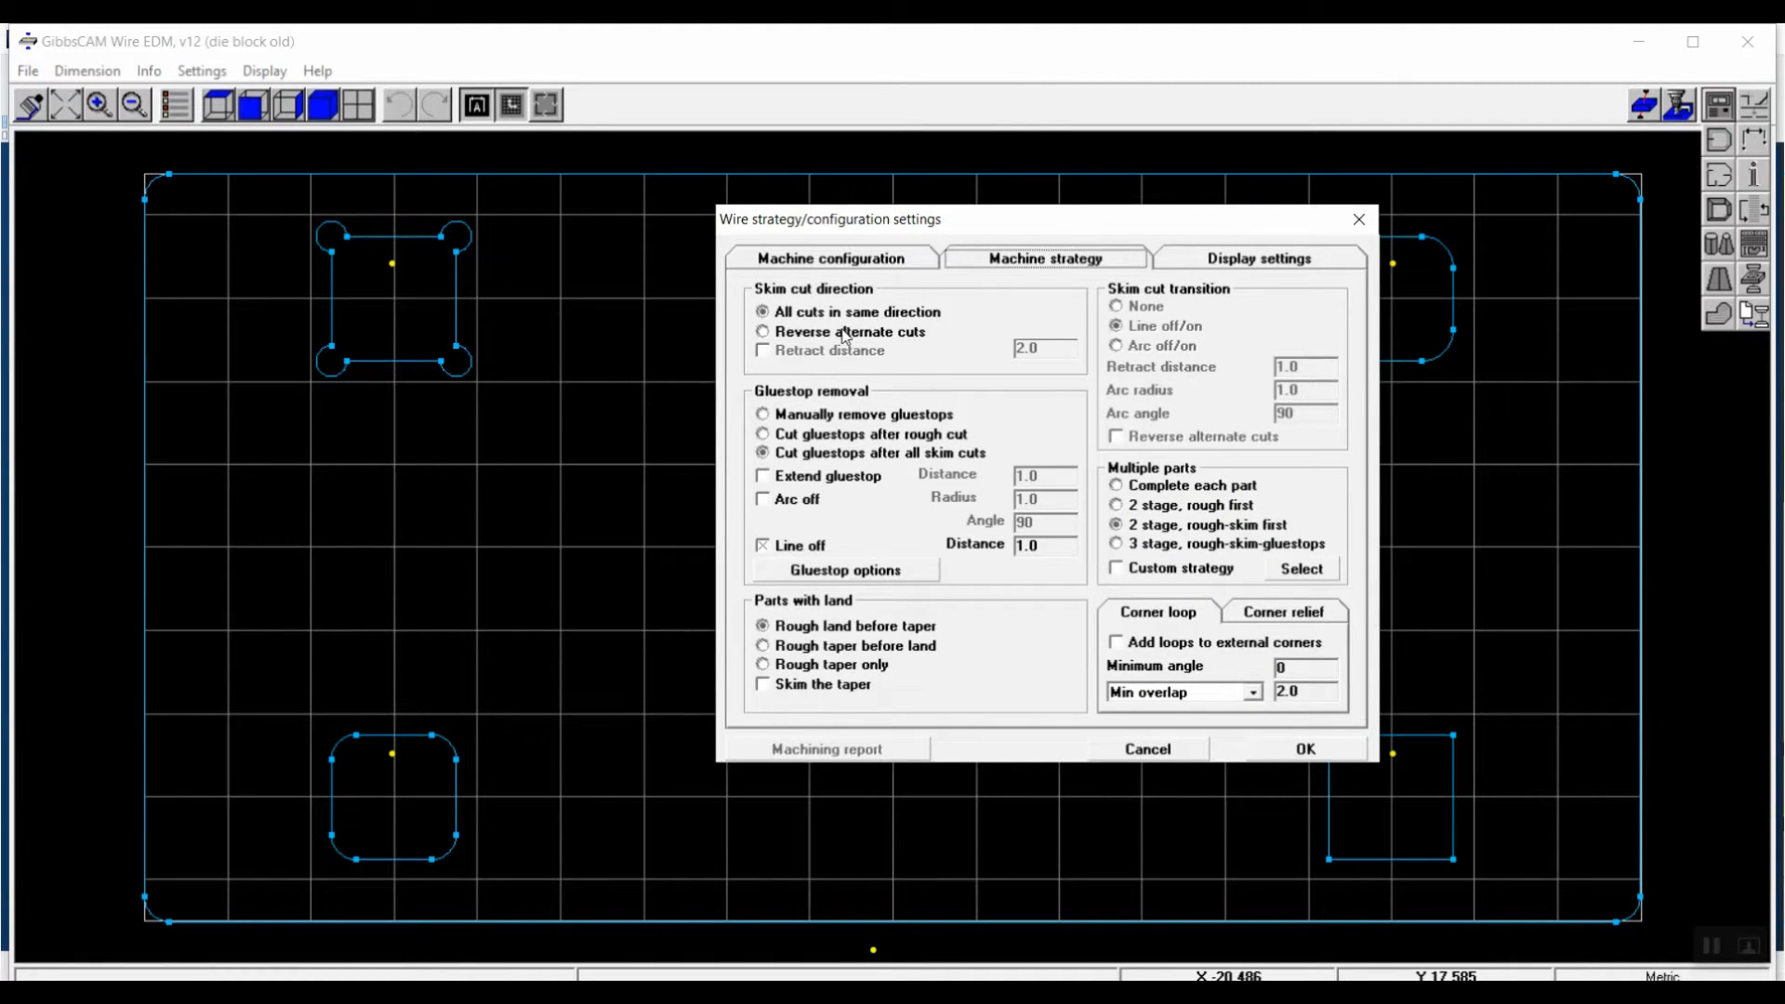
pyautogui.click(845, 334)
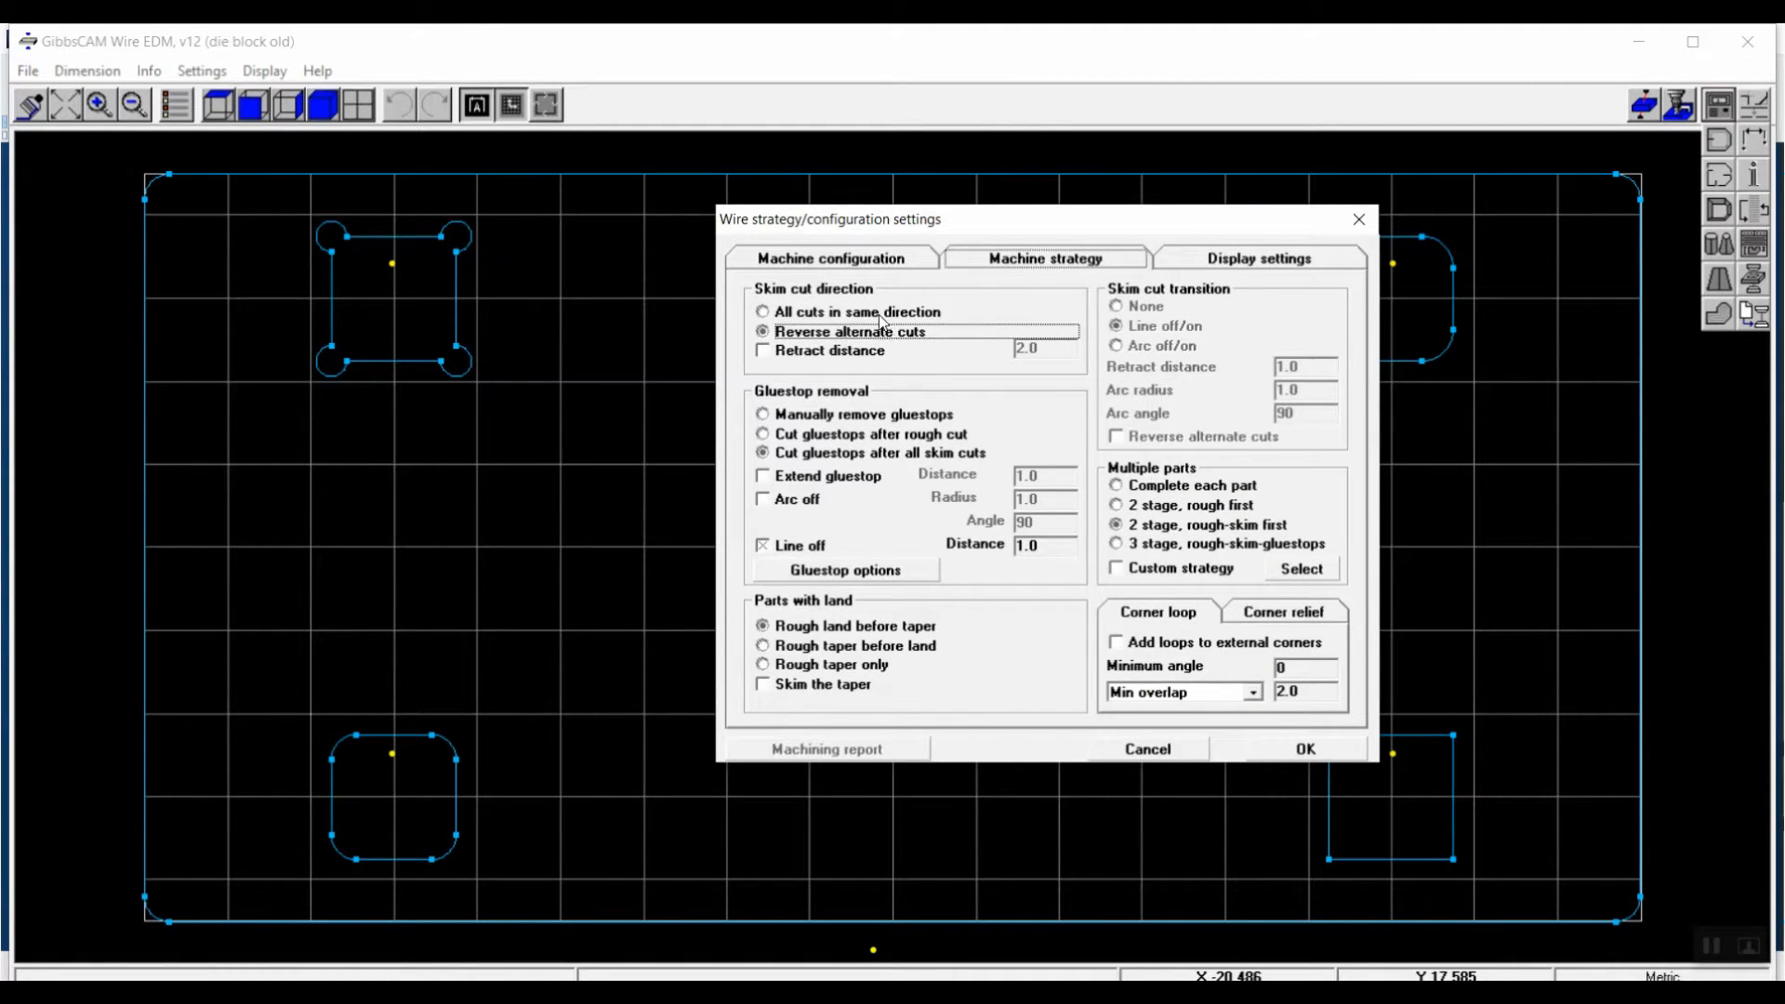
pyautogui.click(879, 316)
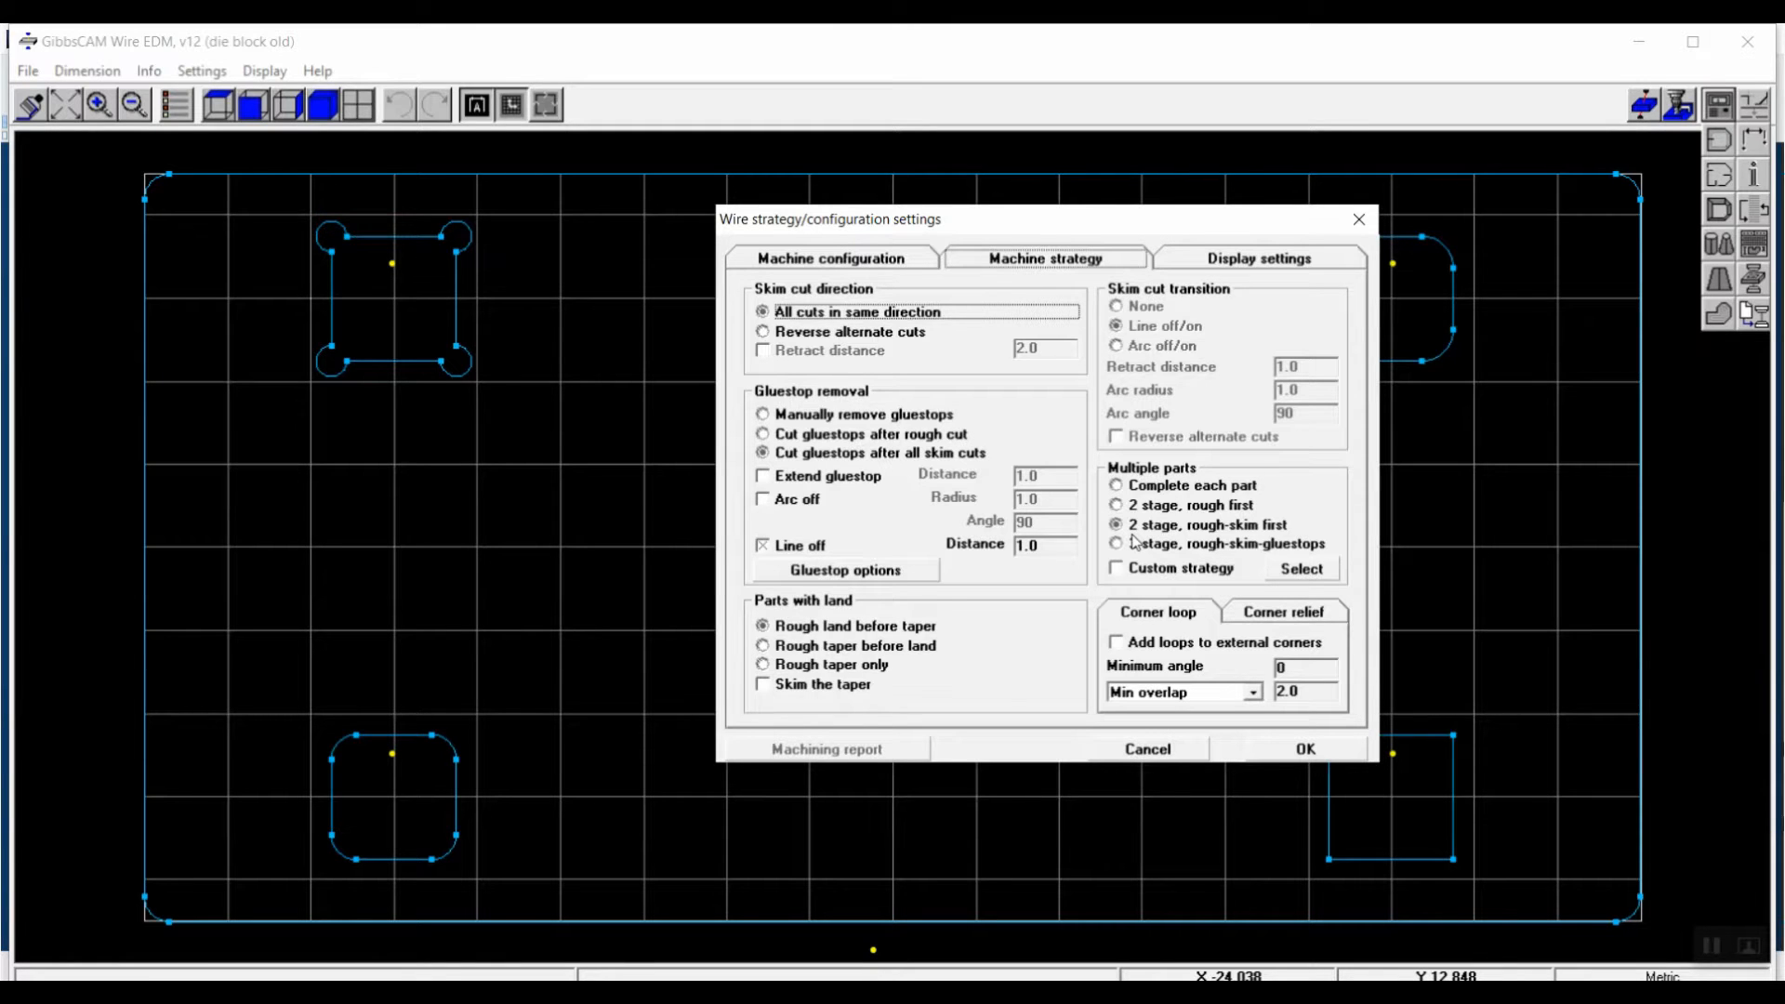
pyautogui.click(1359, 220)
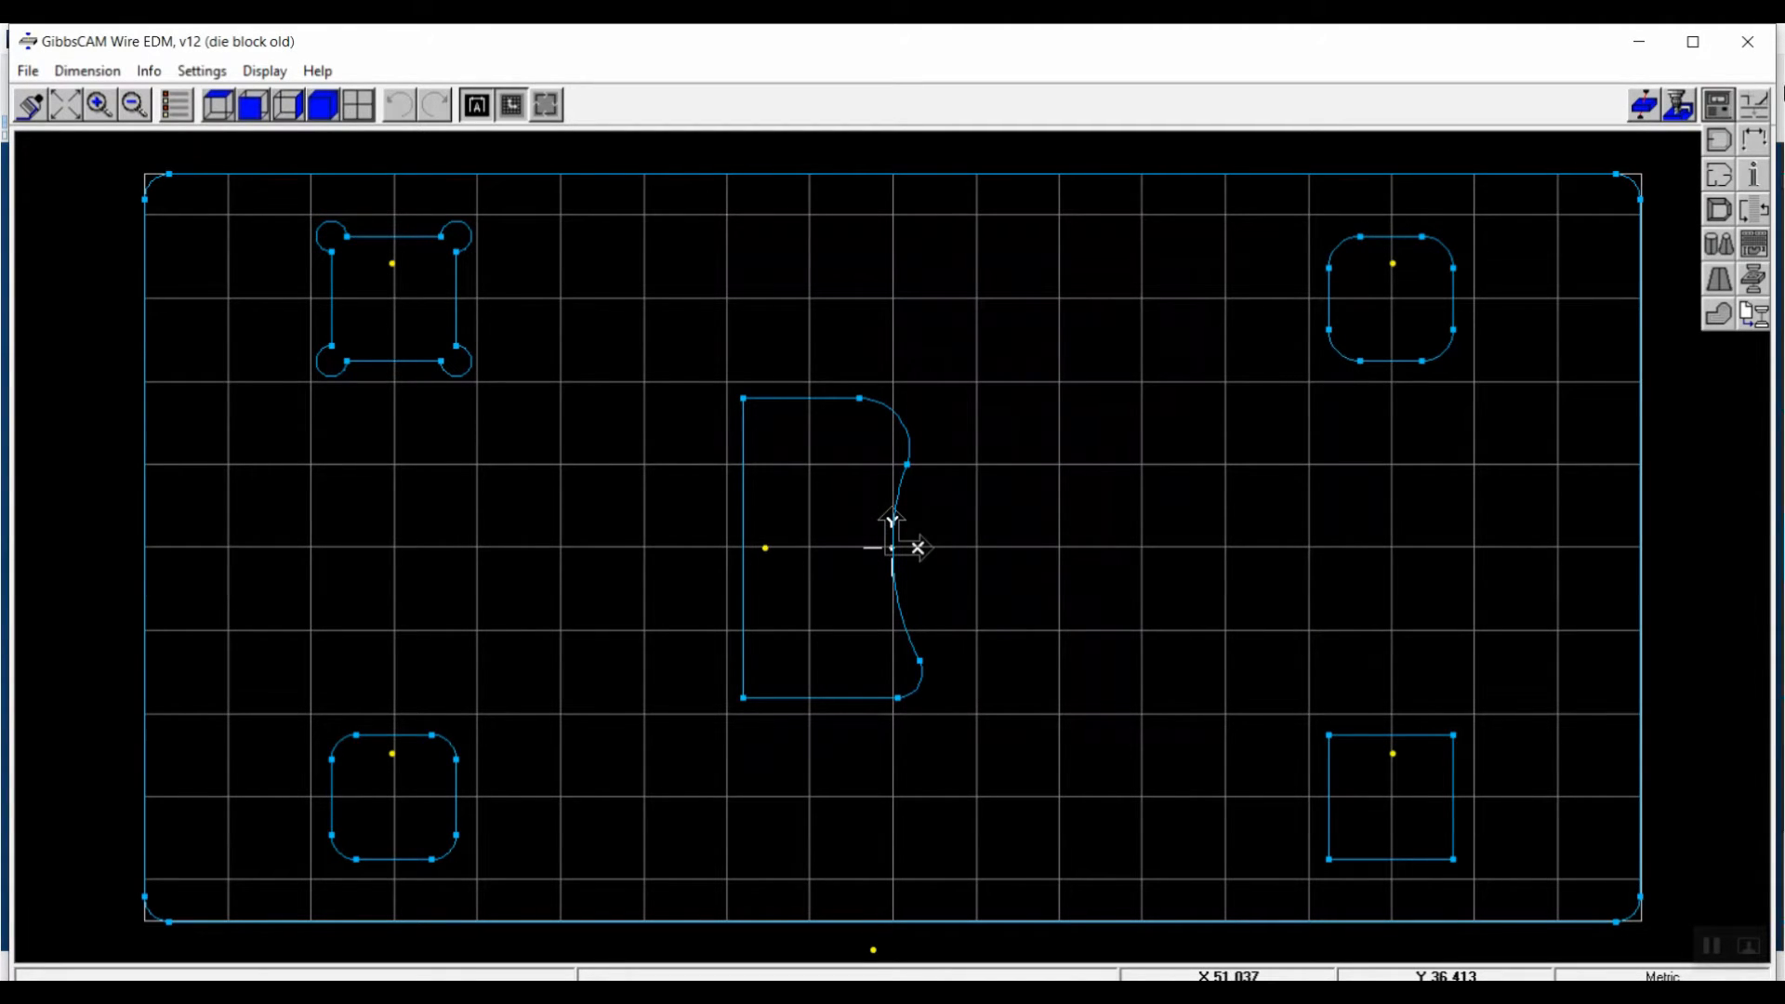
# Create a single parallel-cut wire part on the upper-left pocket with corner reliefs, starting at X -51, Y 29 with gluestop width 0.
pyautogui.click(1719, 142)
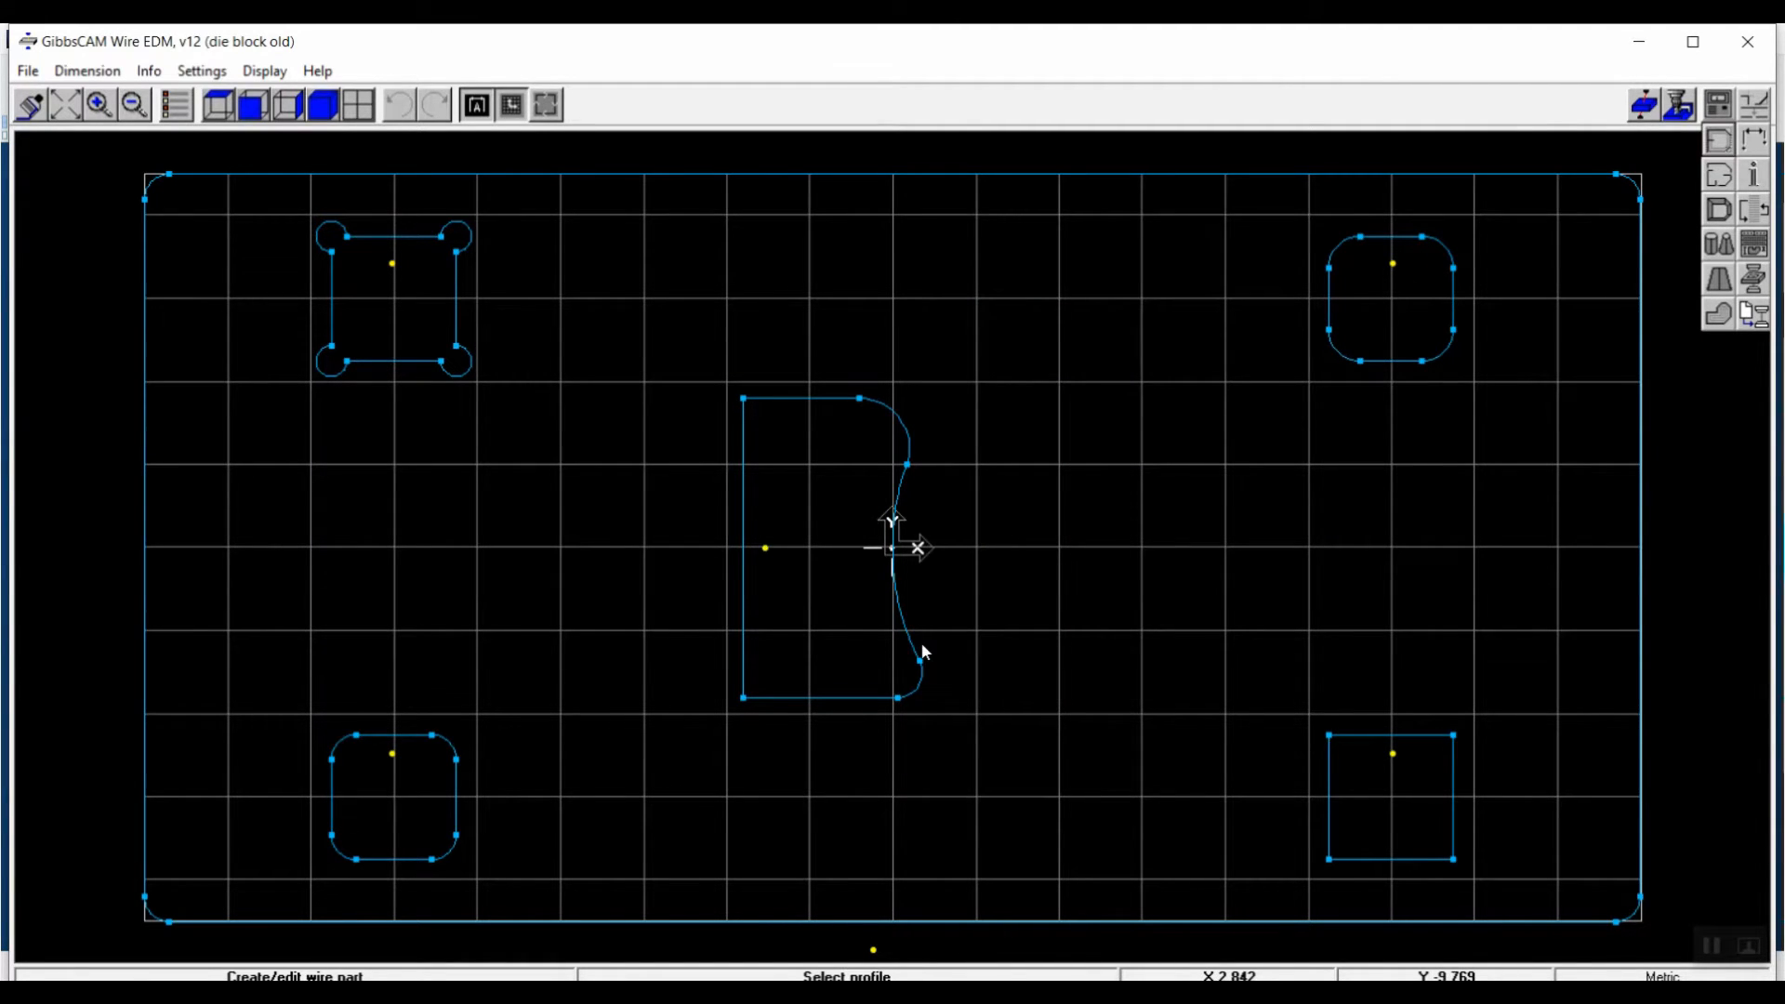
pyautogui.click(394, 238)
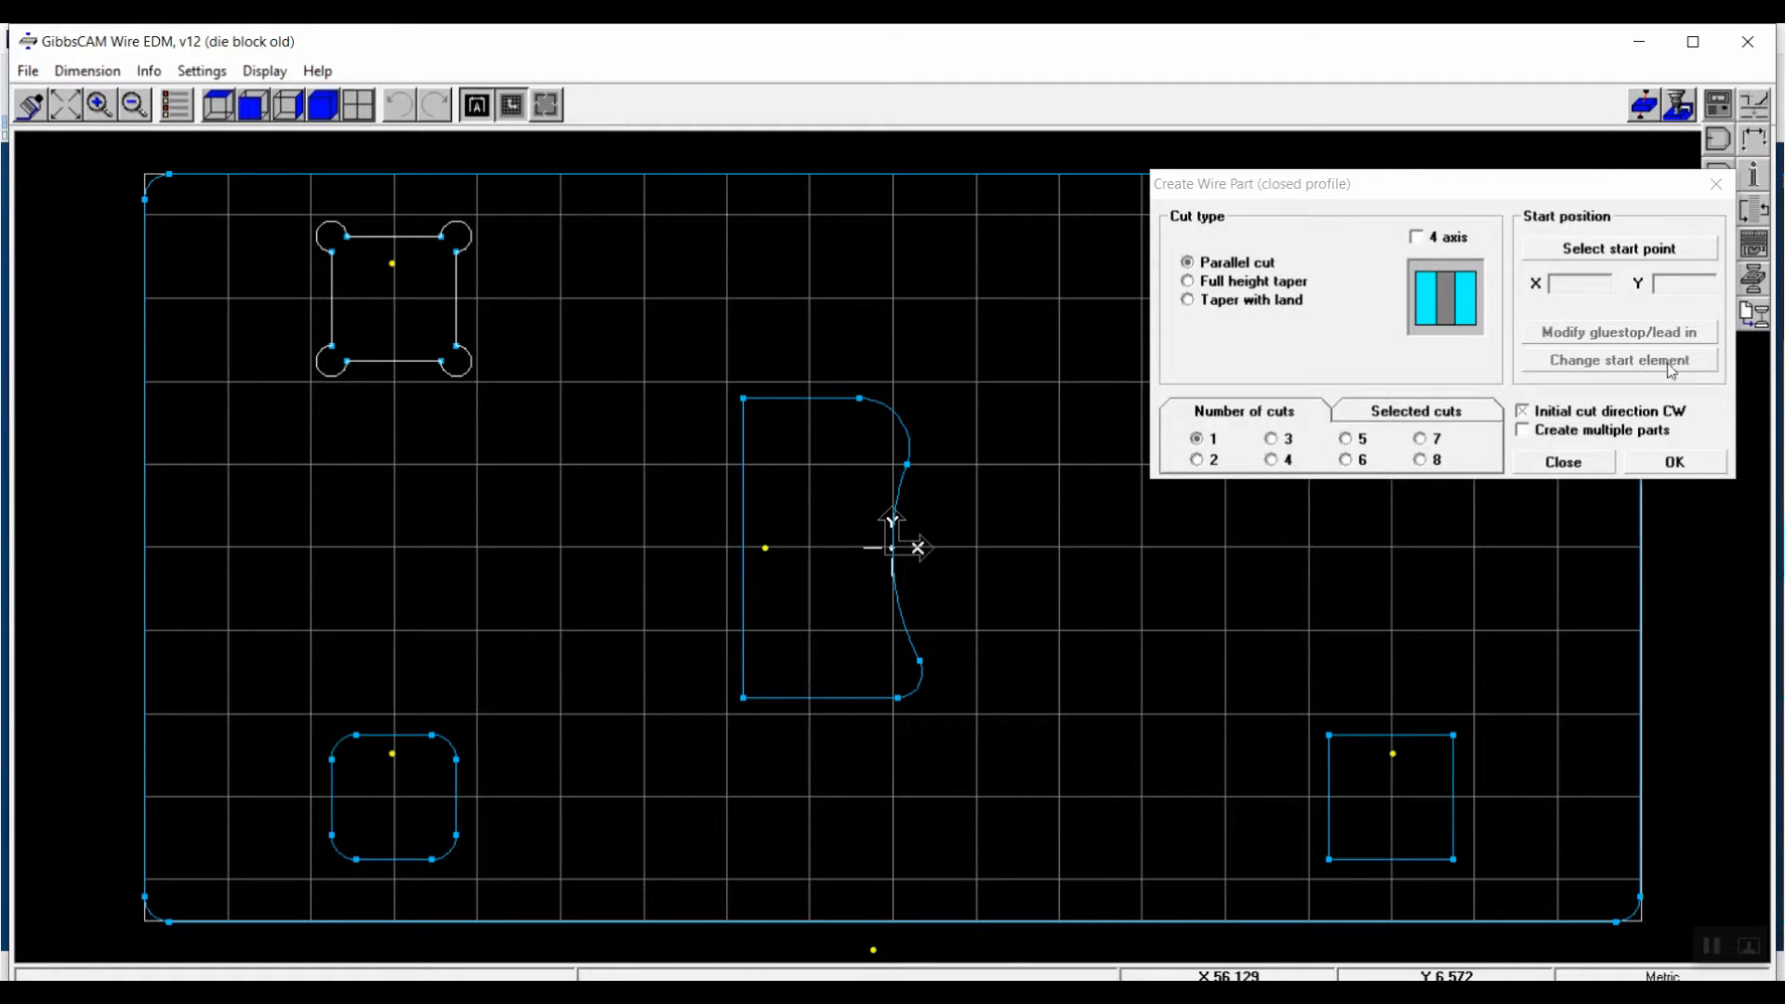
pyautogui.click(1605, 251)
pyautogui.click(391, 264)
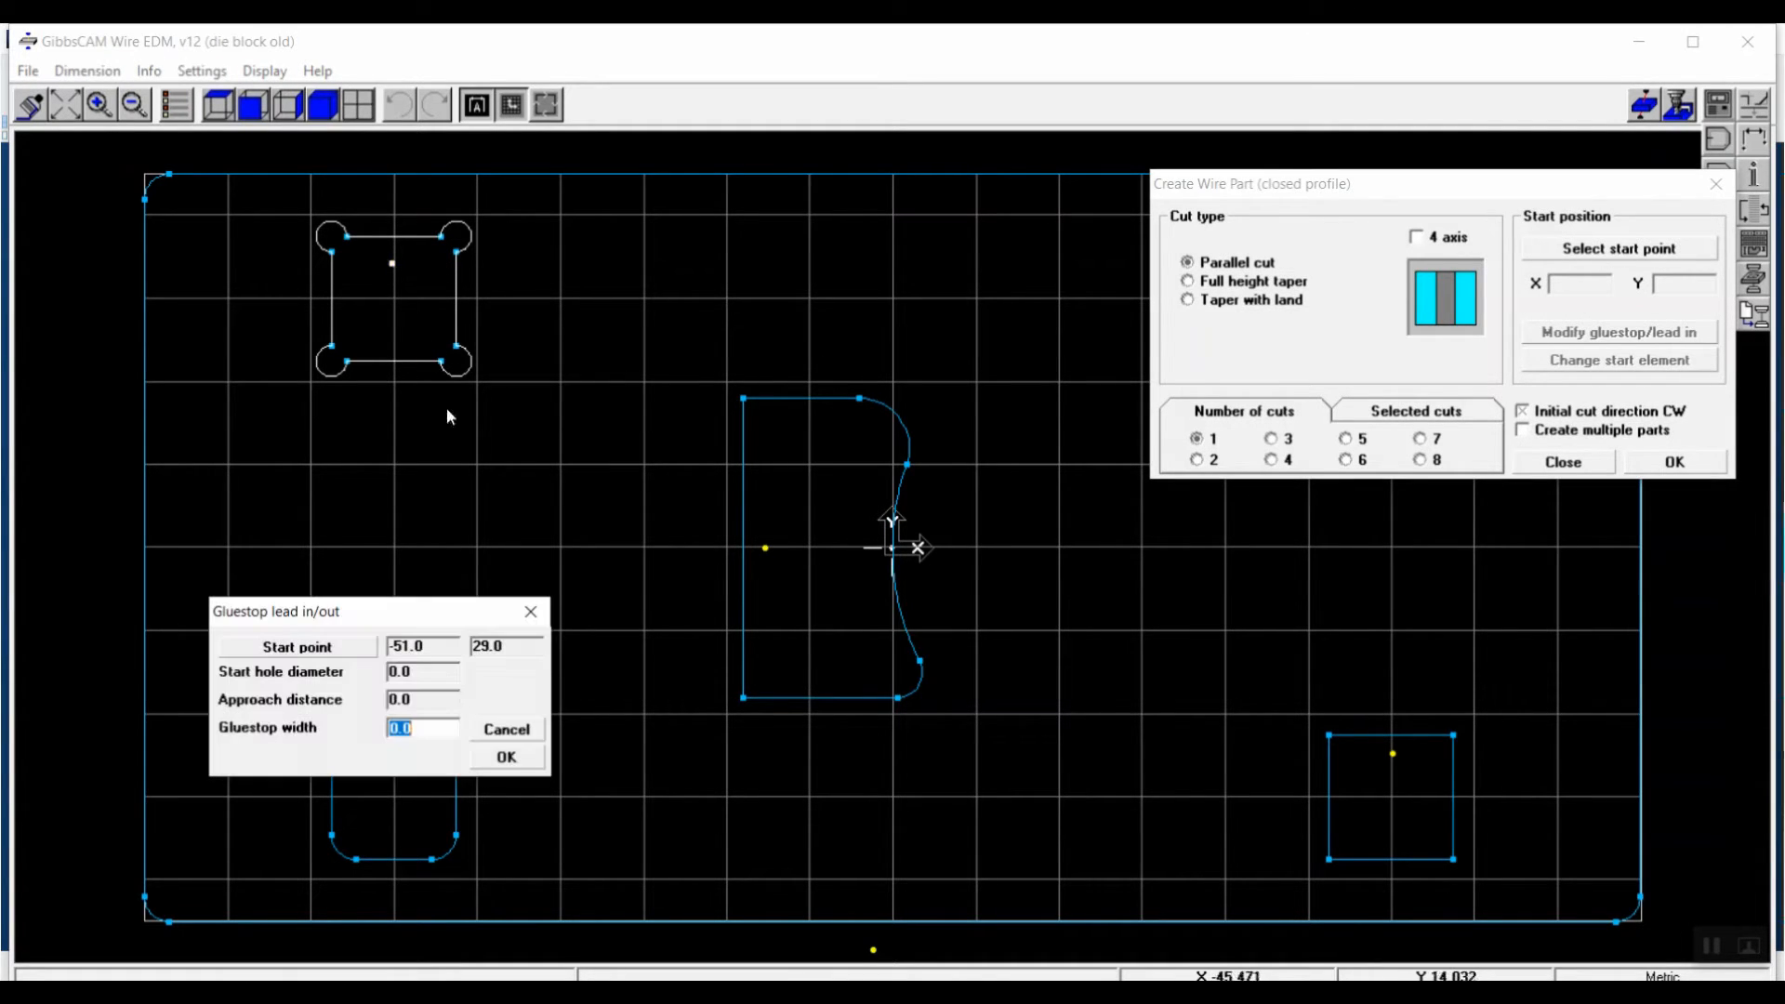
pyautogui.click(493, 760)
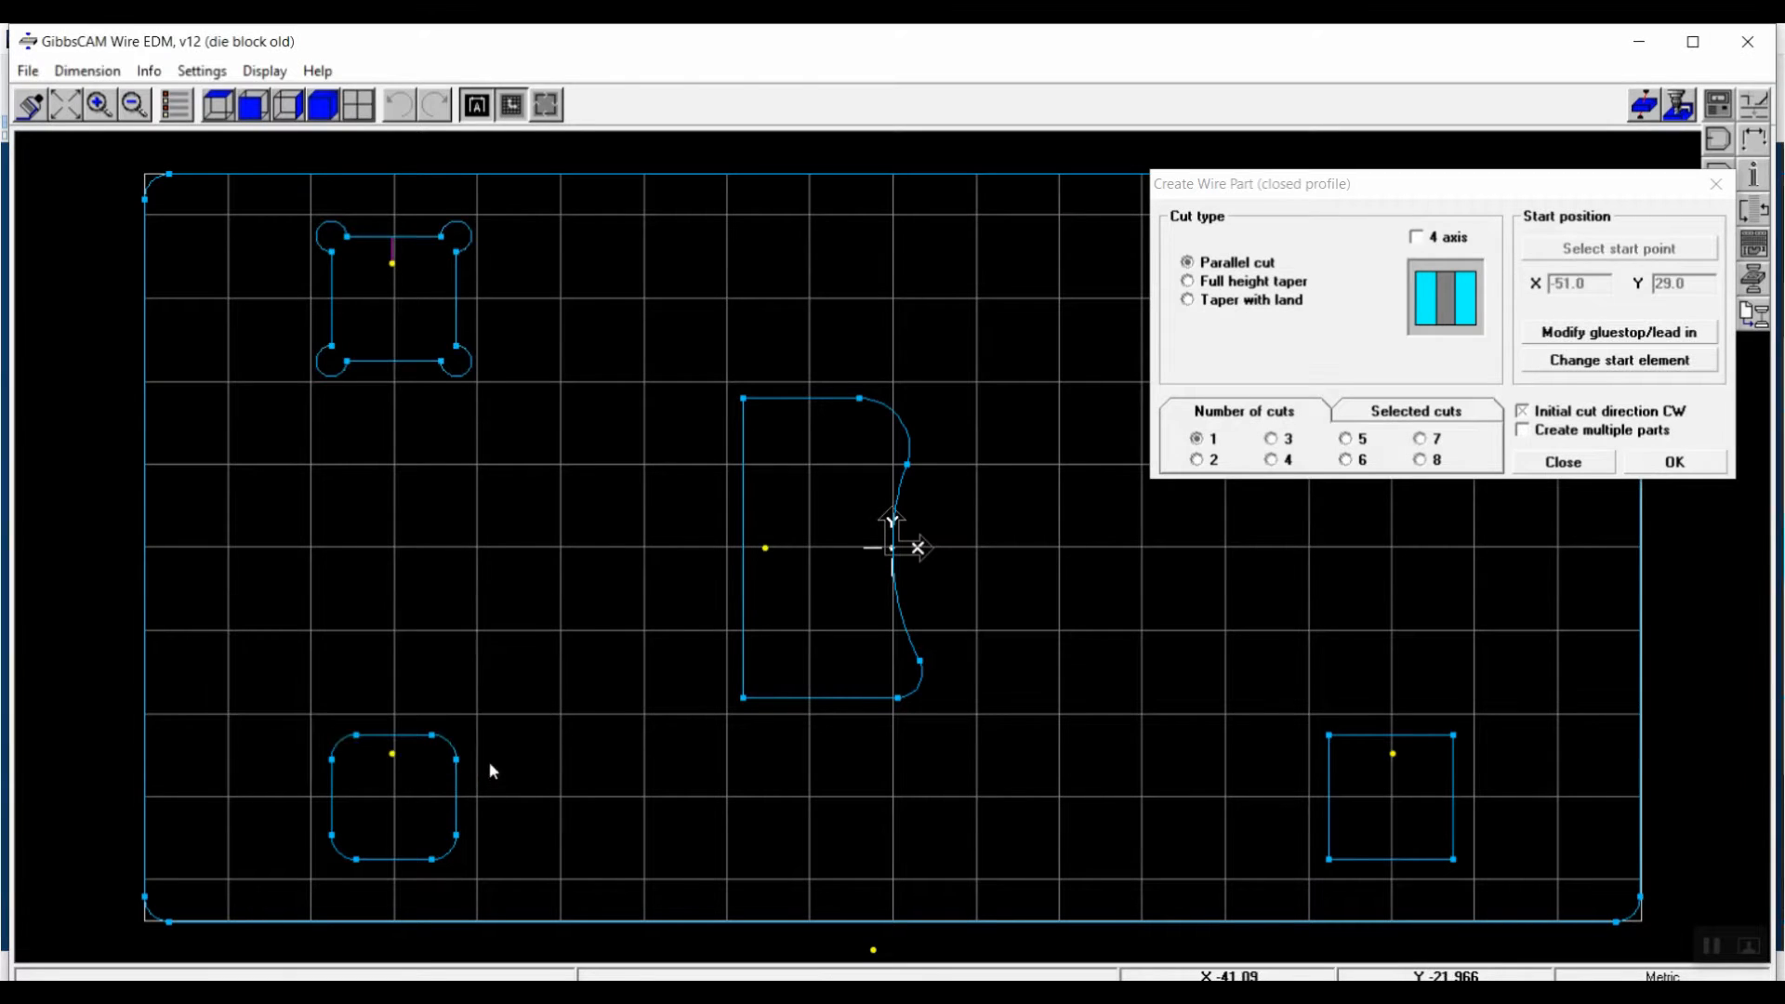
pyautogui.click(1690, 467)
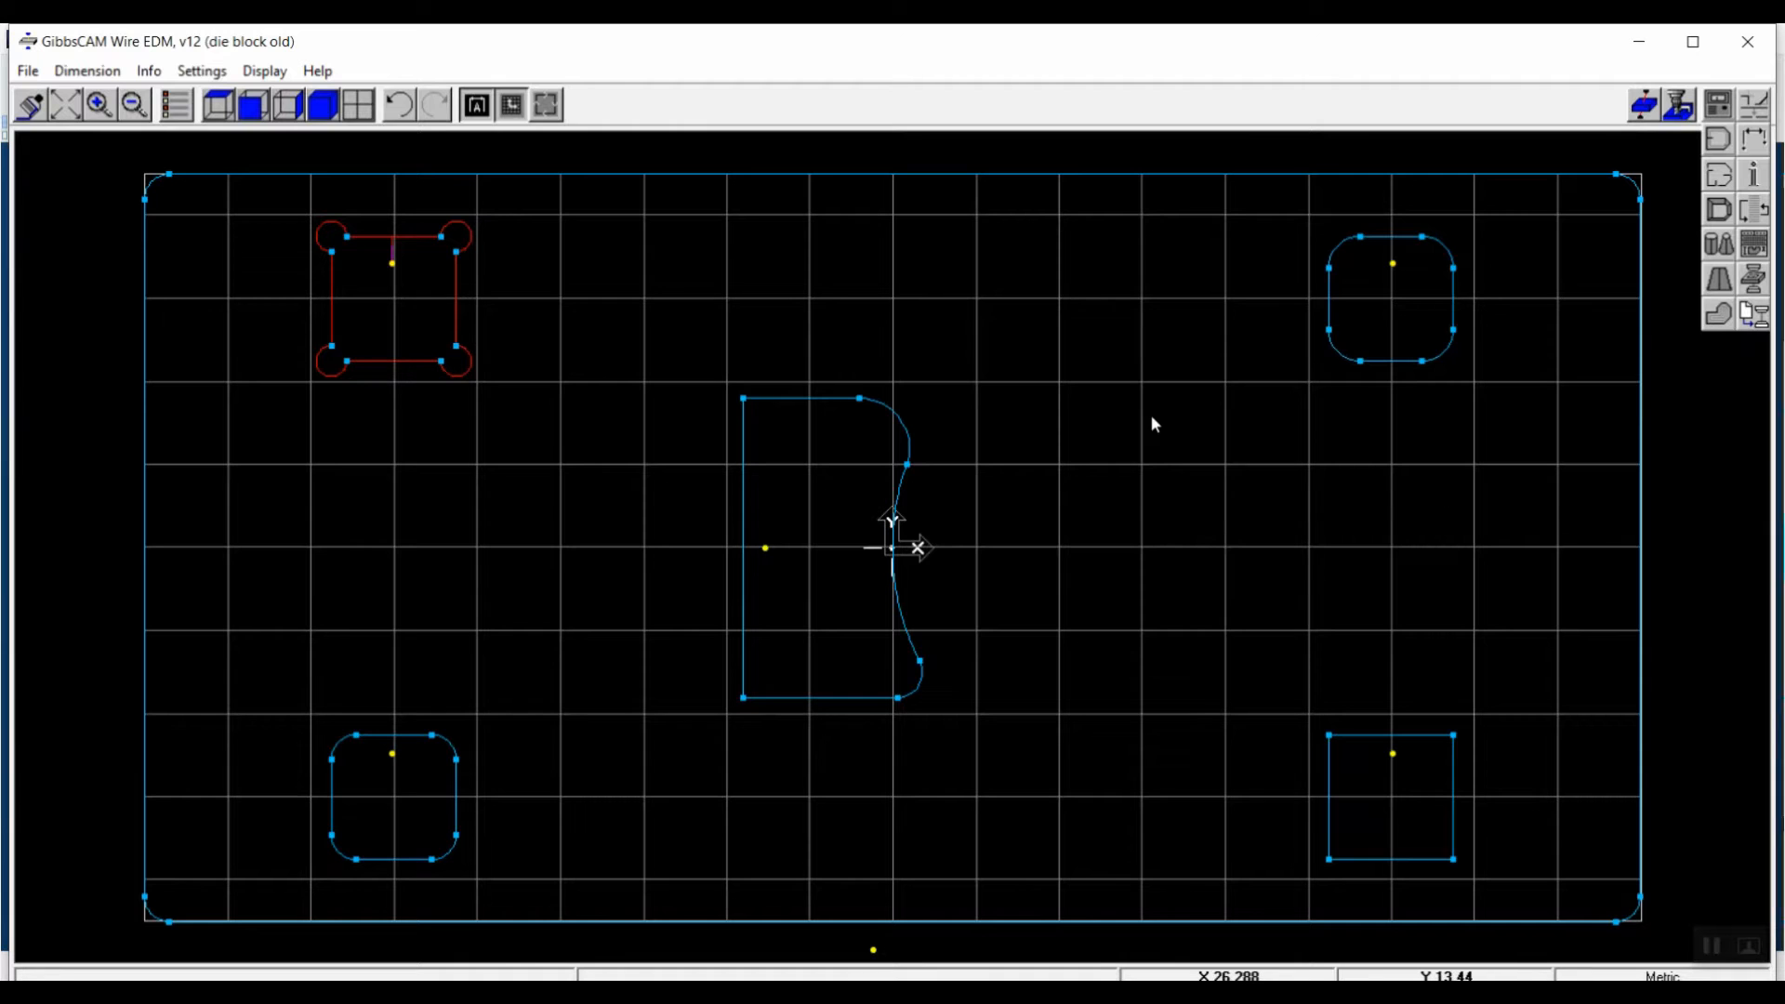
# Create a single parallel-cut wire part on the lower-right square pocket, using its start point at X 51, Y -21.
pyautogui.click(1721, 145)
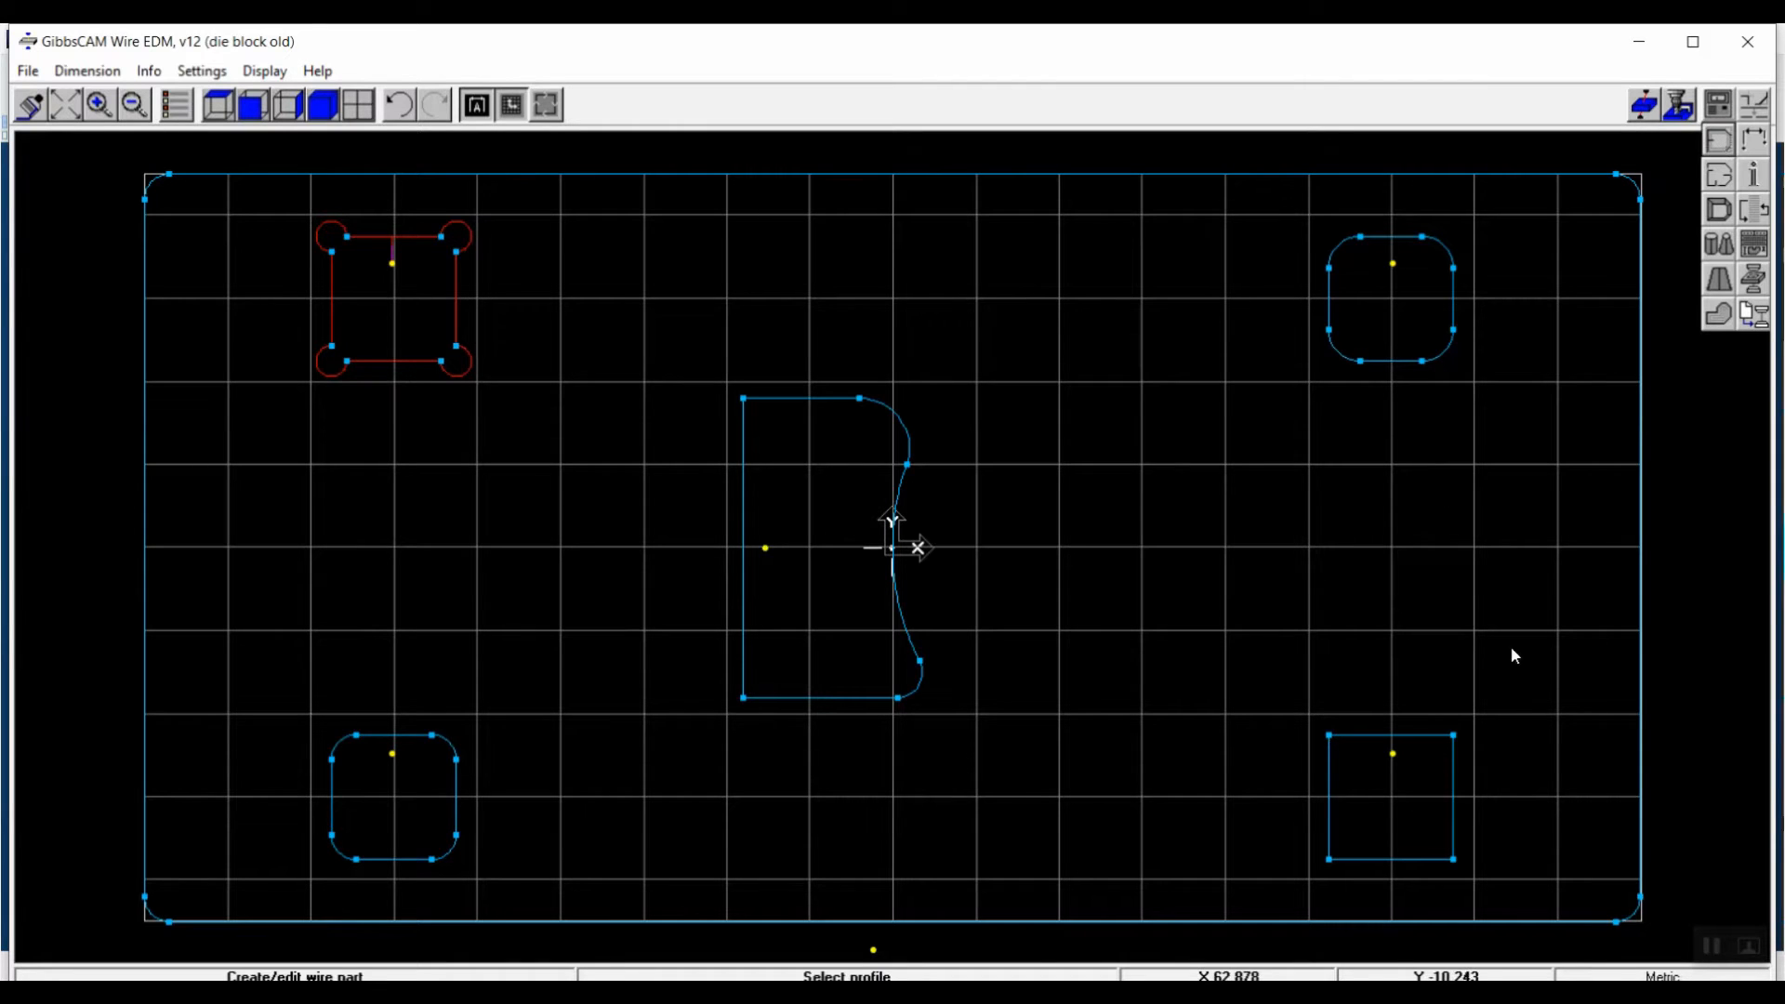
pyautogui.click(1394, 746)
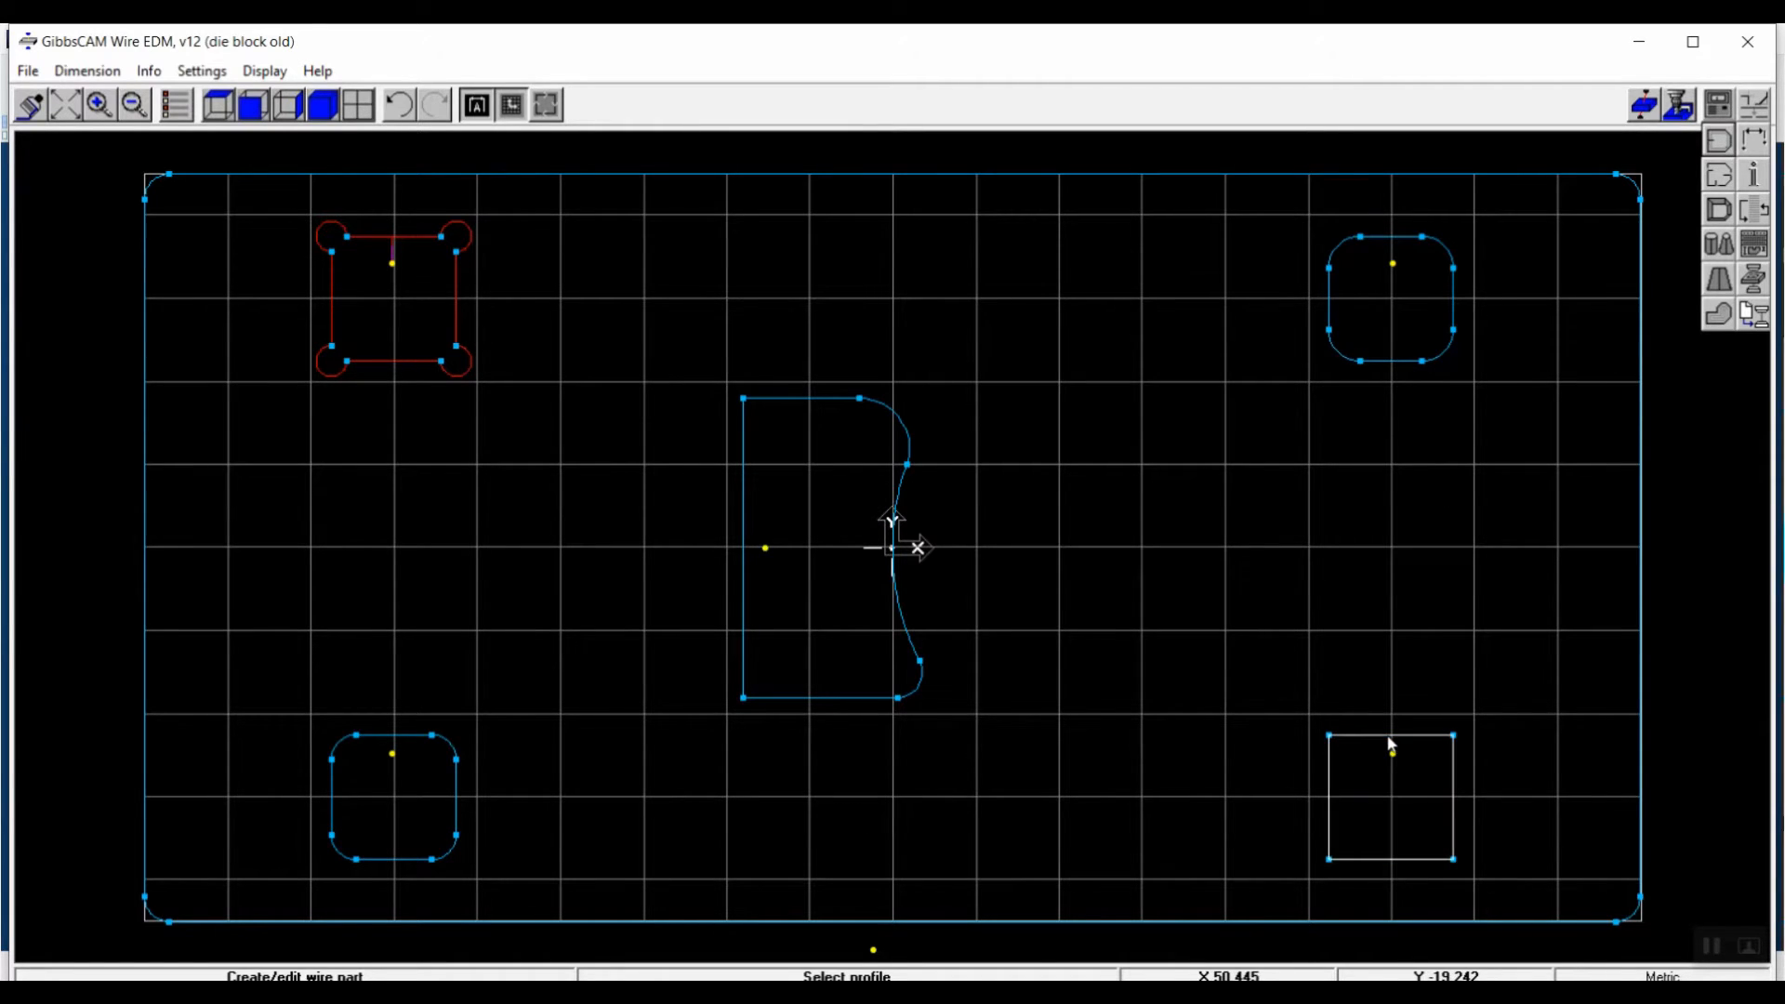
pyautogui.click(1585, 251)
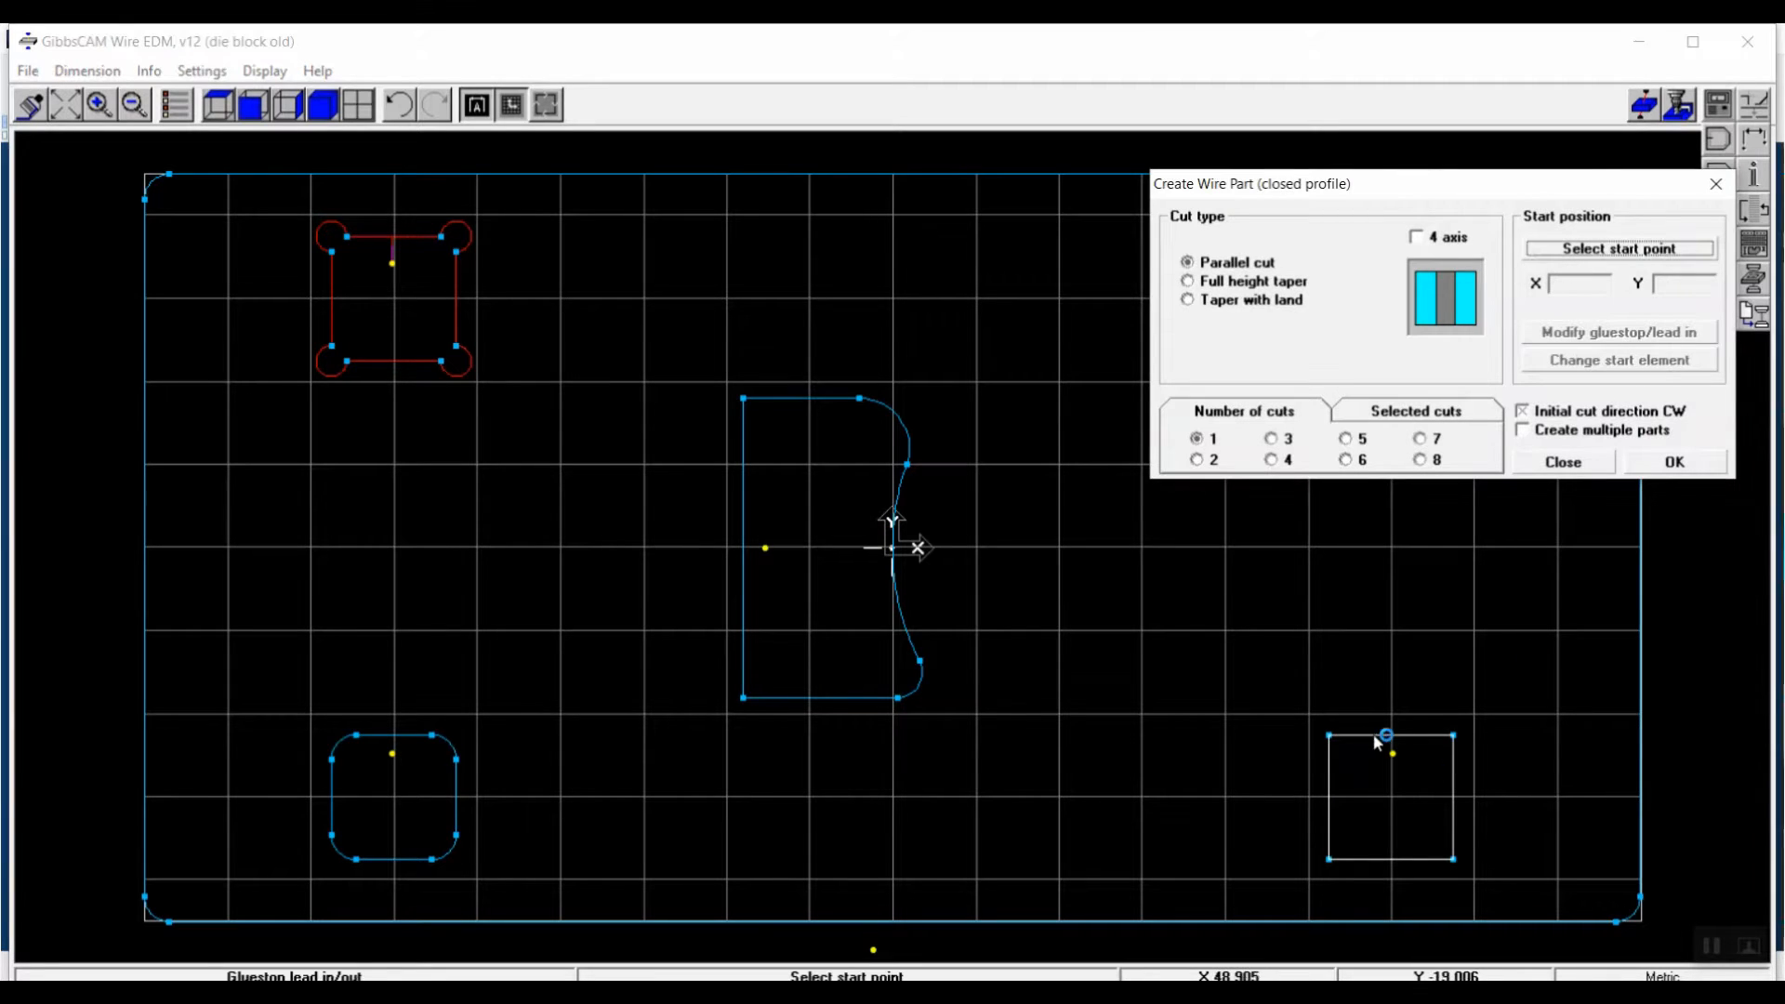
pyautogui.click(1393, 753)
pyautogui.click(500, 764)
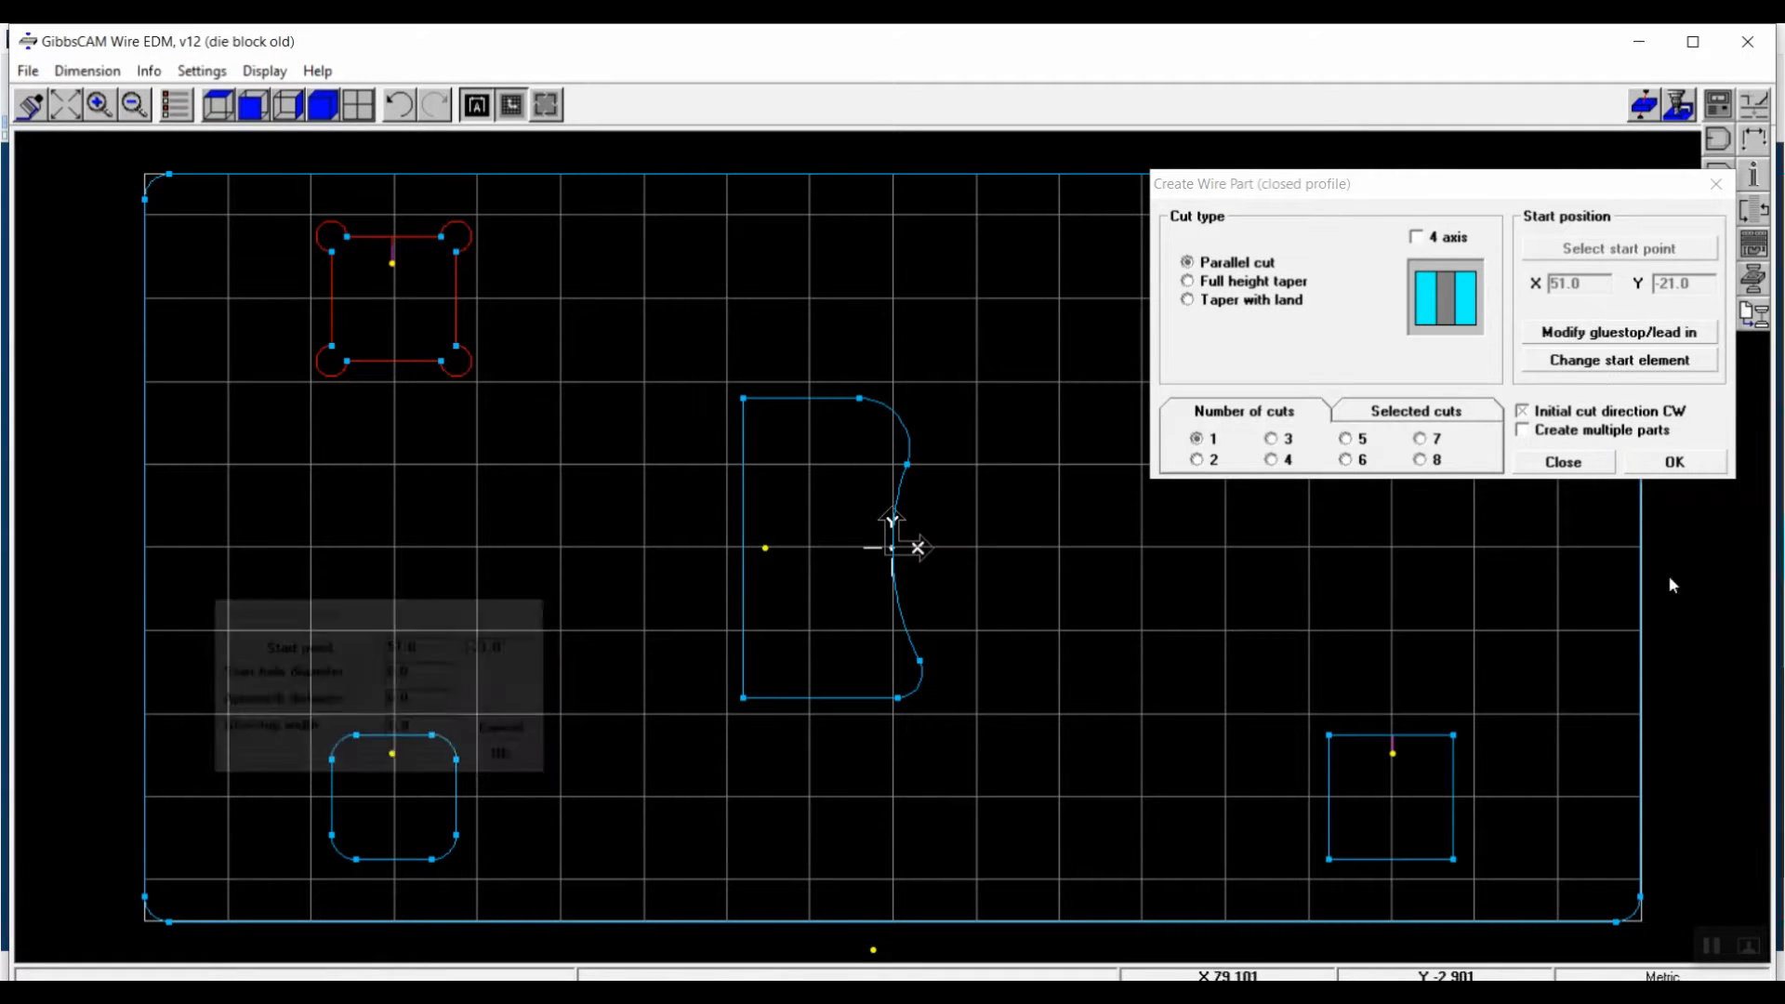
pyautogui.click(1673, 462)
# Create a single parallel-cut wire part on the upper-right rounded pocket, using its start point at X 51, Y 29.
pyautogui.click(1718, 141)
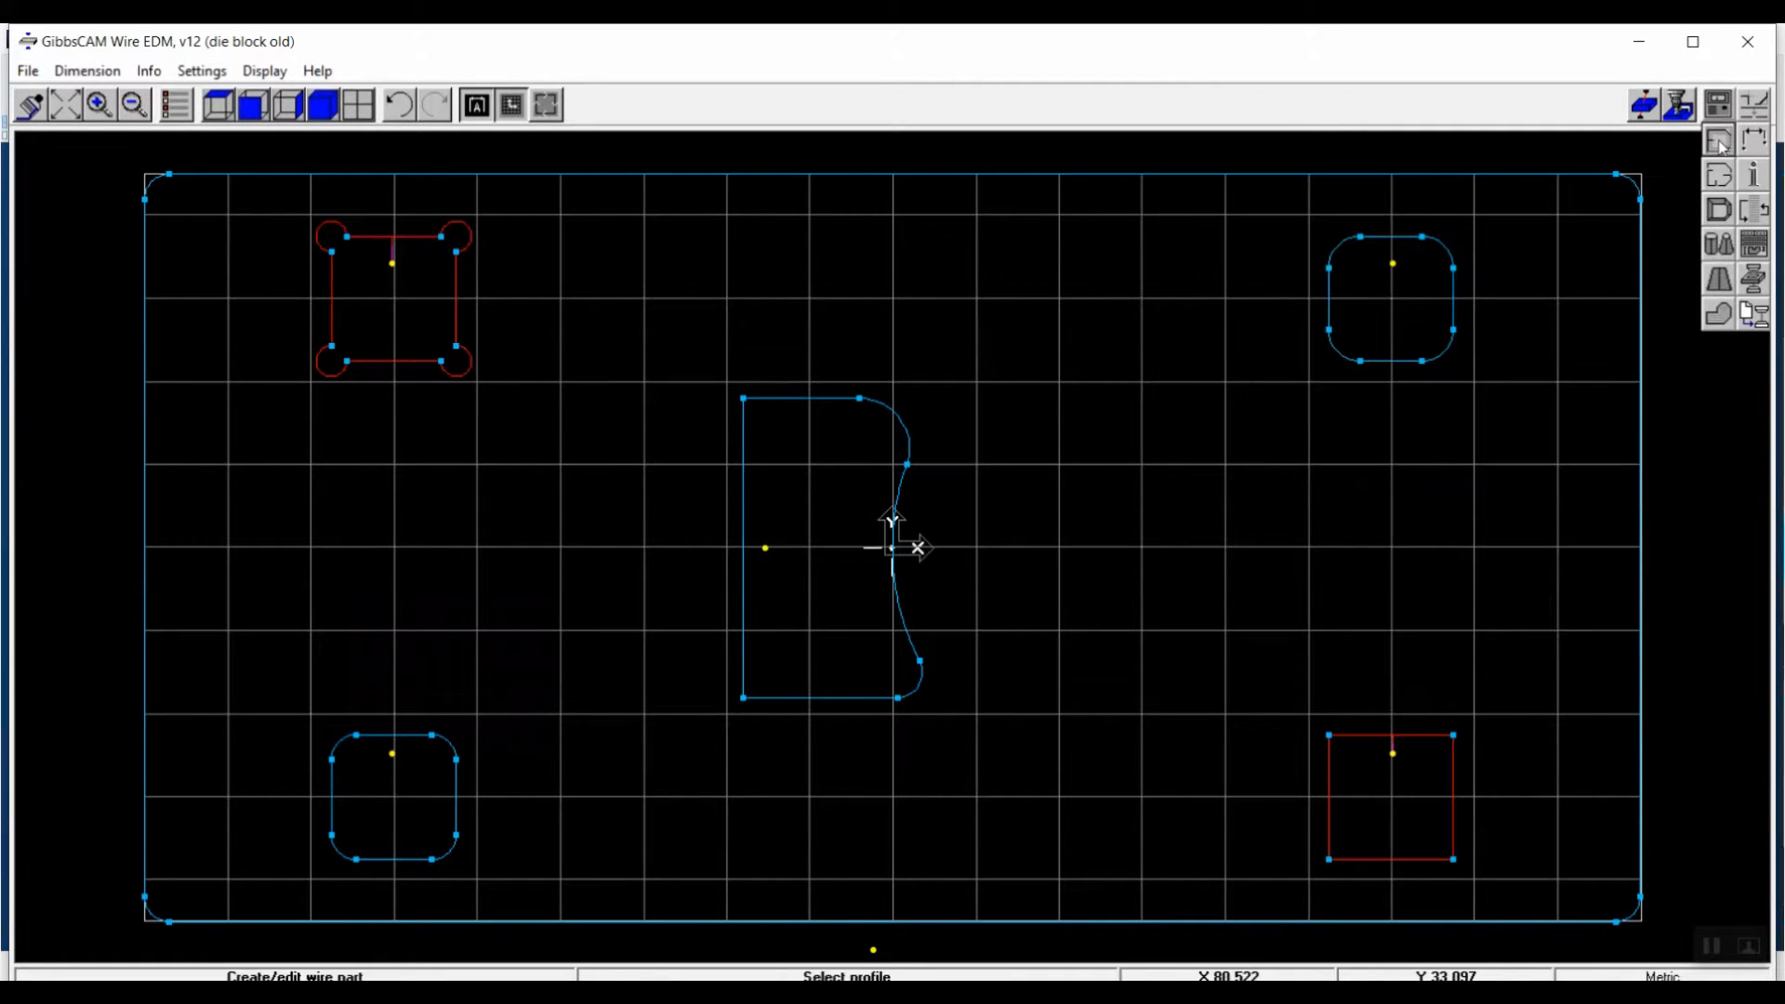
pyautogui.click(1399, 364)
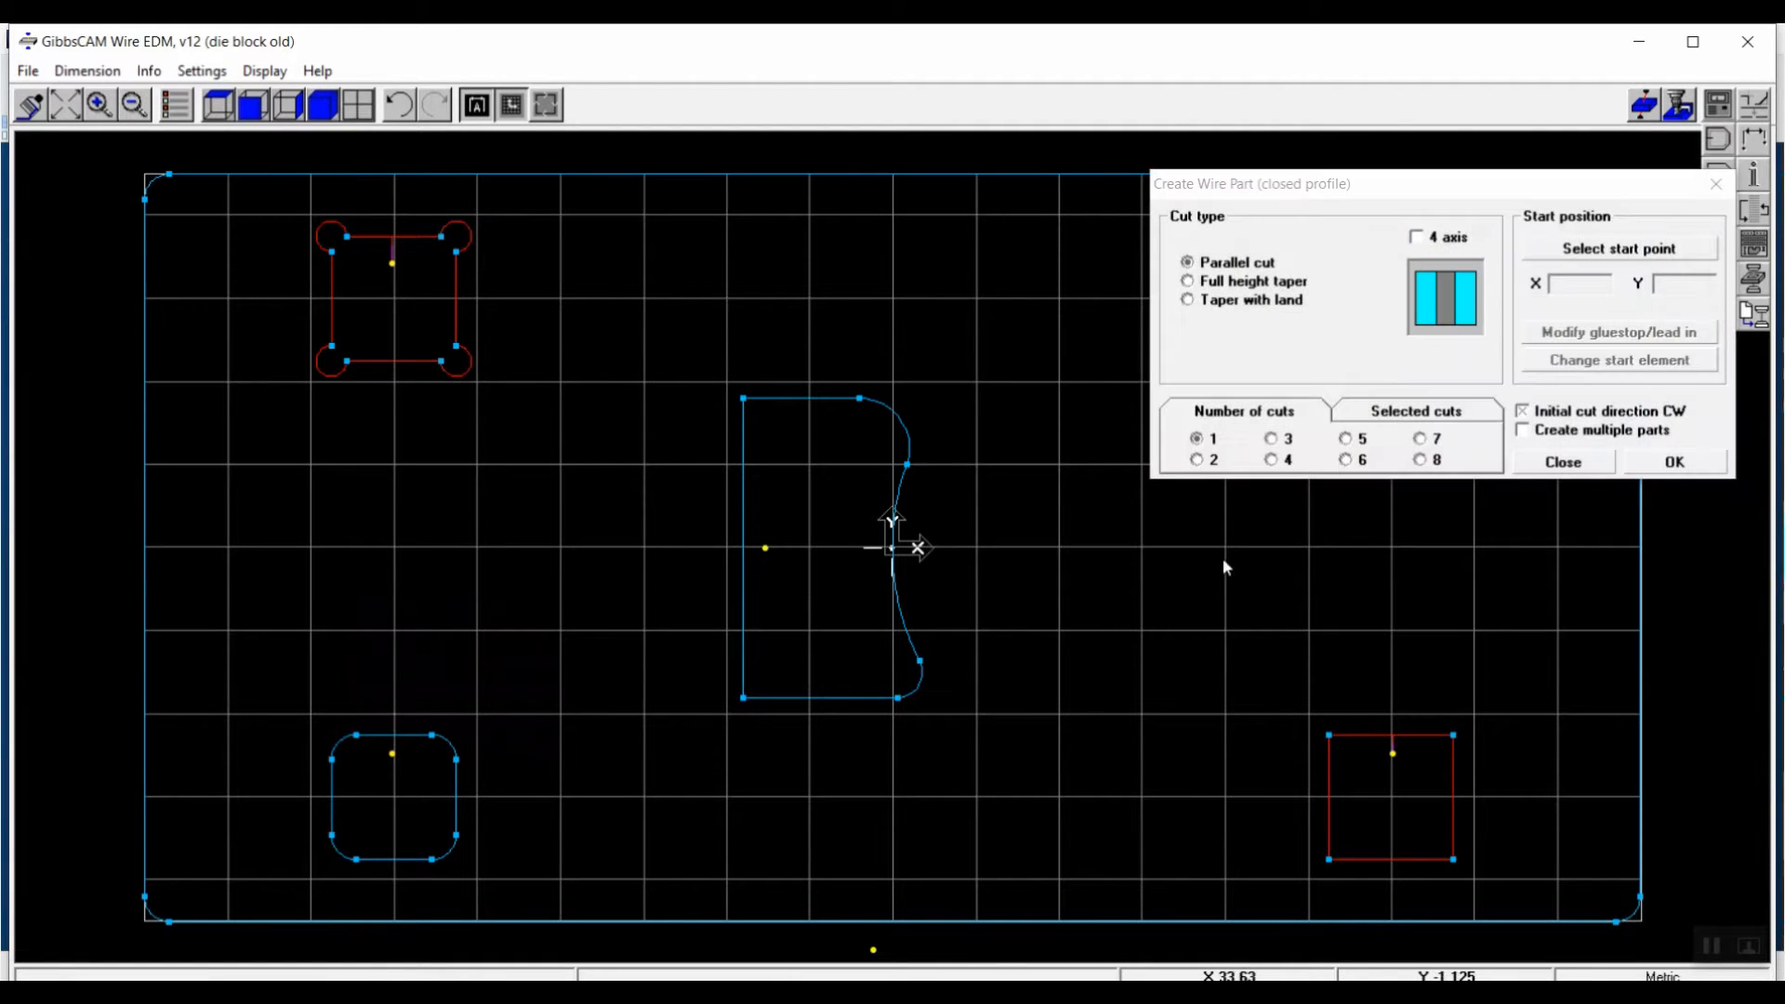
pyautogui.click(1562, 251)
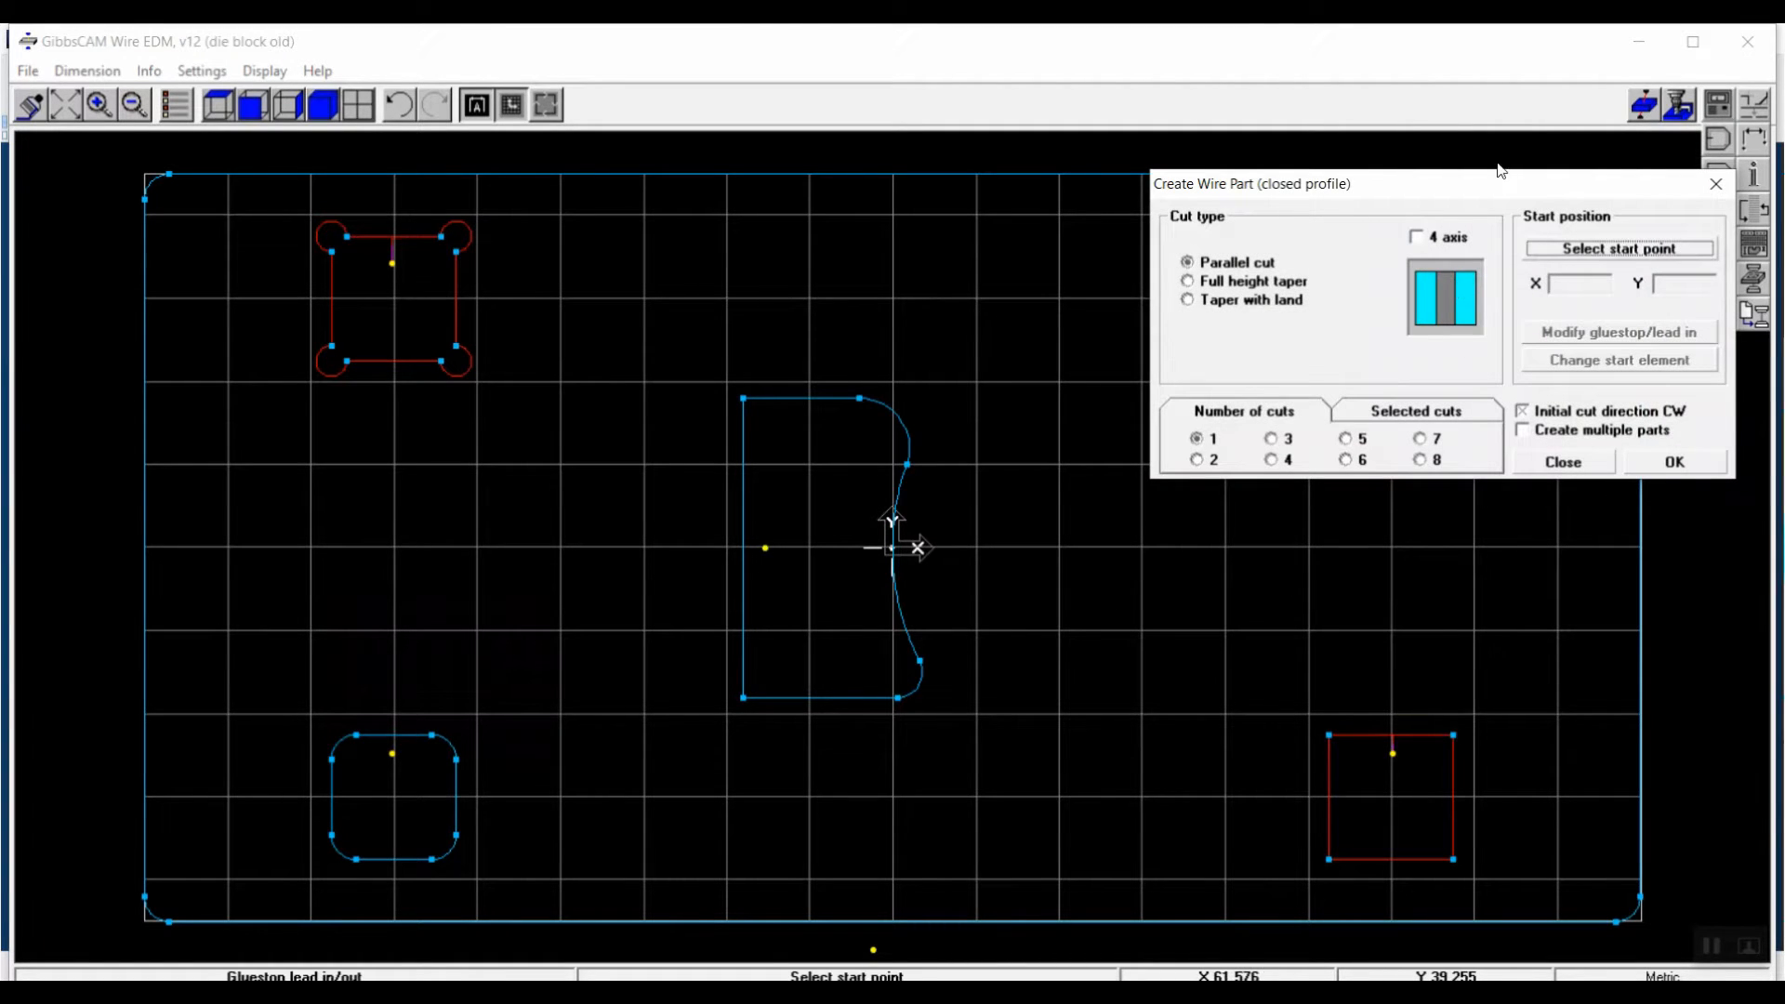
pyautogui.click(1394, 265)
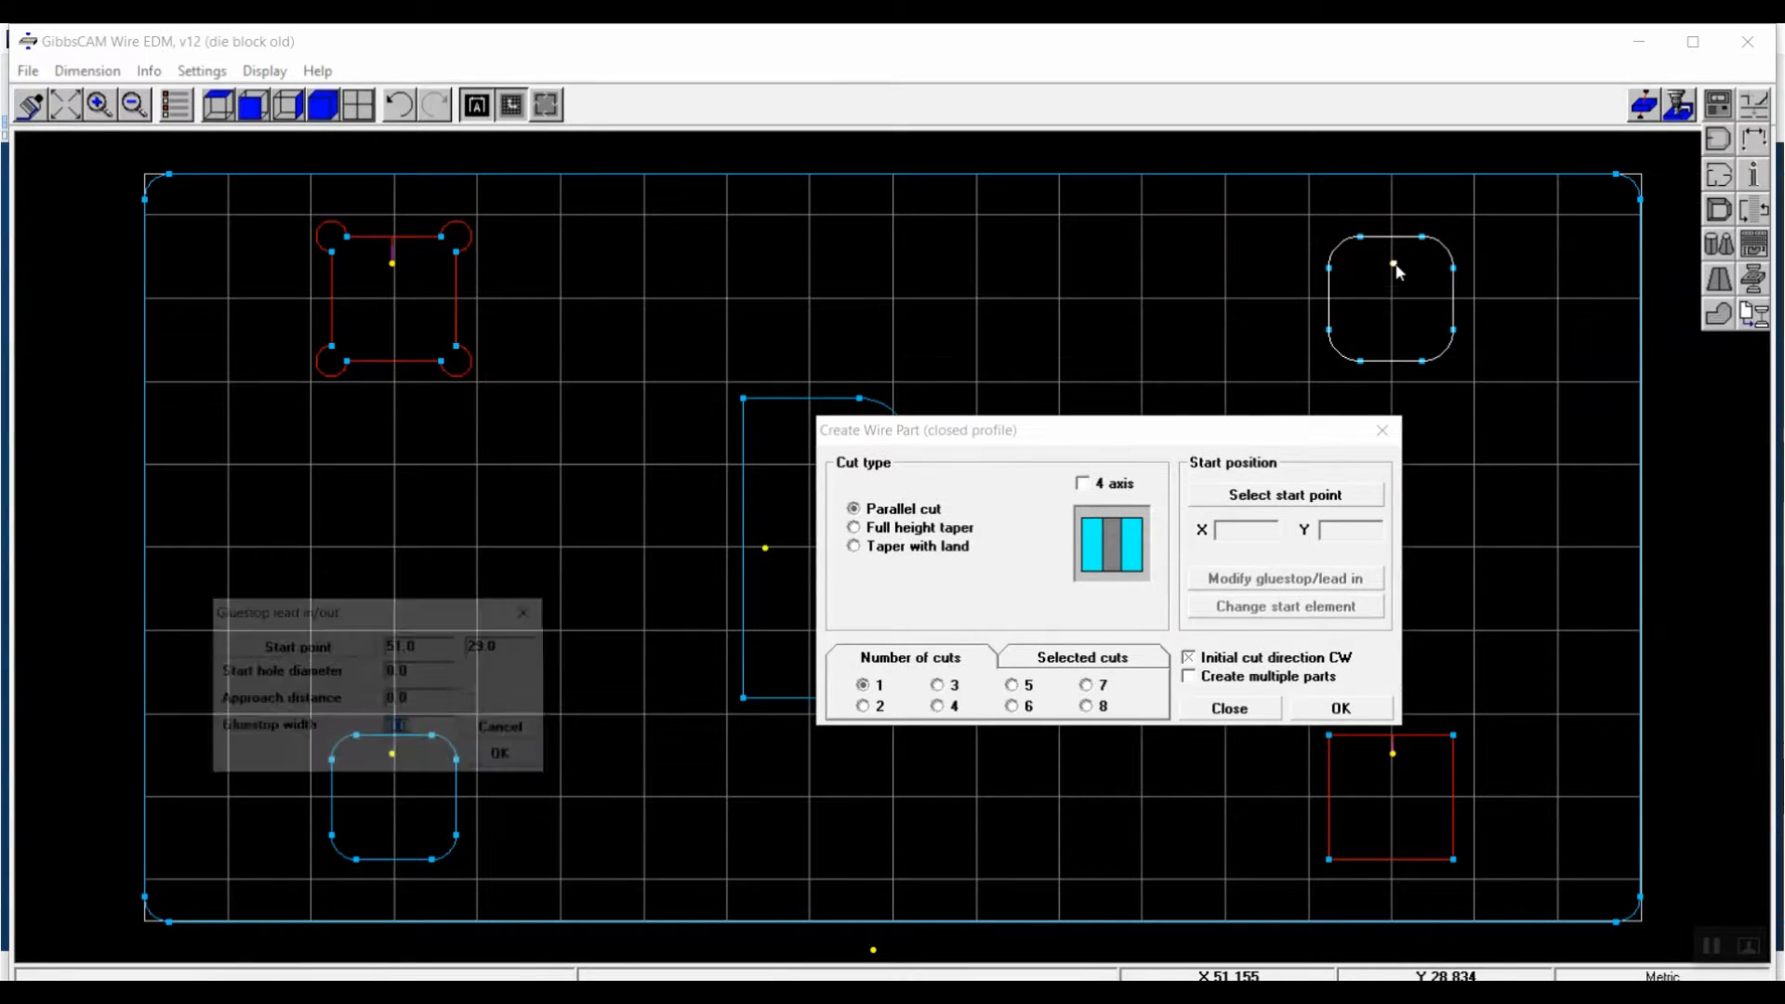
pyautogui.click(507, 758)
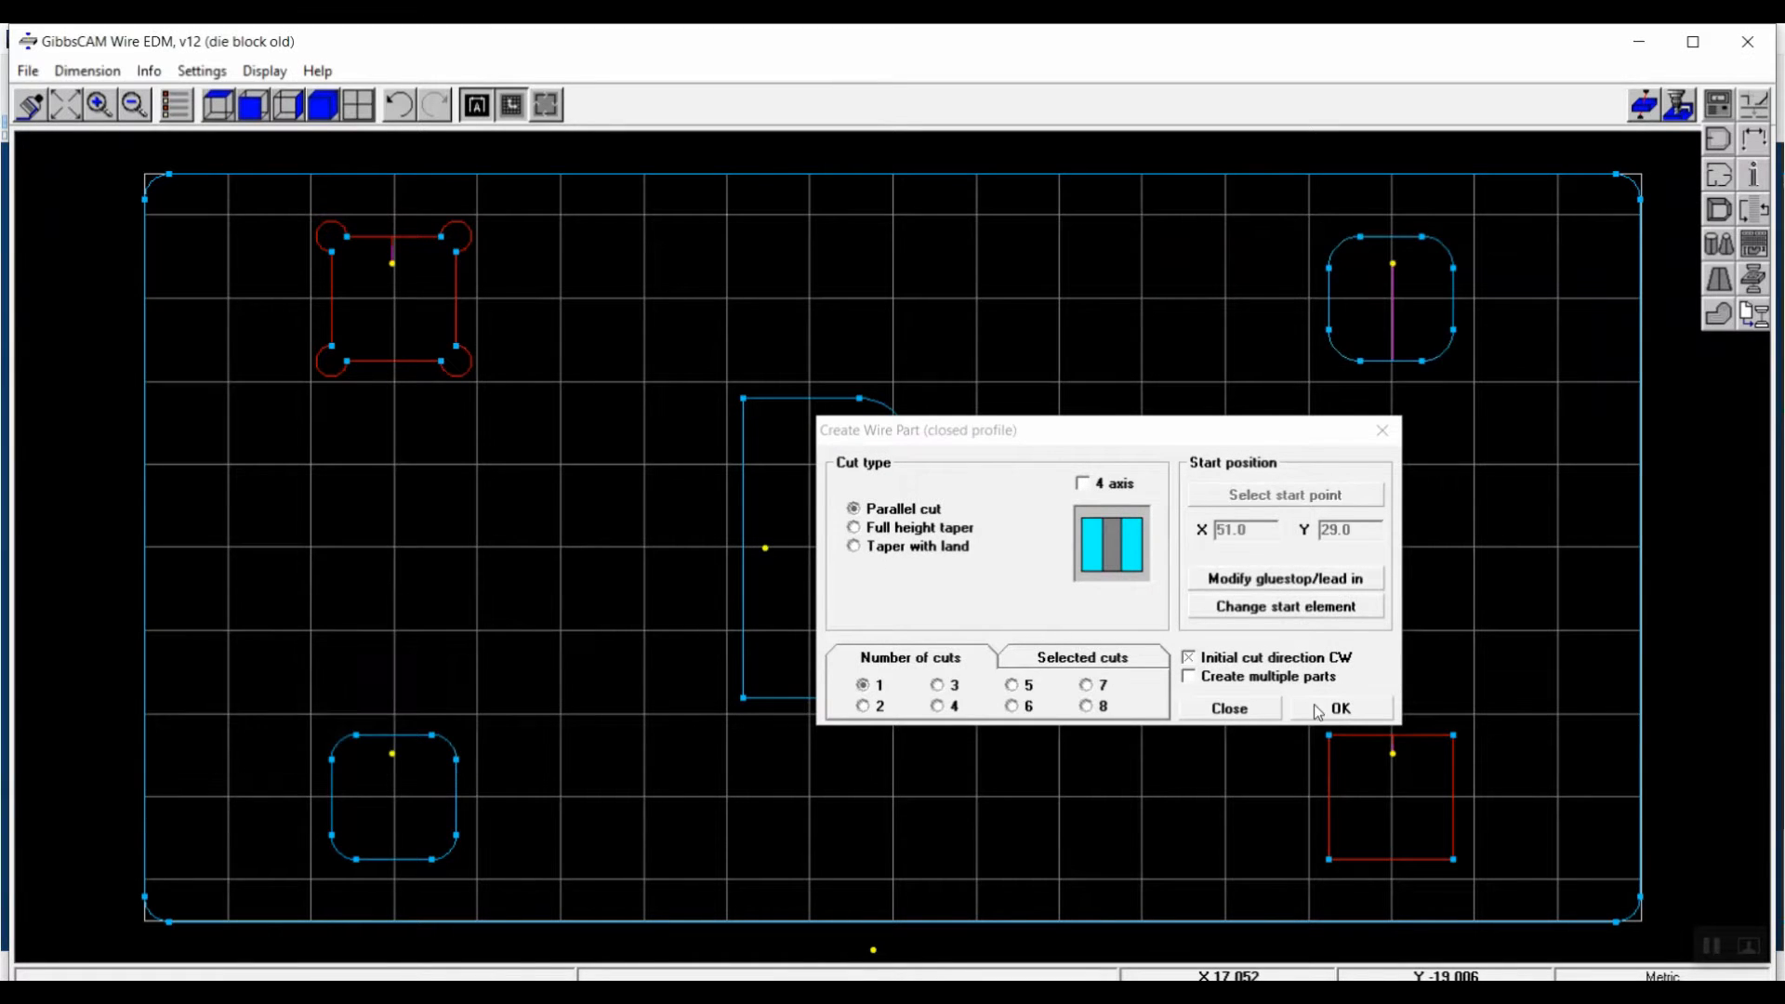
pyautogui.click(1318, 710)
# Create a single parallel-cut wire part on the central curved profile, starting at X -13, Y 0 with gluestop width 0.
pyautogui.click(1714, 139)
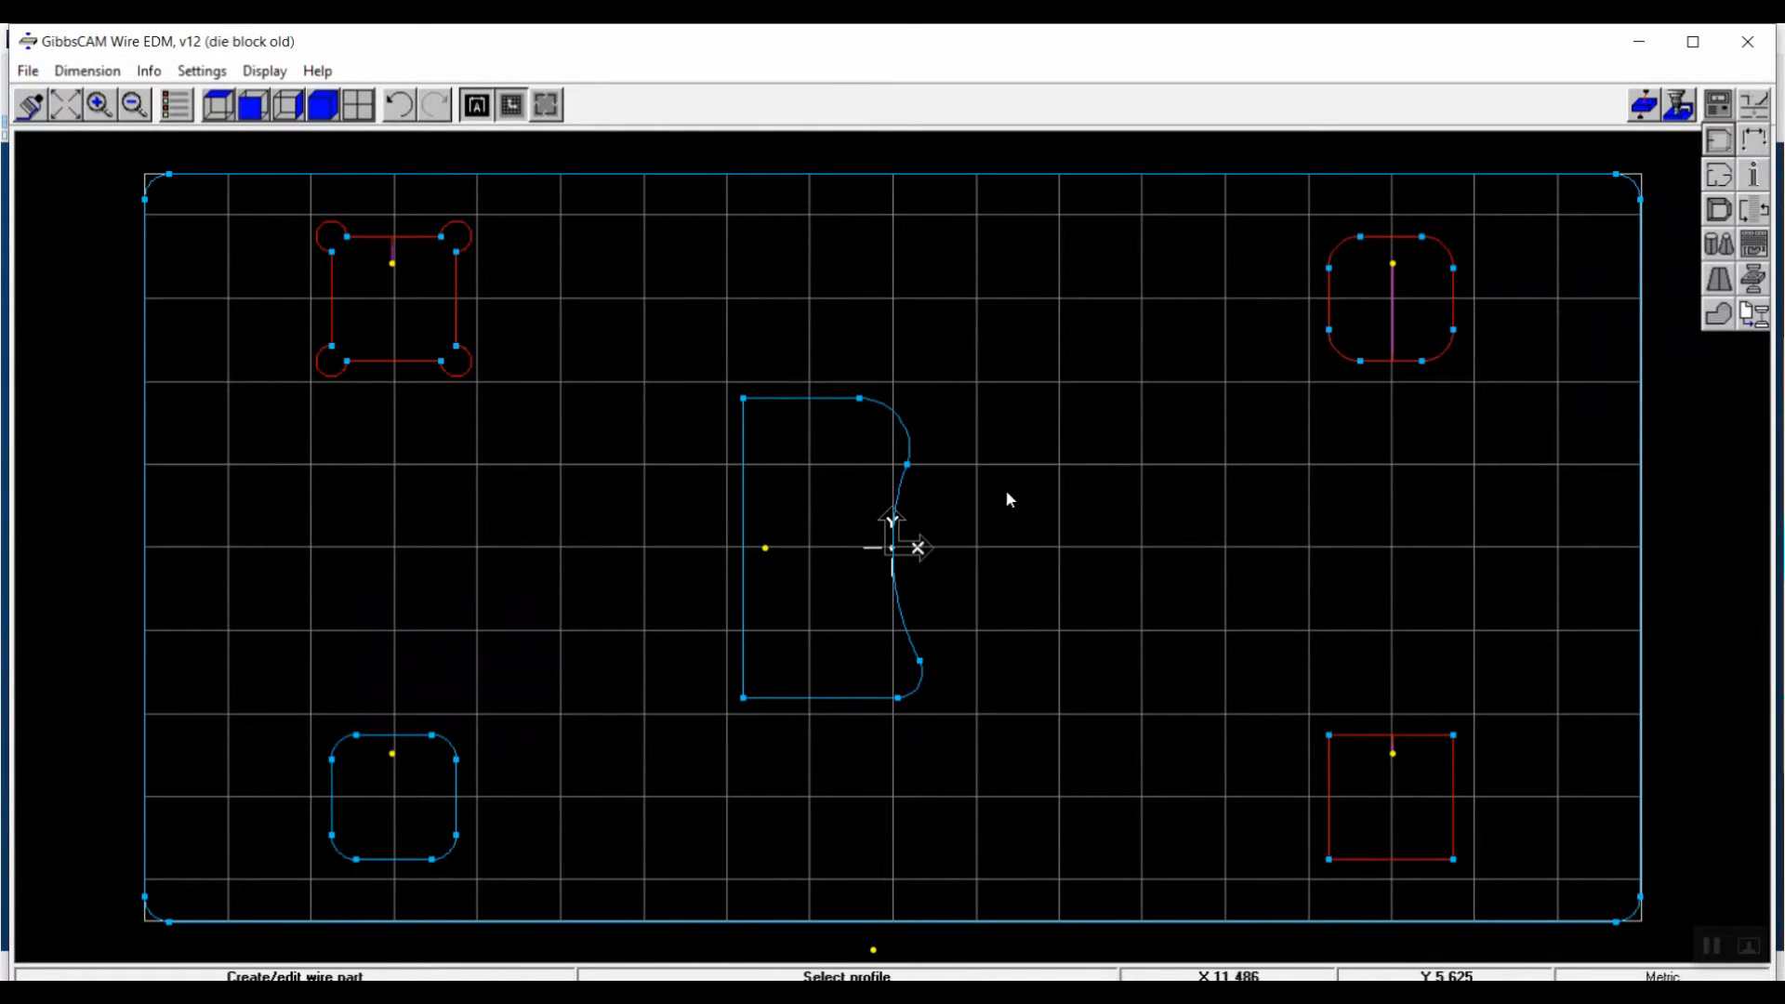
pyautogui.click(748, 550)
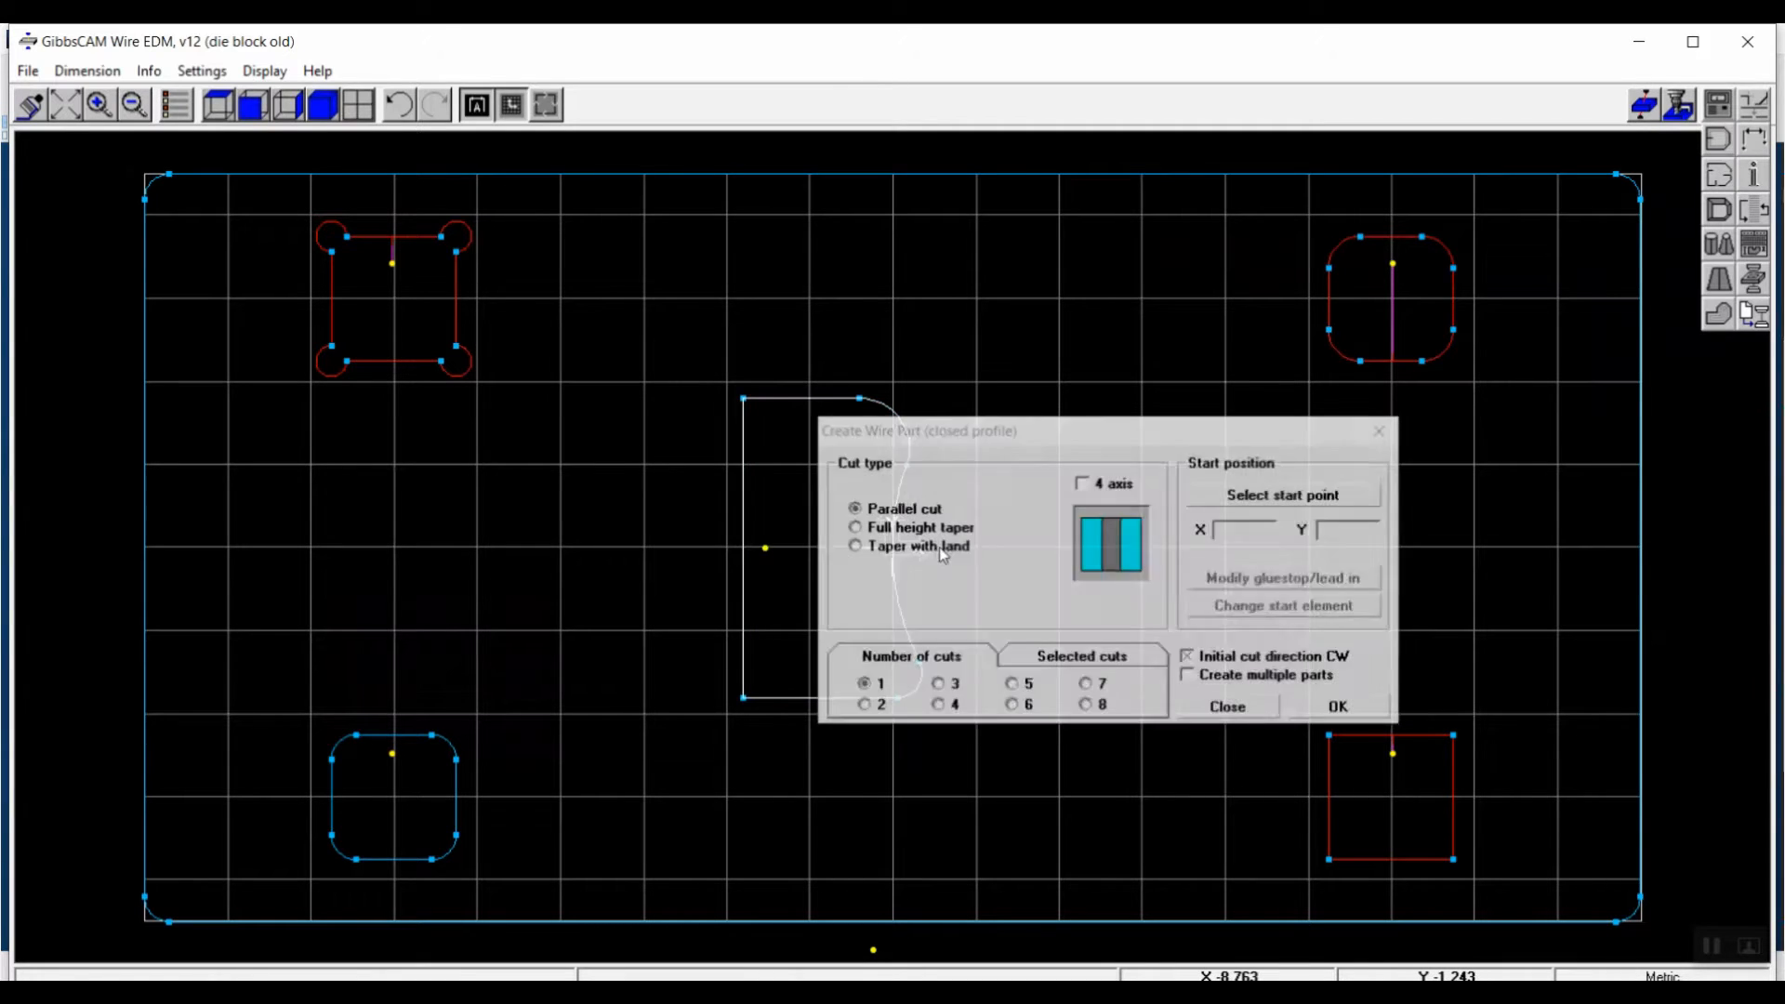
pyautogui.click(767, 544)
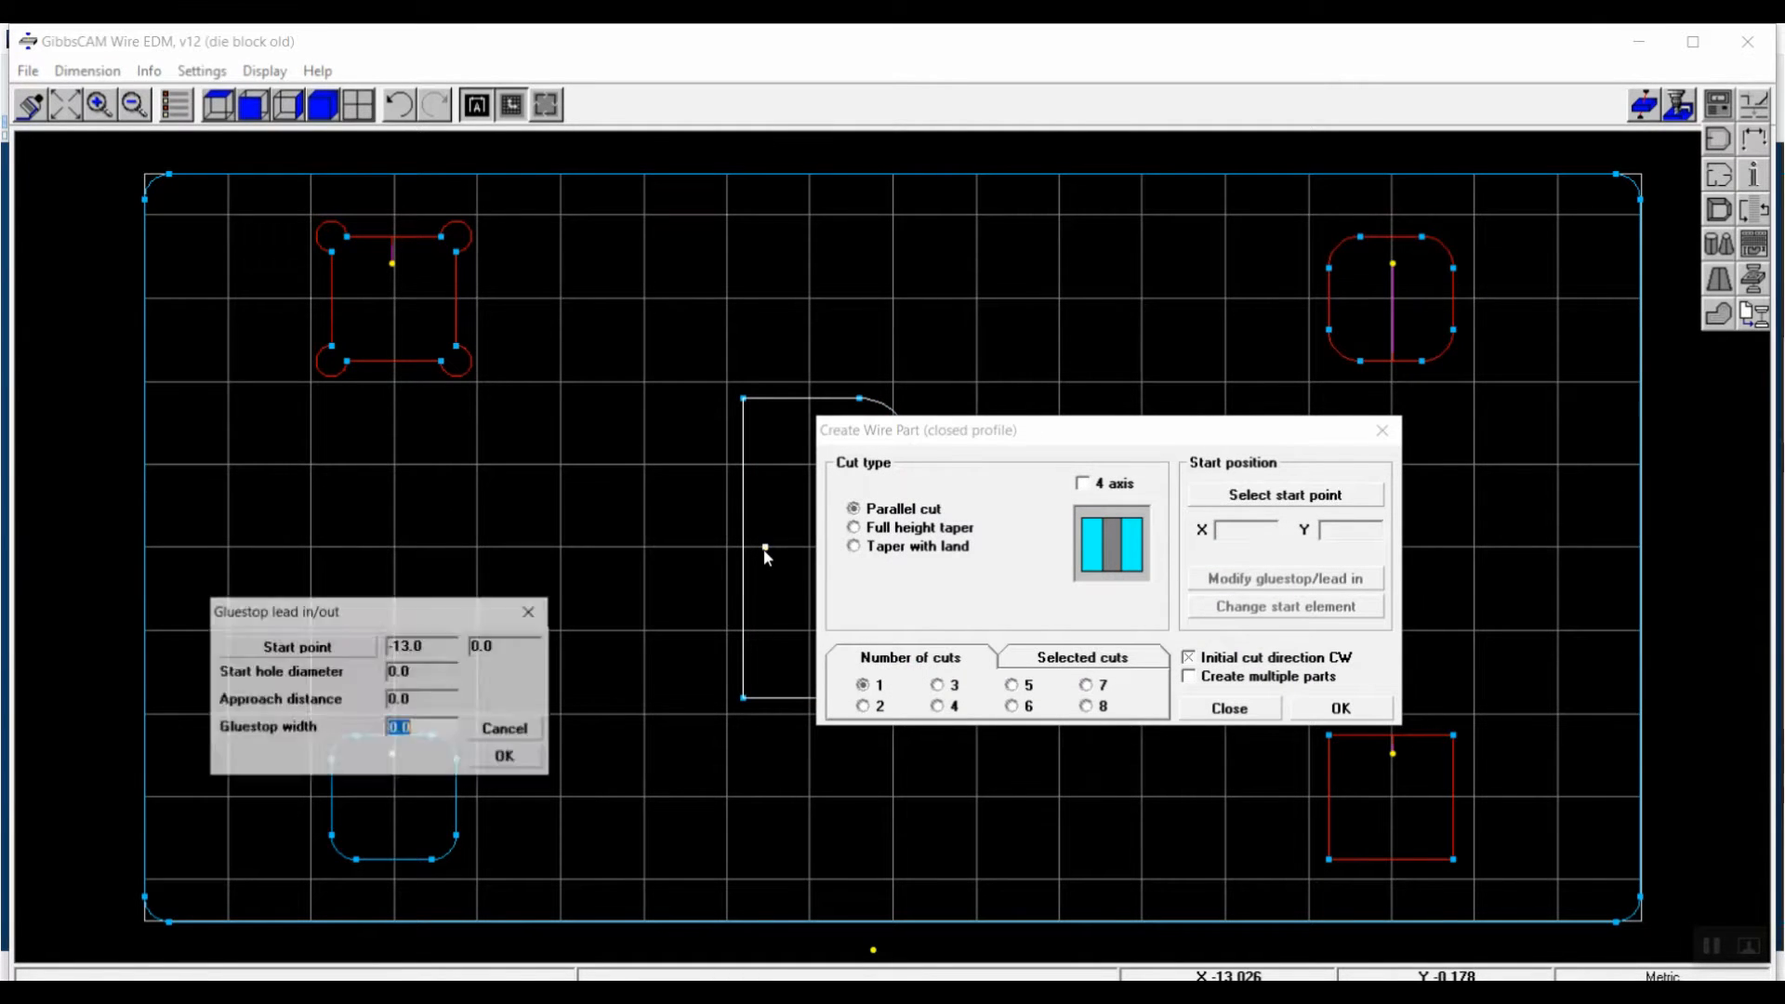
pyautogui.click(502, 755)
pyautogui.click(1349, 708)
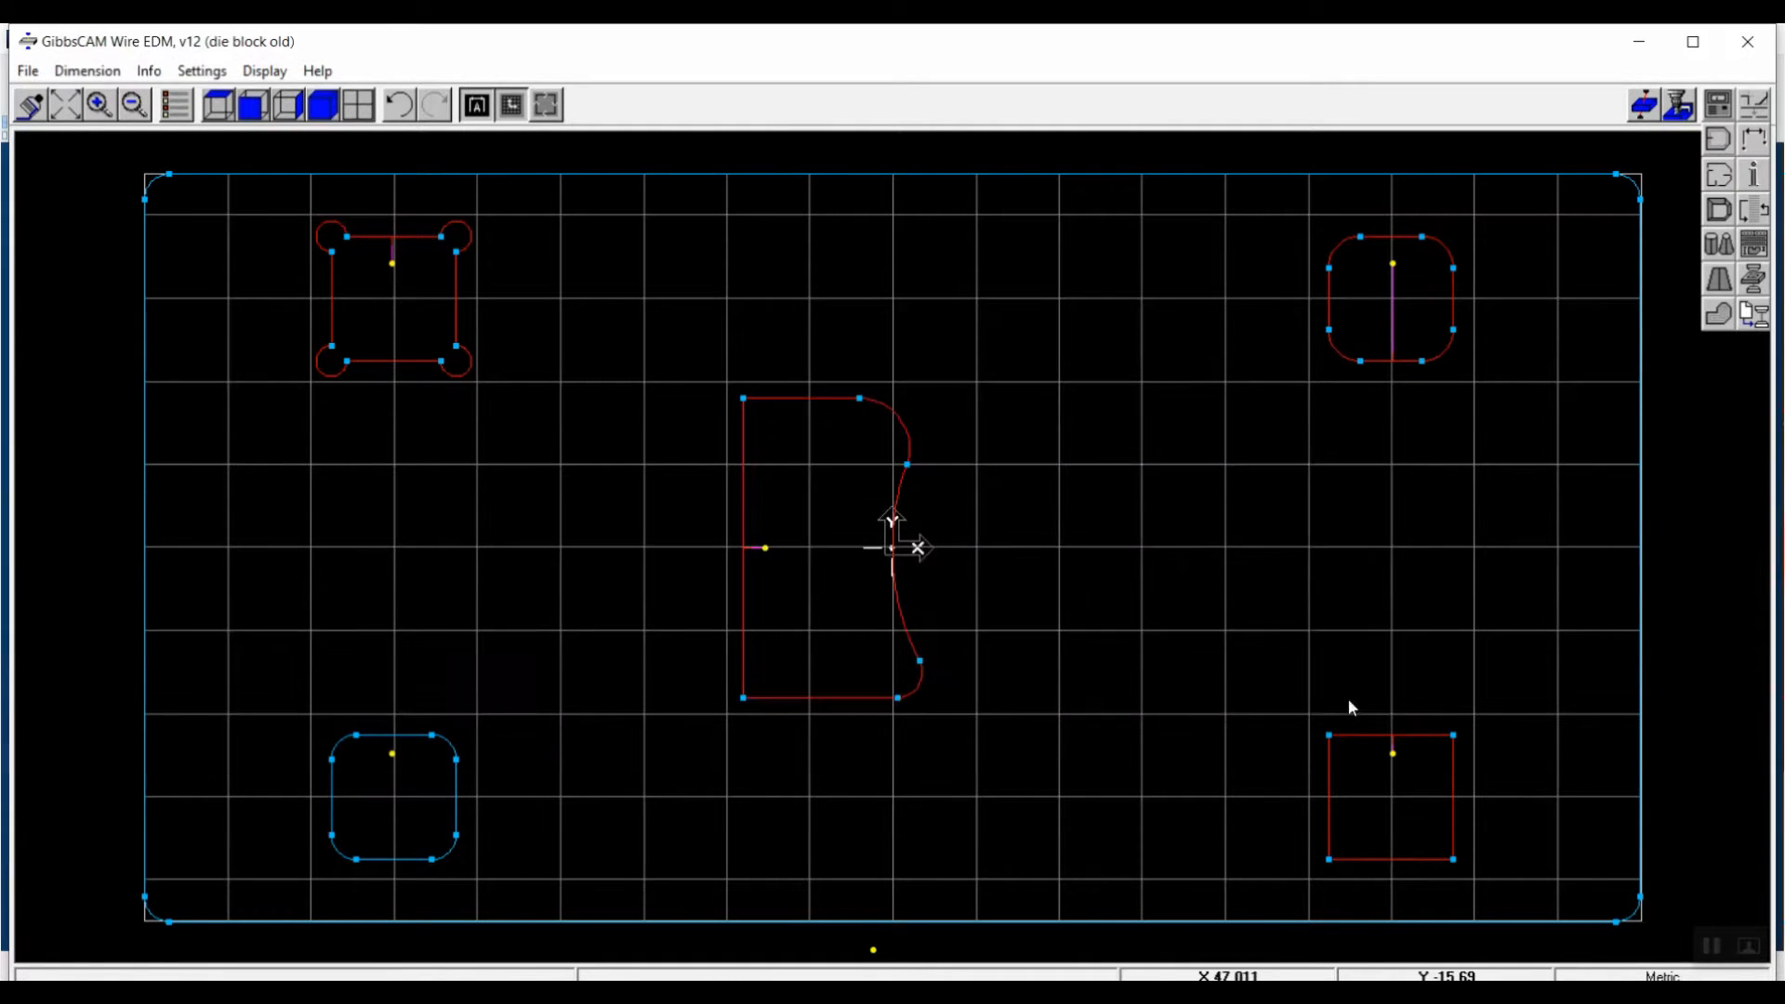
# Create a single parallel-cut wire part on the lower-left rounded pocket, using its start point at X -51, Y -21.
pyautogui.click(1720, 142)
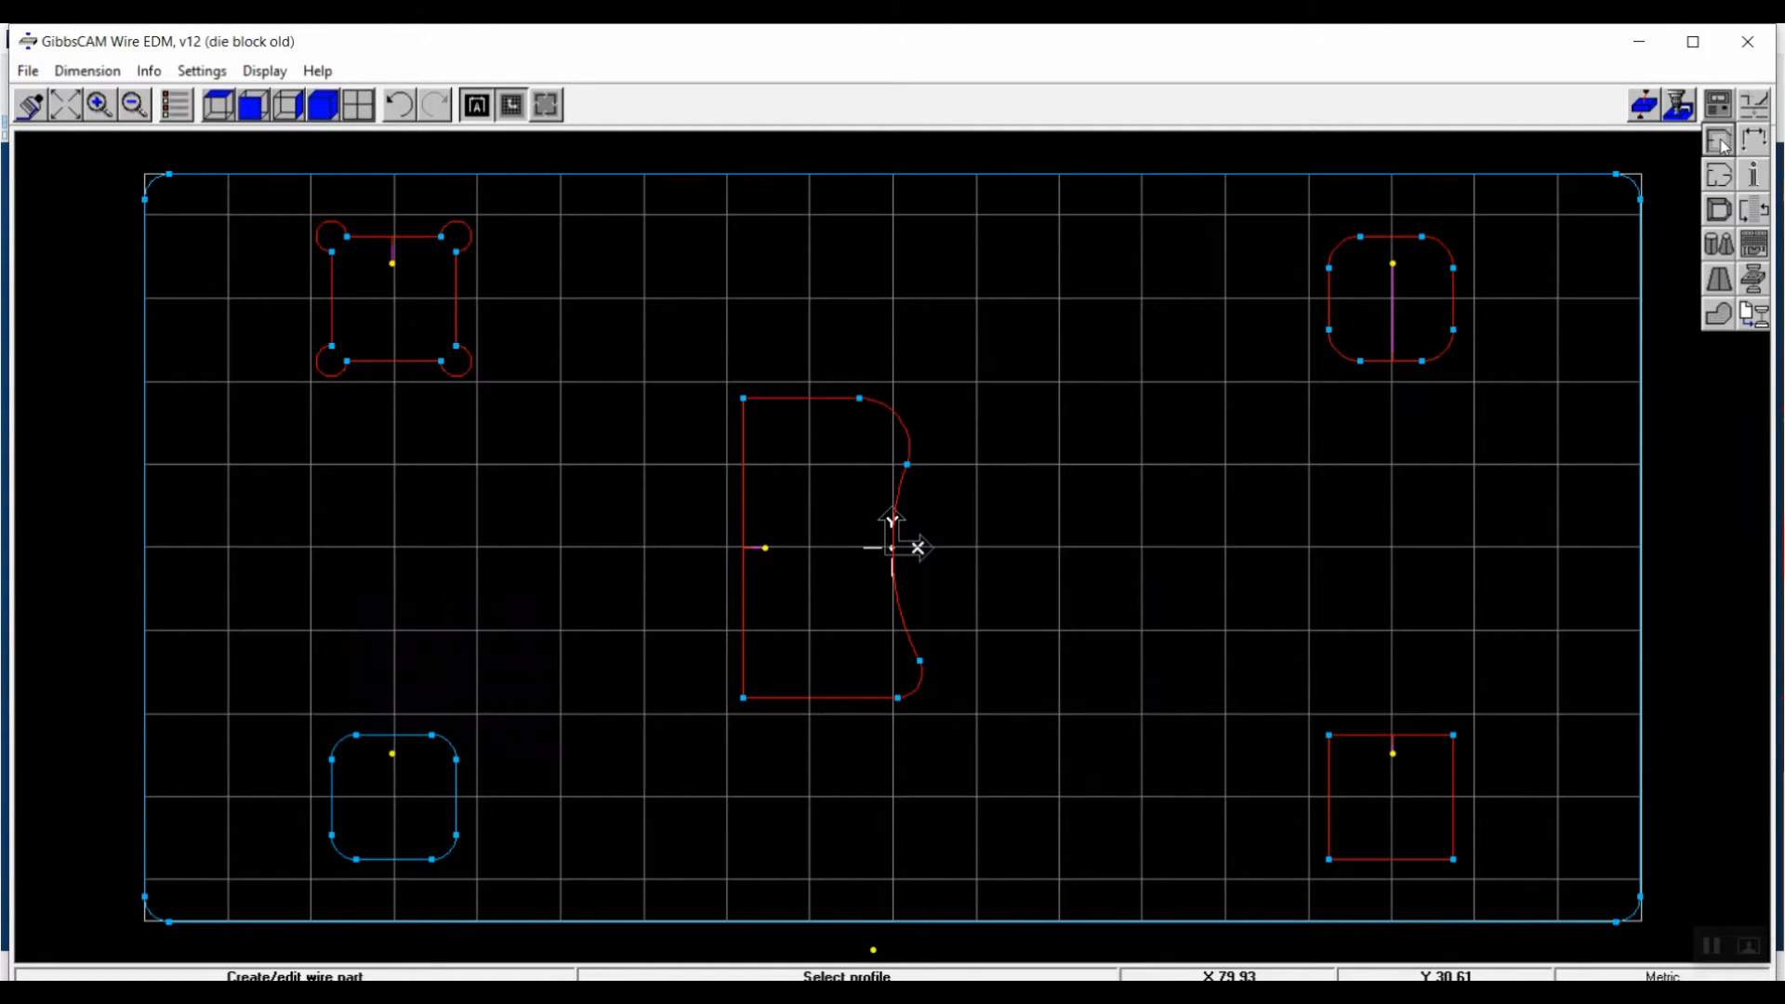
pyautogui.click(392, 741)
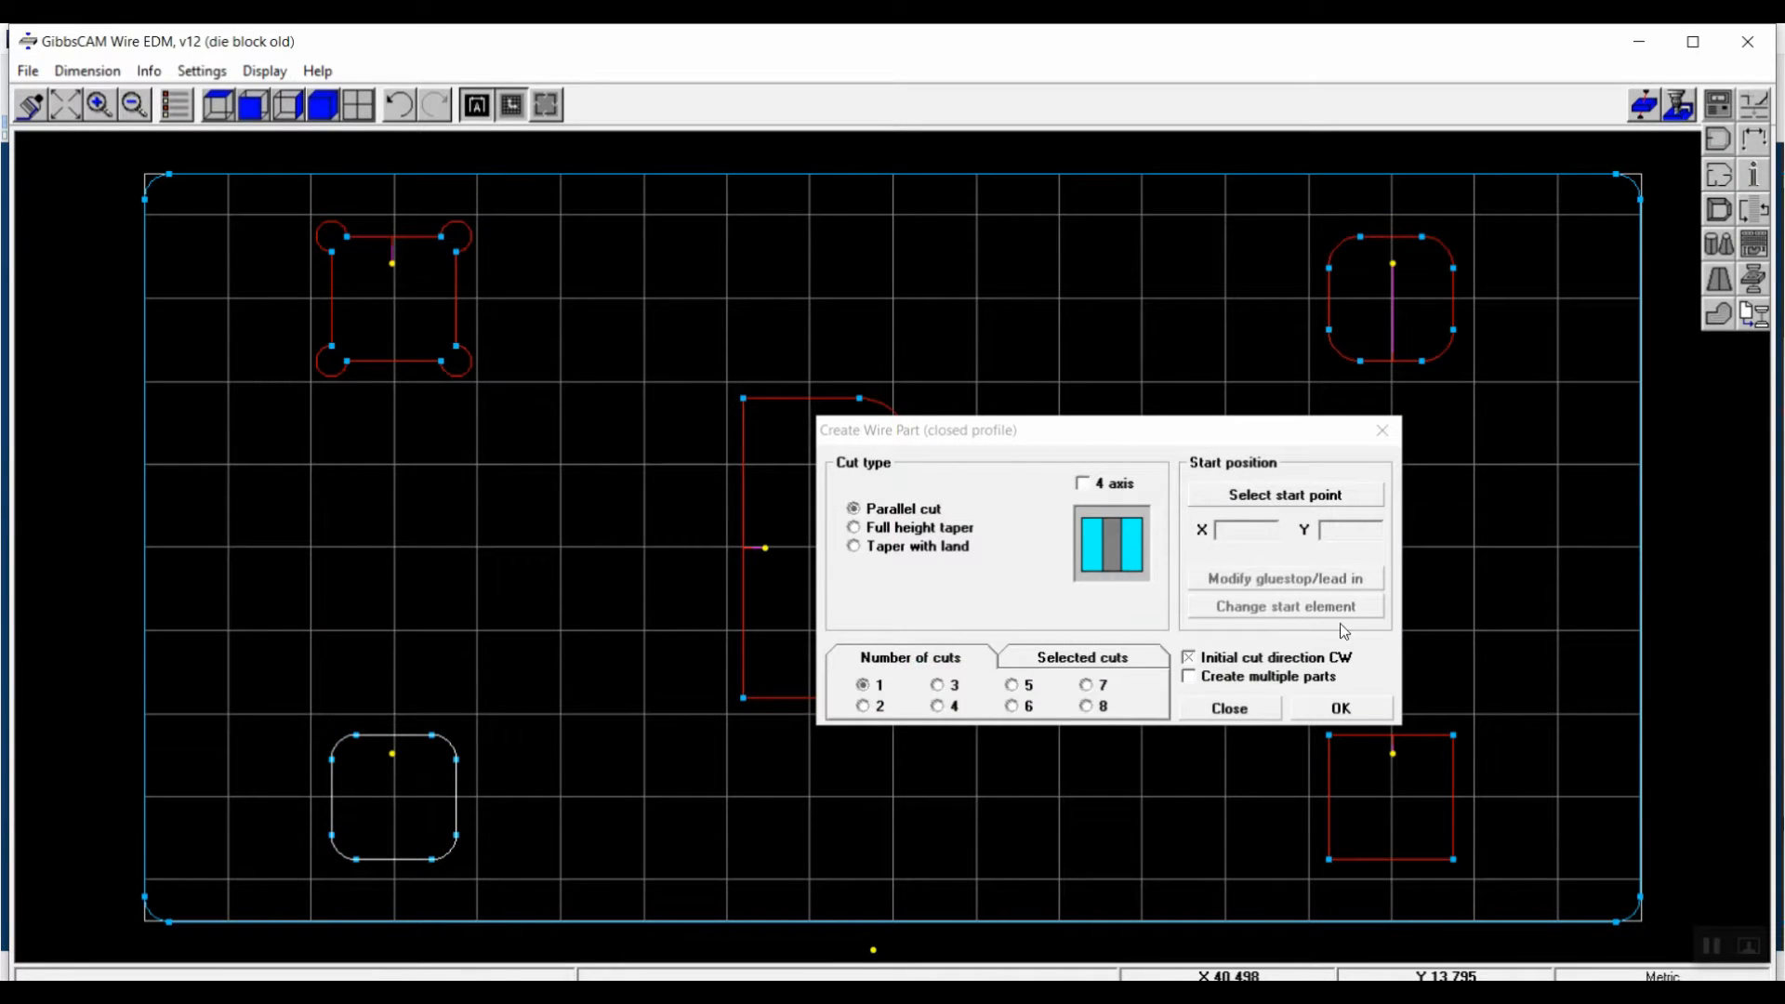
pyautogui.click(1272, 497)
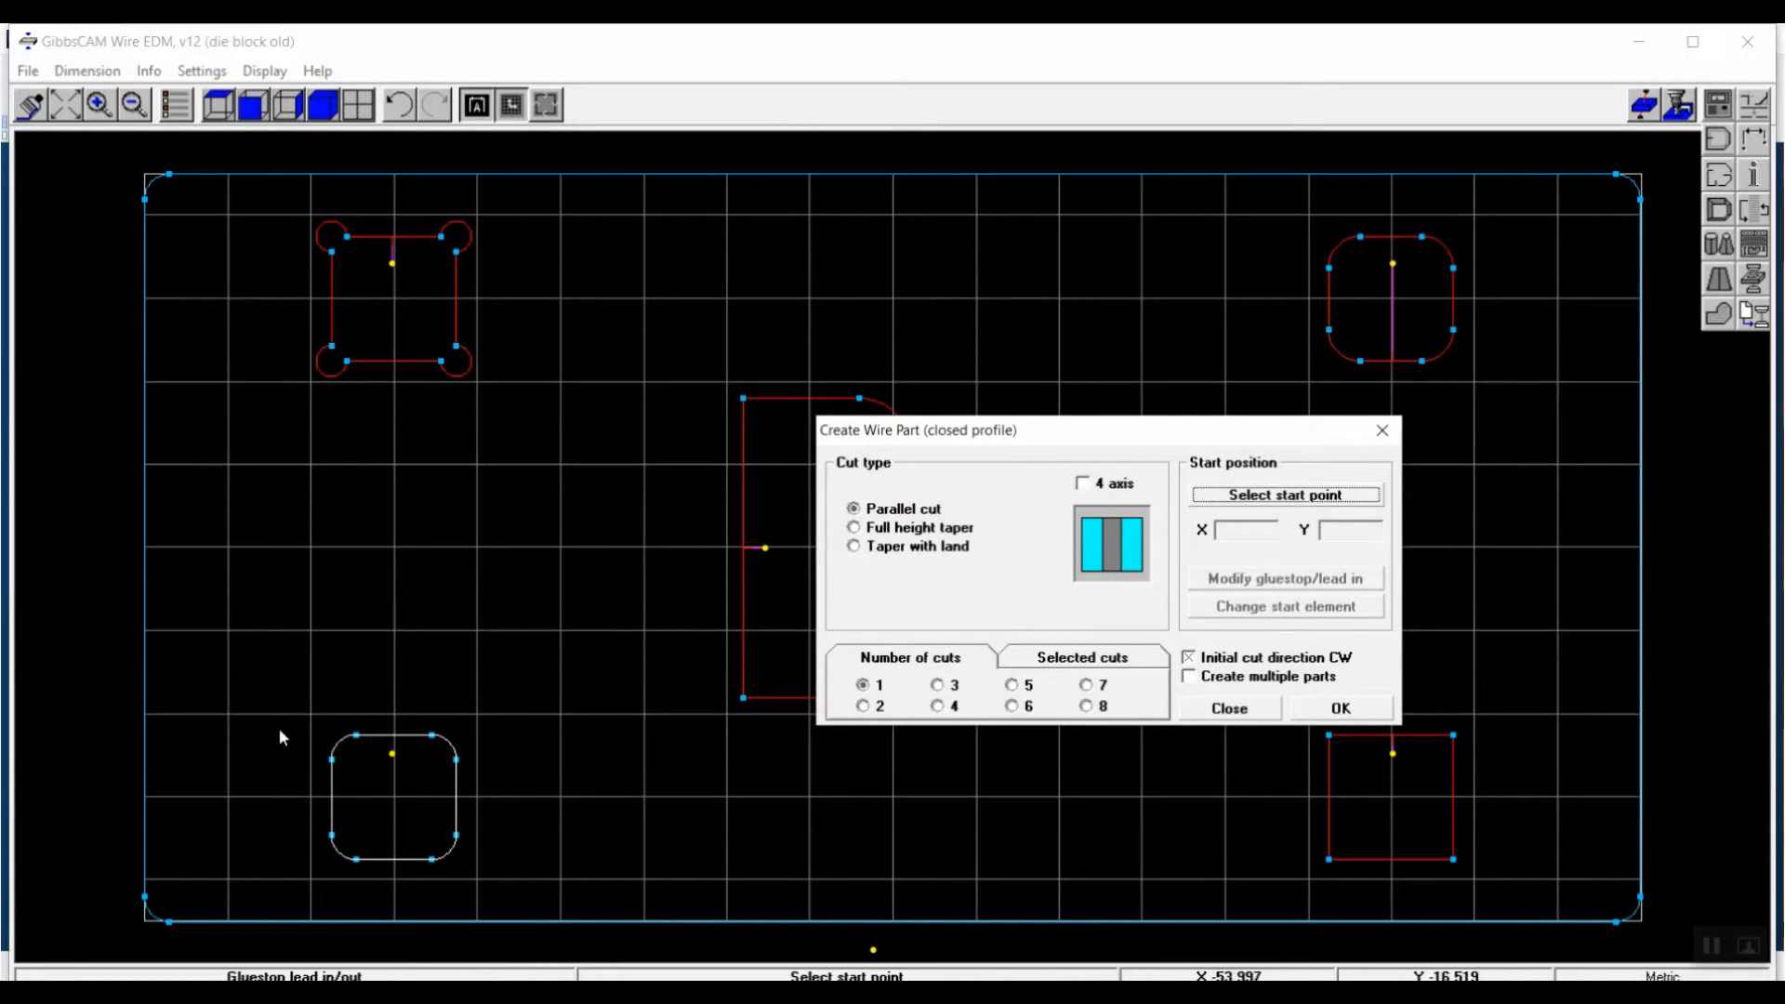
pyautogui.click(392, 755)
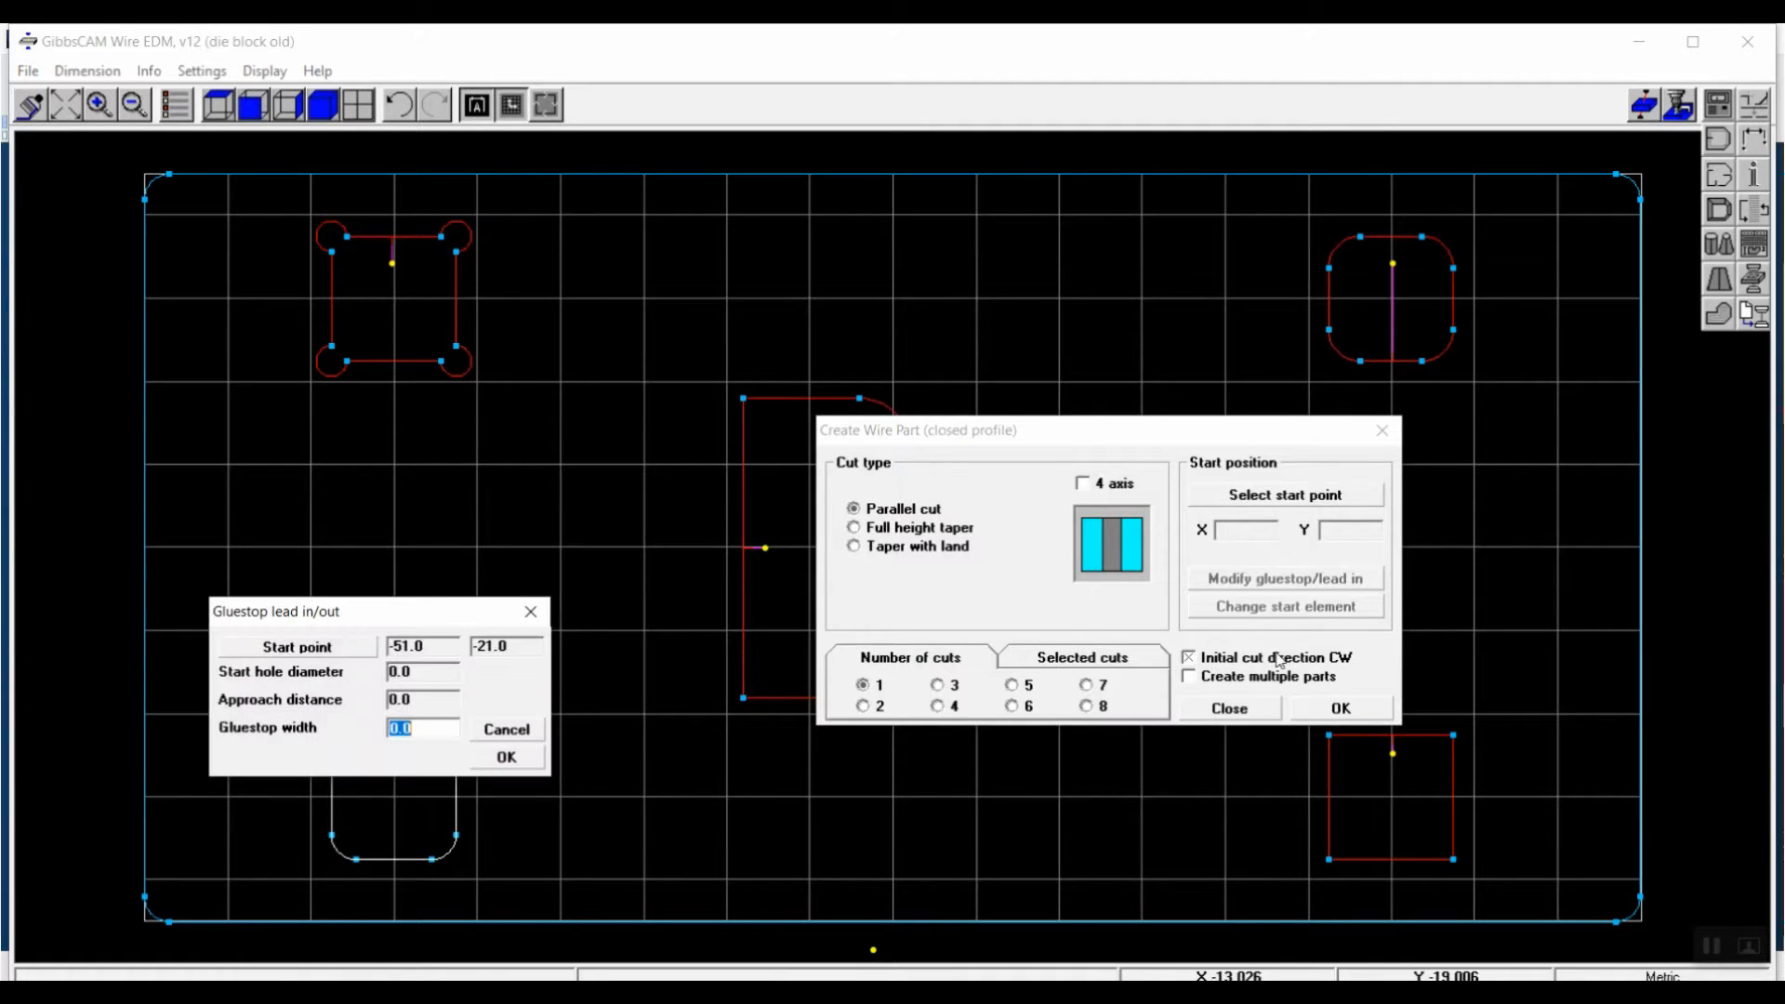
pyautogui.click(490, 762)
pyautogui.click(1389, 717)
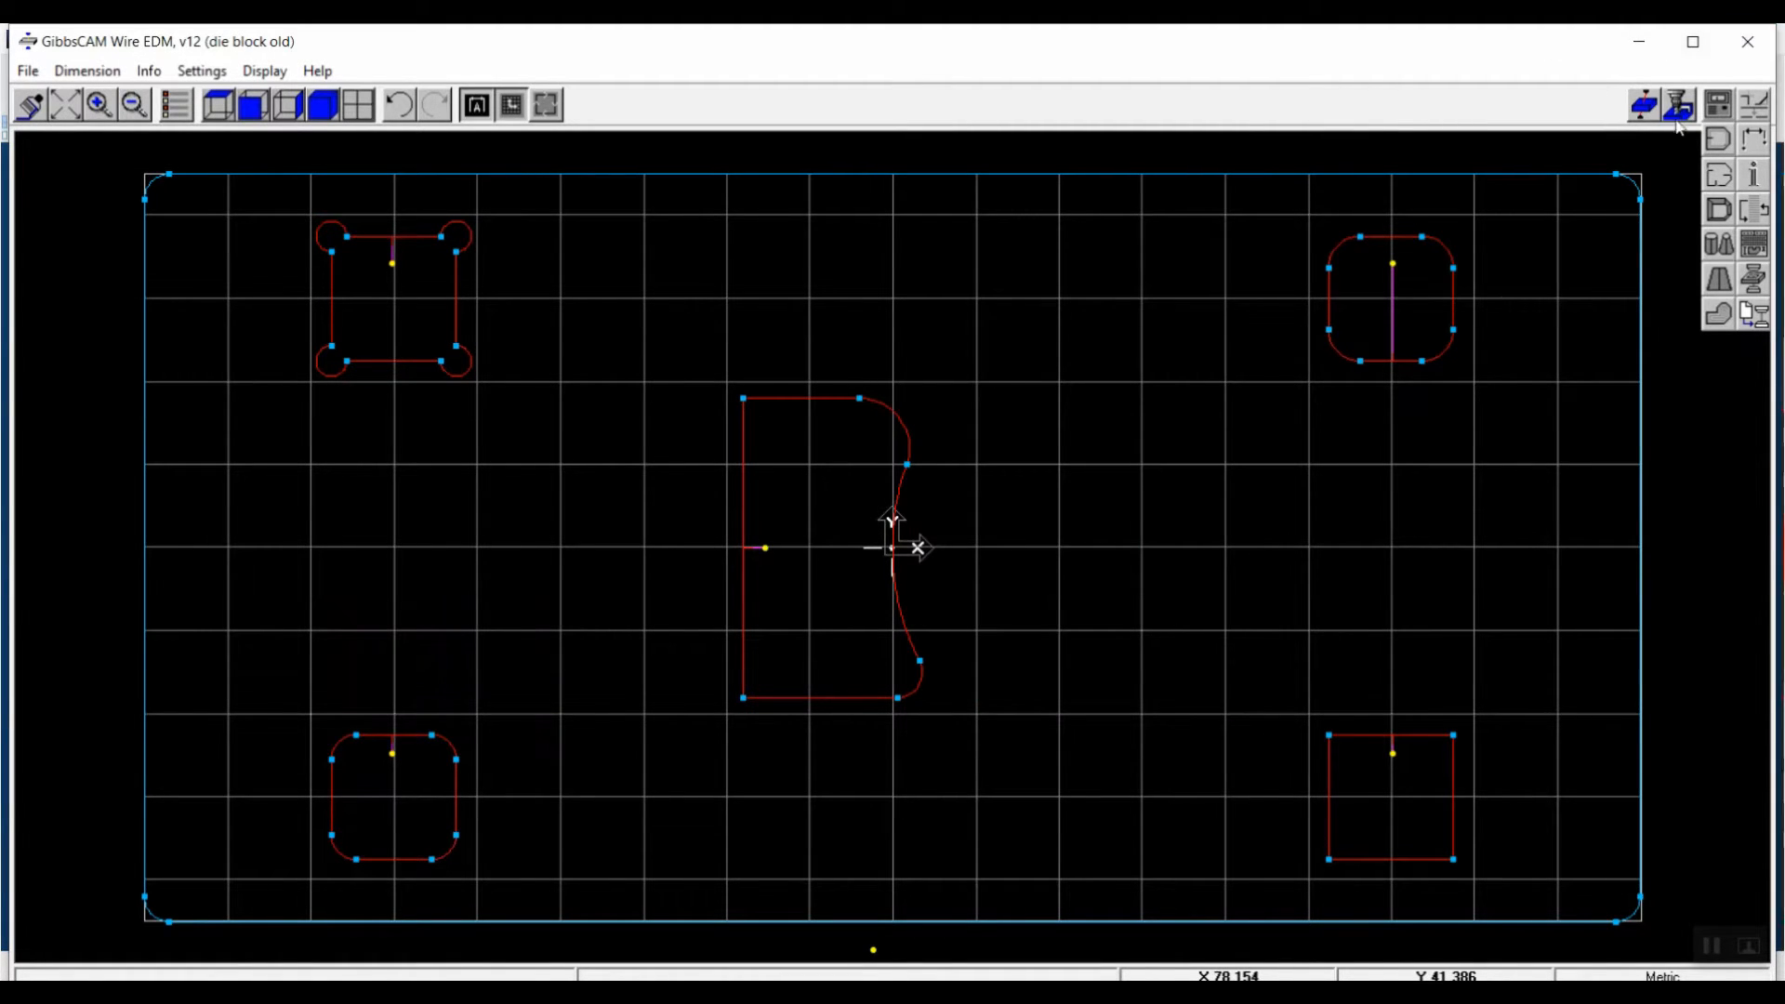
# Create a single parallel-cut wire part on the block's outer profile, using the external start point at X -2, Y -41.
pyautogui.click(1721, 142)
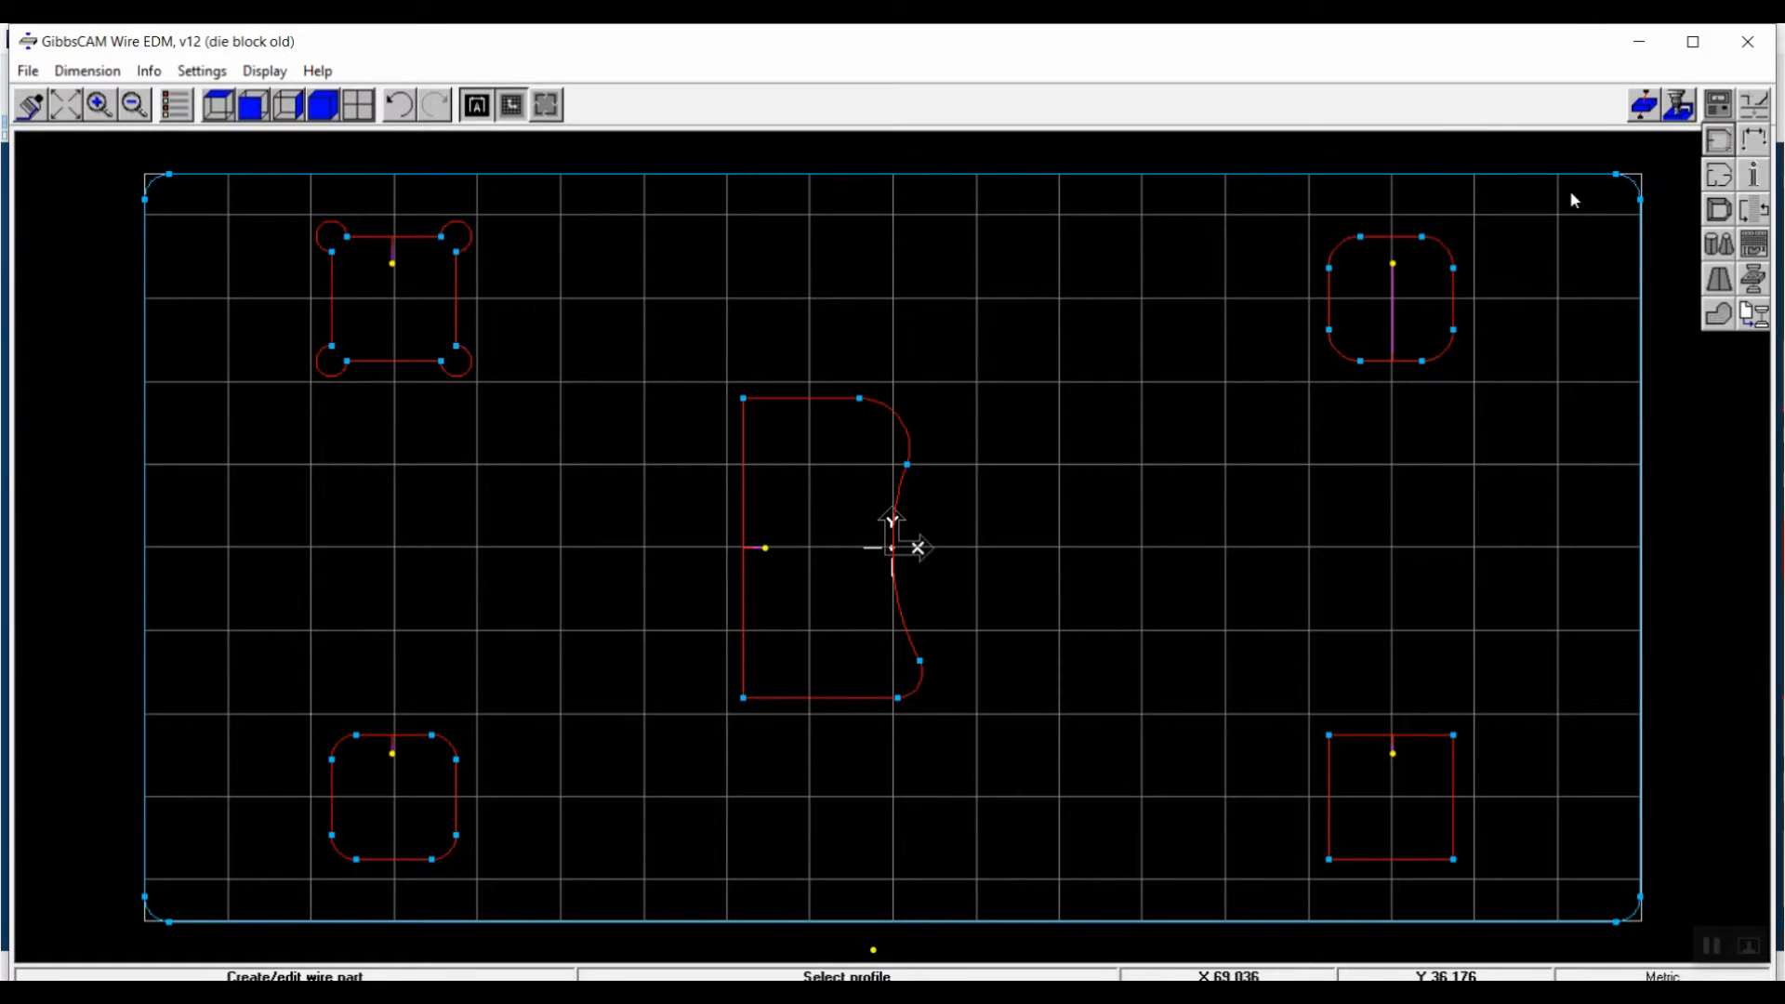
pyautogui.click(869, 929)
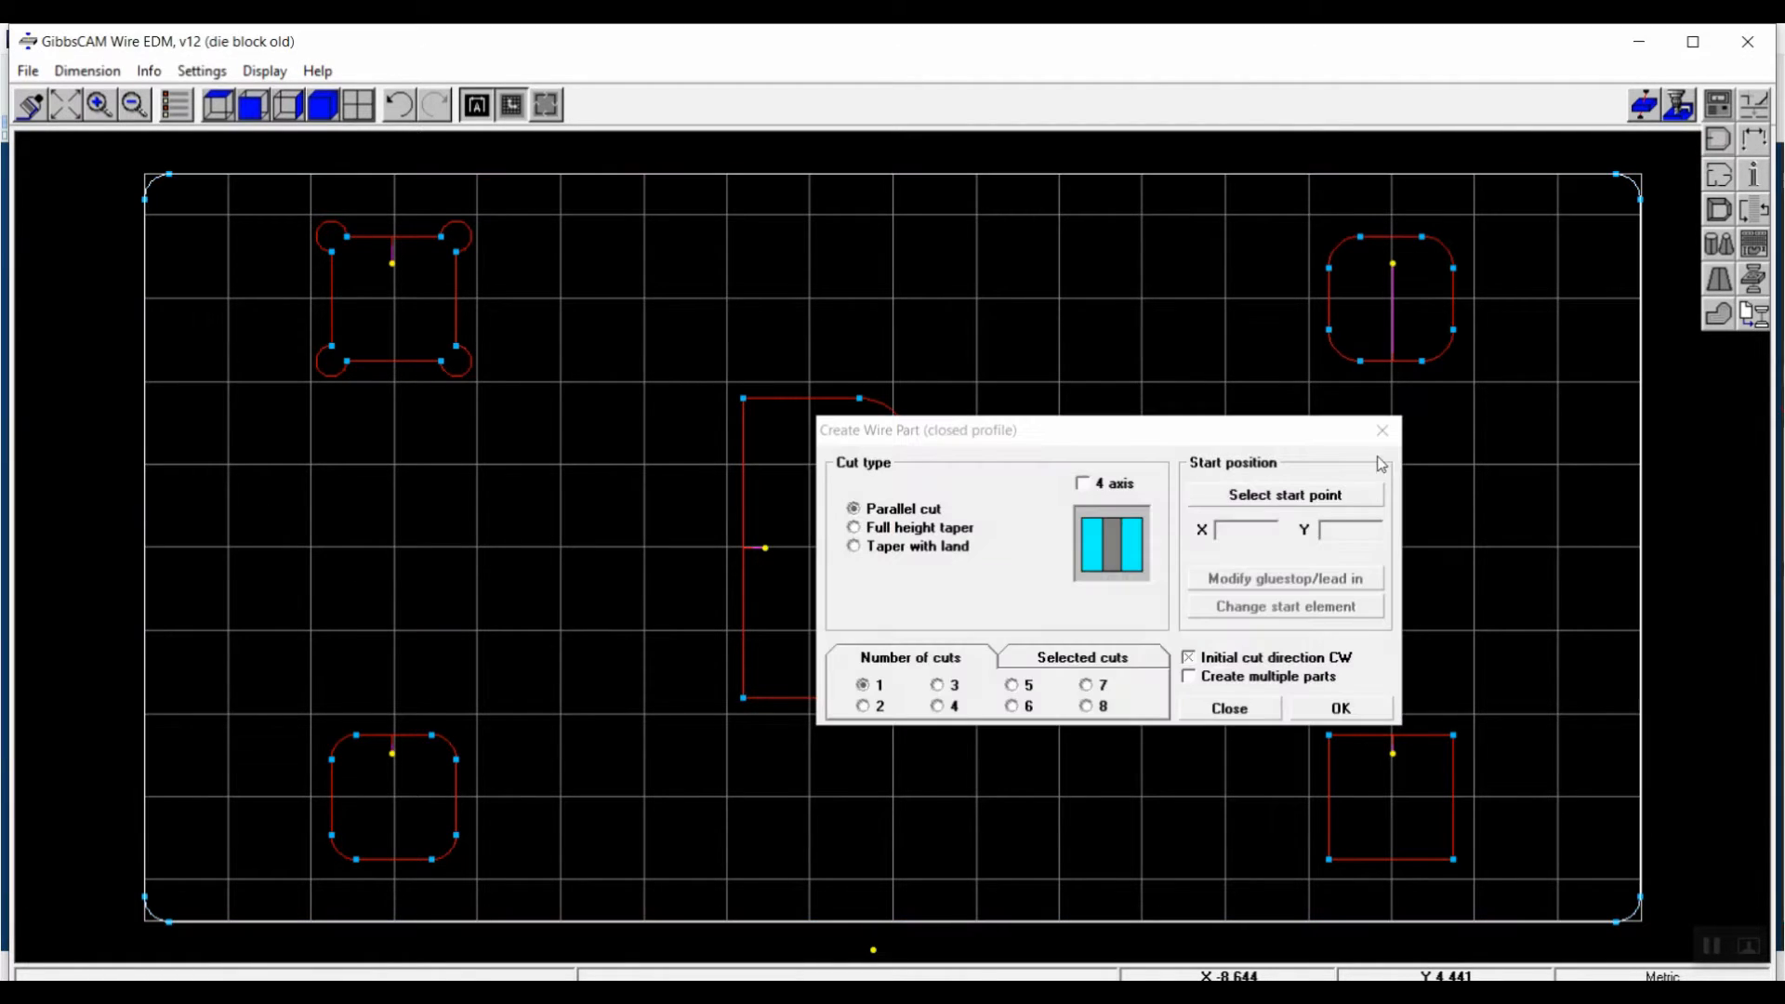
pyautogui.click(874, 952)
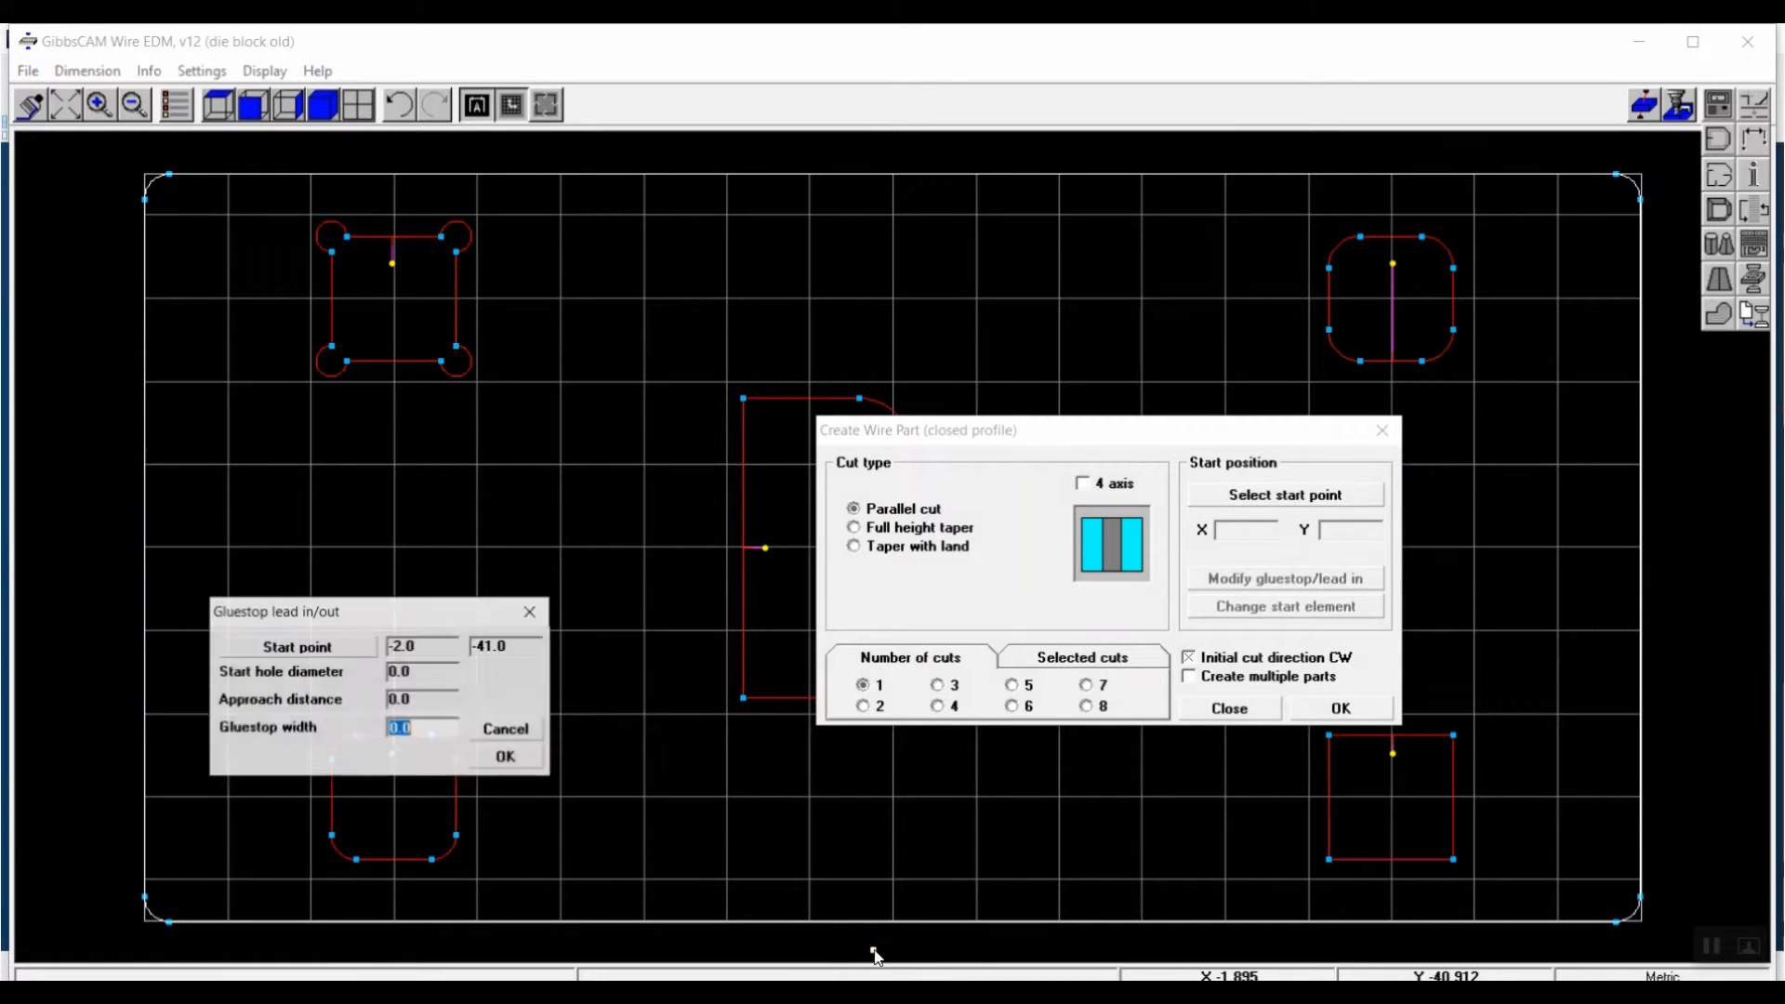
pyautogui.click(509, 758)
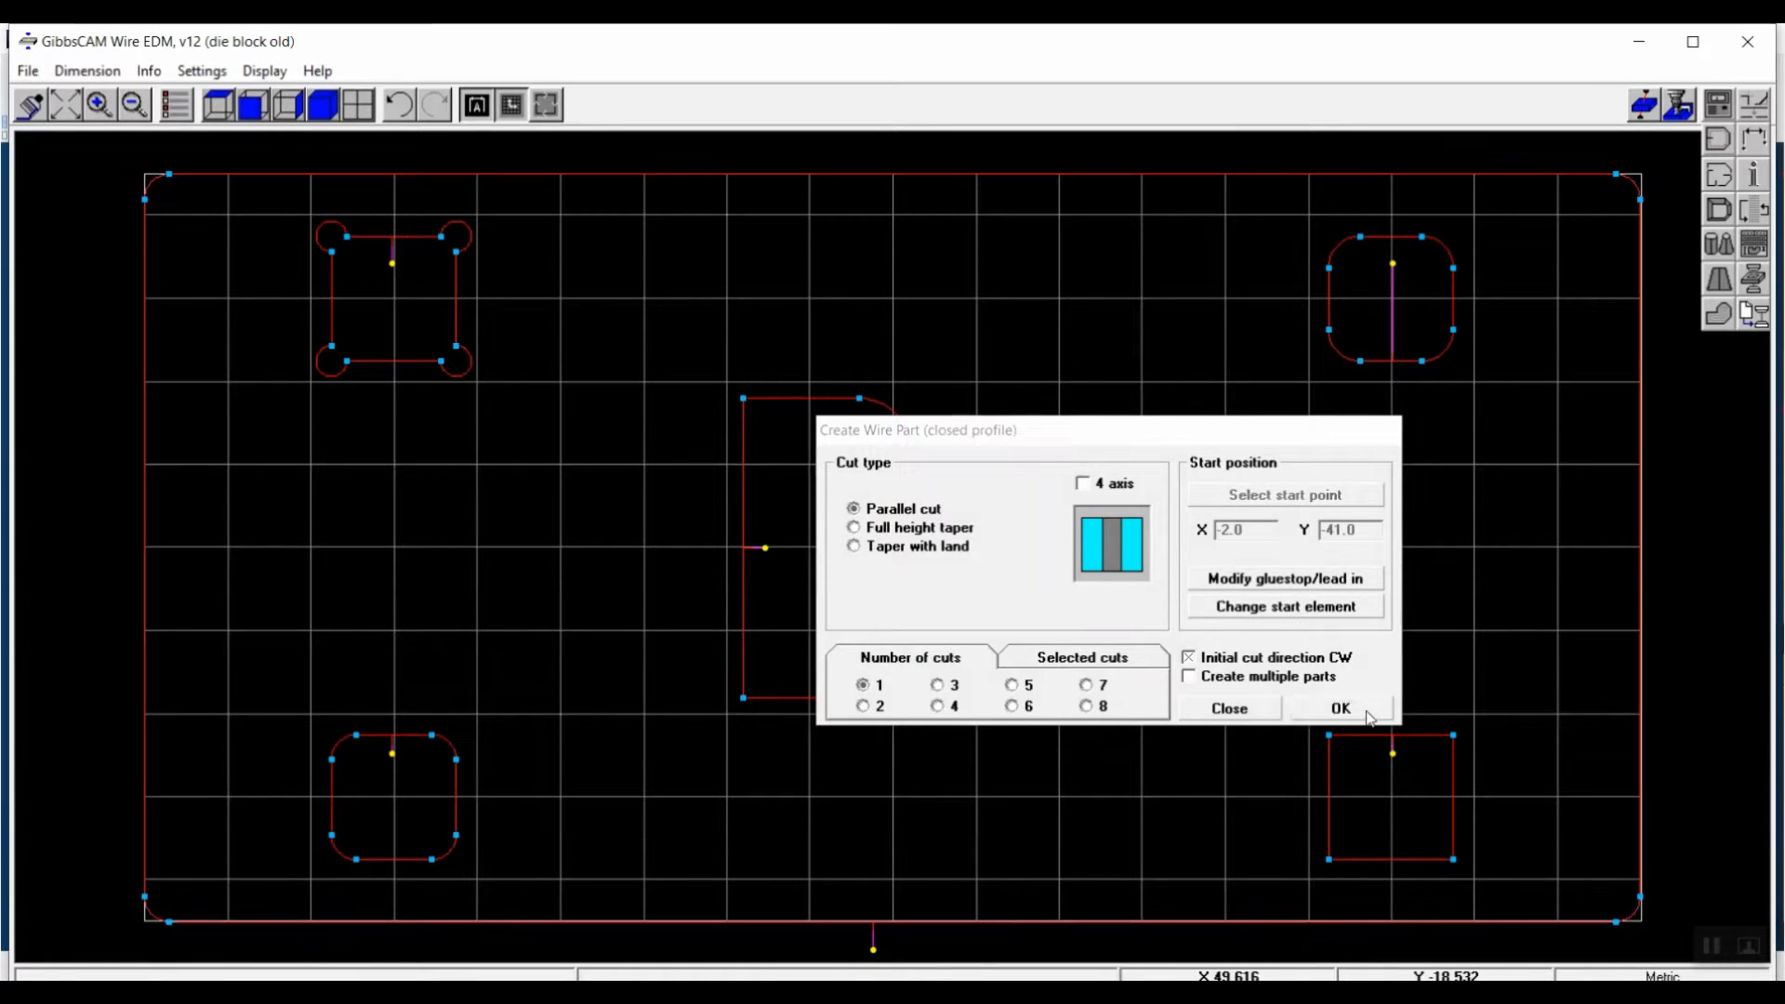
pyautogui.click(1369, 710)
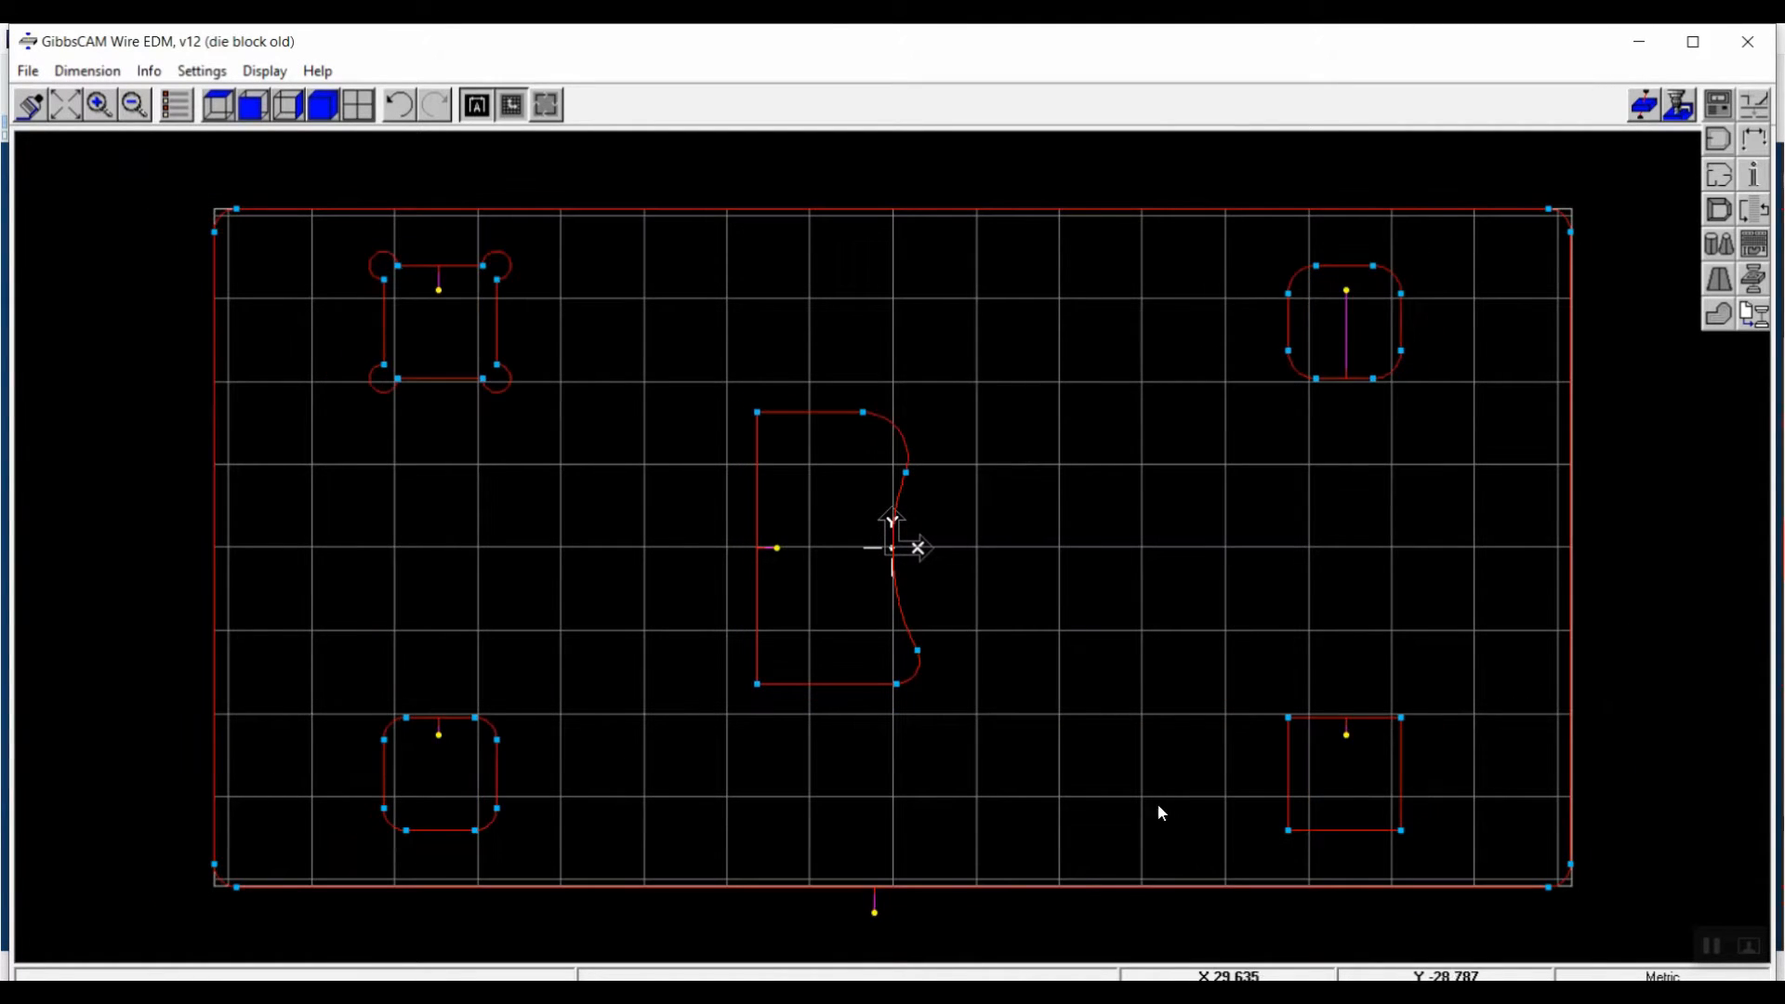
# Simulate the wire cuts with solid display in a tilted 3D view of the die block, examining the cutting order.
pyautogui.moveTo(1158, 803); pyautogui.dragTo(980, 737, button='middle')
pyautogui.moveTo(522, 711); pyautogui.dragTo(1412, 221)
pyautogui.scroll(1, 1163, 559)
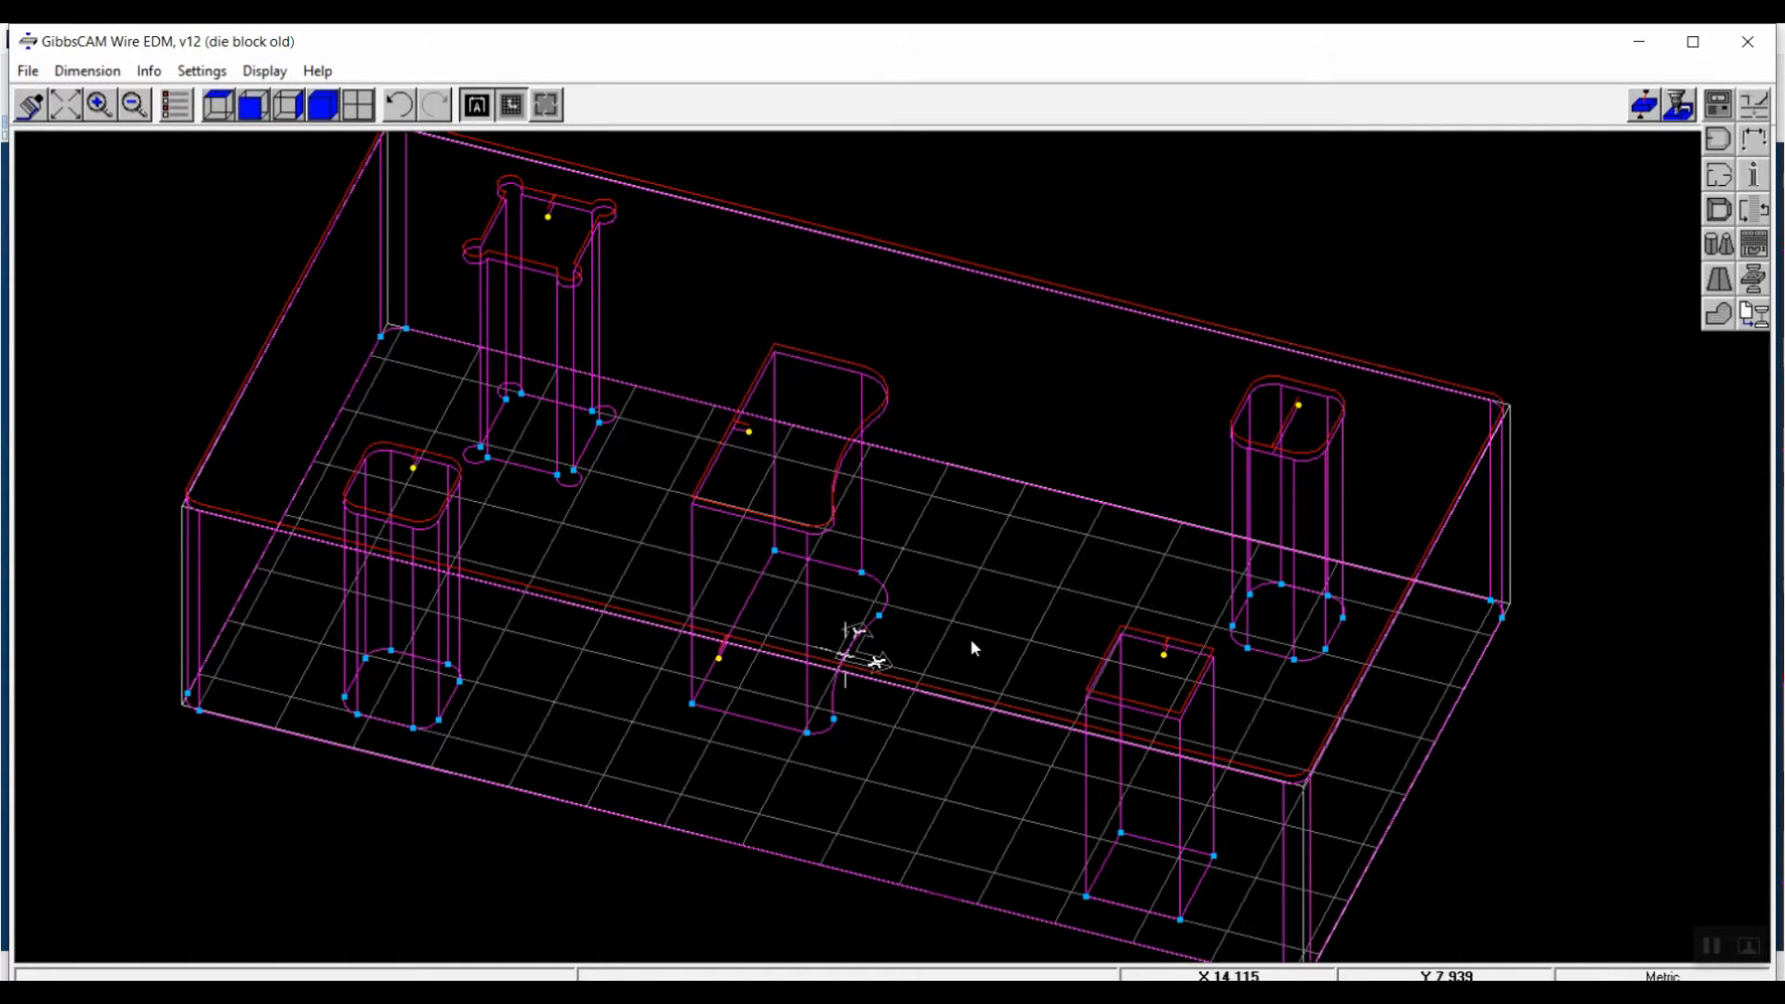
pyautogui.click(1752, 284)
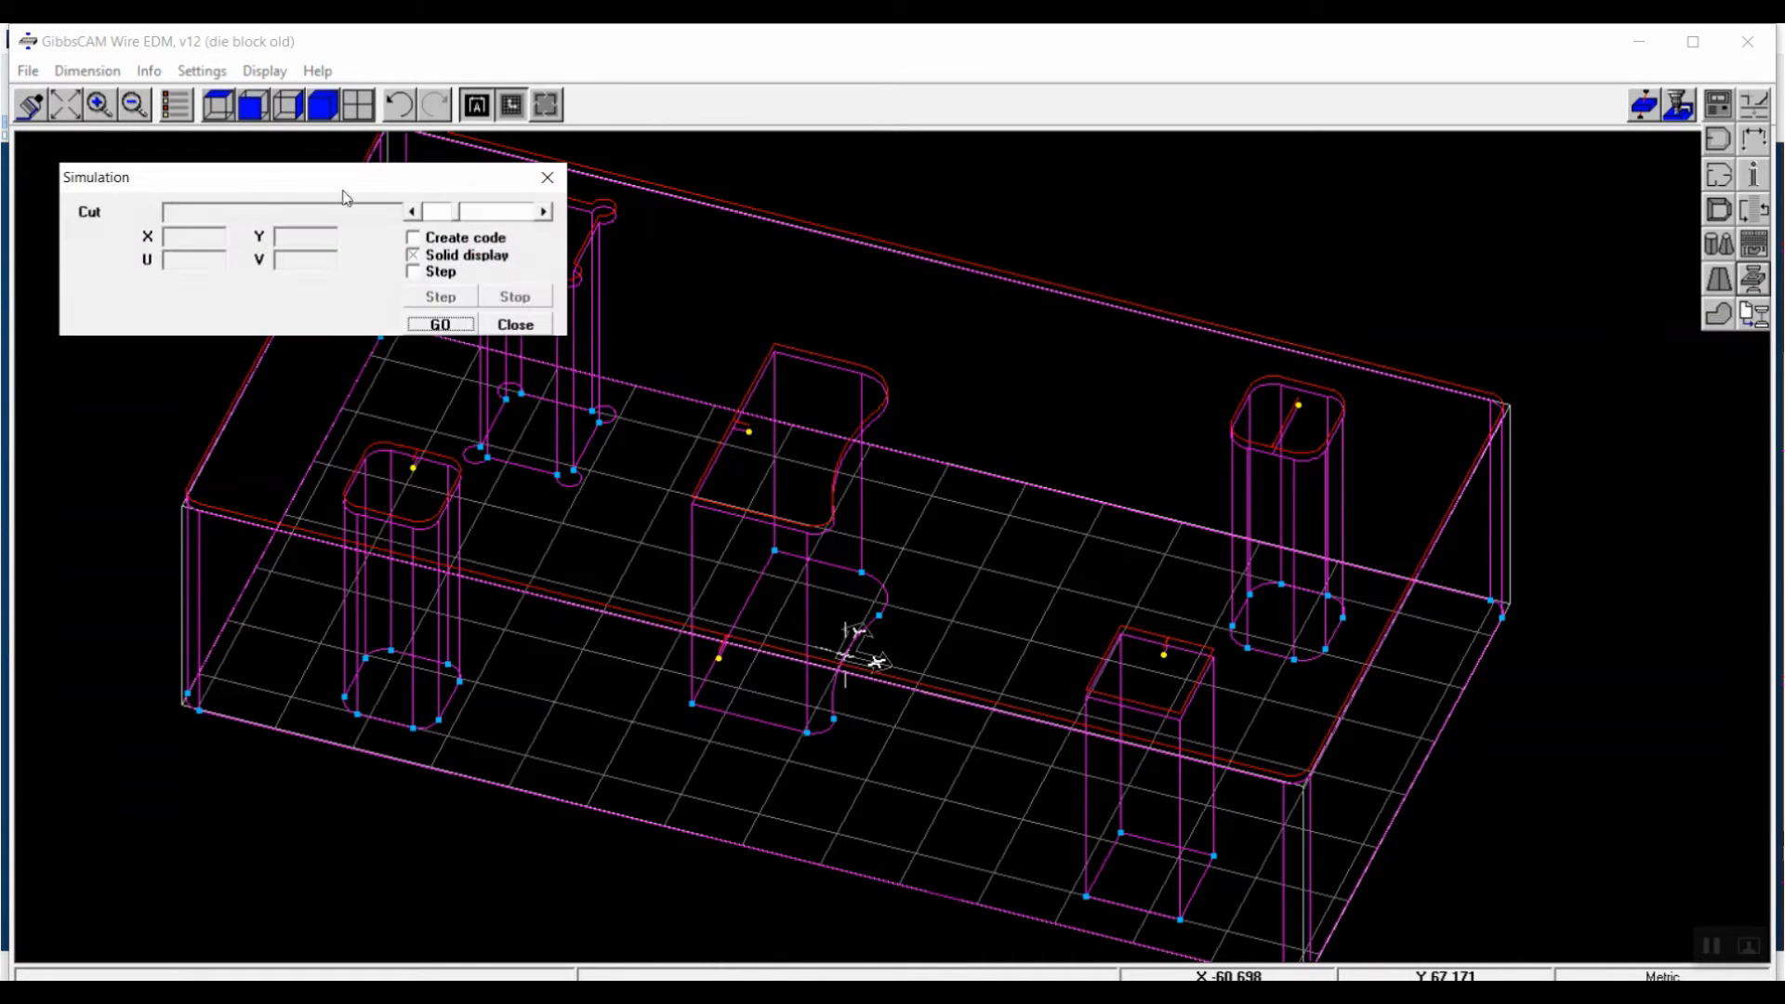
pyautogui.moveTo(343, 192); pyautogui.dragTo(1416, 178)
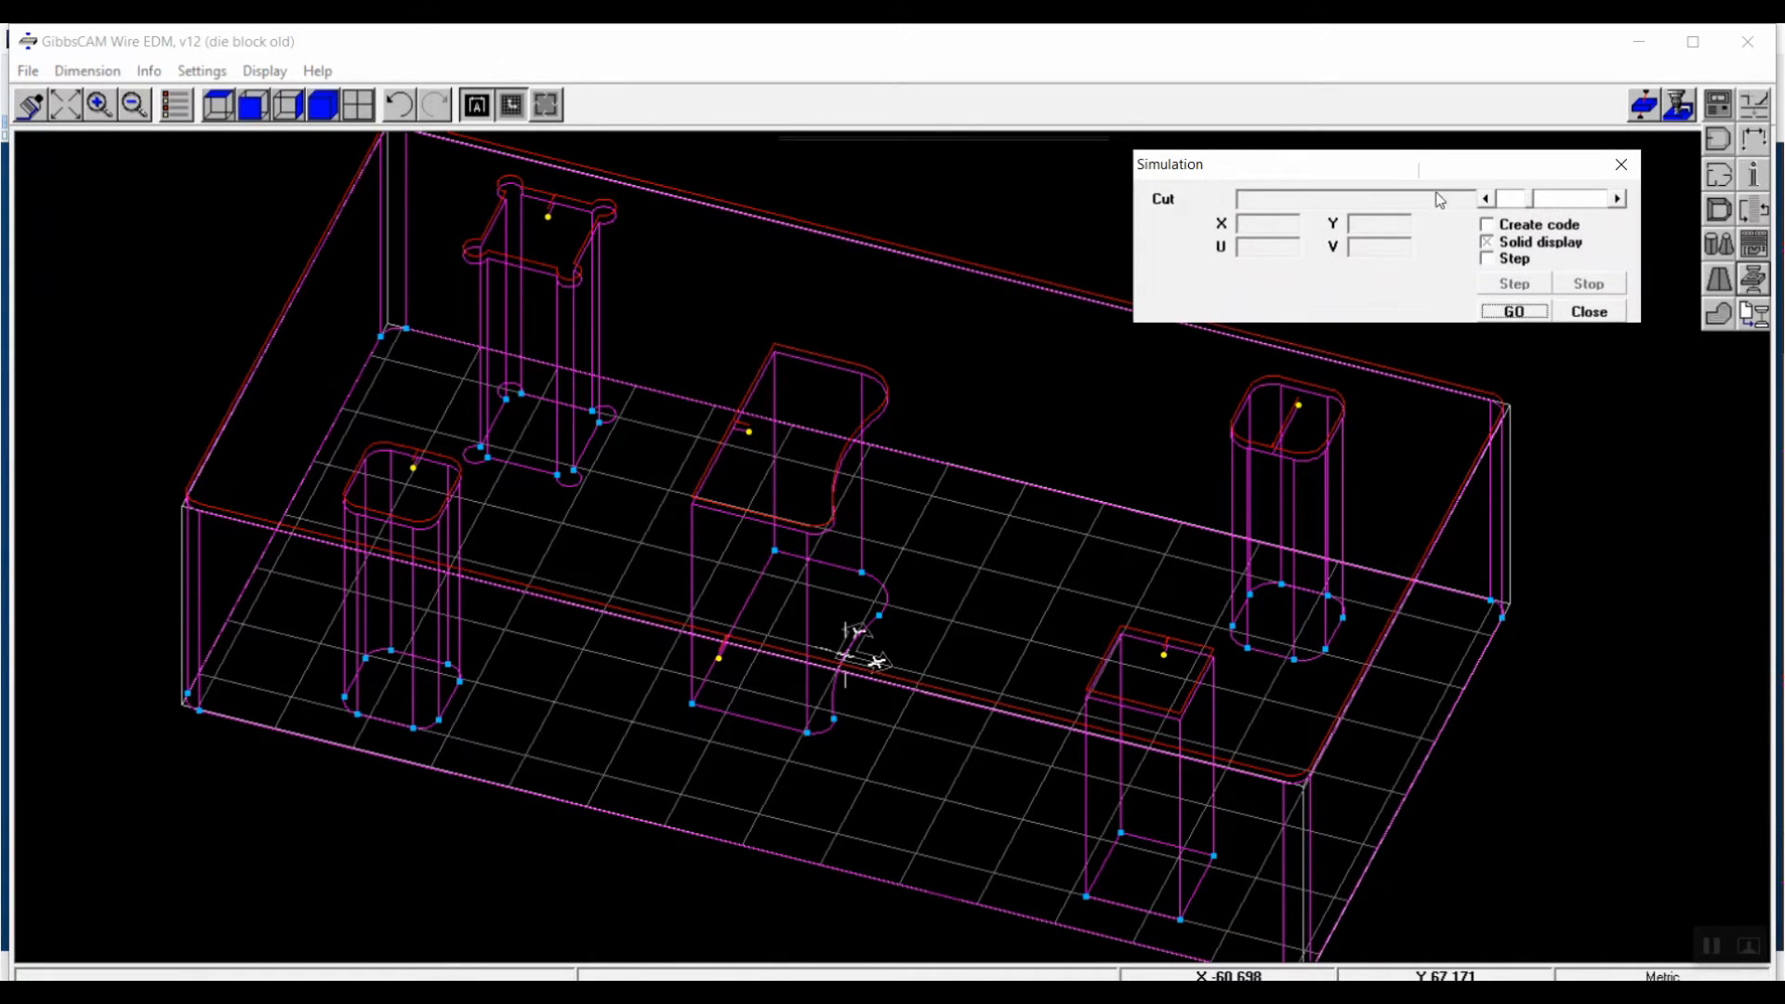
pyautogui.click(1522, 313)
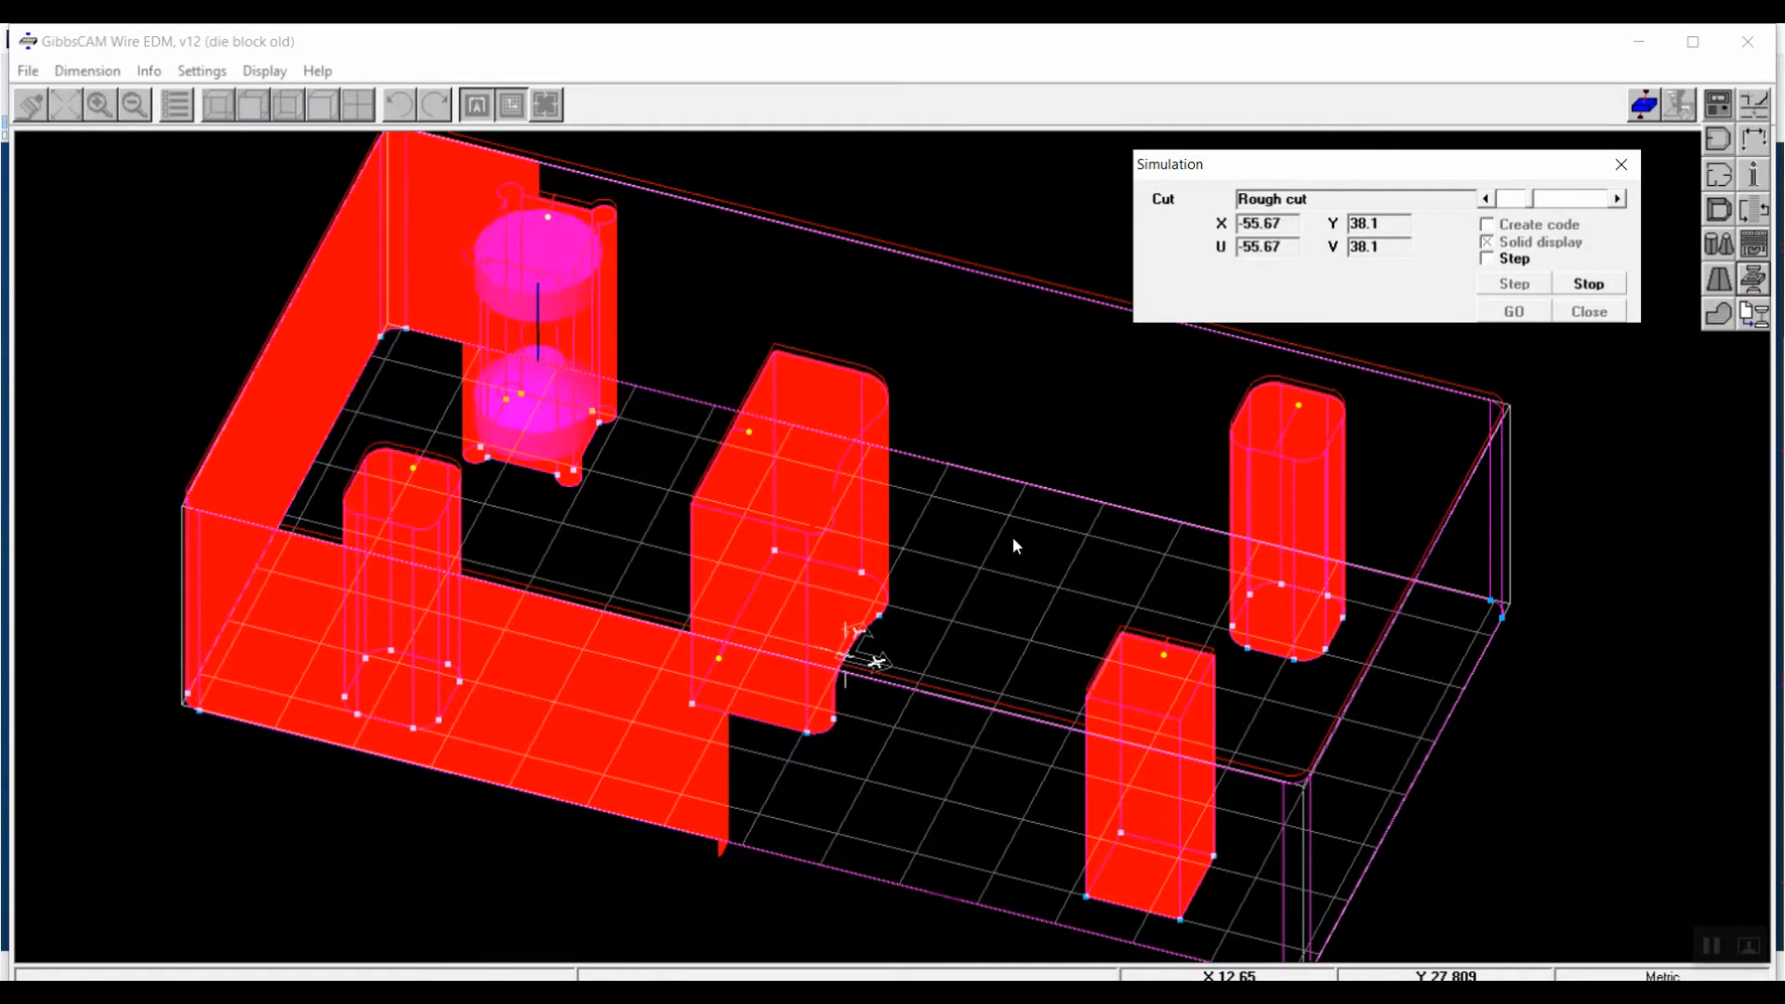
pyautogui.click(1634, 164)
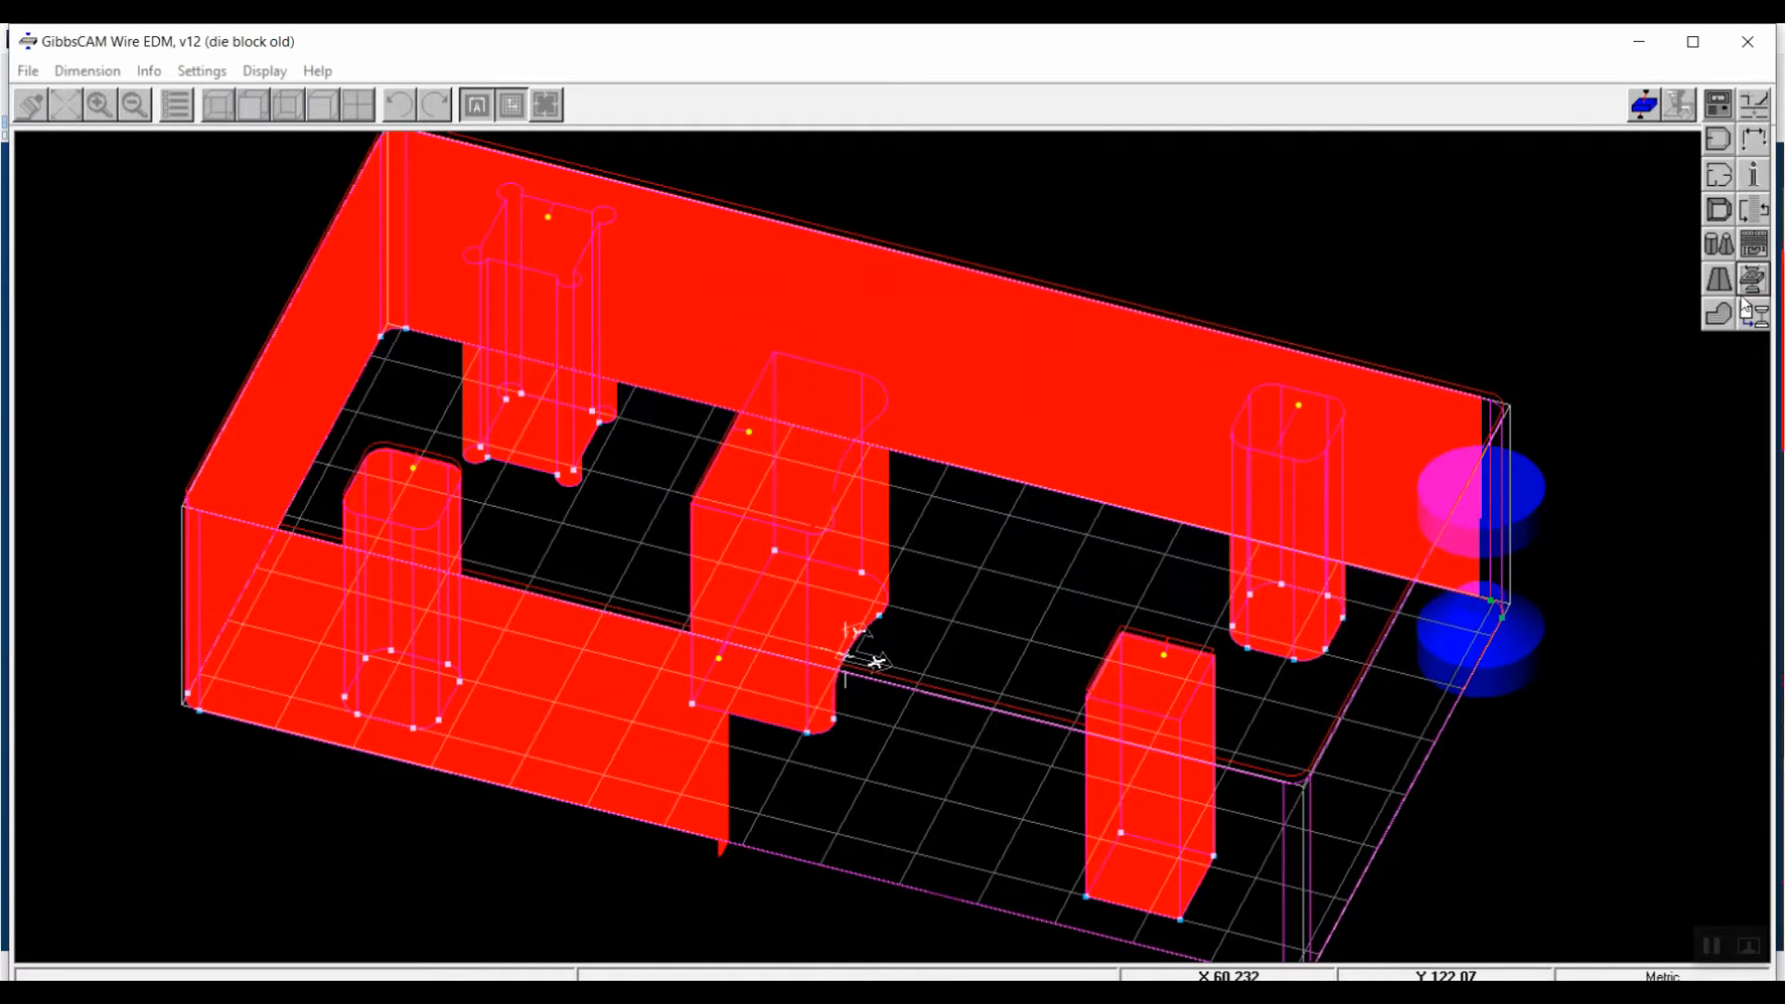
pyautogui.click(1744, 292)
pyautogui.click(1620, 167)
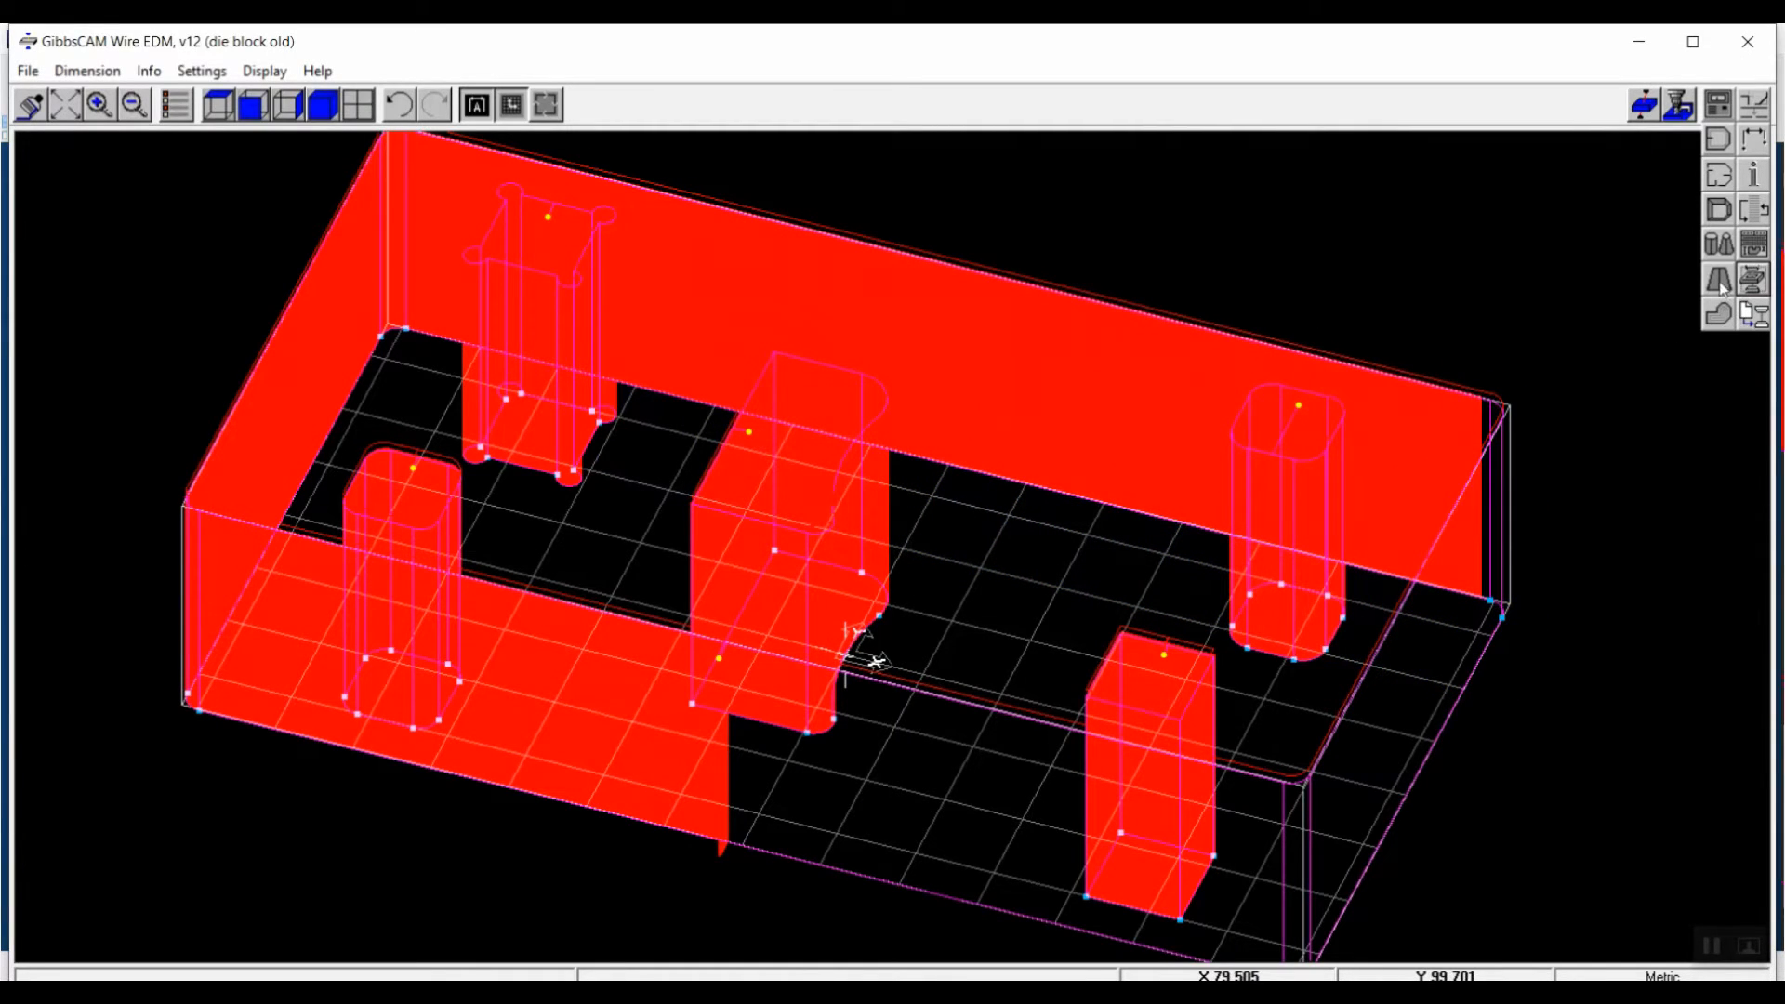
# Resequence the wire parts in this order: upper-left pocket, lower-left pocket, central profile, upper-right pocket, lower-right square pocket, outer profile.
pyautogui.click(1750, 216)
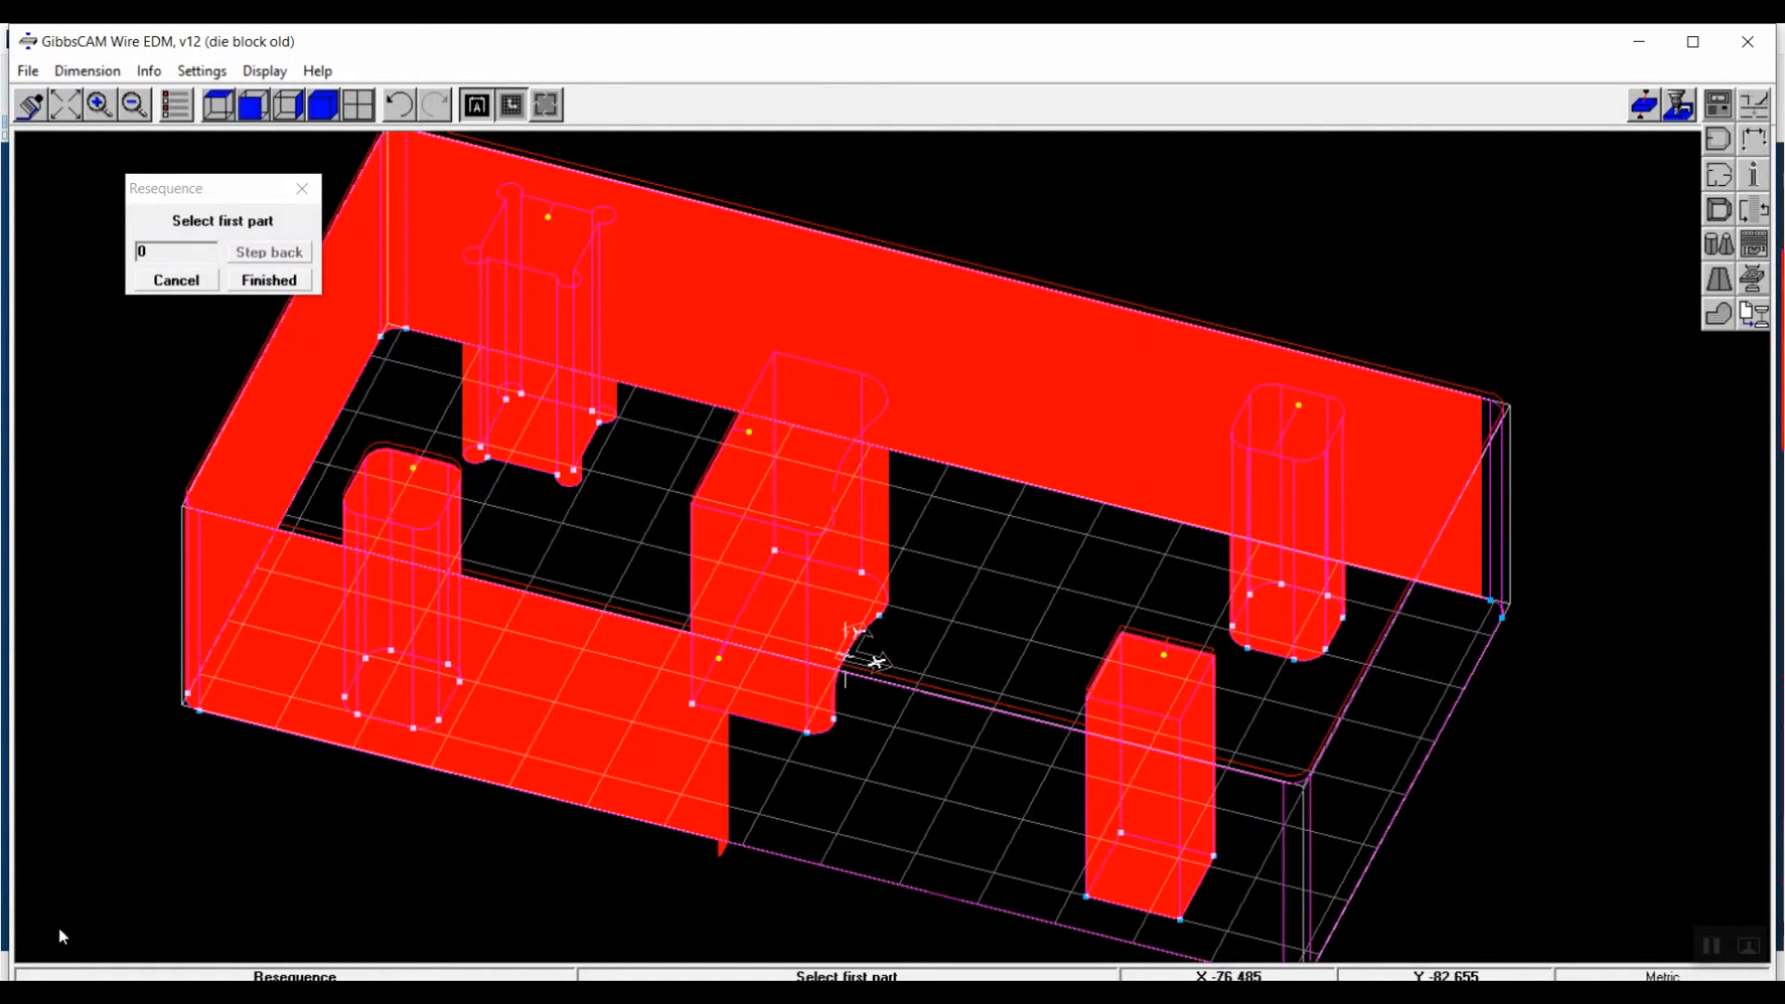
pyautogui.click(221, 114)
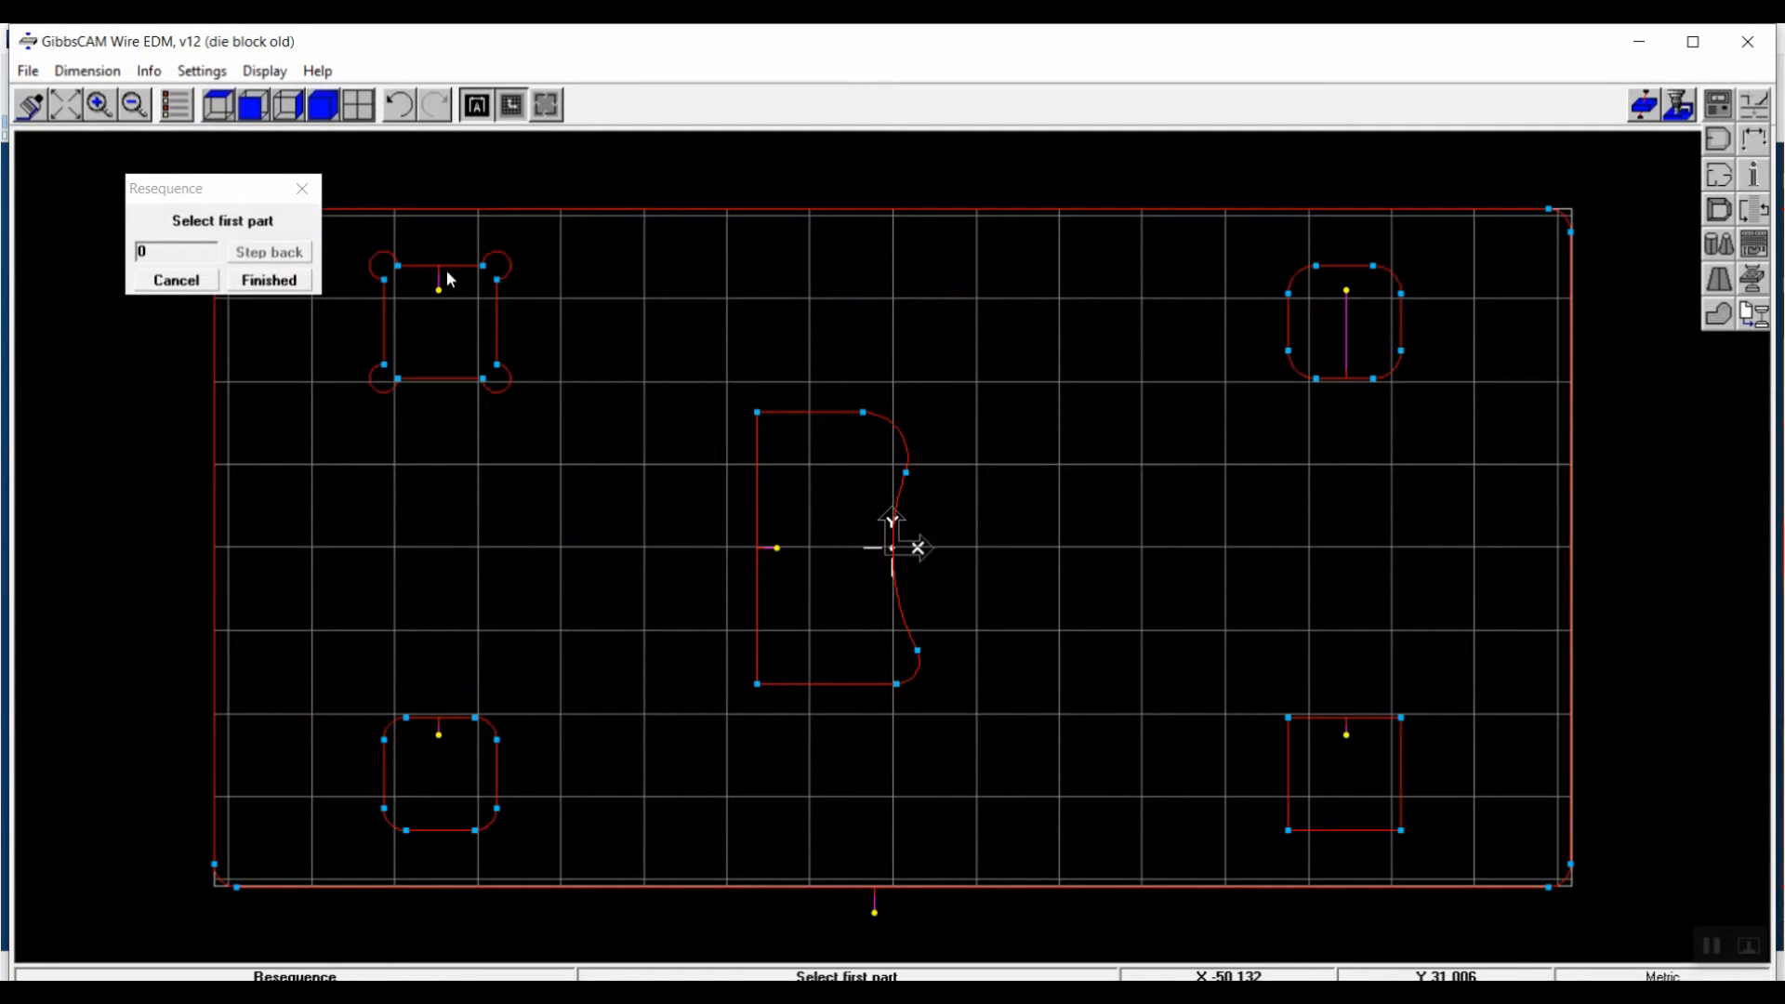
pyautogui.moveTo(208, 190); pyautogui.dragTo(130, 166)
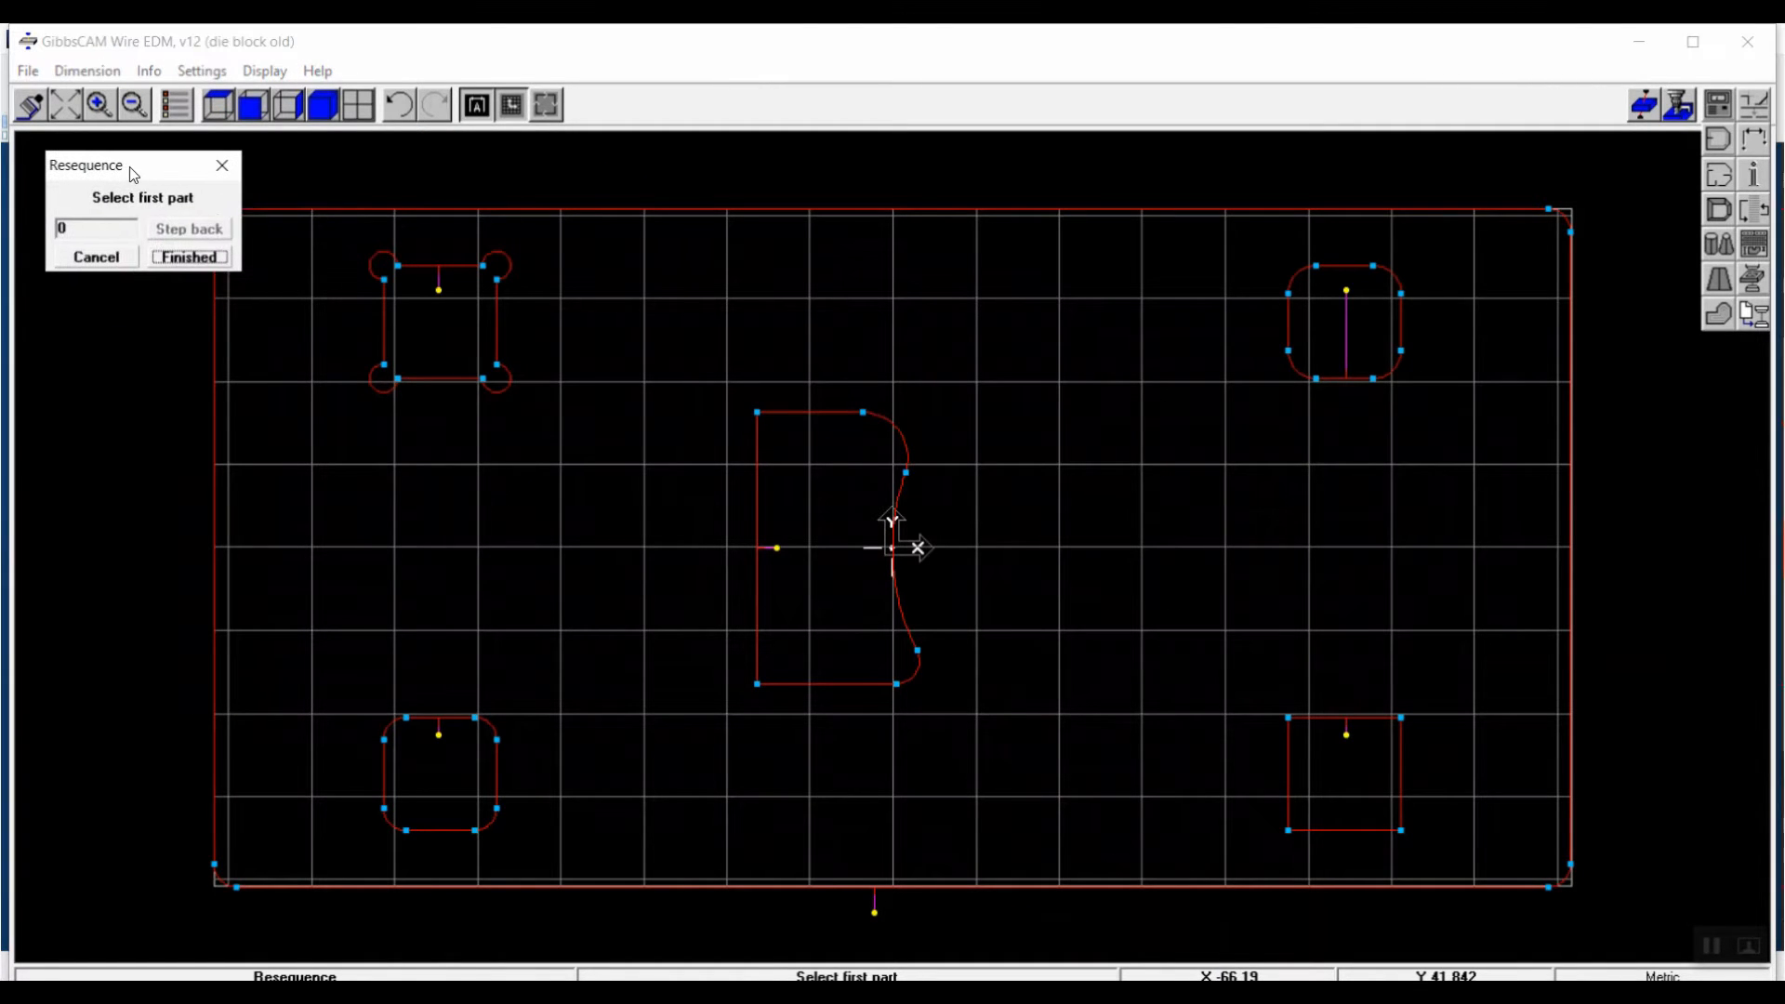
pyautogui.click(438, 272)
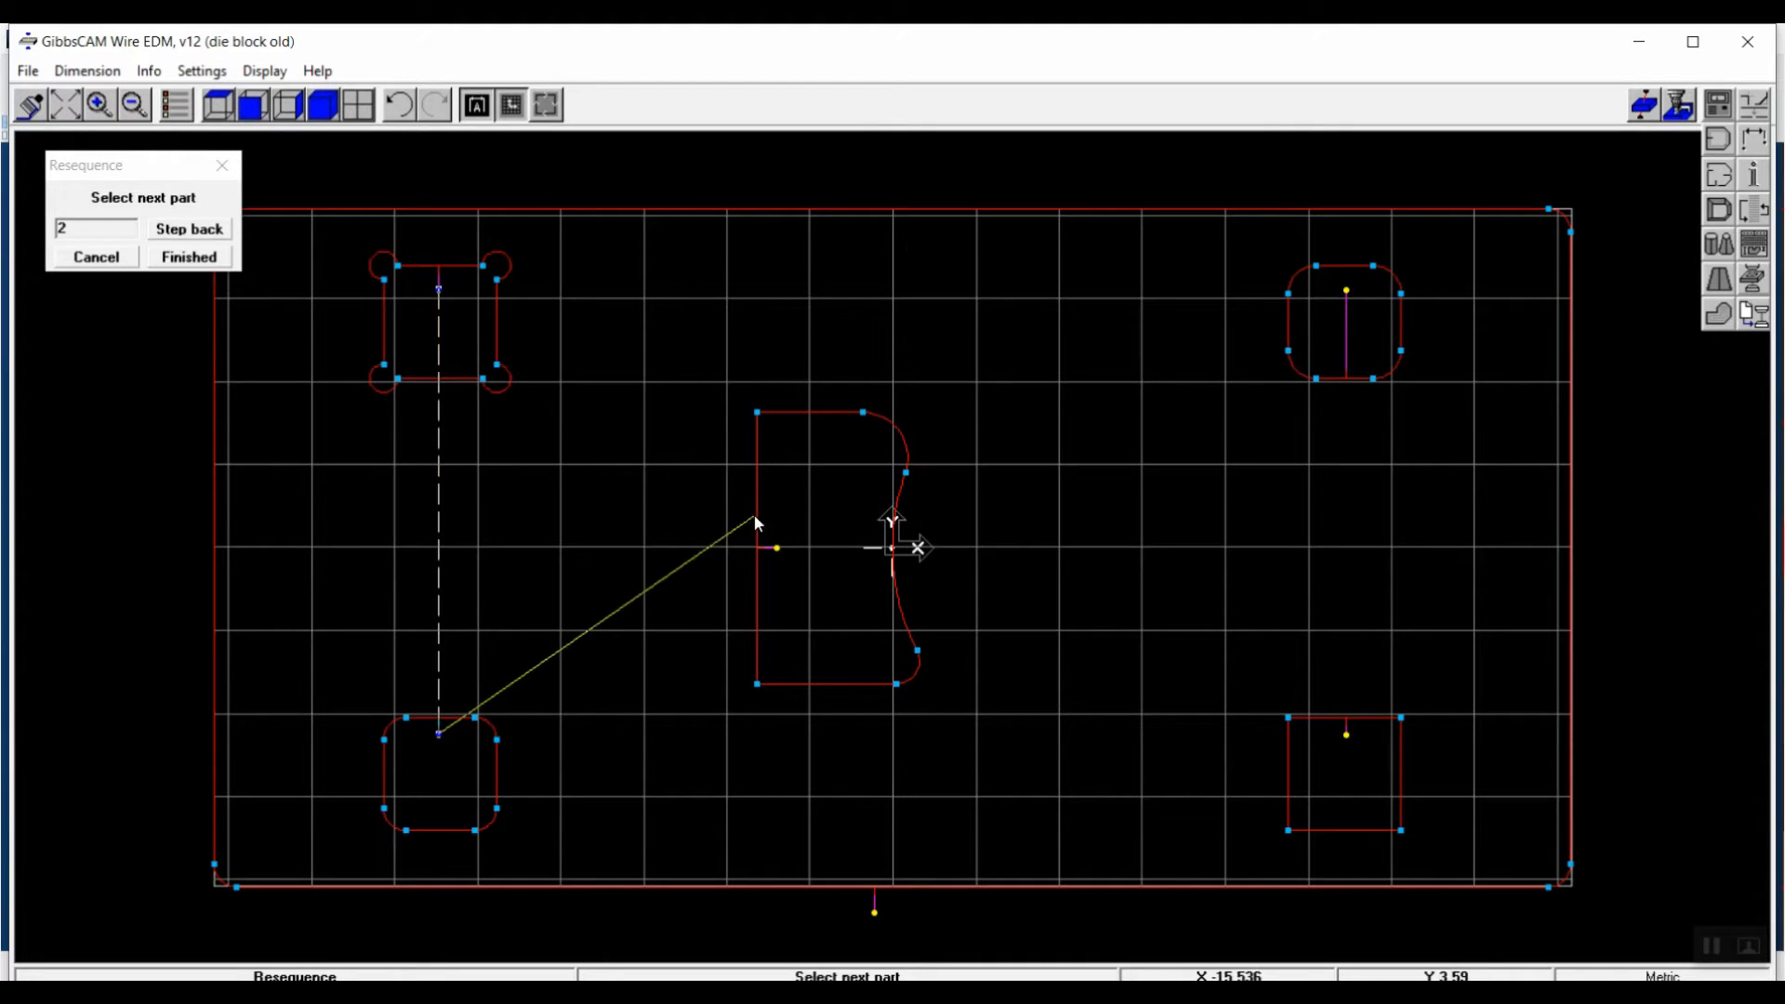
pyautogui.click(776, 548)
pyautogui.click(1346, 290)
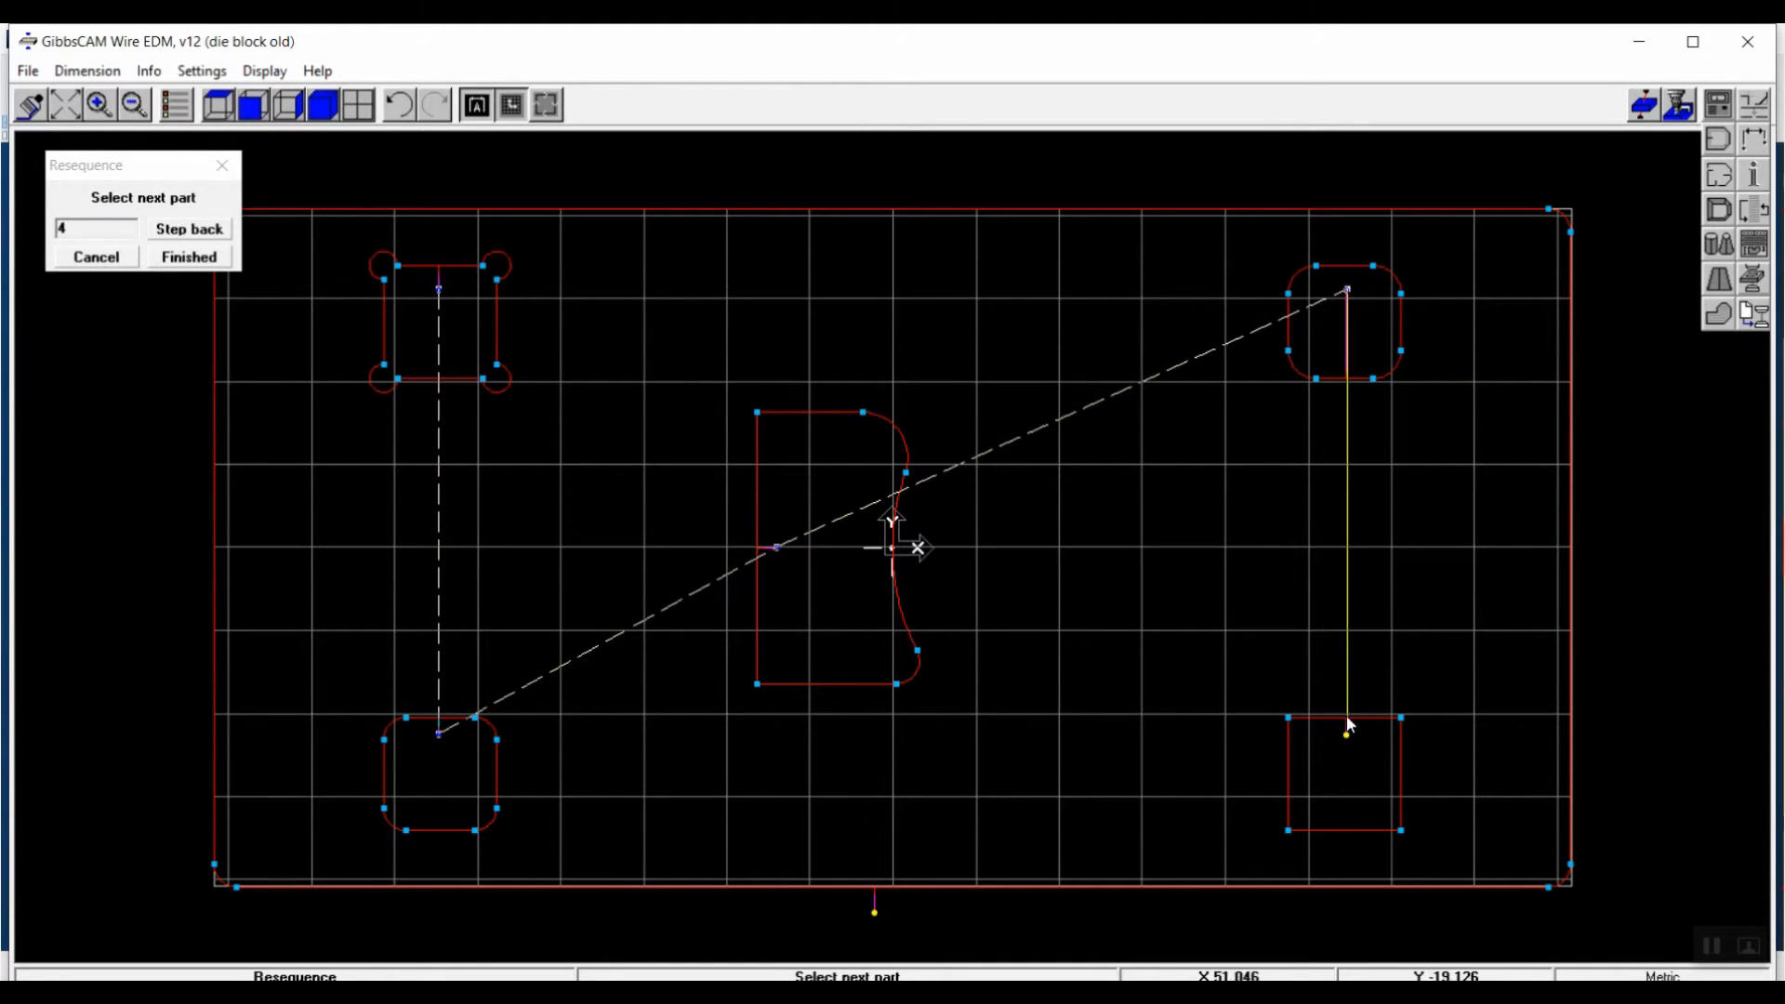
pyautogui.click(879, 898)
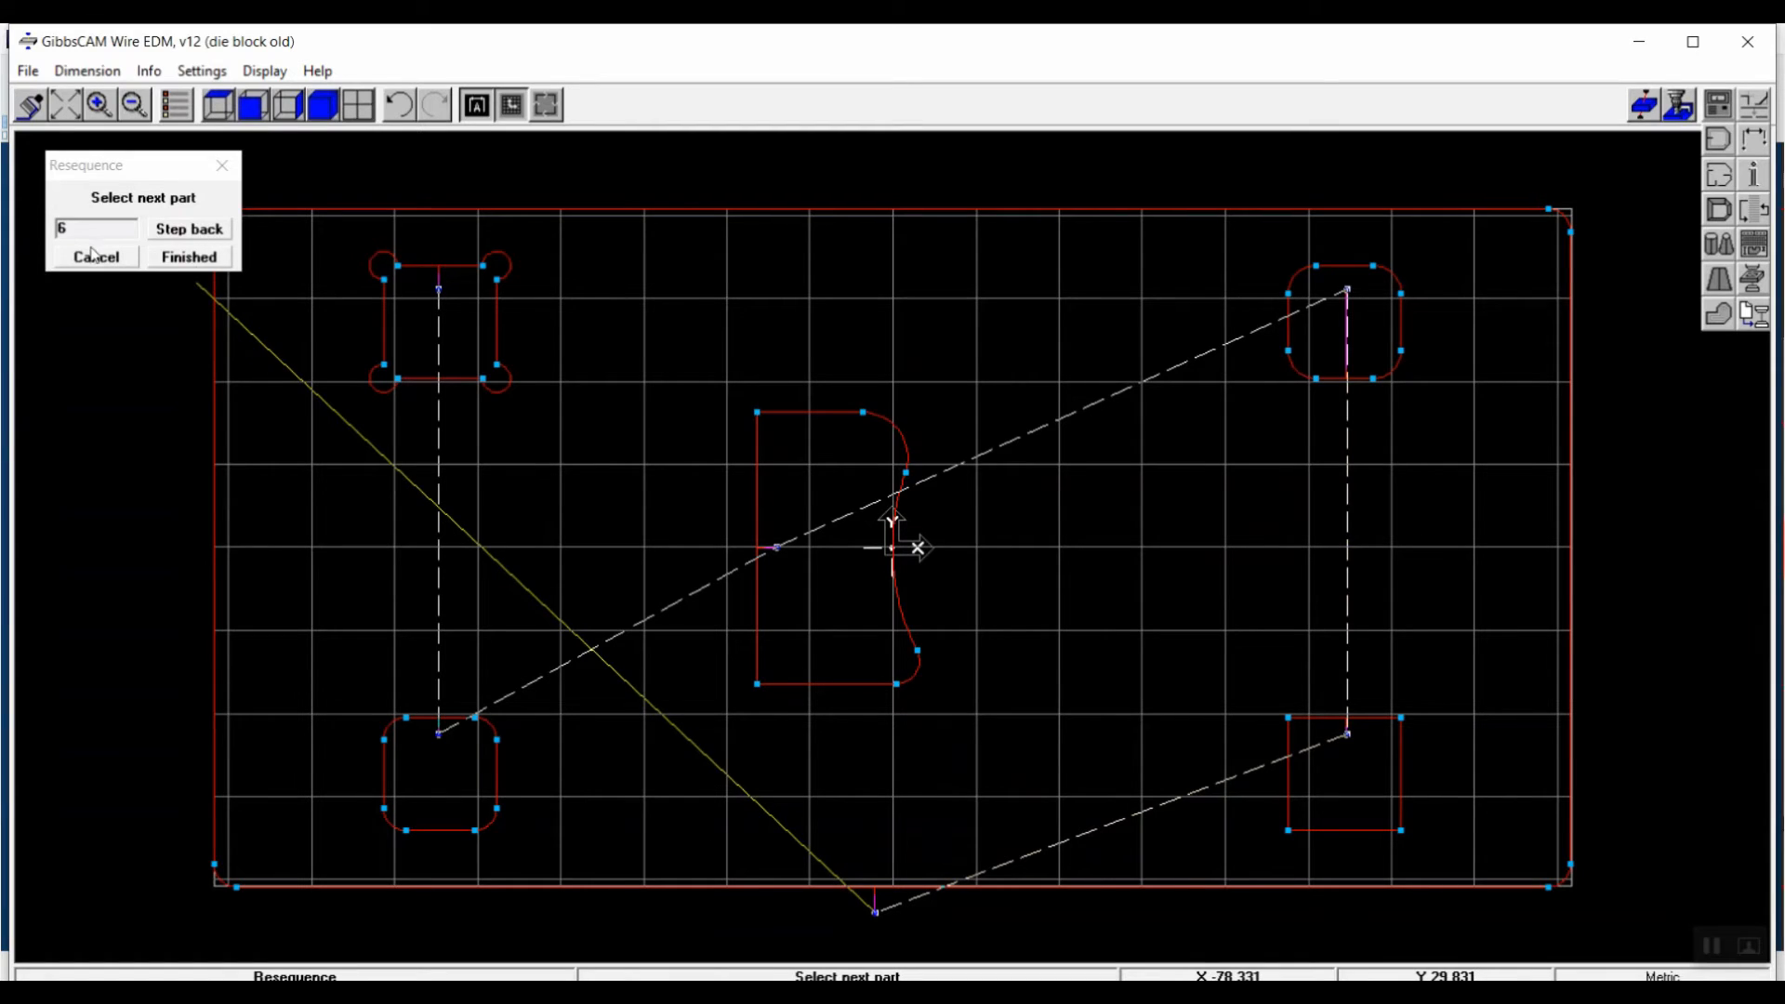
pyautogui.click(177, 259)
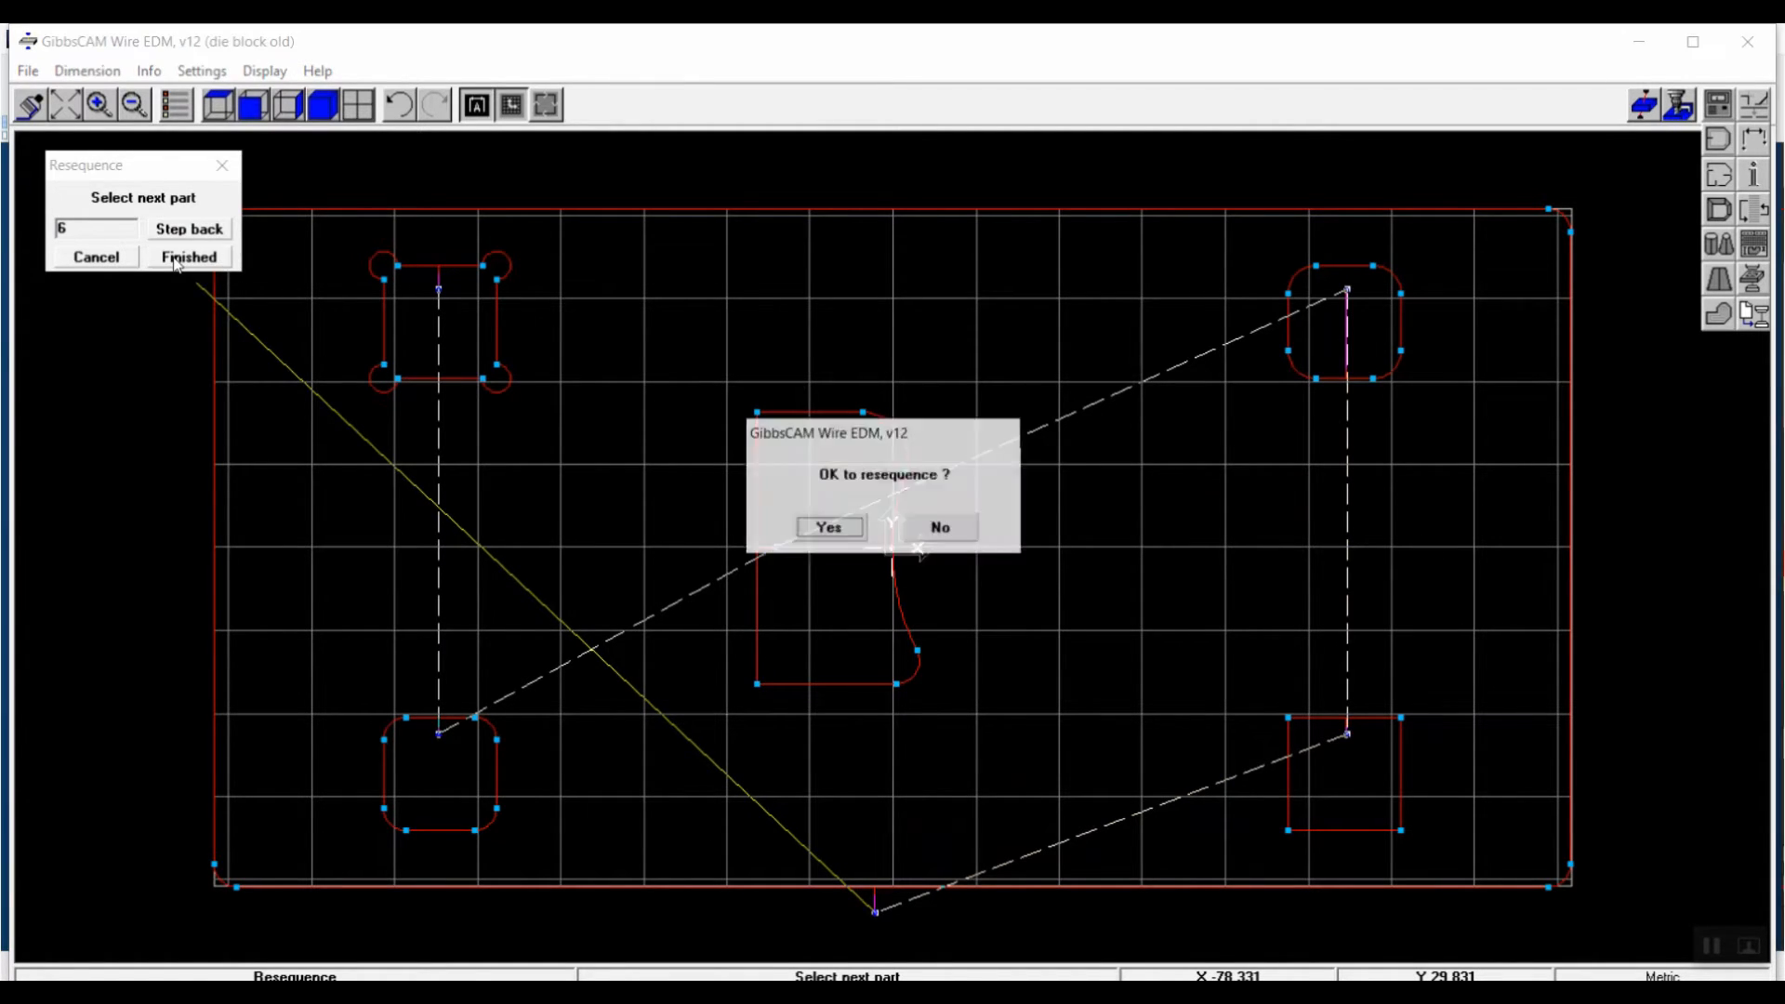
pyautogui.click(829, 528)
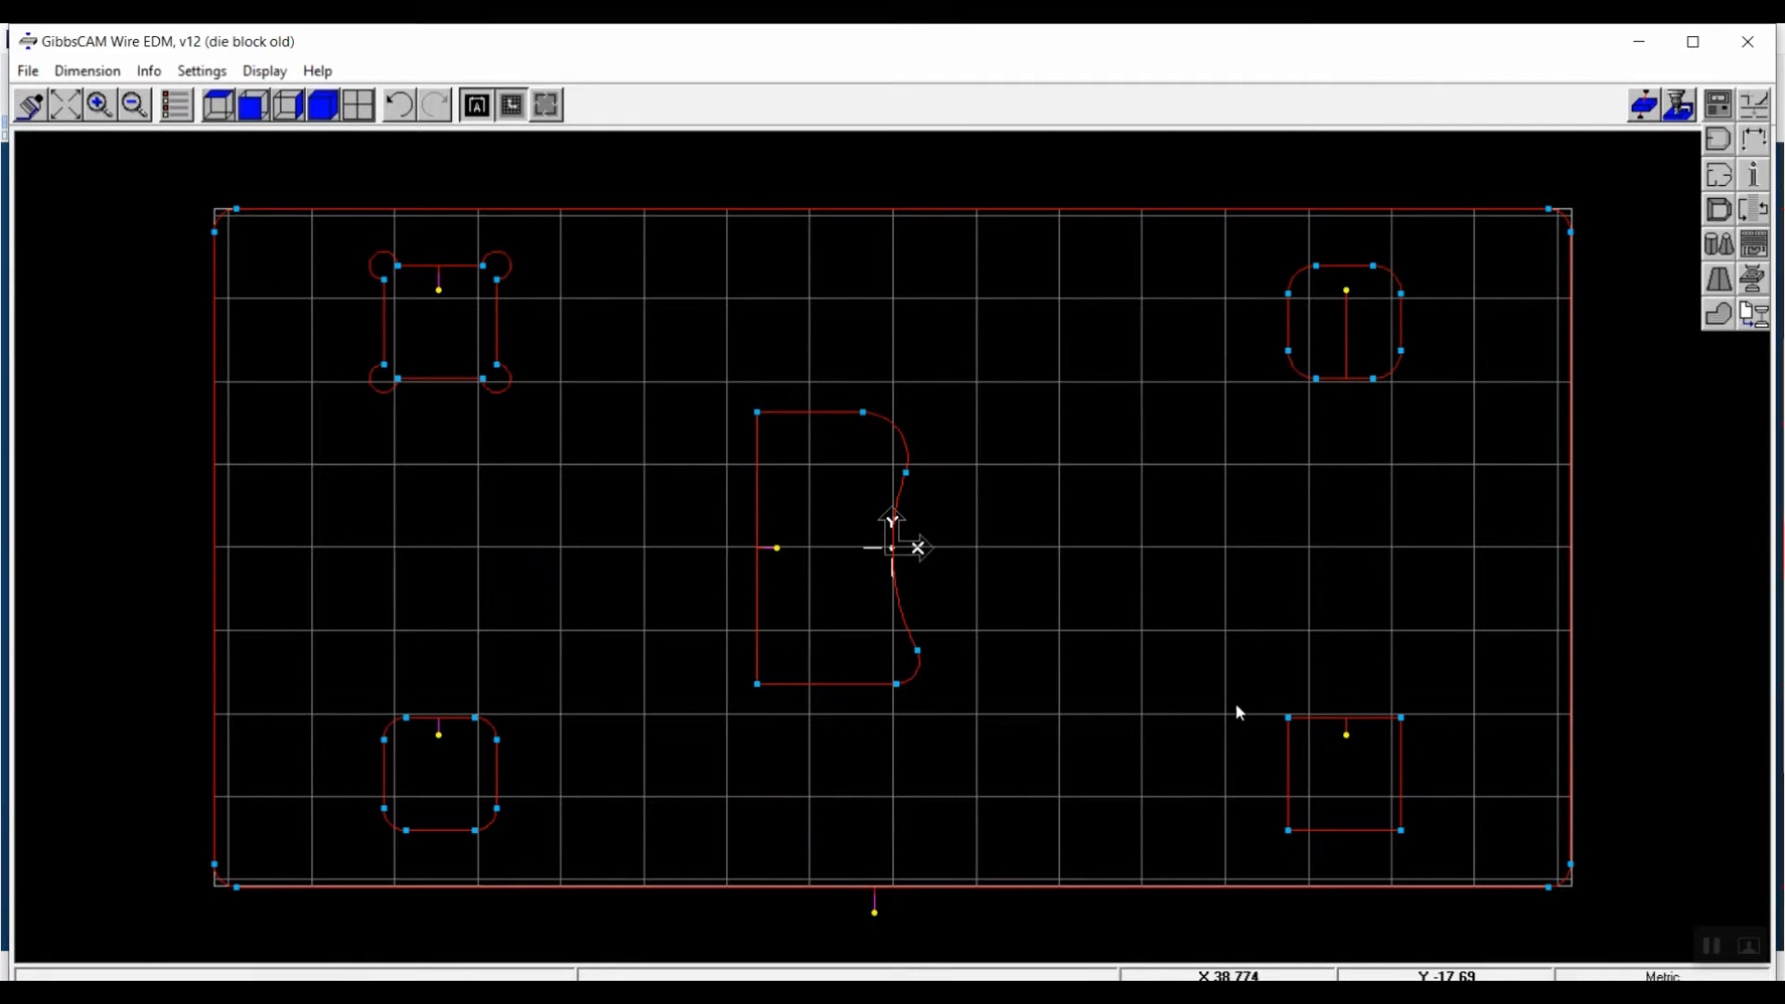
pyautogui.moveTo(1188, 710); pyautogui.dragTo(1048, 362, button='middle')
pyautogui.scroll(-3, 1048, 362)
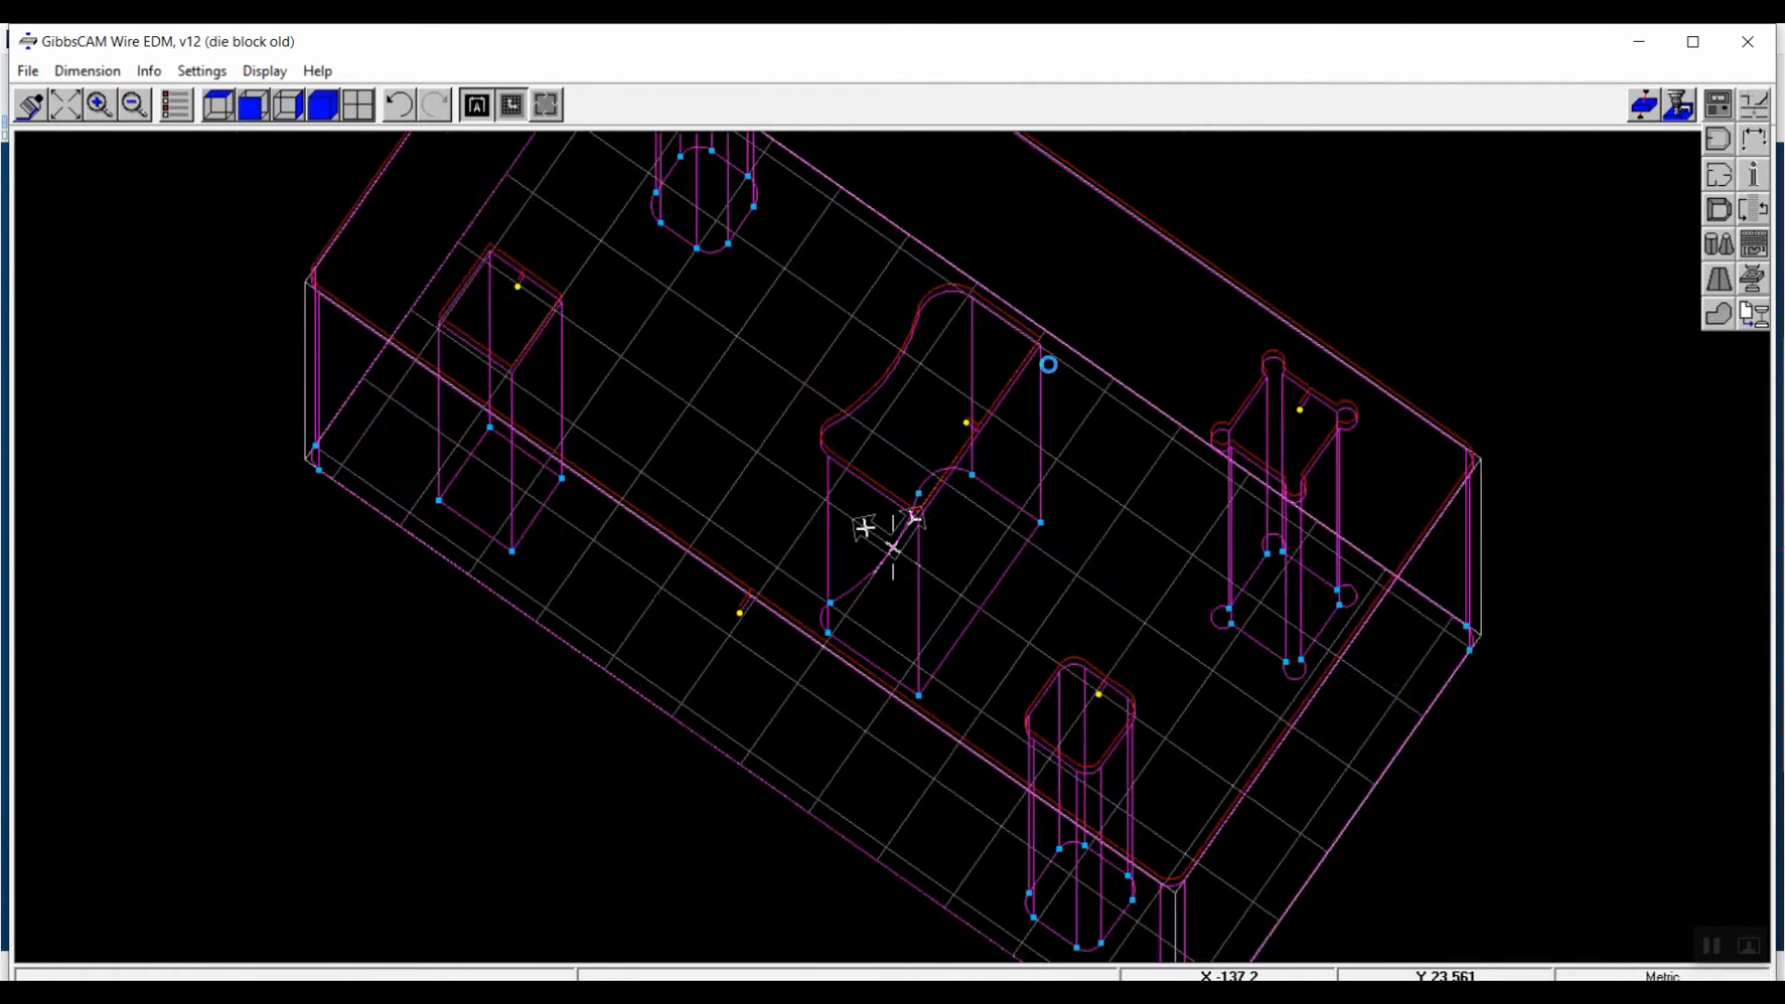
pyautogui.moveTo(1282, 641); pyautogui.dragTo(1340, 483, button='middle')
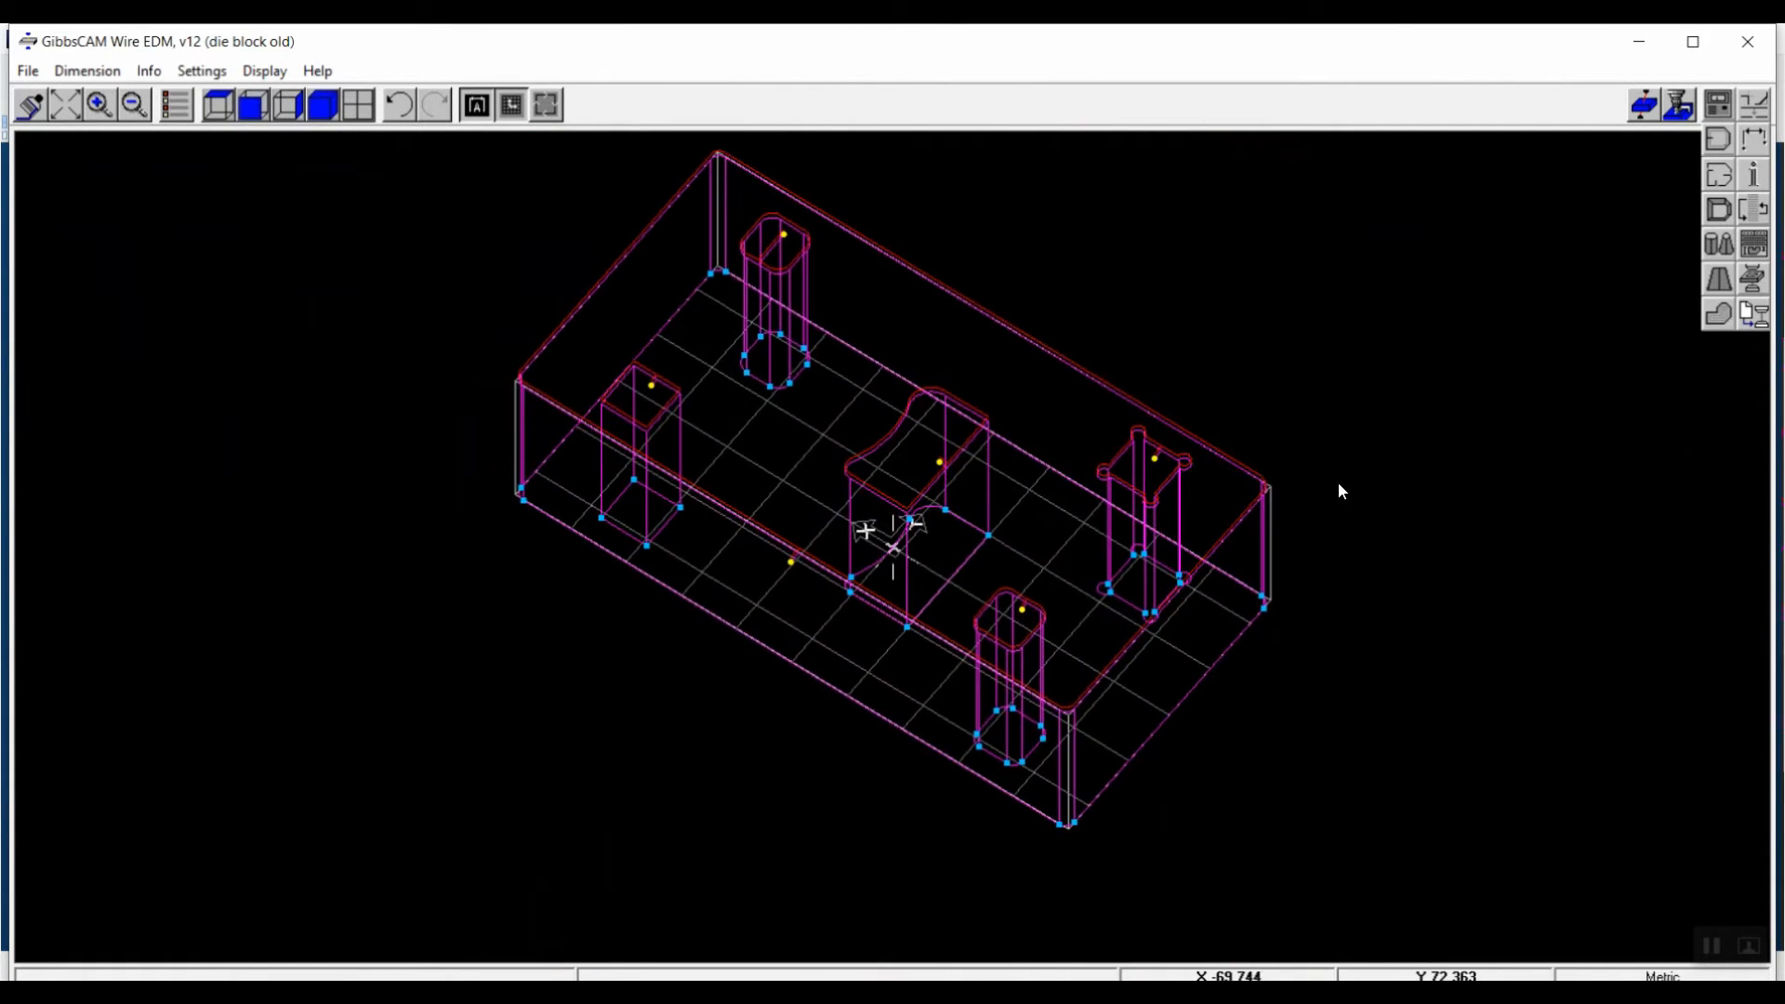
# Run the wire cut simulation again with solid display to check the new cutting order, and close it.
pyautogui.click(1753, 277)
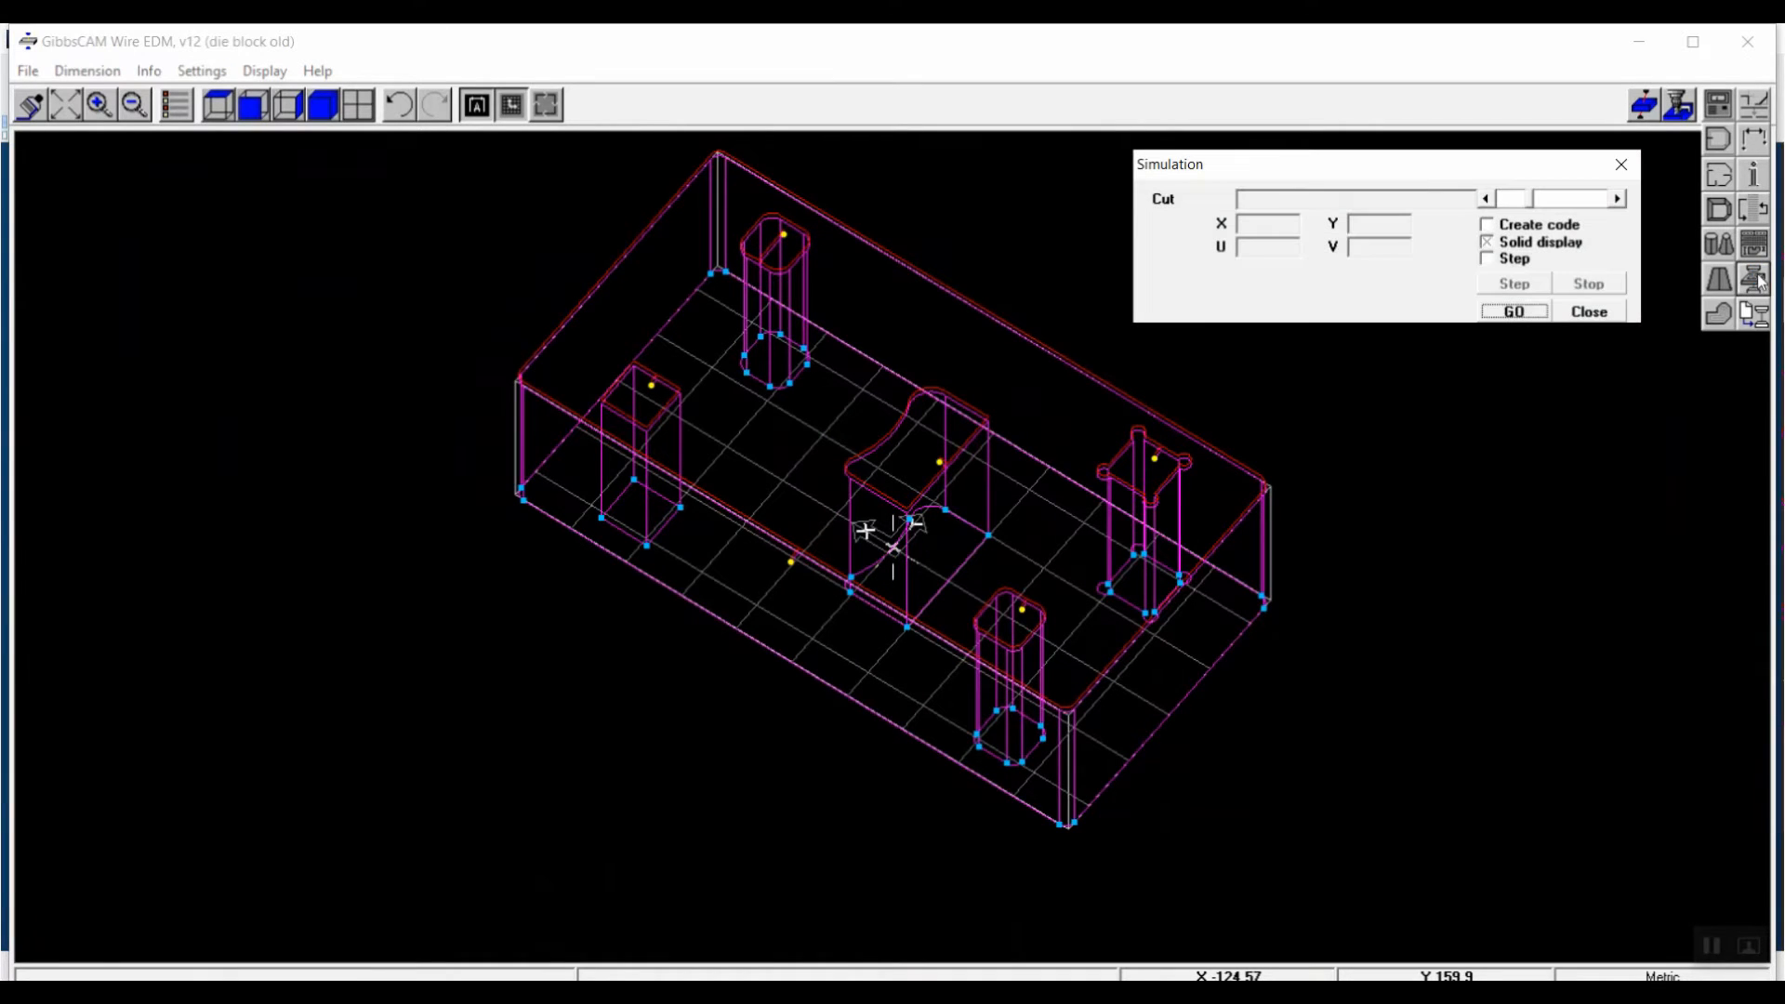
pyautogui.click(1515, 313)
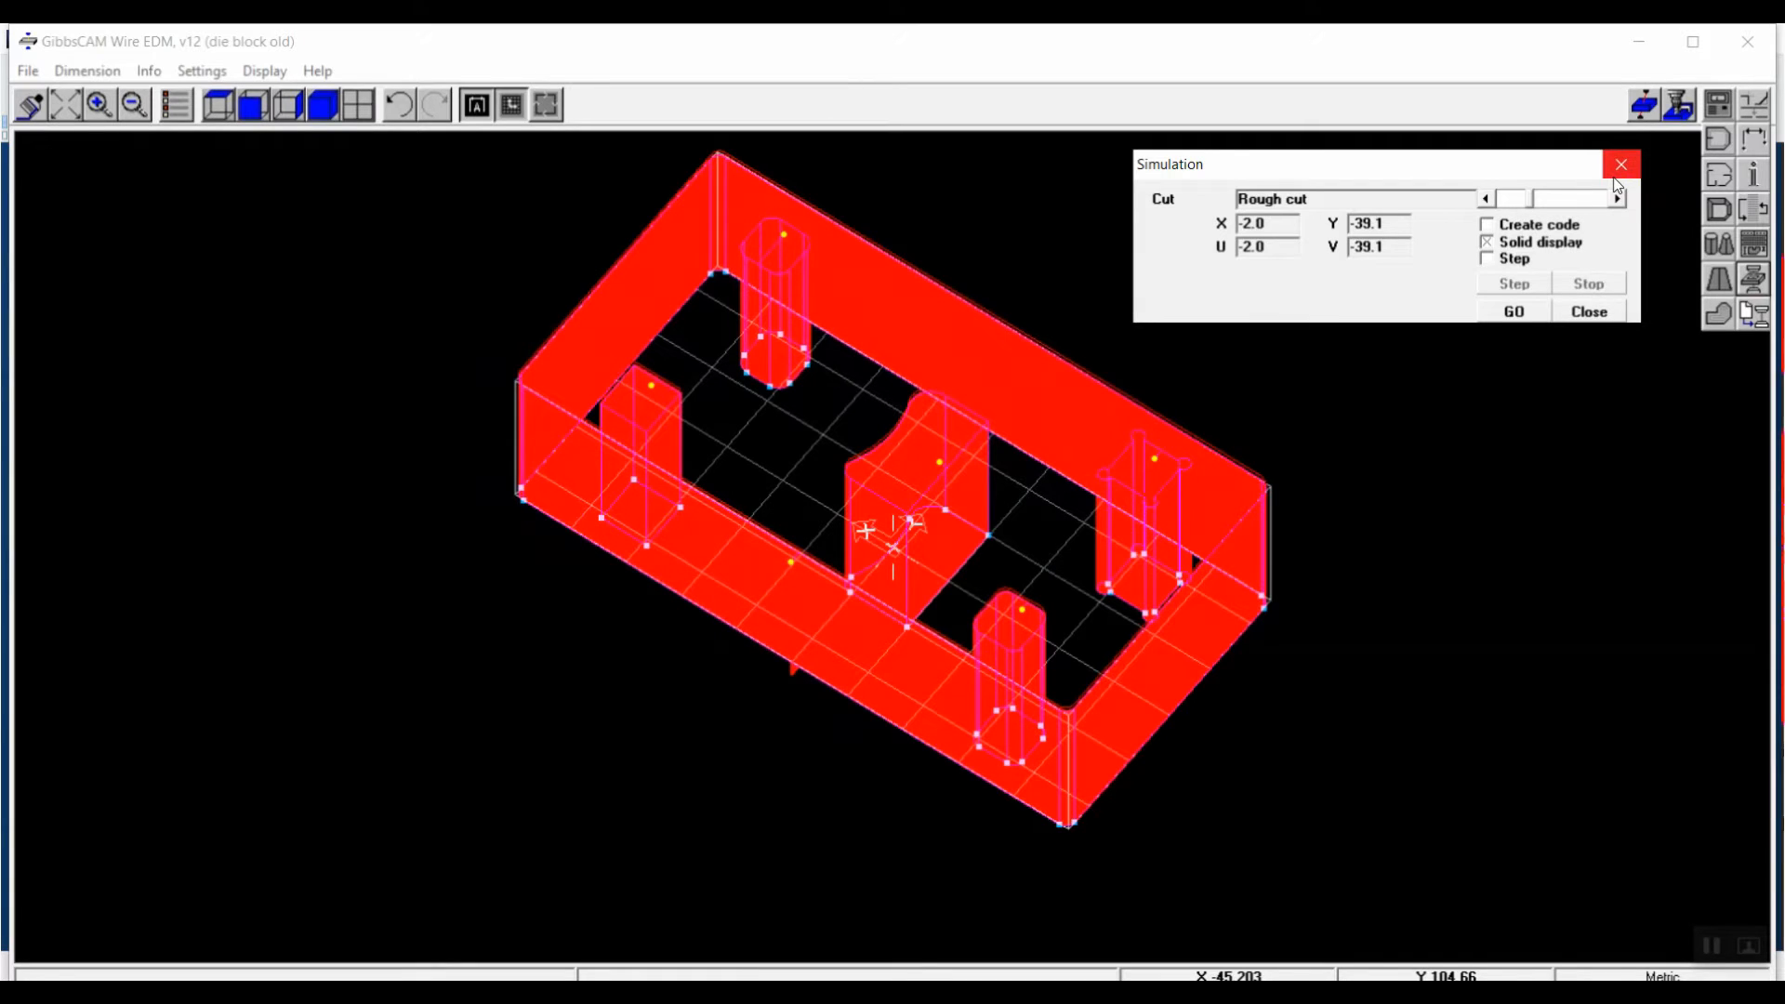
pyautogui.click(1623, 167)
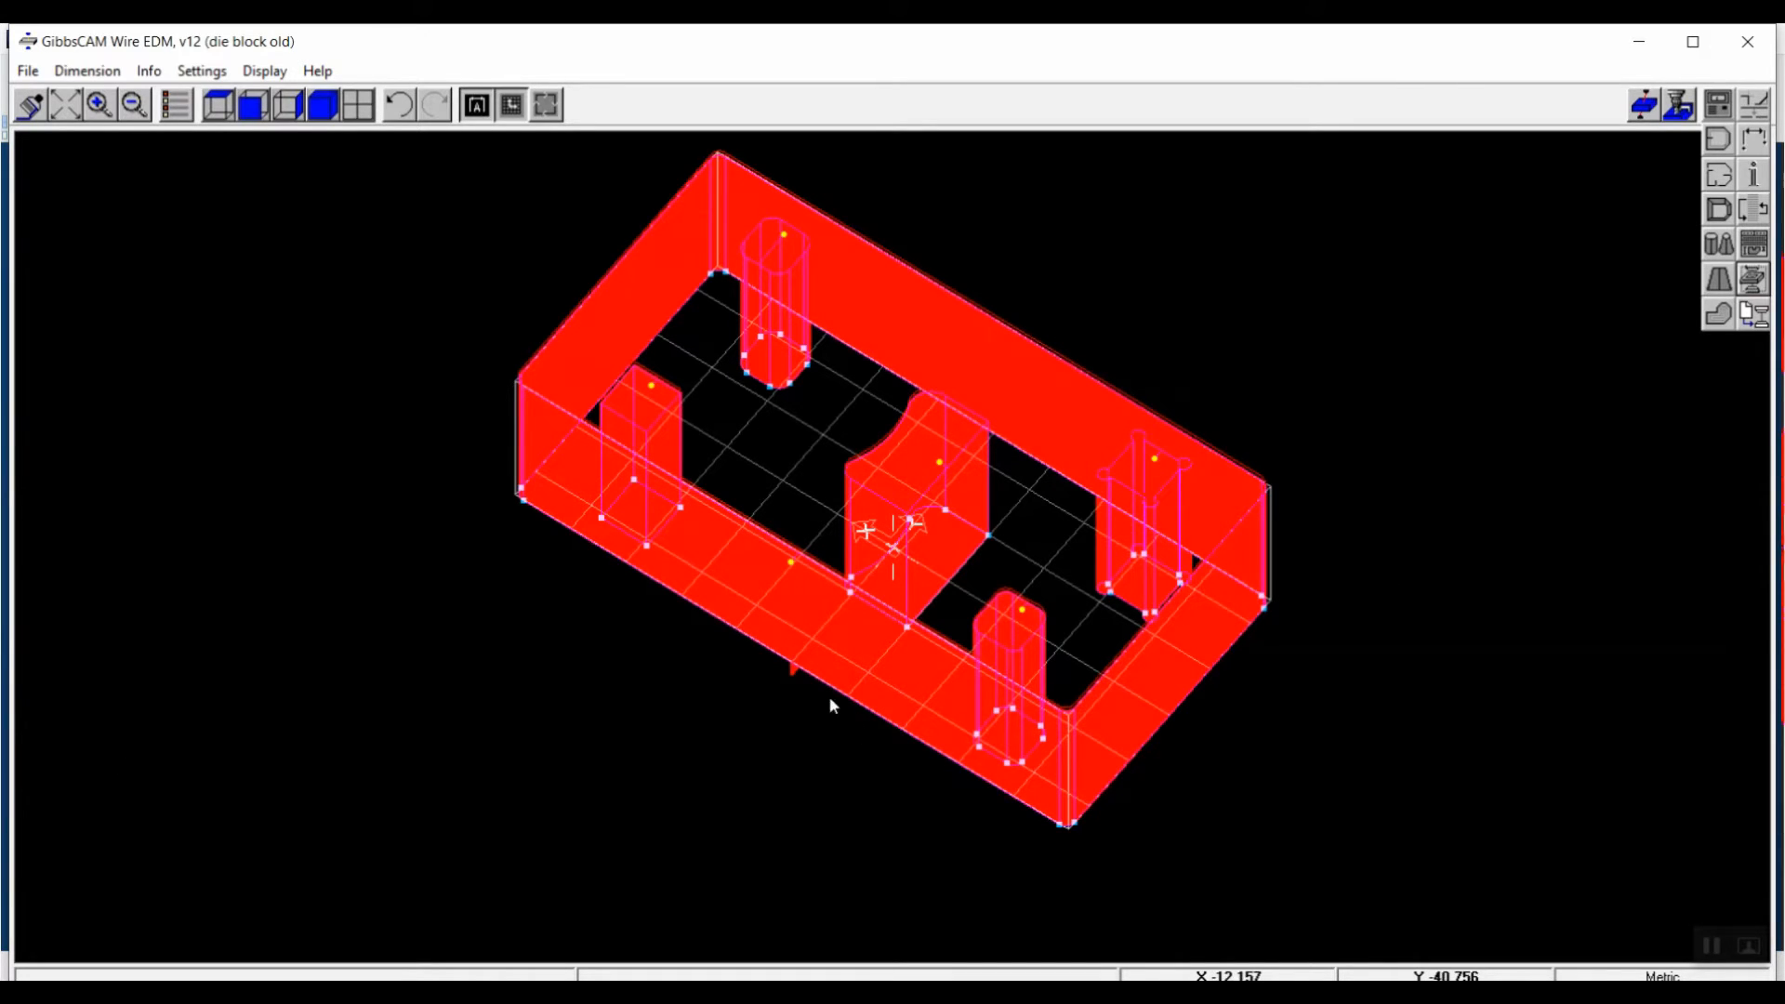
# Switch to GibbsCAM with die block.vnc open and bring the die block's solid model into close view.
pyautogui.moveTo(886, 991)
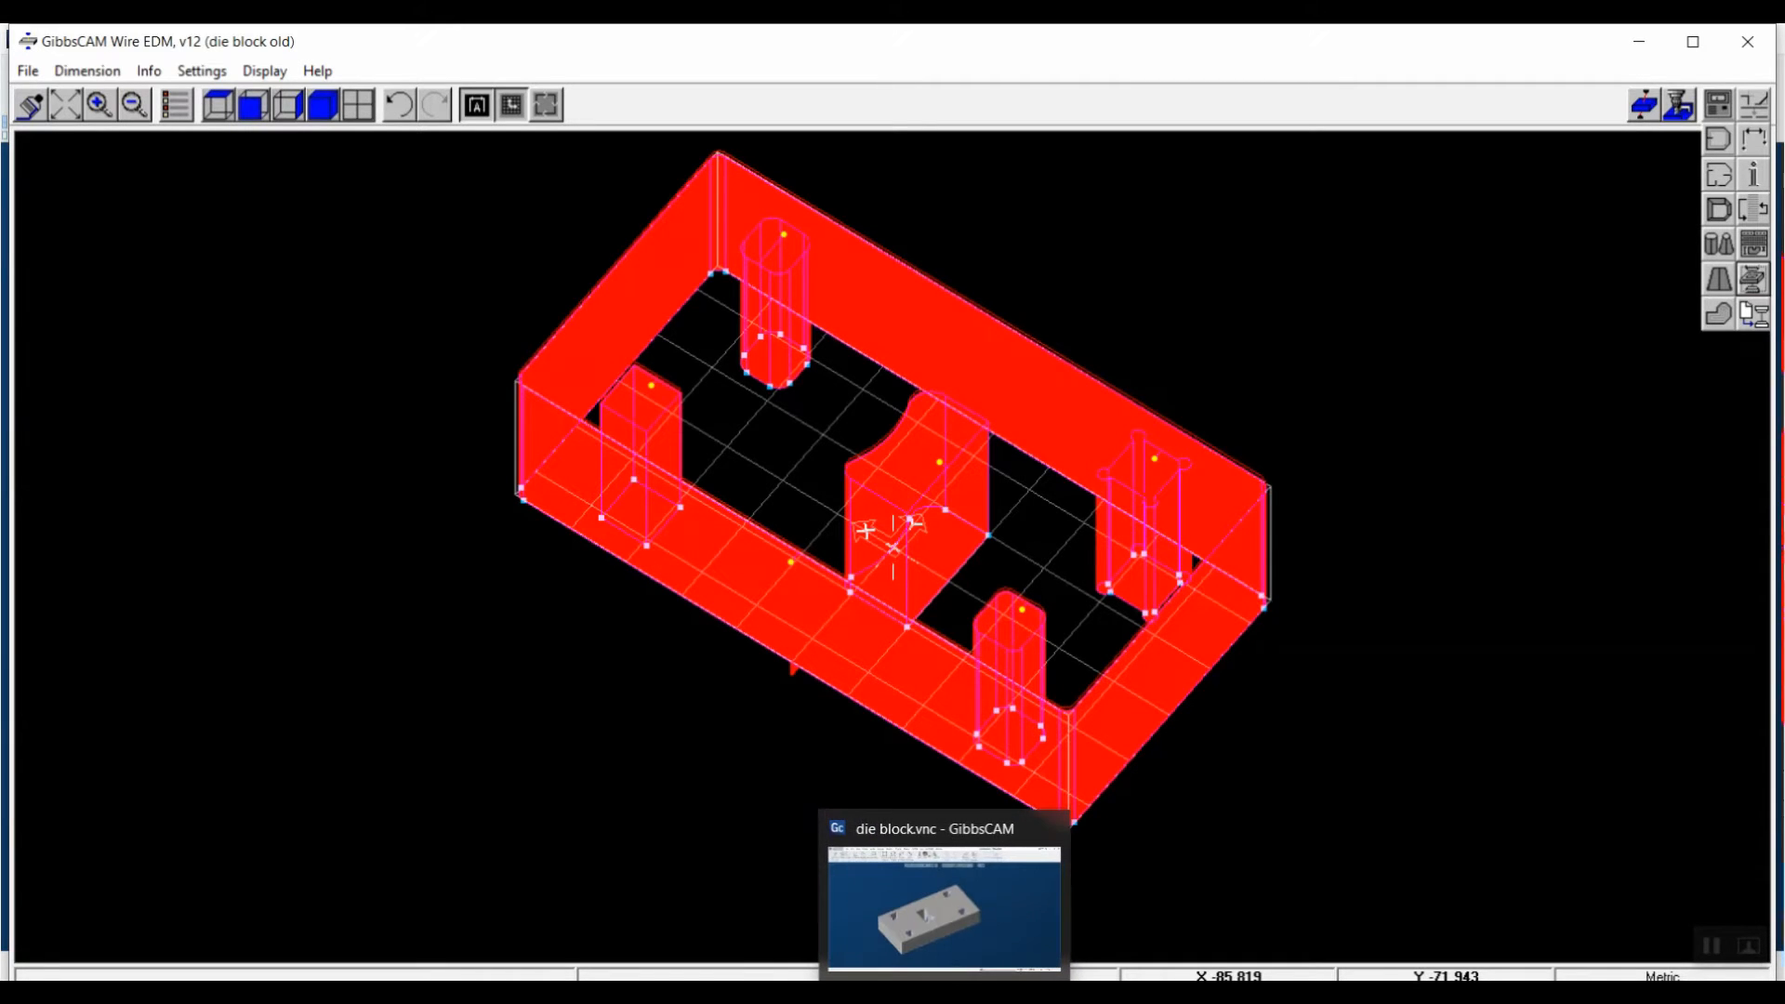
pyautogui.click(886, 906)
pyautogui.scroll(-2, 754, 663)
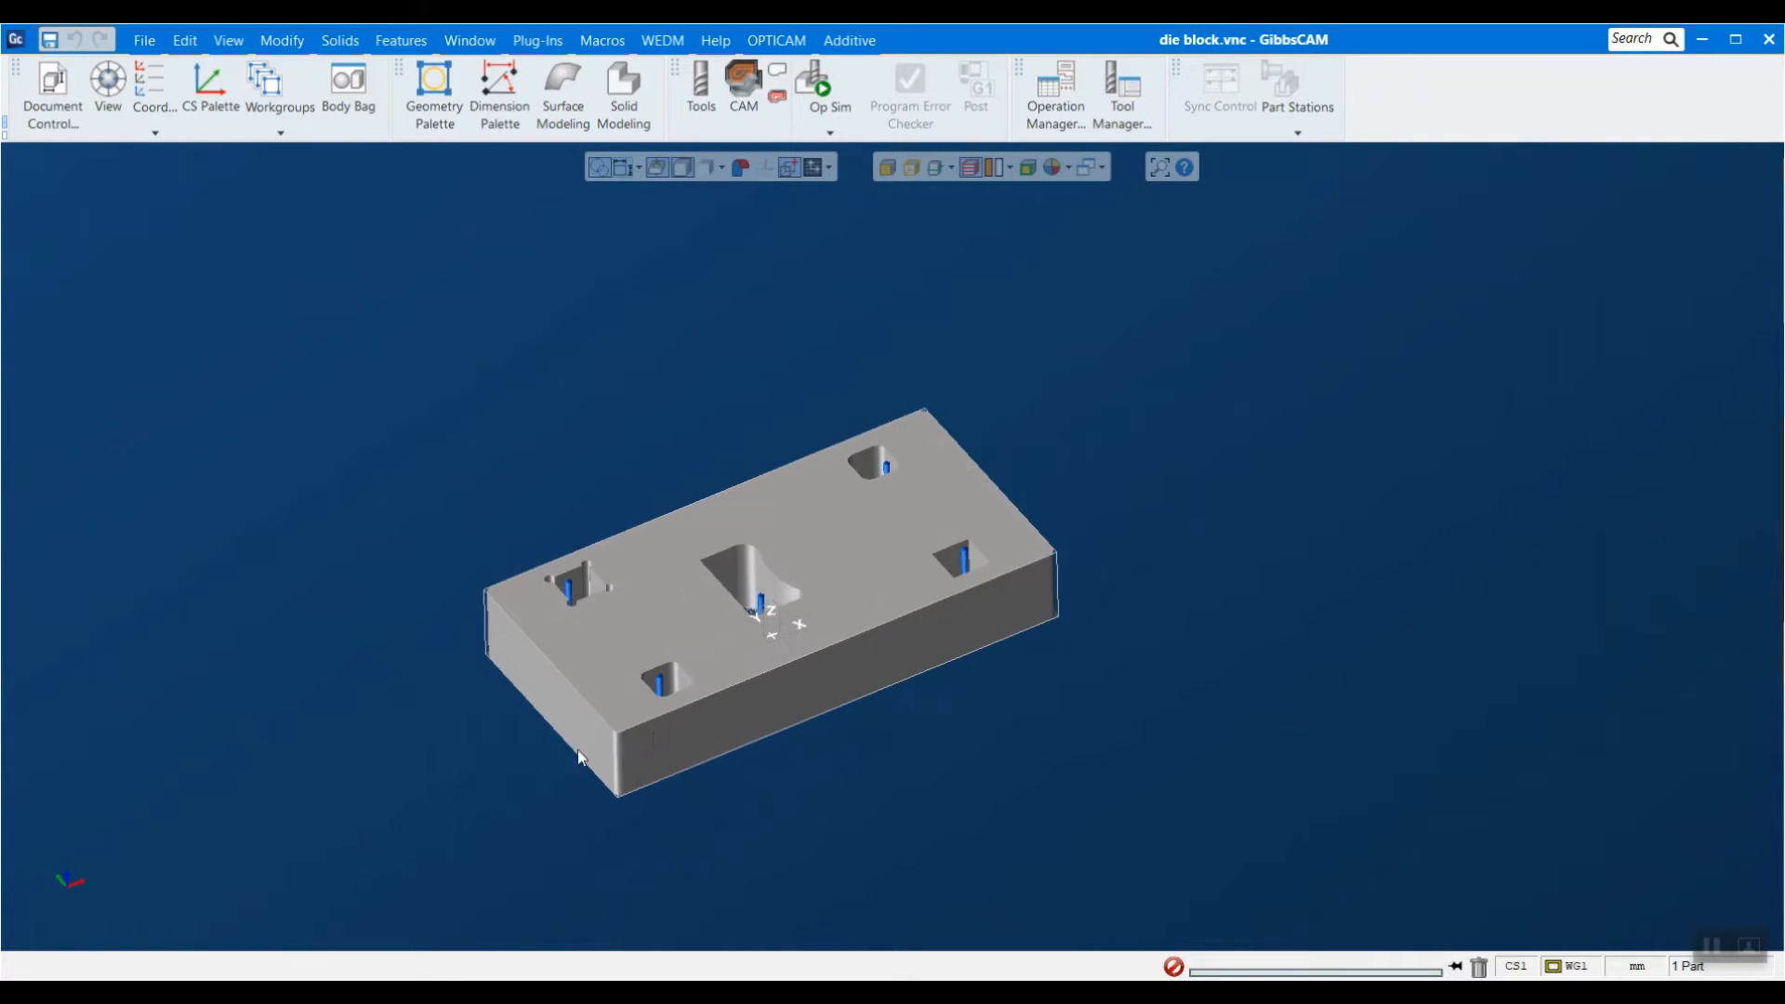
pyautogui.moveTo(387, 837); pyautogui.dragTo(1140, 319)
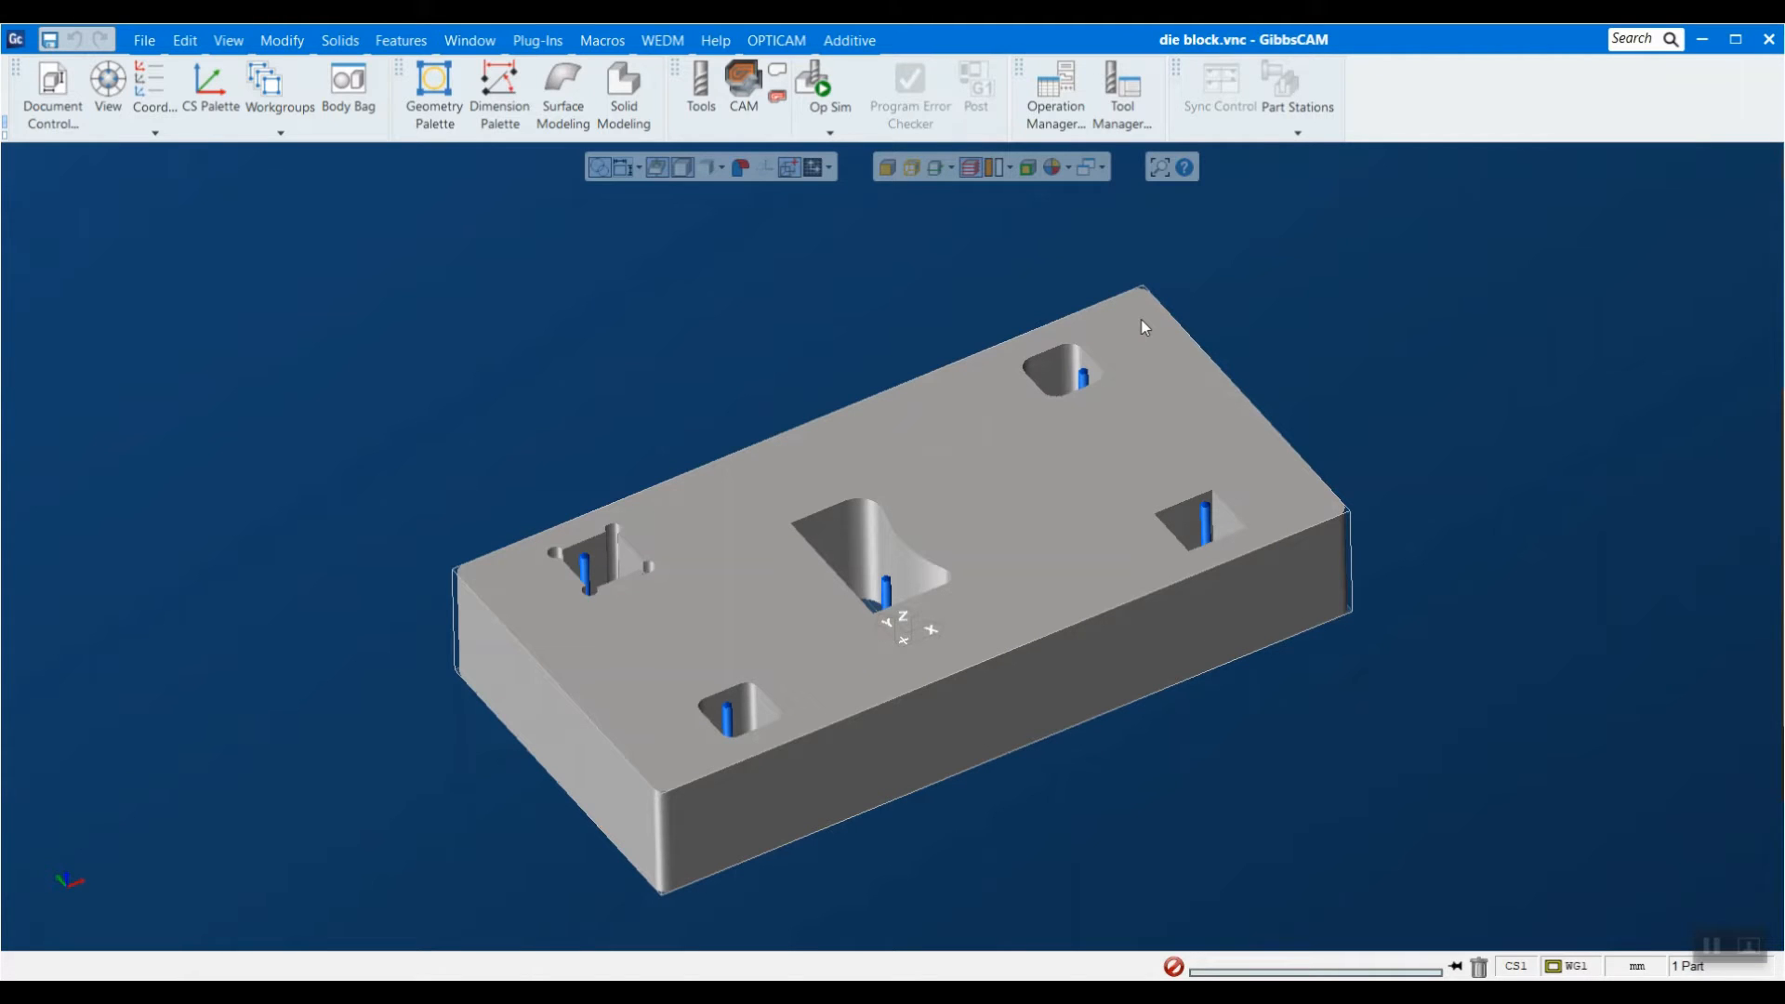
# Check the Plug-In Manager's list for the OptiCAM EDM plug-in, close it and look over the available OPTICAM commands.
pyautogui.click(600, 41)
pyautogui.moveTo(554, 46)
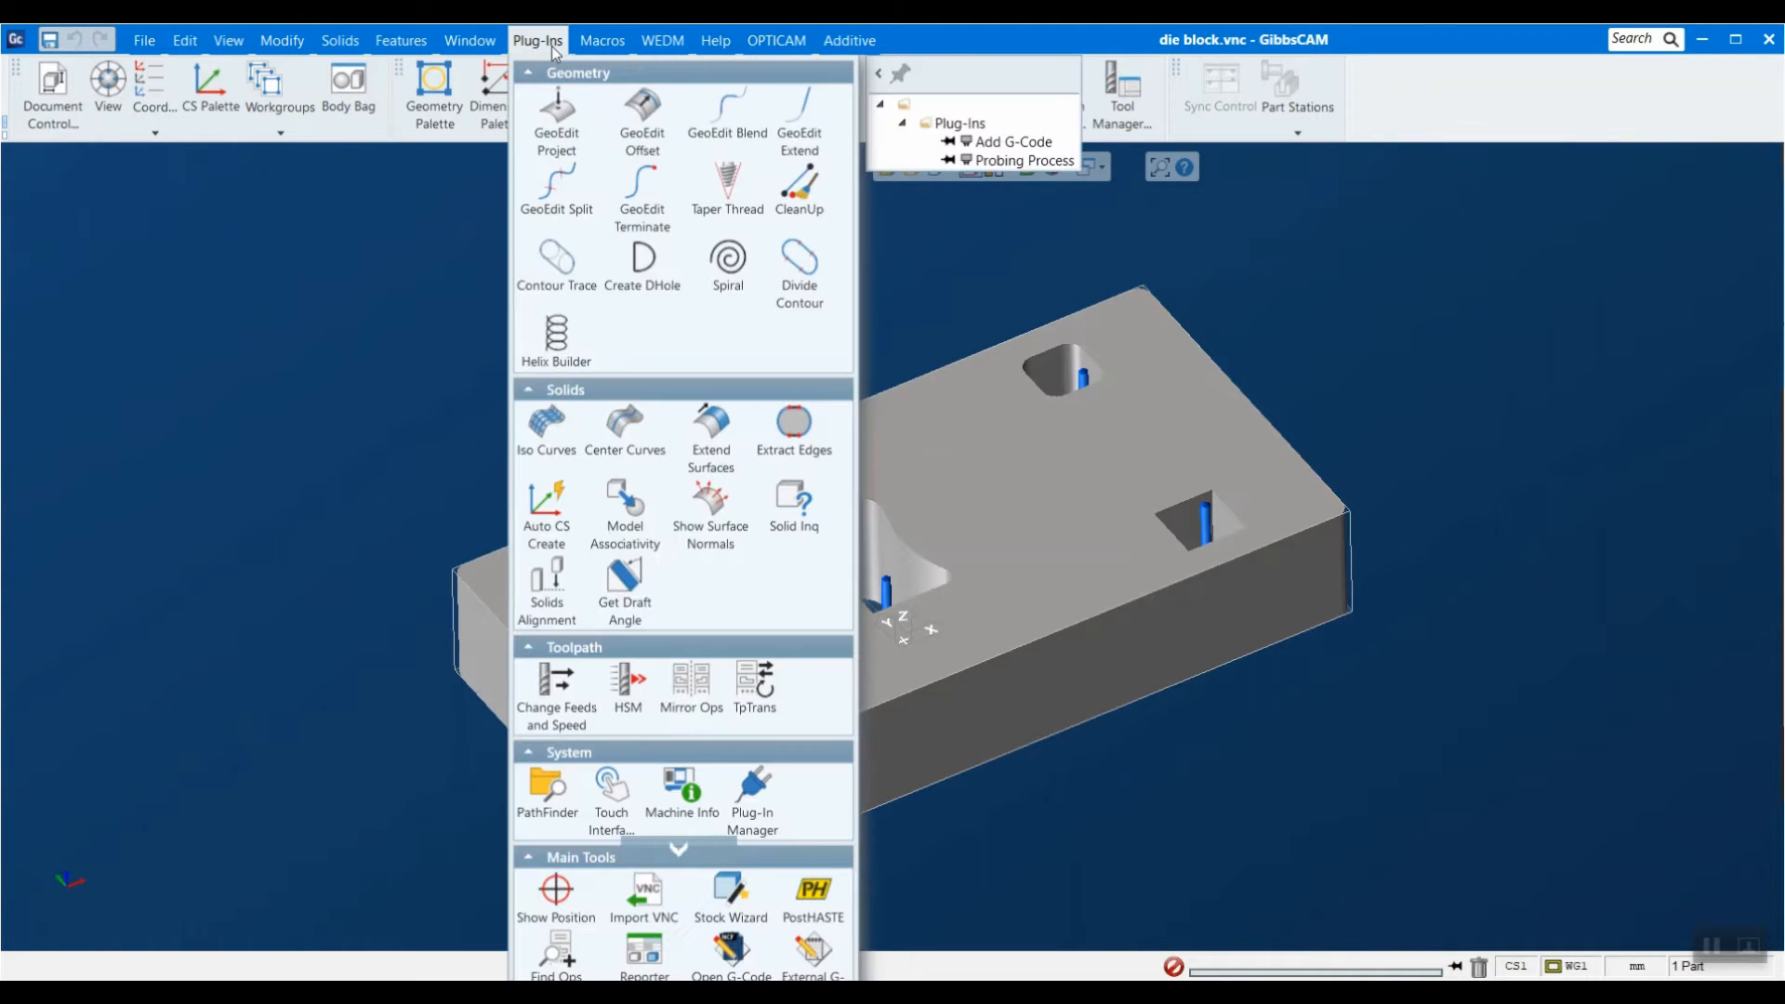
pyautogui.click(755, 809)
pyautogui.scroll(-10, 212, 363)
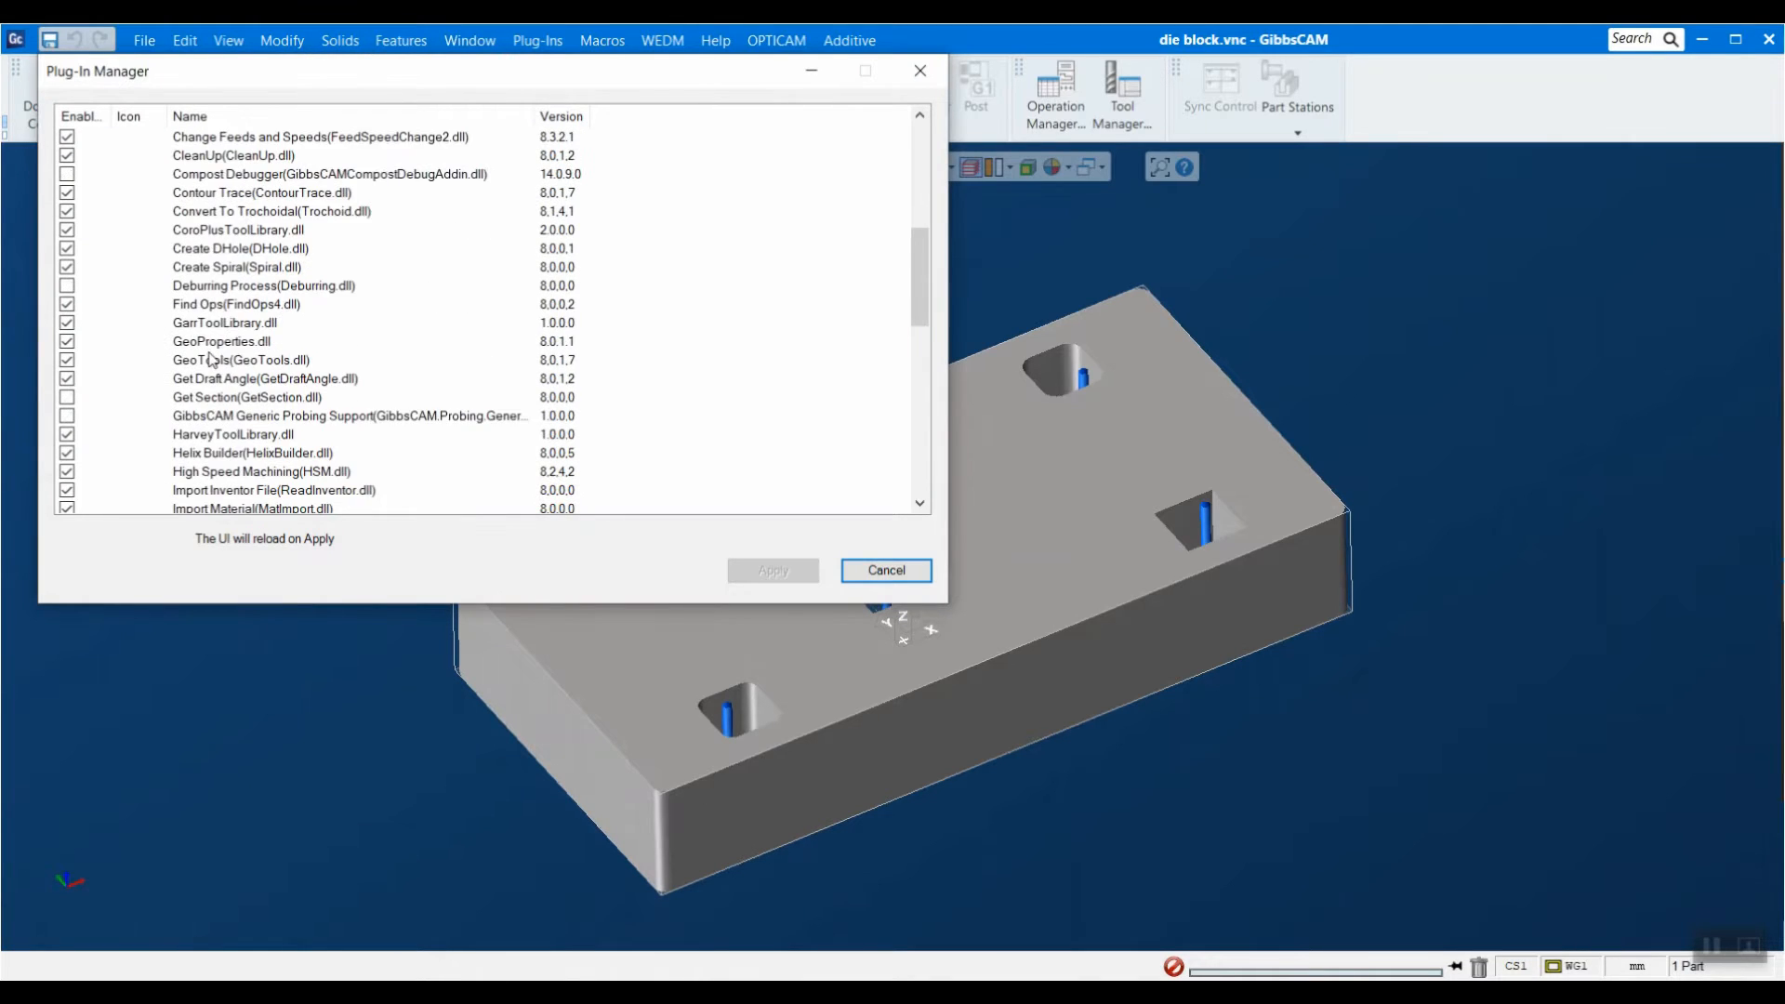
pyautogui.scroll(-13, 212, 362)
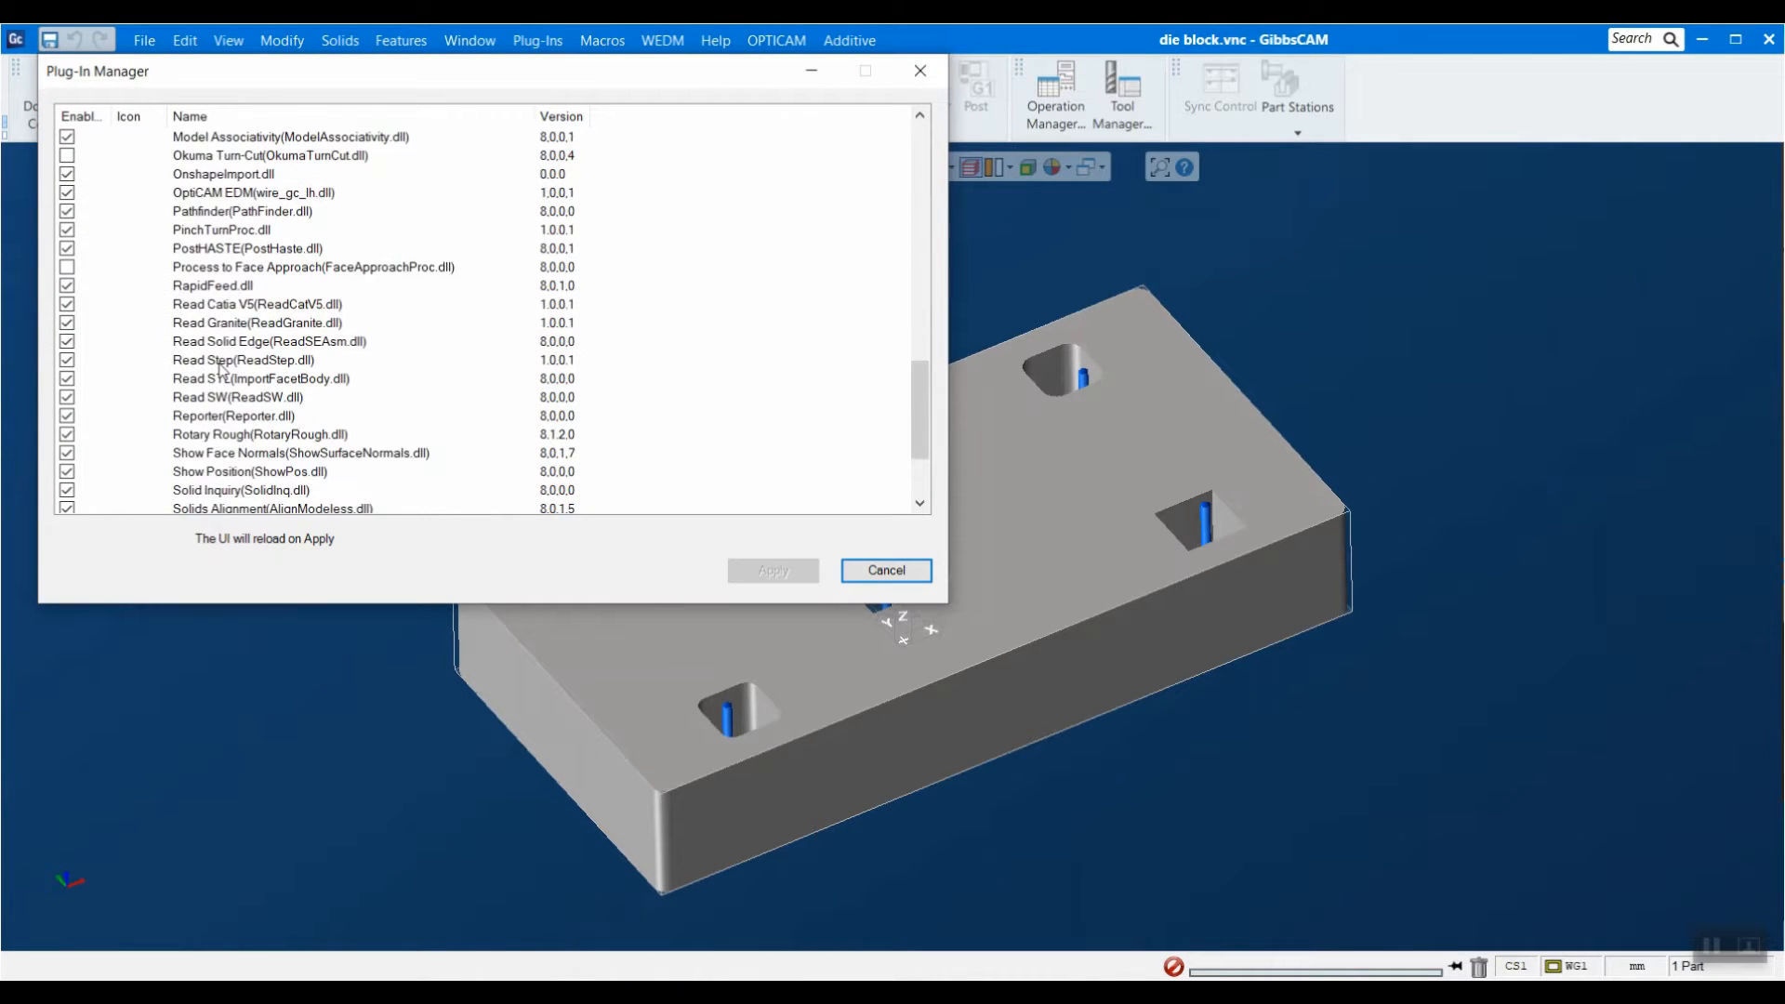
pyautogui.scroll(3, 220, 370)
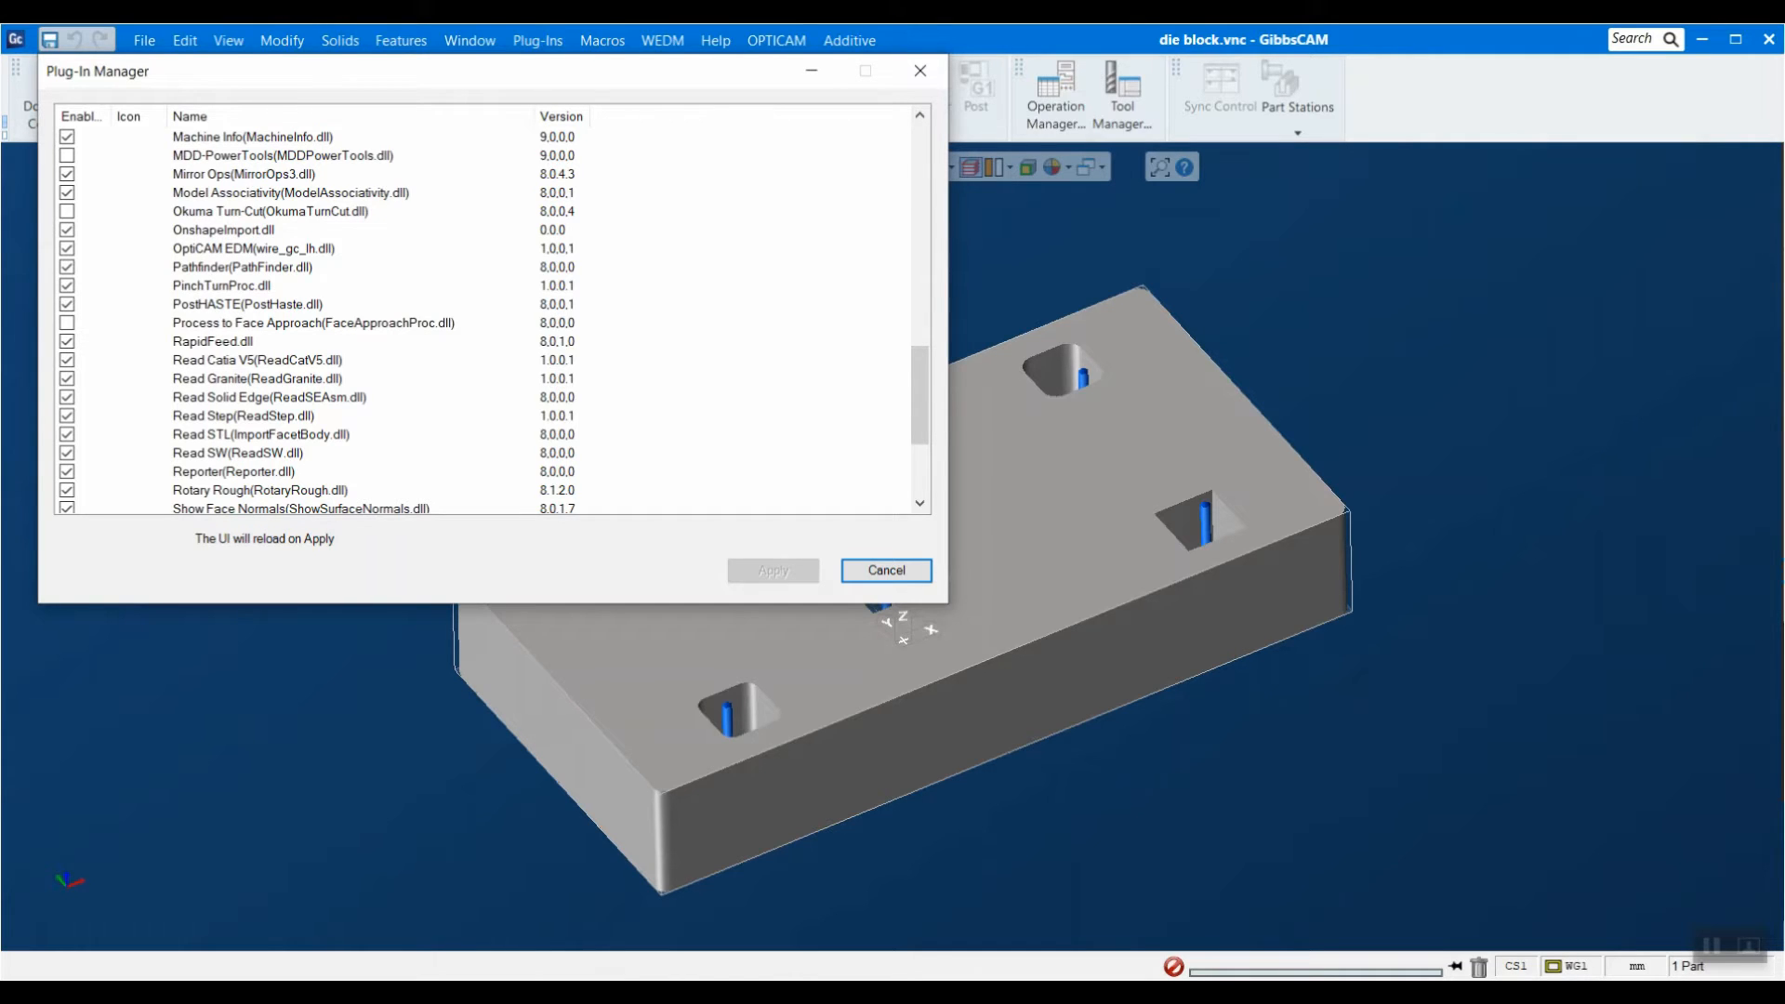
pyautogui.click(923, 73)
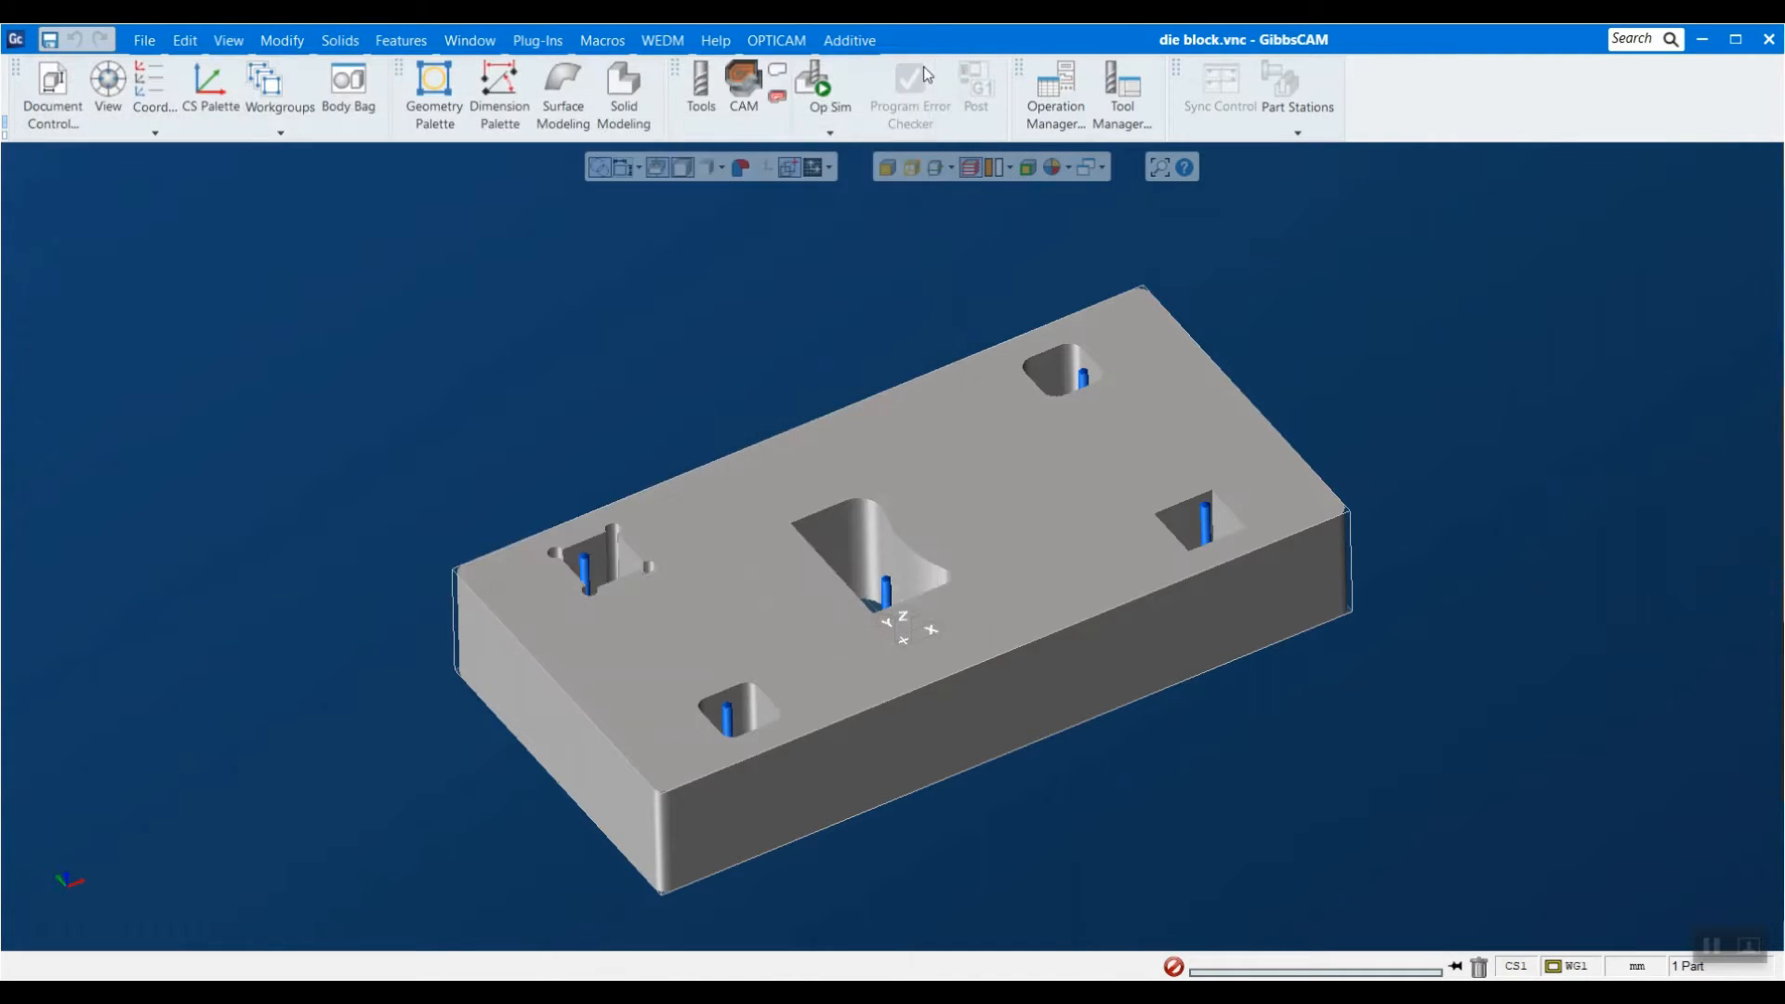
pyautogui.click(777, 42)
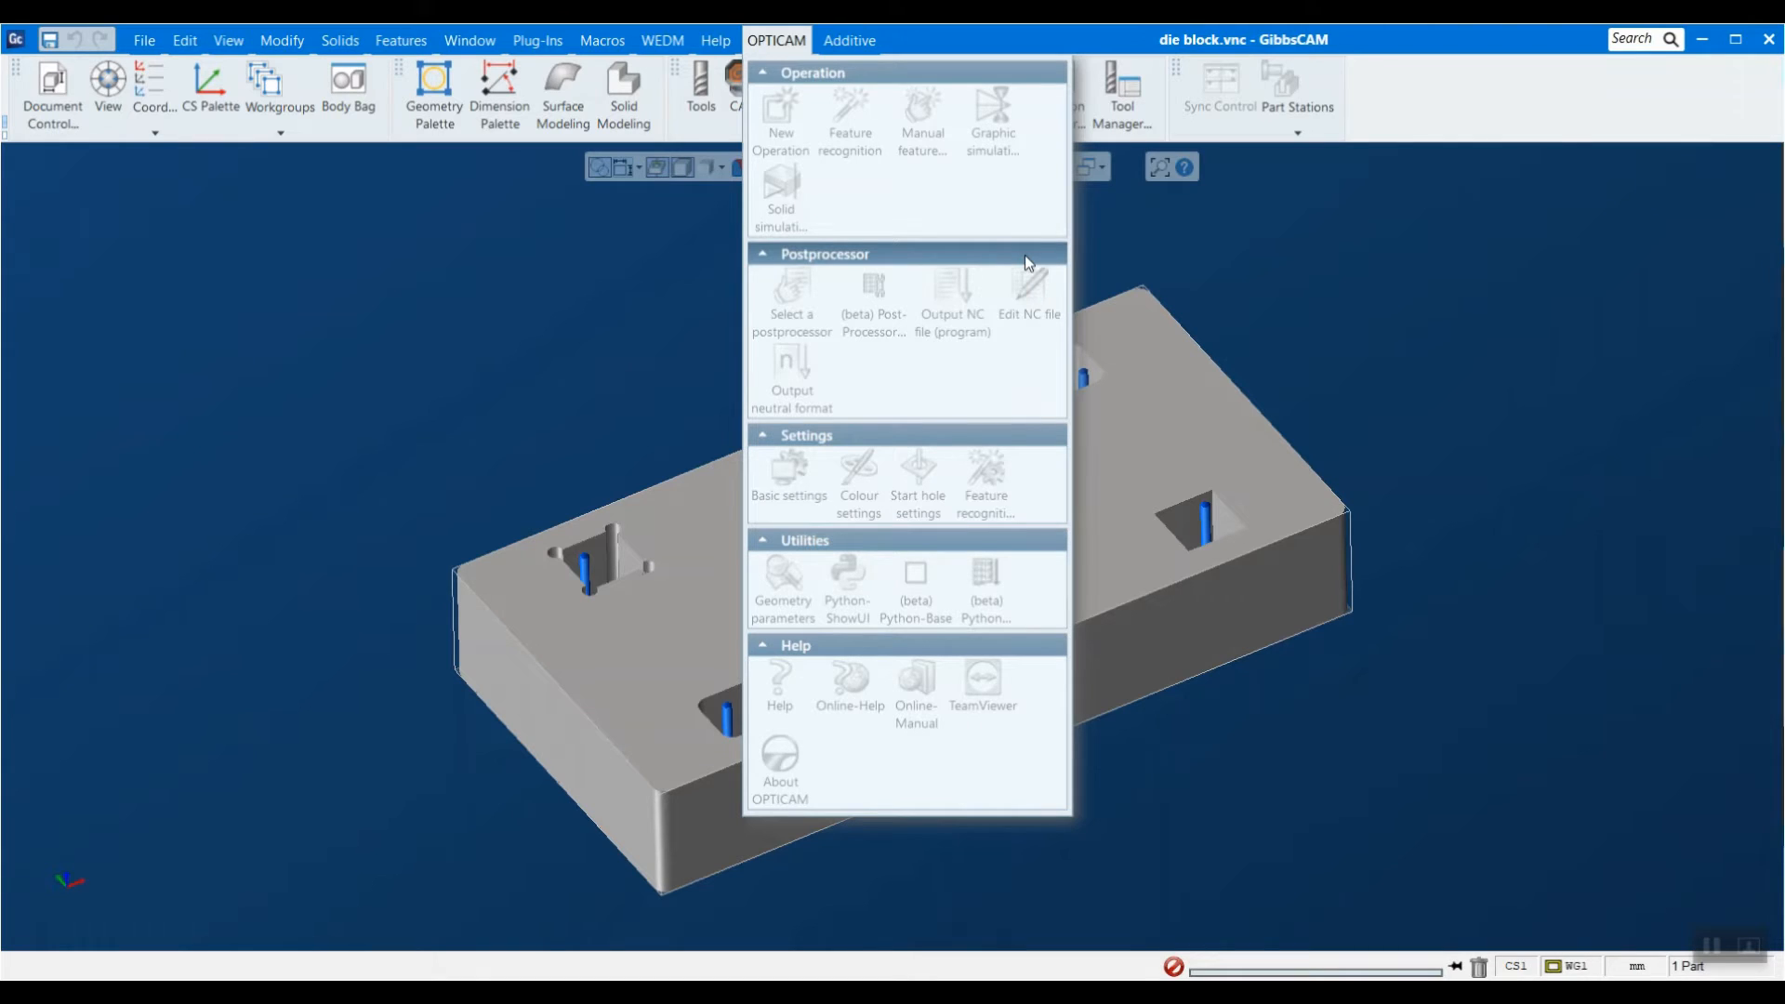
pyautogui.scroll(-2, 417, 318)
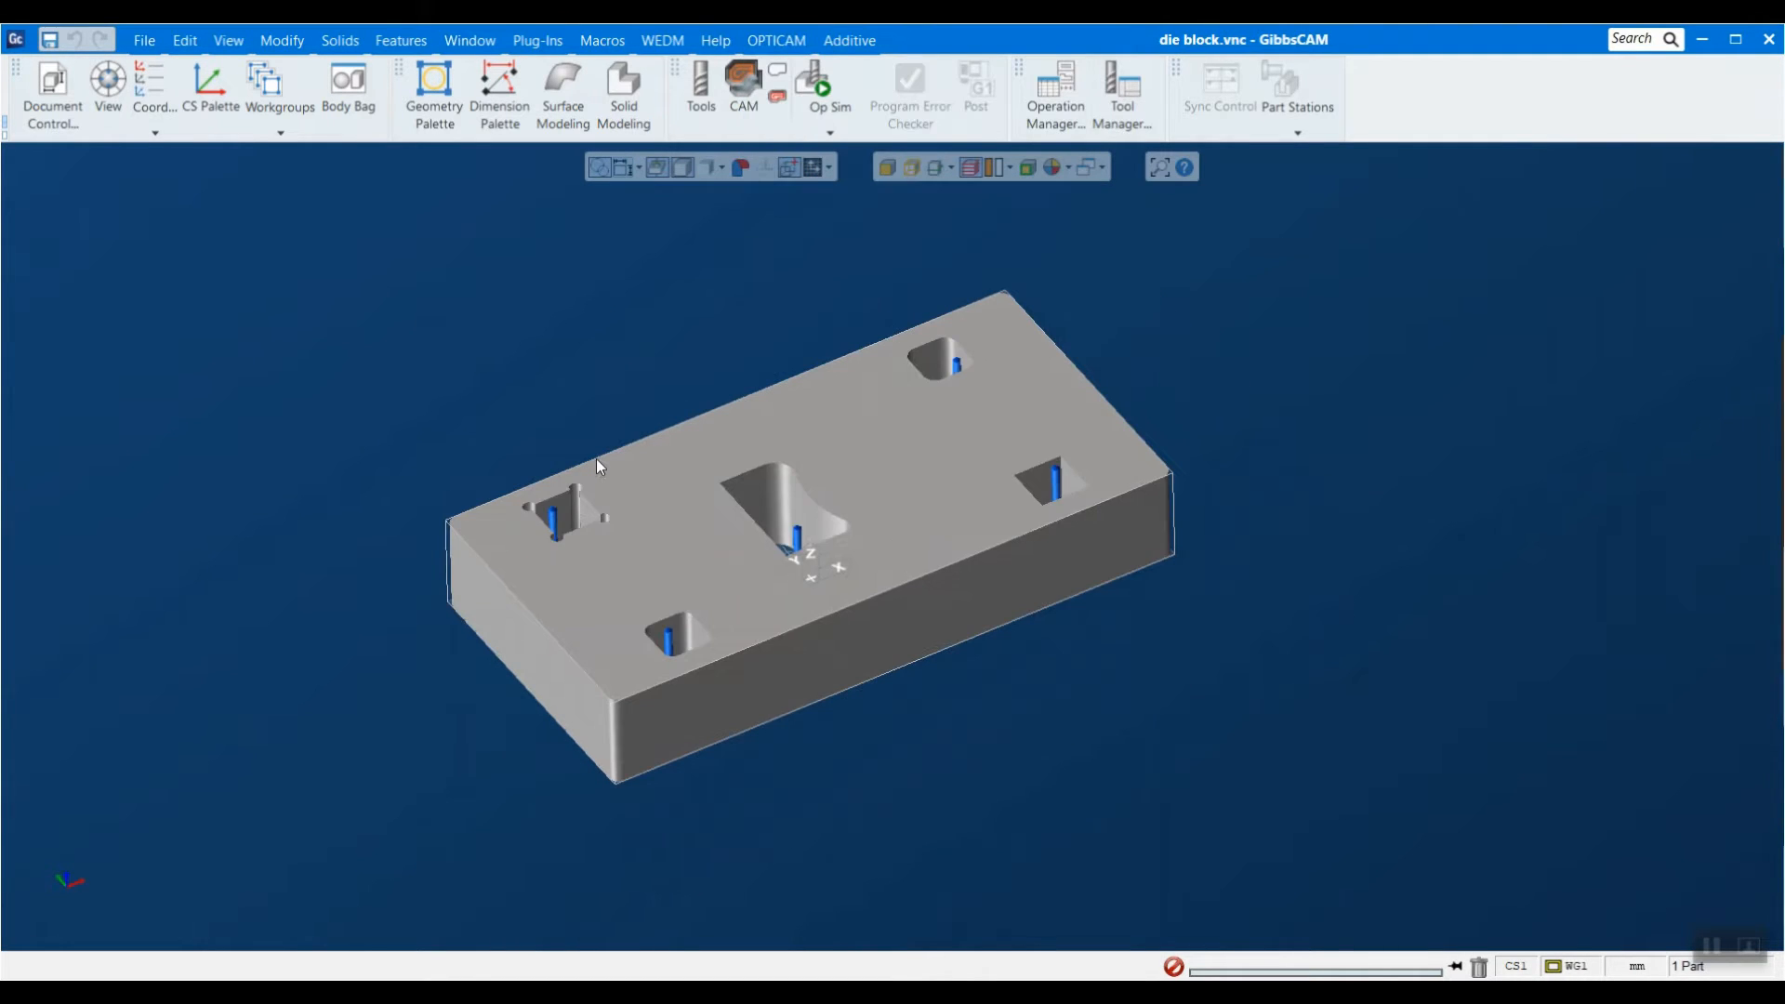
pyautogui.scroll(2, 595, 459)
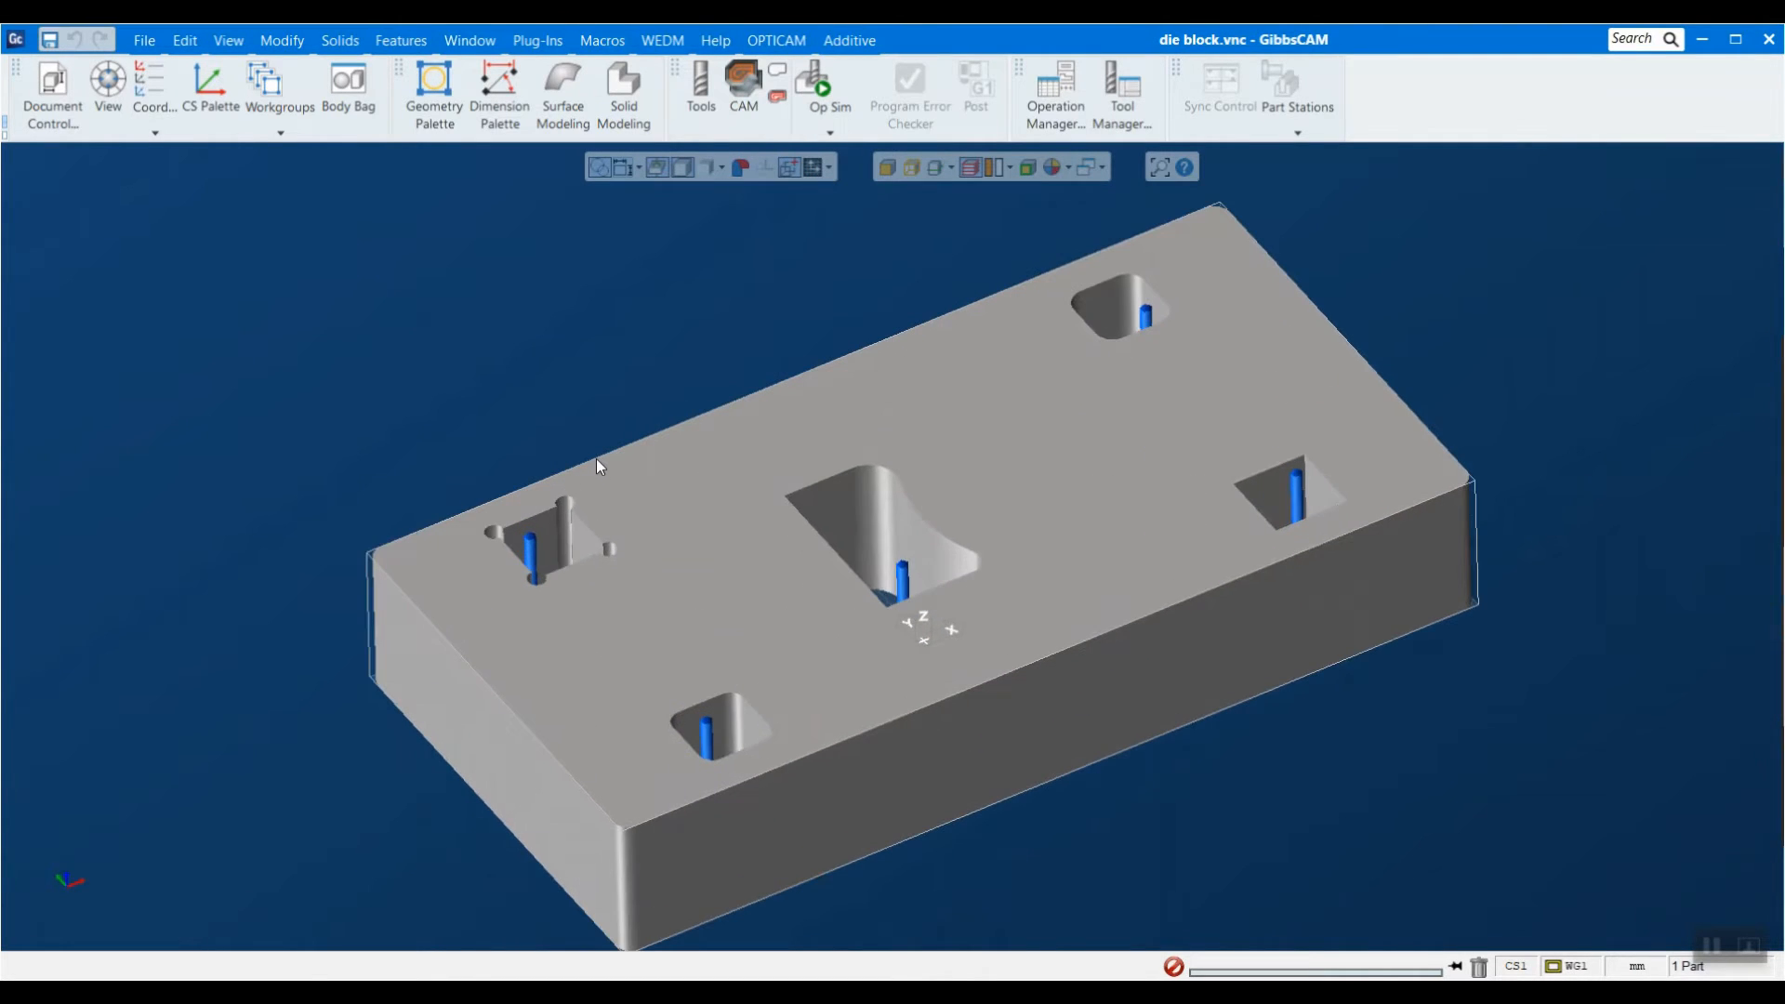
# Change the die block document's machine to Vertical Wire EDM and close the document settings.
pyautogui.click(74, 109)
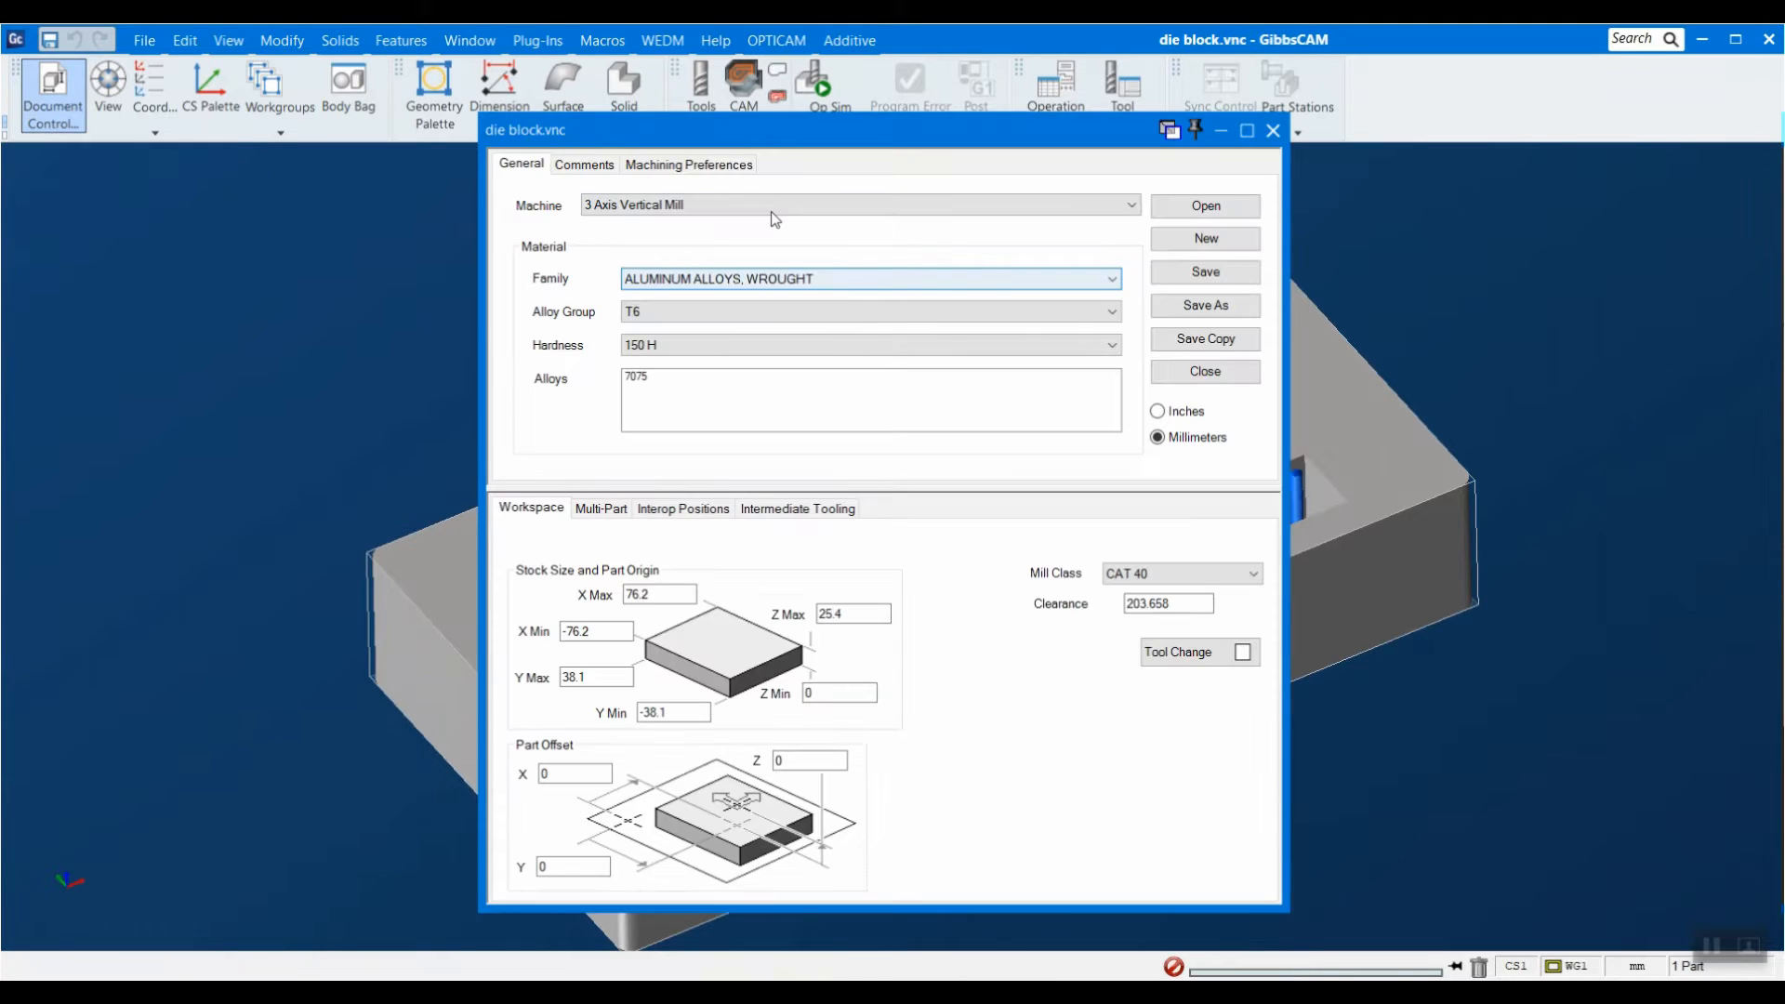
pyautogui.click(690, 207)
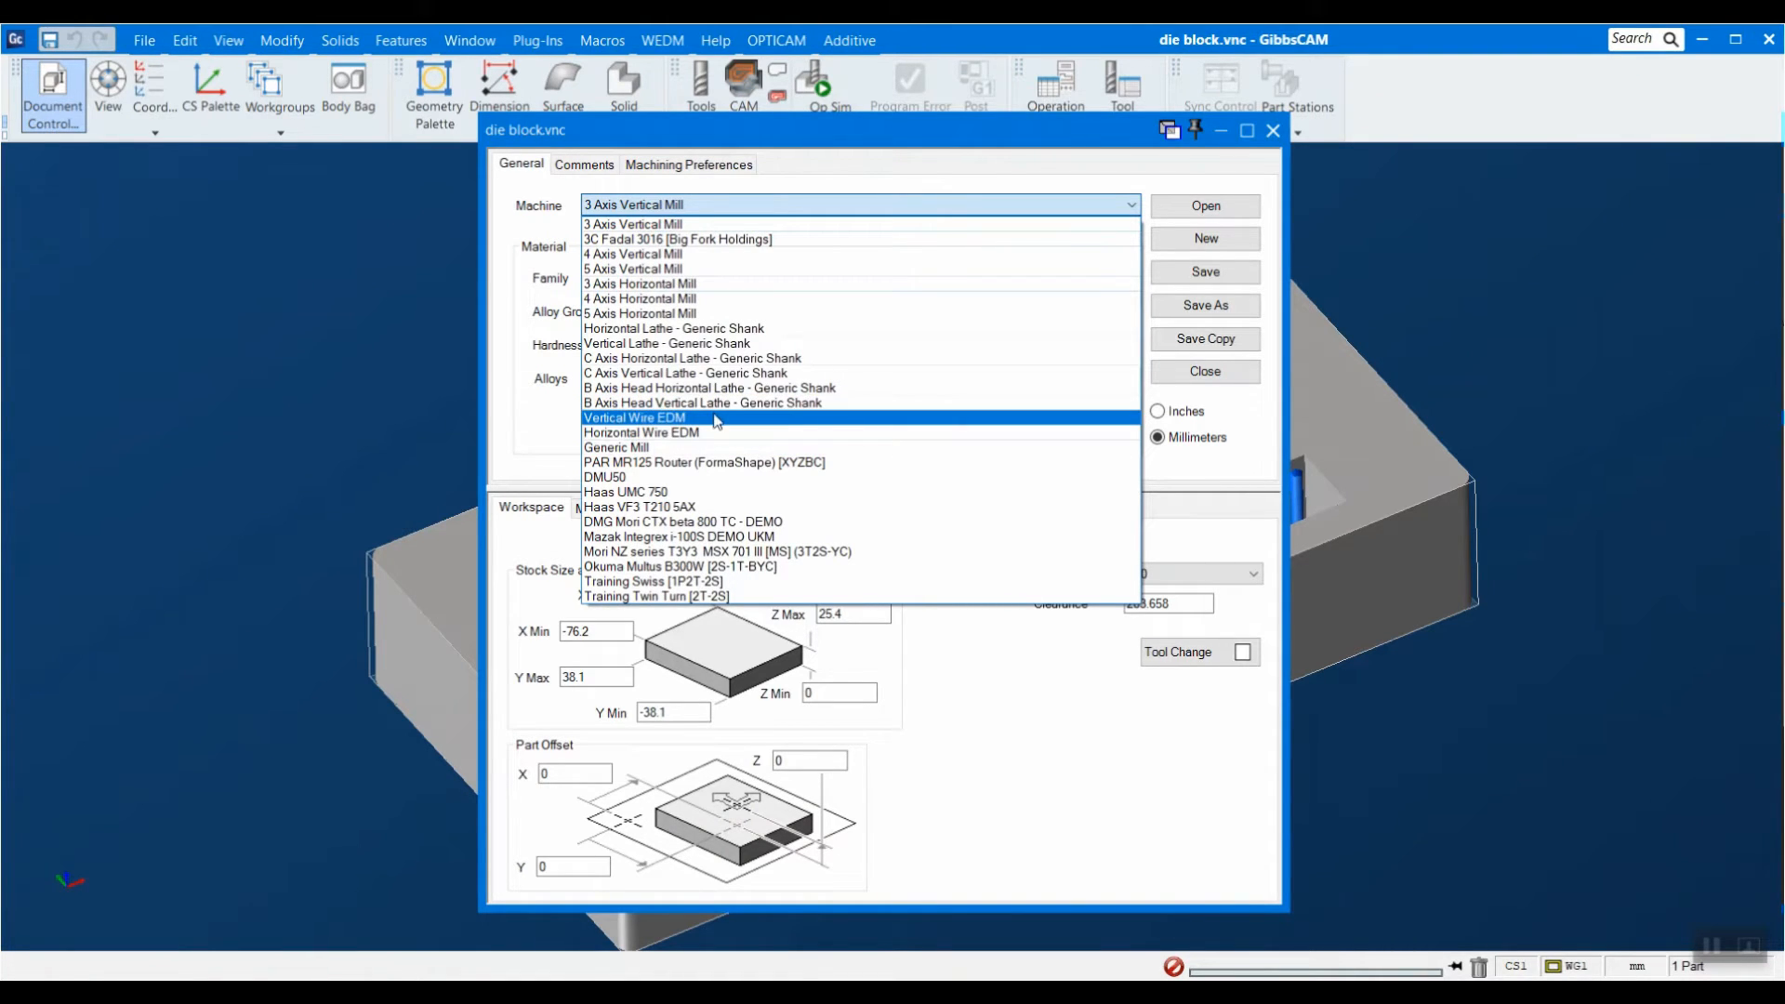
pyautogui.click(716, 418)
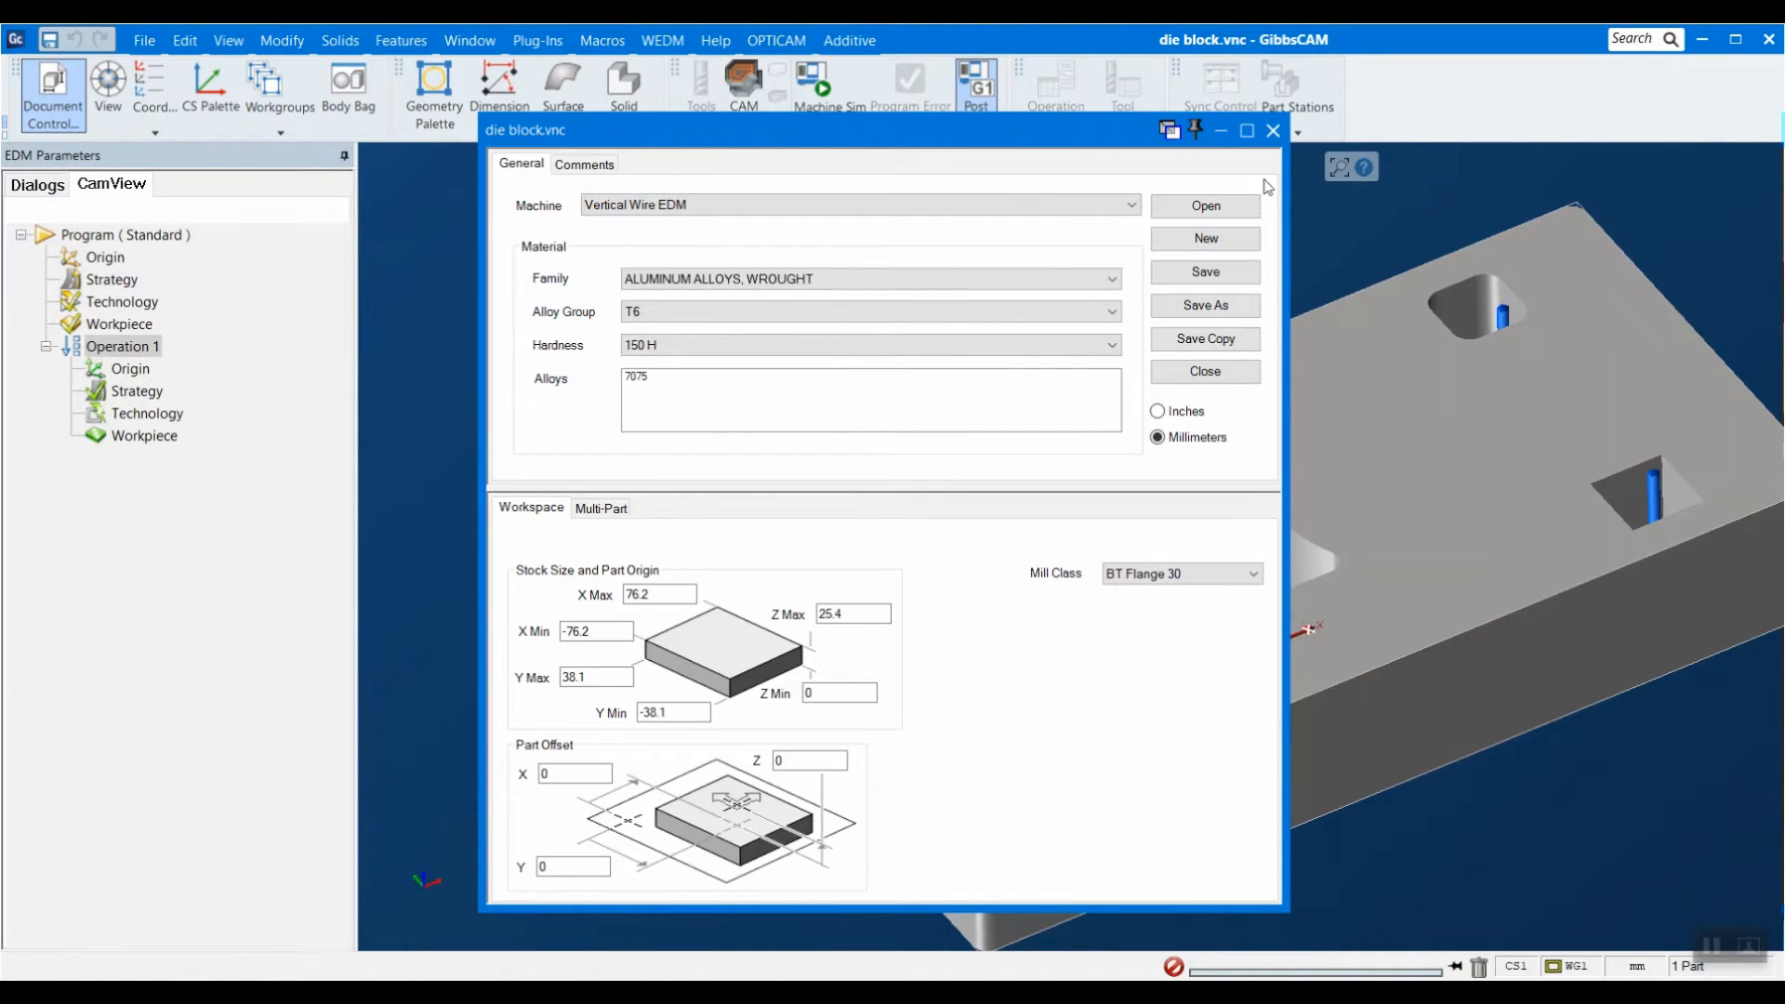
pyautogui.click(1272, 130)
pyautogui.scroll(-2, 1404, 370)
pyautogui.moveTo(824, 753); pyautogui.dragTo(1769, 185)
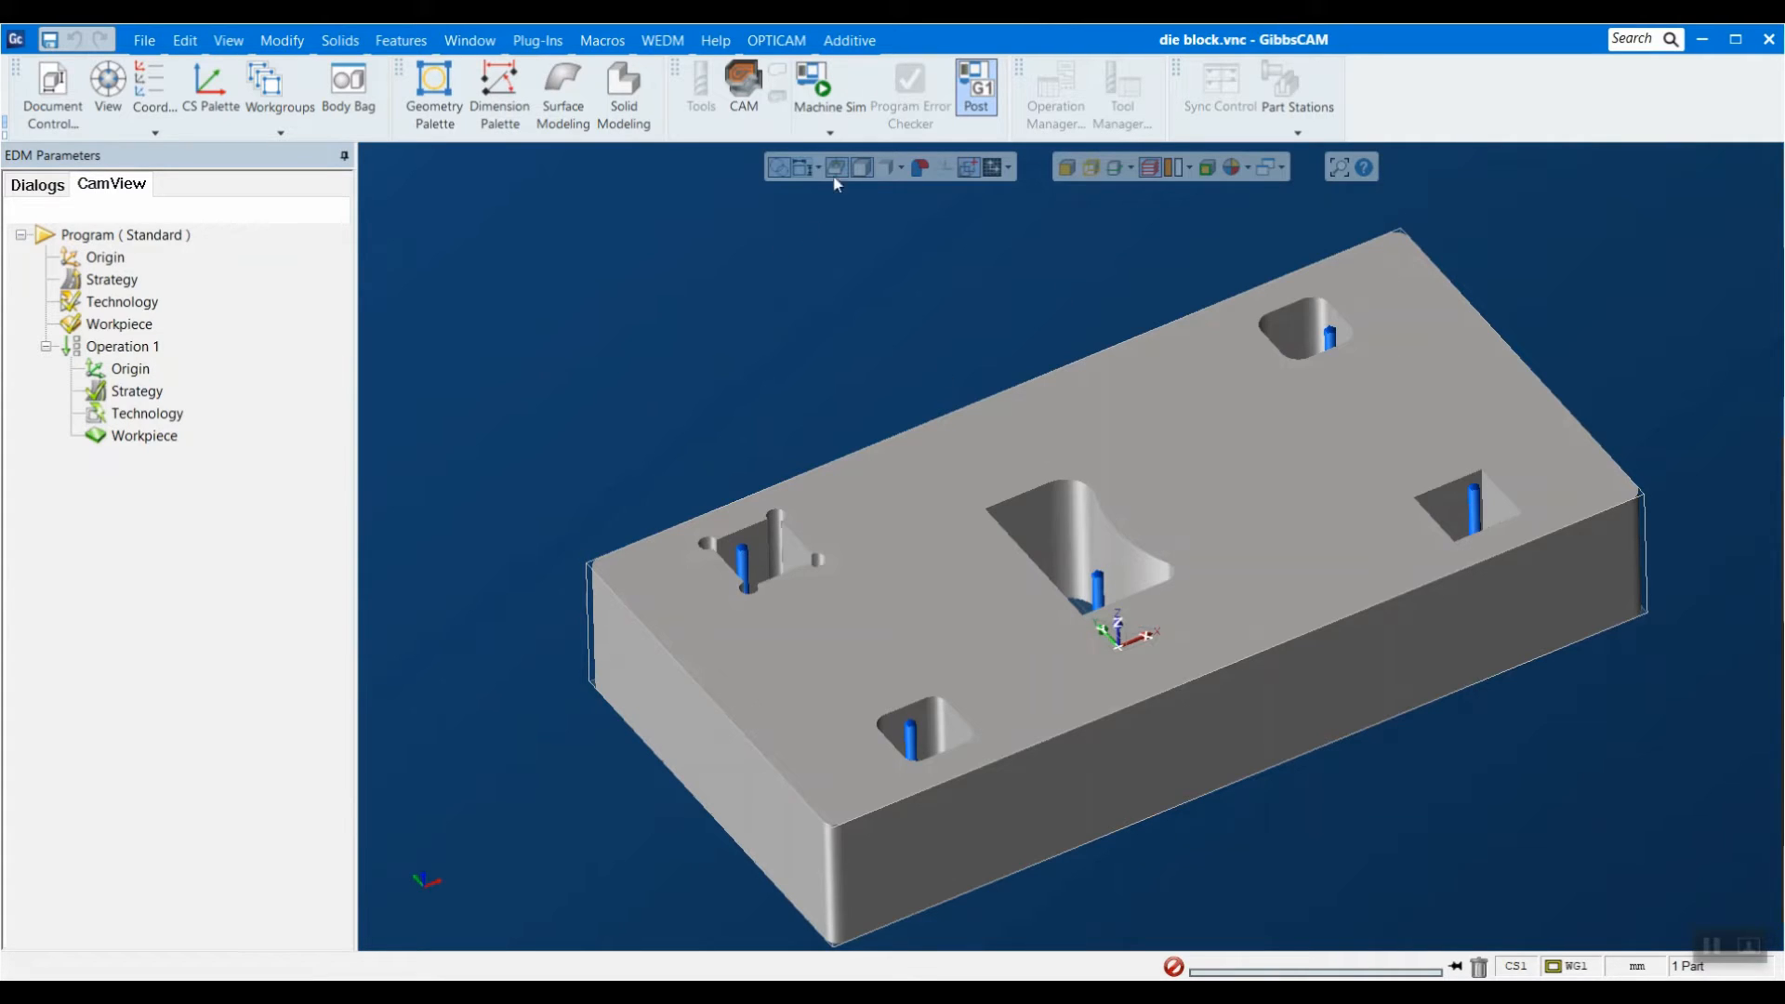
# Run OPTICAM automatic feature recognition on the die block for external and internal features, using a new operation for each body.
pyautogui.click(769, 41)
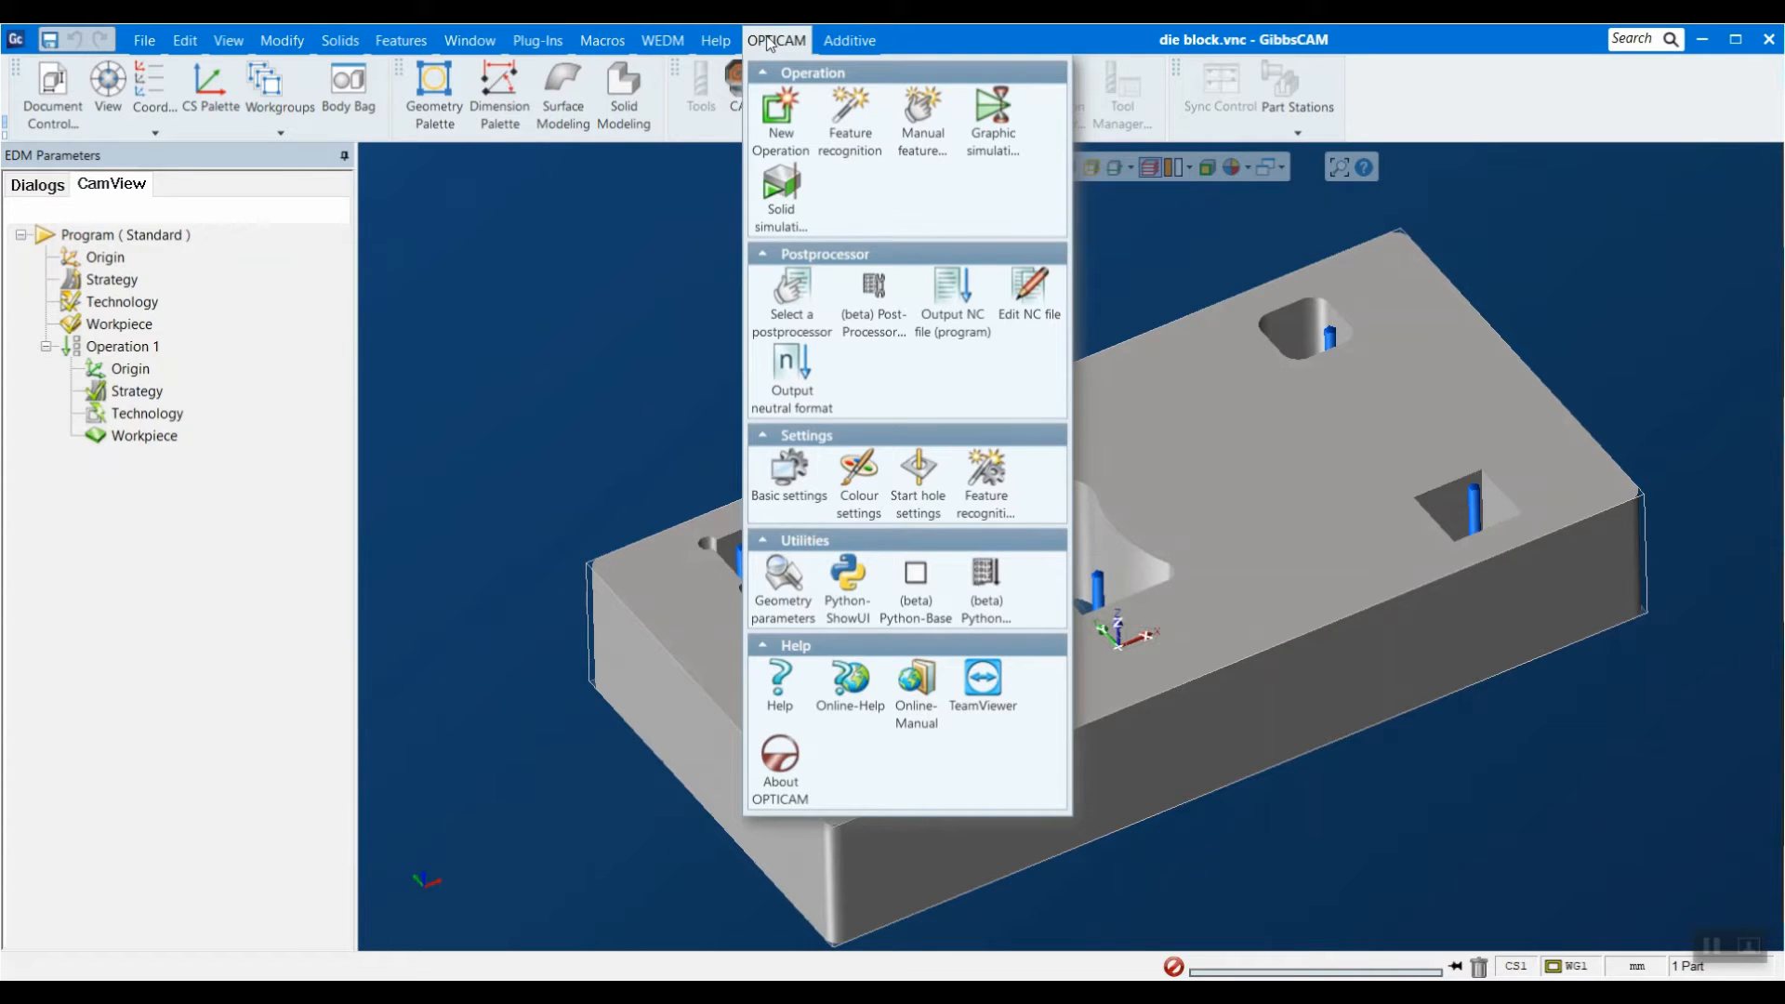
pyautogui.click(864, 138)
pyautogui.click(830, 131)
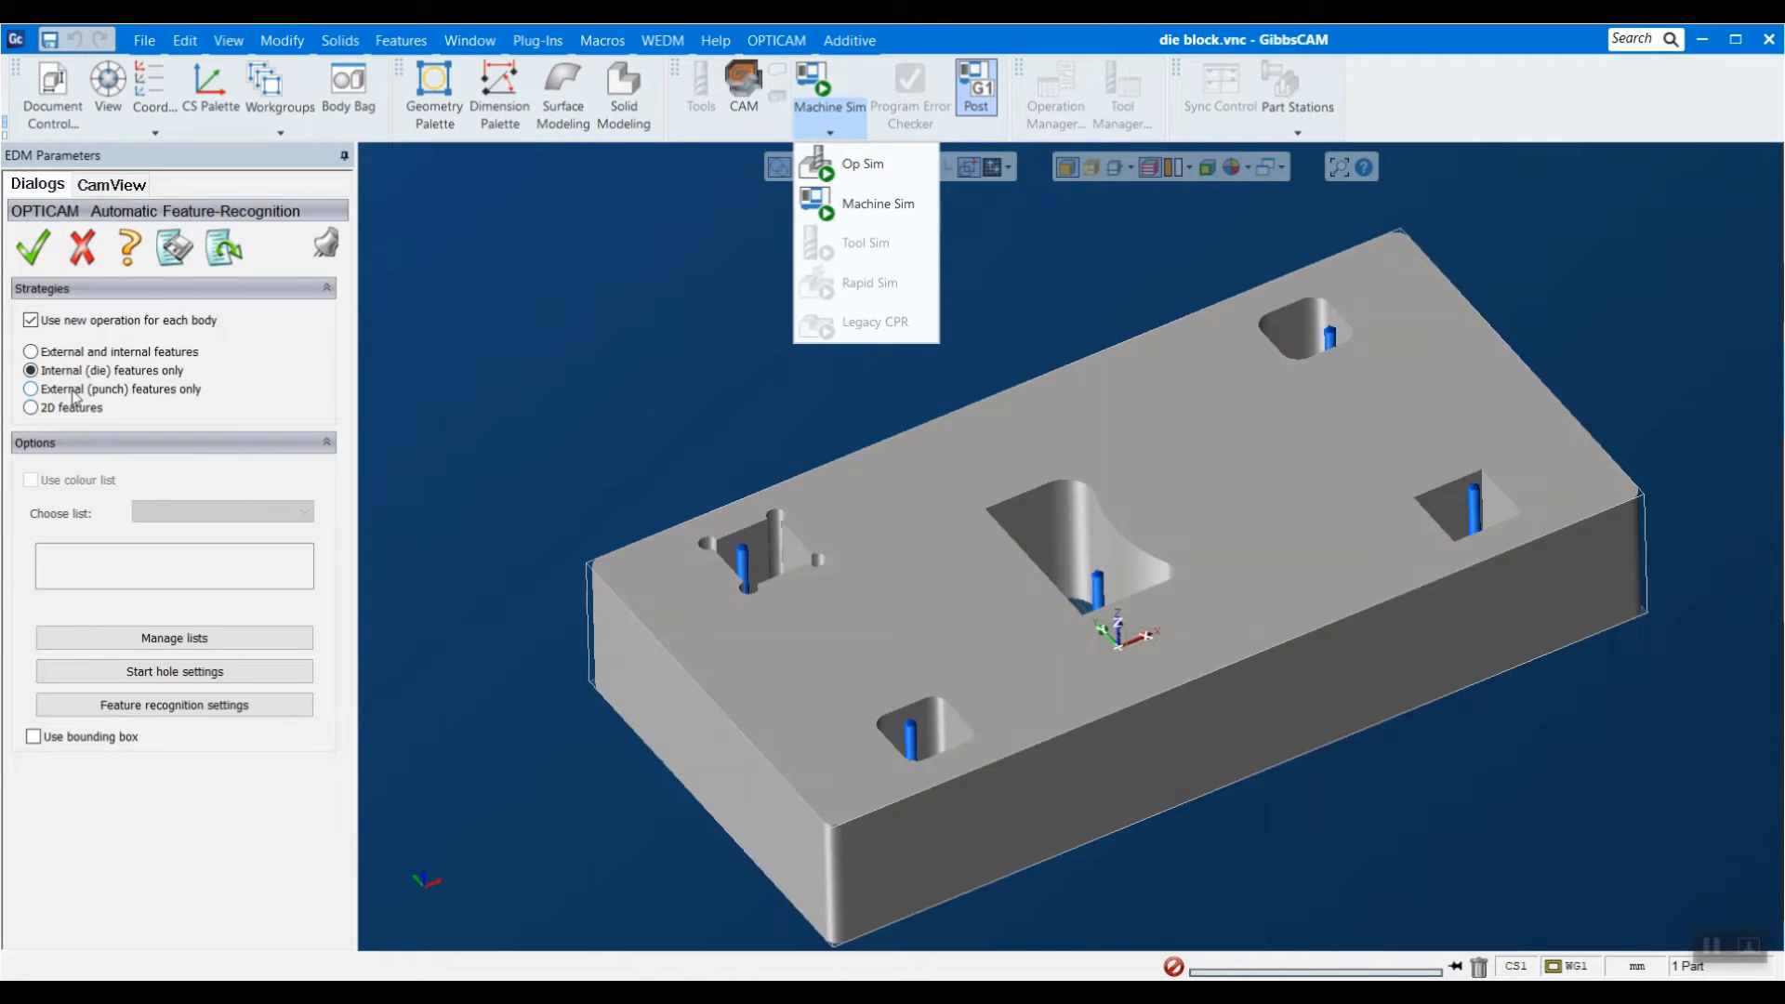
pyautogui.click(80, 358)
pyautogui.click(80, 358)
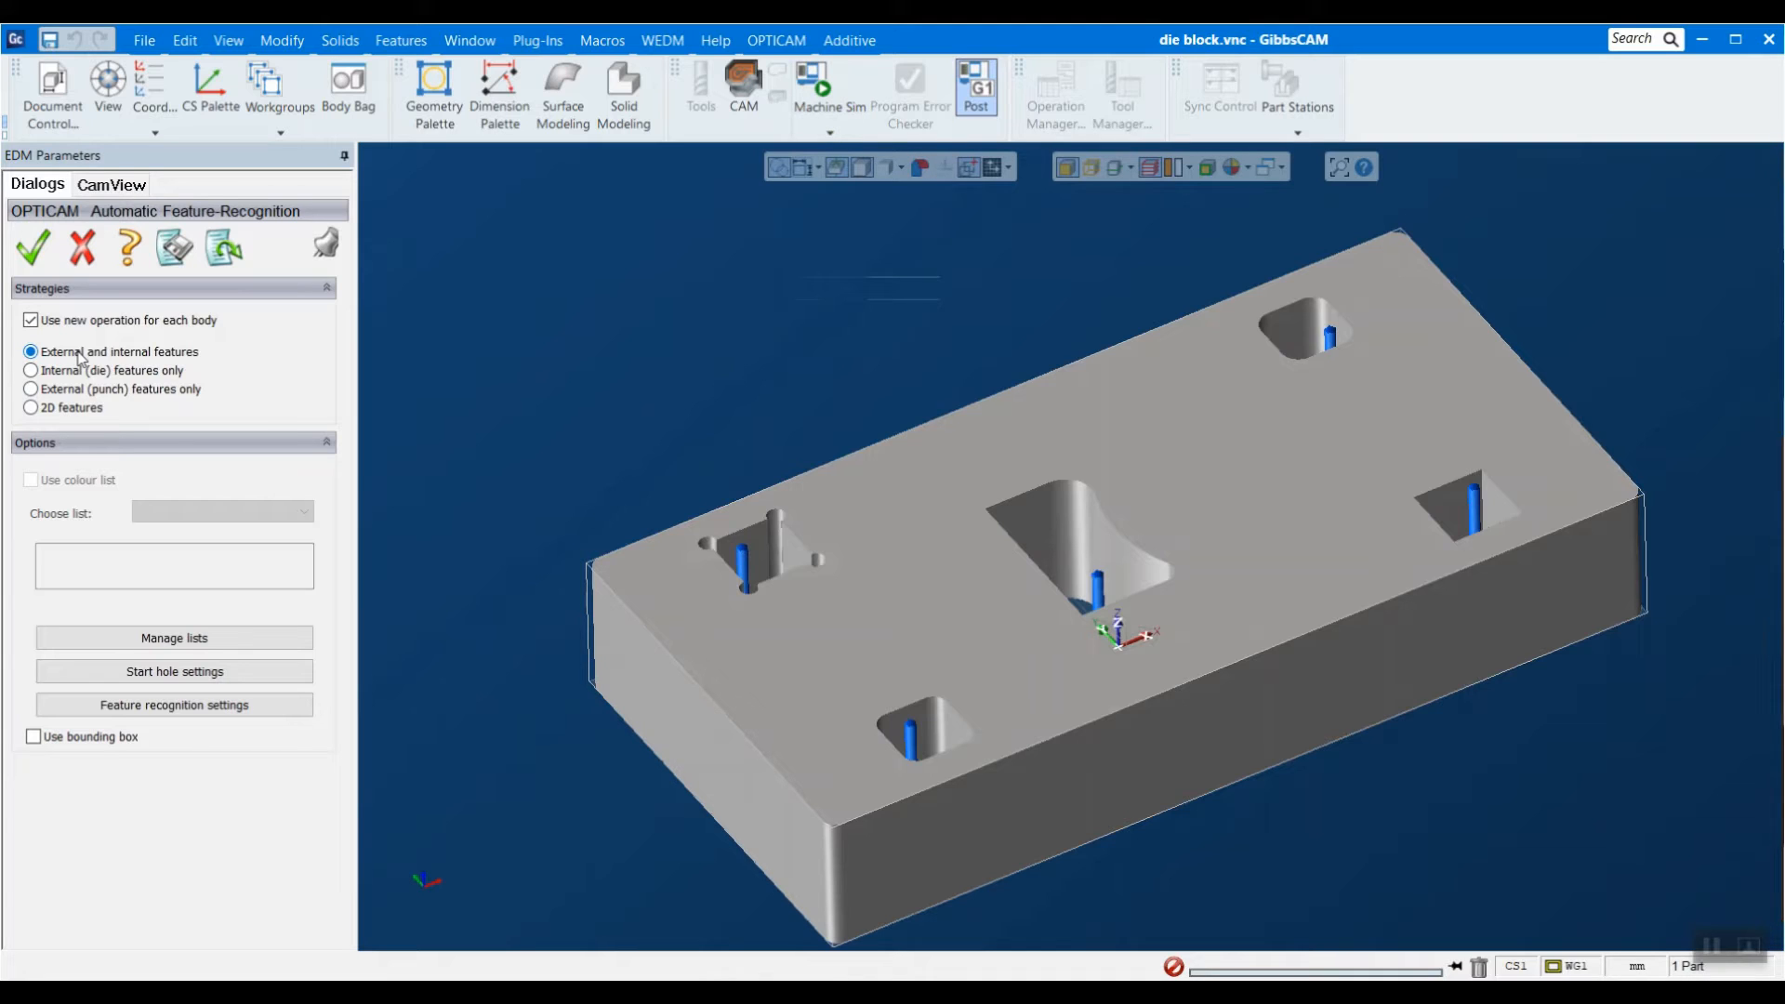
pyautogui.click(33, 251)
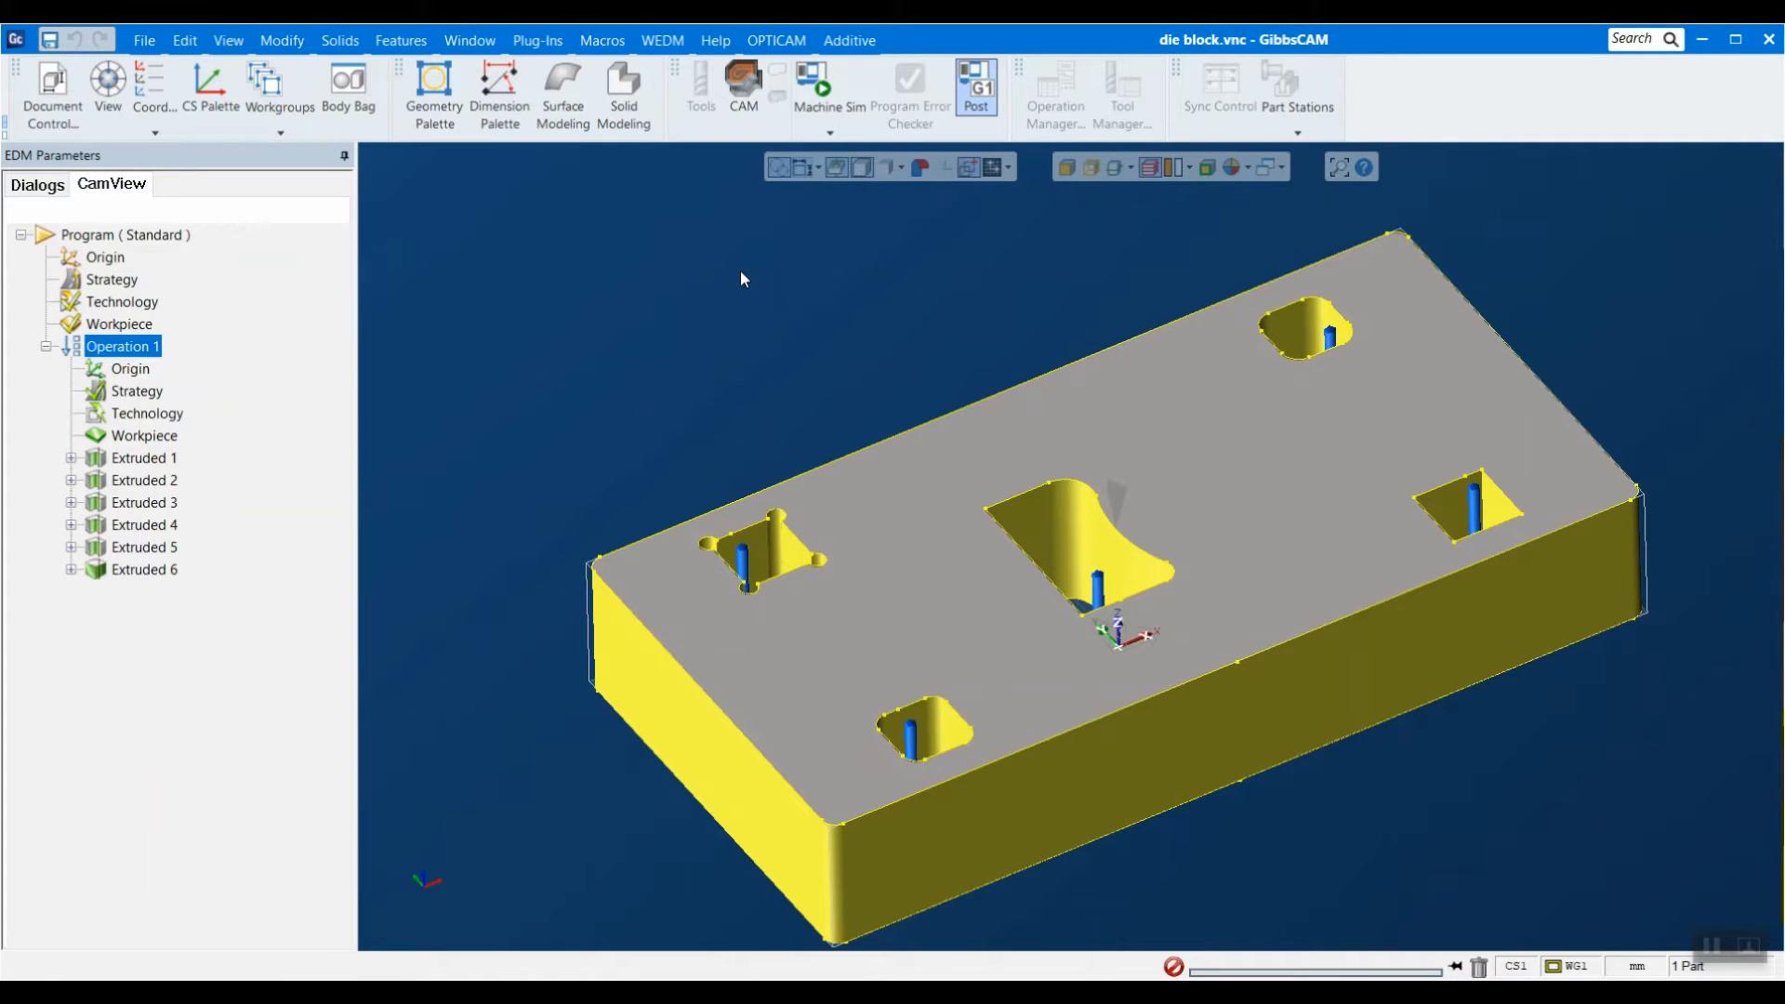
# Run the solid simulation of Operation 1 through the first pocket's cut at a slightly higher speed, viewing the pocket up close.
pyautogui.rightClick(121, 344)
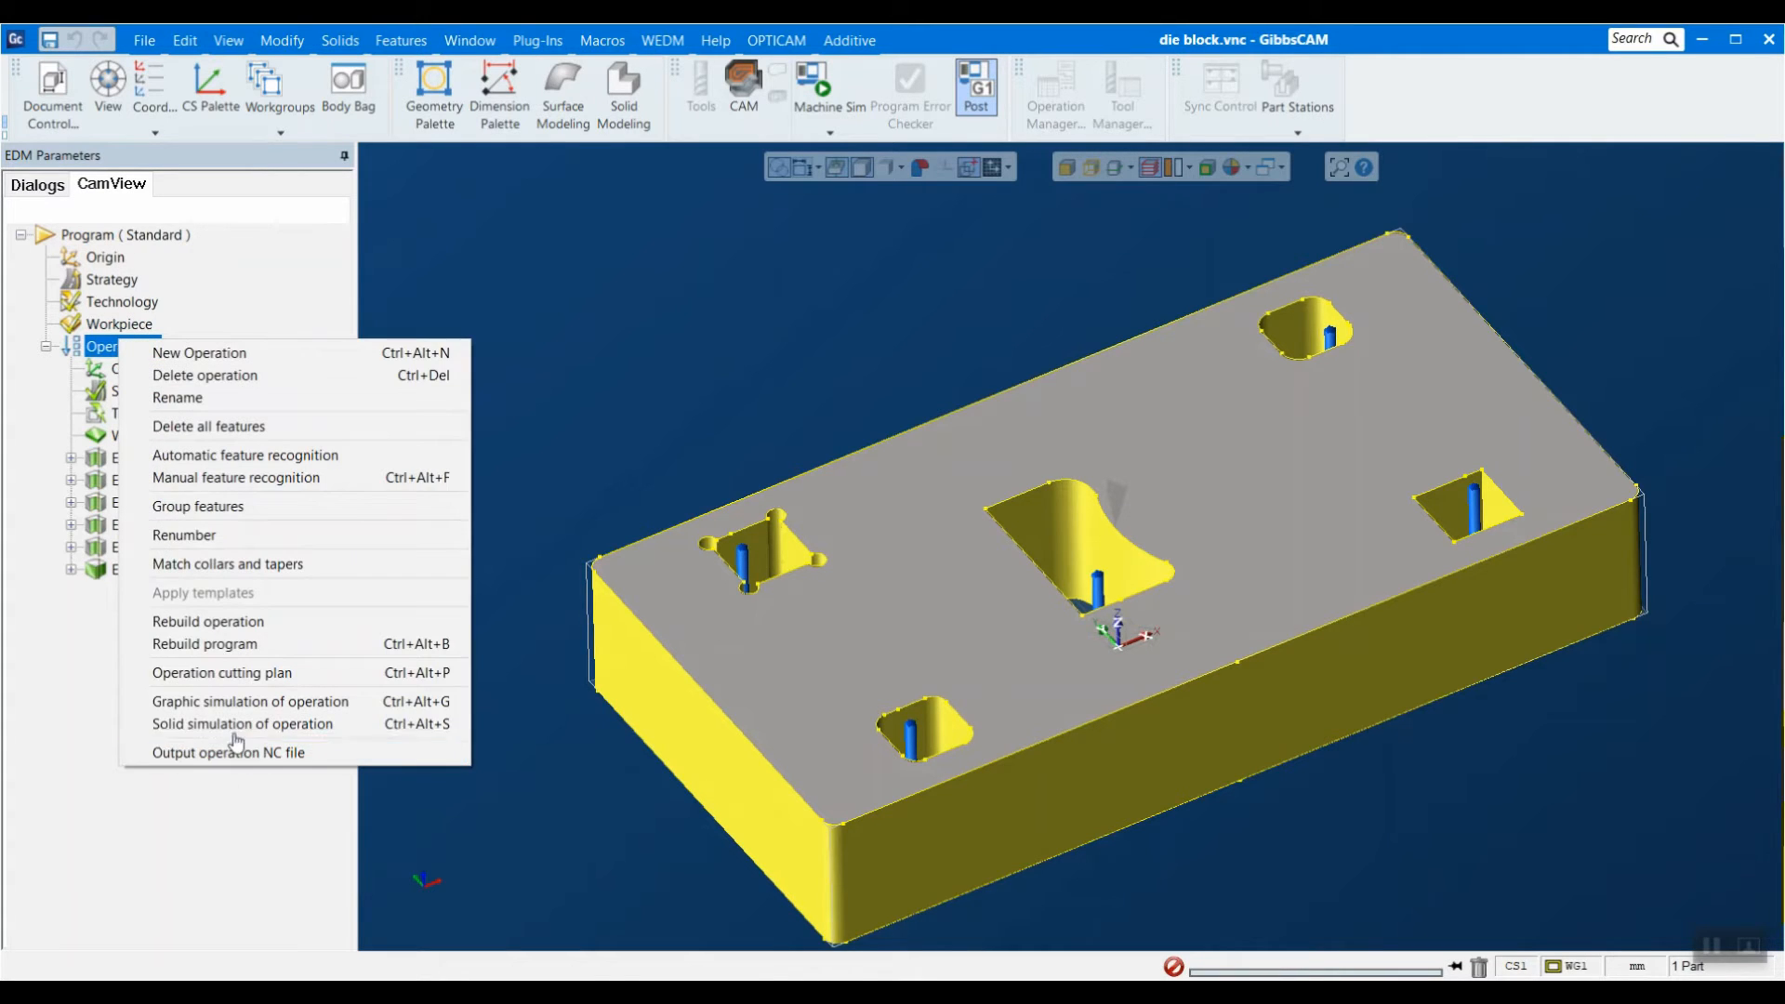
pyautogui.click(233, 725)
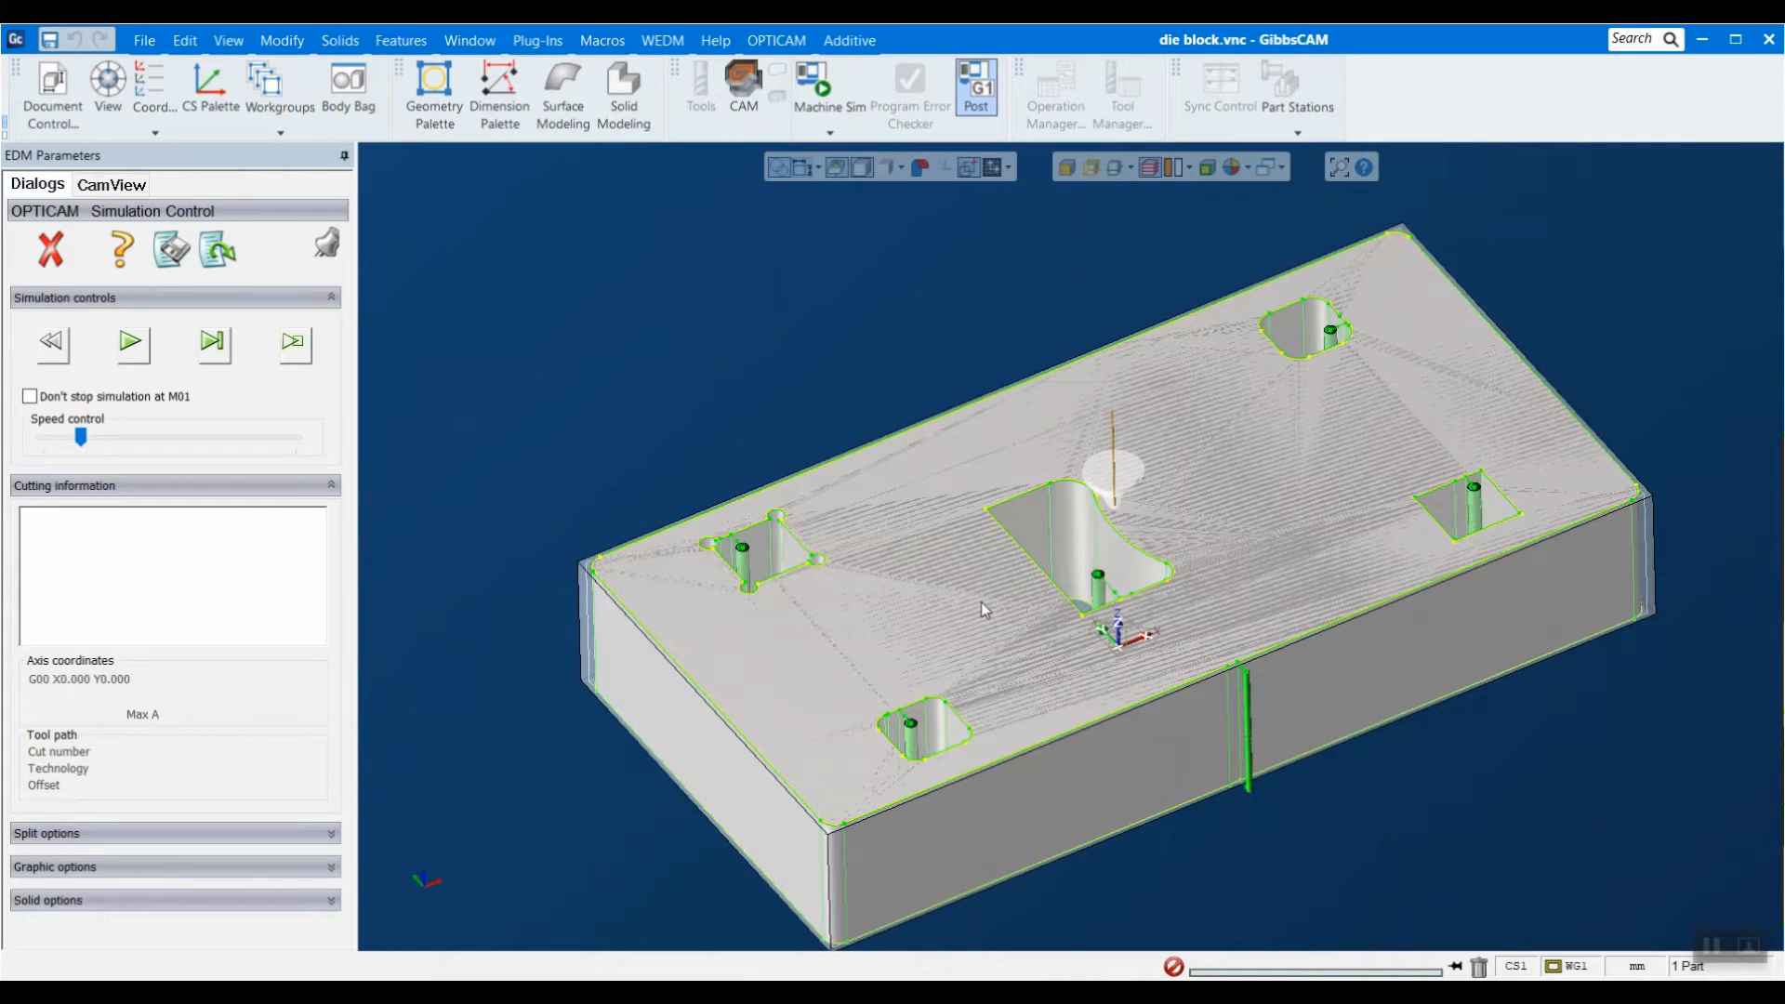
pyautogui.click(130, 343)
pyautogui.moveTo(862, 668); pyautogui.dragTo(851, 588, button='middle')
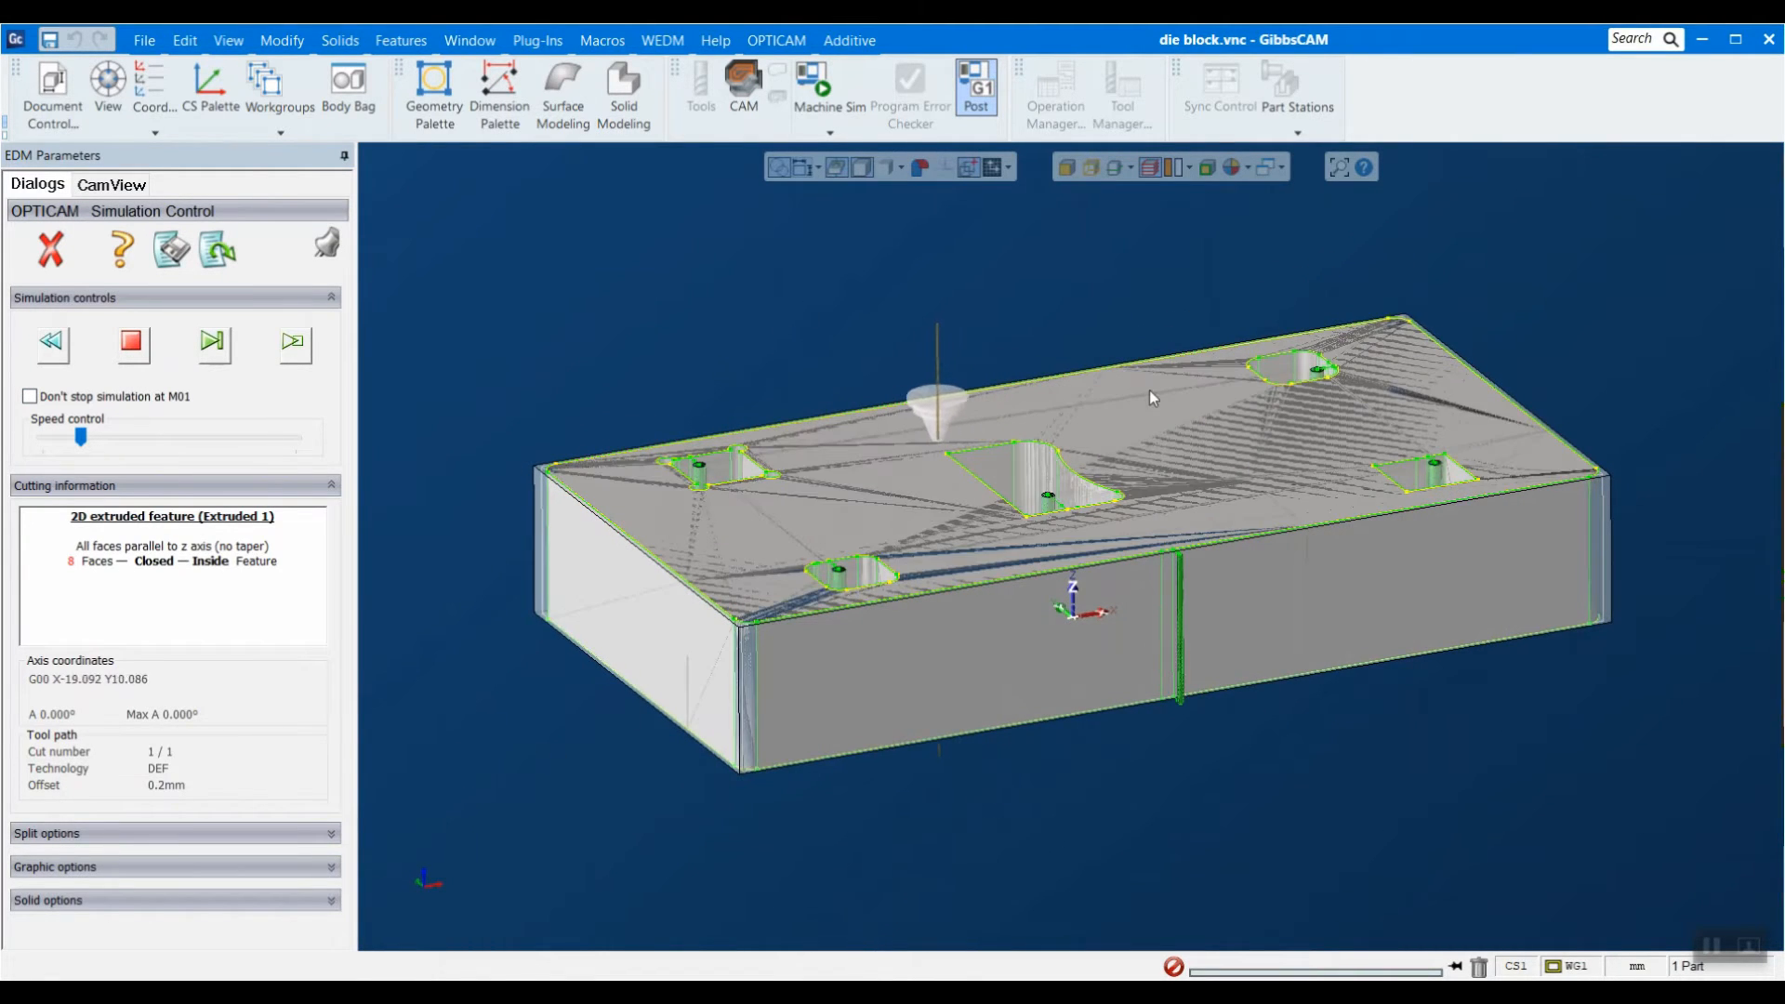
pyautogui.scroll(4, 1149, 388)
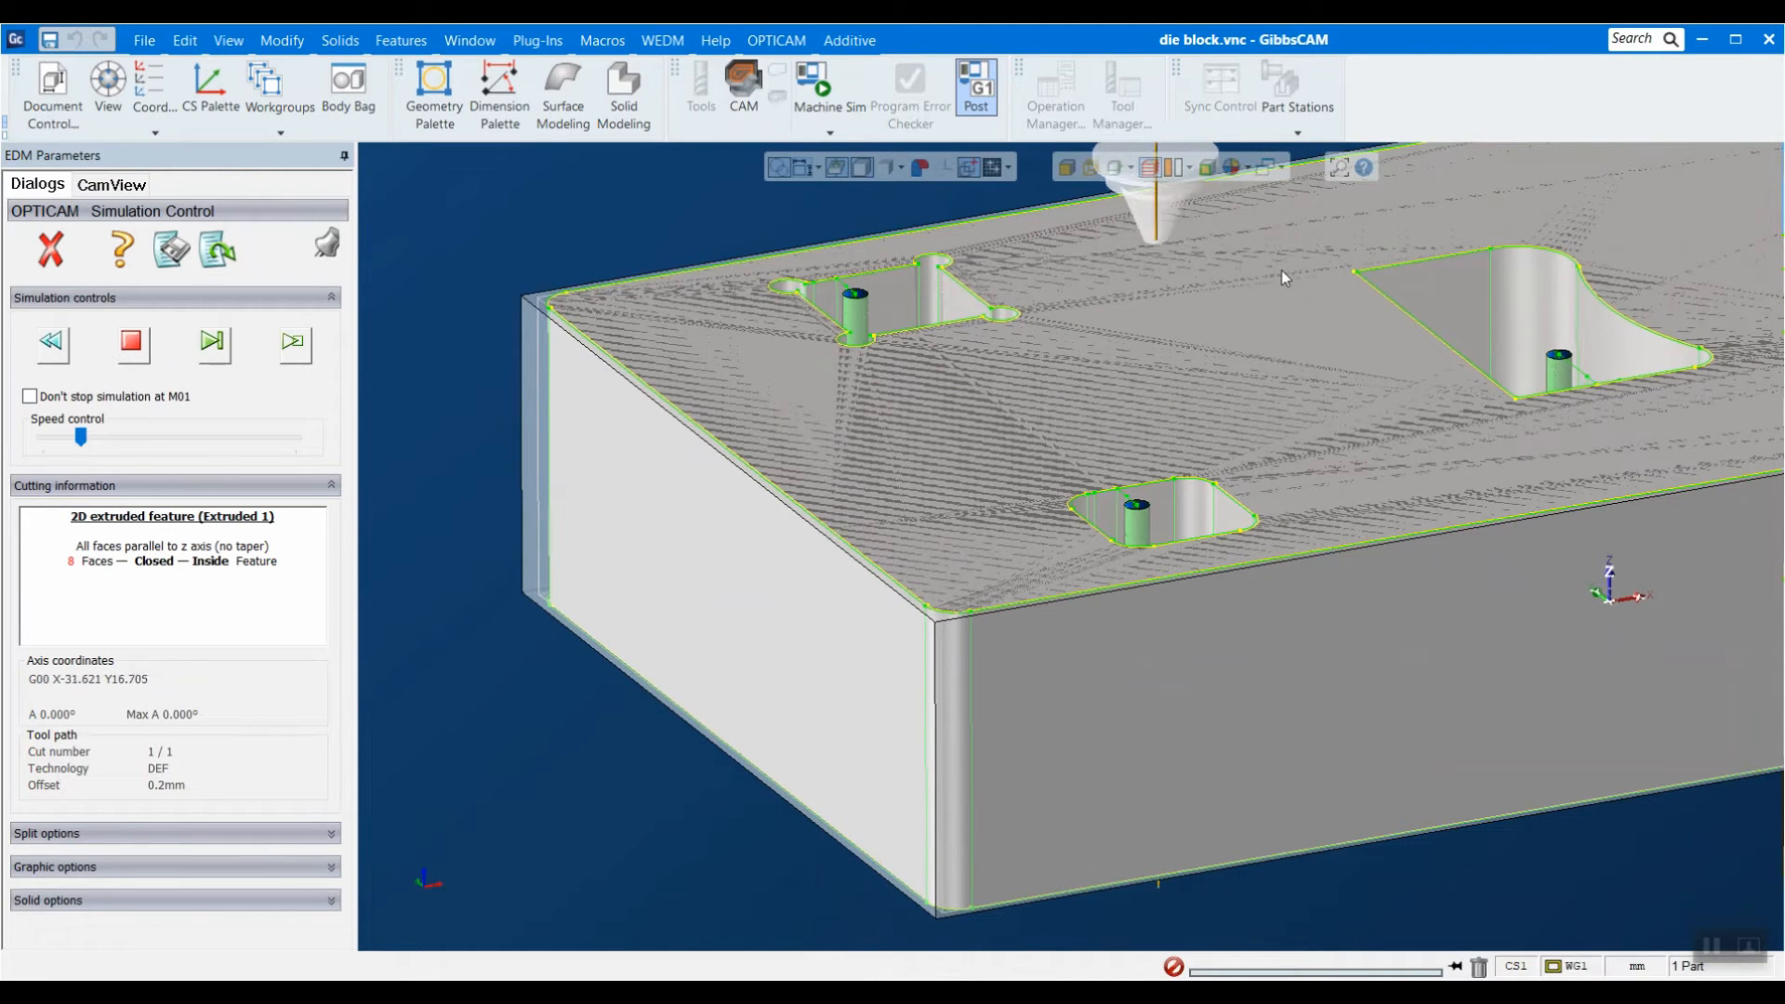
pyautogui.moveTo(81, 437); pyautogui.dragTo(91, 444)
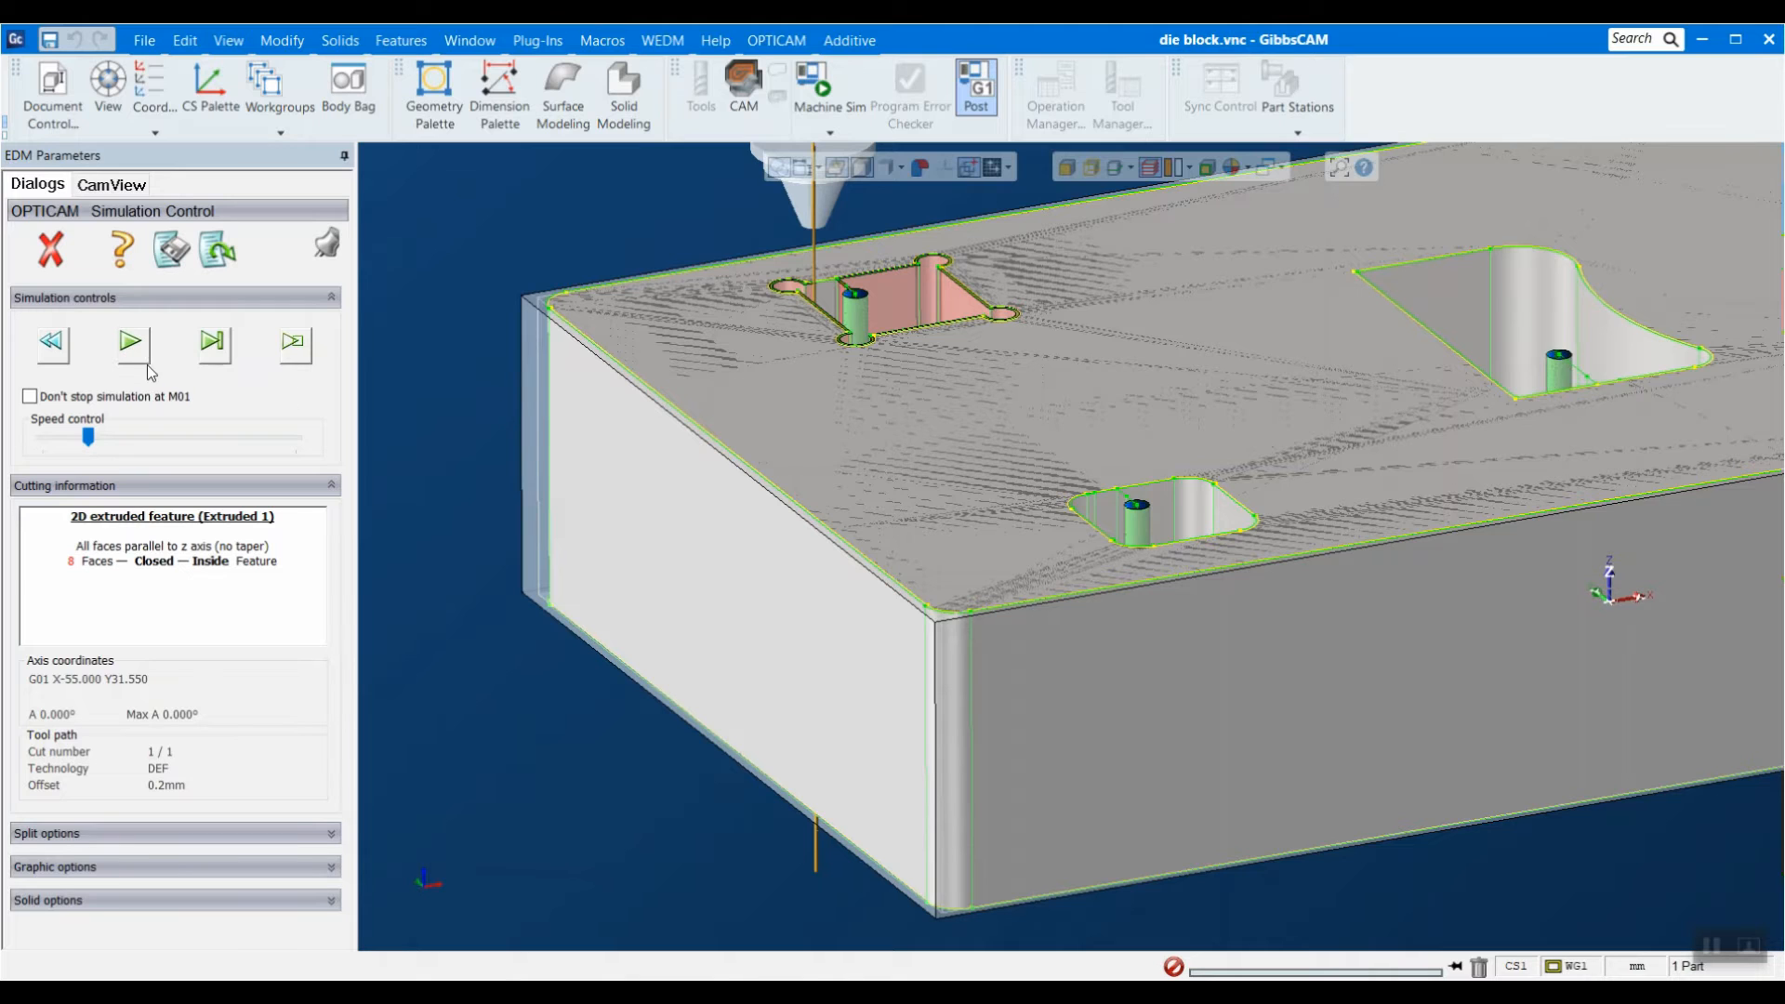
pyautogui.click(131, 341)
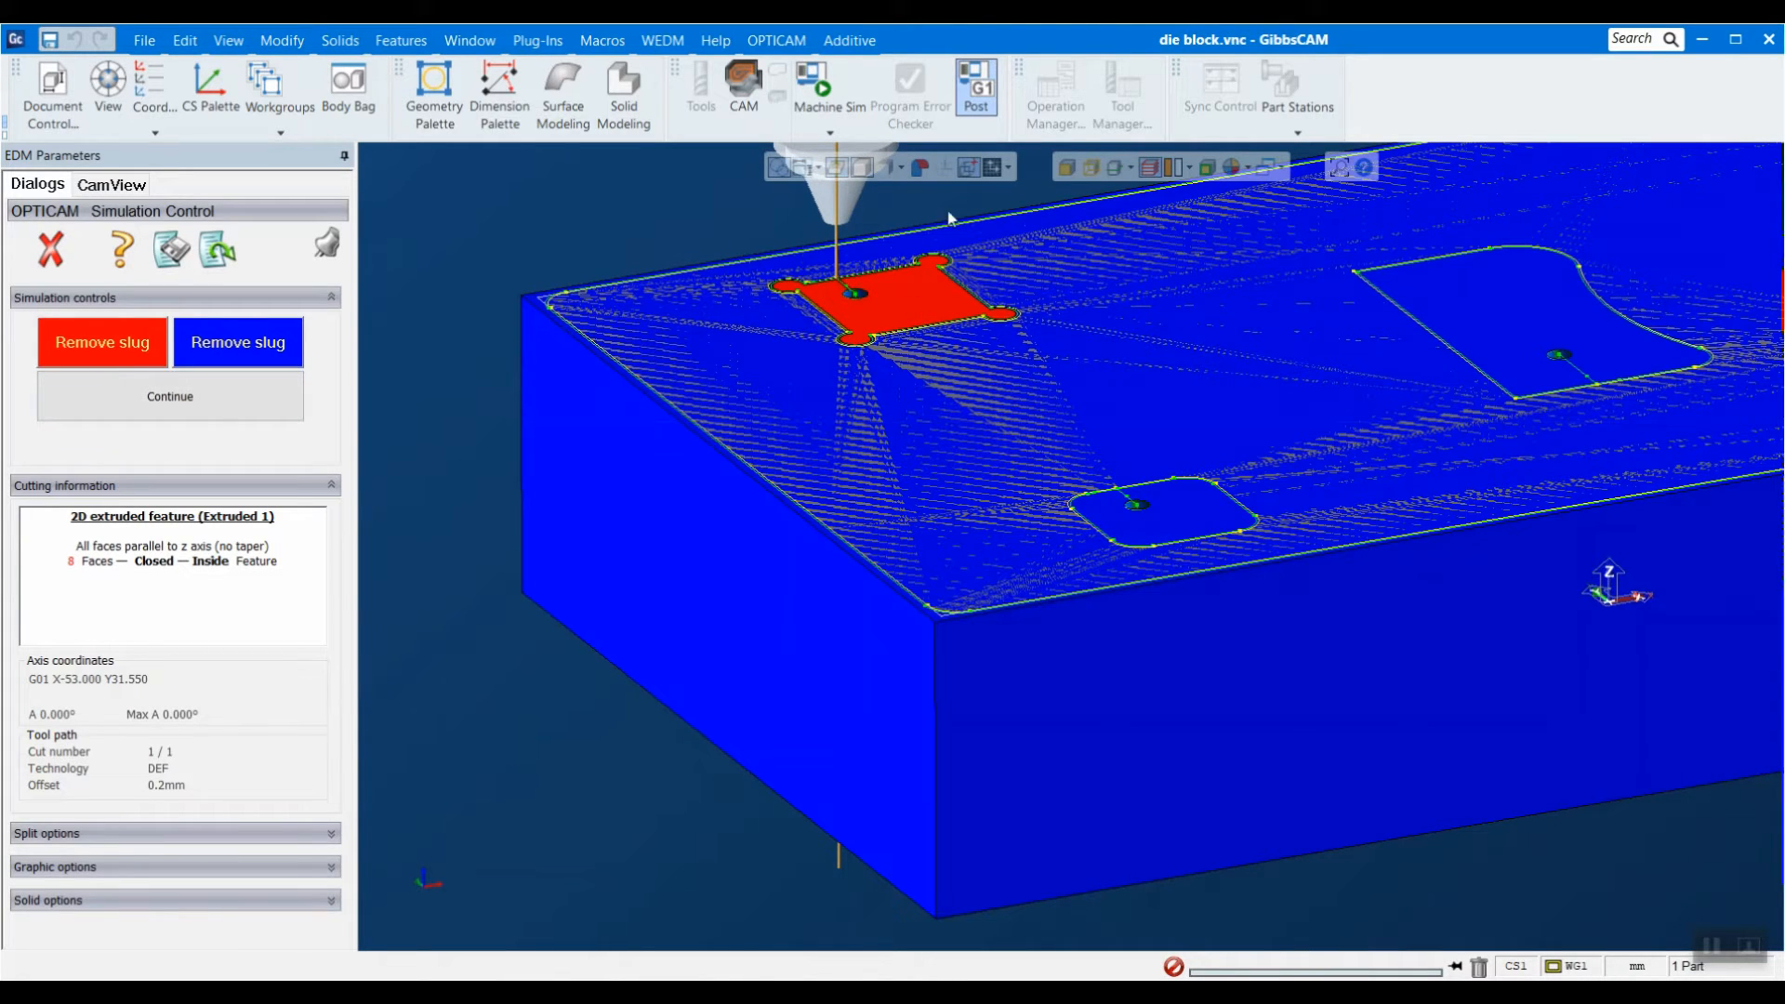
# Remove the red slug from the first pocket and continue the simulation with the second pocket's cut.
pyautogui.click(114, 355)
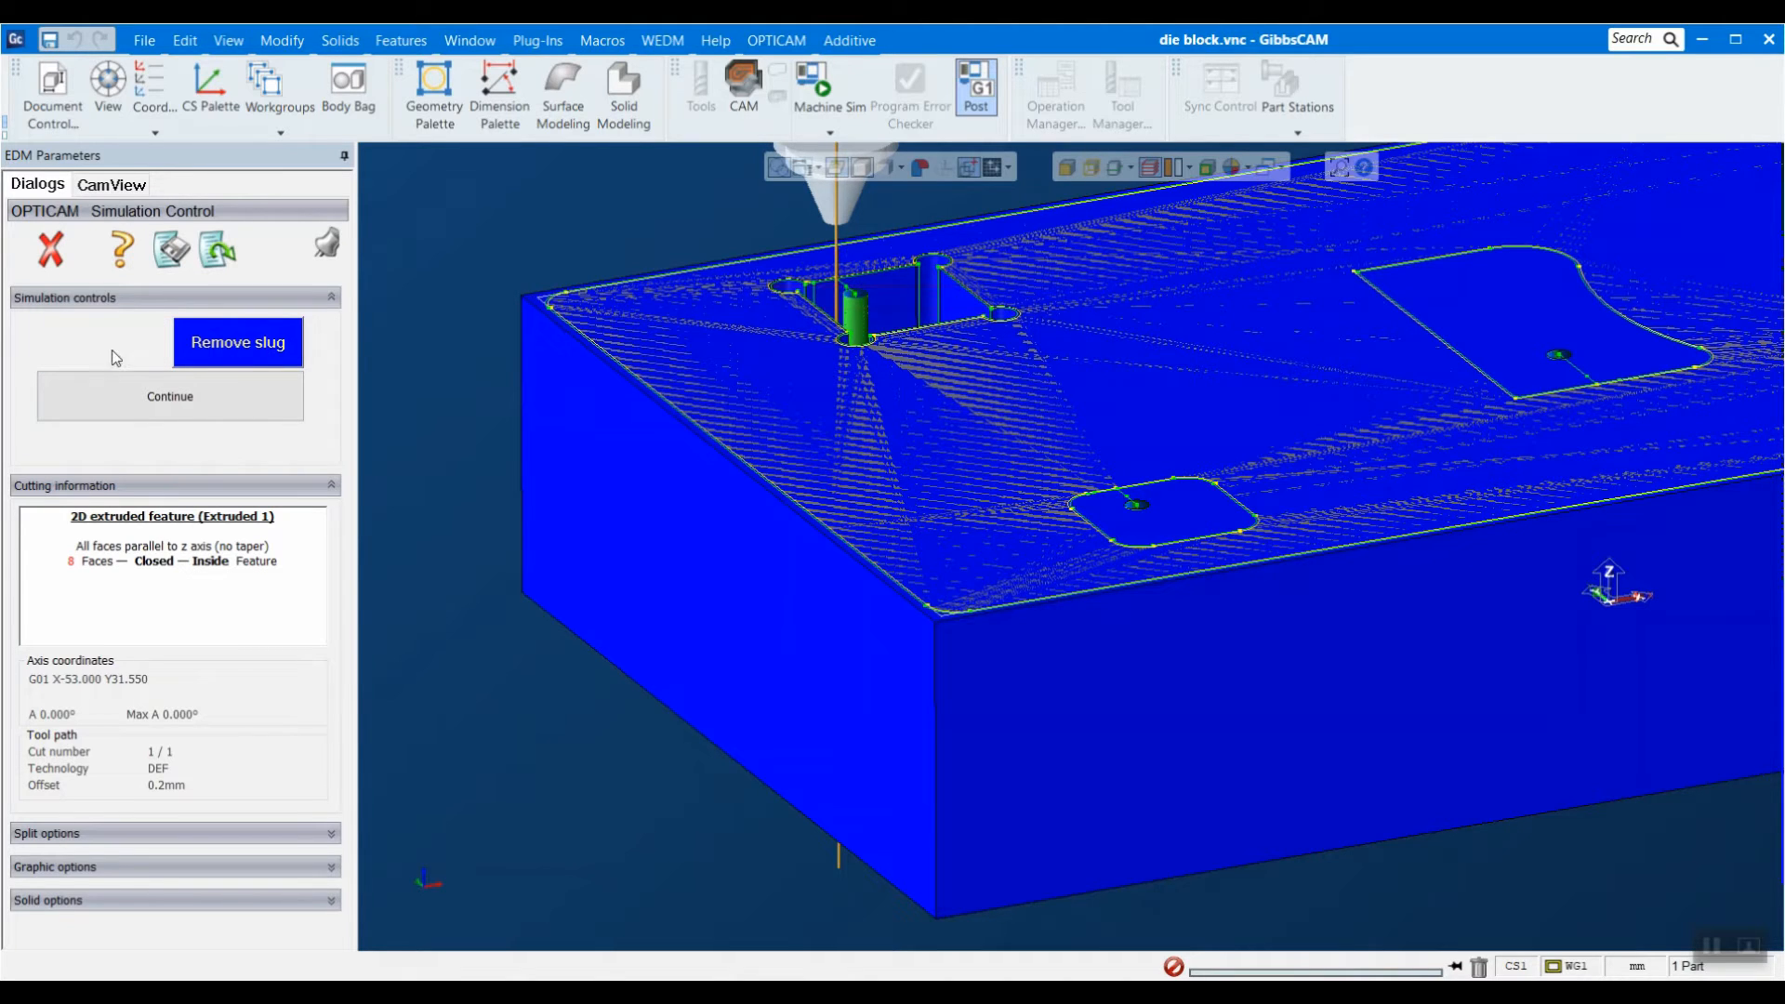
pyautogui.click(158, 398)
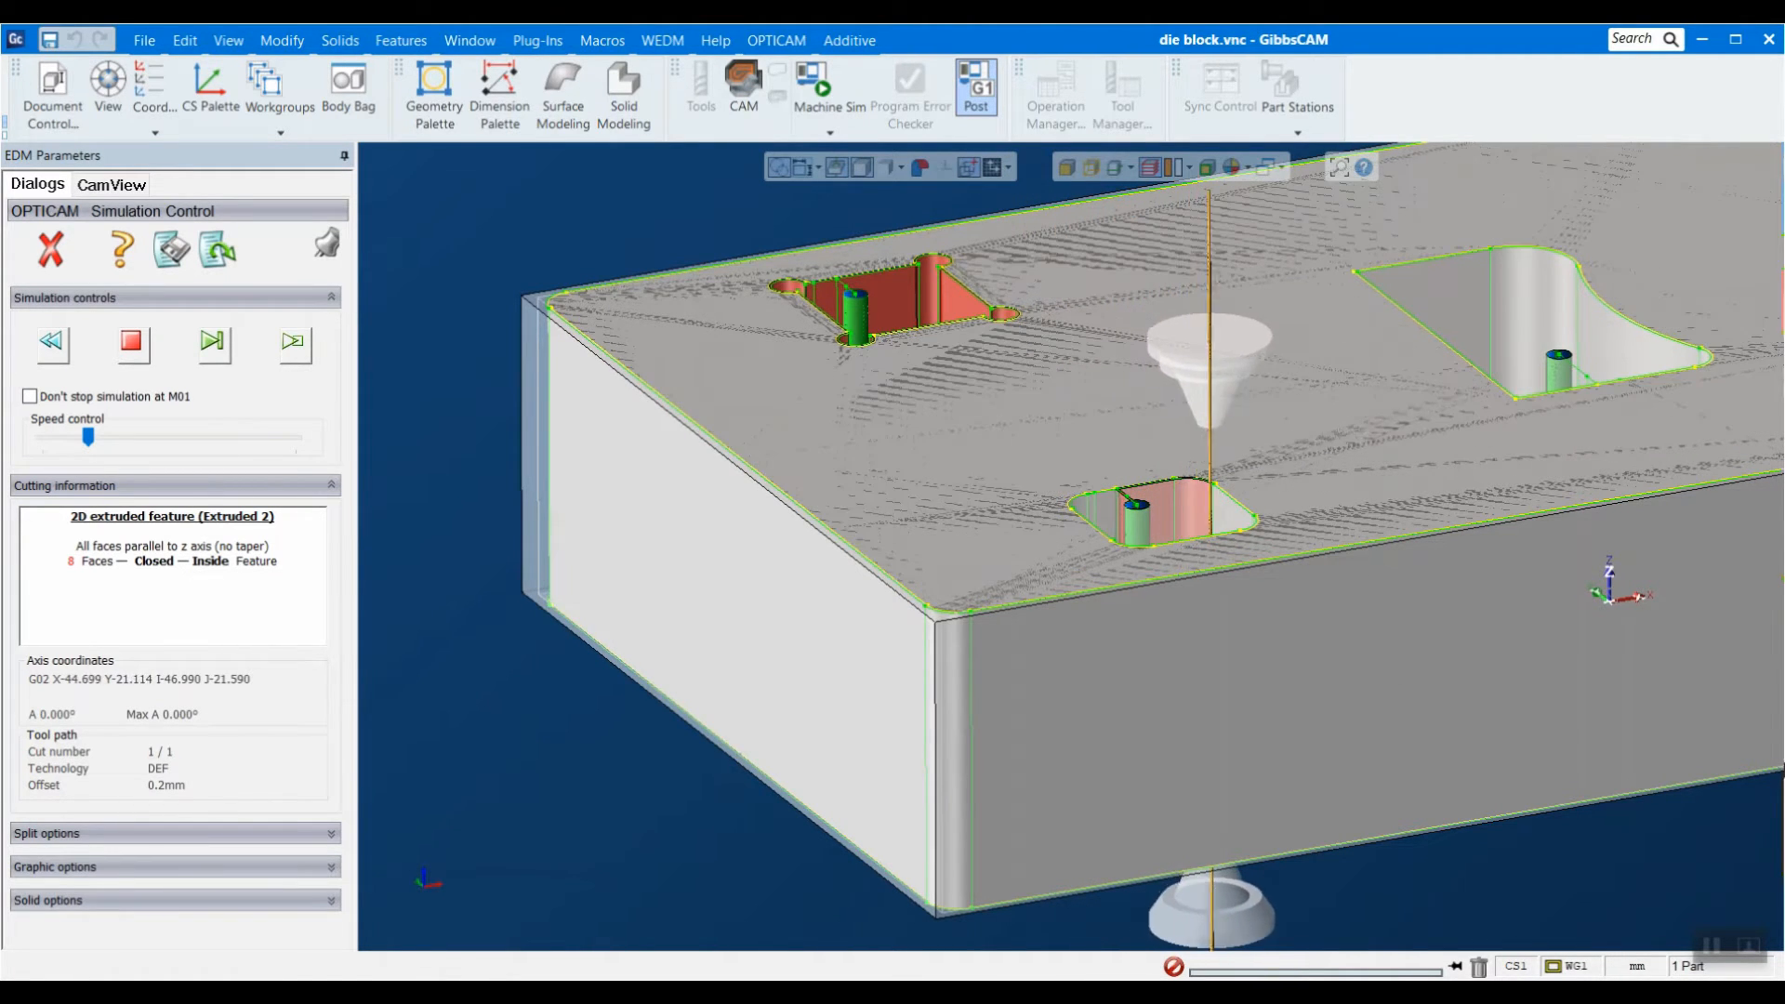
pyautogui.scroll(-3, 1590, 767)
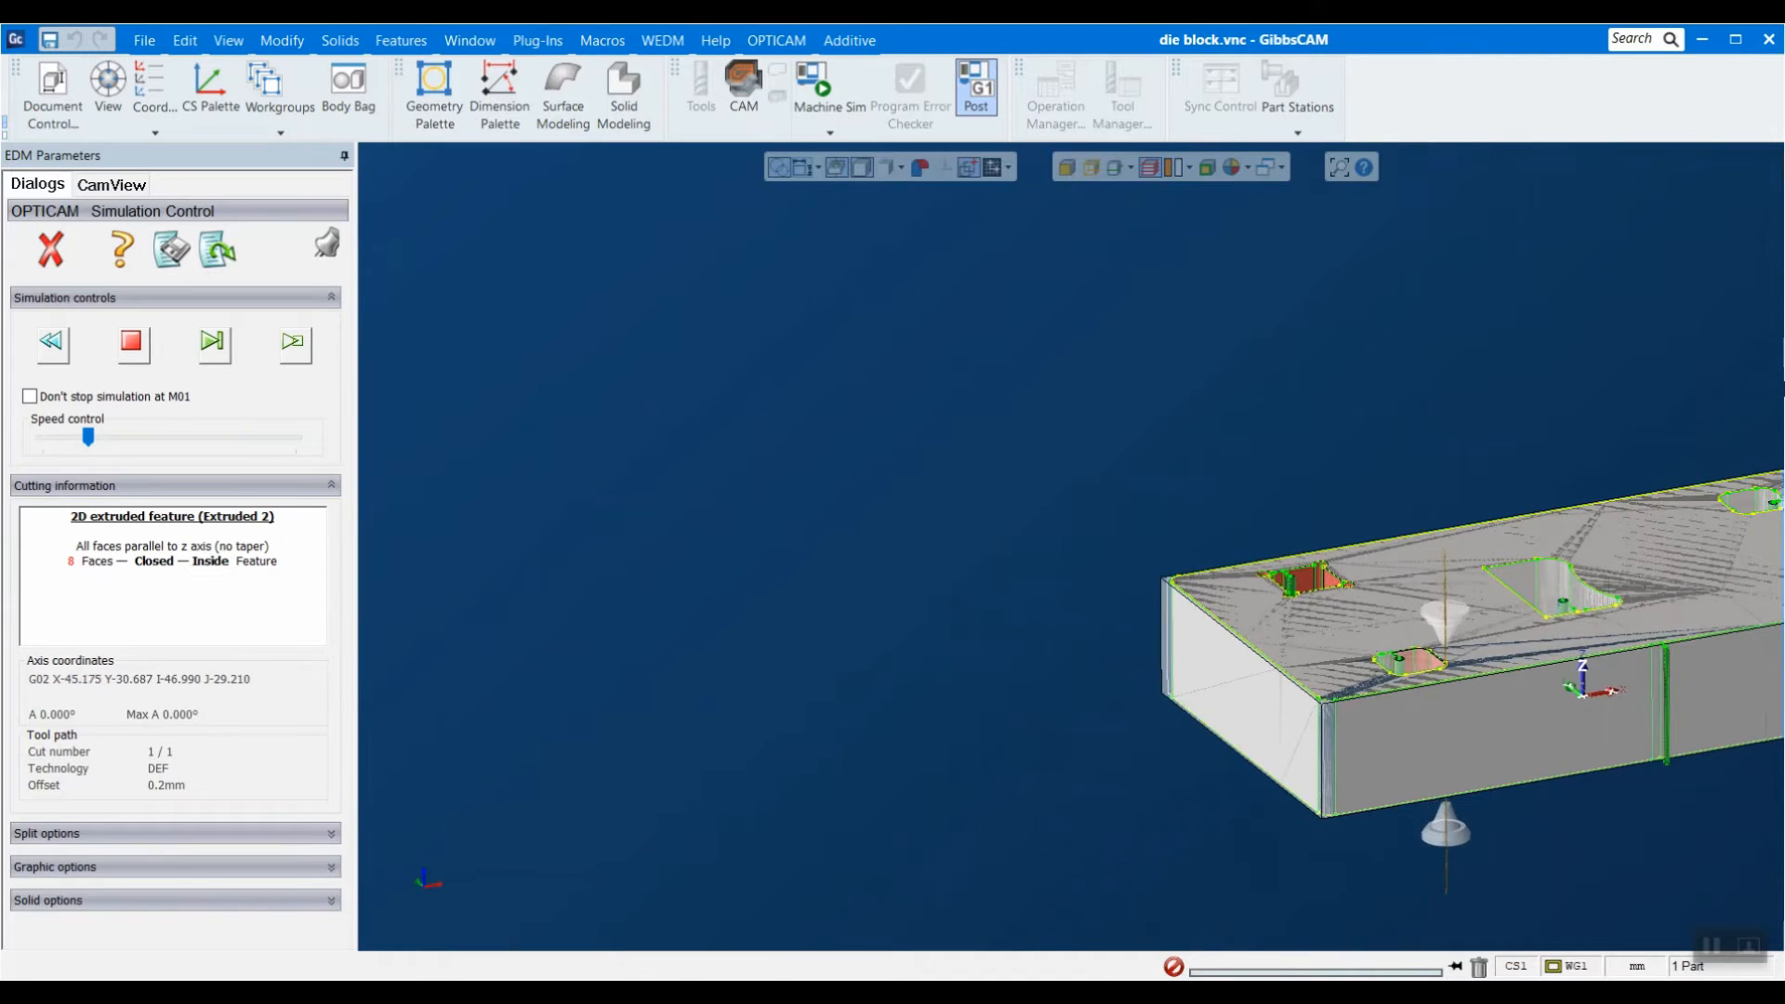
pyautogui.scroll(3, 1494, 554)
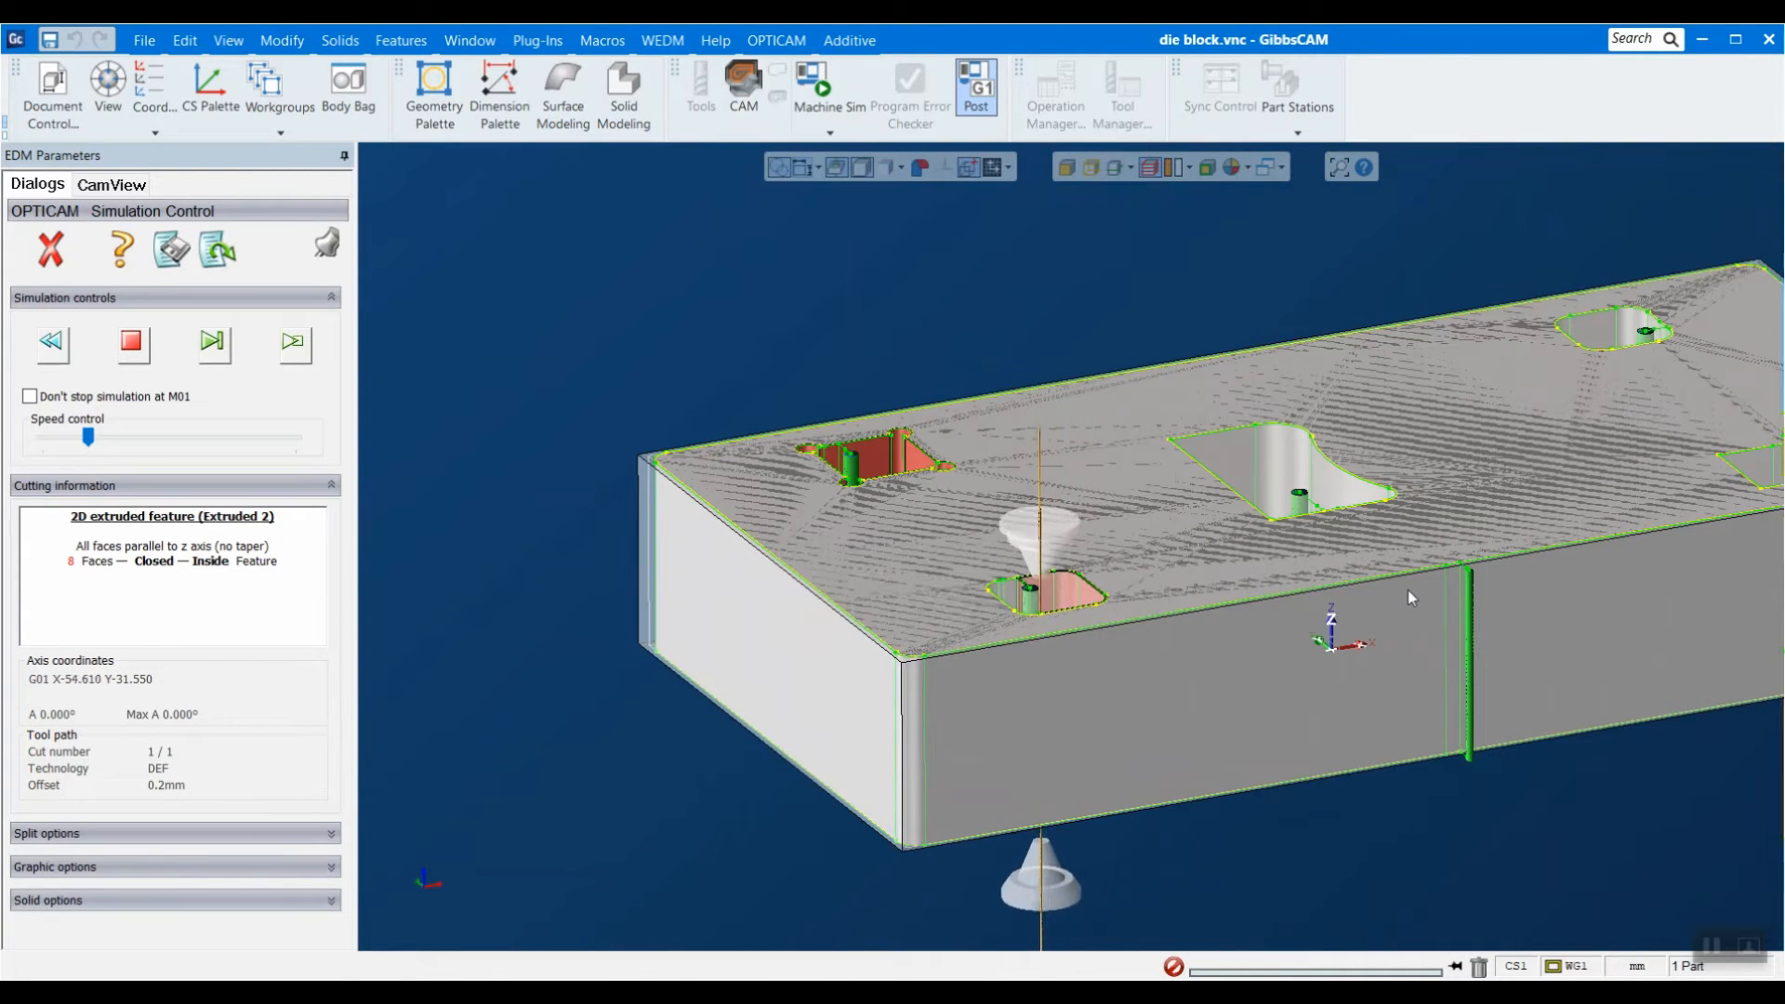
# Raise the simulation speed further and continue past the second pocket's slug stop to the central profile's cut.
pyautogui.moveTo(90, 440); pyautogui.dragTo(108, 446)
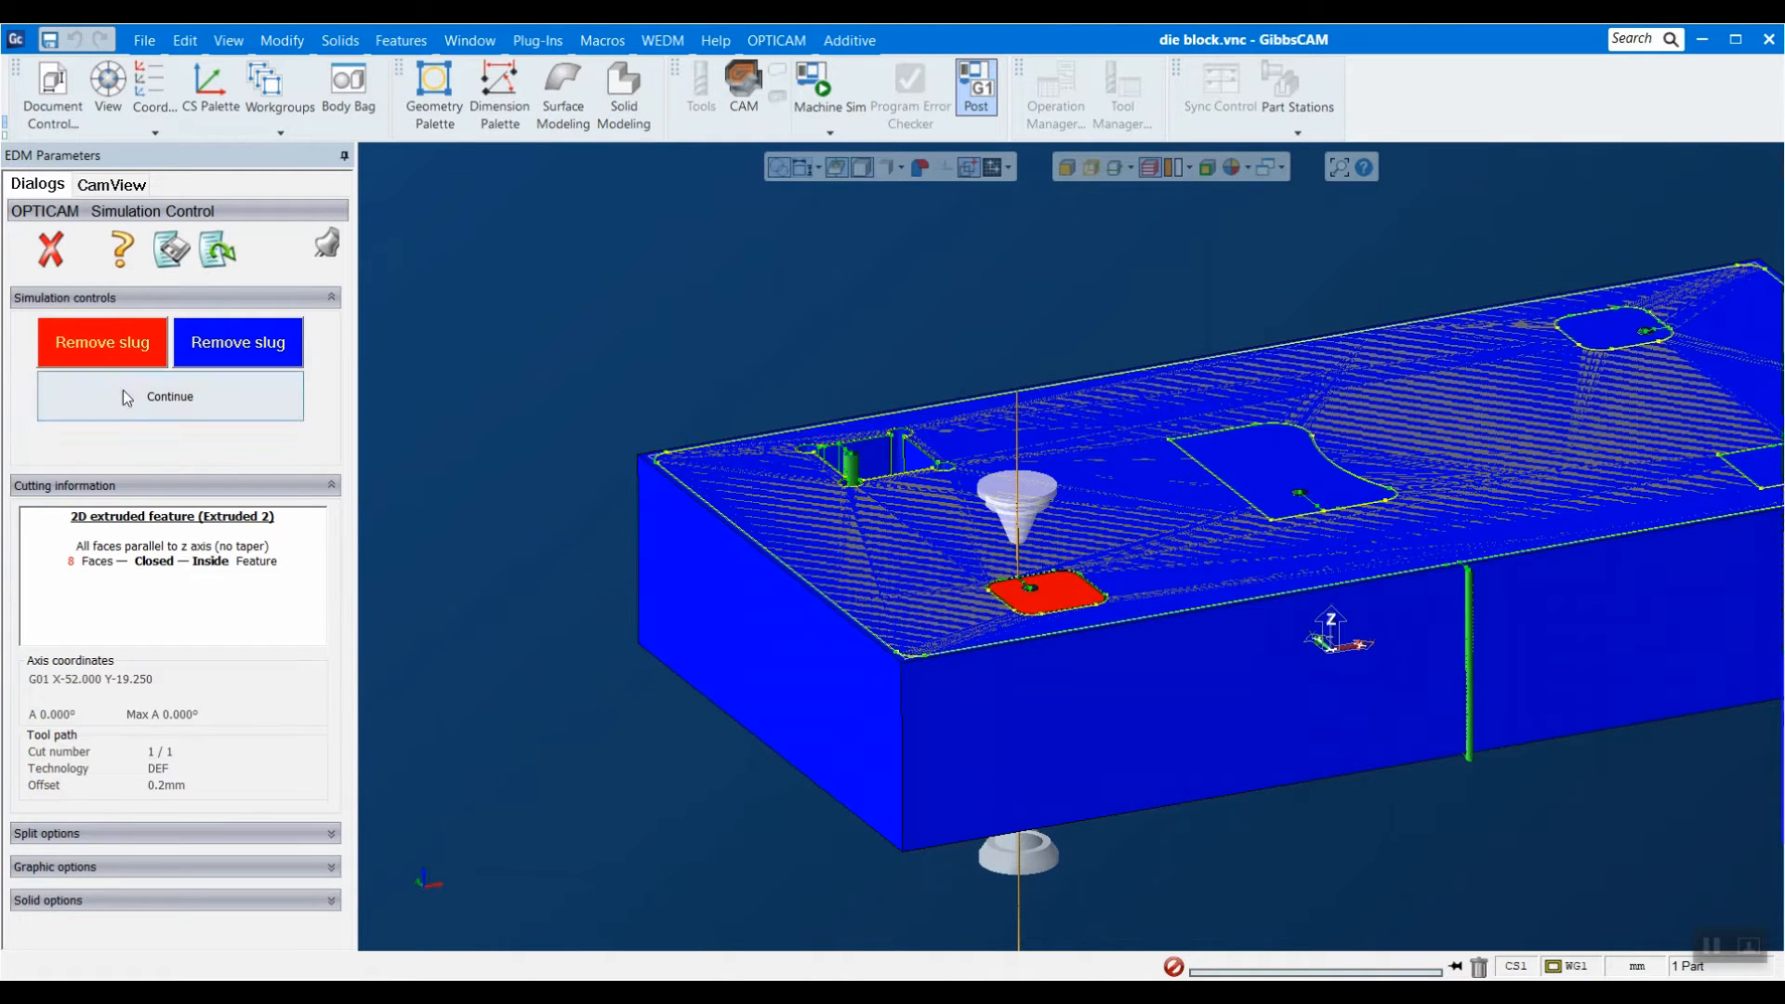
pyautogui.click(149, 404)
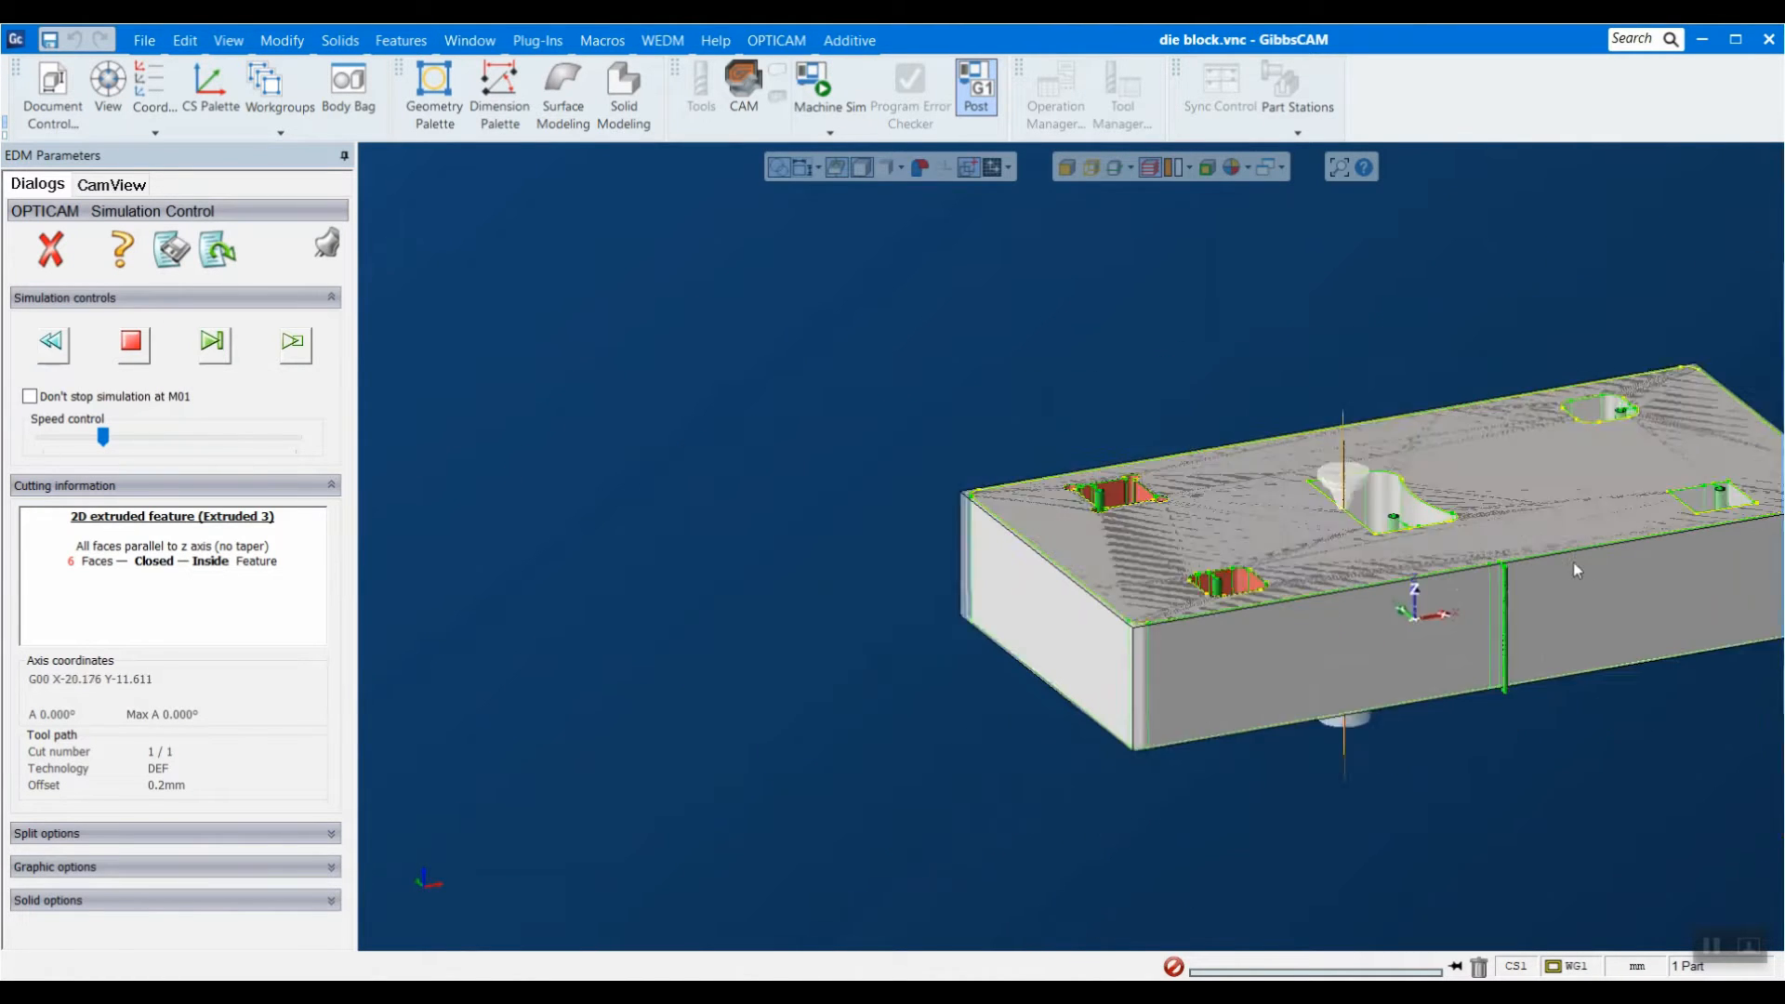
pyautogui.scroll(-1, 1573, 561)
pyautogui.scroll(2, 1357, 558)
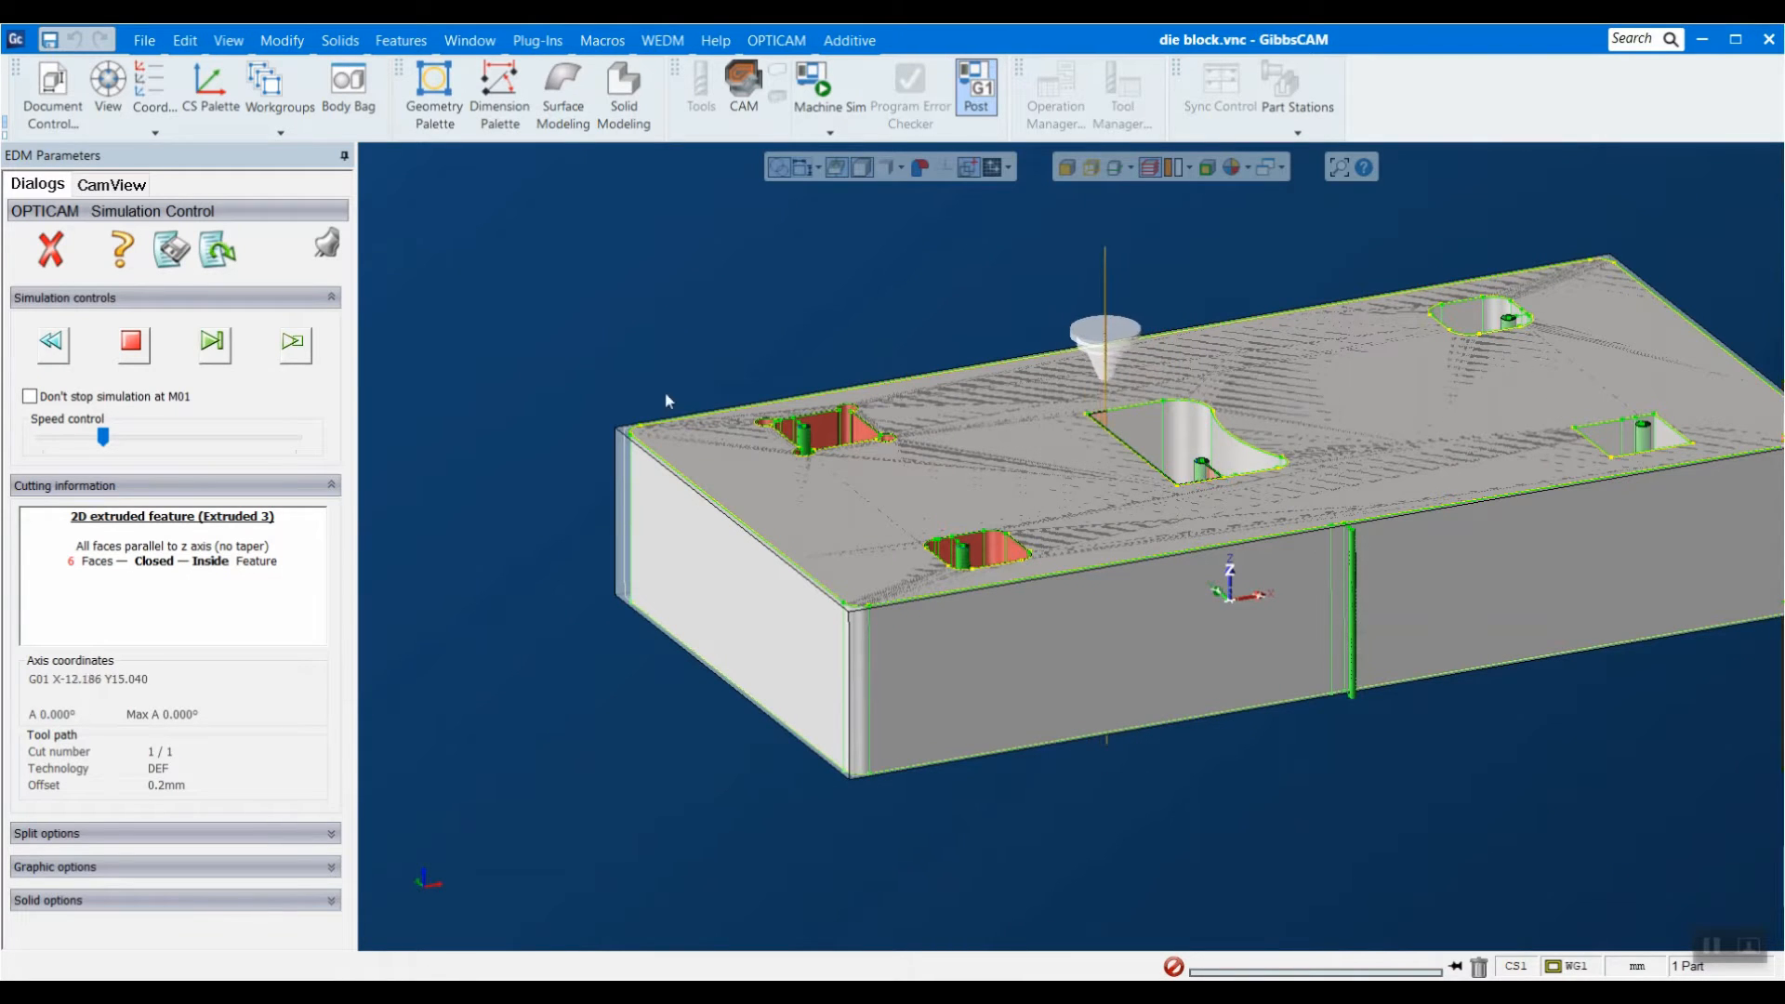
# Raise the simulation speed slightly and continue past the central profile's slug stop to the fourth pocket's cut.
pyautogui.moveTo(103, 437); pyautogui.dragTo(113, 438)
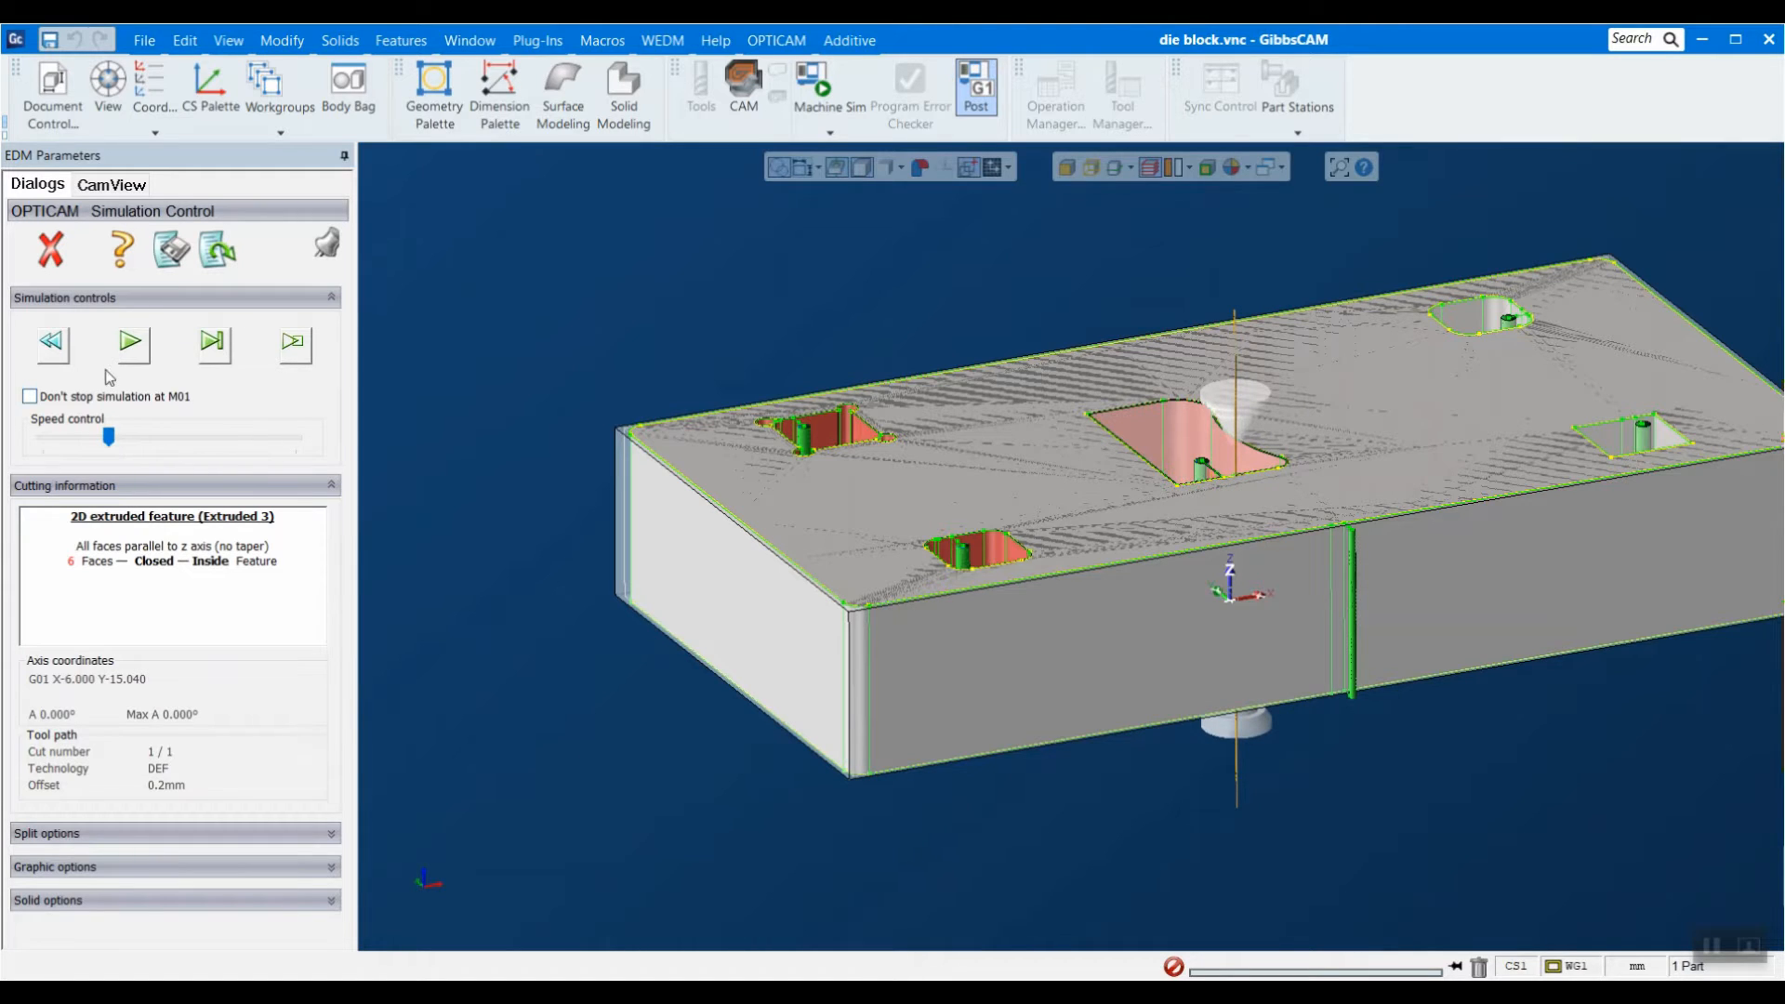
pyautogui.click(129, 354)
pyautogui.click(145, 399)
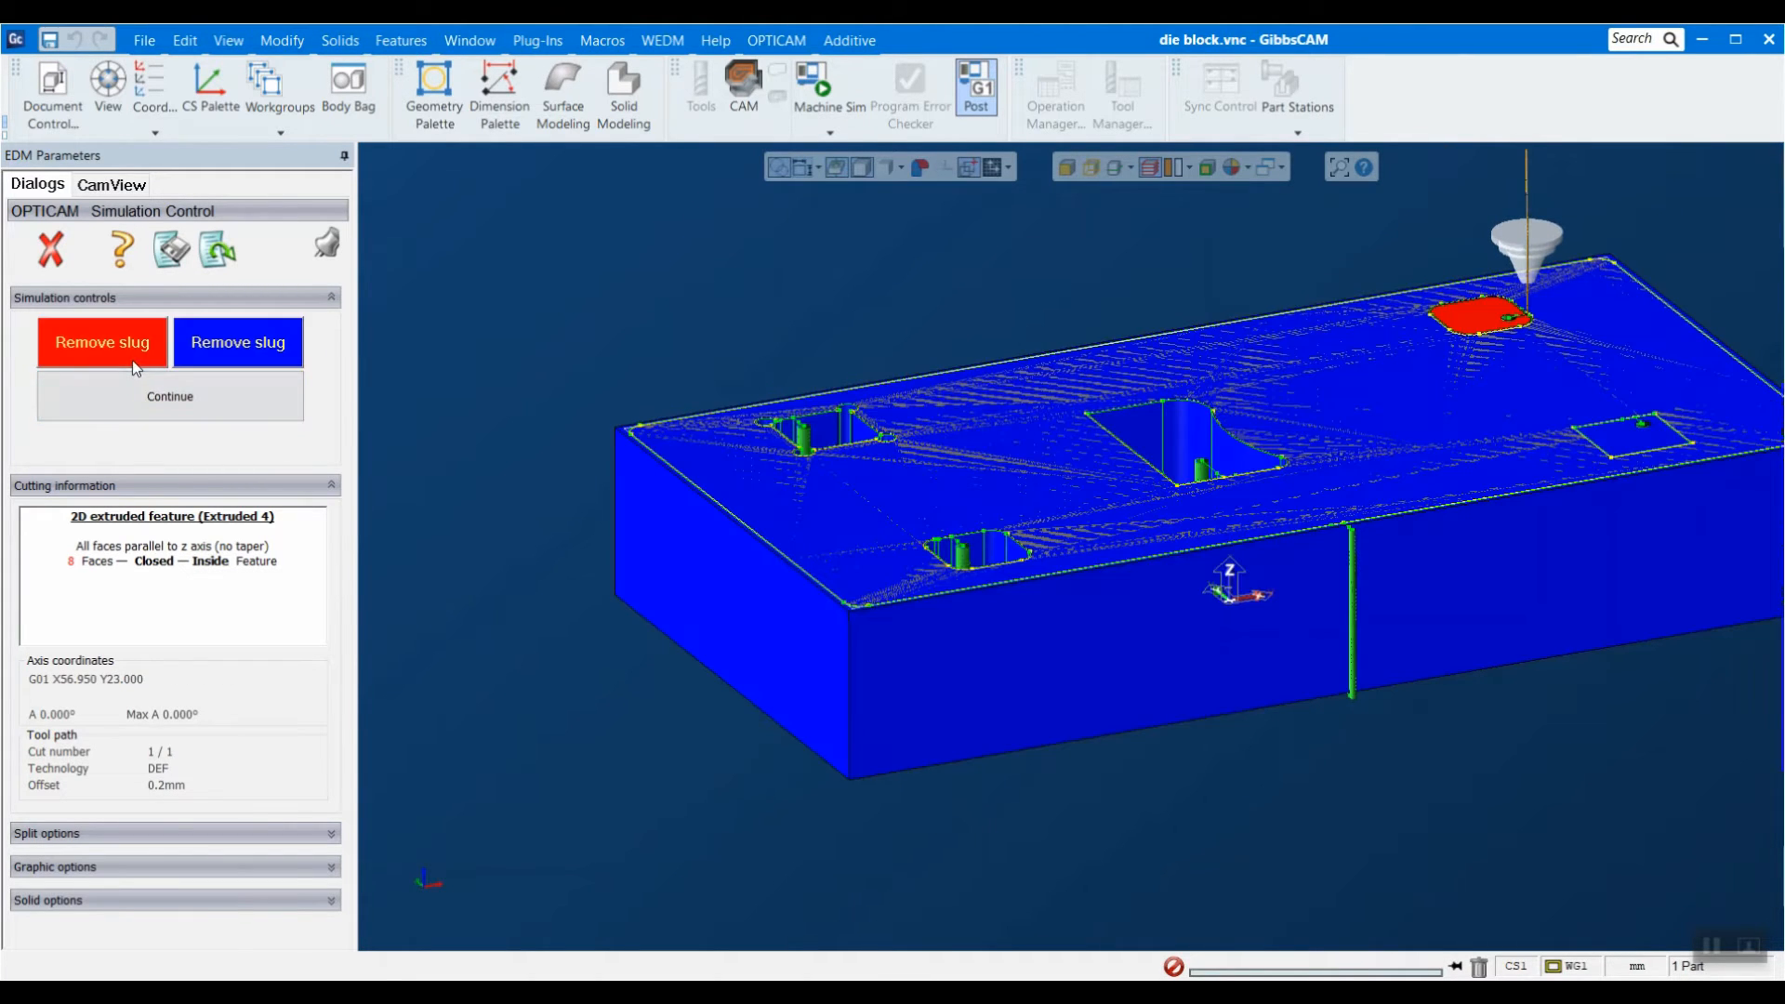
# Remove the red slugs from the fourth and fifth pockets and continue the simulation to the block's outer profile cut.
pyautogui.click(138, 354)
pyautogui.click(137, 406)
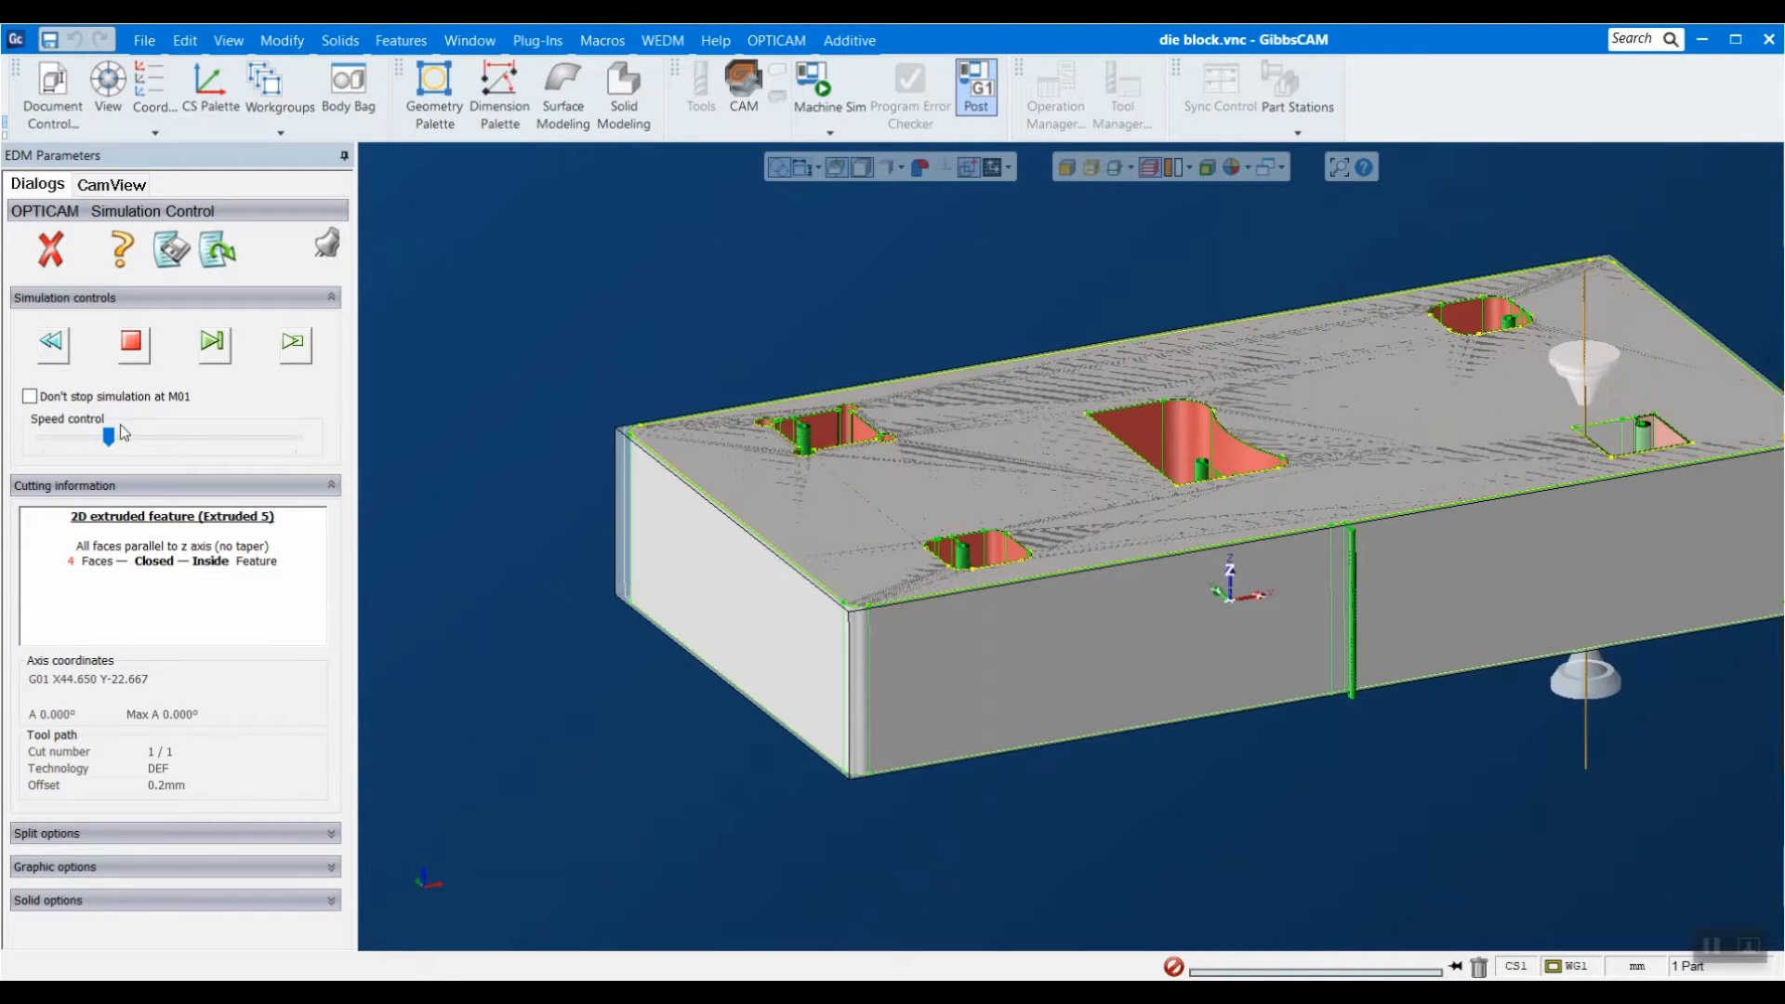
pyautogui.click(103, 344)
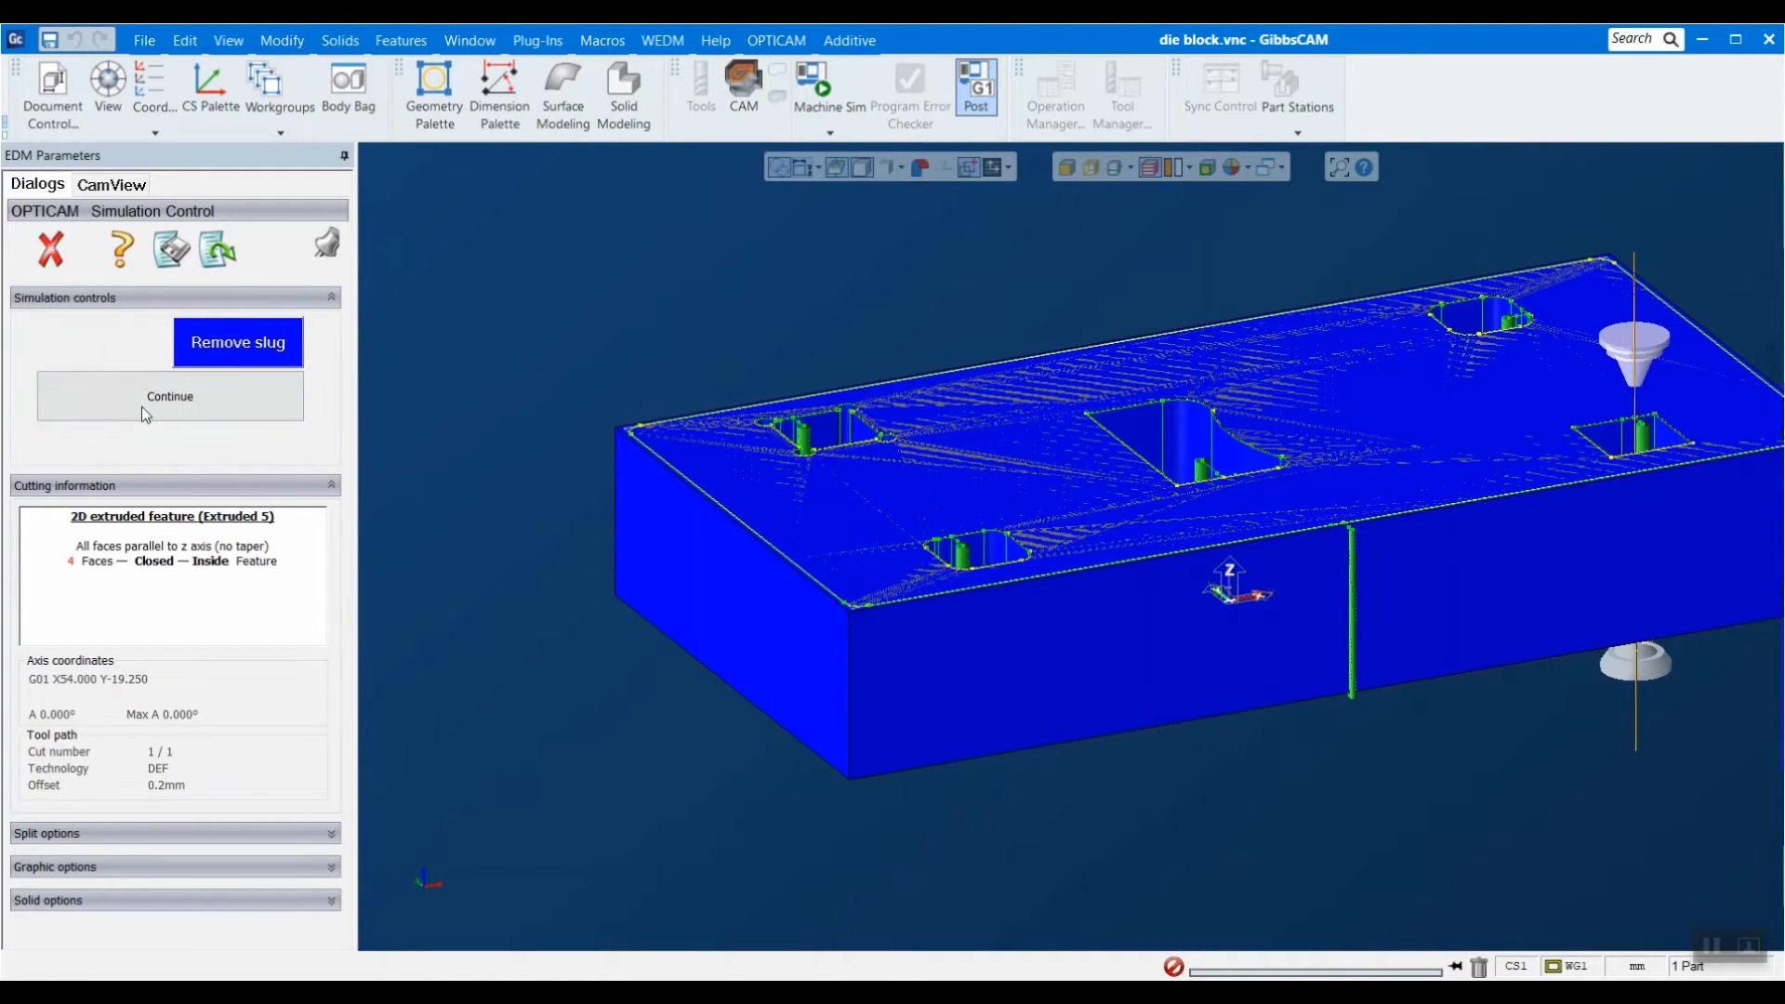
pyautogui.click(143, 409)
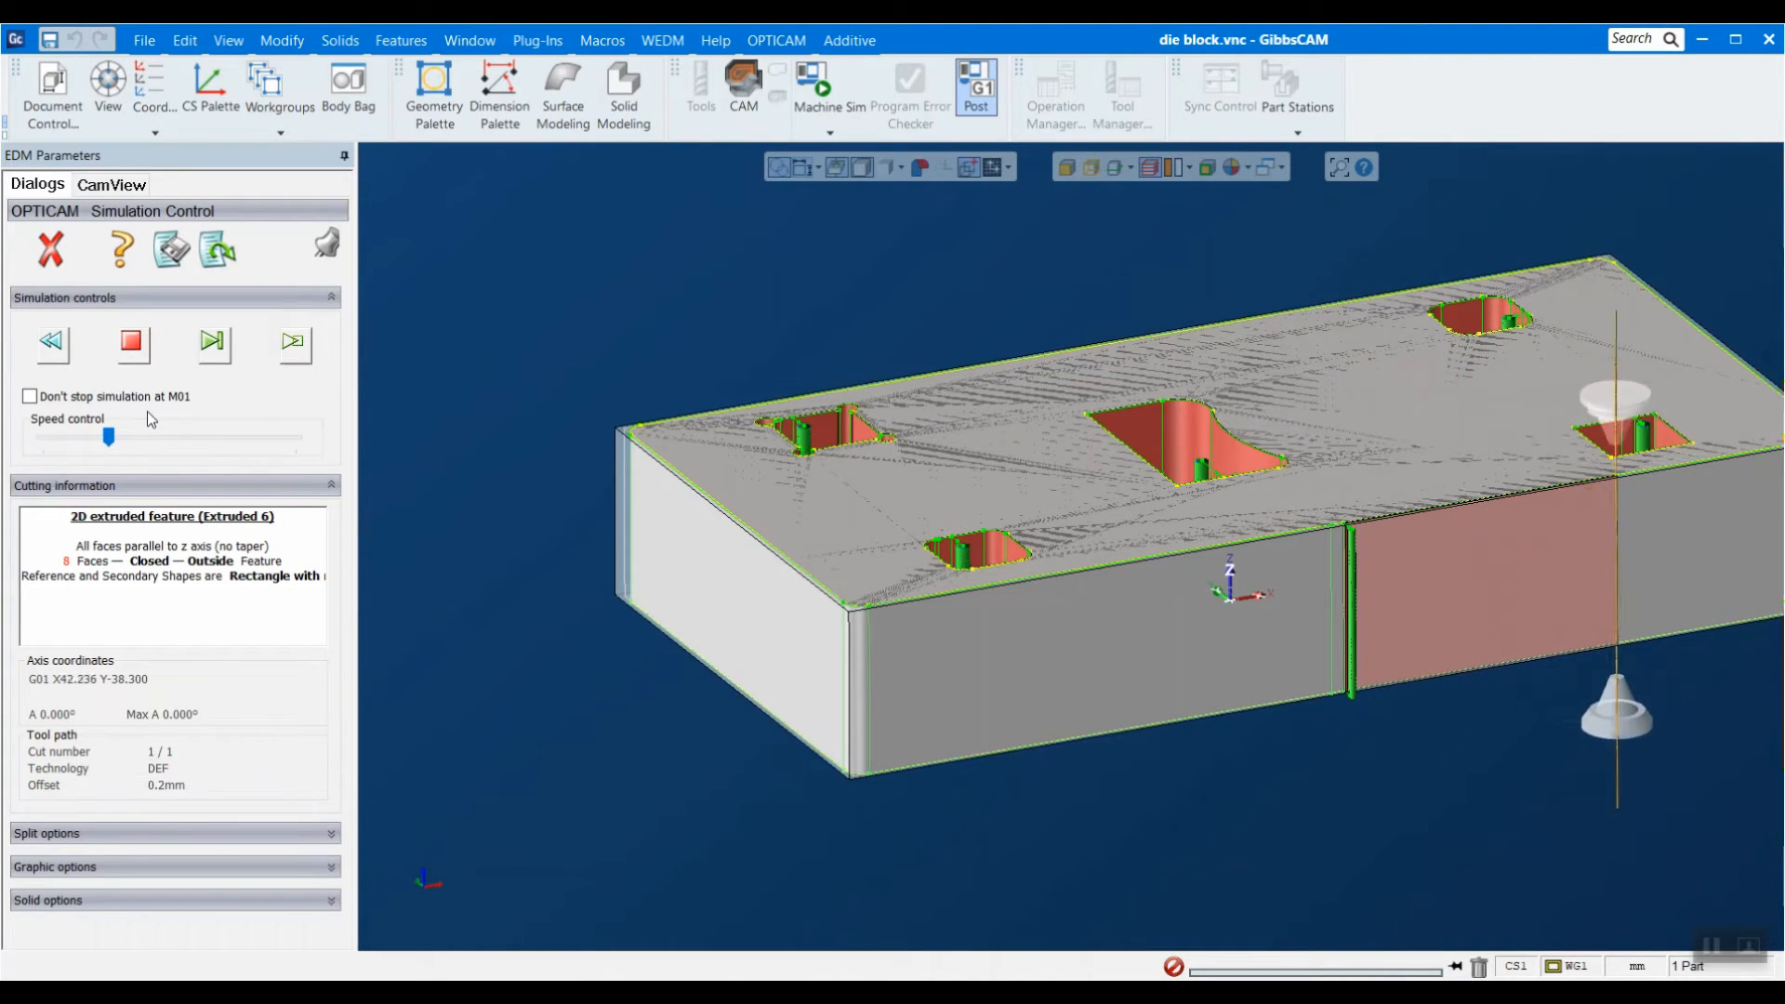
# Raise the simulation speed further, run the outer profile's cut past its stops to the end, and close the simulation.
pyautogui.moveTo(108, 436); pyautogui.dragTo(155, 449)
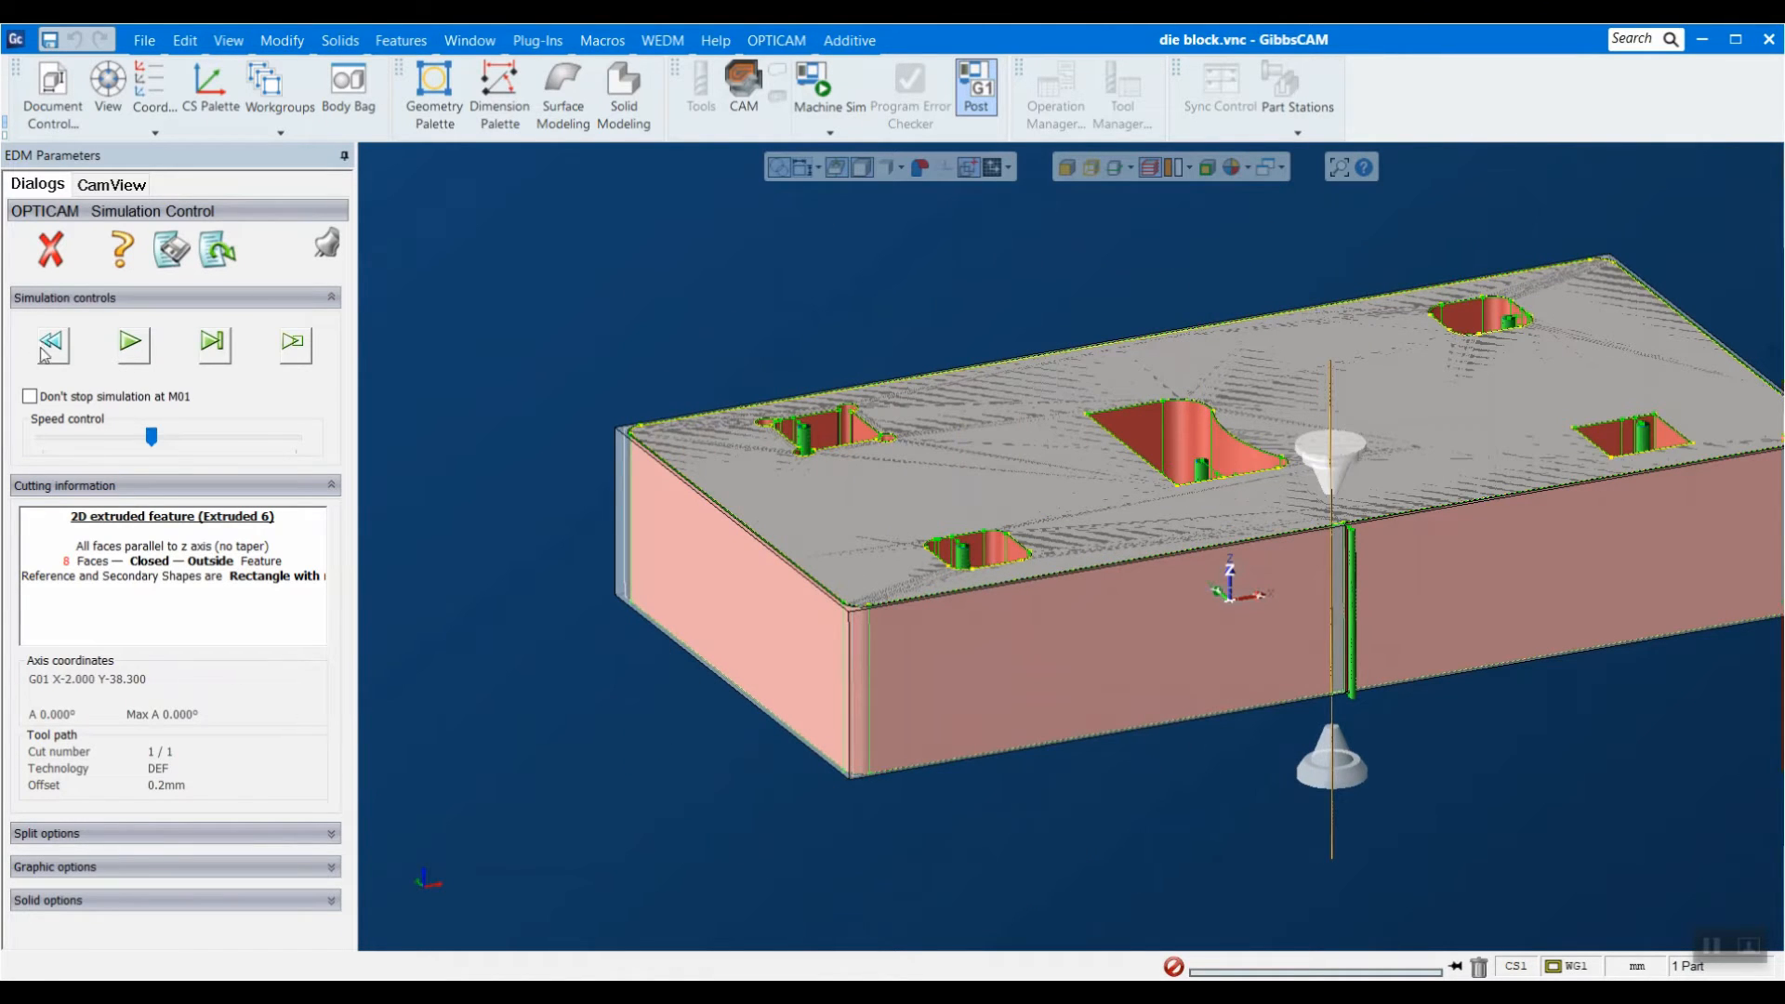
pyautogui.click(119, 355)
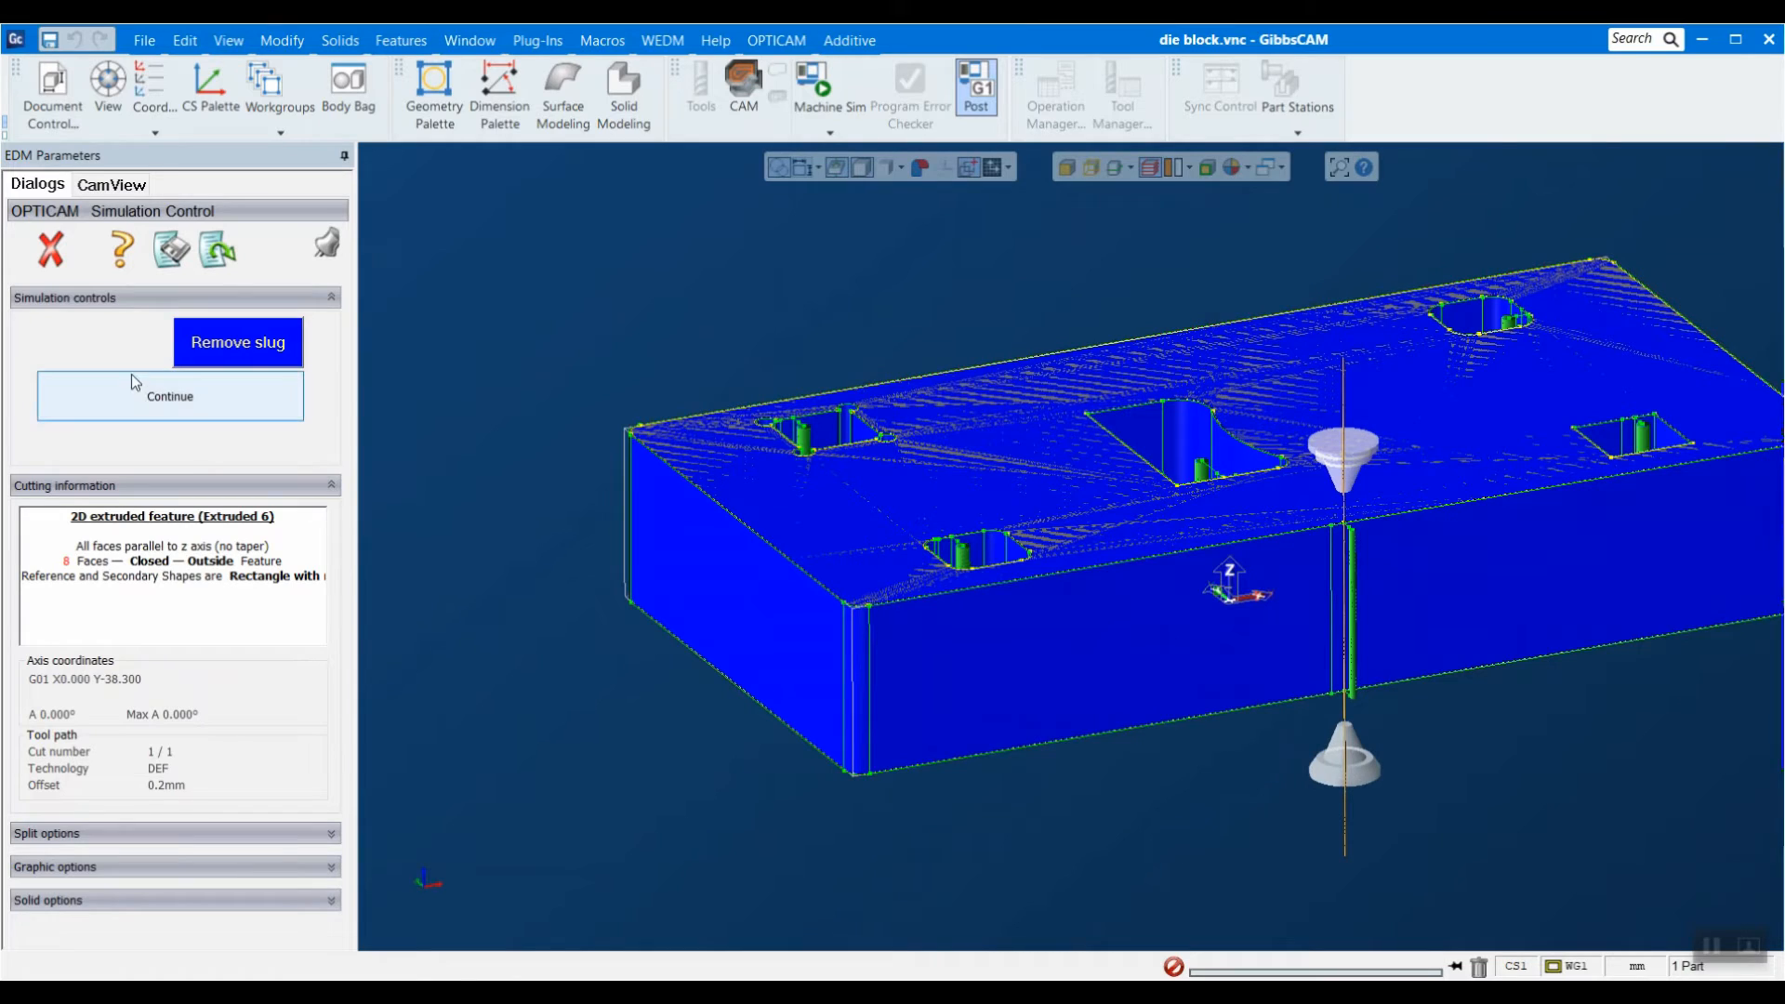
pyautogui.click(164, 413)
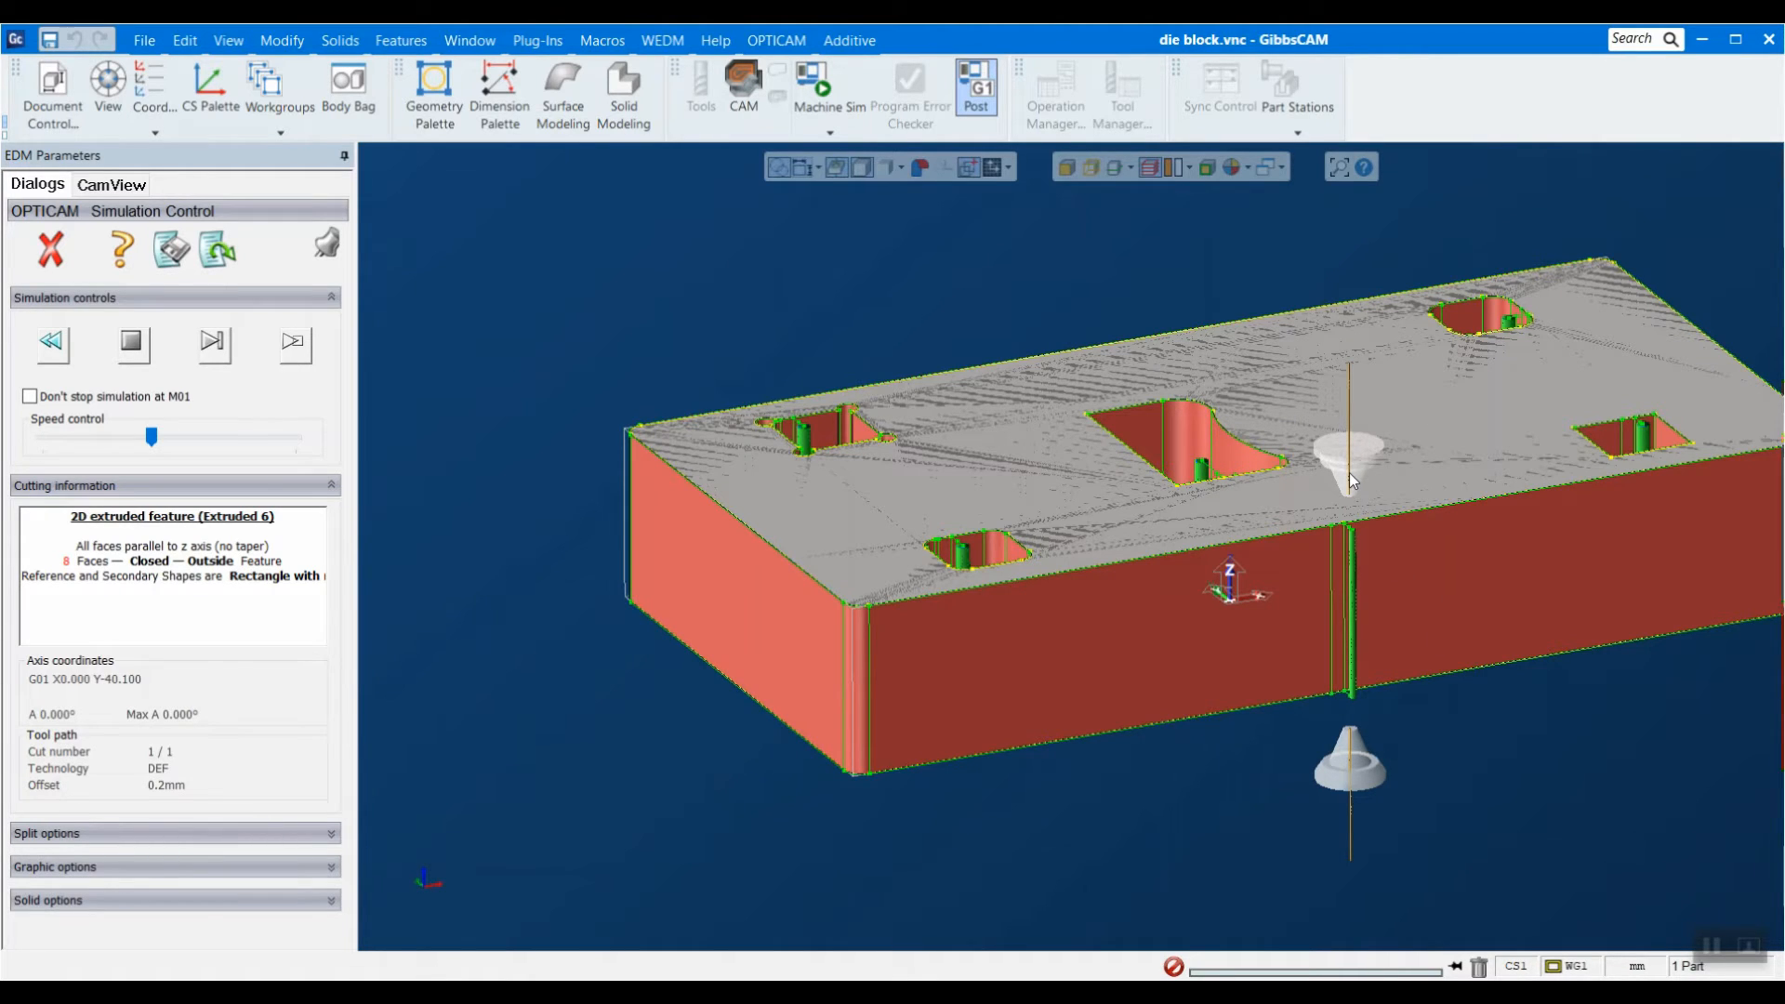
pyautogui.click(56, 253)
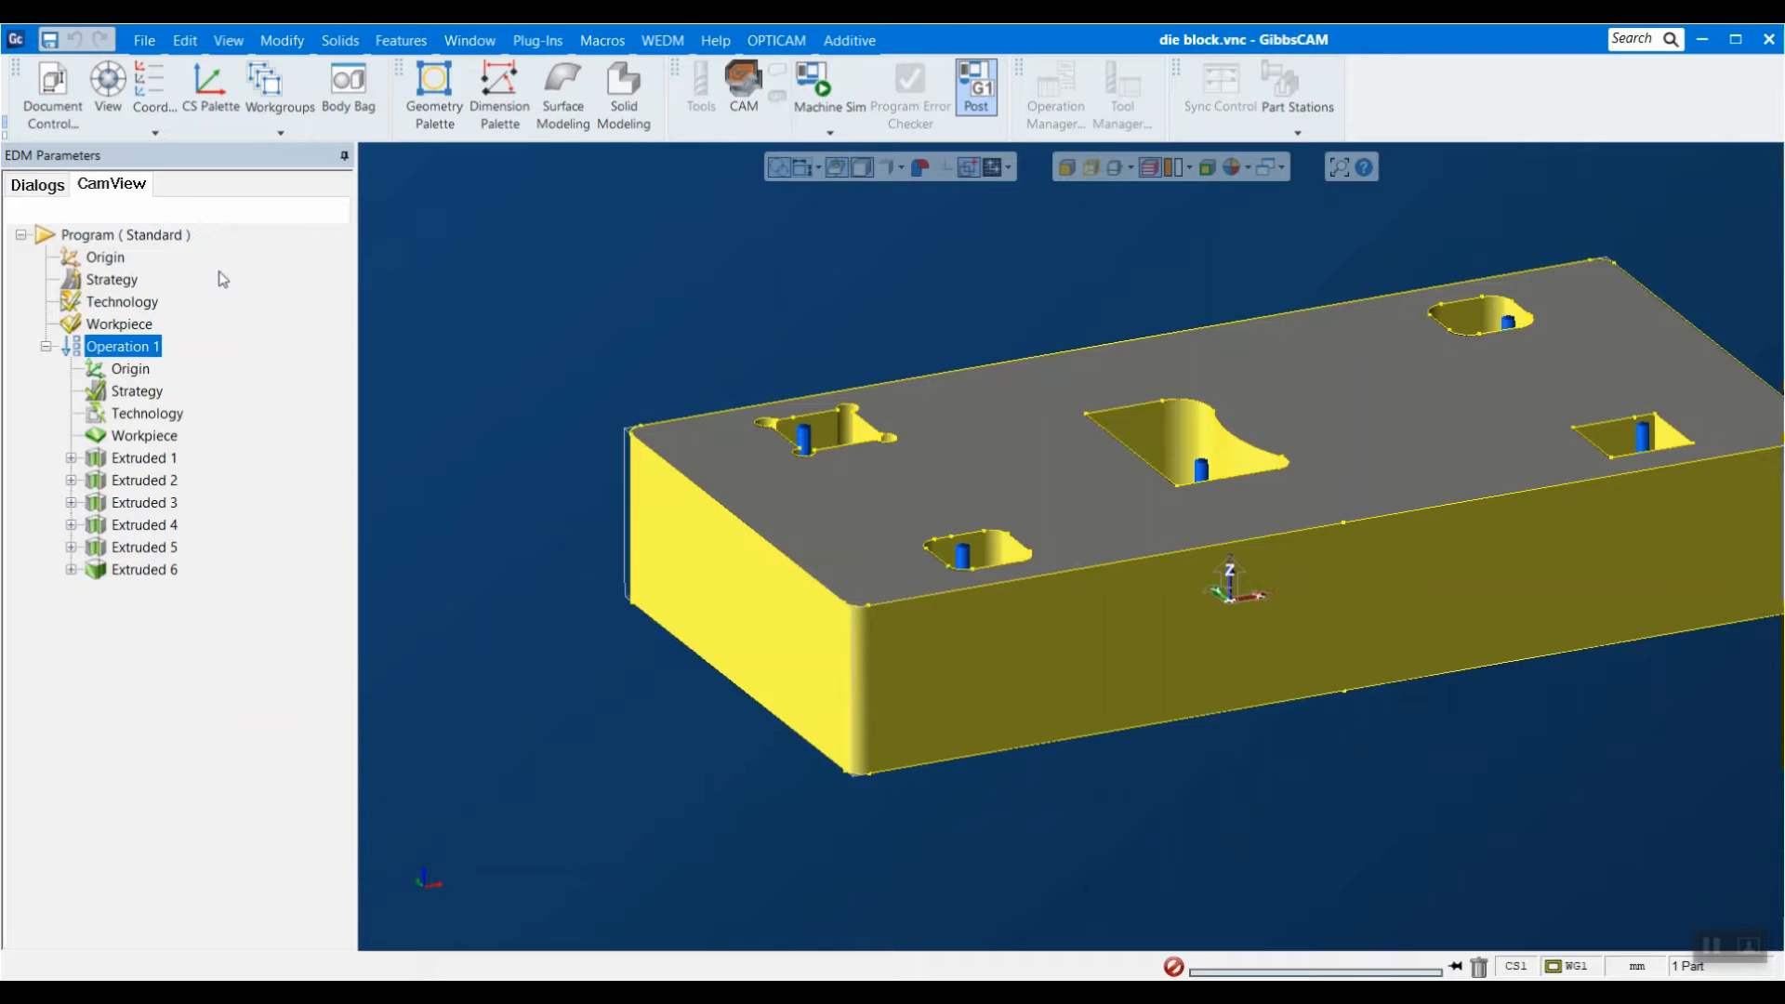
# Try placing the program origin on different lower and upper vertices of the block's front rounded corner.
pyautogui.doubleClick(110, 257)
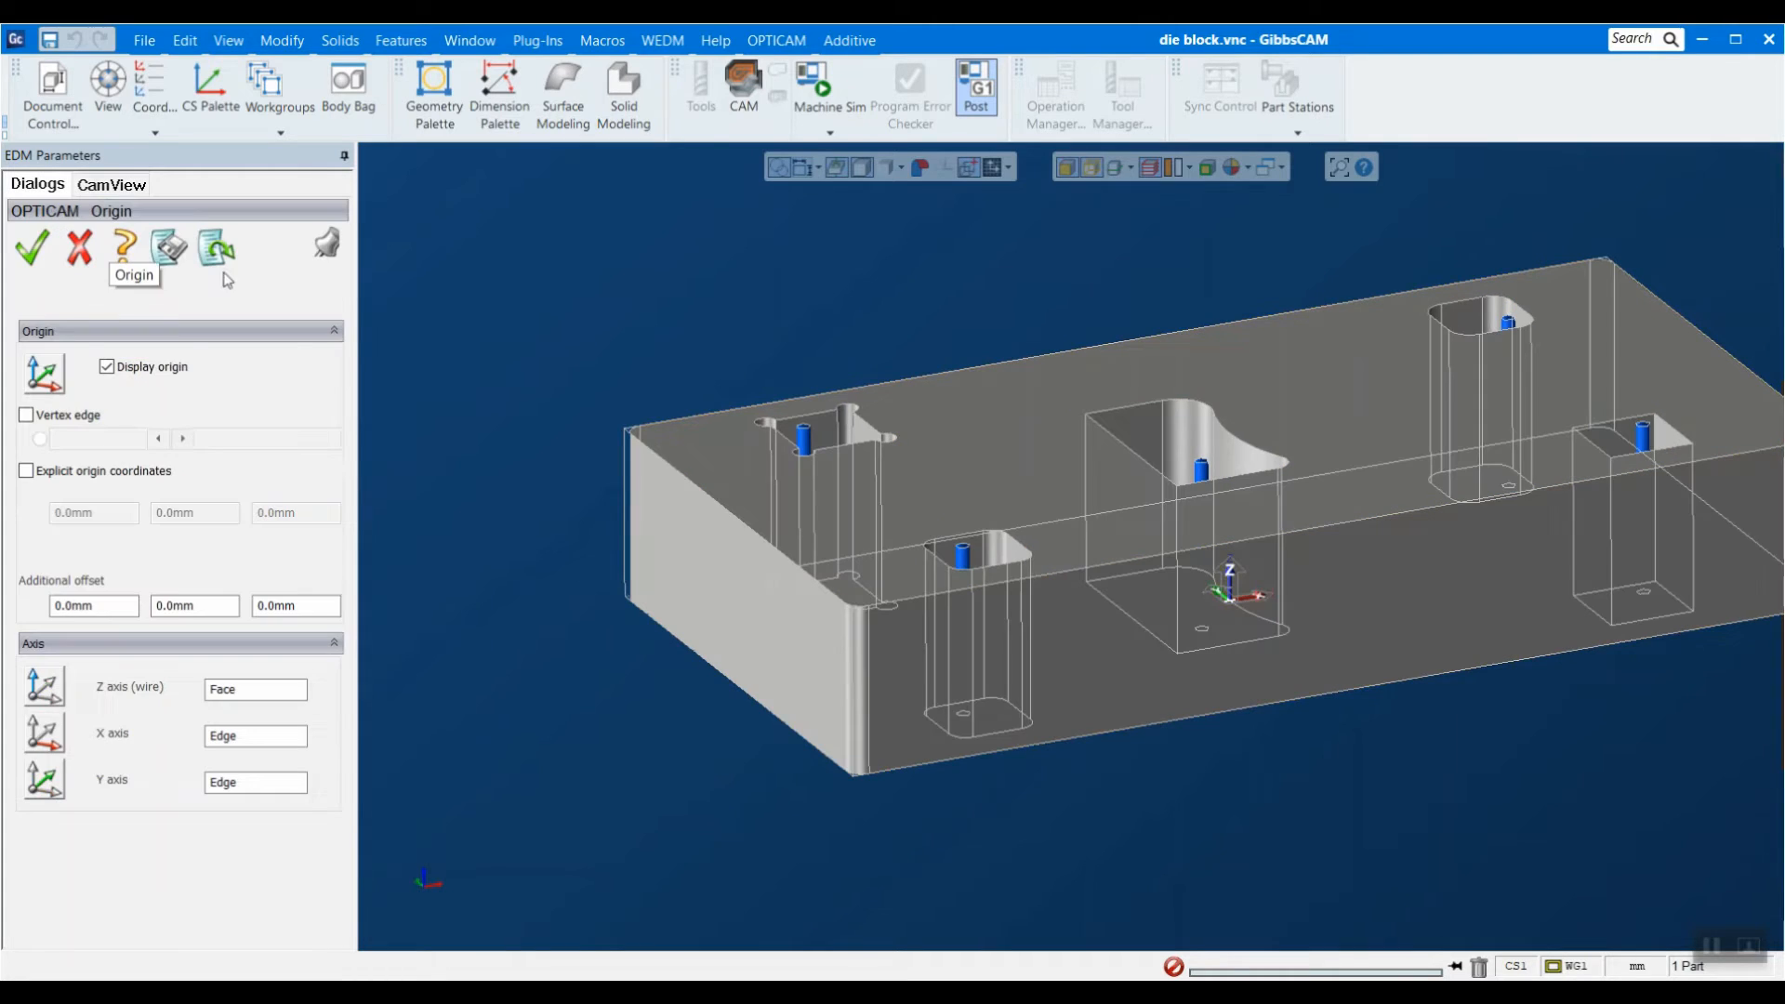
pyautogui.scroll(-3, 1168, 532)
pyautogui.moveTo(737, 716); pyautogui.dragTo(1654, 295)
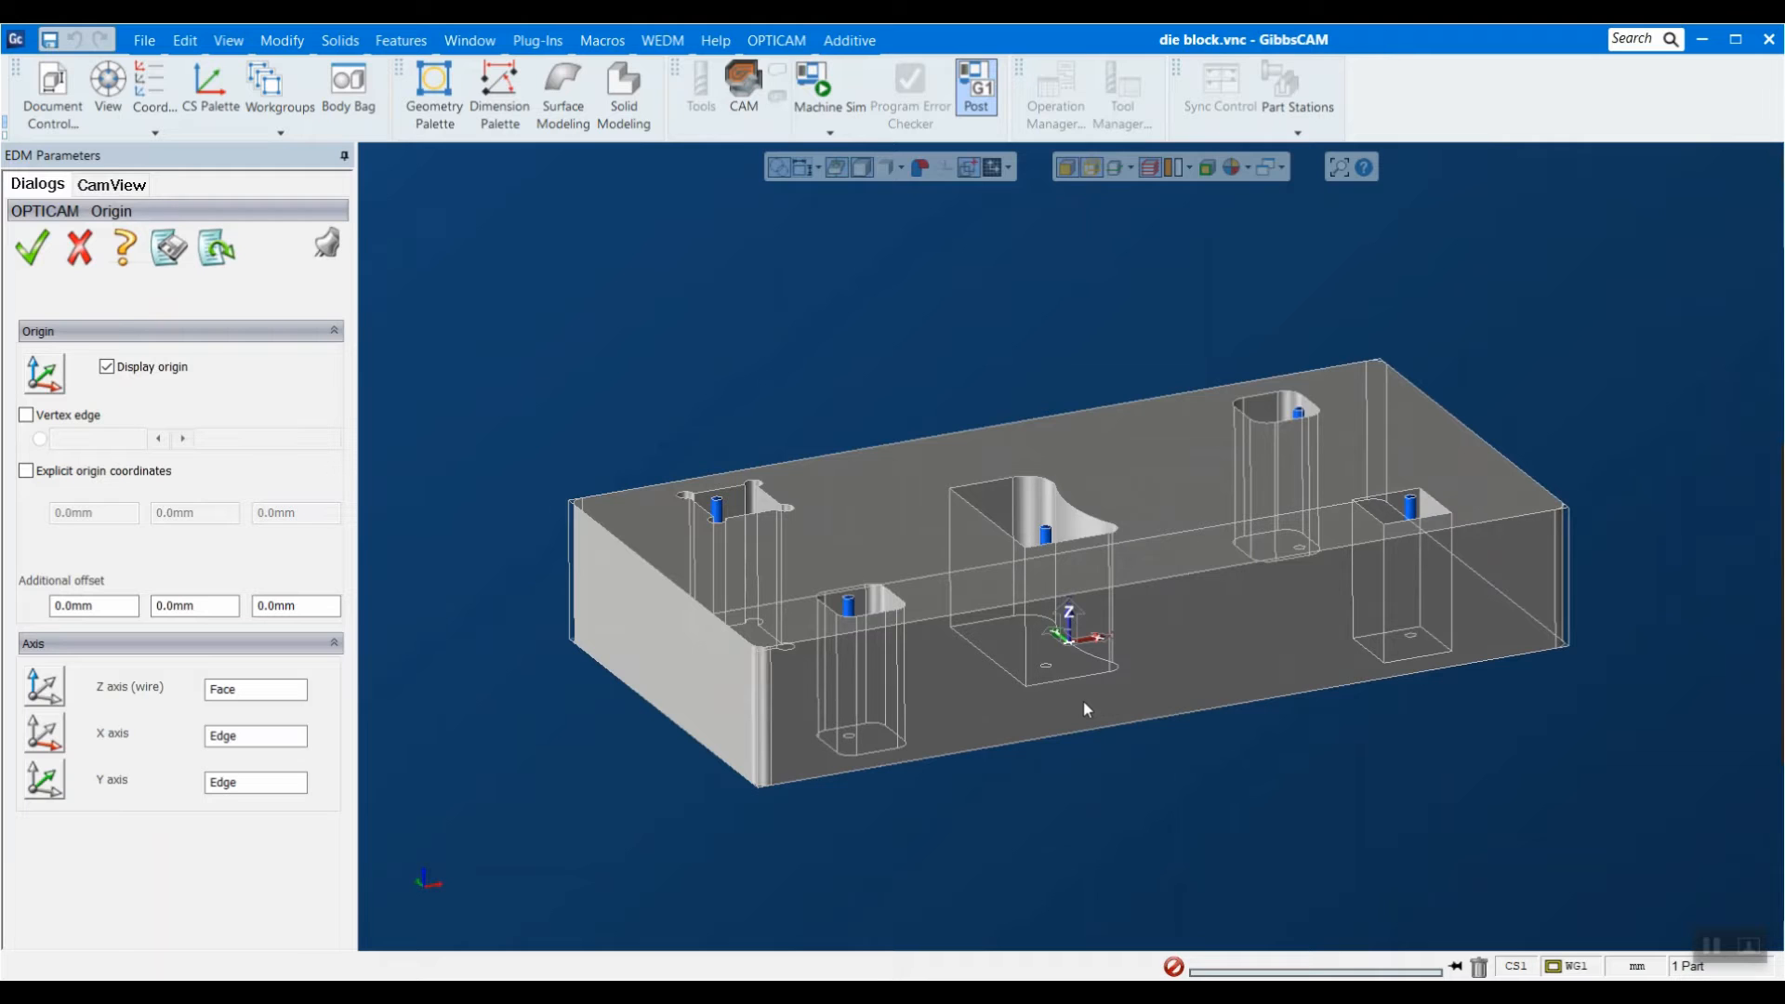
pyautogui.click(26, 415)
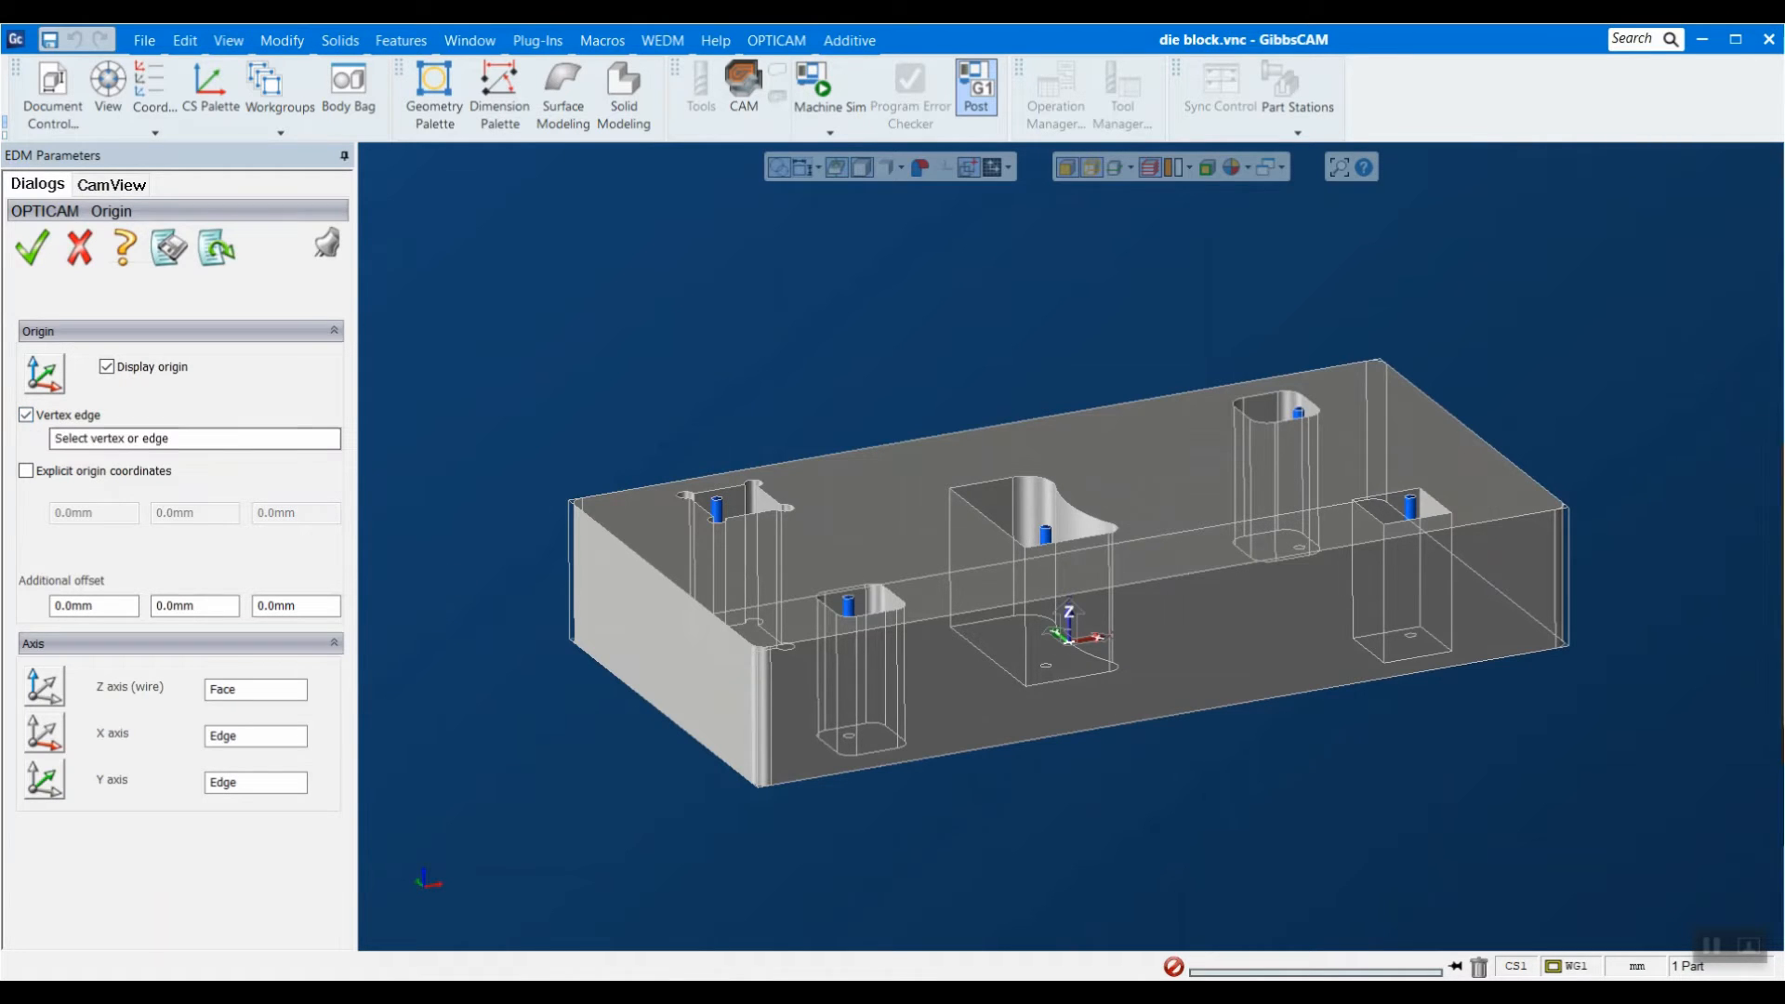
pyautogui.scroll(3, 756, 836)
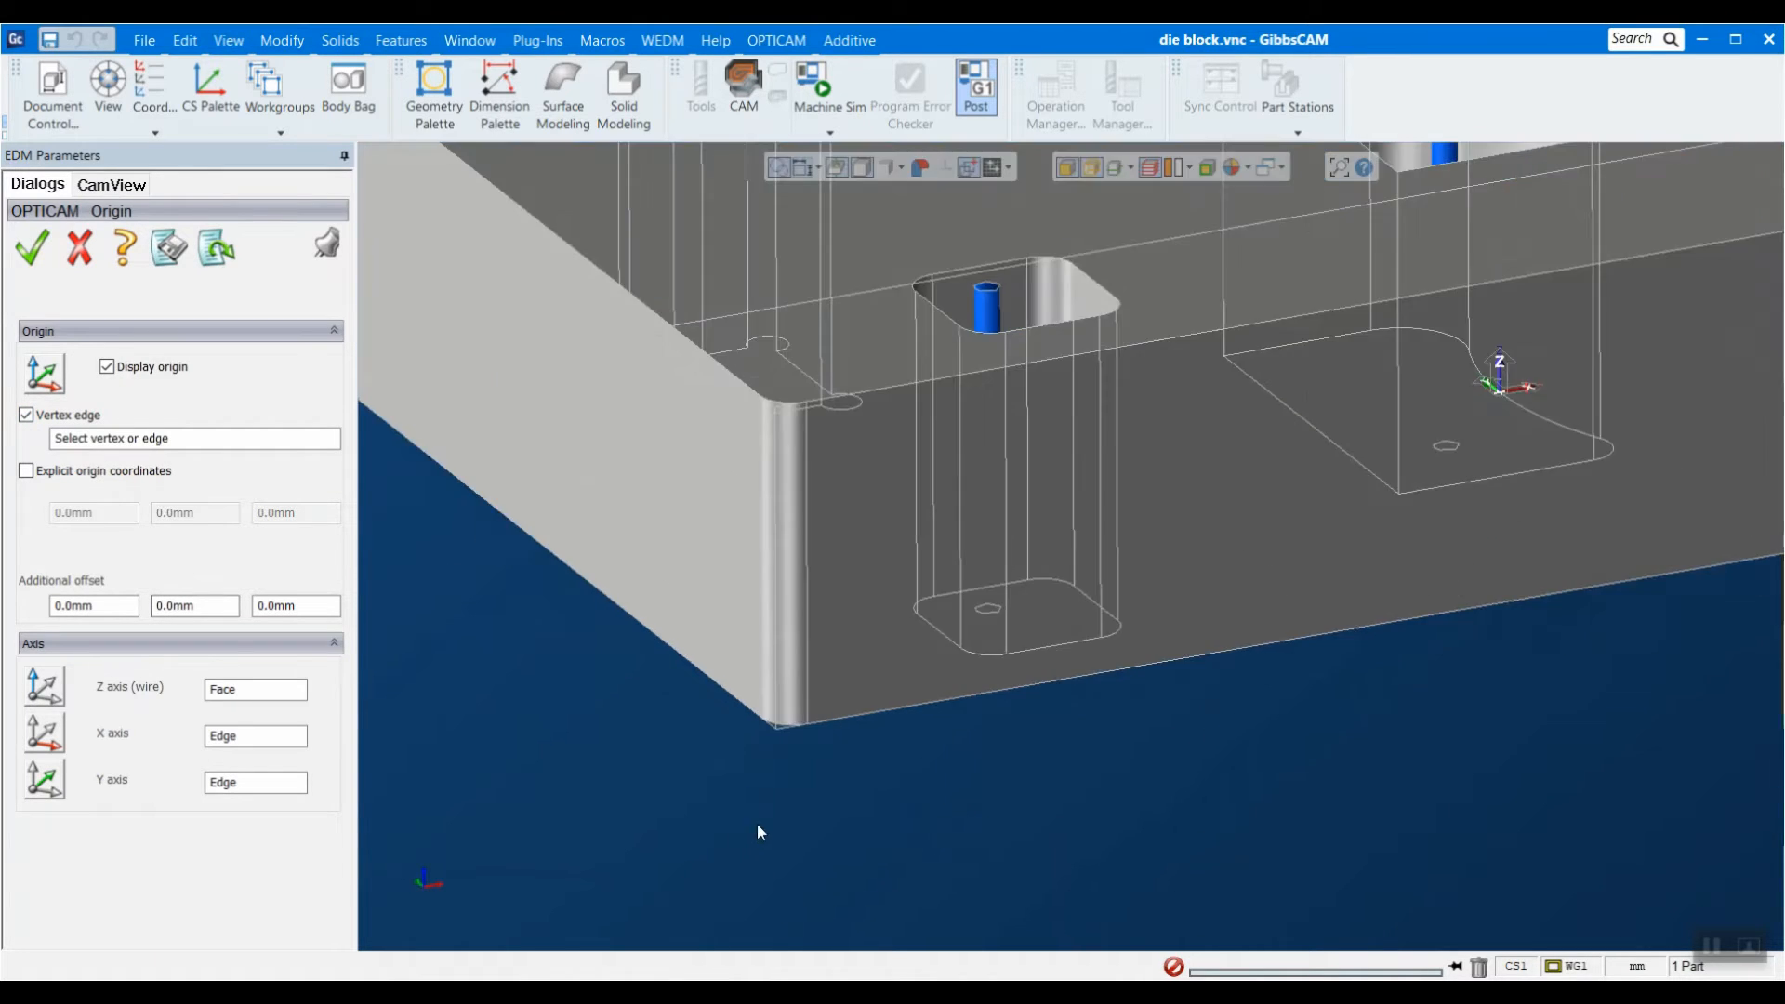
pyautogui.scroll(1, 777, 751)
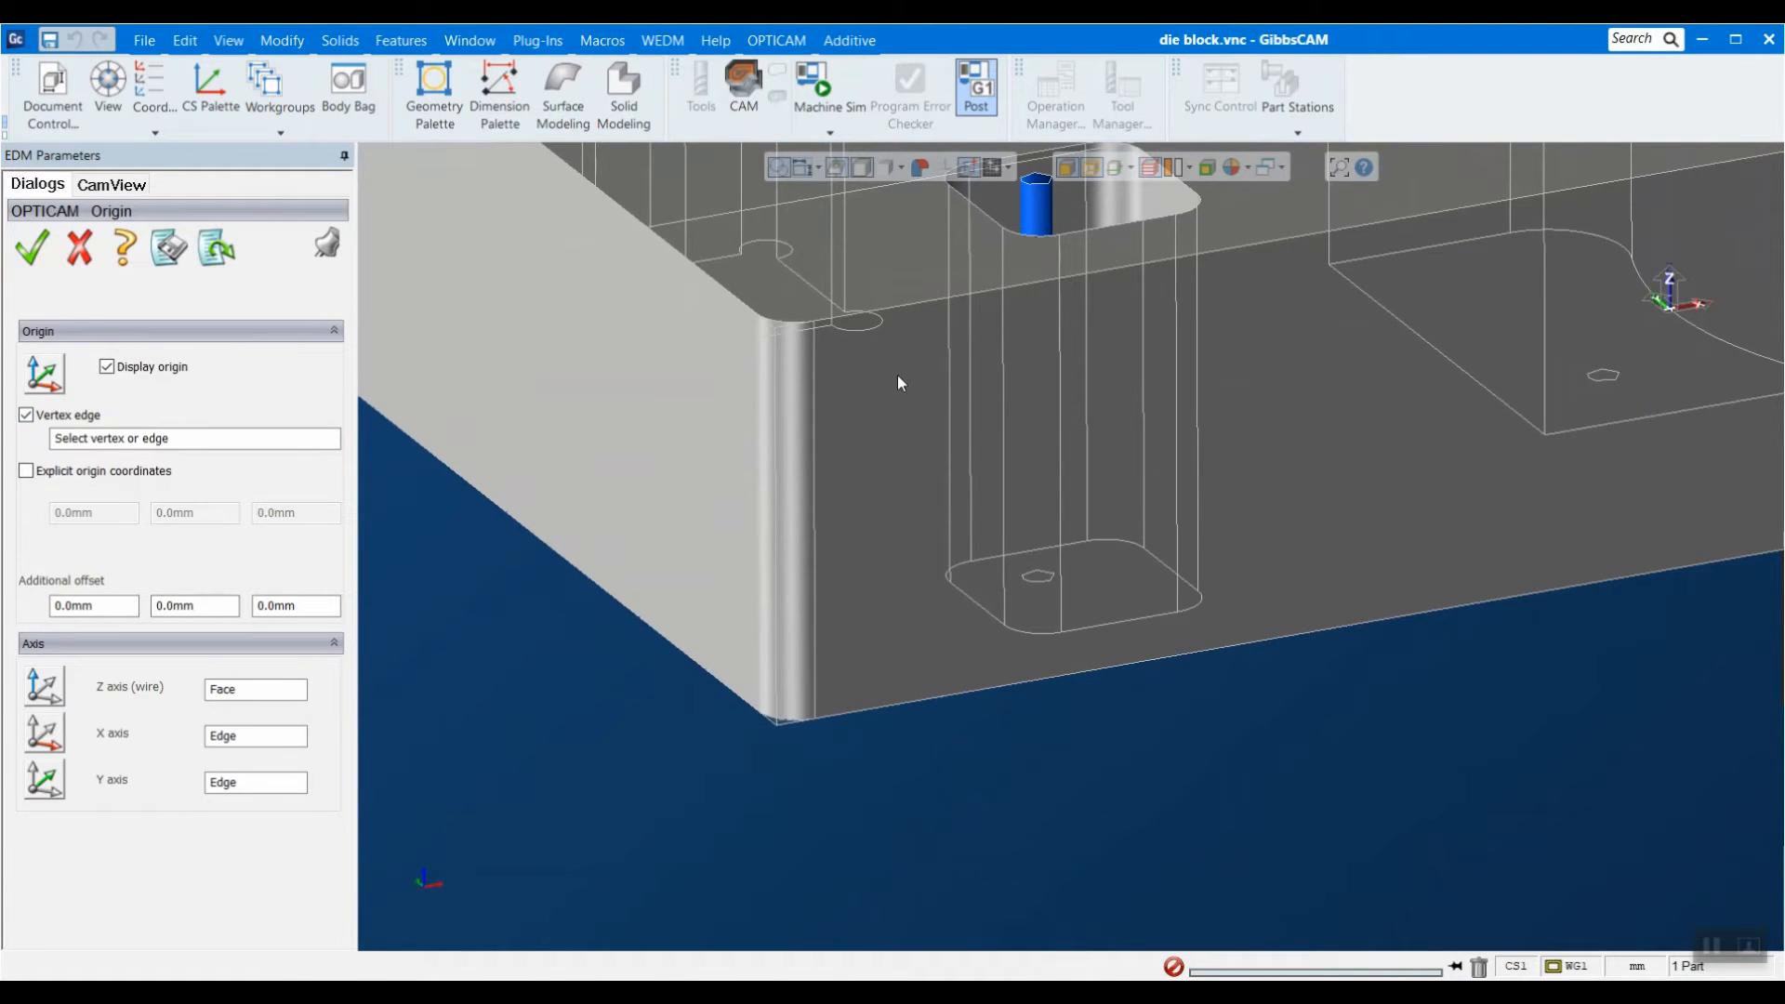
pyautogui.scroll(2, 890, 383)
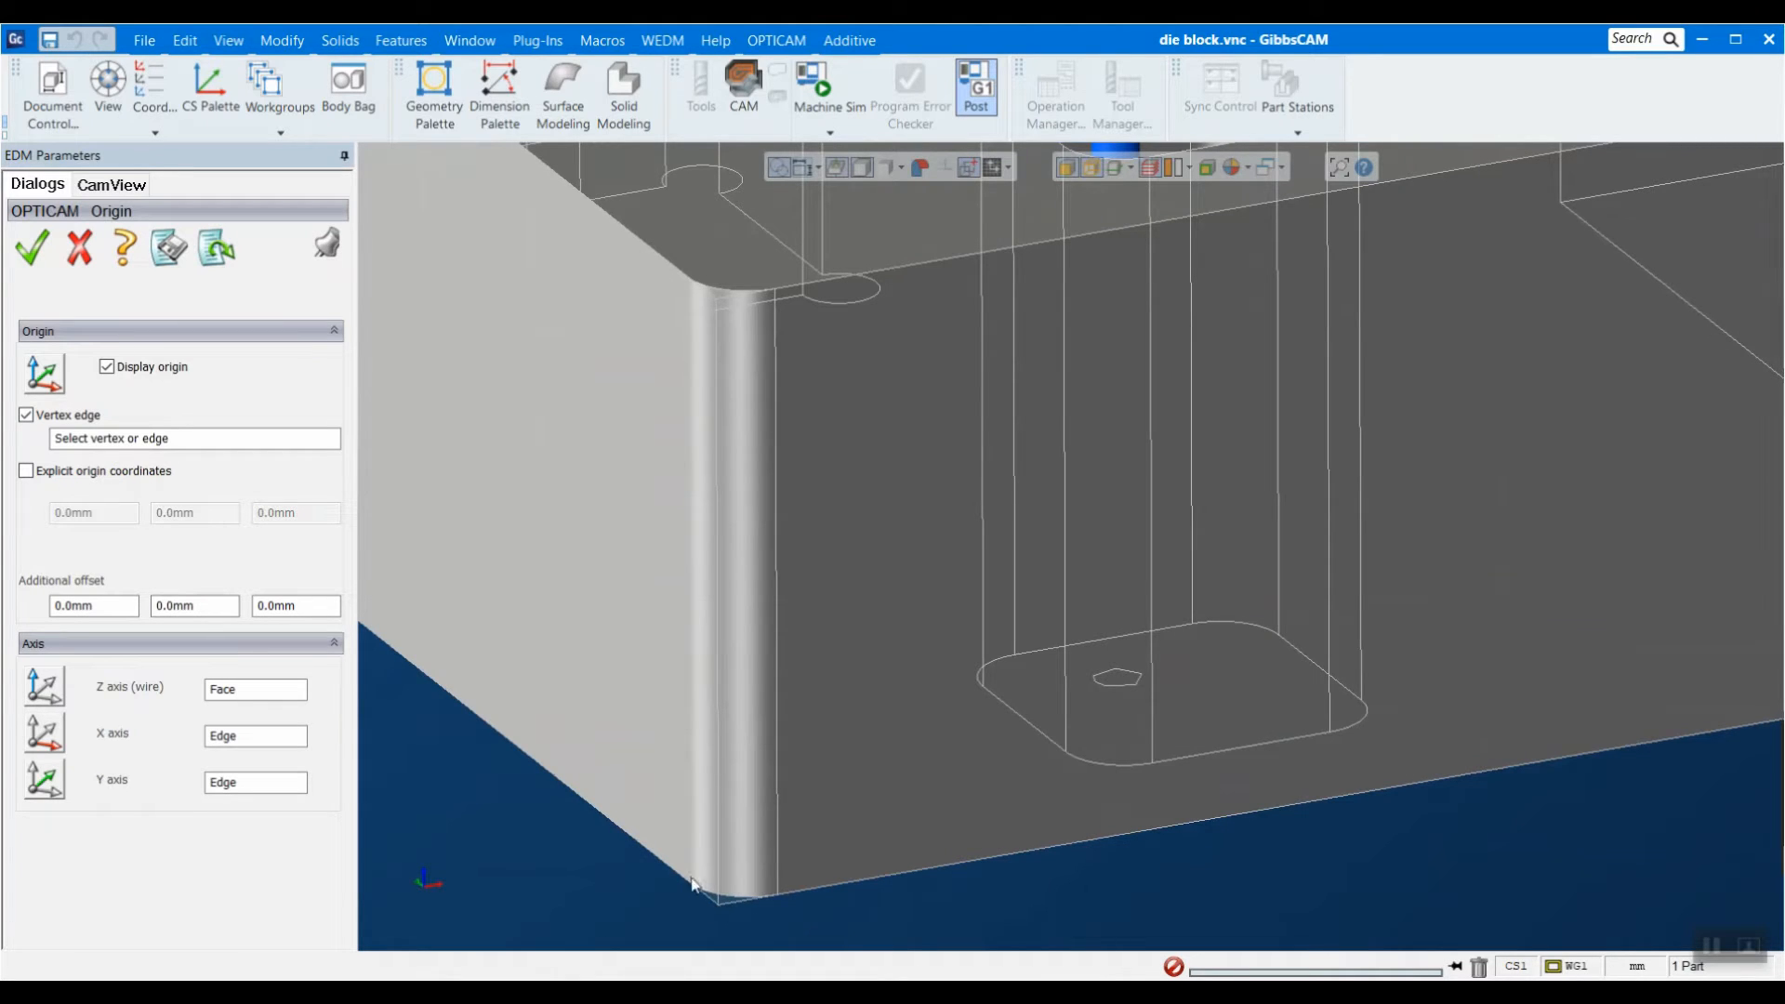
pyautogui.click(689, 884)
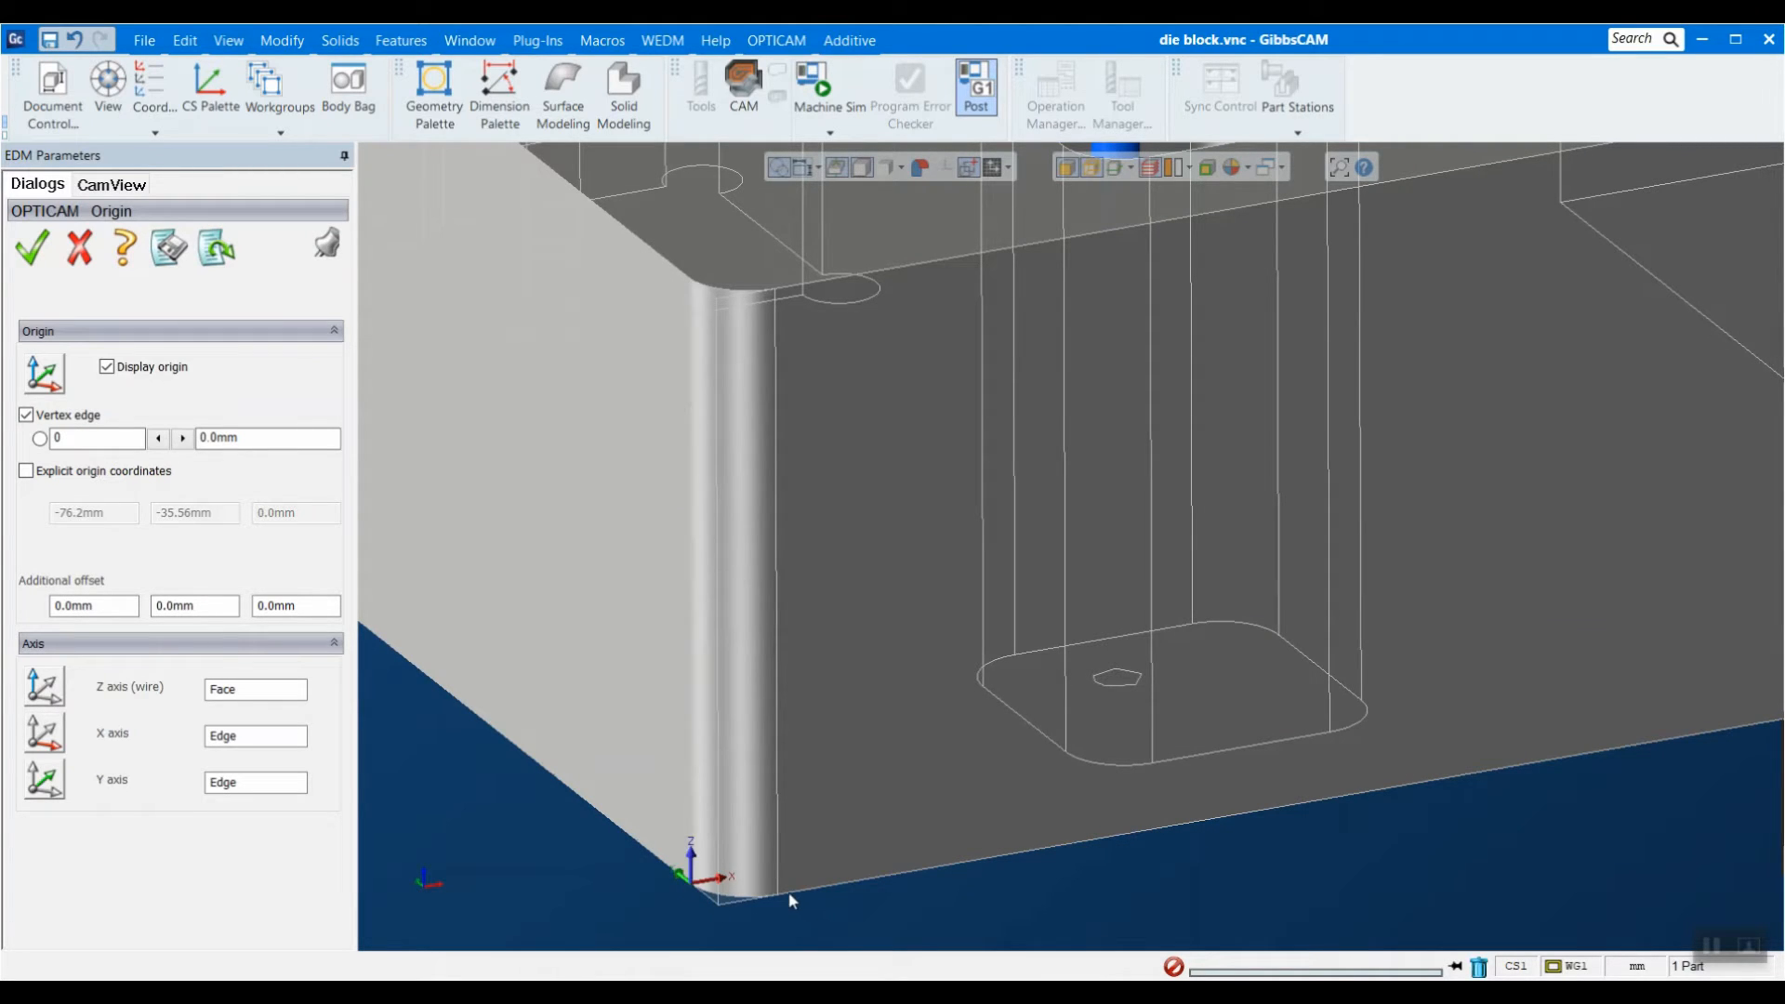
pyautogui.click(780, 895)
pyautogui.click(773, 292)
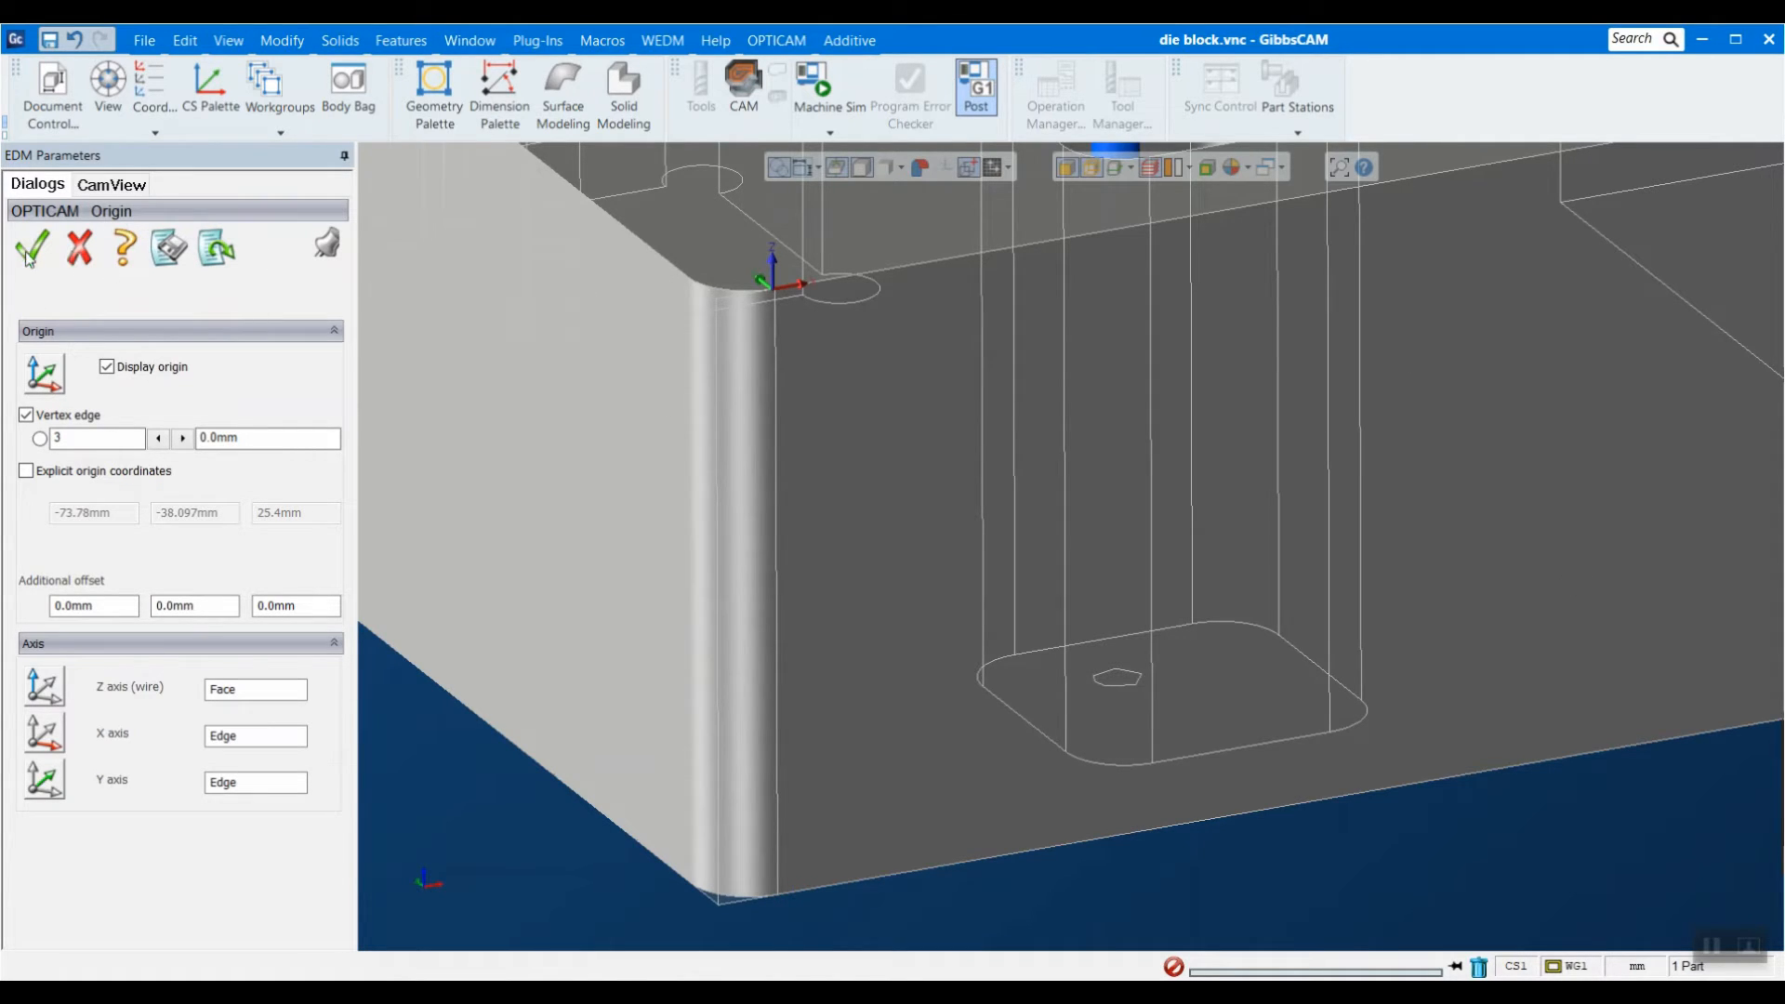
pyautogui.click(87, 253)
pyautogui.scroll(-5, 1382, 487)
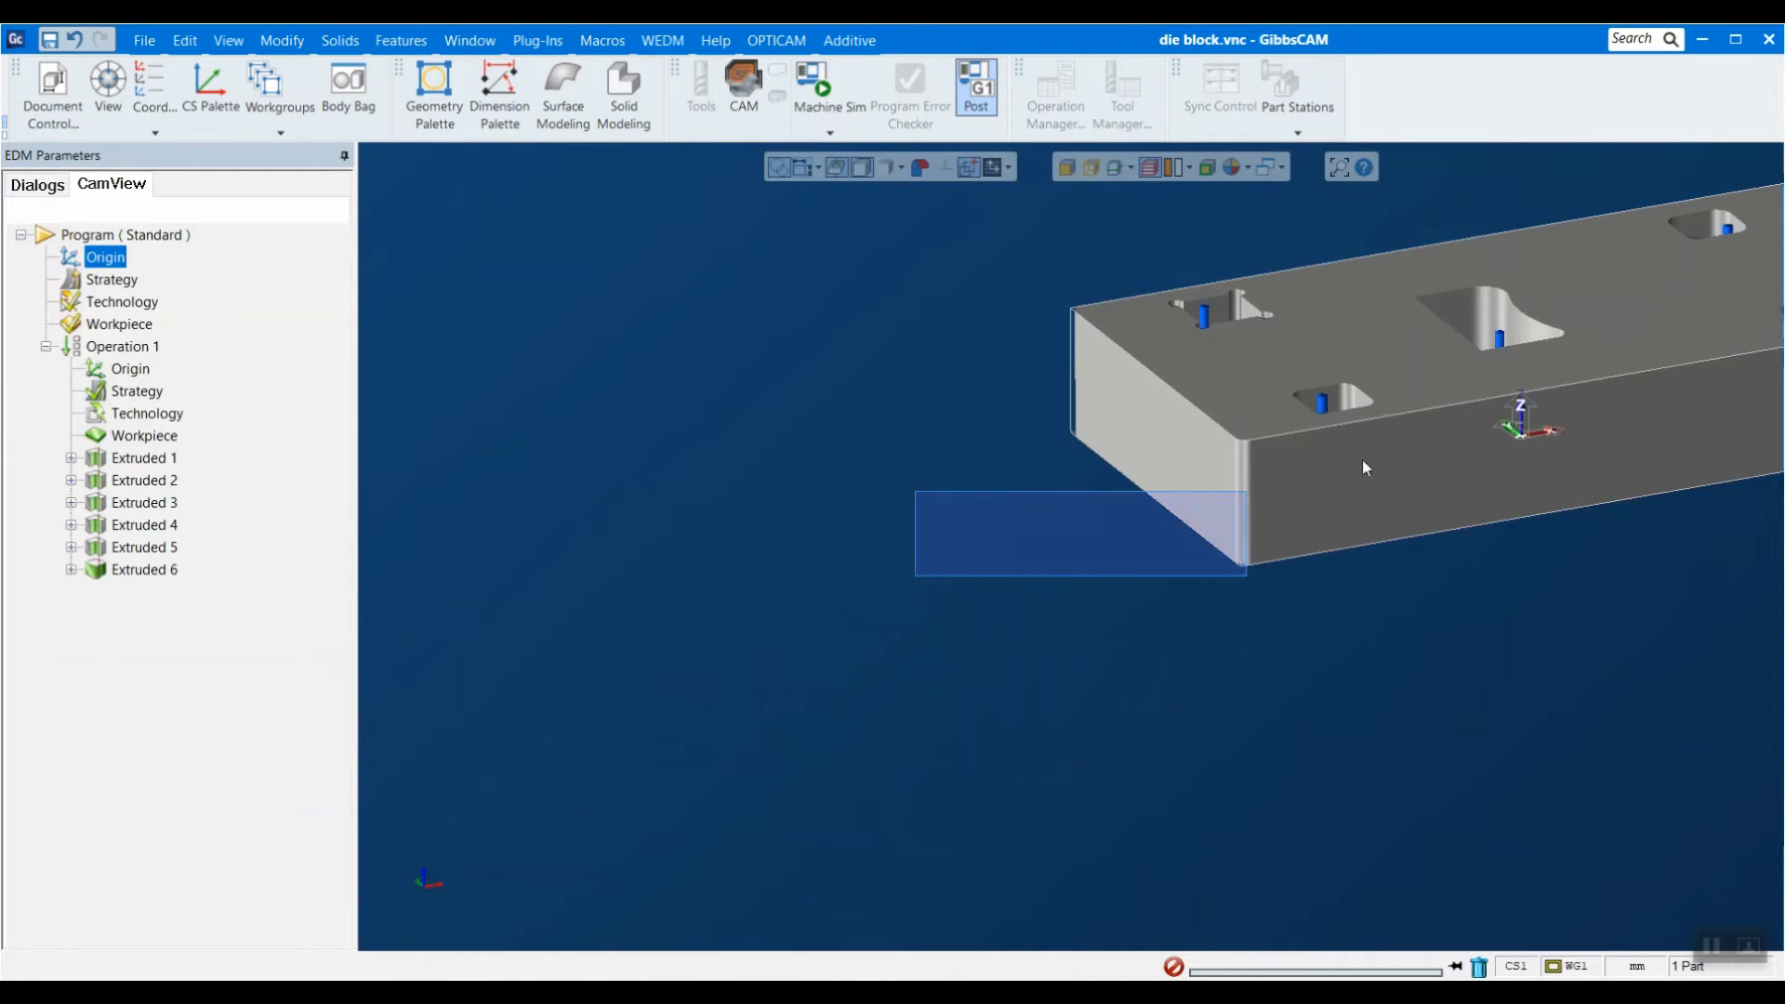
pyautogui.scroll(2, 1648, 288)
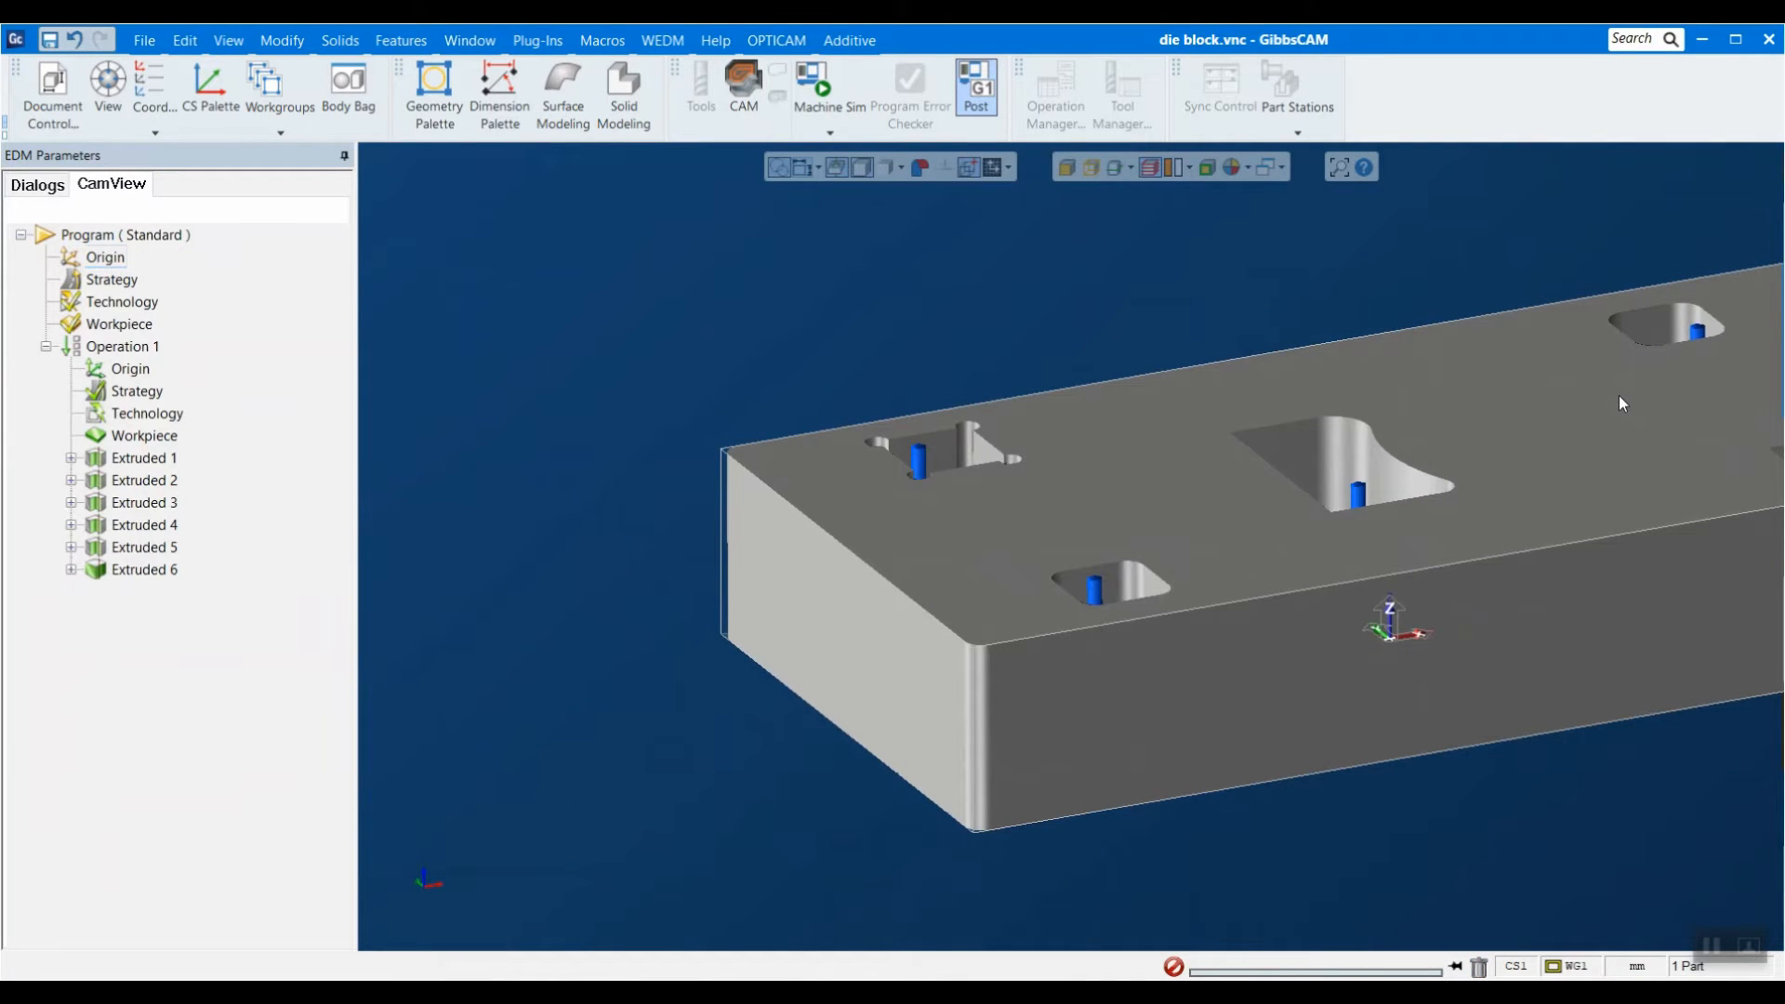
pyautogui.moveTo(1579, 428); pyautogui.dragTo(1368, 700, button='middle')
pyautogui.scroll(-1, 1370, 701)
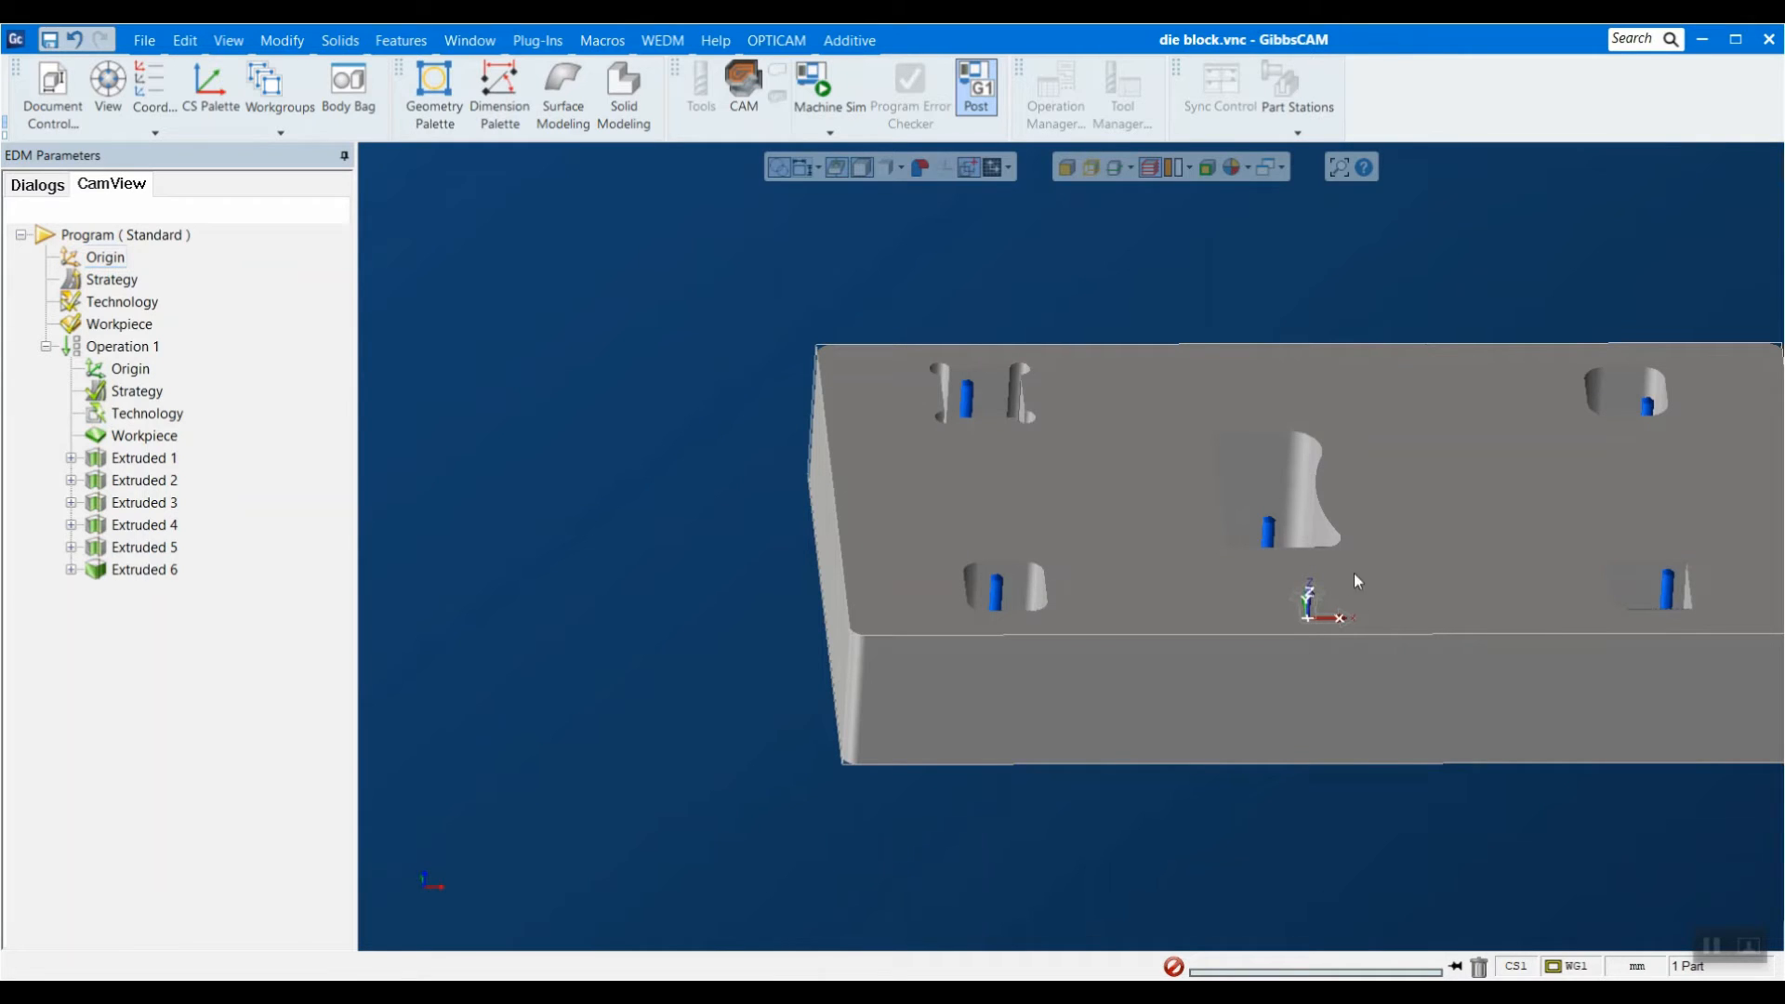
pyautogui.moveTo(1355, 247); pyautogui.dragTo(1526, 284, button='middle')
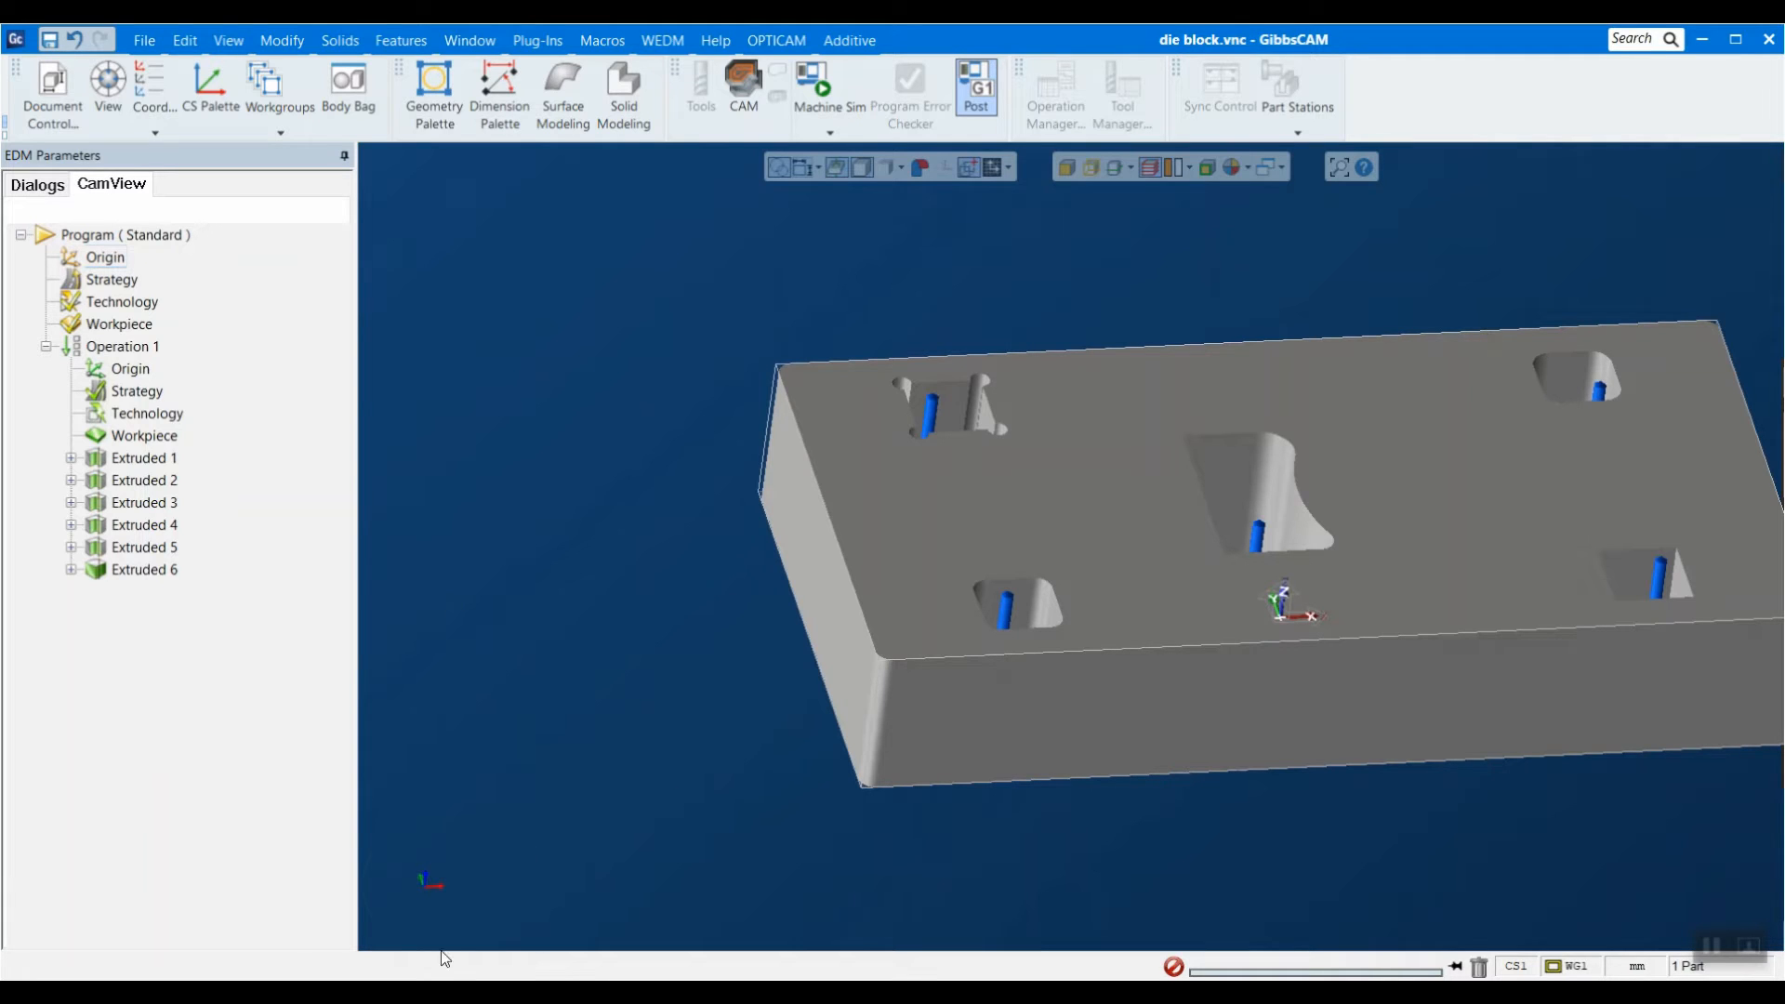
# Examine the program-level strategy options alongside the block's features, leaving the program strategy unused.
pyautogui.click(112, 235)
pyautogui.doubleClick(96, 290)
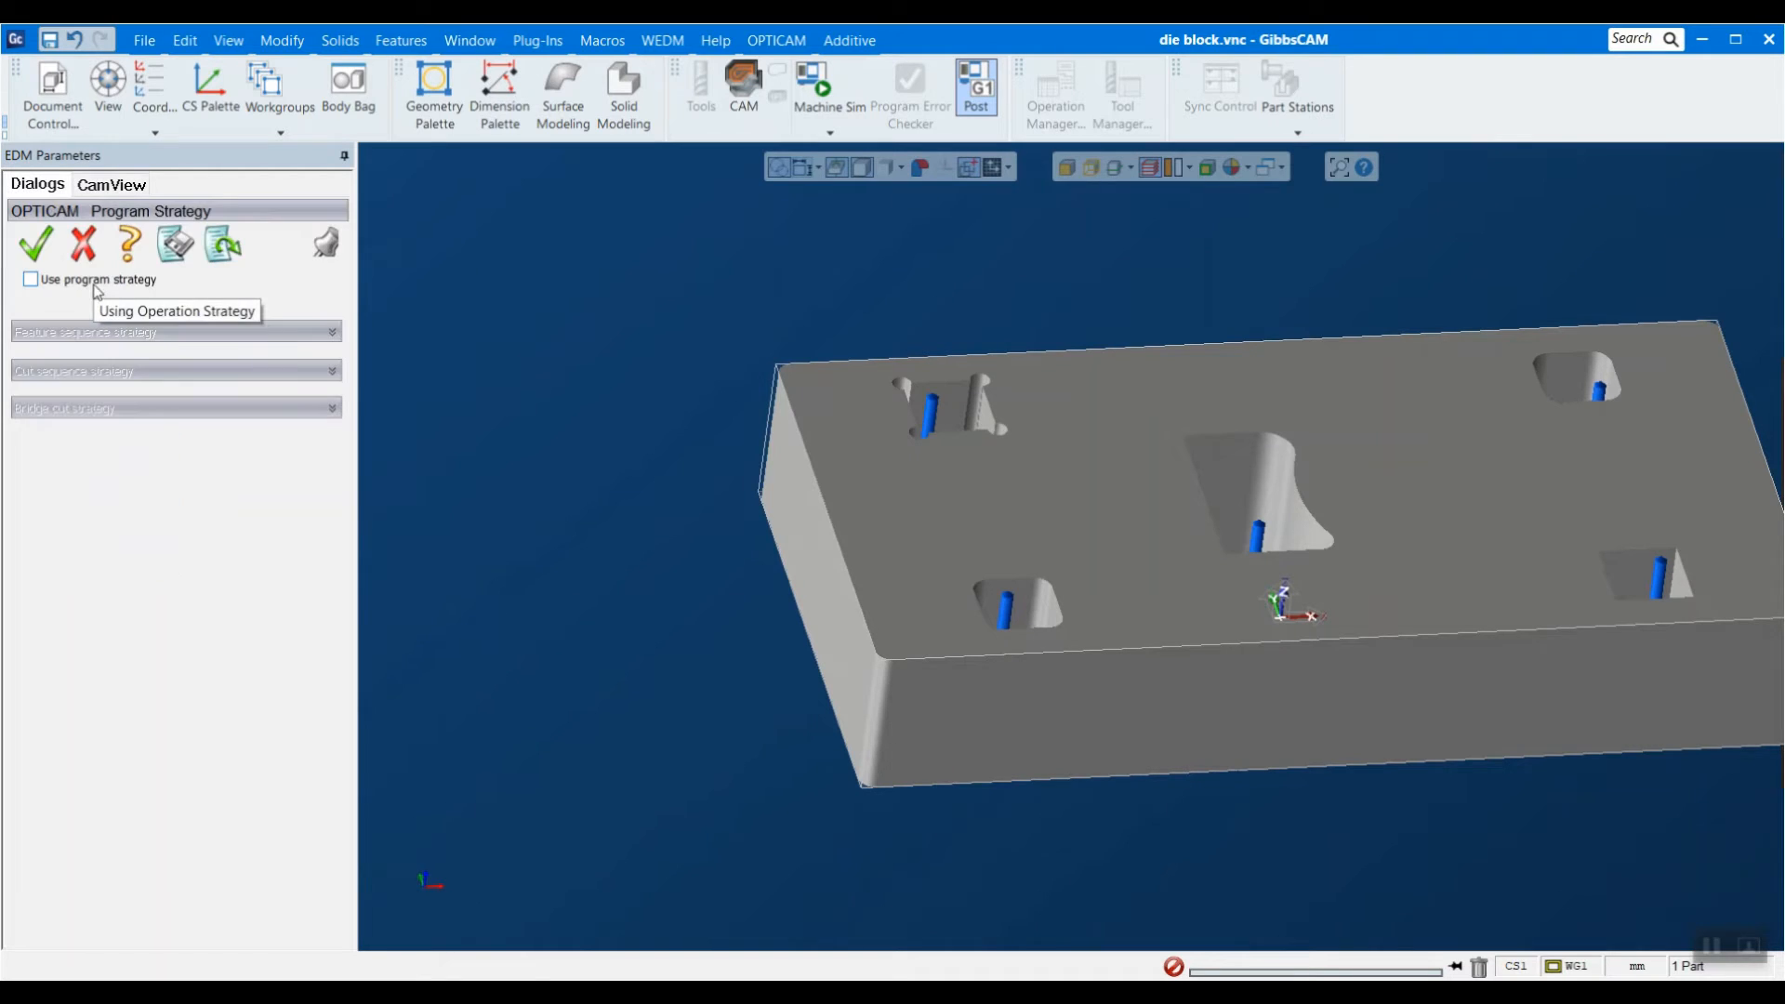
pyautogui.moveTo(1075, 544); pyautogui.dragTo(1193, 662, button='middle')
pyautogui.scroll(-2, 1191, 656)
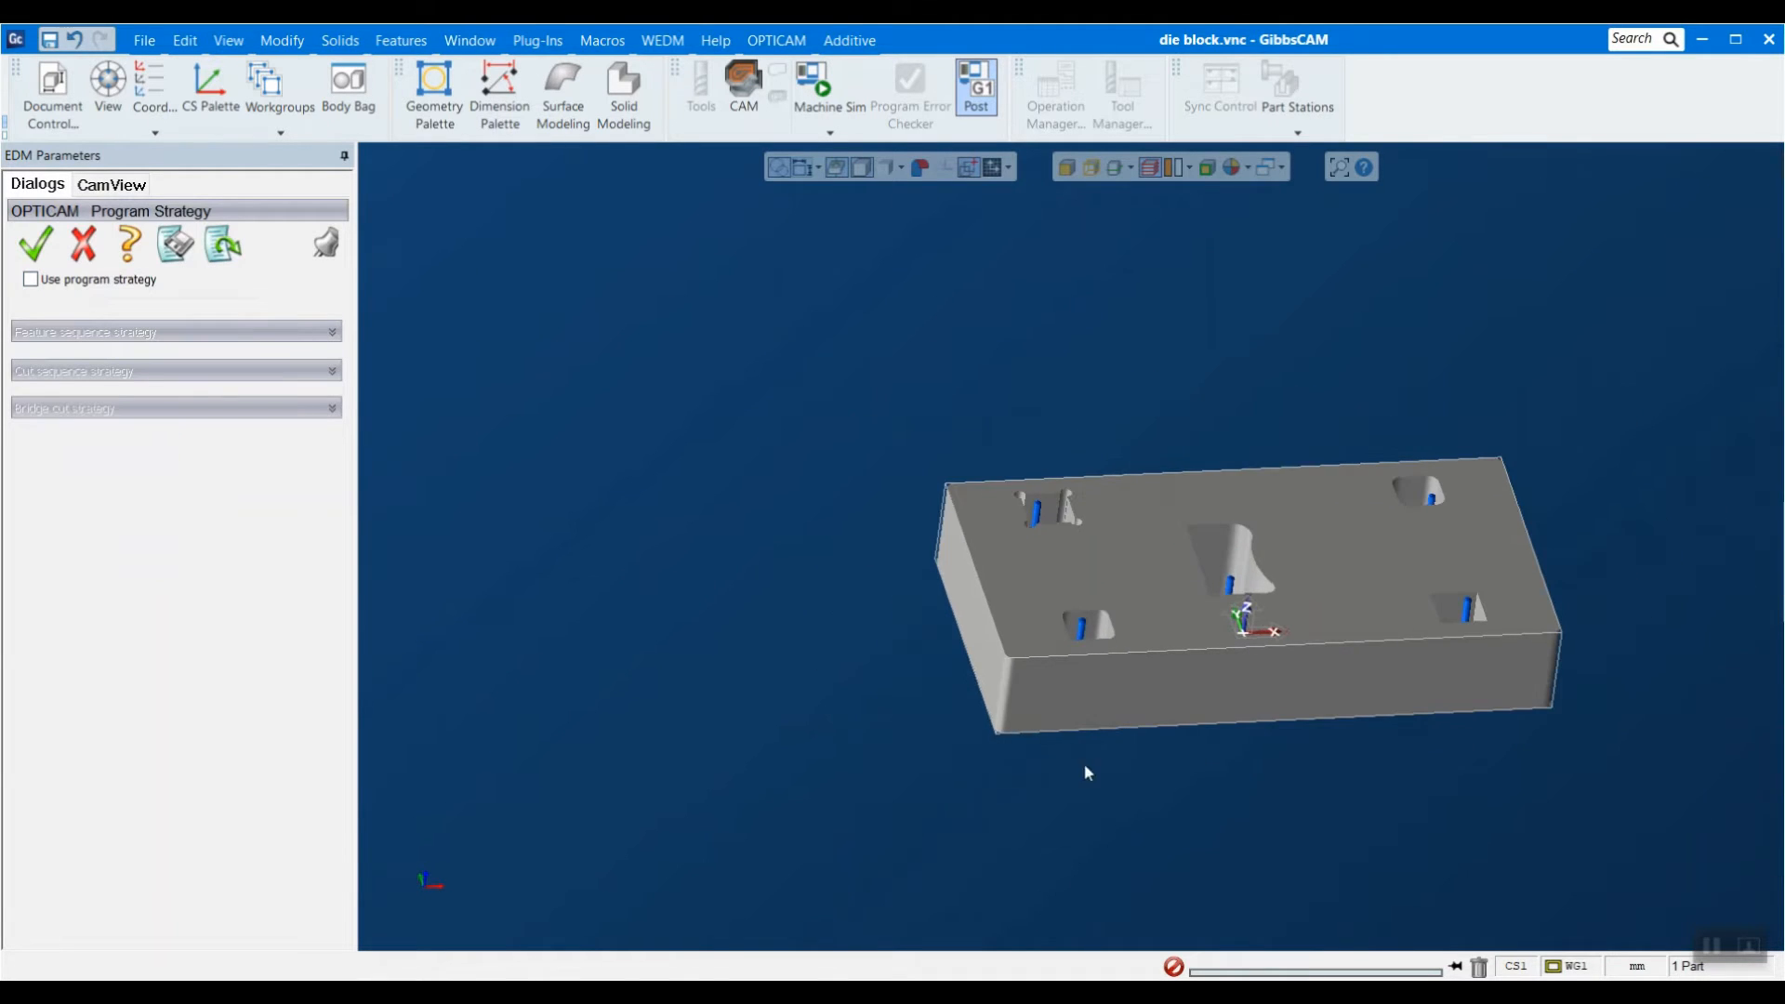
pyautogui.moveTo(789, 760); pyautogui.dragTo(1701, 331)
pyautogui.moveTo(1612, 502); pyautogui.dragTo(1651, 520, button='middle')
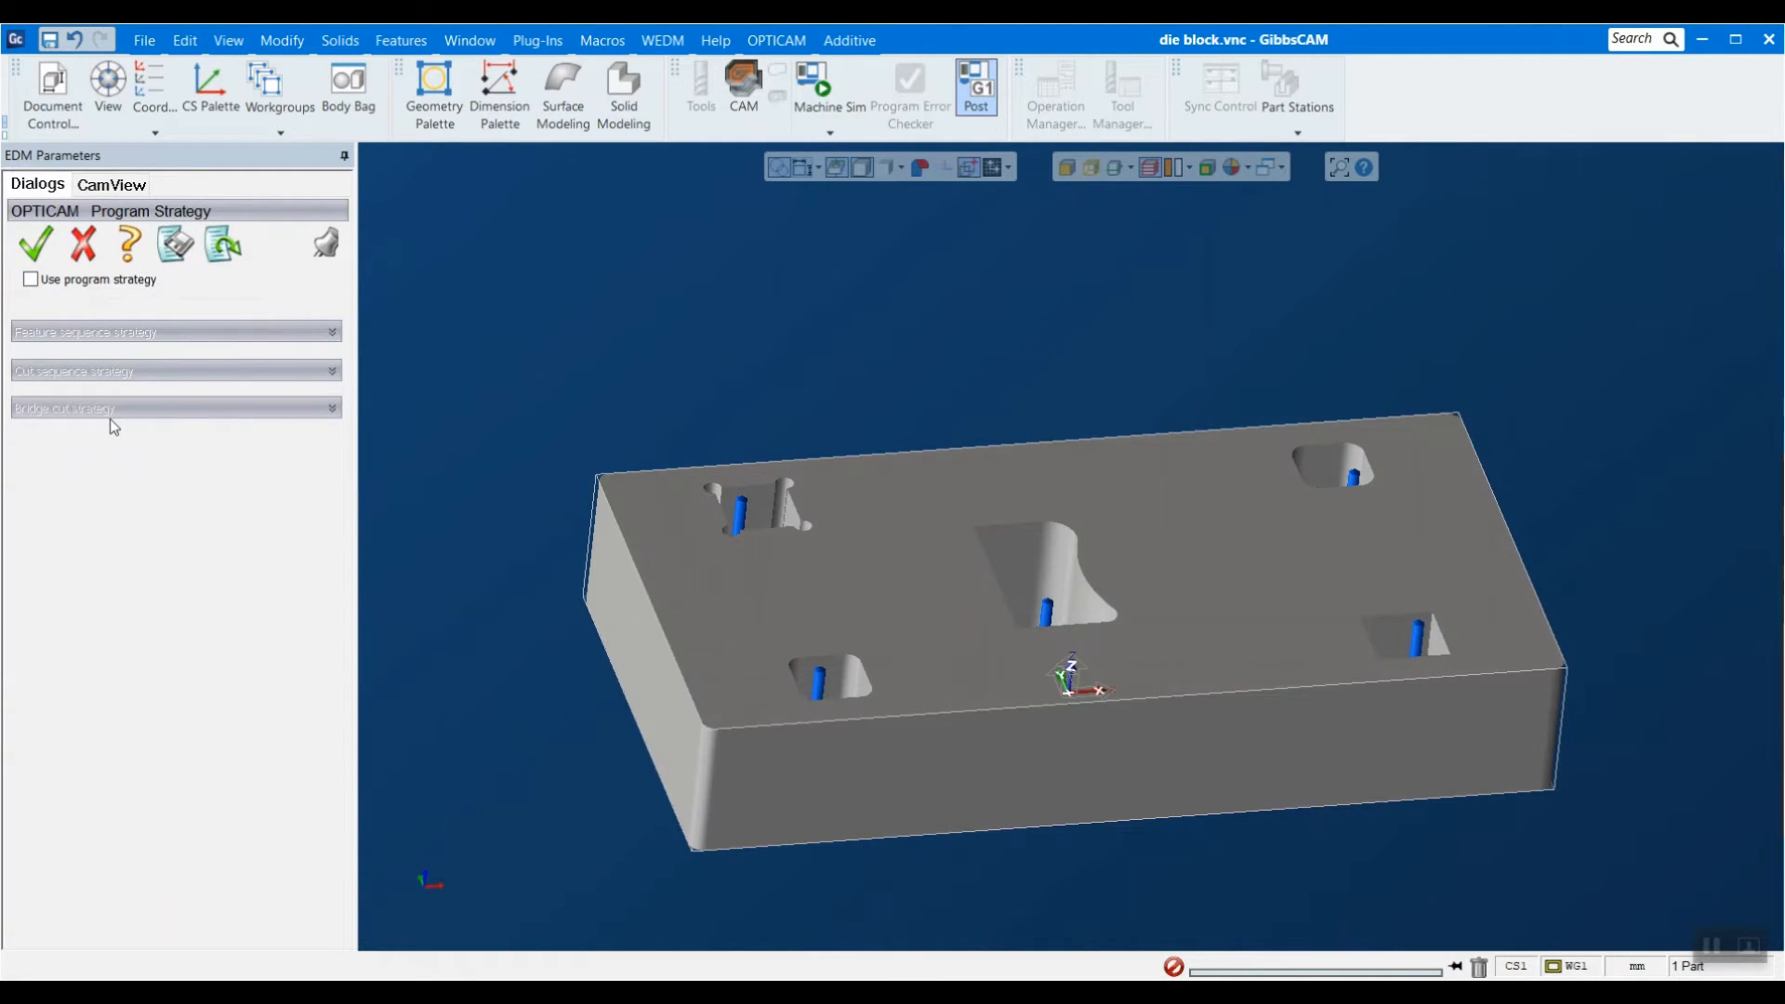
pyautogui.click(82, 245)
# Make the program technology use the cuts editor and enable cuts 02 and 03 in it.
pyautogui.doubleClick(121, 302)
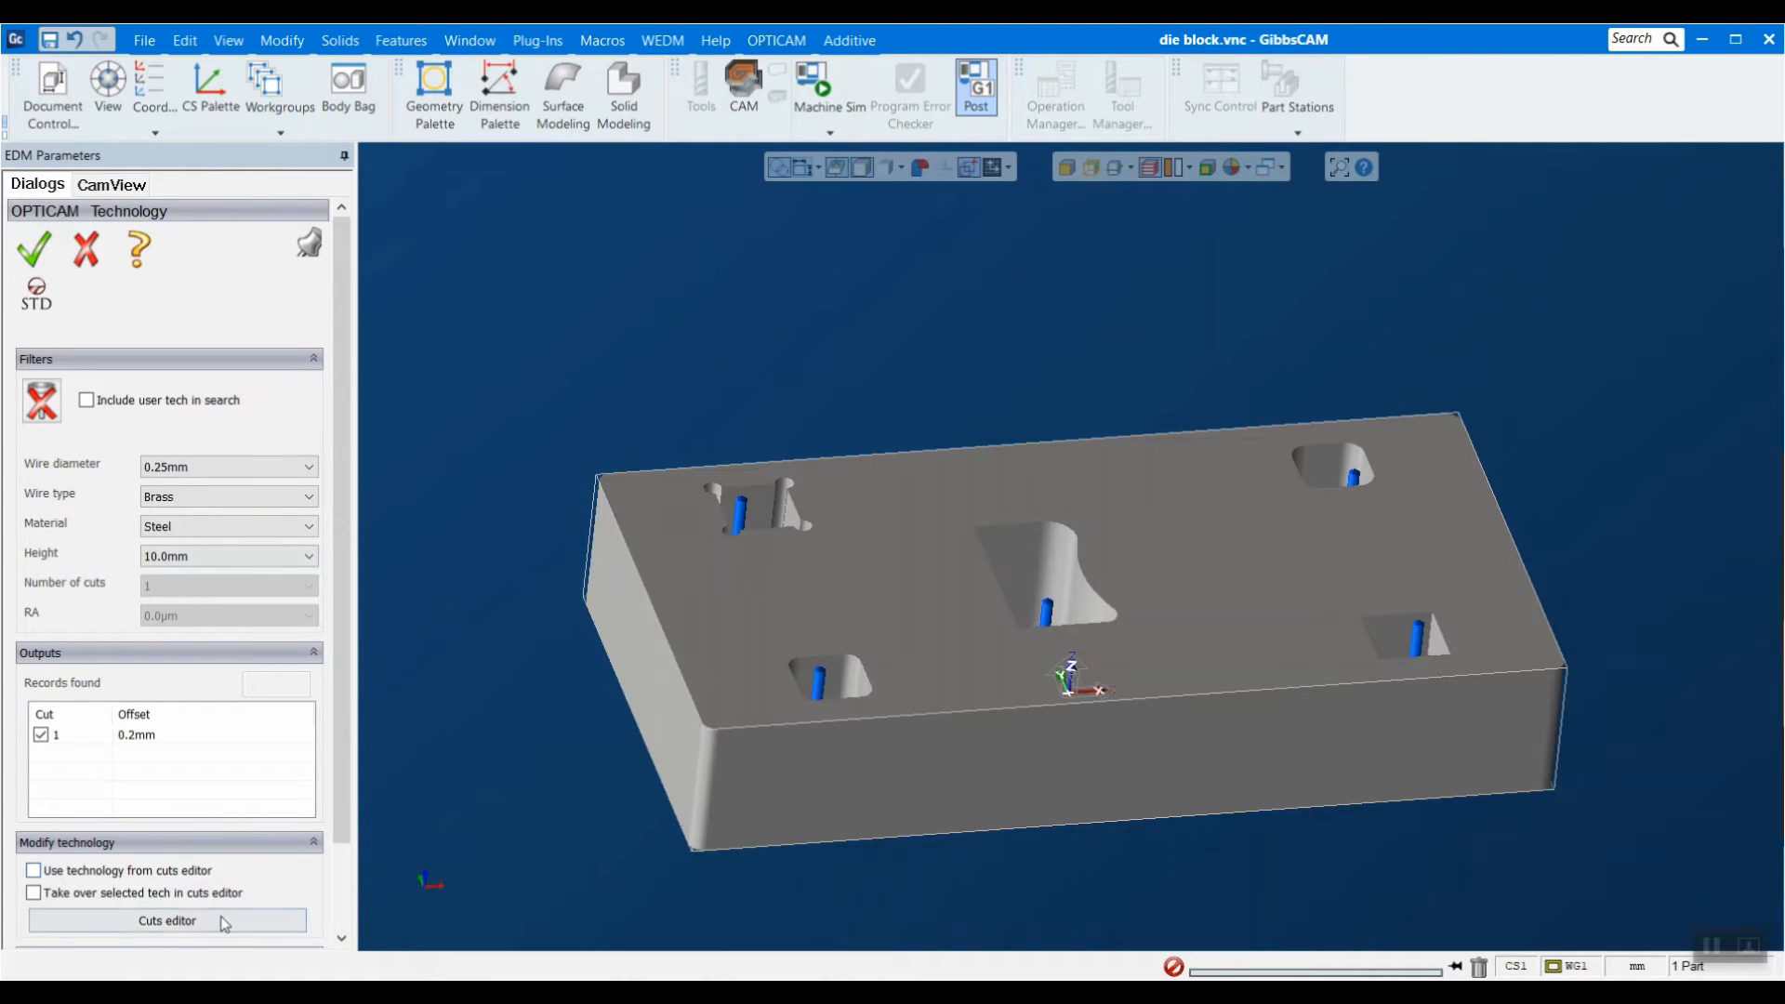
pyautogui.click(121, 872)
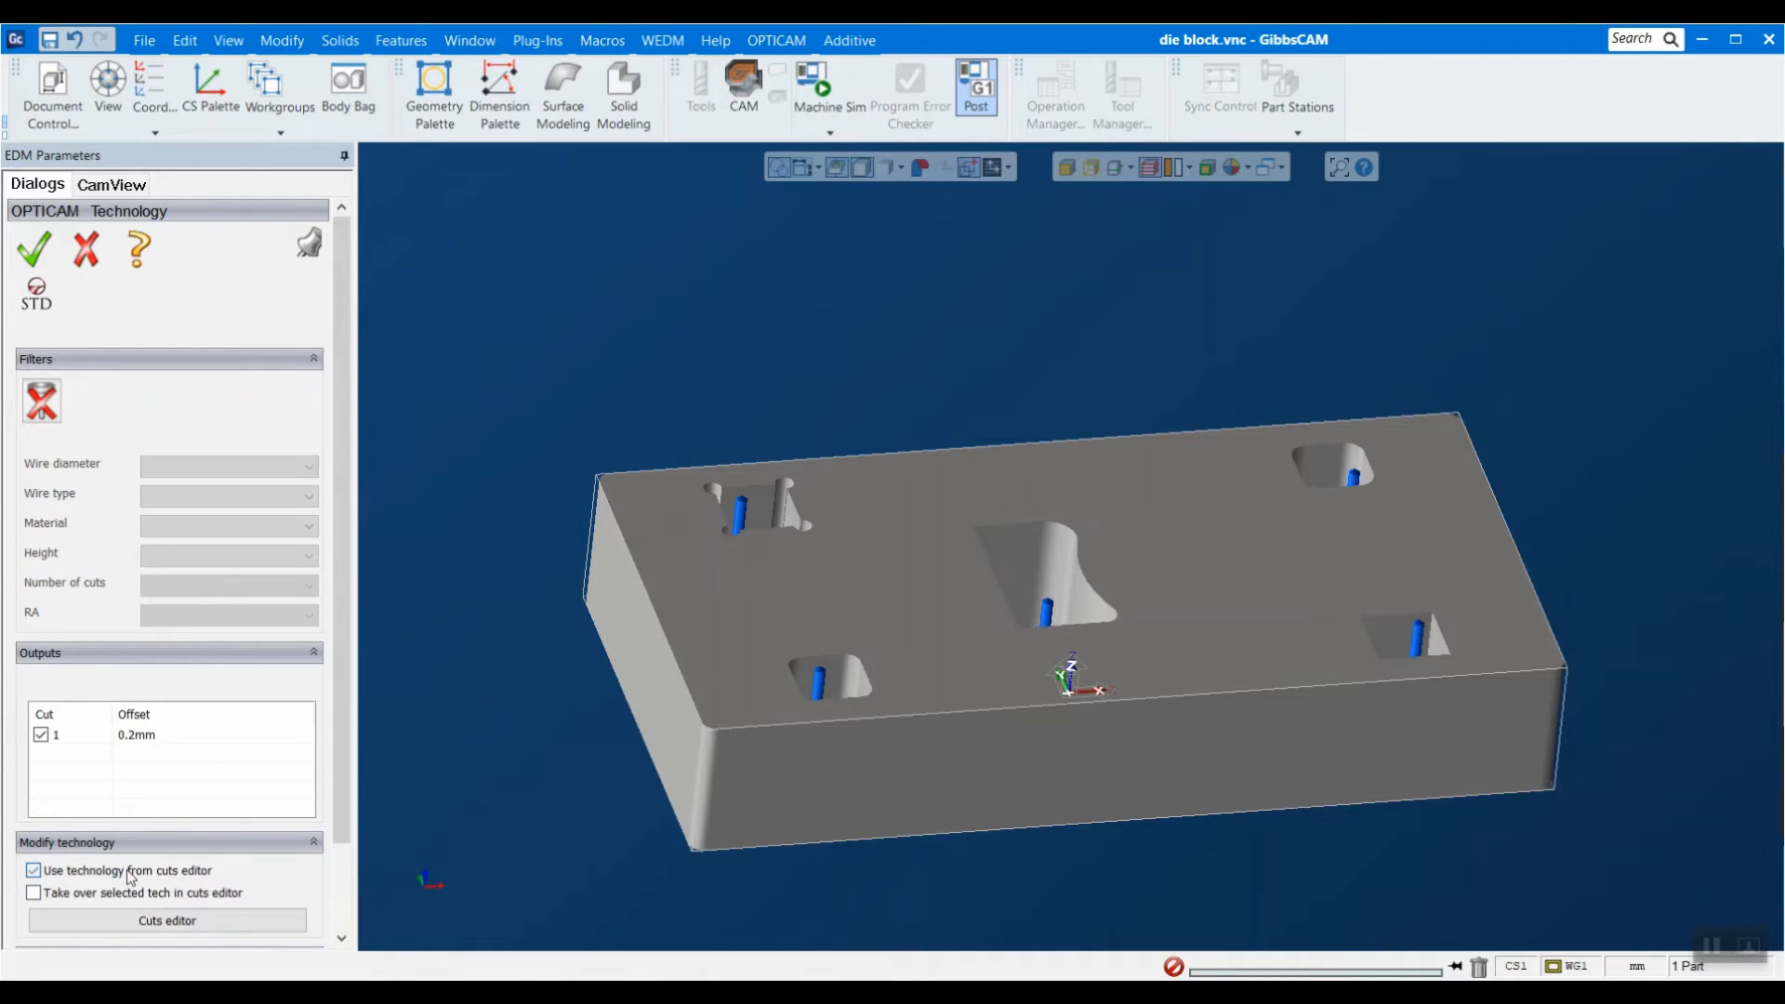
pyautogui.click(117, 920)
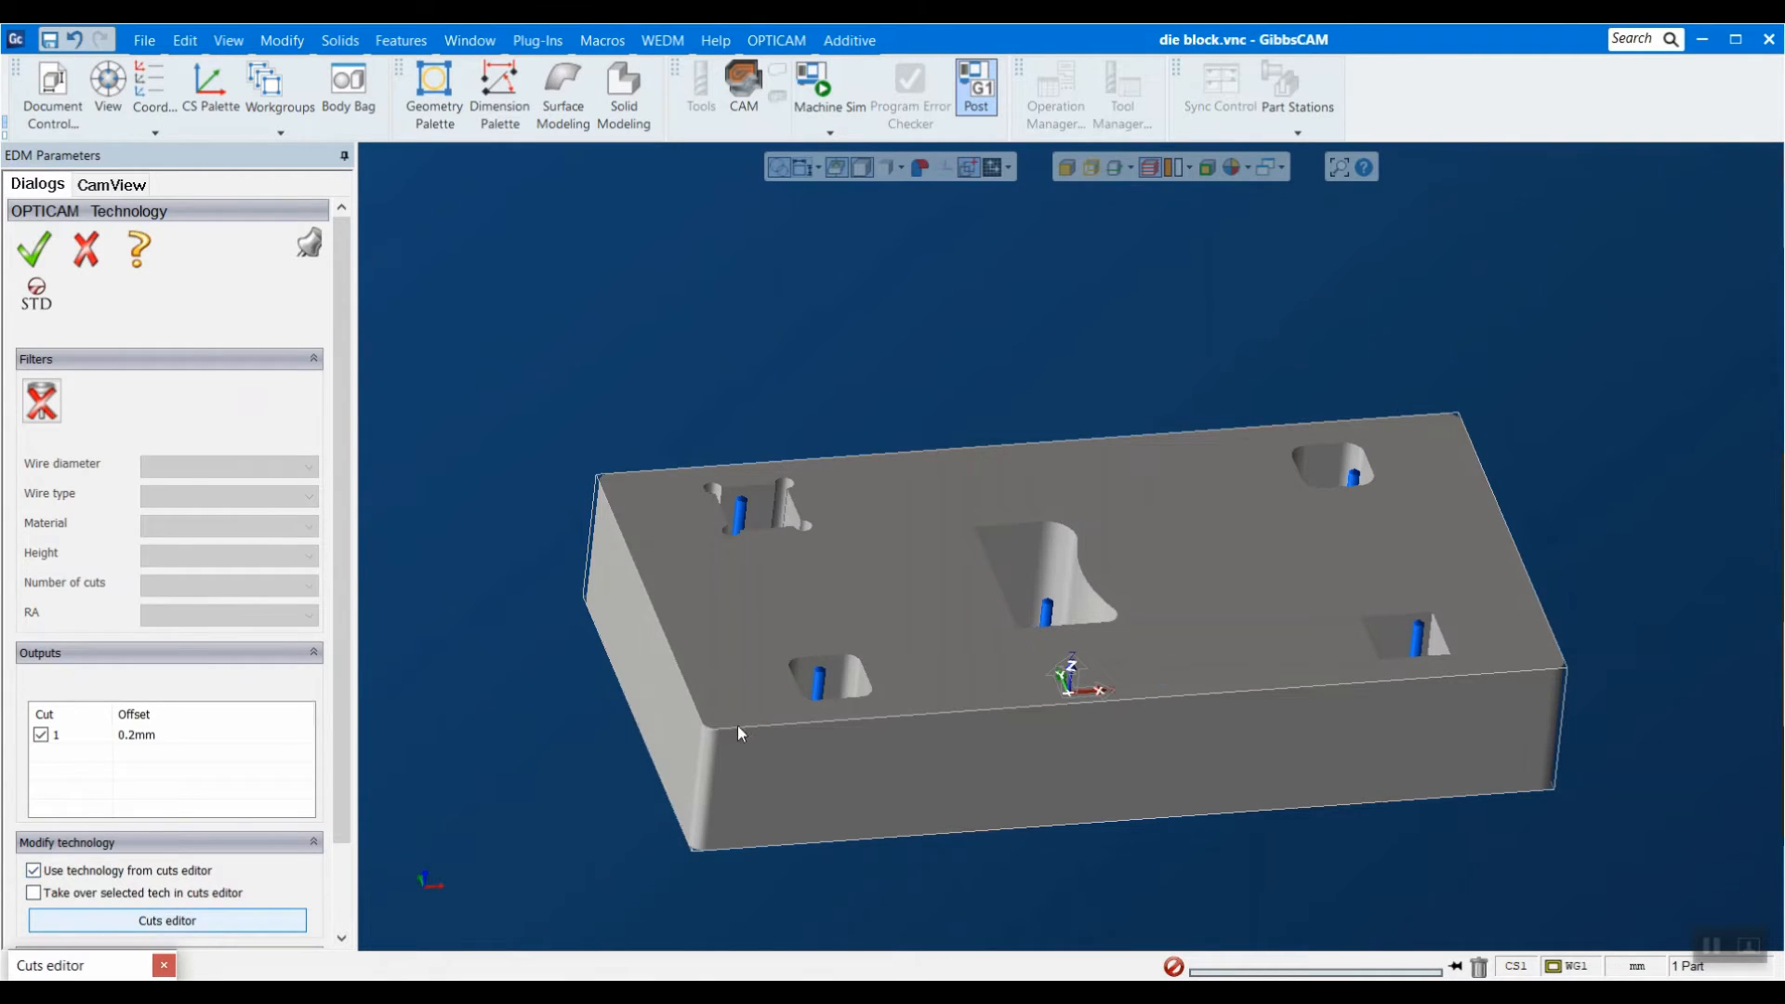
pyautogui.click(281, 428)
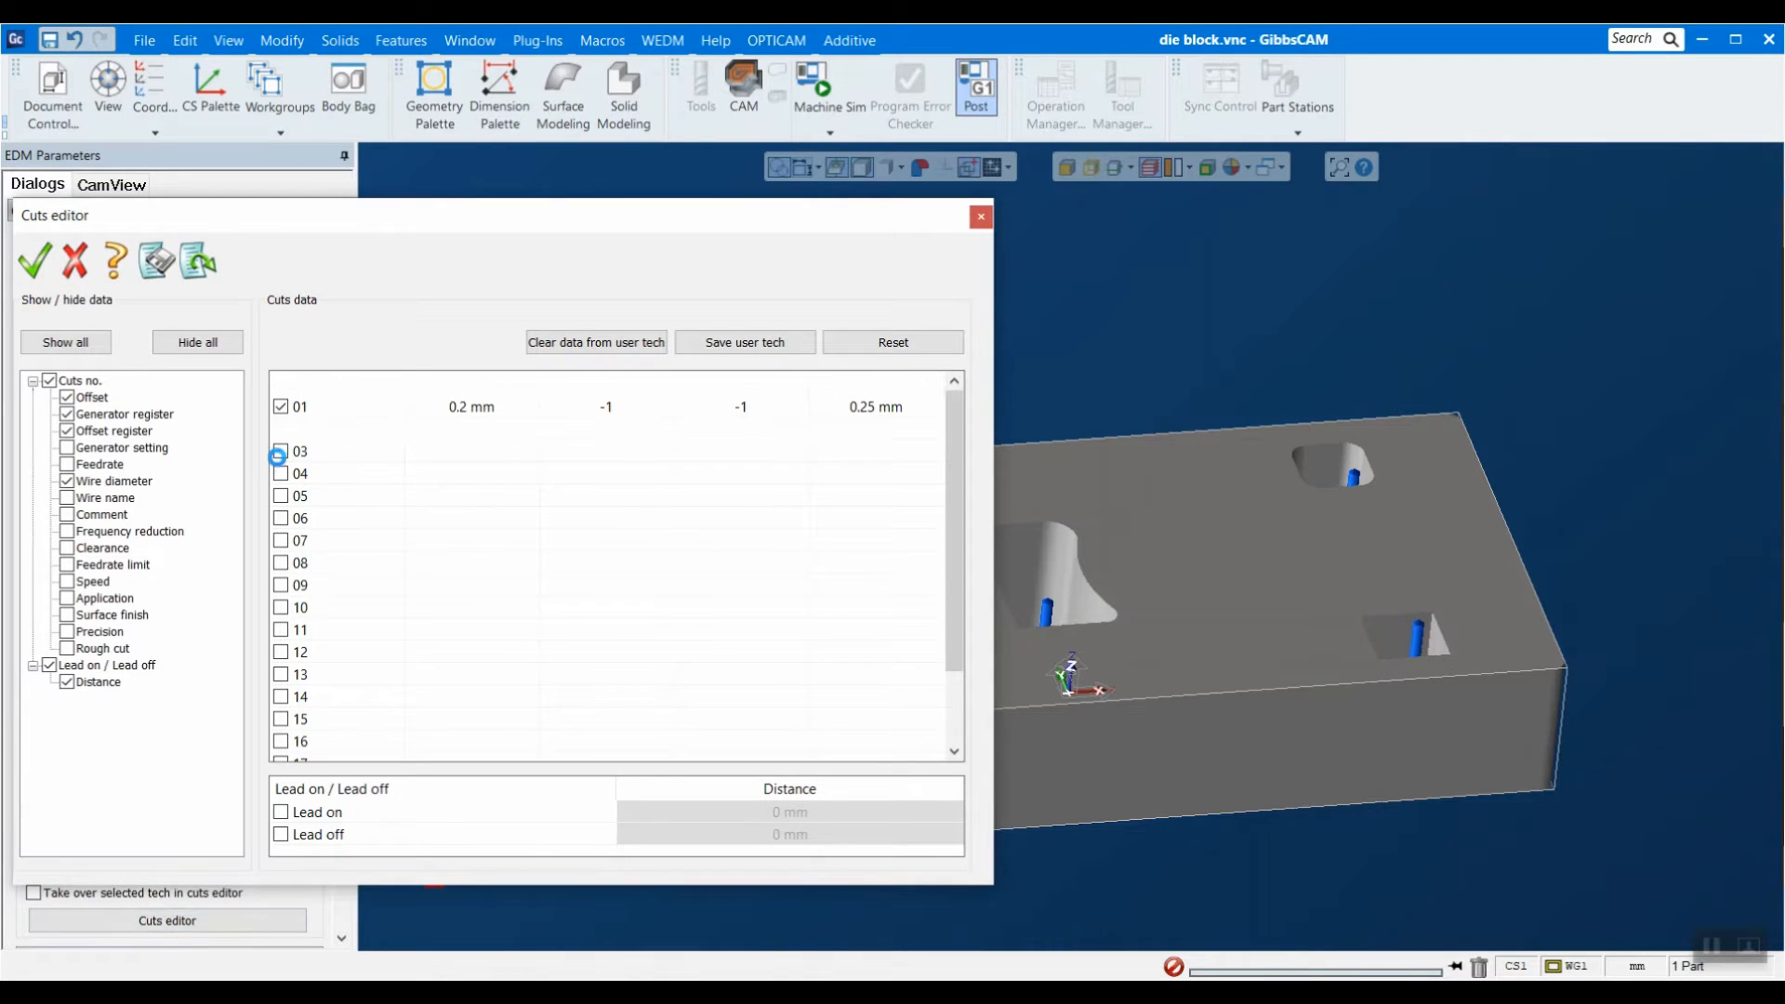
pyautogui.click(281, 451)
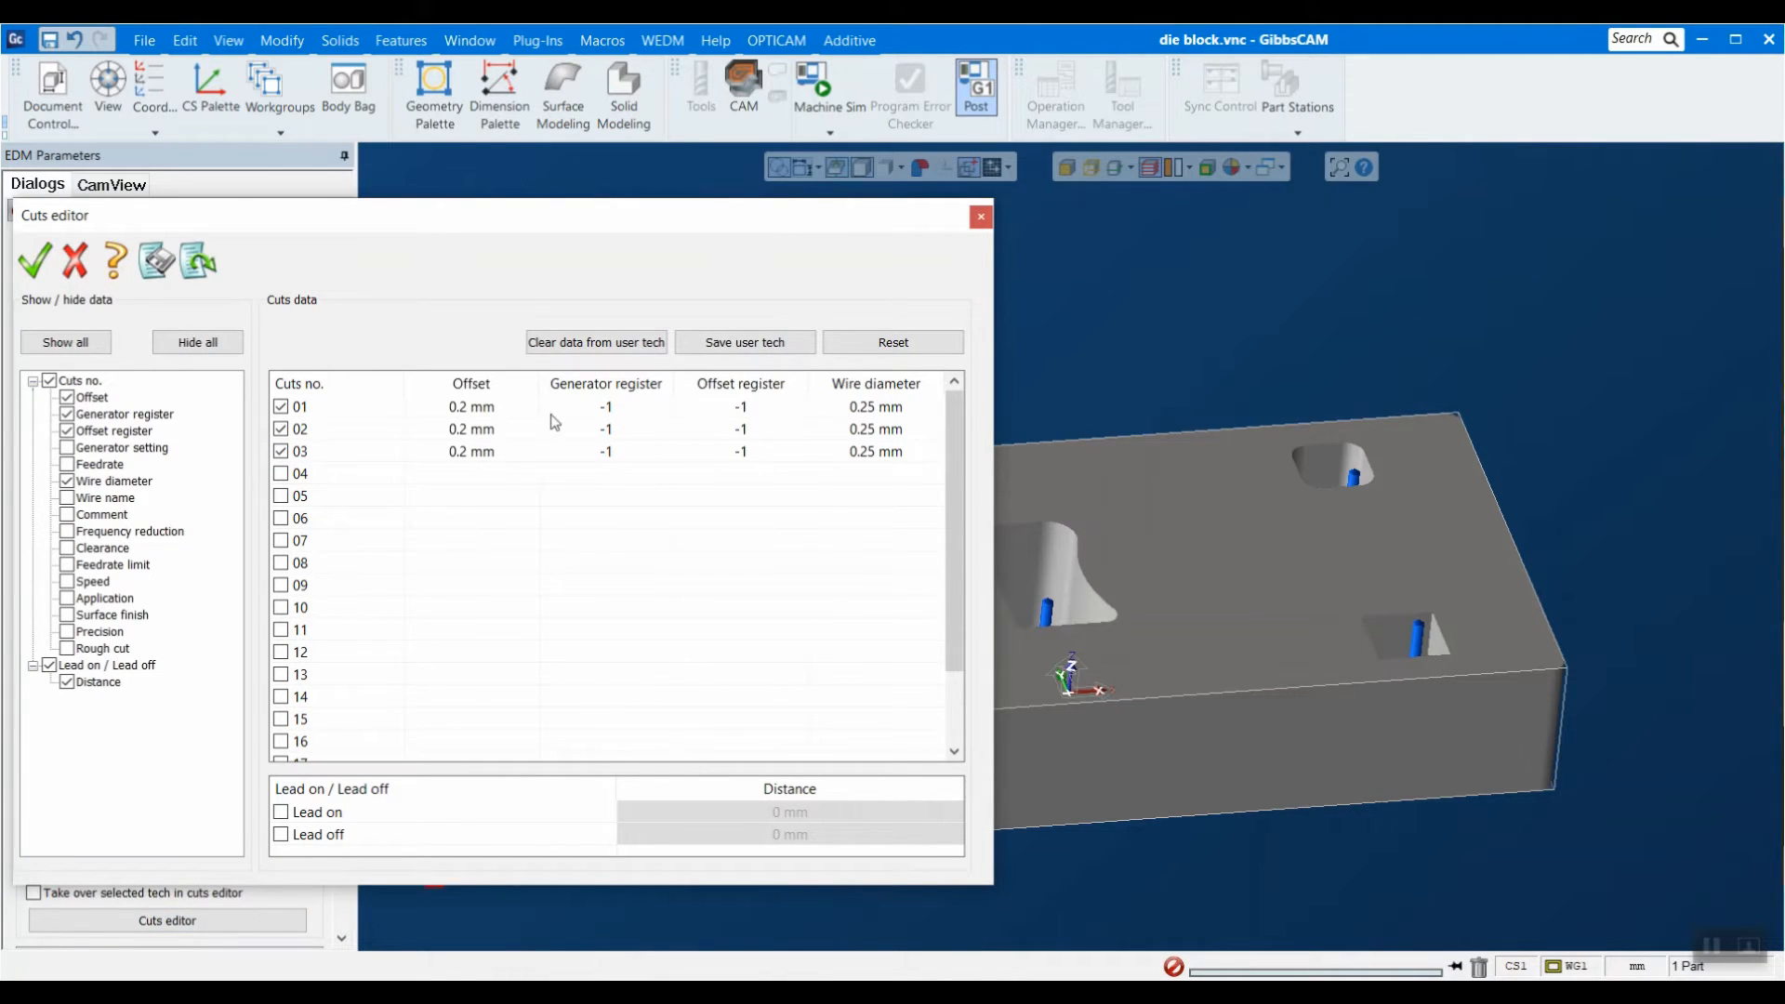
# Set the offset of cut 01 to 0.3 mm and of cut 02 to 0.25 mm.
pyautogui.doubleClick(443, 406)
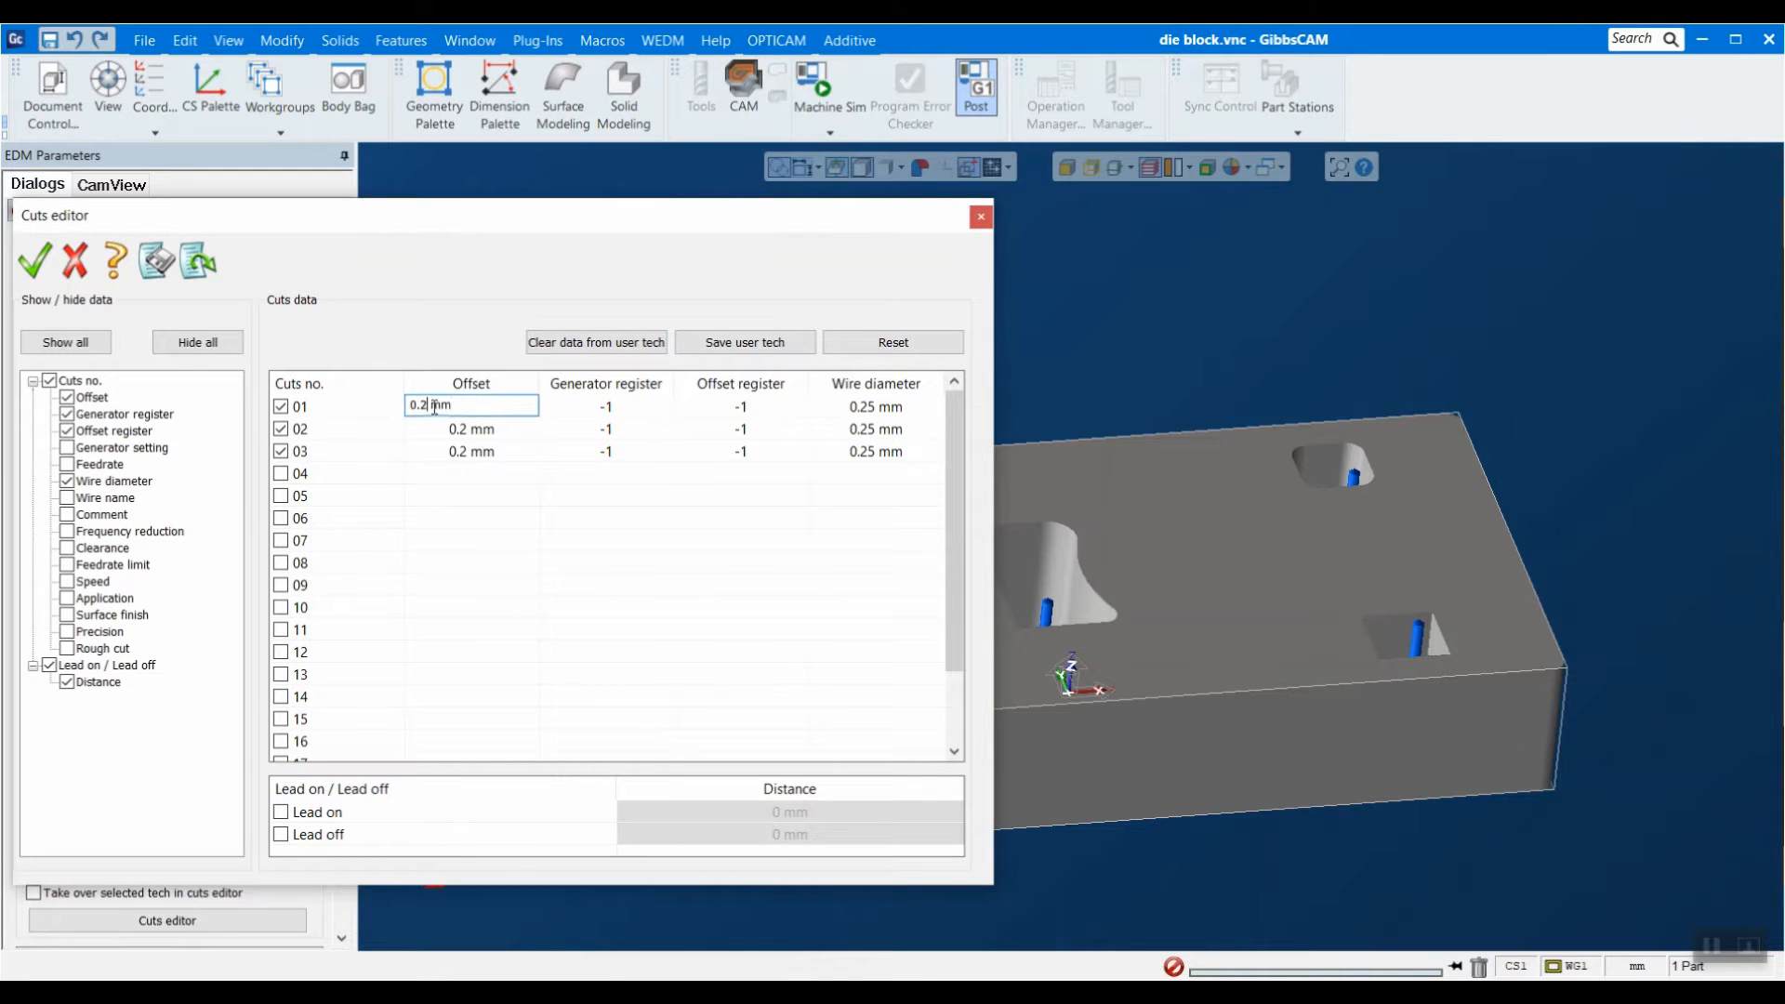
pyautogui.press('BackSpace')
pyautogui.write('3')
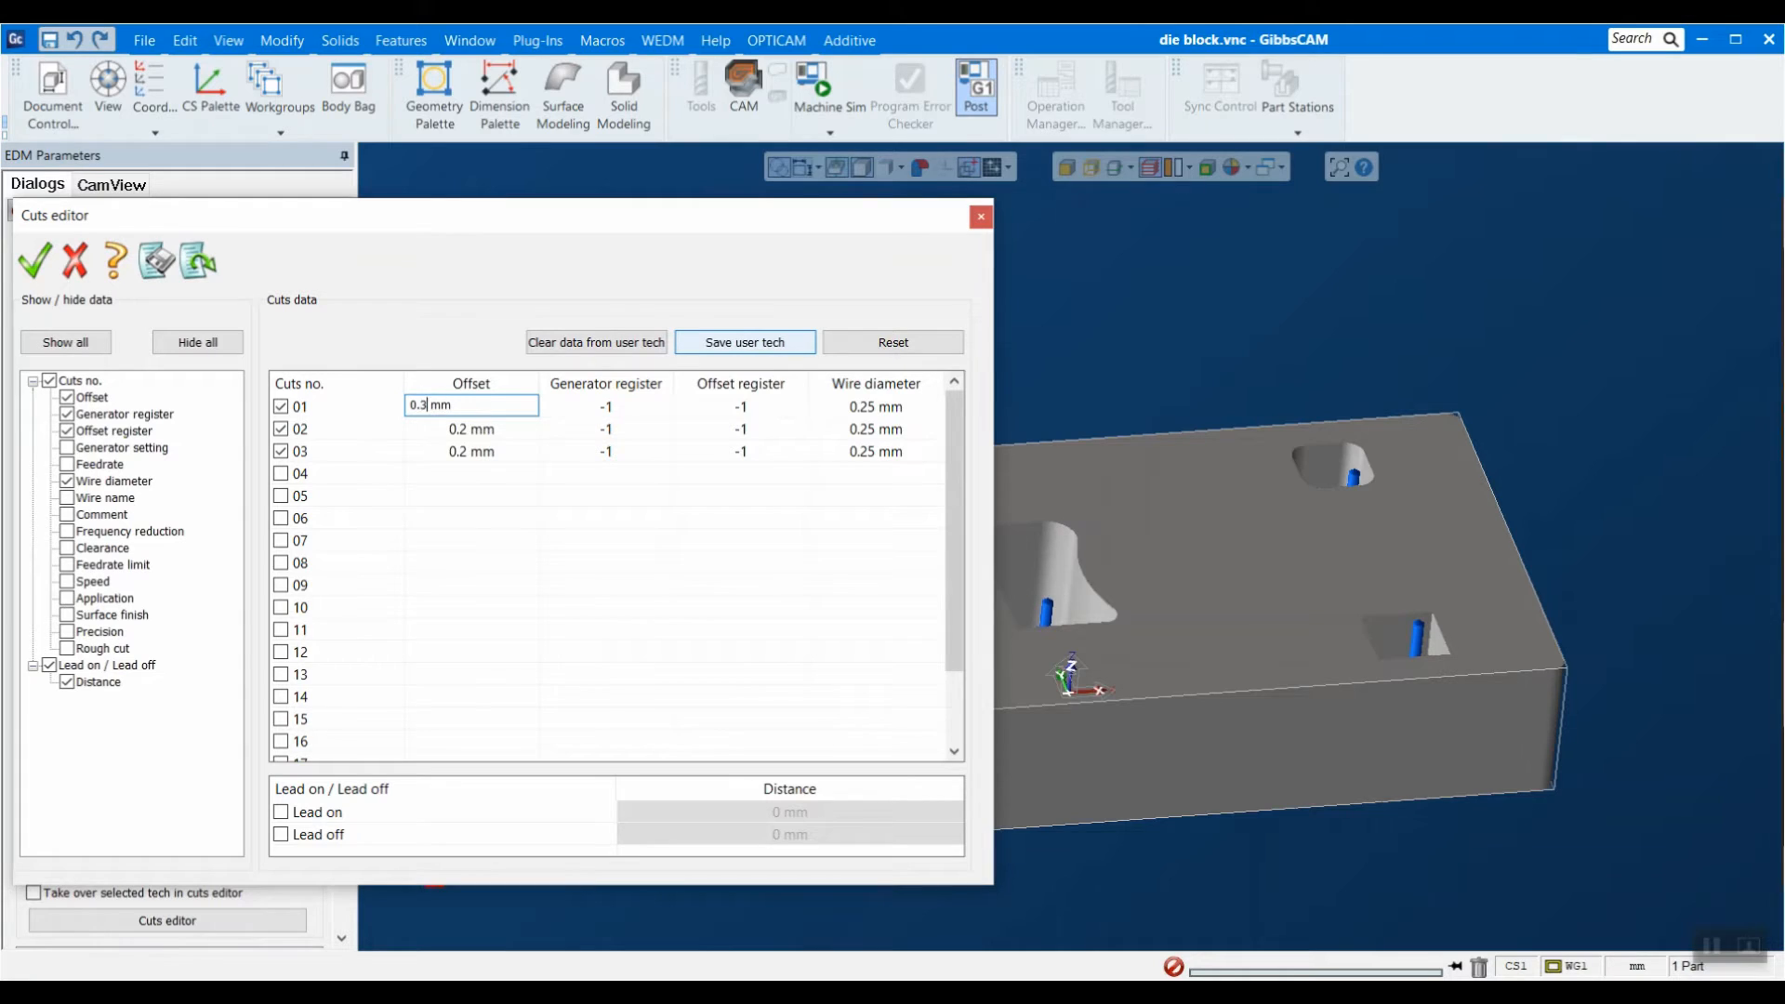
pyautogui.doubleClick(488, 446)
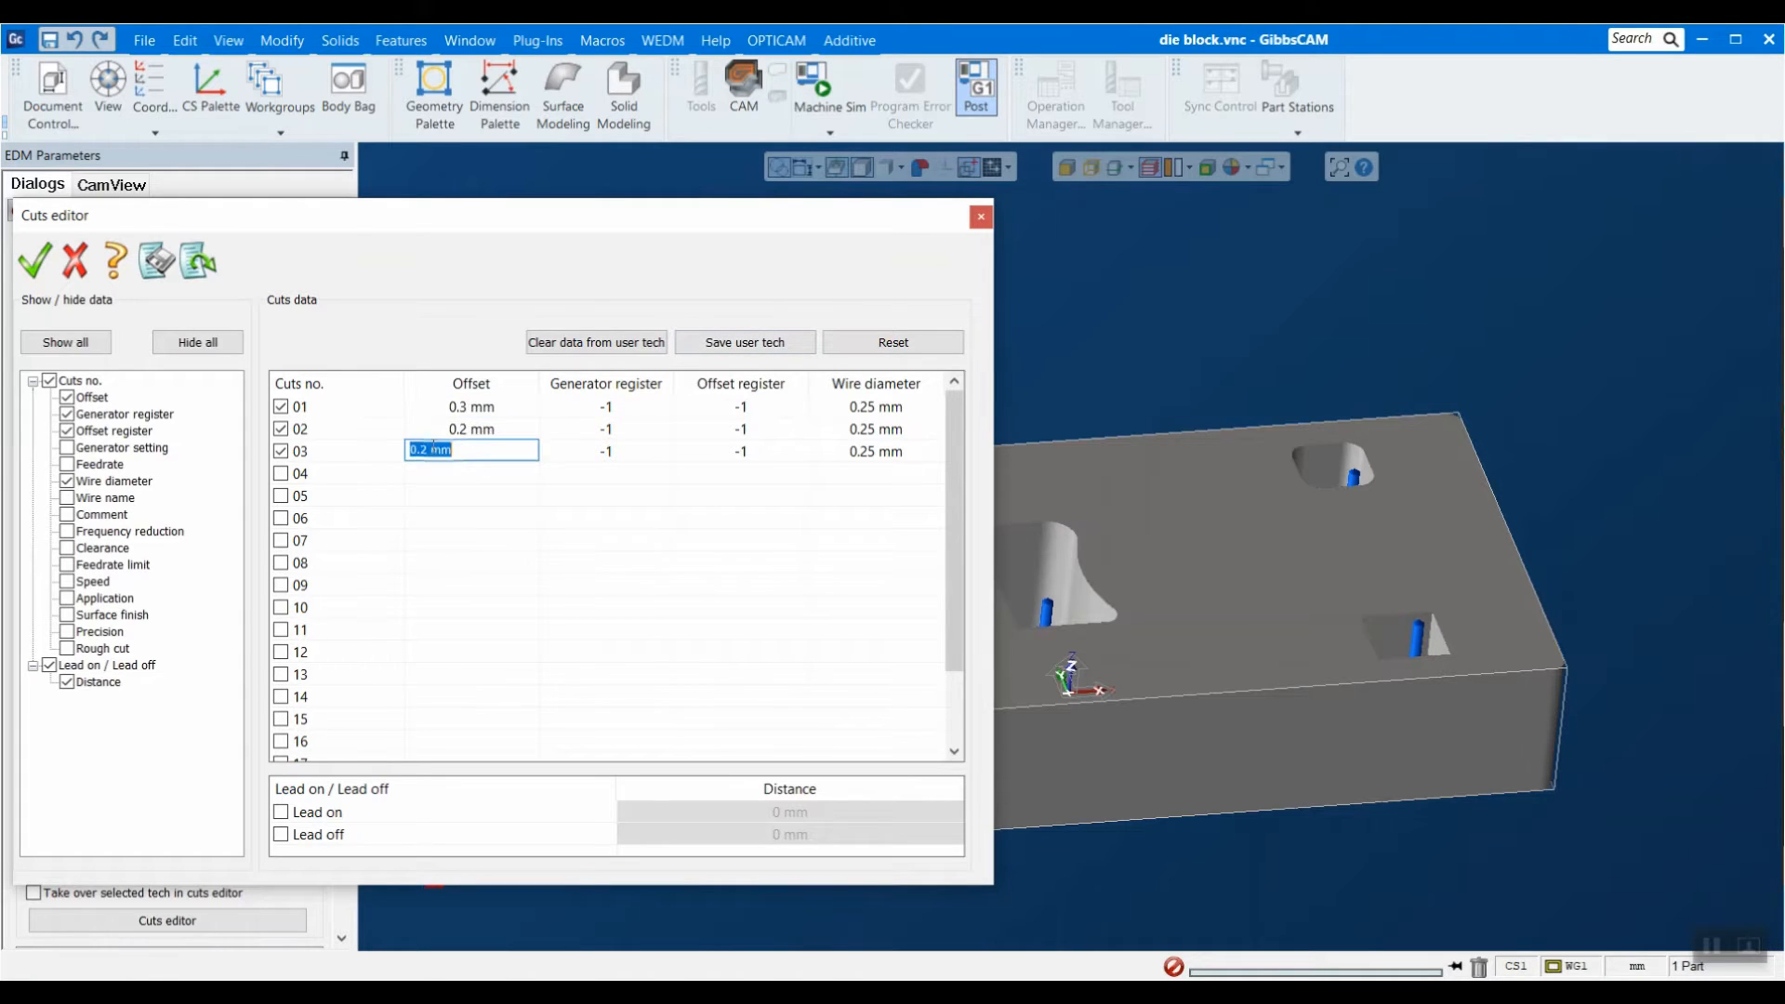
pyautogui.doubleClick(467, 429)
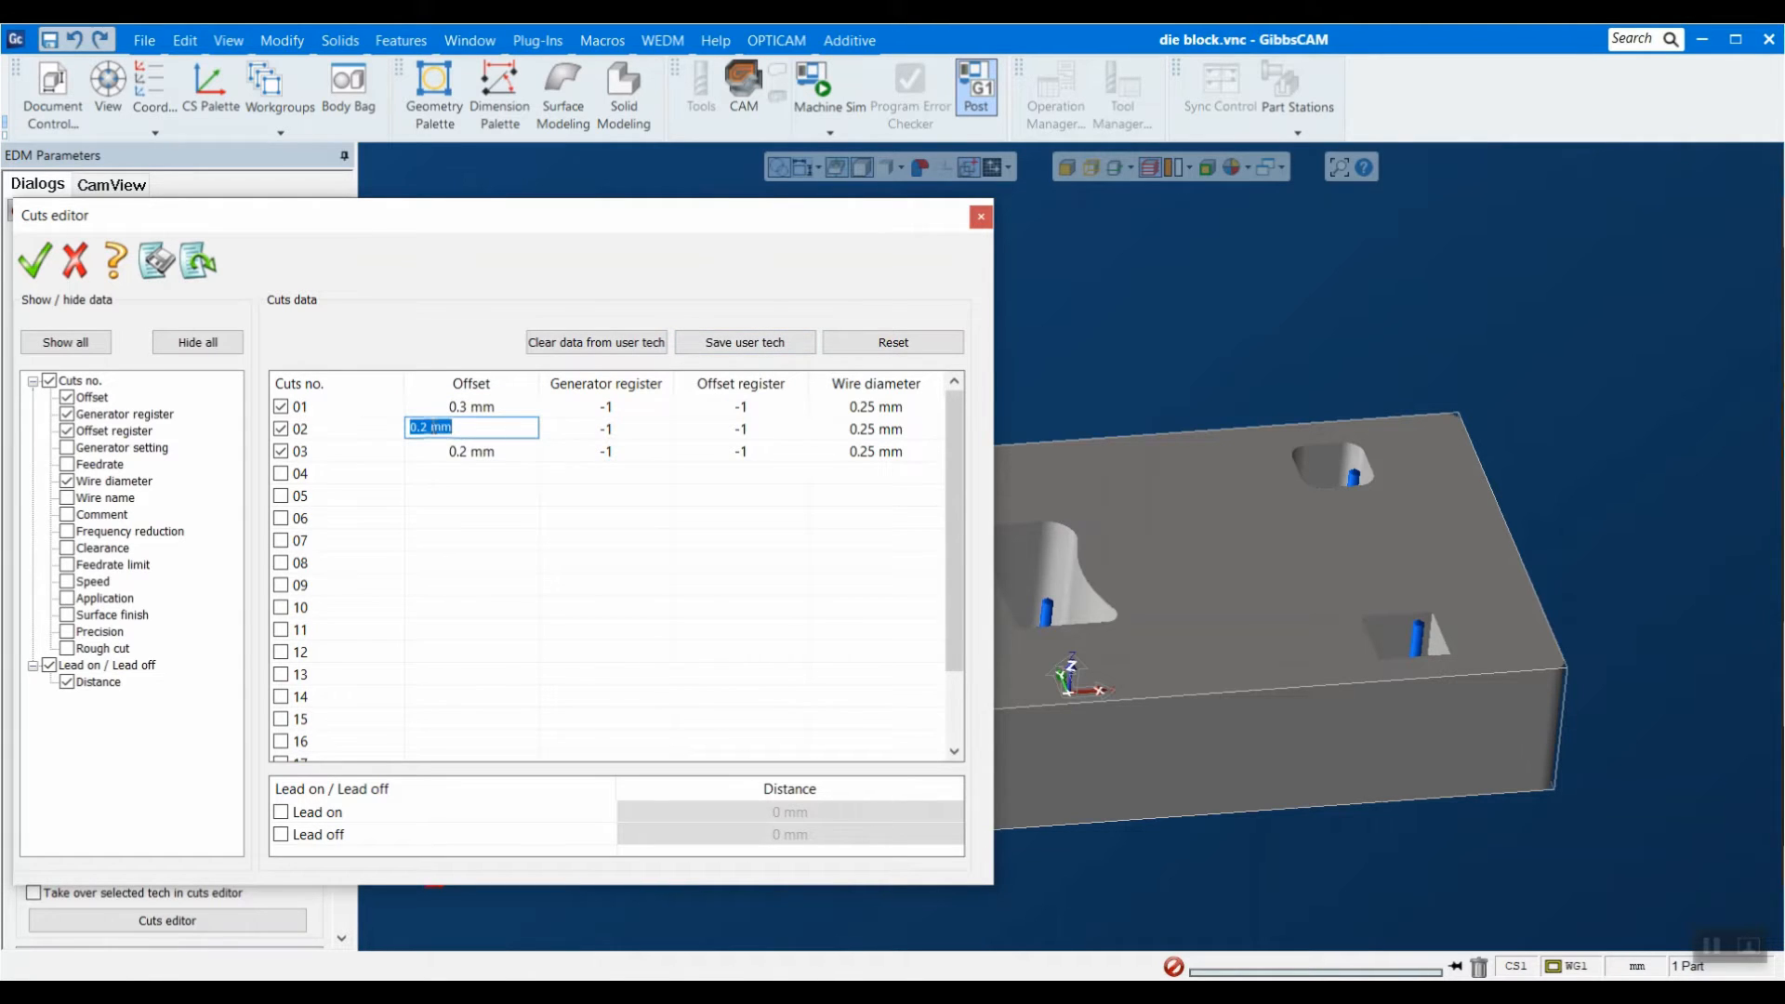
pyautogui.click(426, 430)
pyautogui.write('5')
pyautogui.click(472, 458)
# Set both the generator register and the offset register of cut 01 to 1.
pyautogui.doubleClick(625, 409)
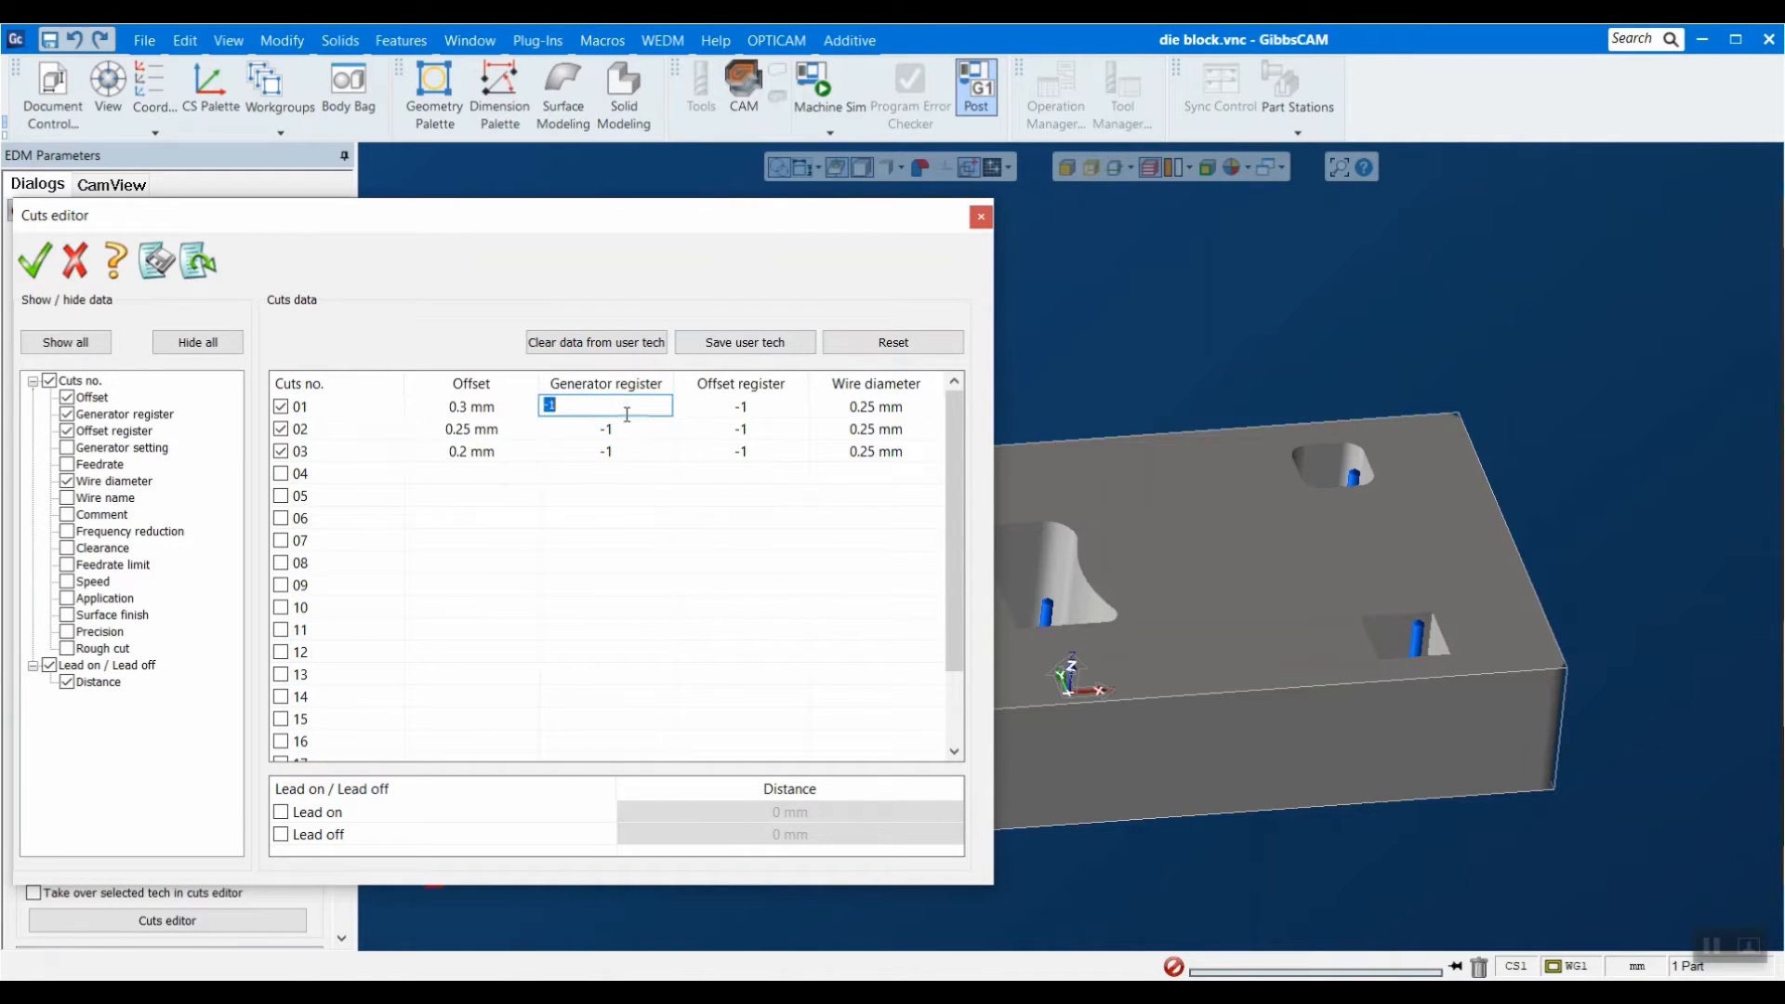
pyautogui.click(627, 413)
pyautogui.moveTo(628, 413); pyautogui.dragTo(392, 412)
pyautogui.write('1')
pyautogui.click(758, 413)
pyautogui.moveTo(765, 412); pyautogui.dragTo(654, 418)
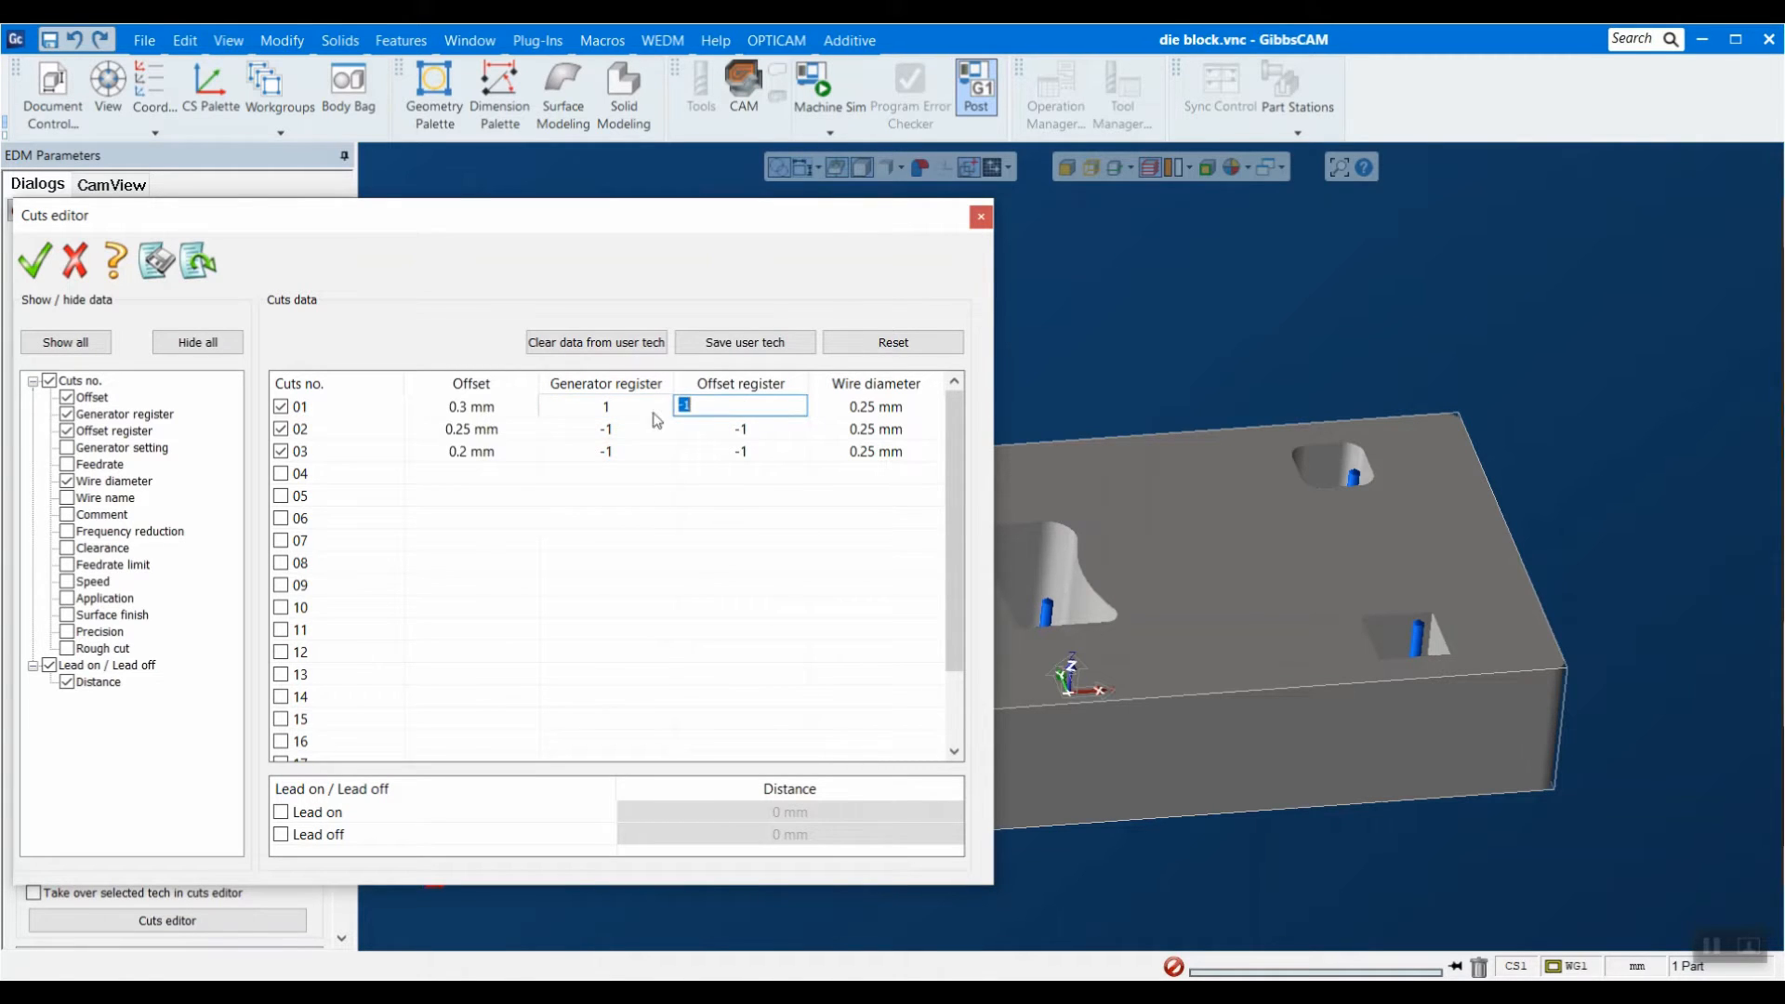
pyautogui.write('1')
# Set both the generator register and the offset register of cut 02 to 2.
pyautogui.doubleClick(641, 427)
pyautogui.click(639, 425)
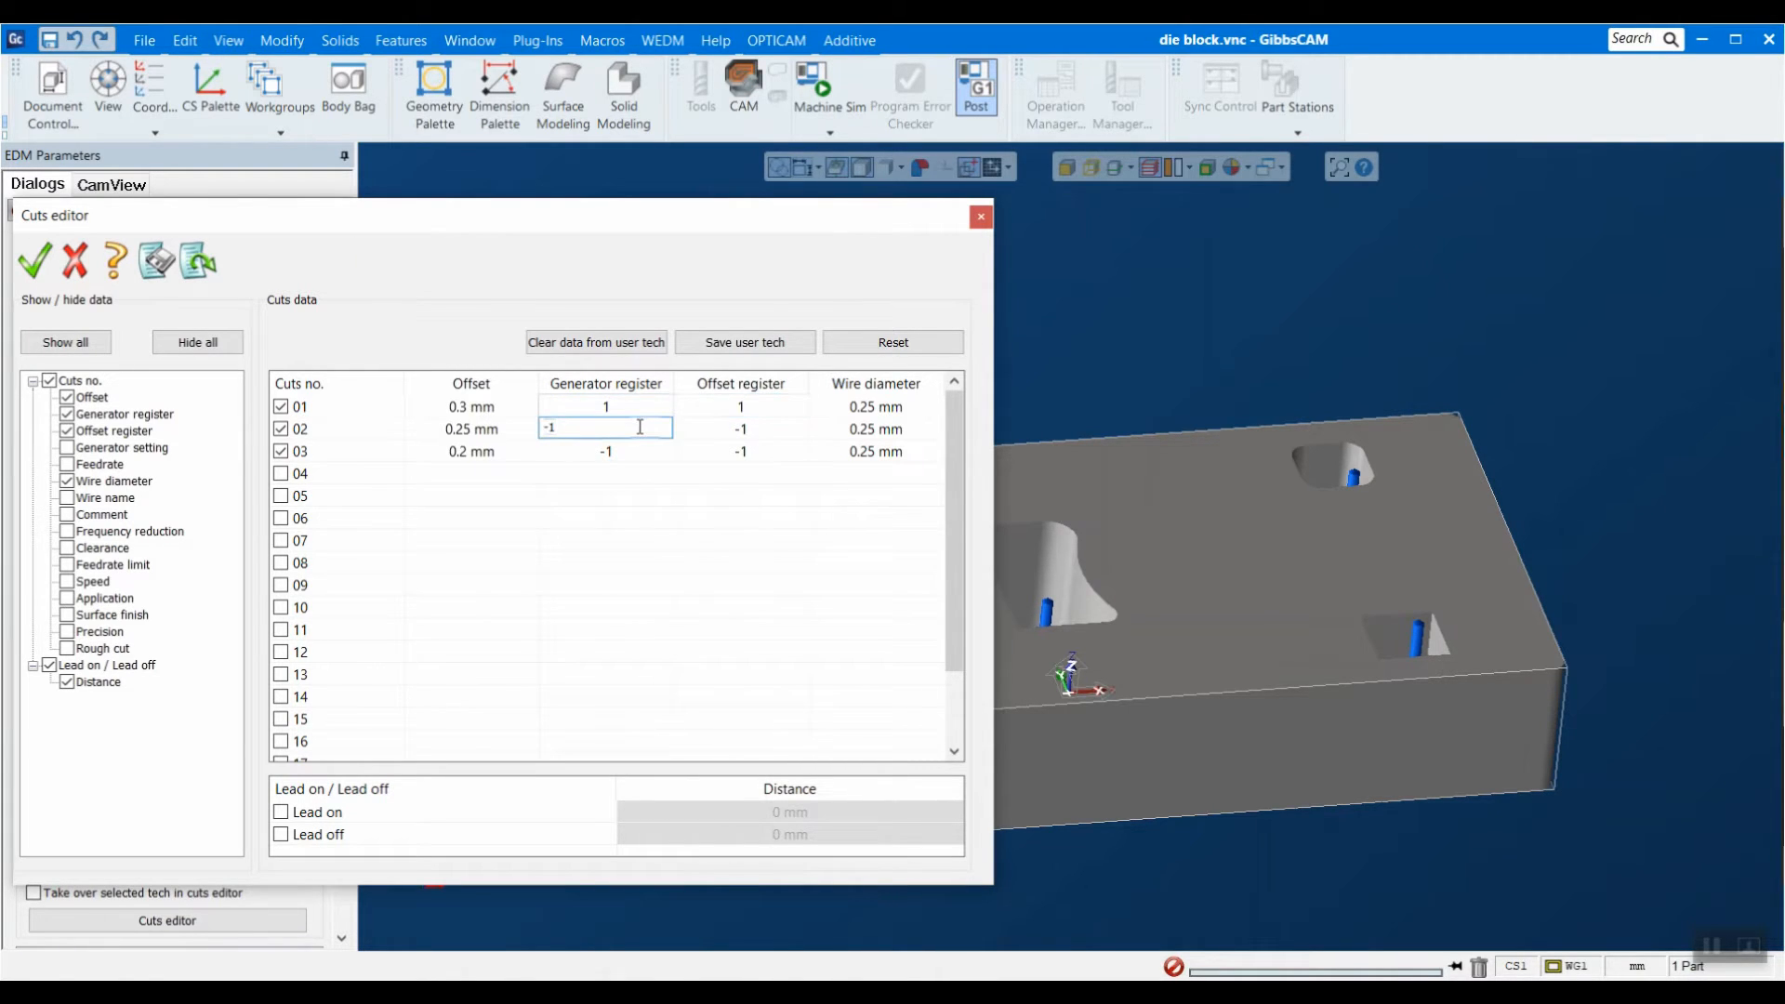
pyautogui.doubleClick(640, 426)
pyautogui.write('2')
pyautogui.doubleClick(753, 427)
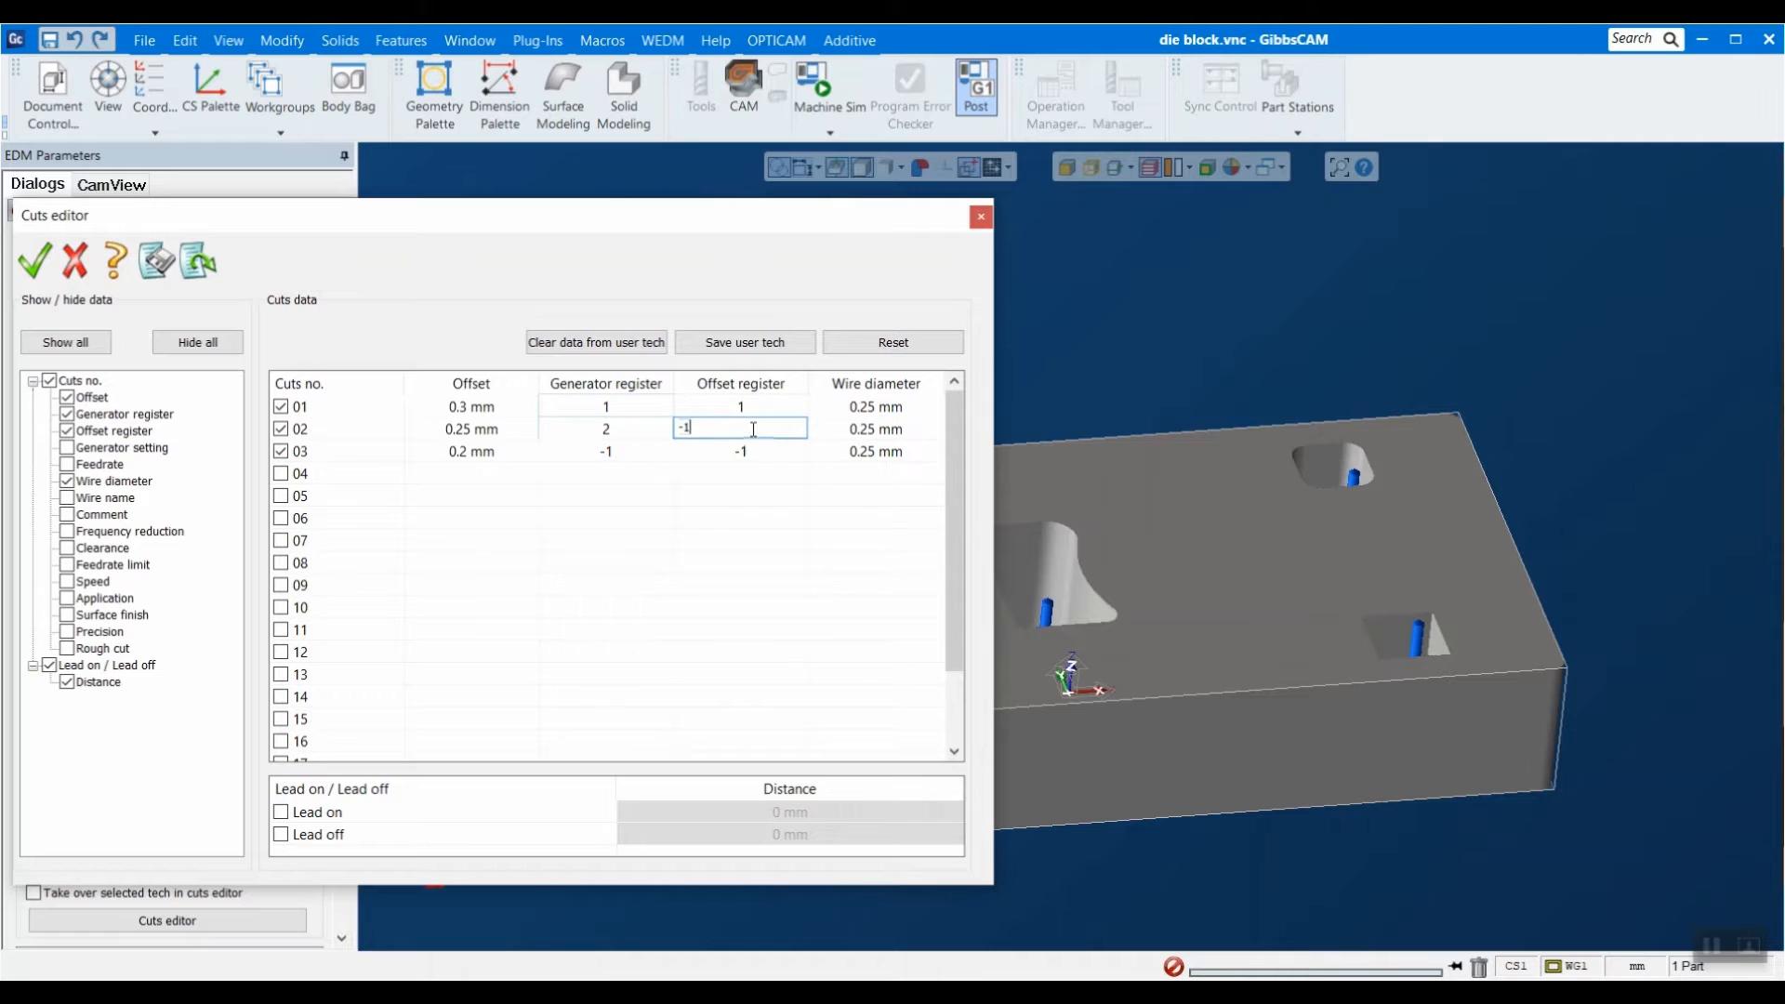
pyautogui.moveTo(694, 429); pyautogui.dragTo(531, 457)
pyautogui.write('2')
# Set both the generator register and the offset register of cut 03 to 3.
pyautogui.doubleClick(618, 453)
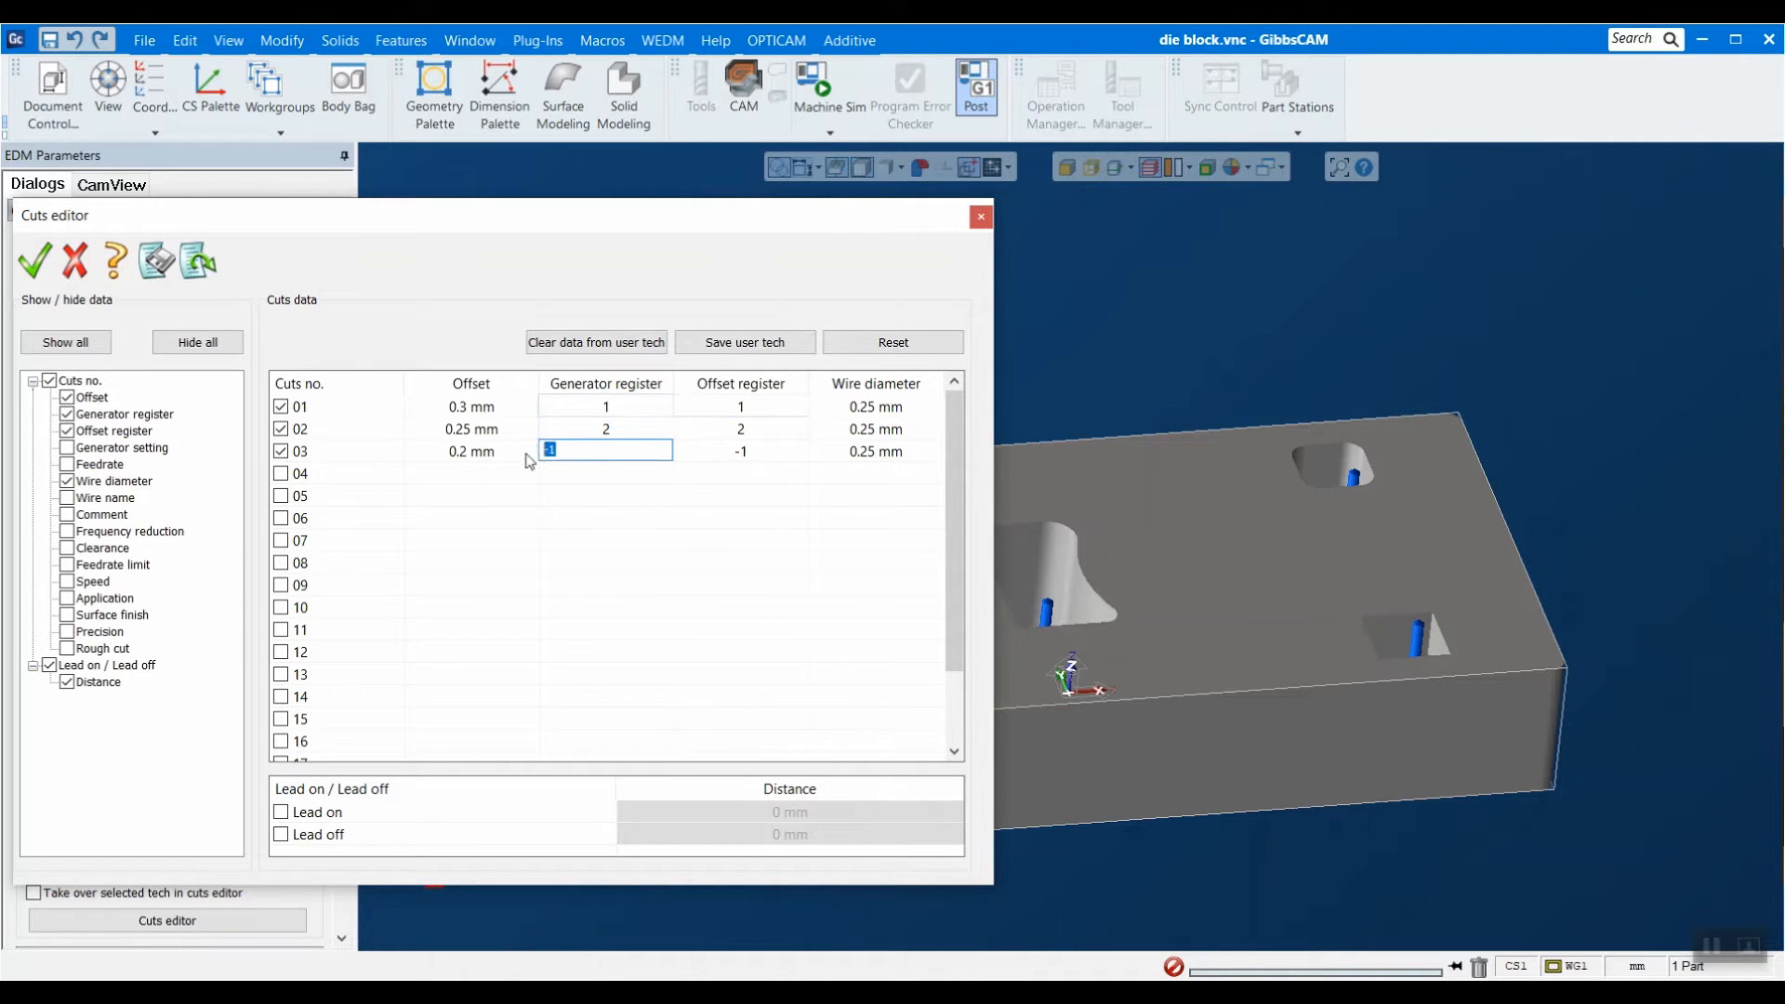
pyautogui.write('3')
pyautogui.doubleClick(755, 458)
pyautogui.moveTo(755, 457); pyautogui.dragTo(664, 461)
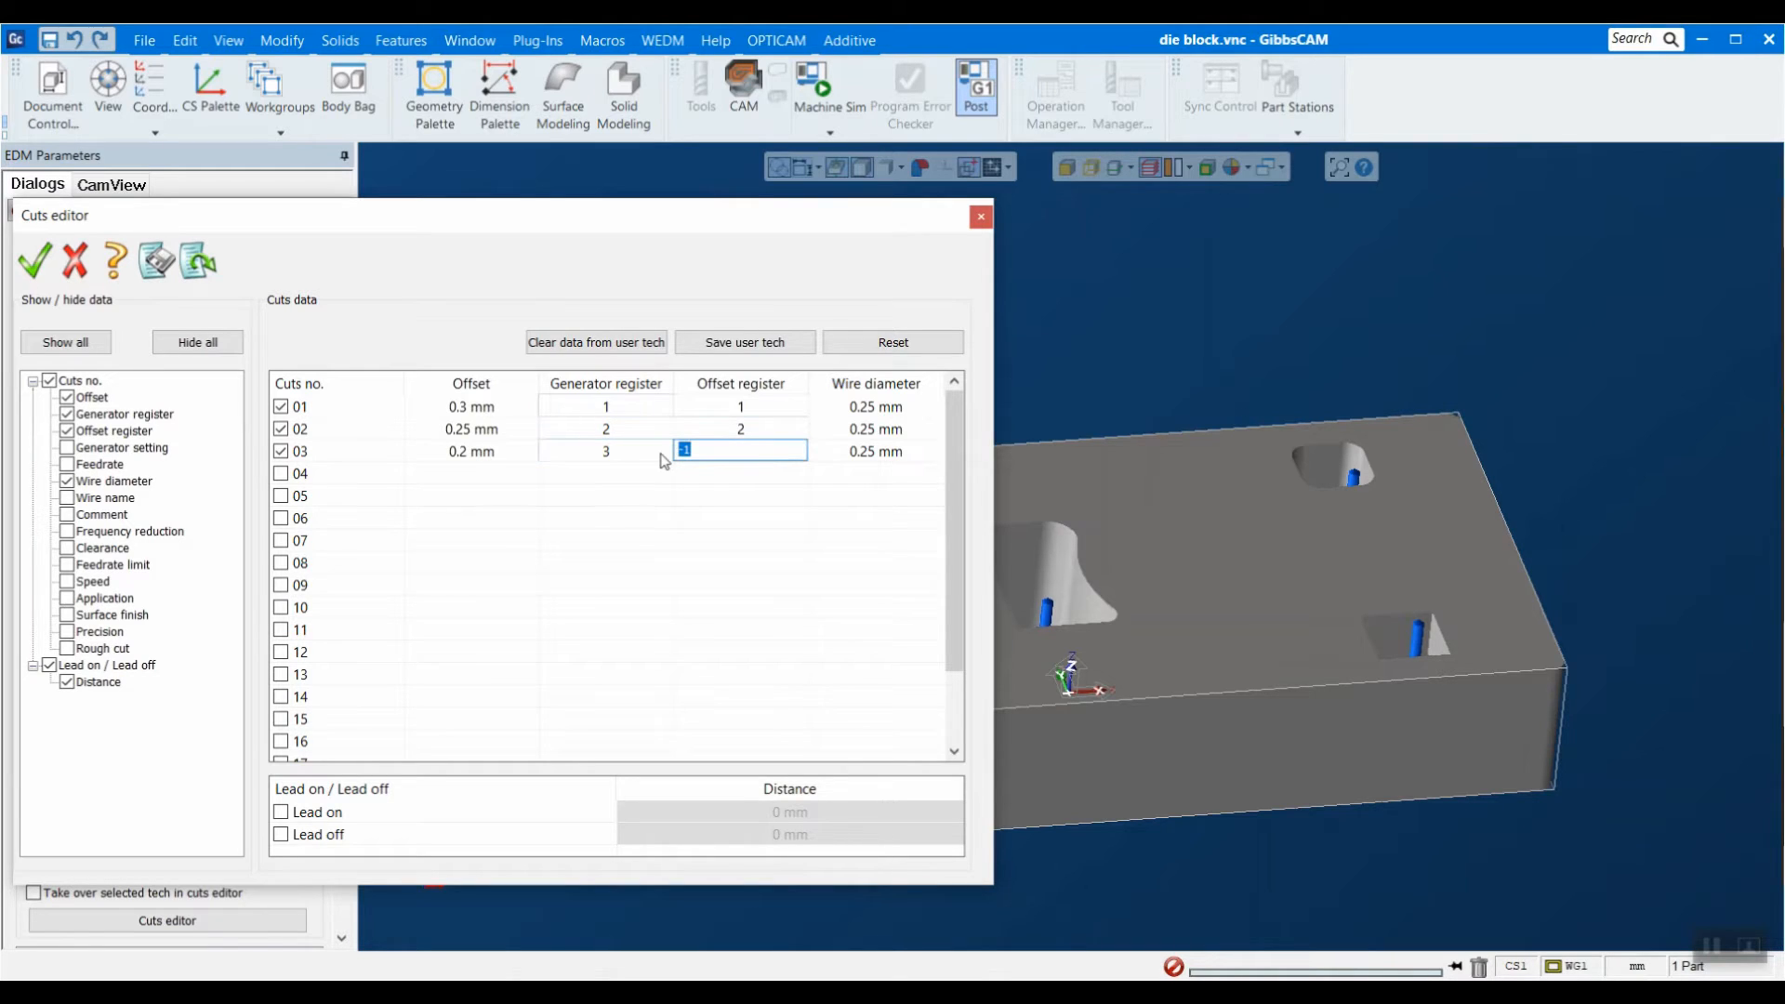
pyautogui.write('3')
pyautogui.click(857, 523)
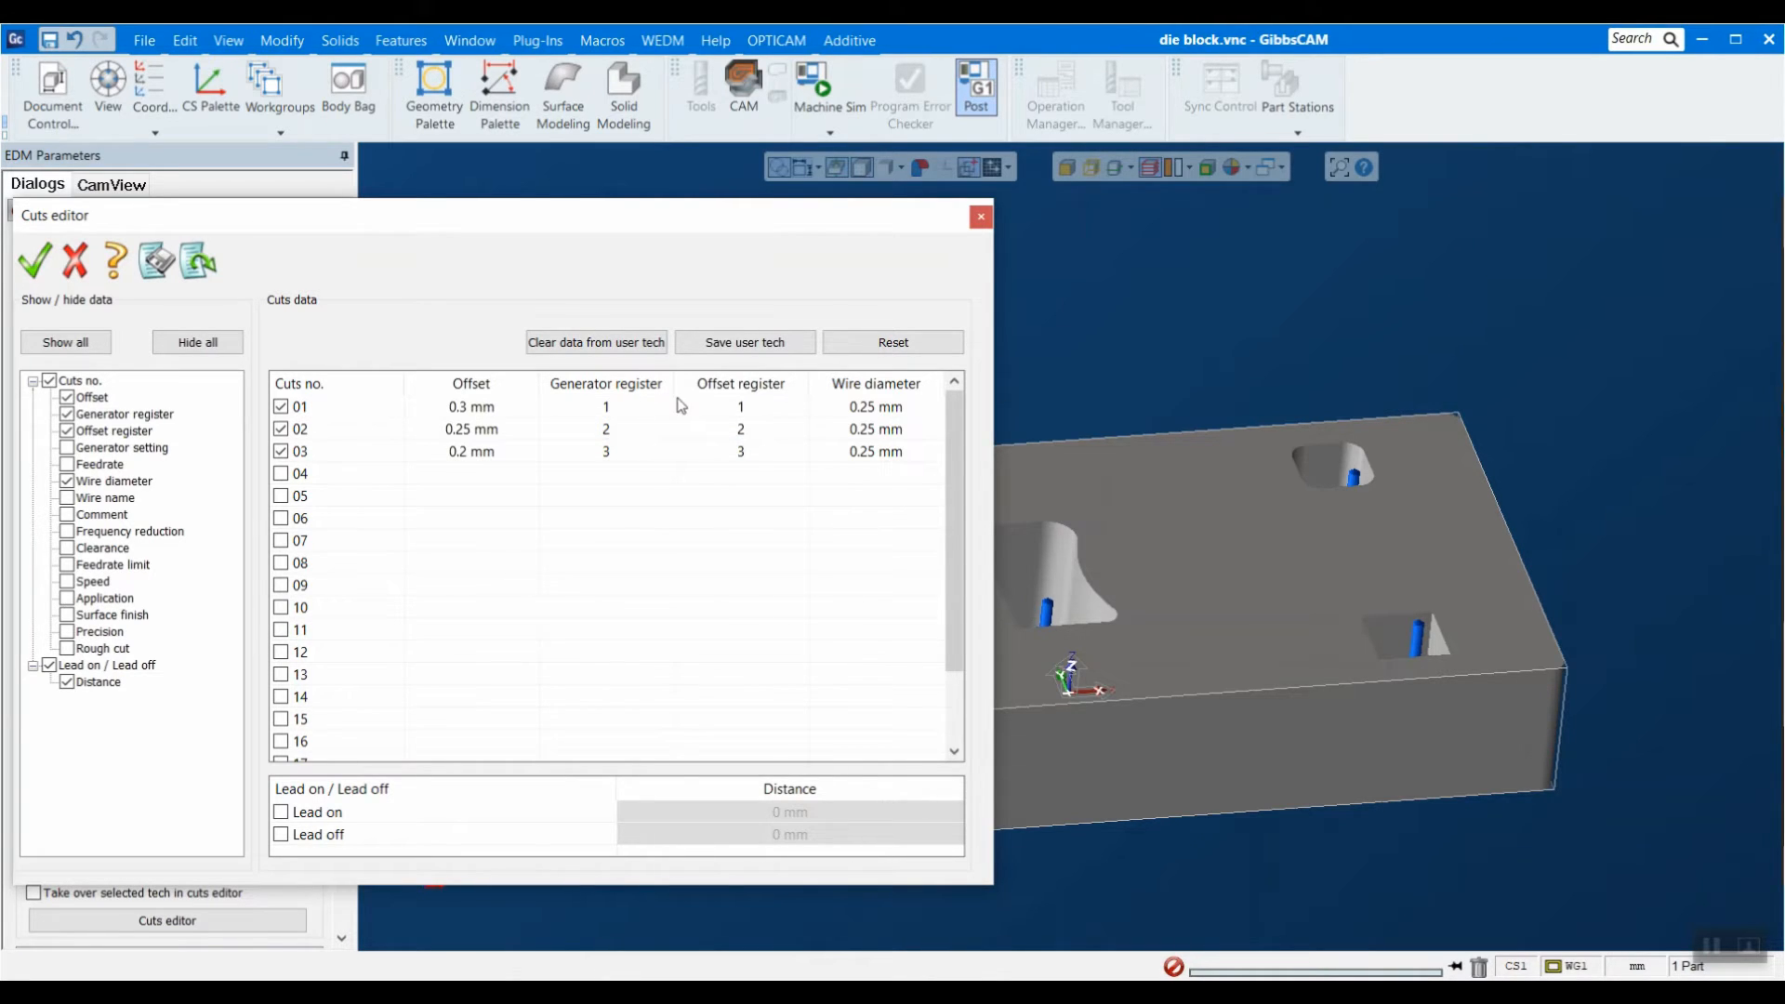
# Show the feedrate data in the cuts editor and set the feedrate of cut 01 to 7 mm/min.
pyautogui.click(110, 469)
pyautogui.click(67, 464)
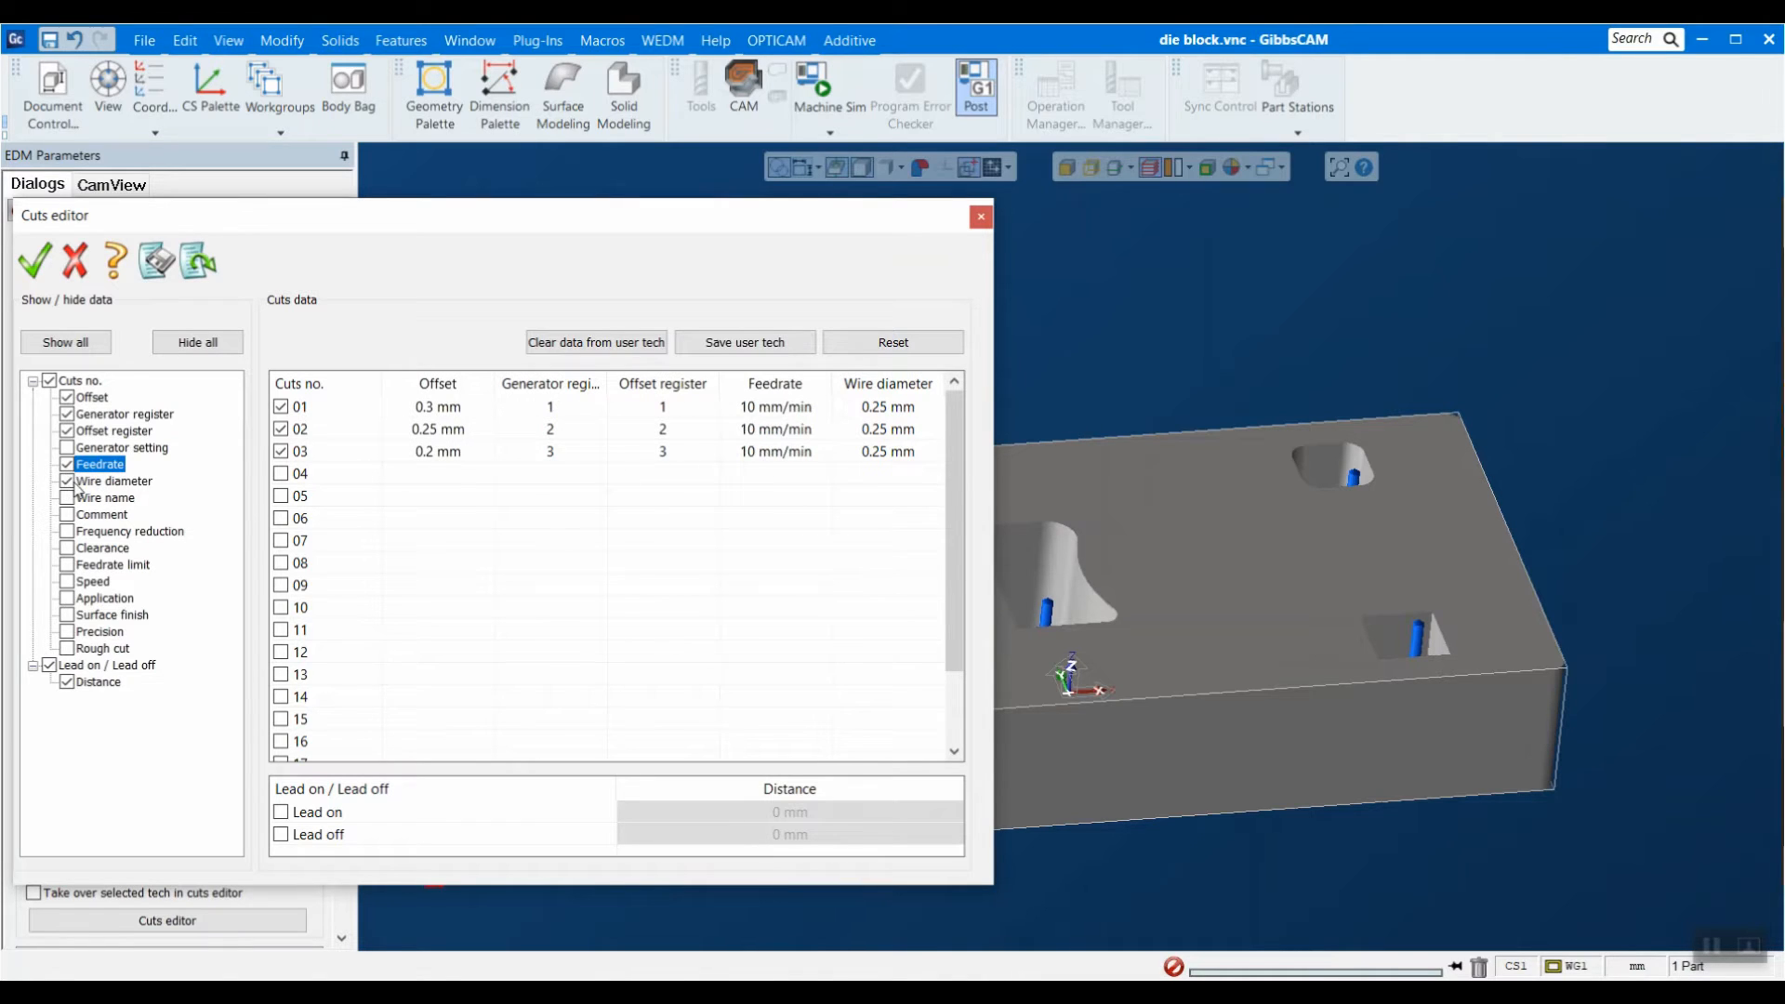
pyautogui.click(754, 406)
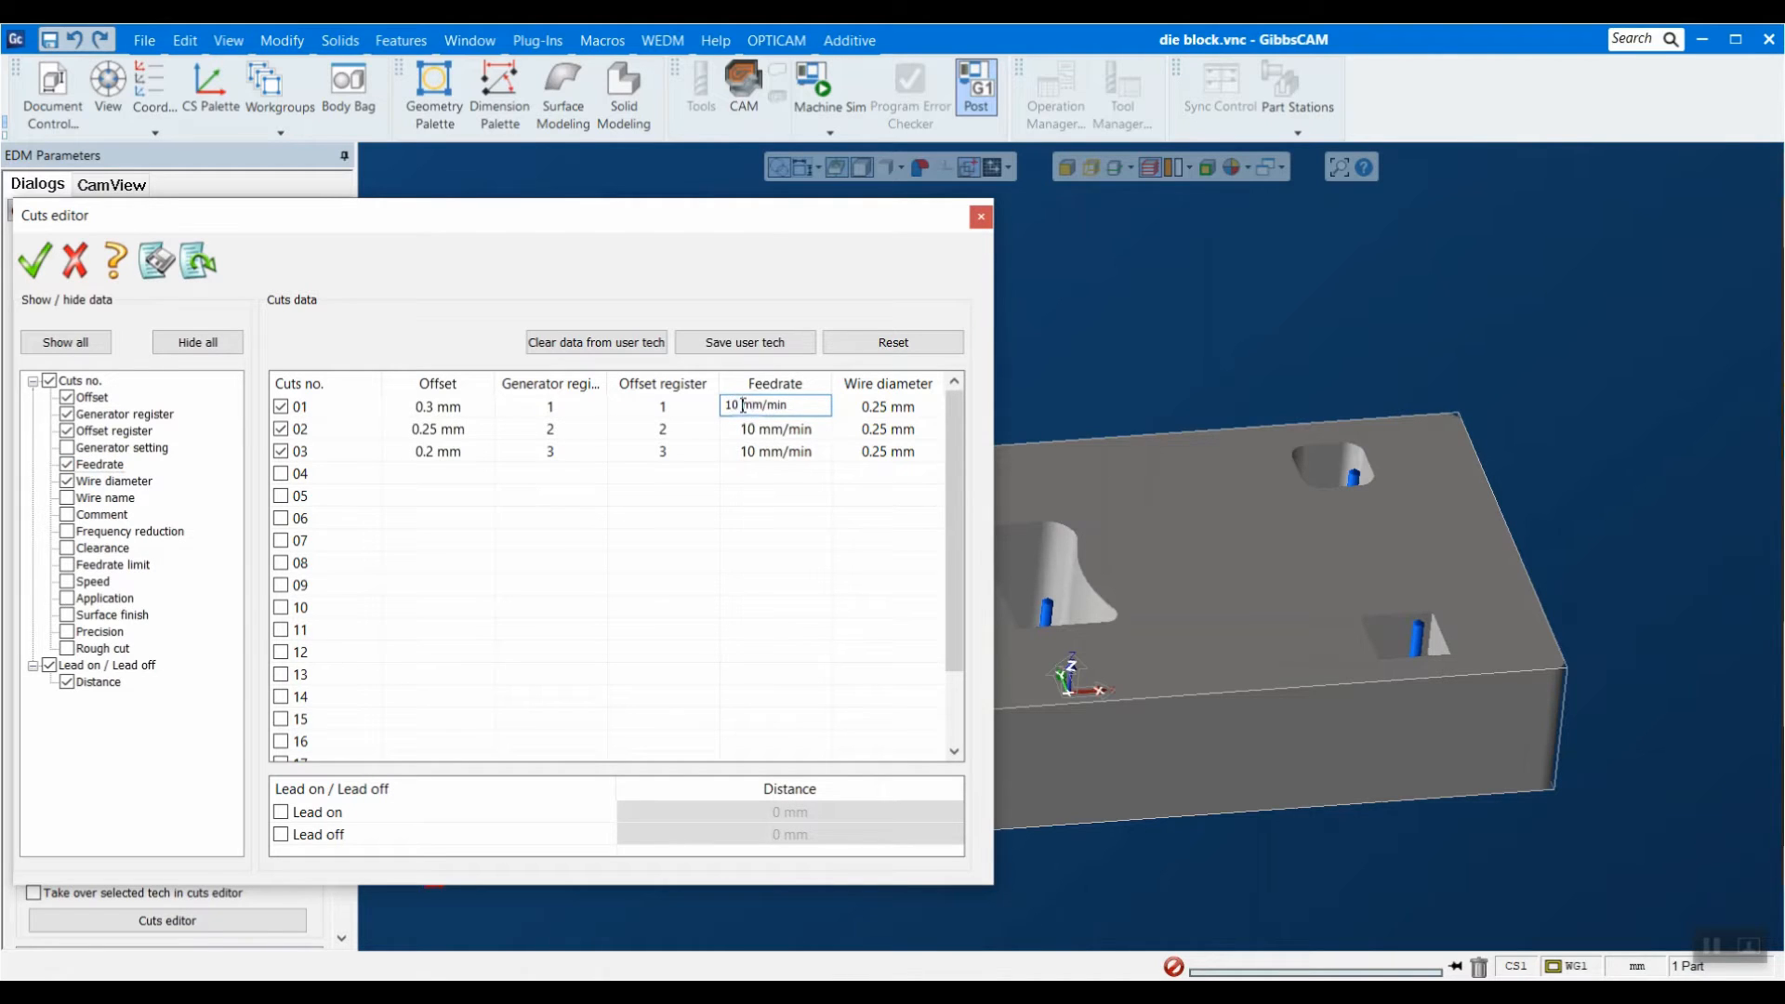
pyautogui.doubleClick(743, 406)
pyautogui.press('BackSpace')
pyautogui.press('BackSpace')
pyautogui.write('7')
pyautogui.click(784, 514)
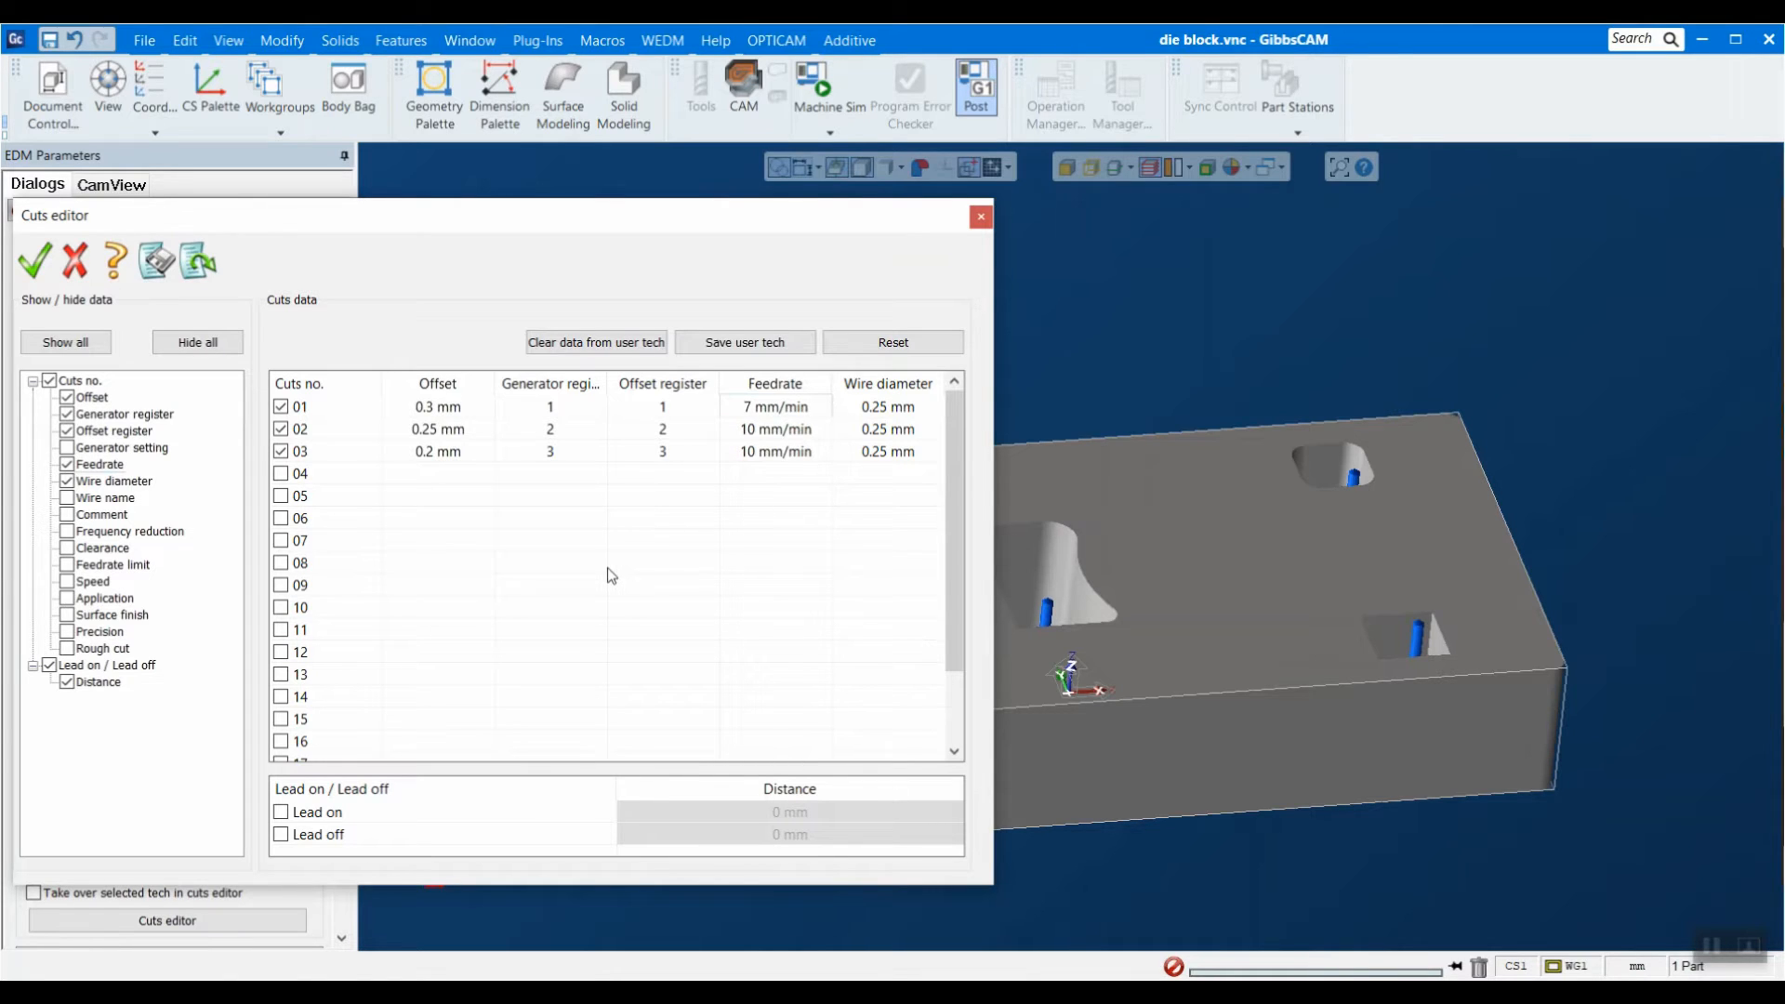
# Save the three cuts as a user technology named "User 1 Tech".
pyautogui.click(754, 346)
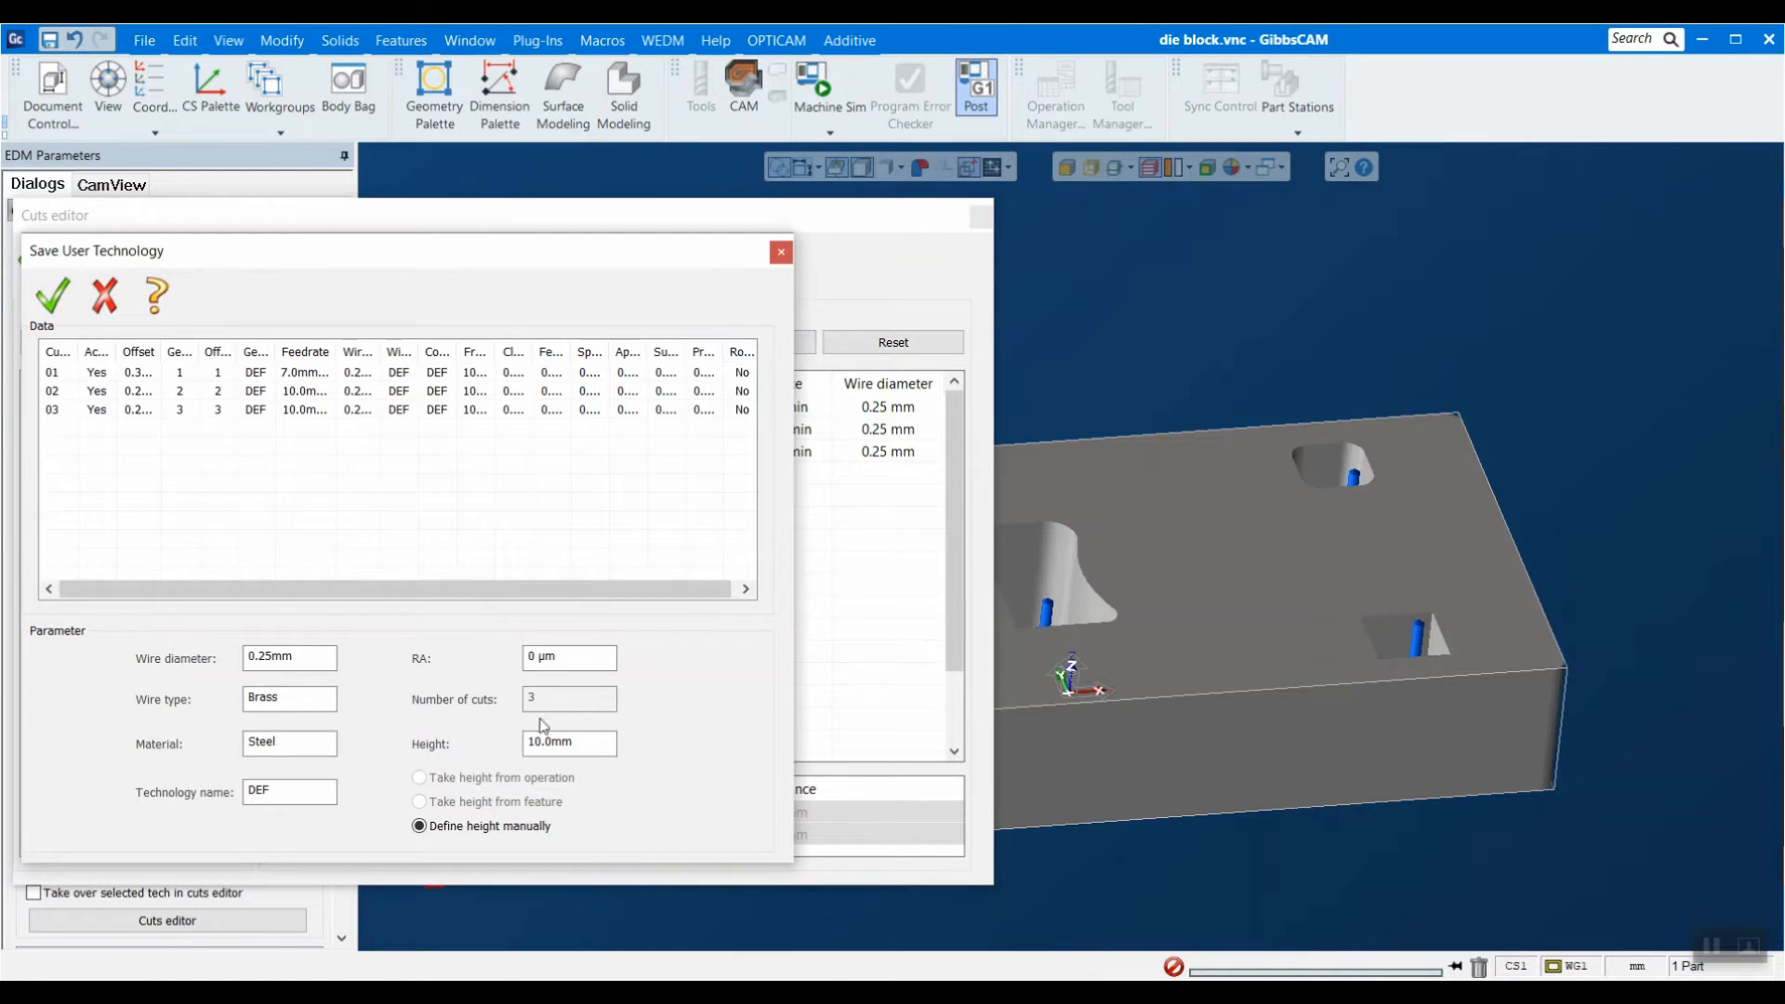
pyautogui.doubleClick(265, 791)
pyautogui.write('User 1 Tech')
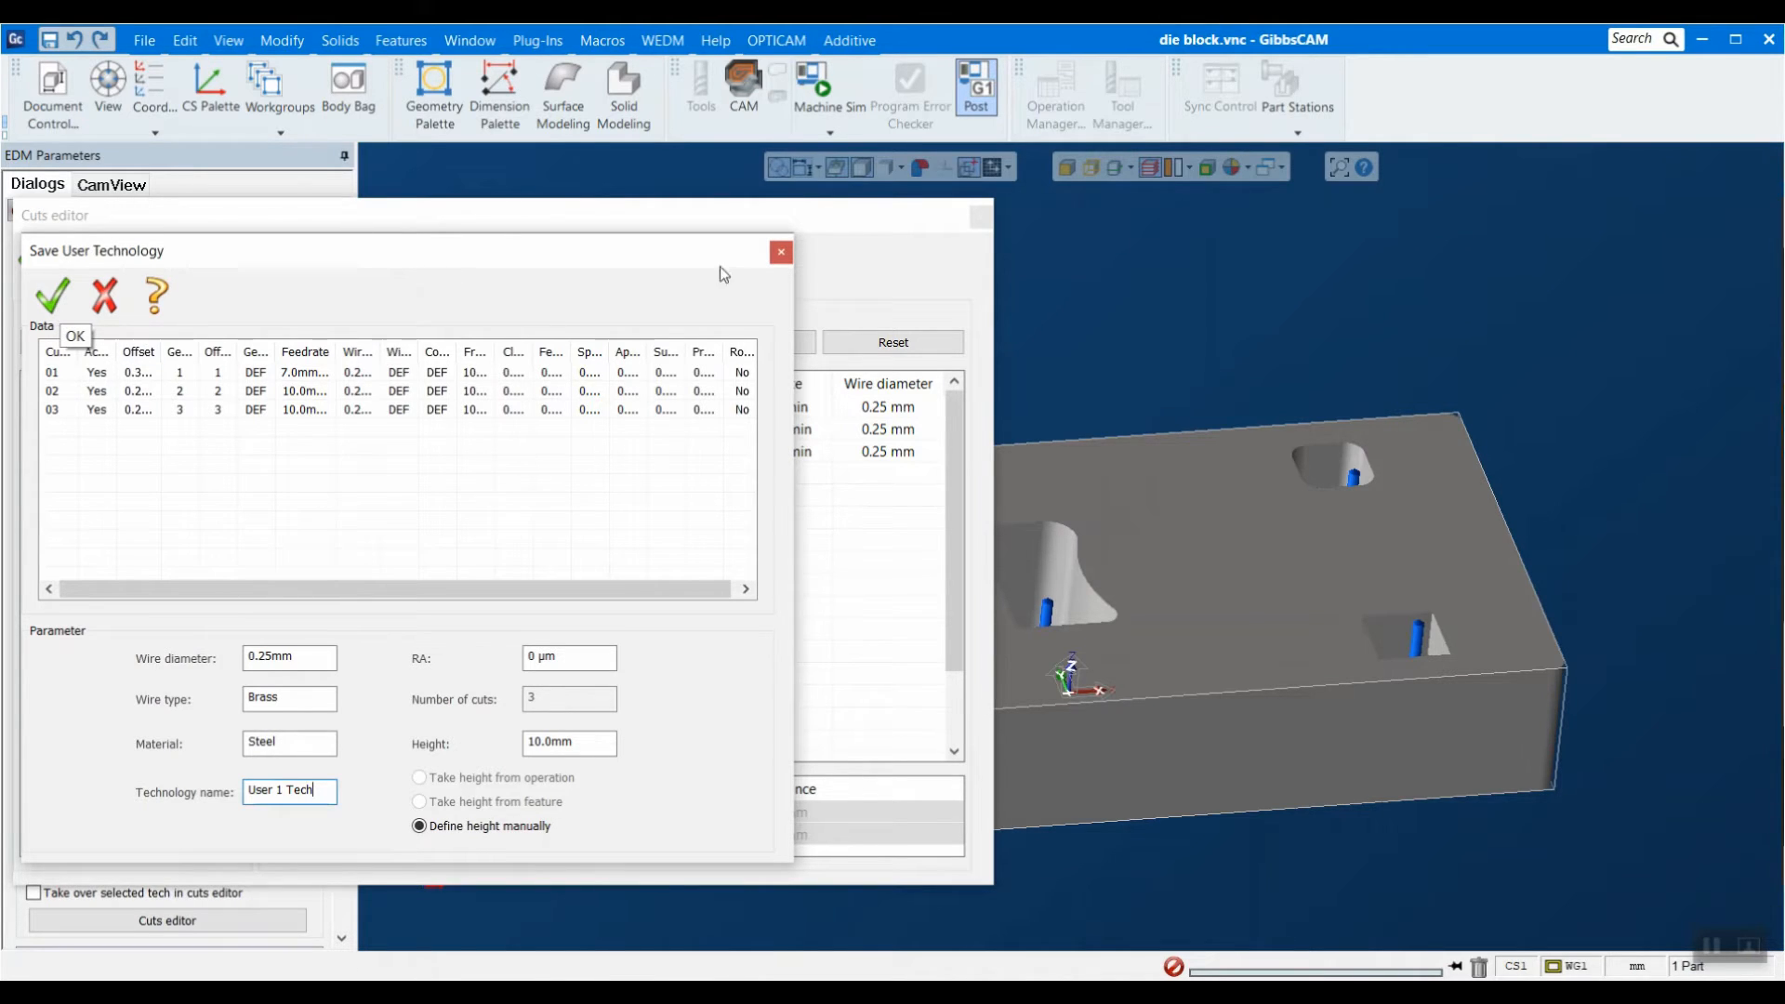
pyautogui.click(54, 299)
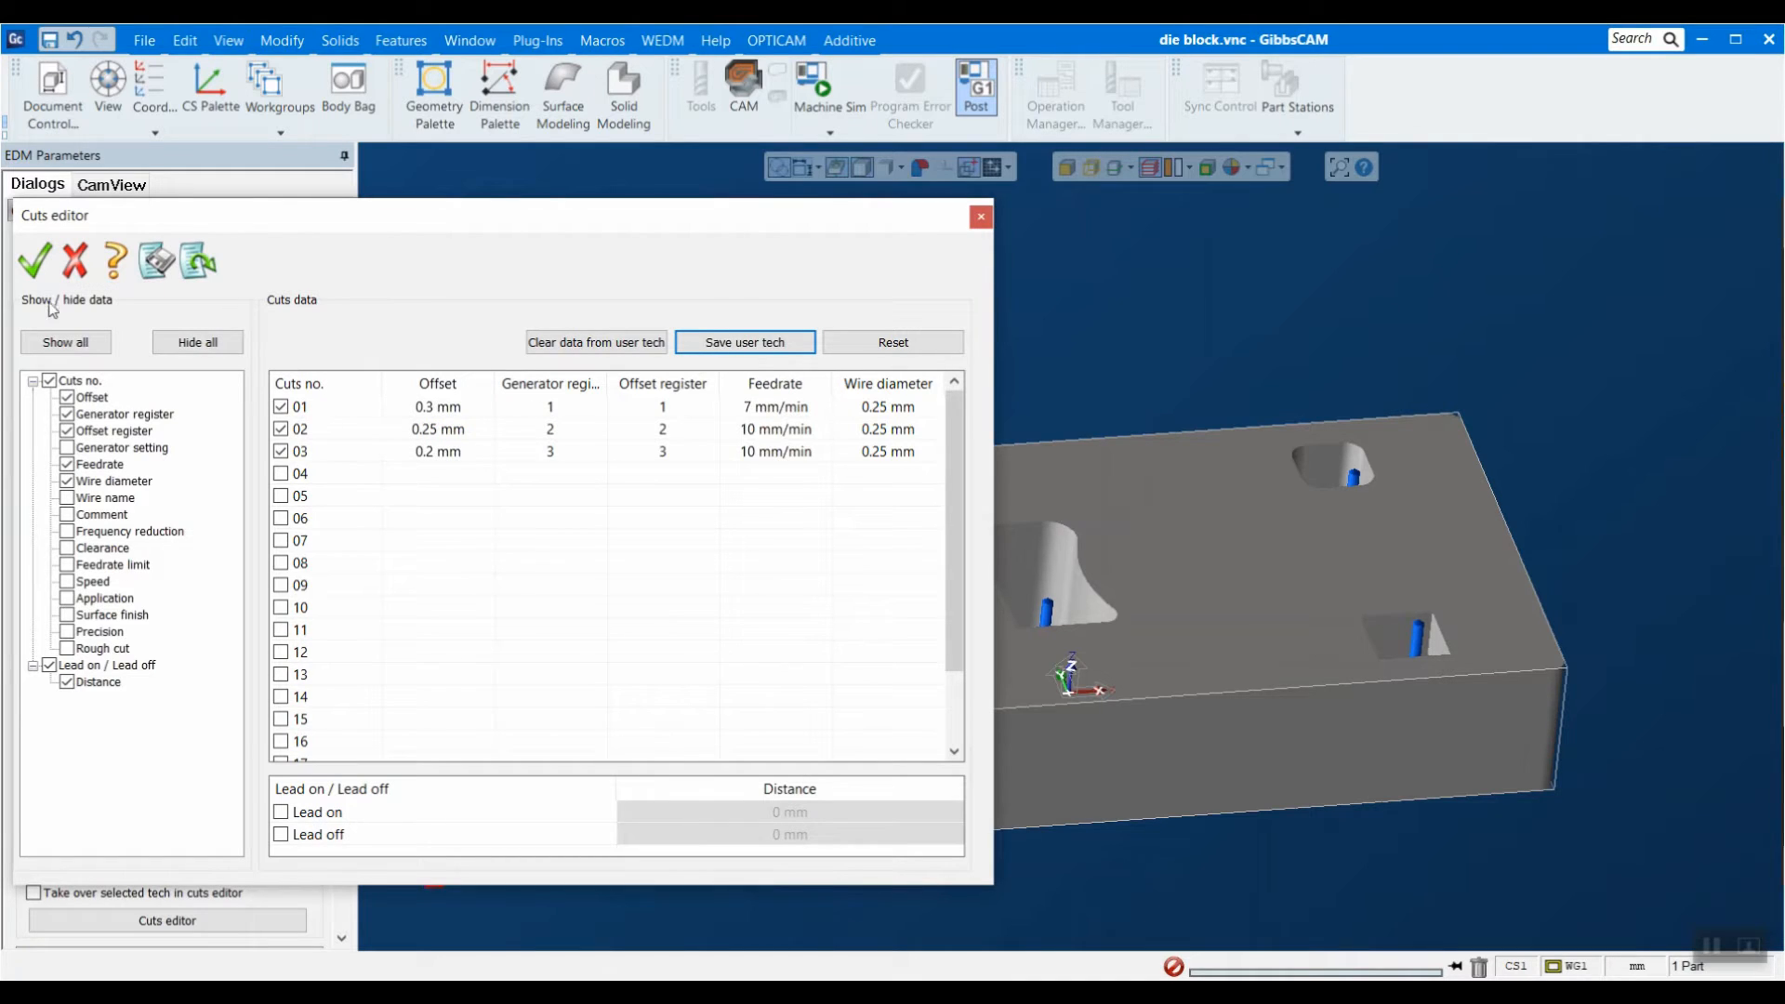
# Accept the cuts editor data and apply the three-cut setup as the program technology.
pyautogui.click(37, 274)
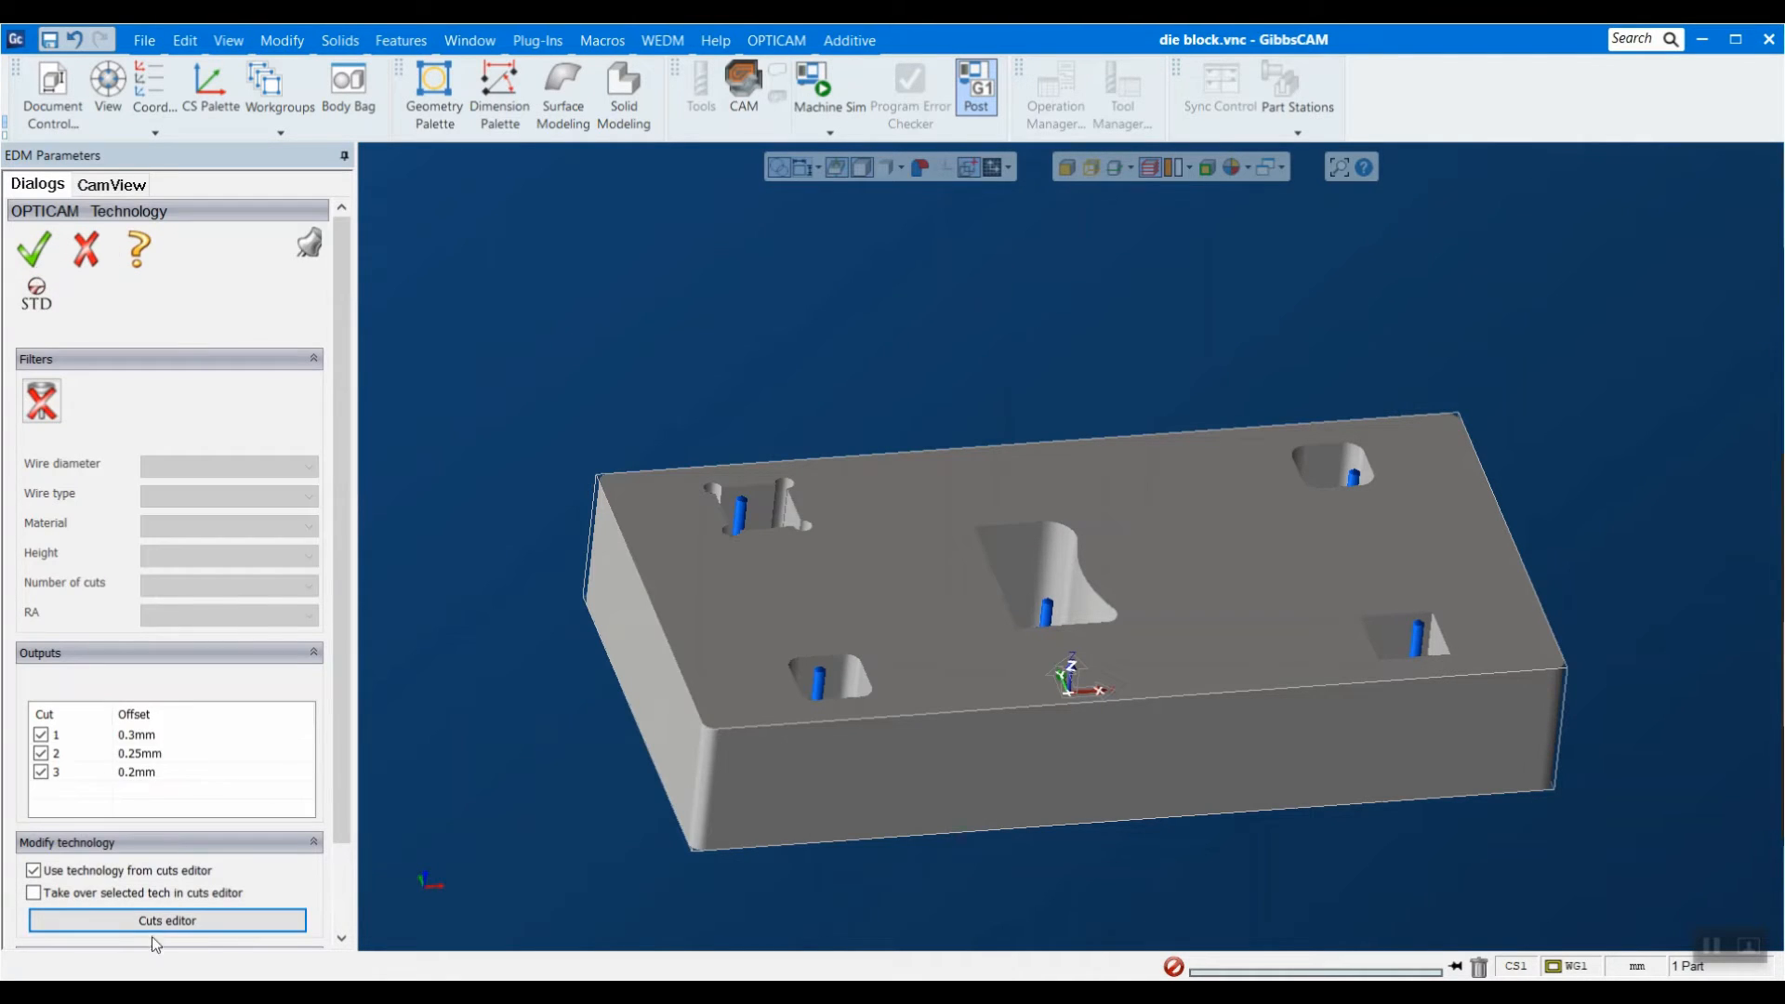
pyautogui.scroll(-1, 149, 880)
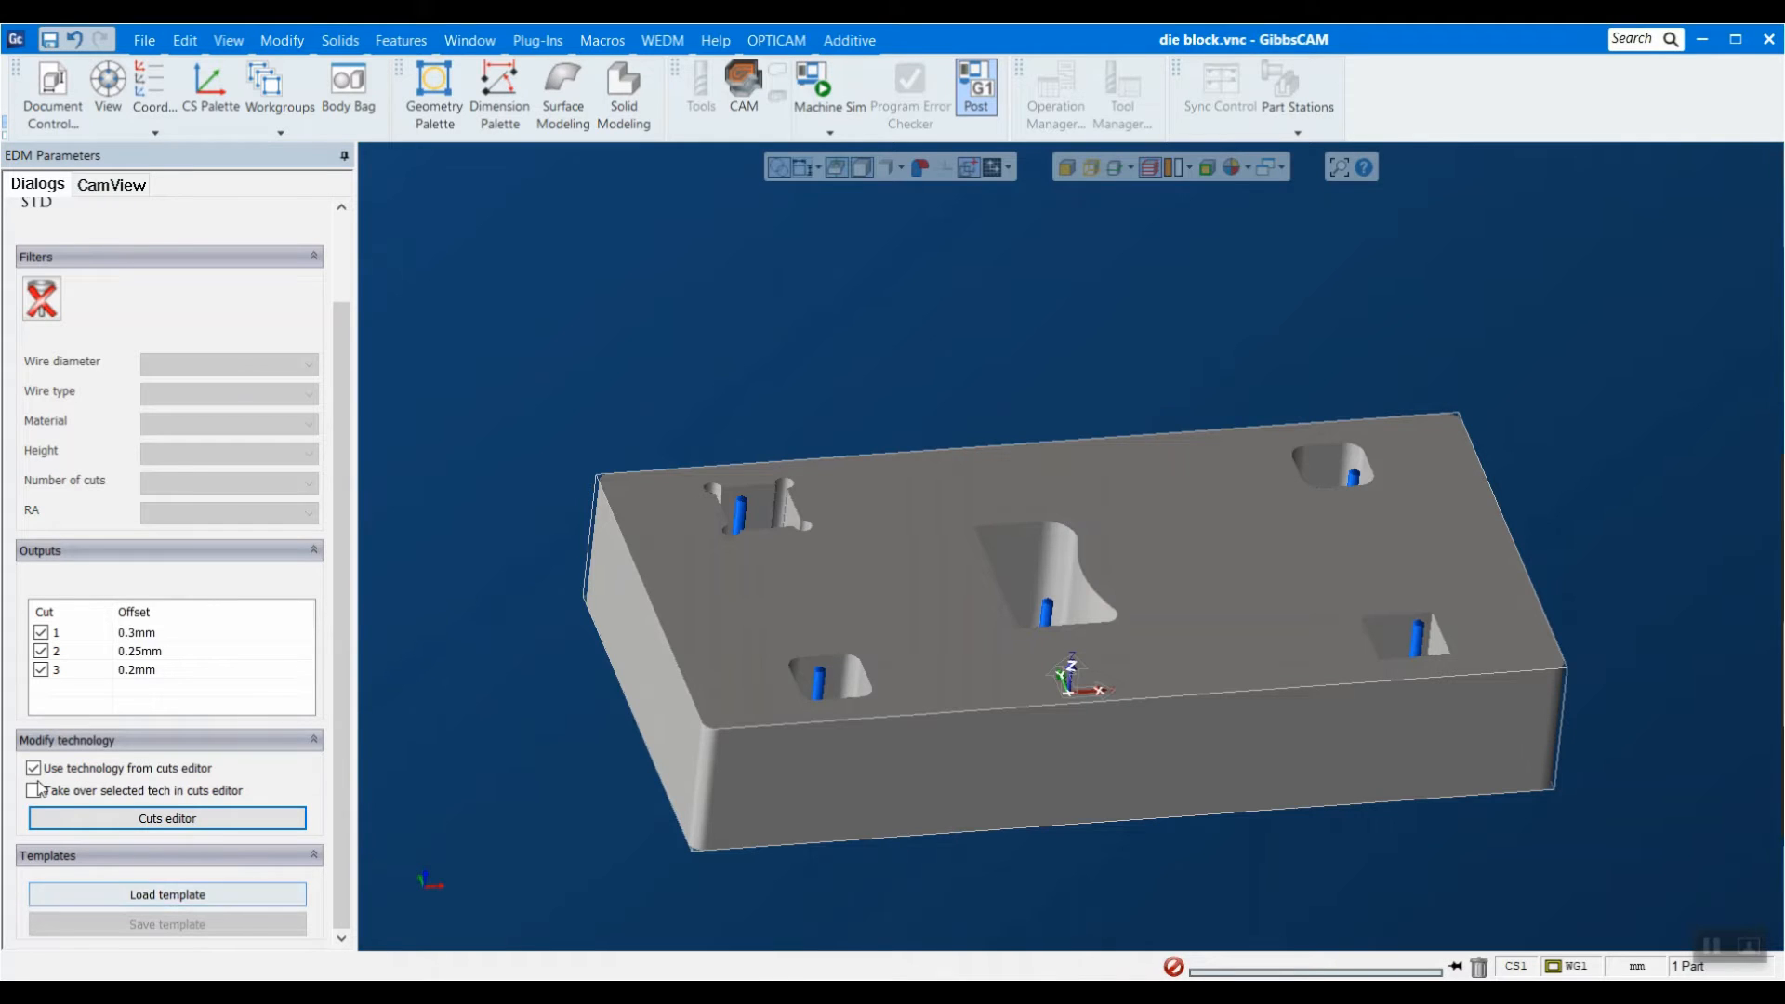
pyautogui.scroll(-5, 382, 715)
pyautogui.scroll(5, 384, 708)
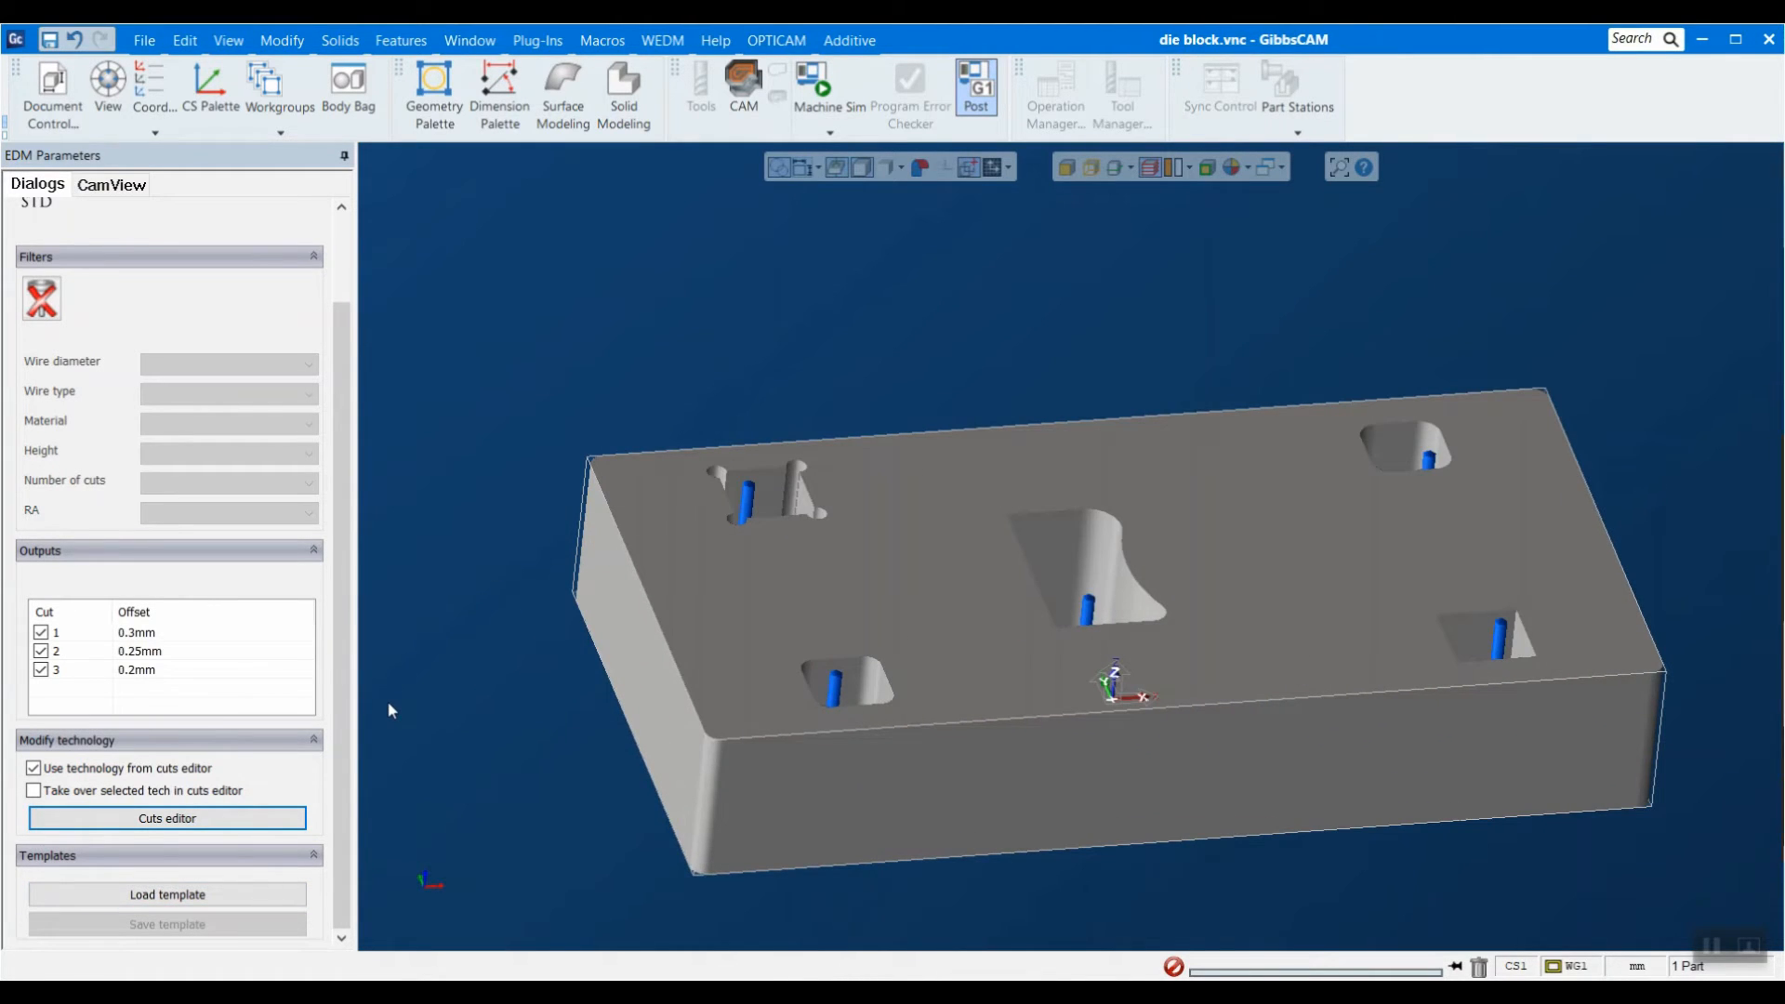
pyautogui.scroll(1, 266, 744)
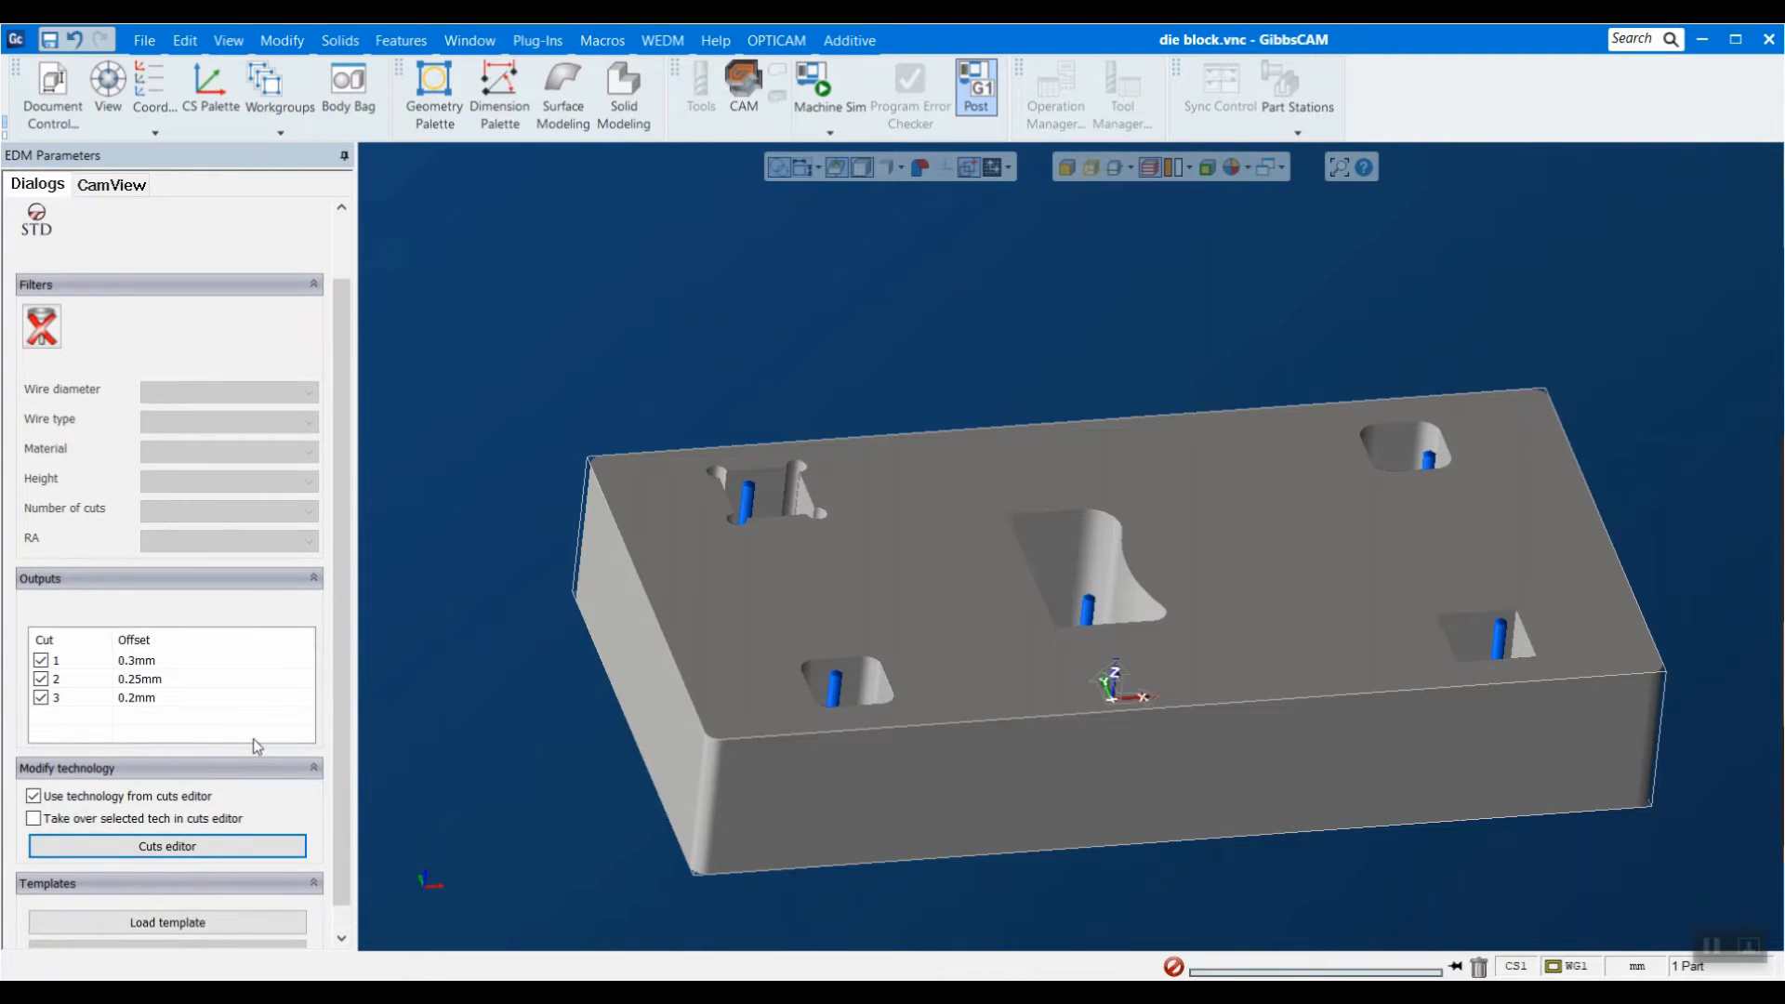
pyautogui.scroll(3, 169, 253)
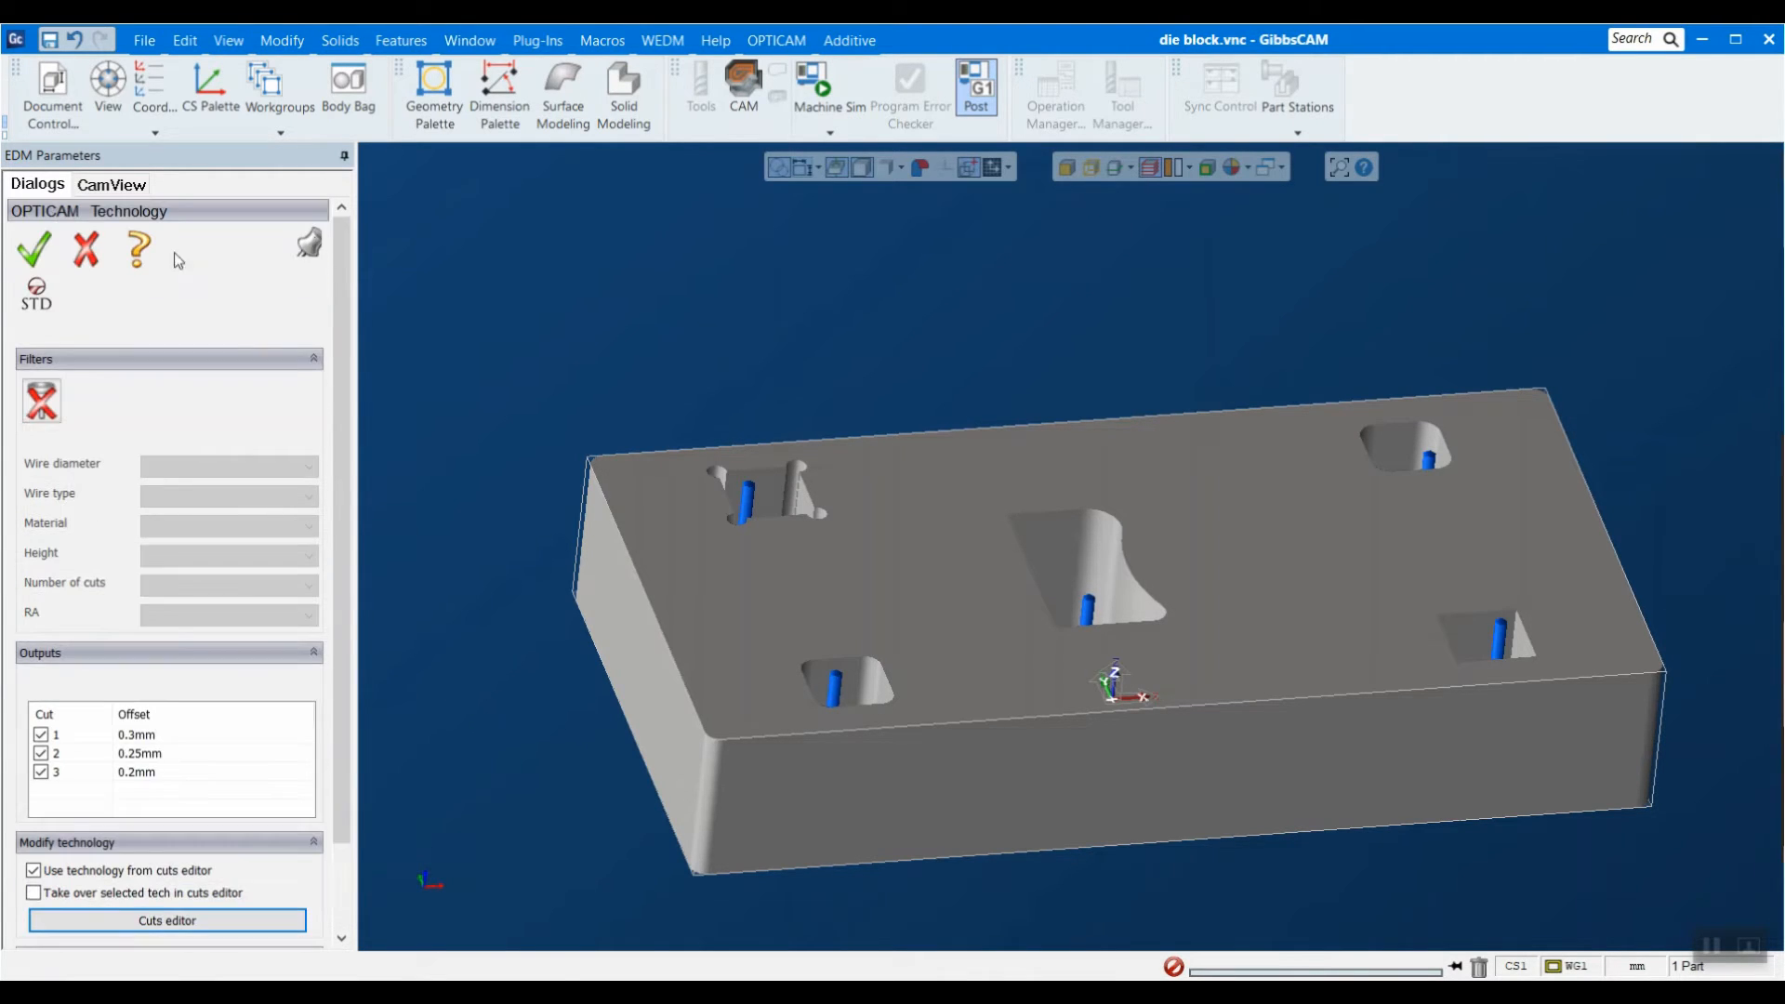
pyautogui.click(35, 249)
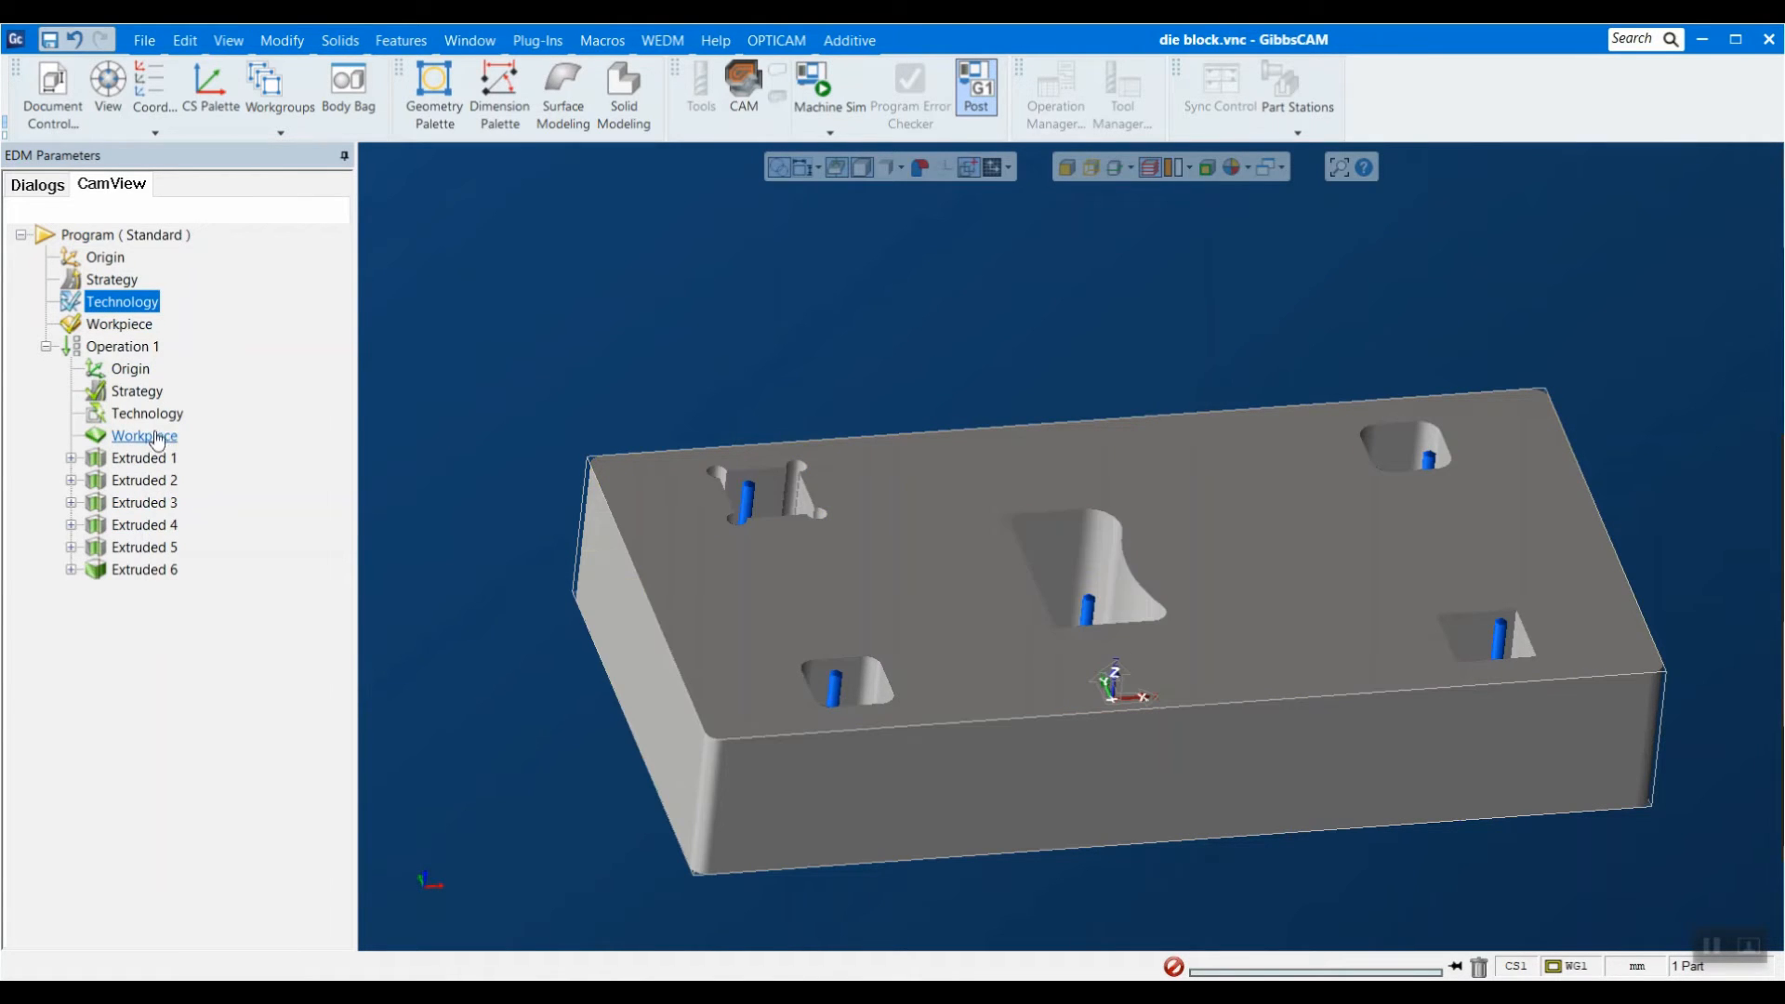
# Examine the offset cut paths of feature Extruded 1 up close around its start hole.
pyautogui.click(139, 458)
pyautogui.scroll(10, 800, 485)
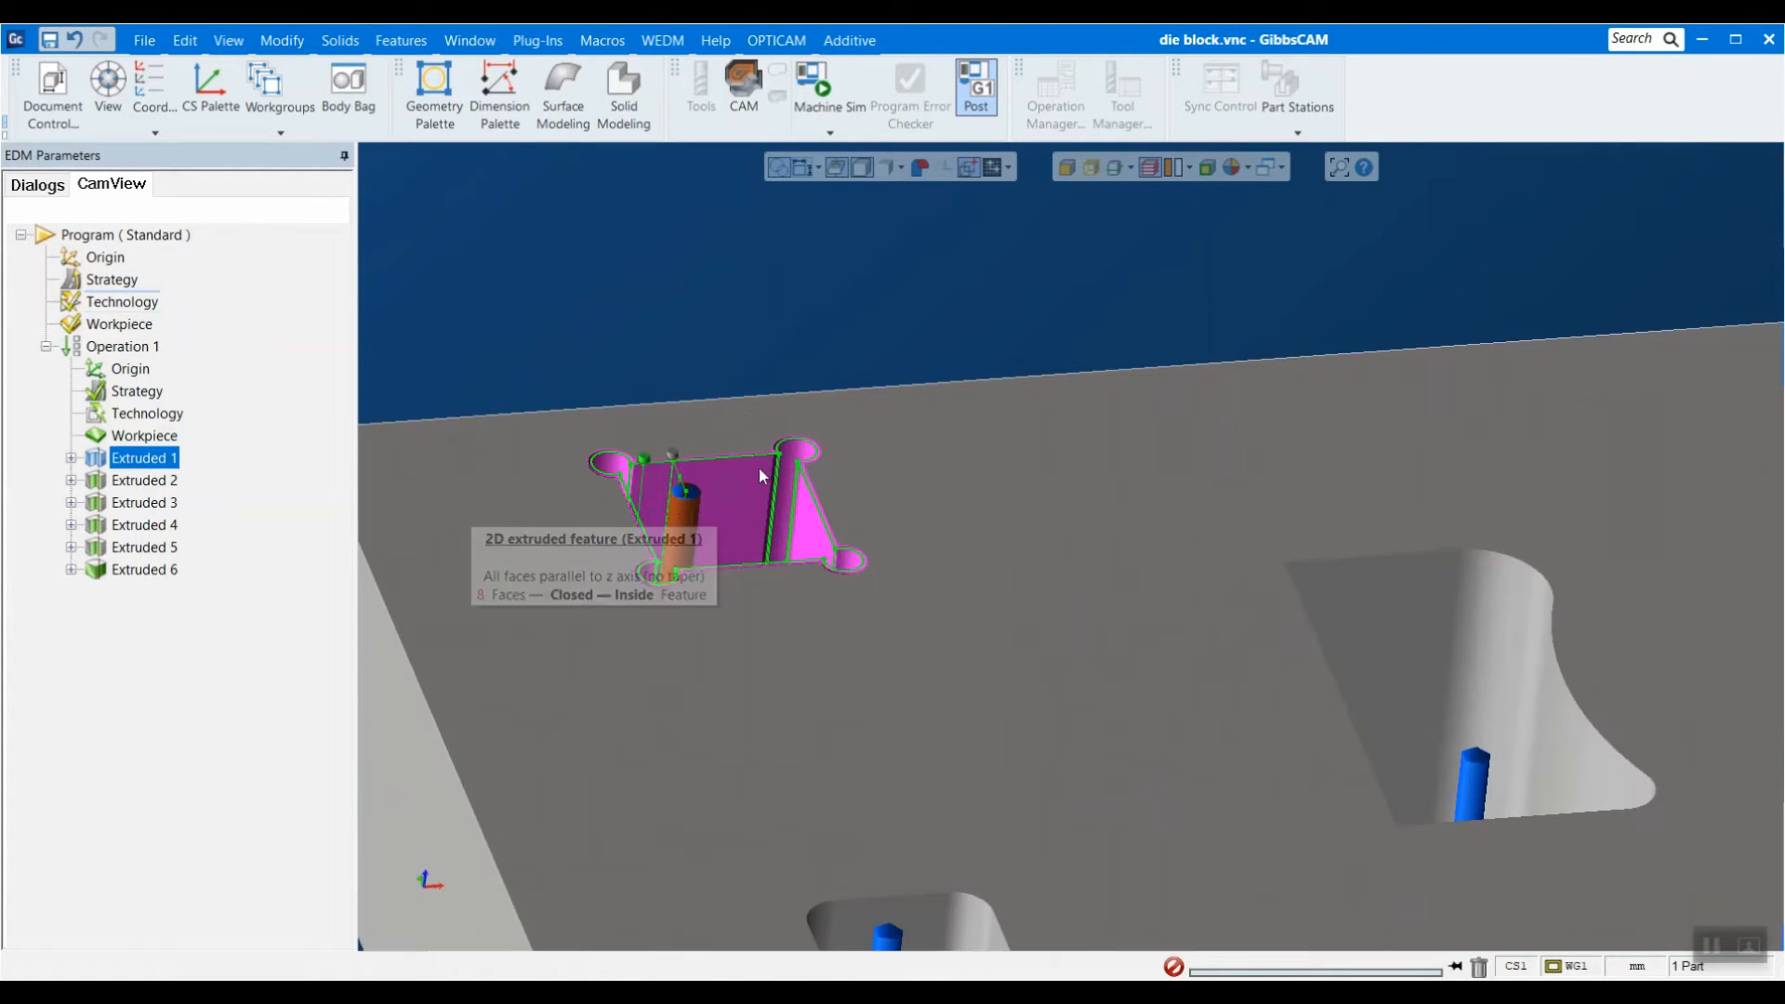
pyautogui.scroll(3, 739, 474)
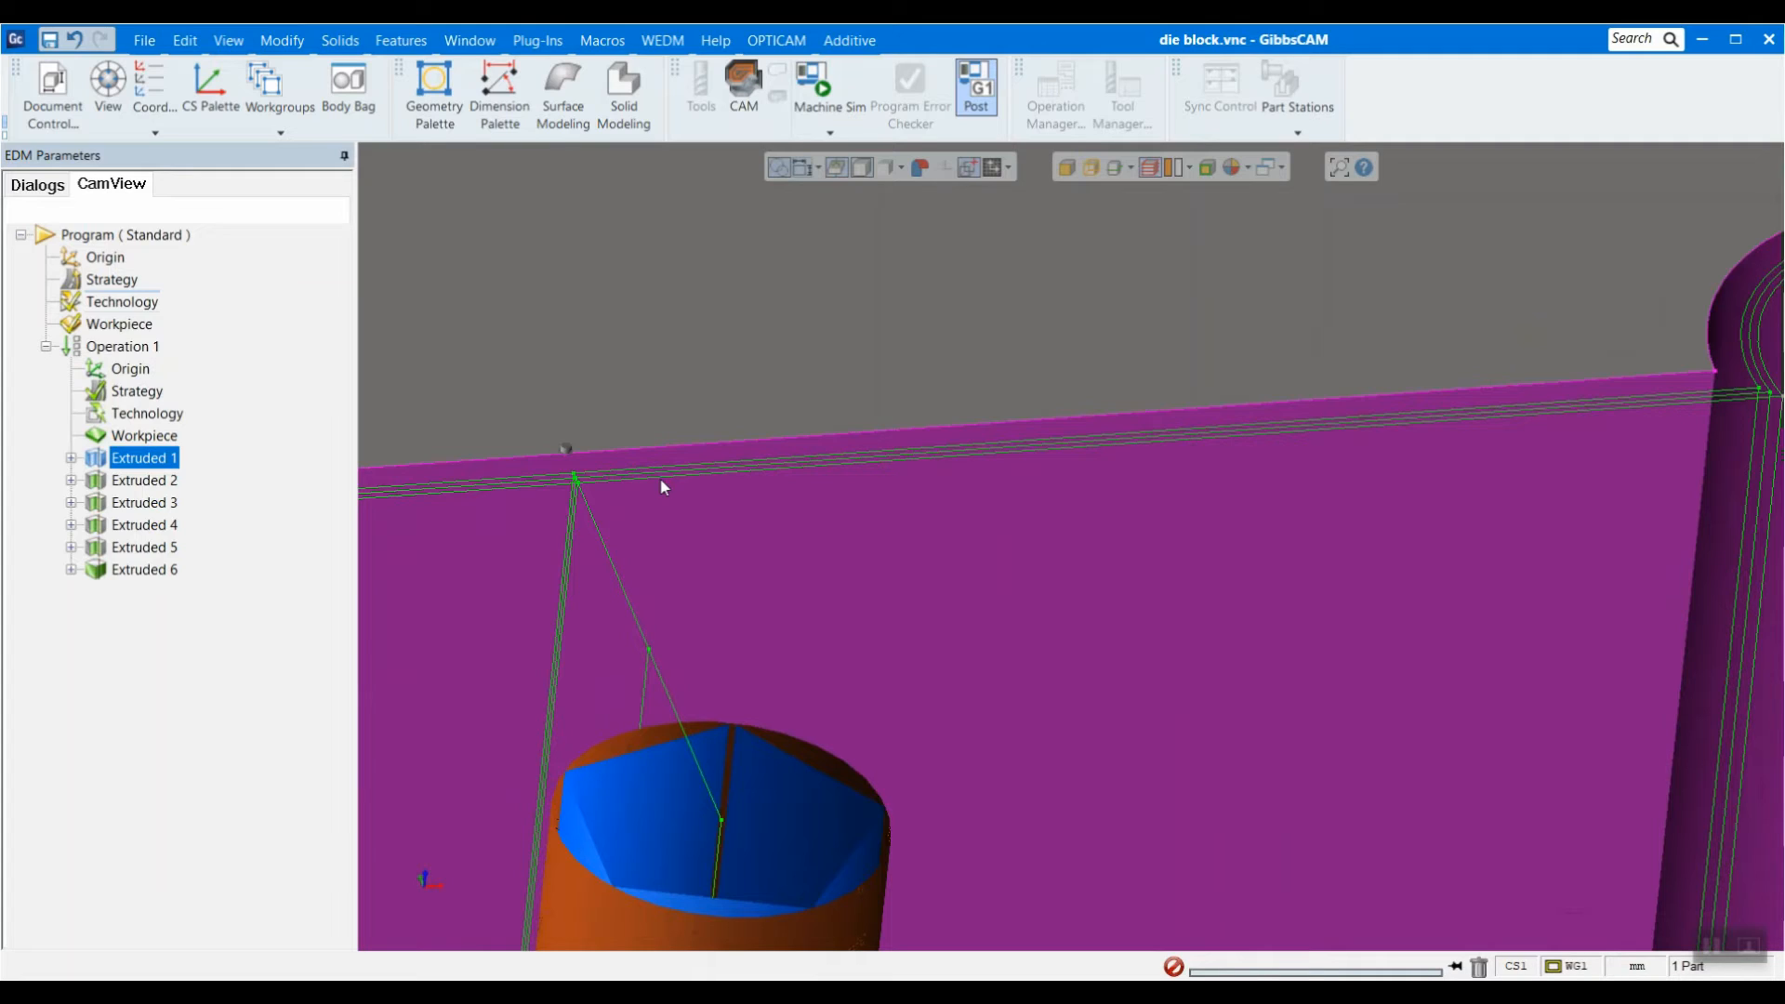
pyautogui.scroll(-6, 662, 485)
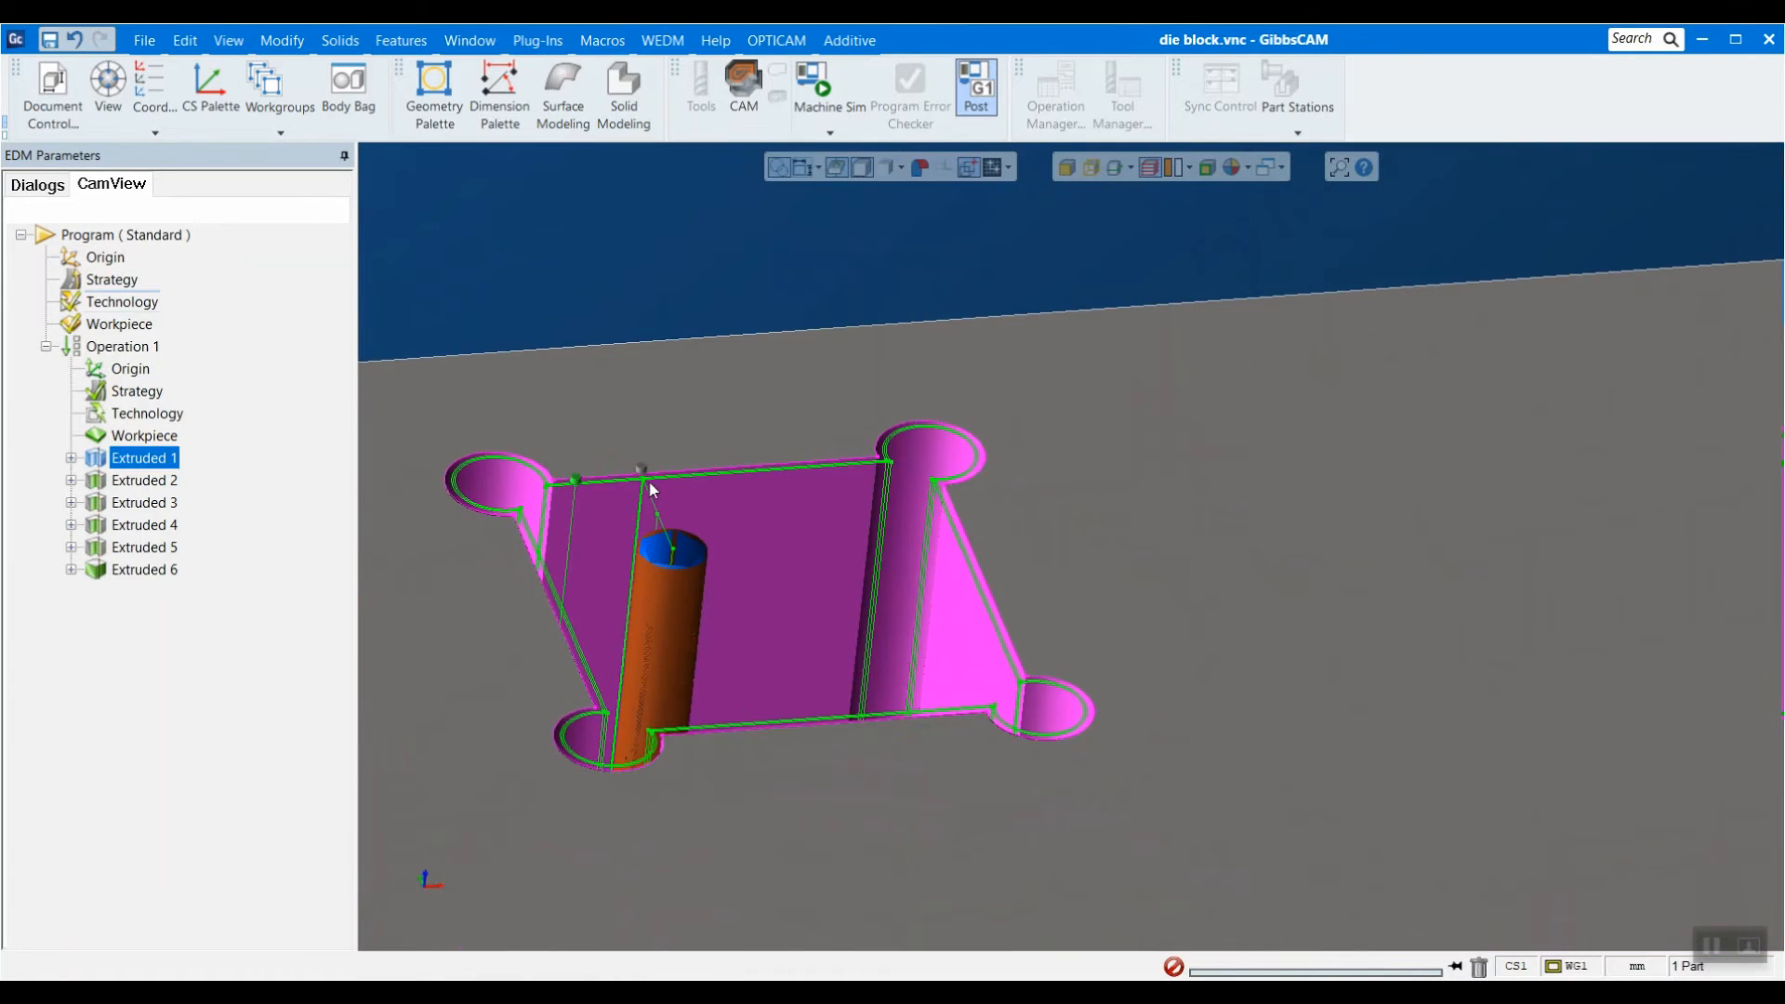
# Examine the program workpiece's box around the die block and its extra allowances in X, Y and Z.
pyautogui.doubleClick(140, 325)
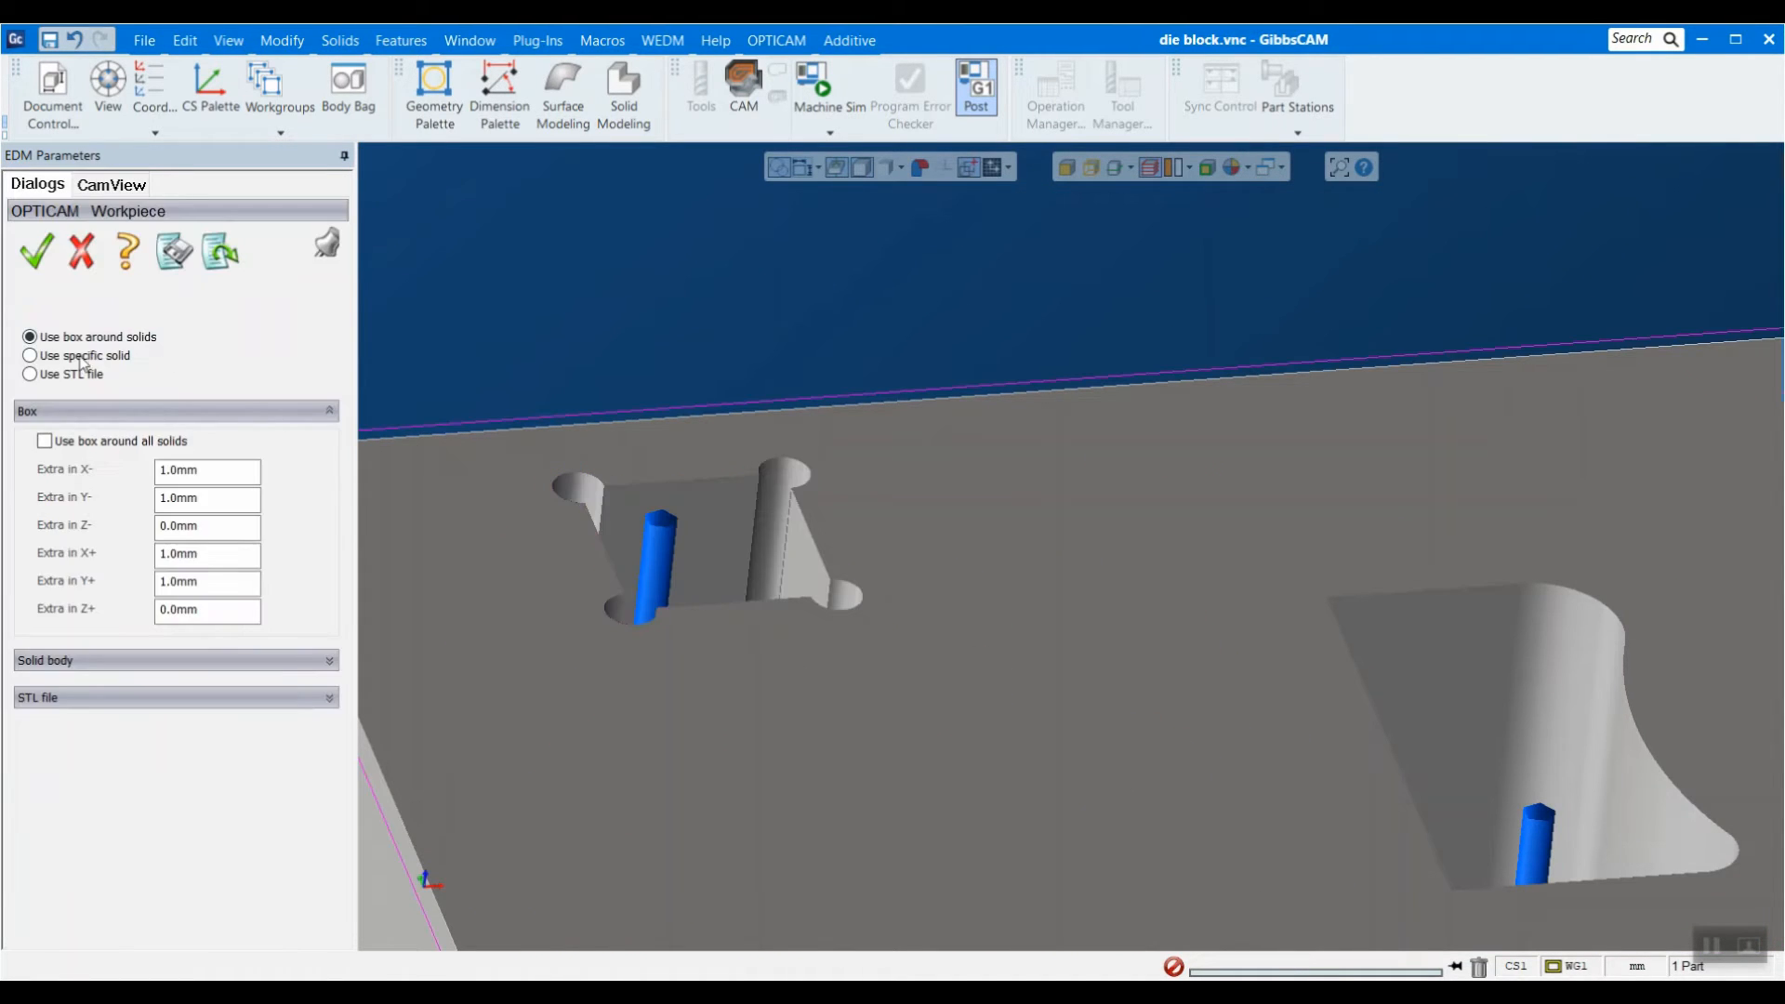
pyautogui.scroll(-5, 1057, 699)
pyautogui.moveTo(851, 854); pyautogui.dragTo(1332, 626)
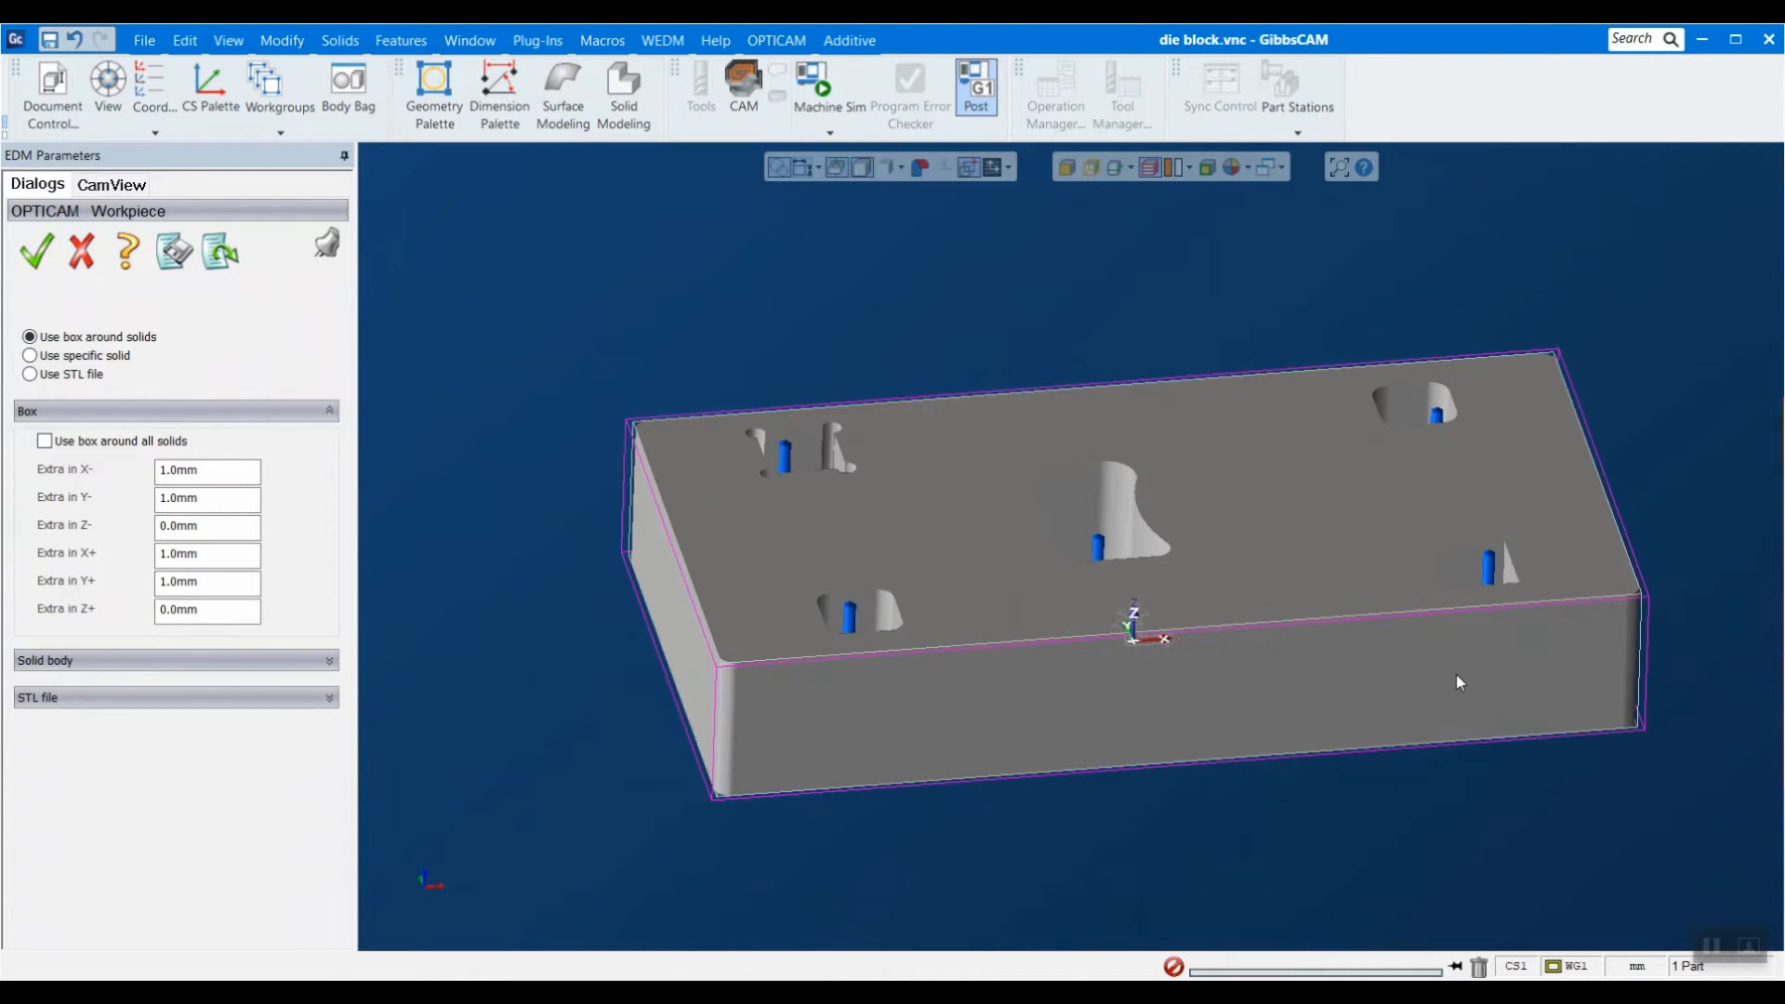
pyautogui.scroll(1, 1581, 539)
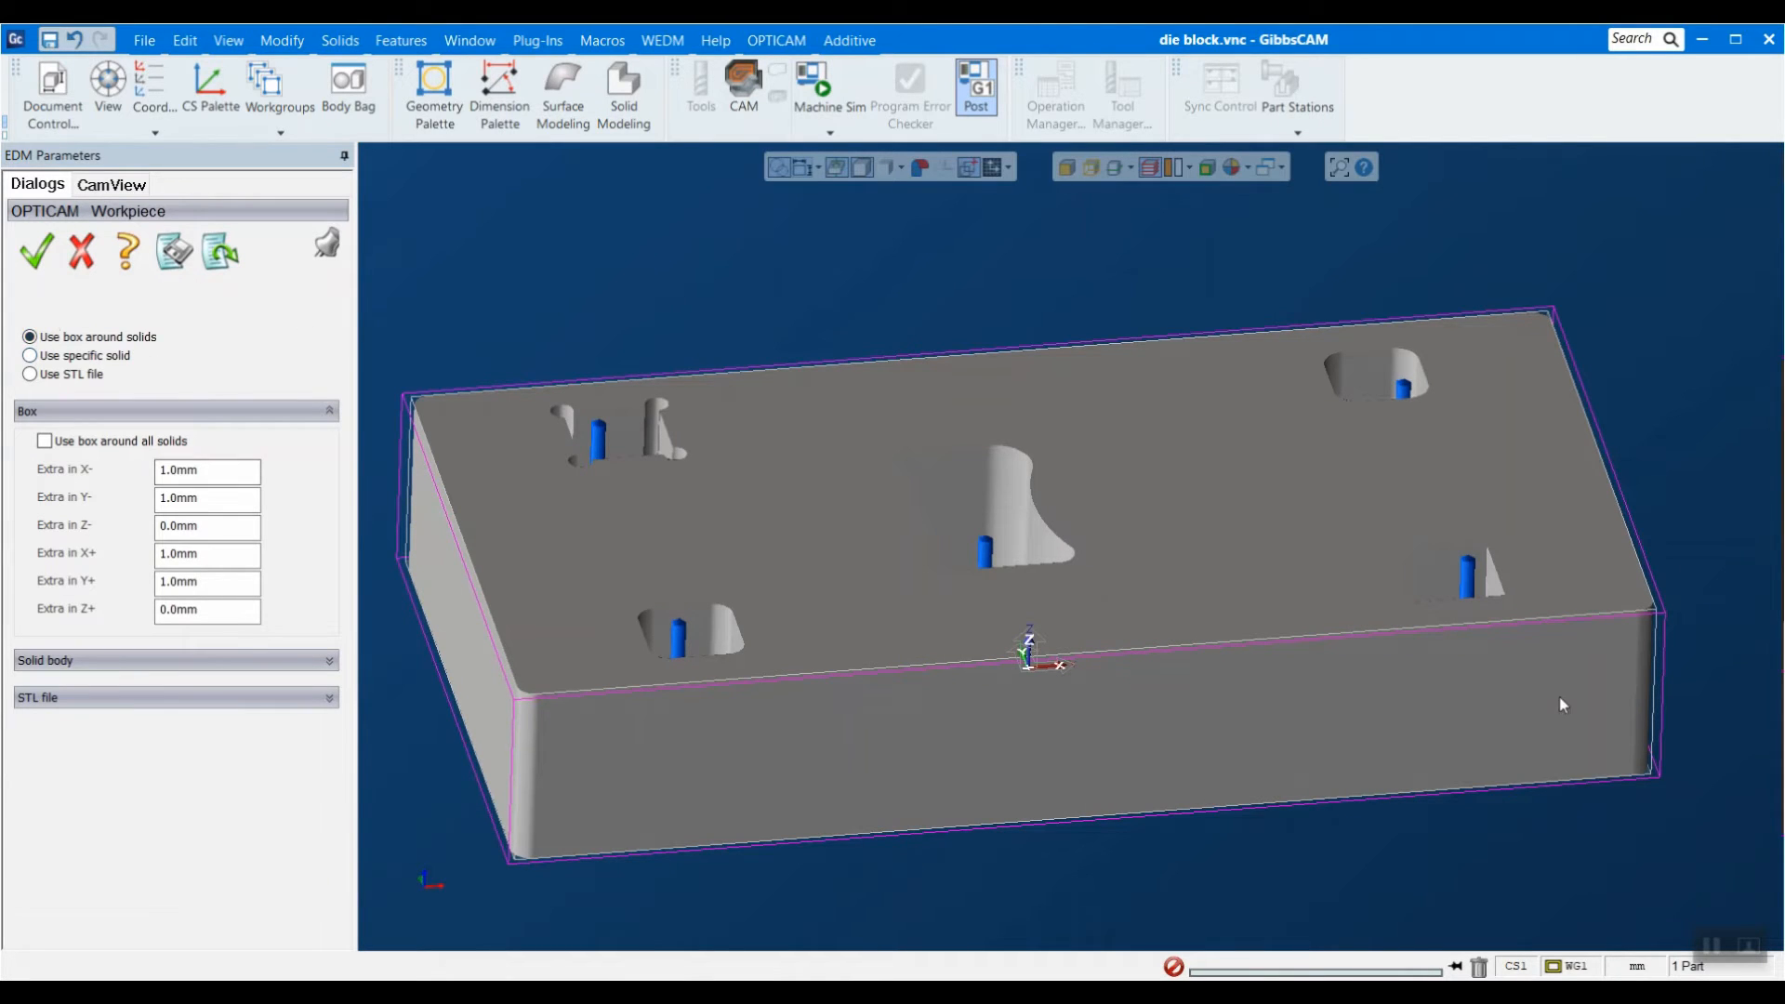
pyautogui.moveTo(218, 469); pyautogui.dragTo(93, 467)
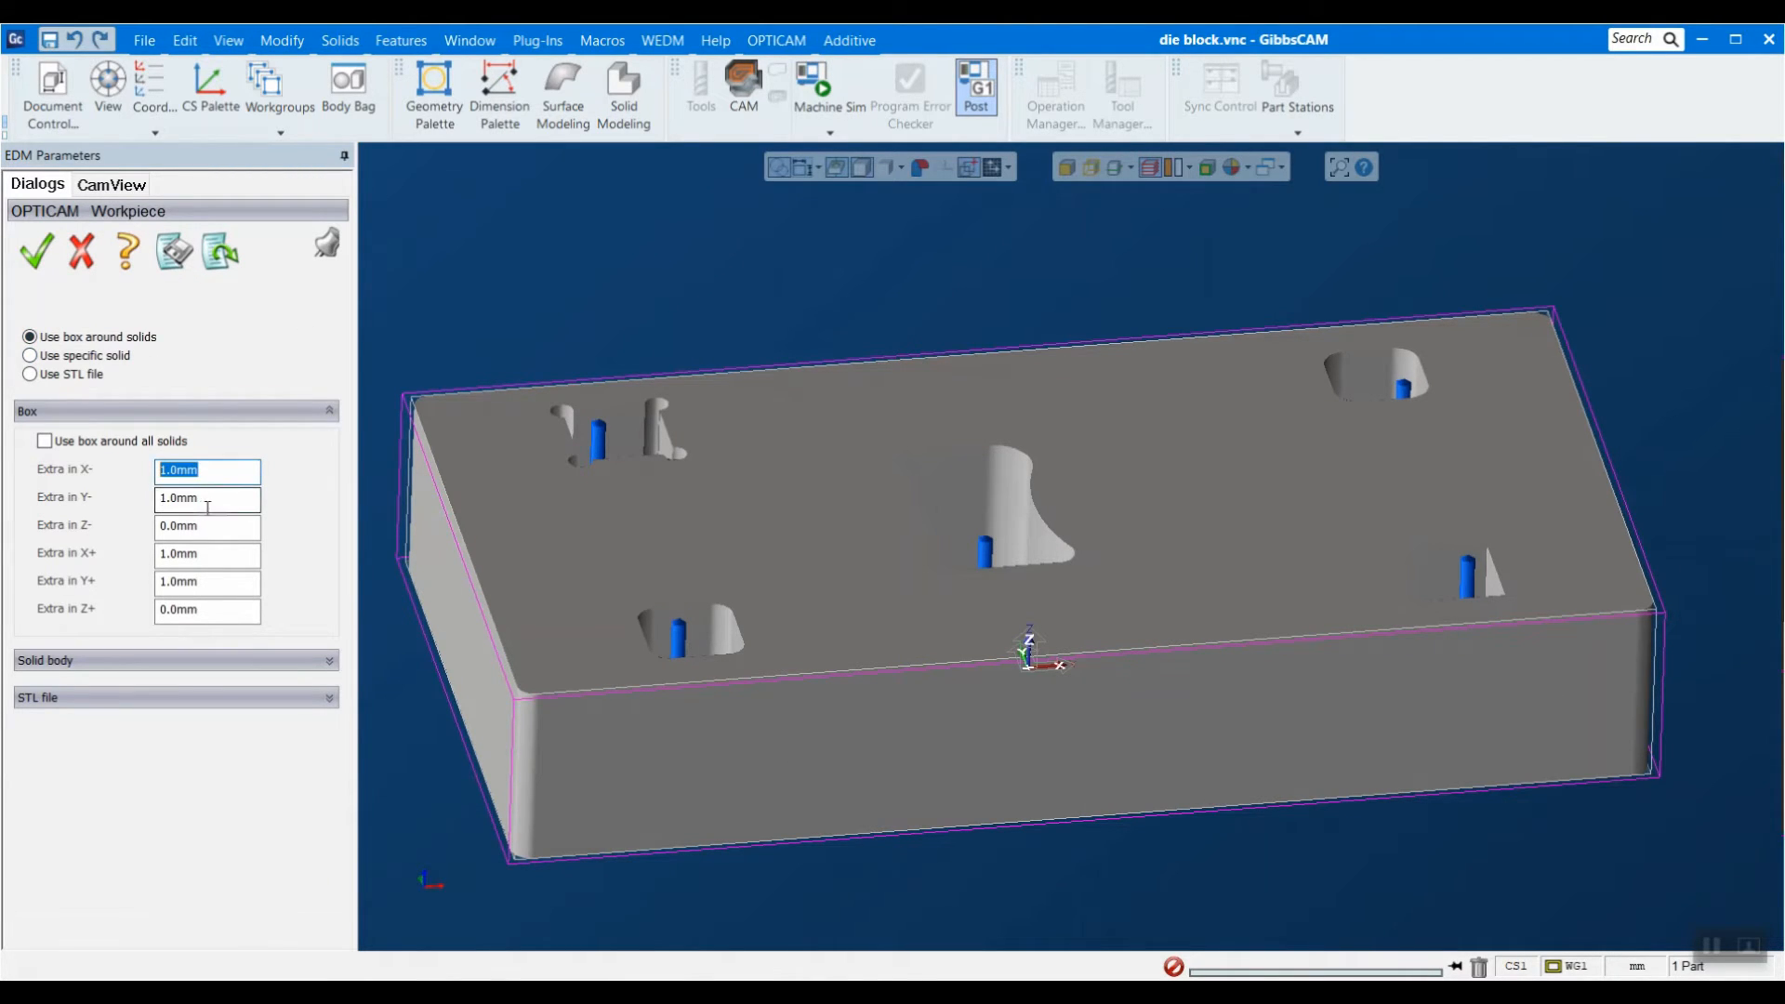
pyautogui.press('Tab')
pyautogui.press('Tab')
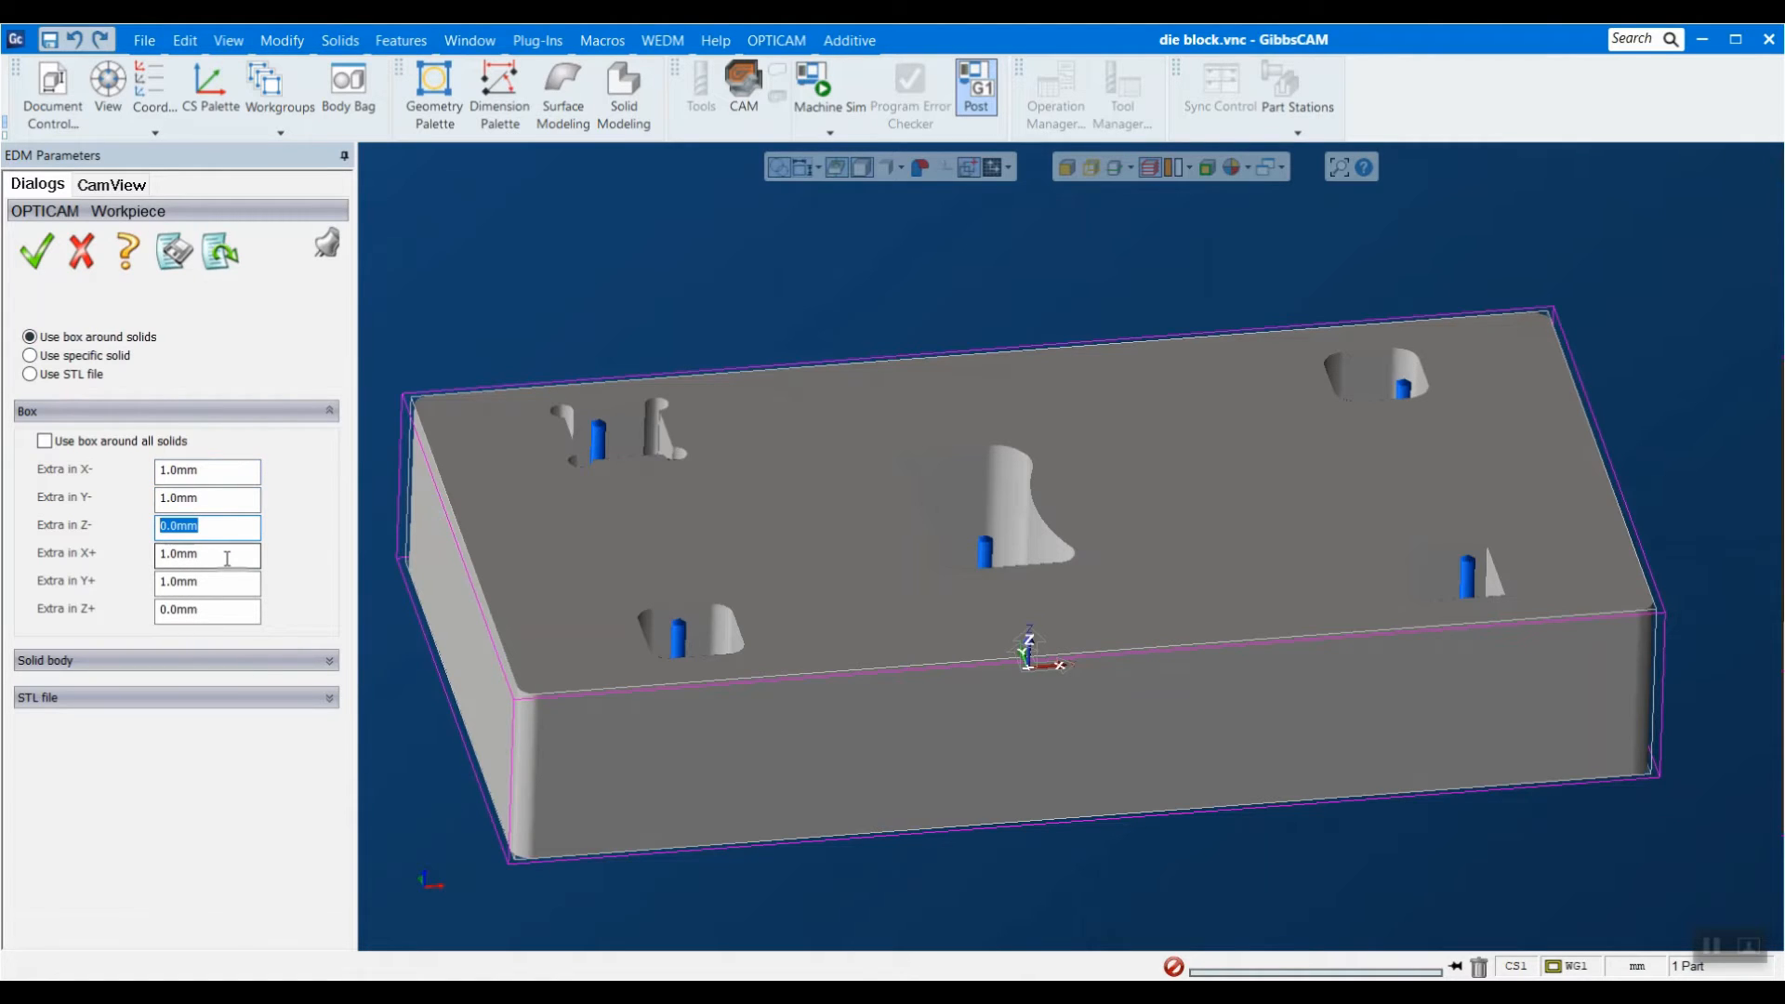
# Try defining the program workpiece from a specific solid, restore the box around solids, and accept the workpiece settings.
pyautogui.click(66, 358)
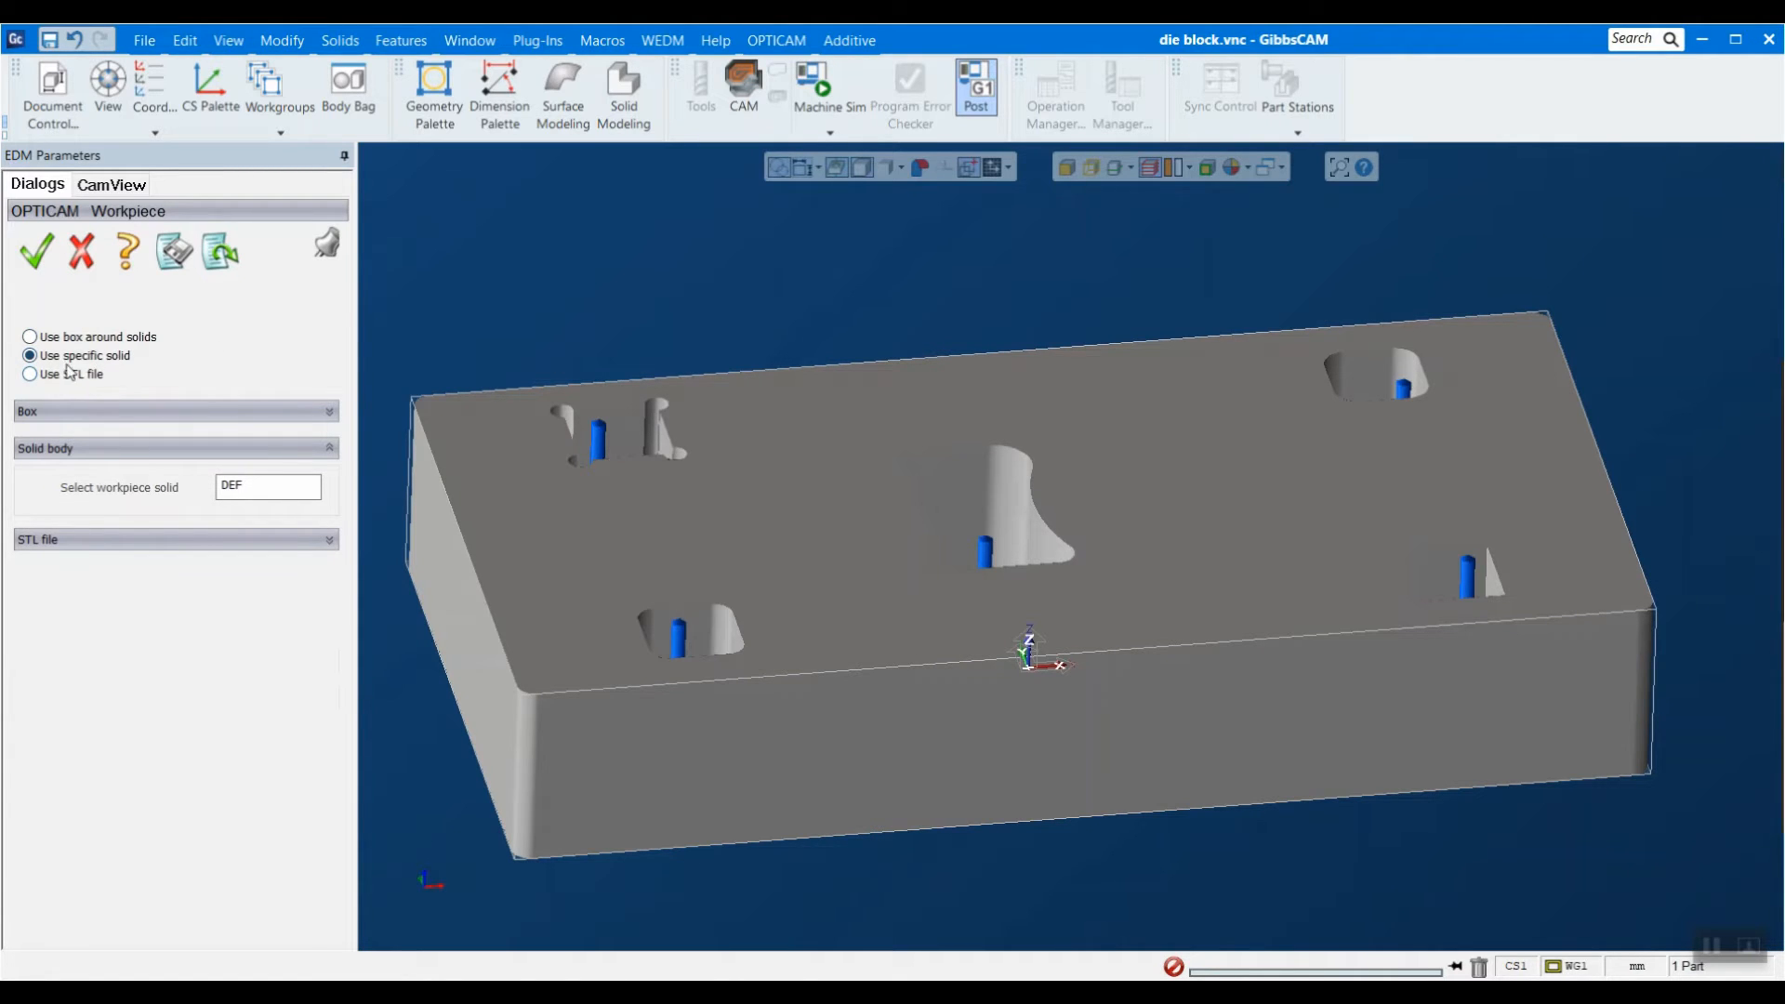
pyautogui.click(105, 336)
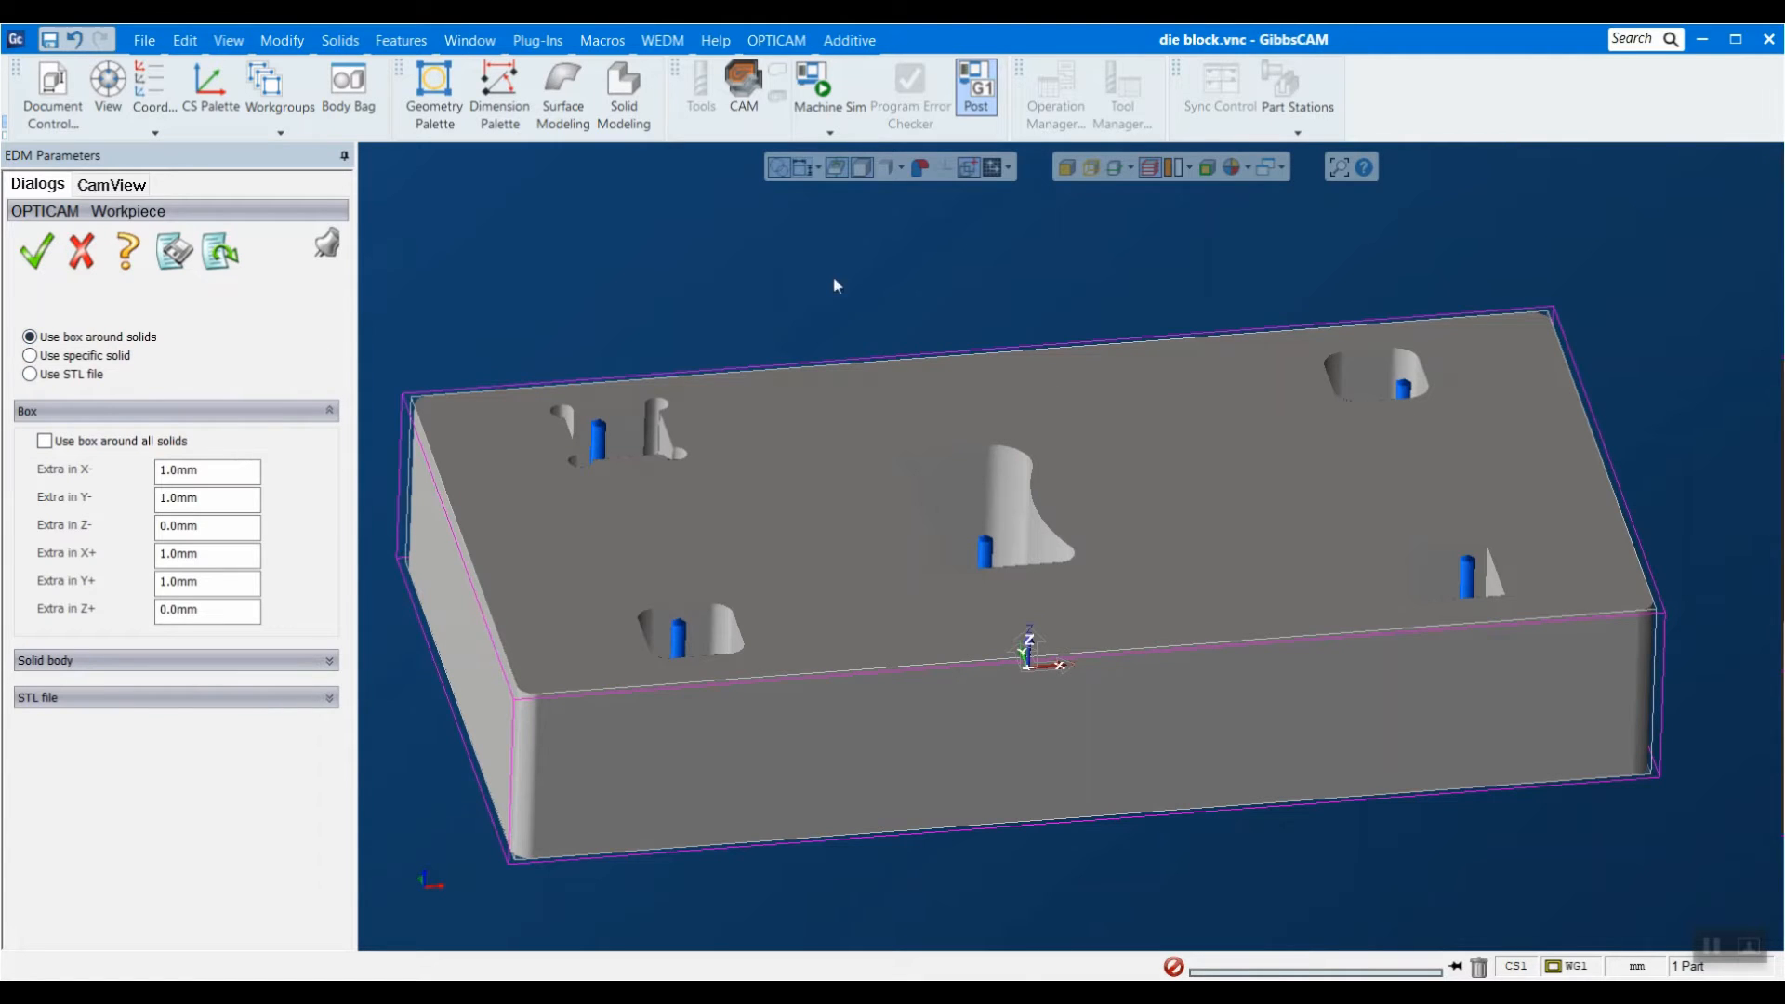
pyautogui.click(35, 255)
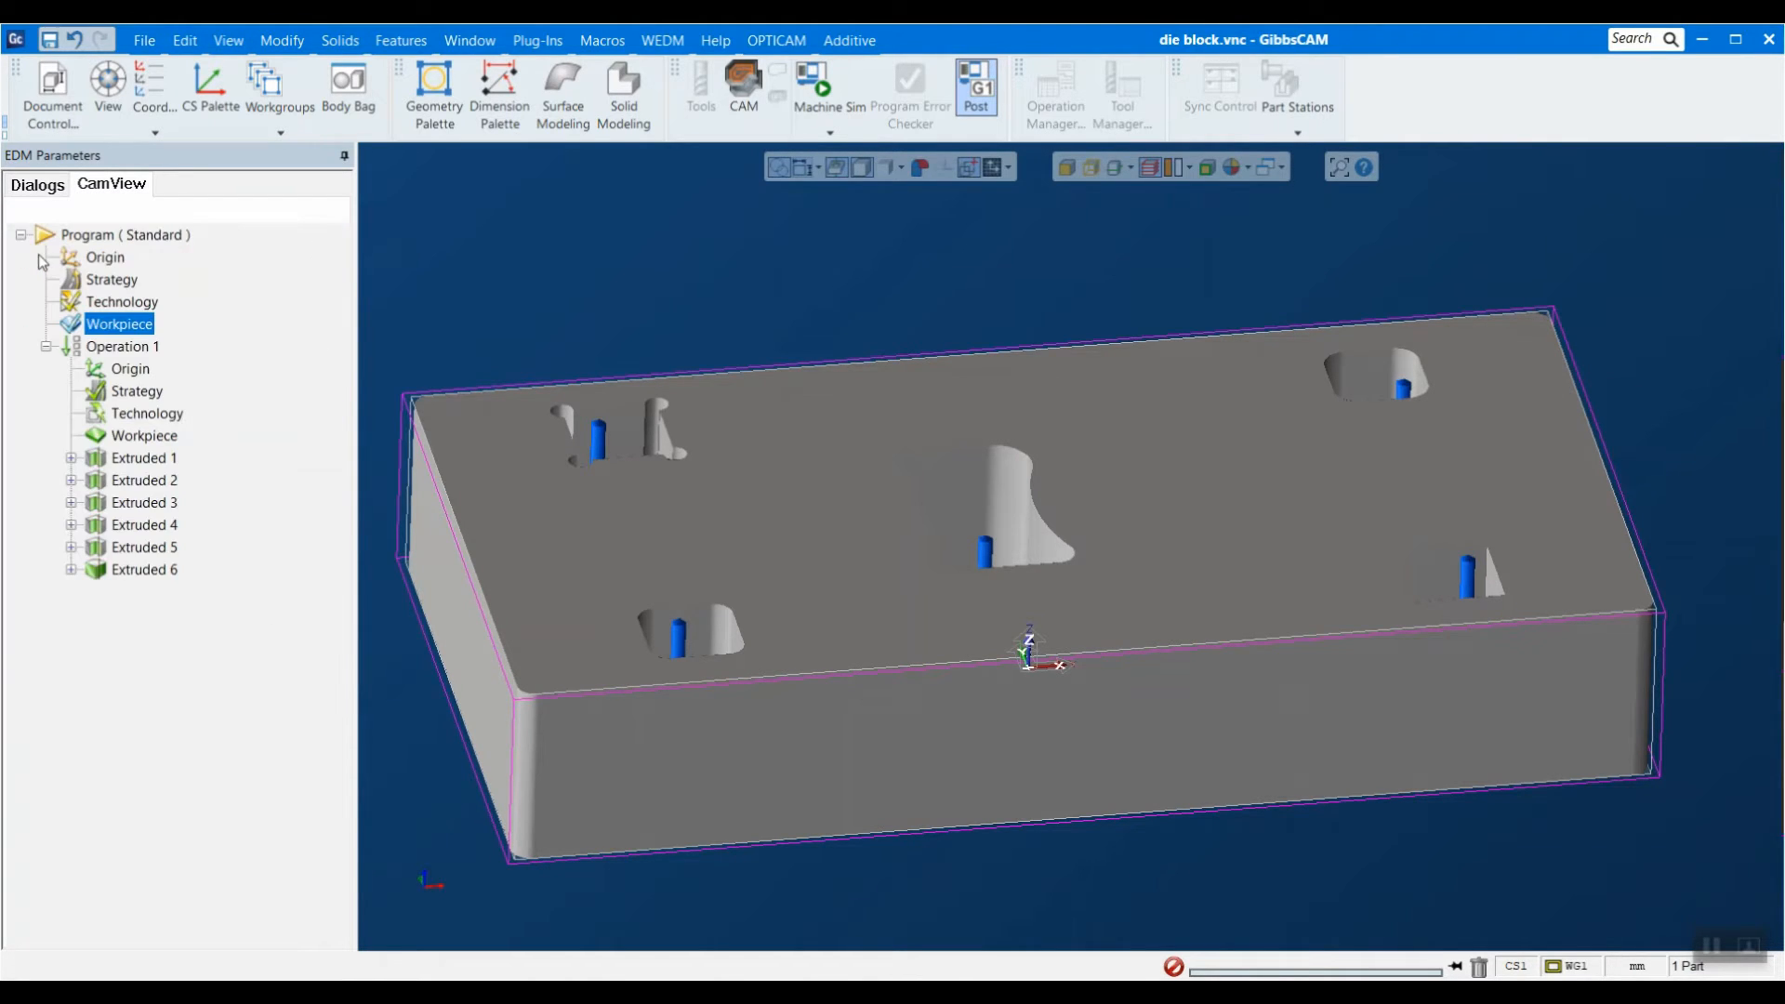
# Accept the program origin for Operation 1 and set its feature sequence strategy to the shortest path between features.
pyautogui.doubleClick(130, 369)
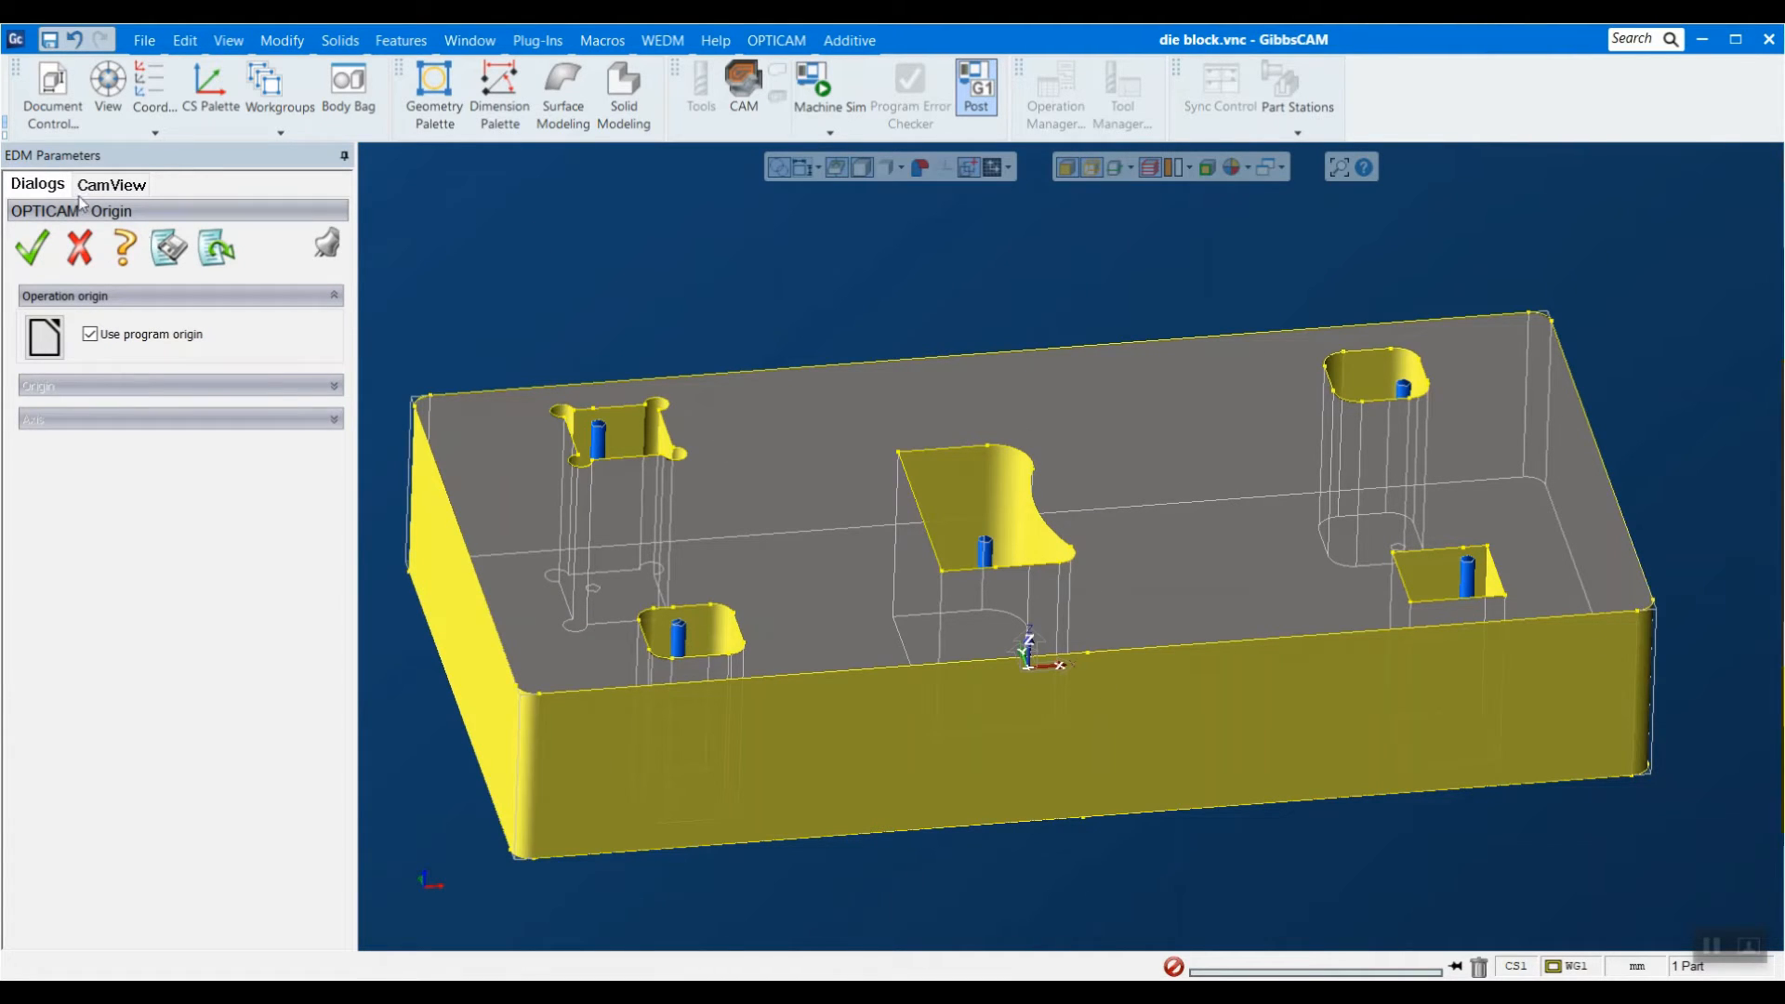
pyautogui.click(28, 249)
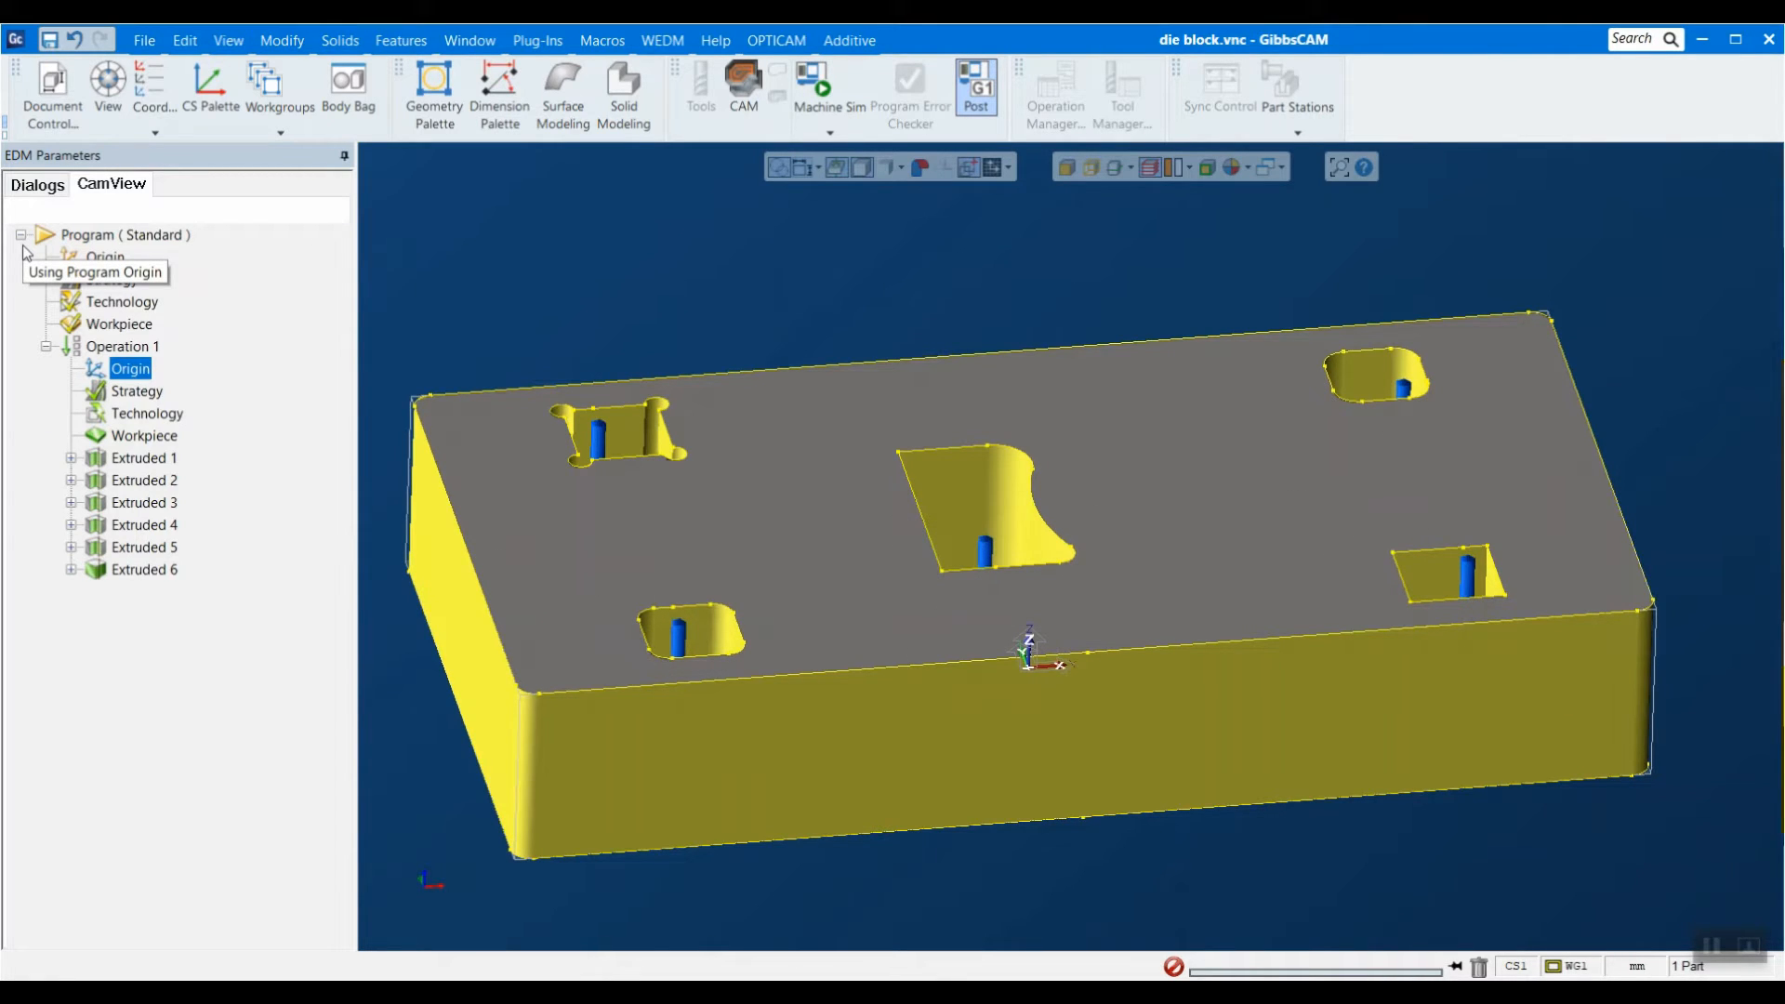
pyautogui.click(126, 394)
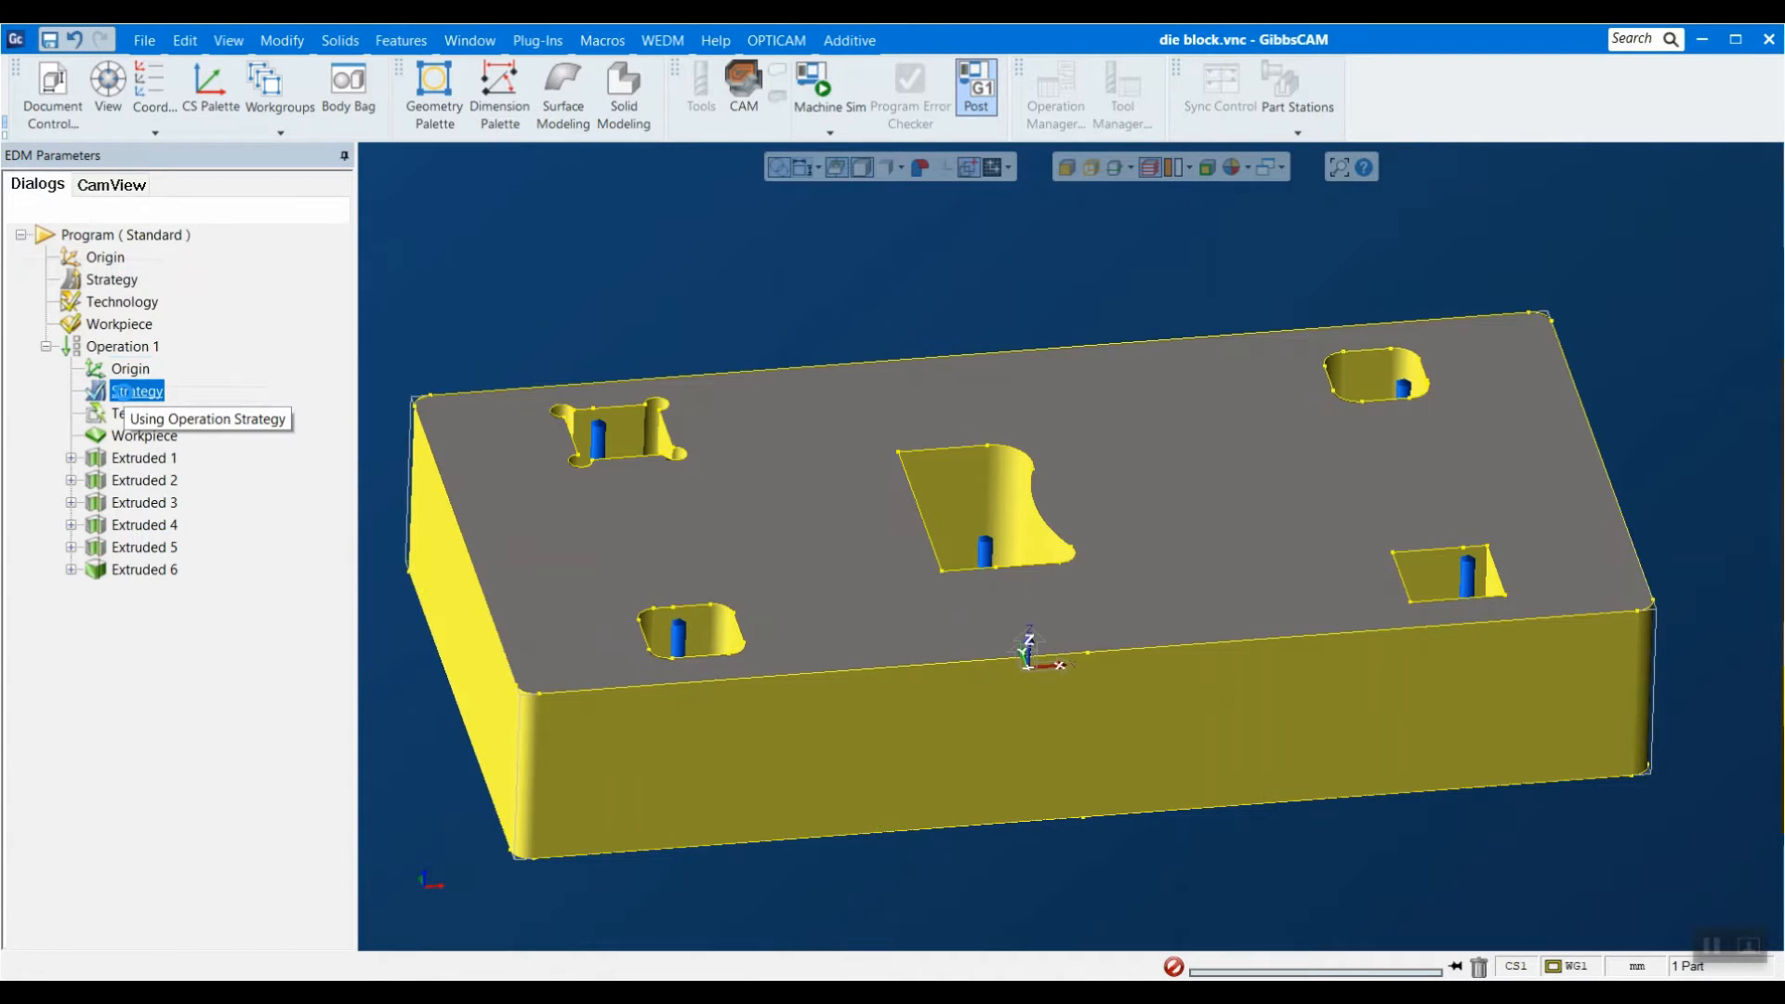
pyautogui.doubleClick(126, 393)
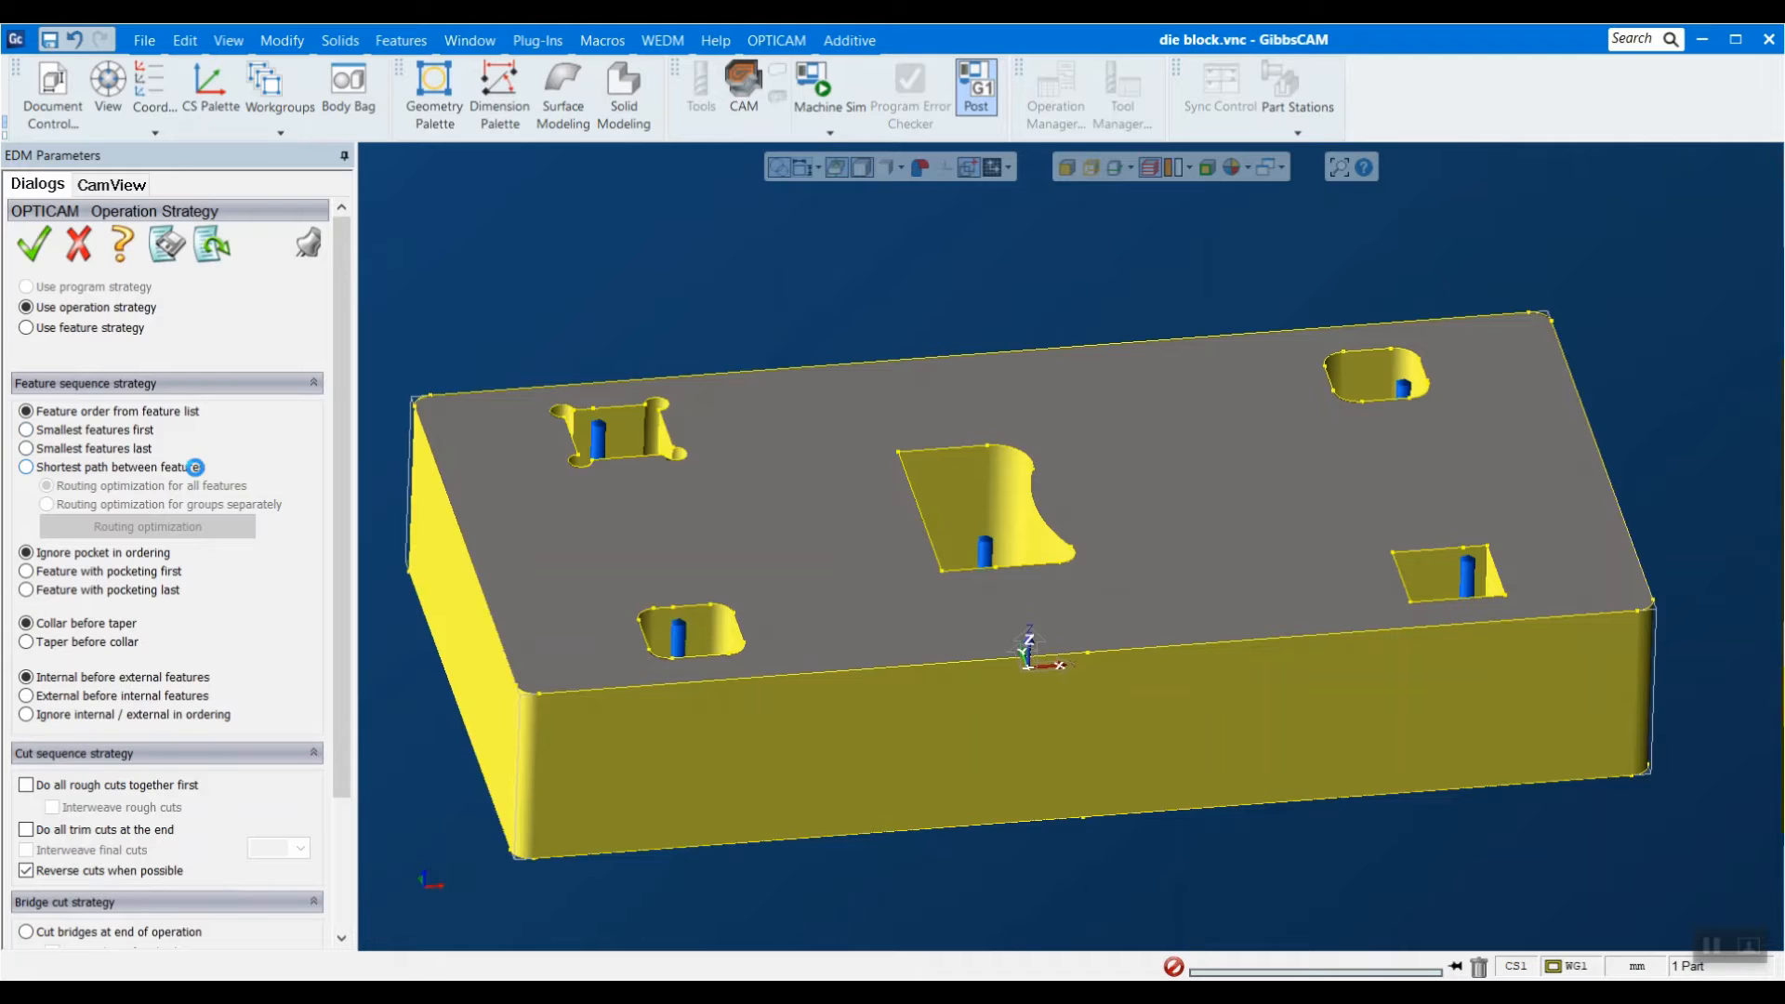
pyautogui.click(136, 469)
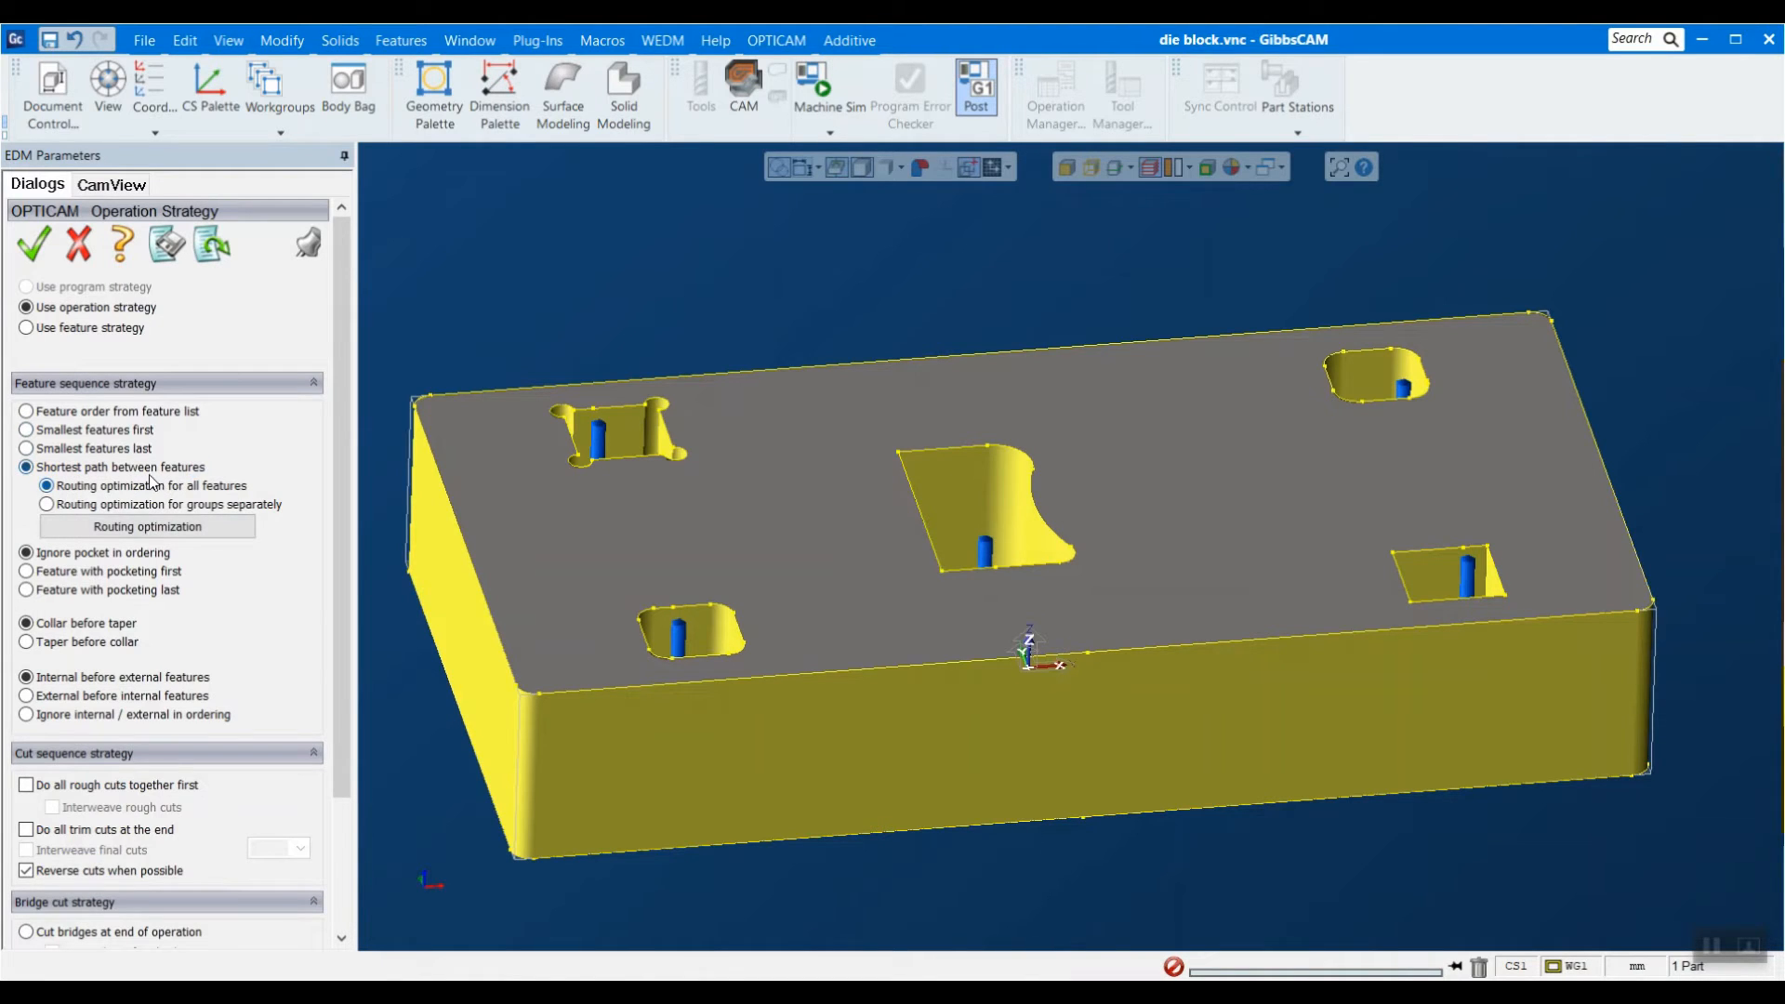
# Optimize the feature routing as a path starting at Extruded 1's start hole and ending at the outer profile's start point, recalculate and accept it.
pyautogui.click(193, 528)
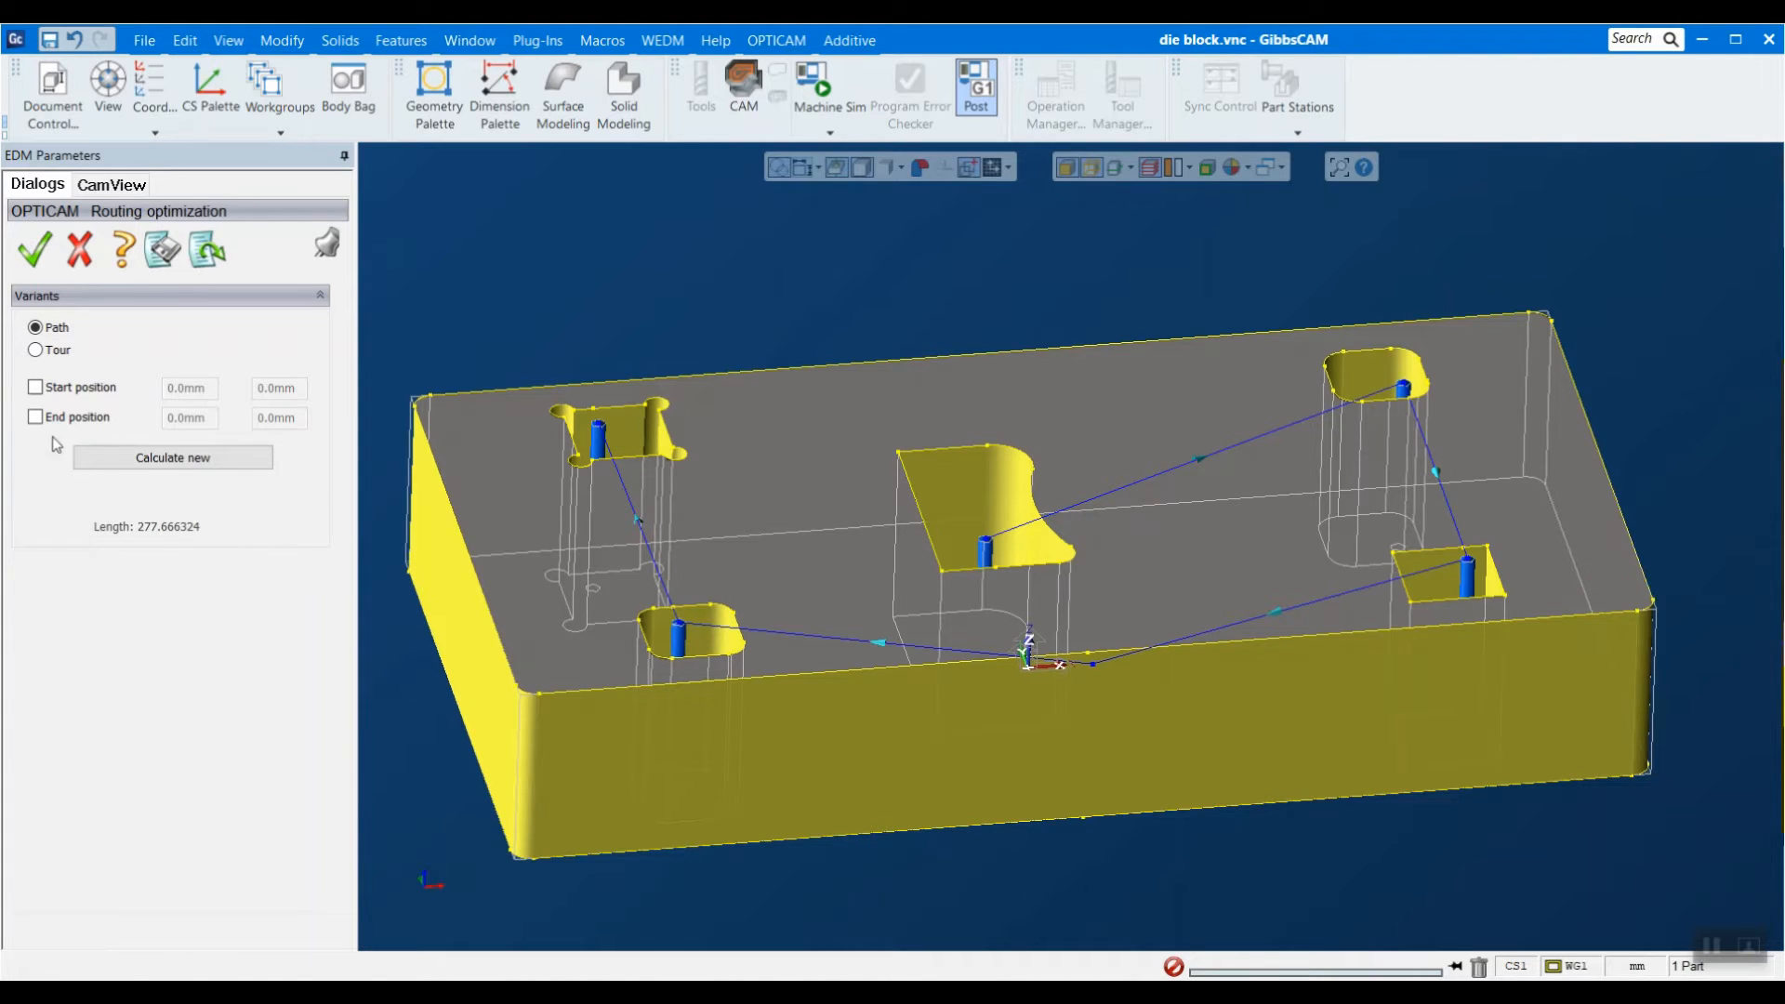
pyautogui.click(35, 389)
pyautogui.click(603, 432)
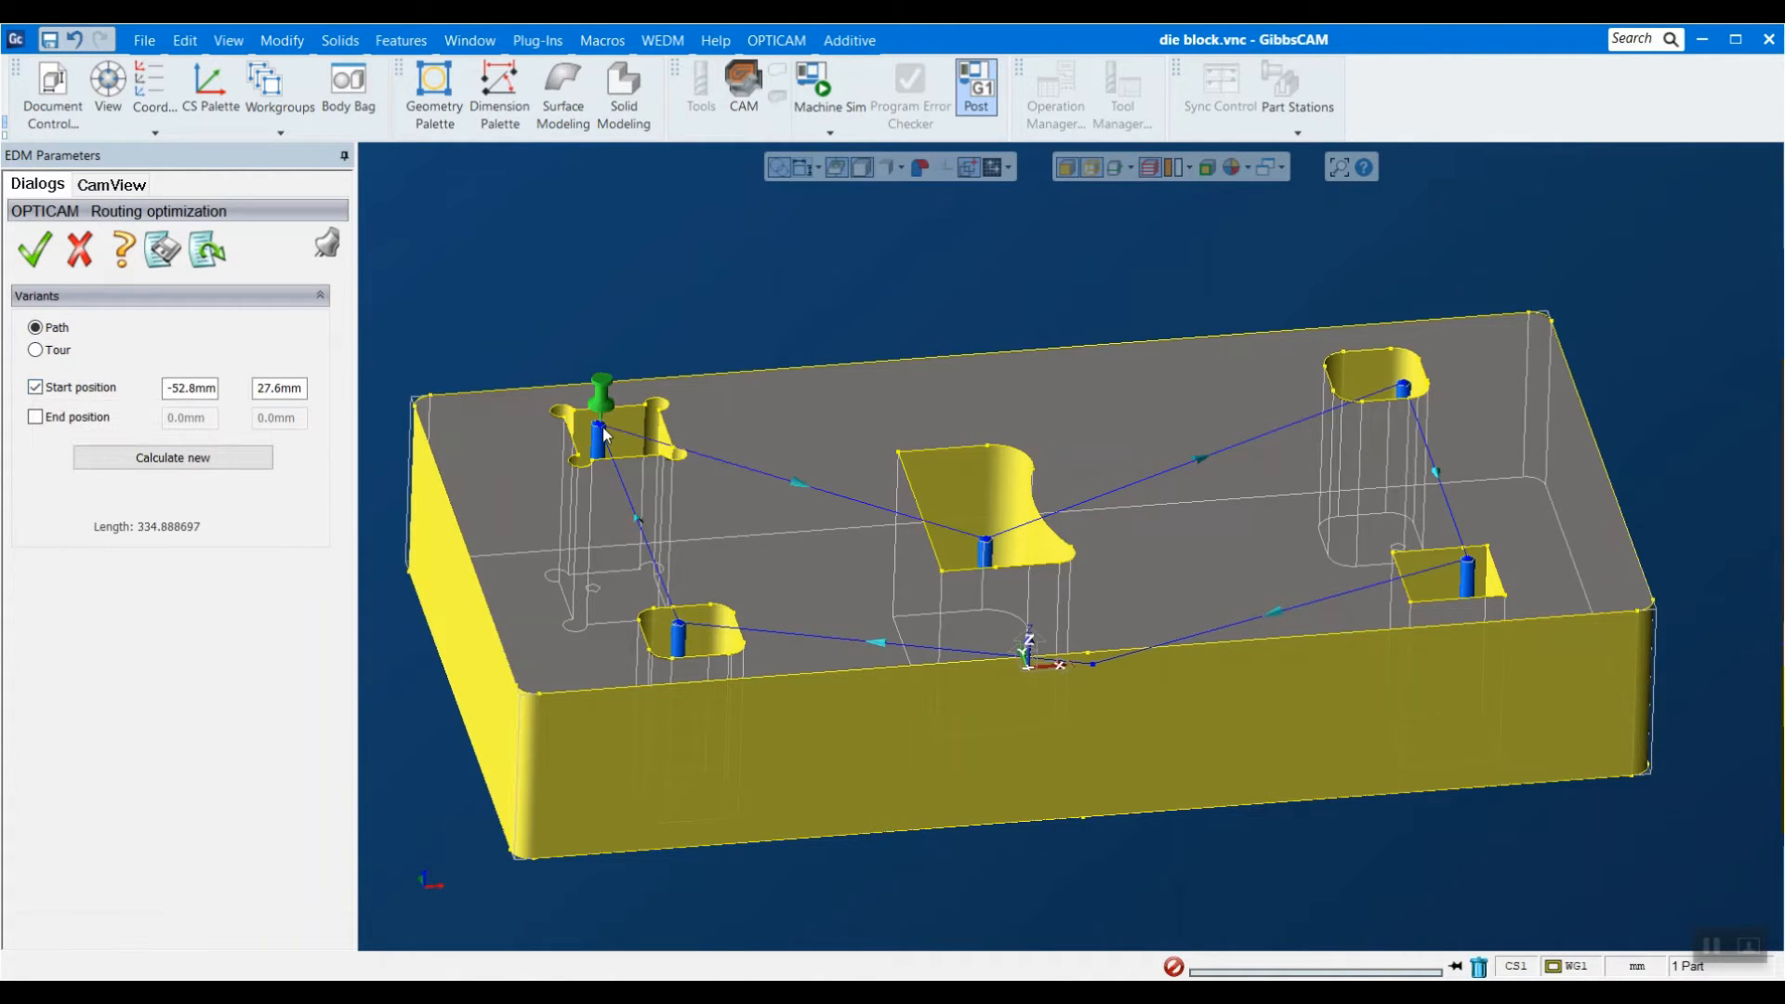
pyautogui.click(36, 418)
pyautogui.click(1091, 667)
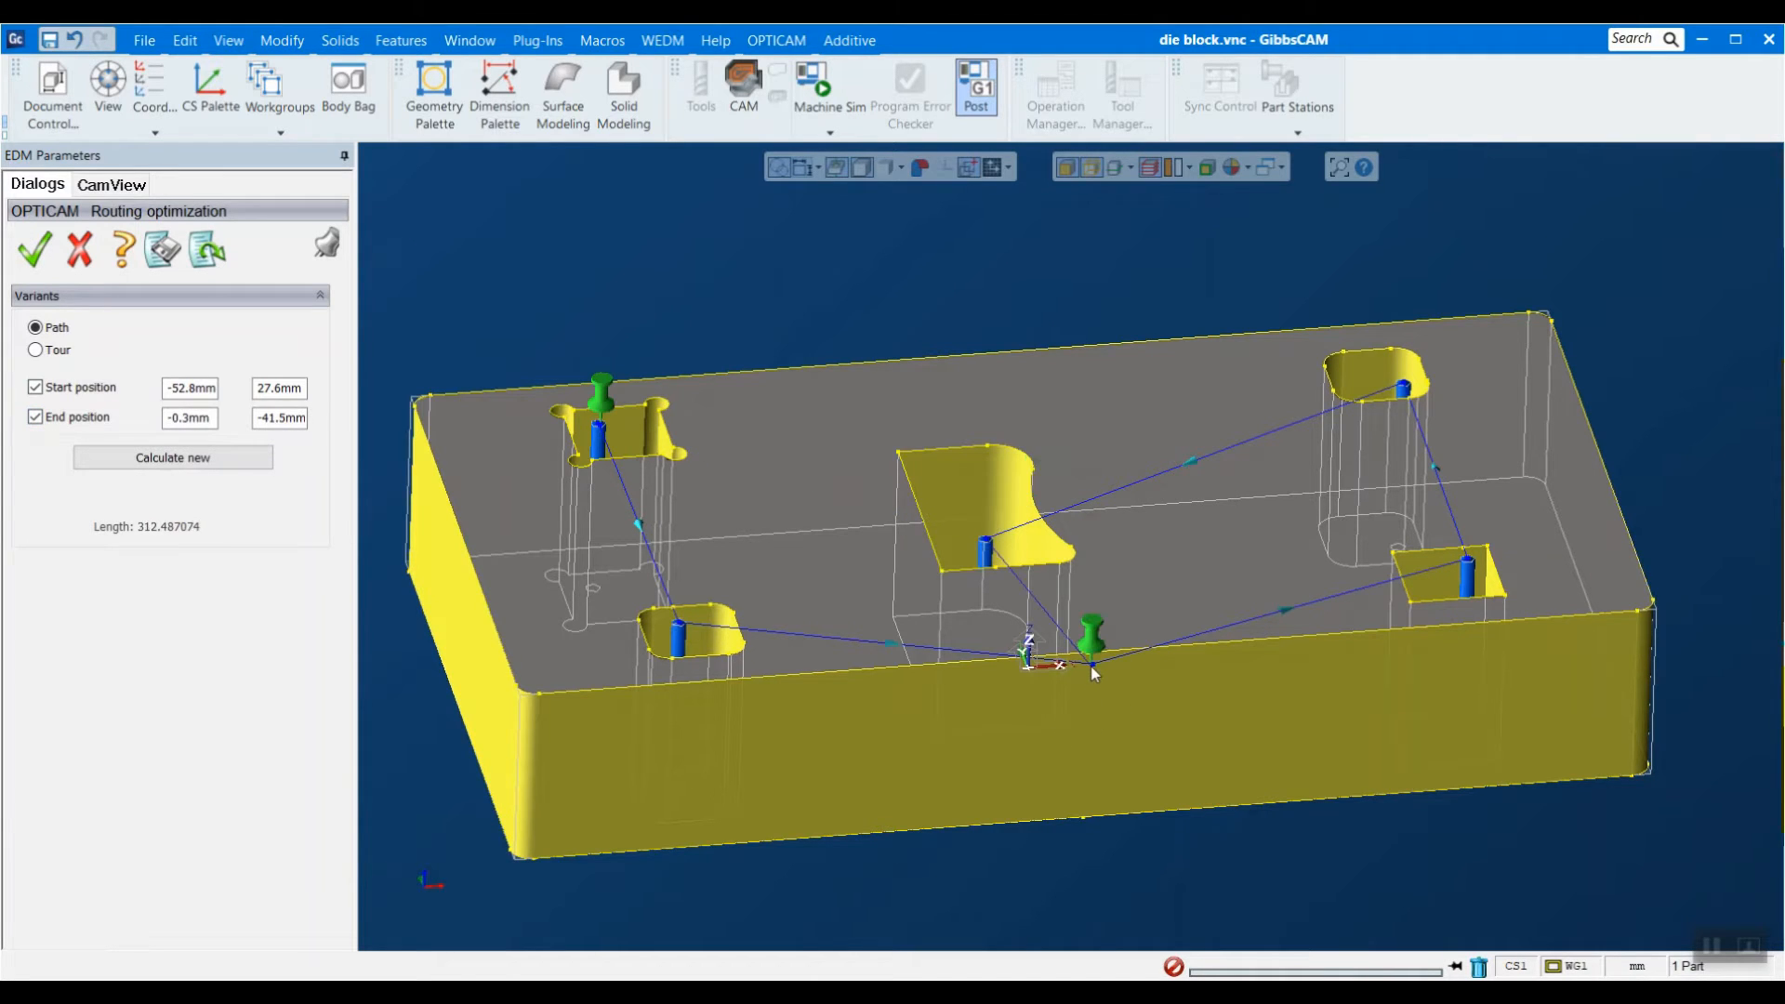
pyautogui.click(169, 465)
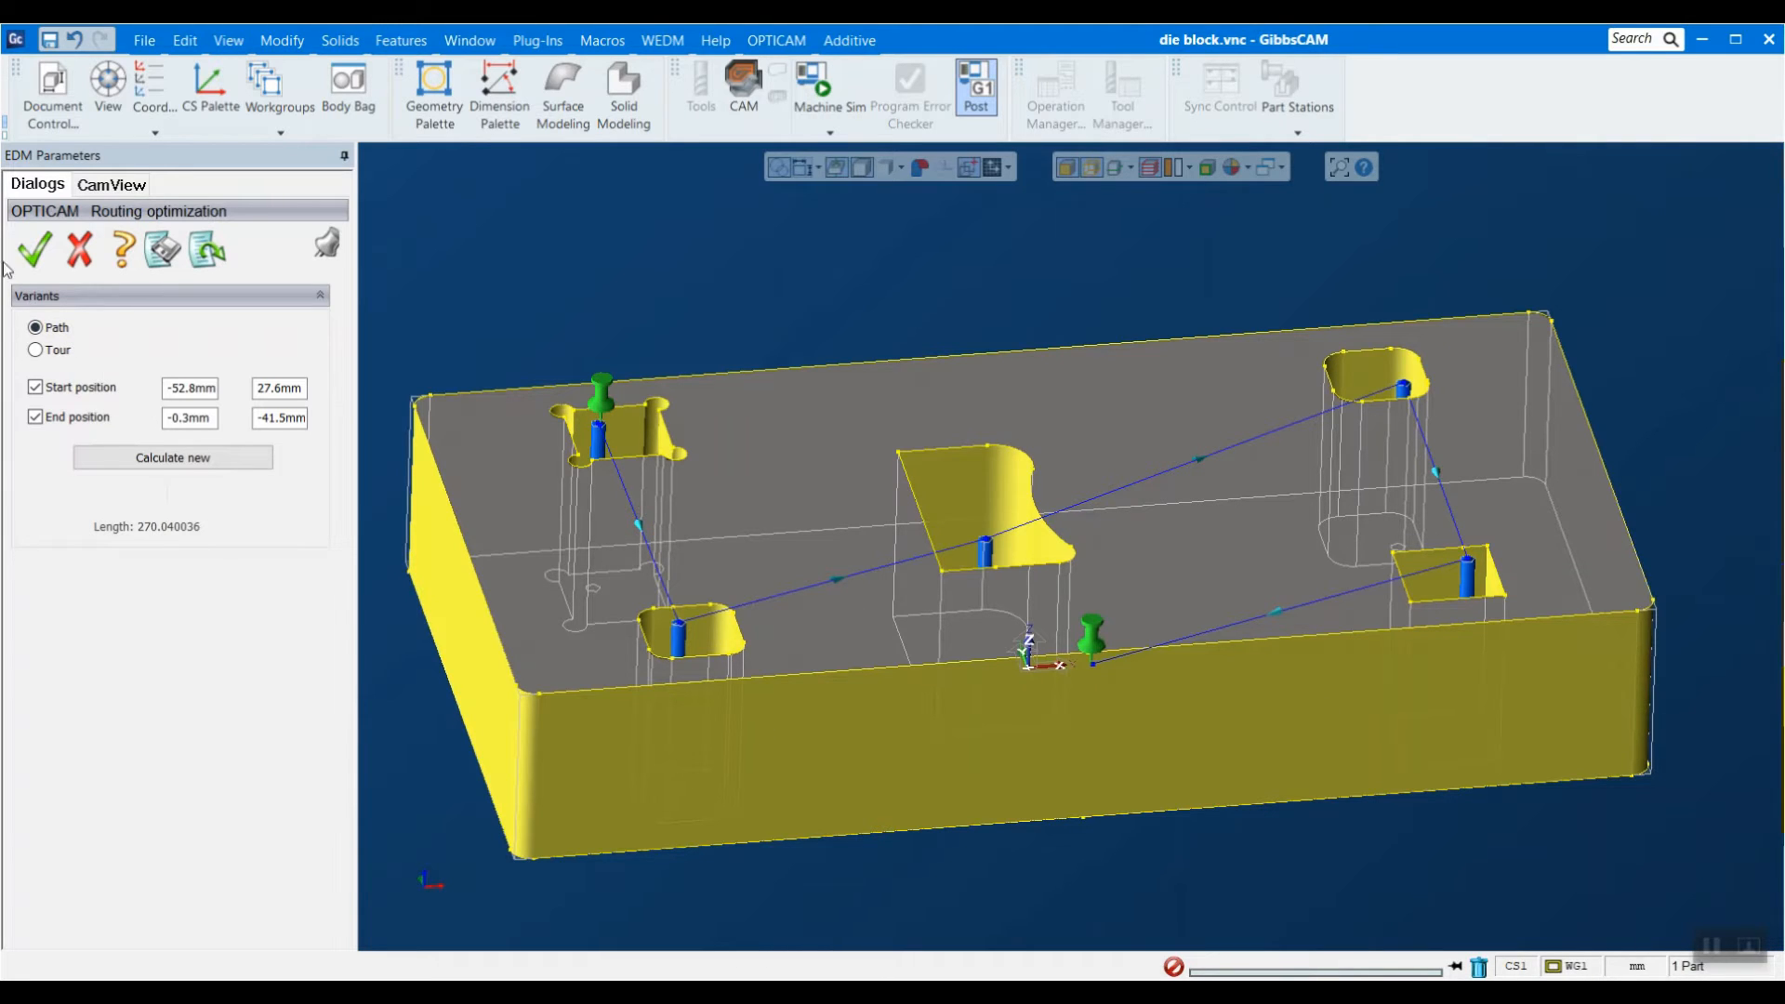
pyautogui.click(32, 251)
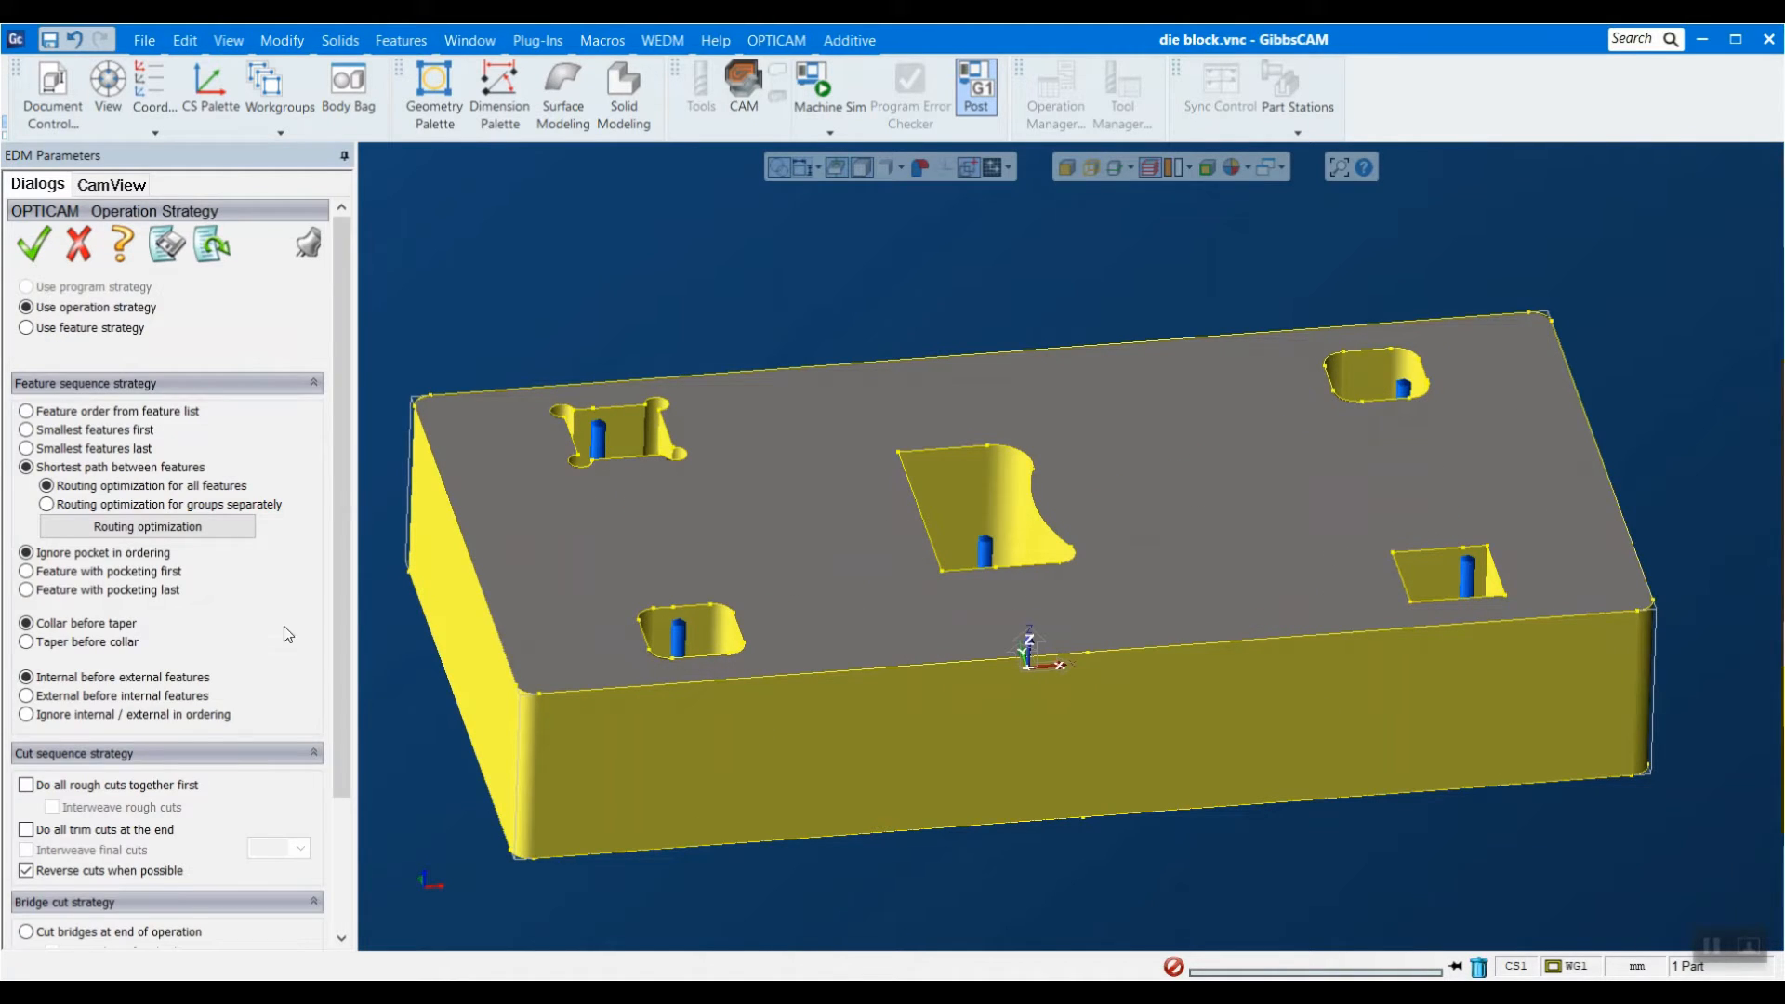
# Set Operation 1's bridge cut strategy to cut bridges at the end of the operation and accept the operation strategy.
pyautogui.scroll(-3, 254, 683)
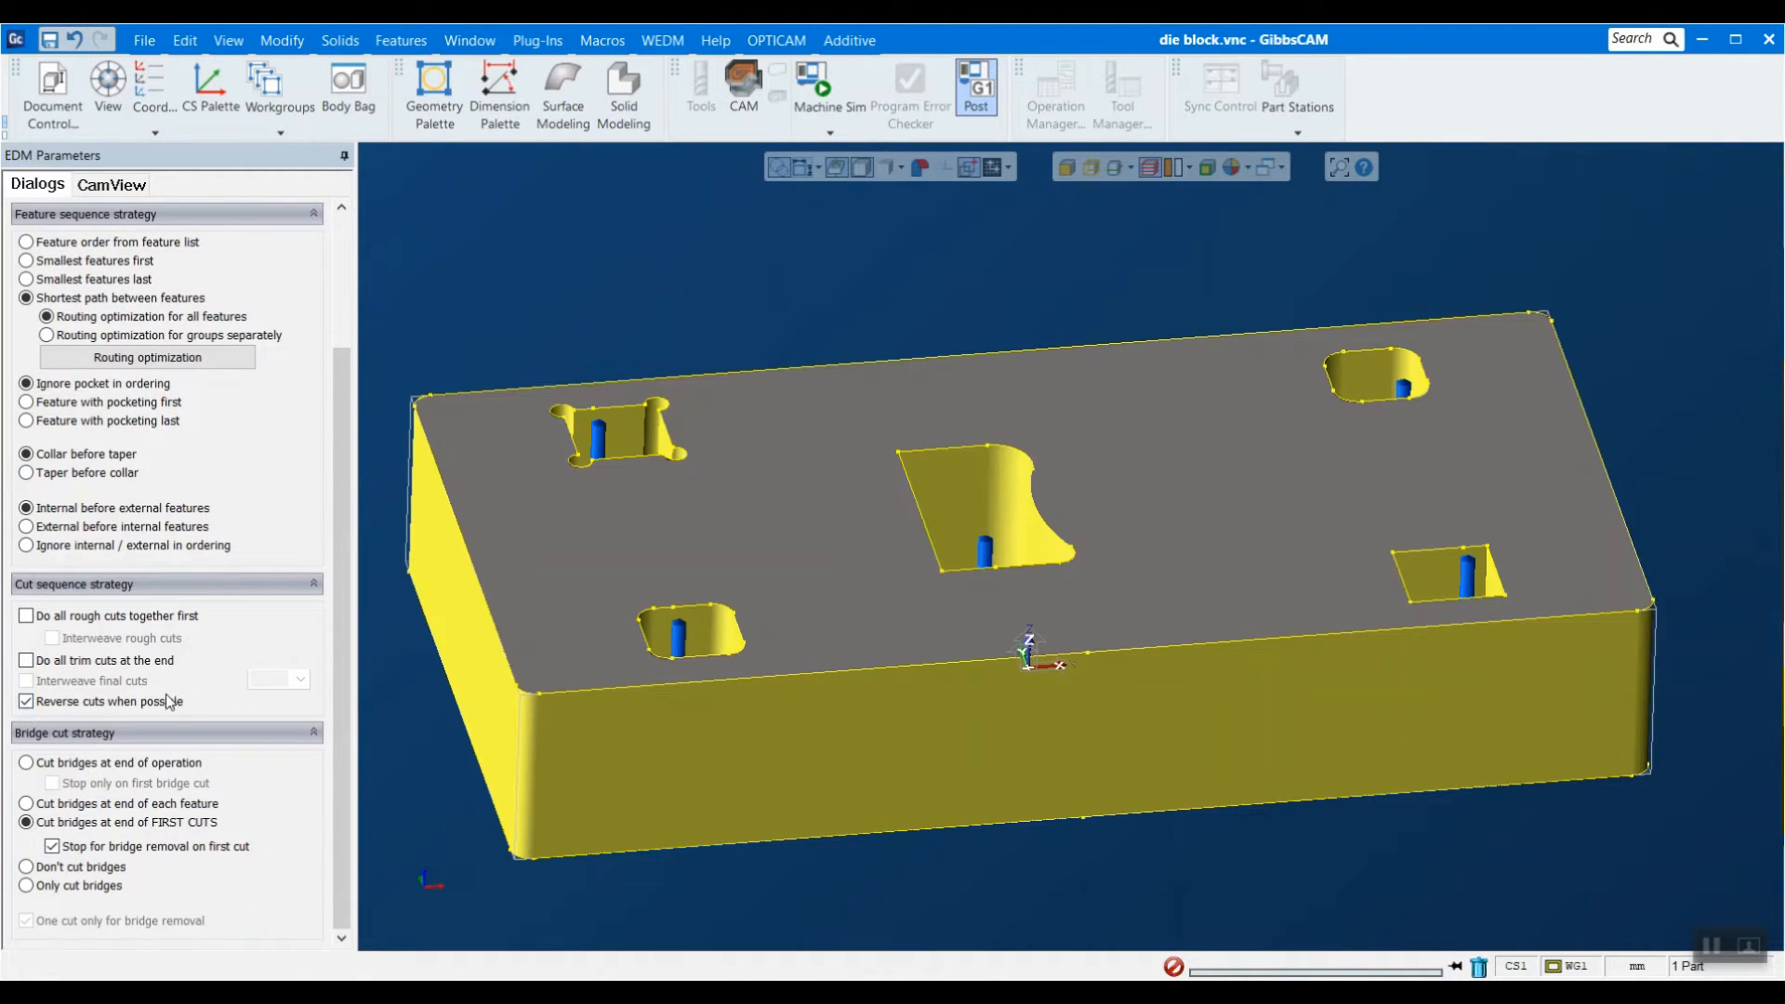
pyautogui.click(111, 763)
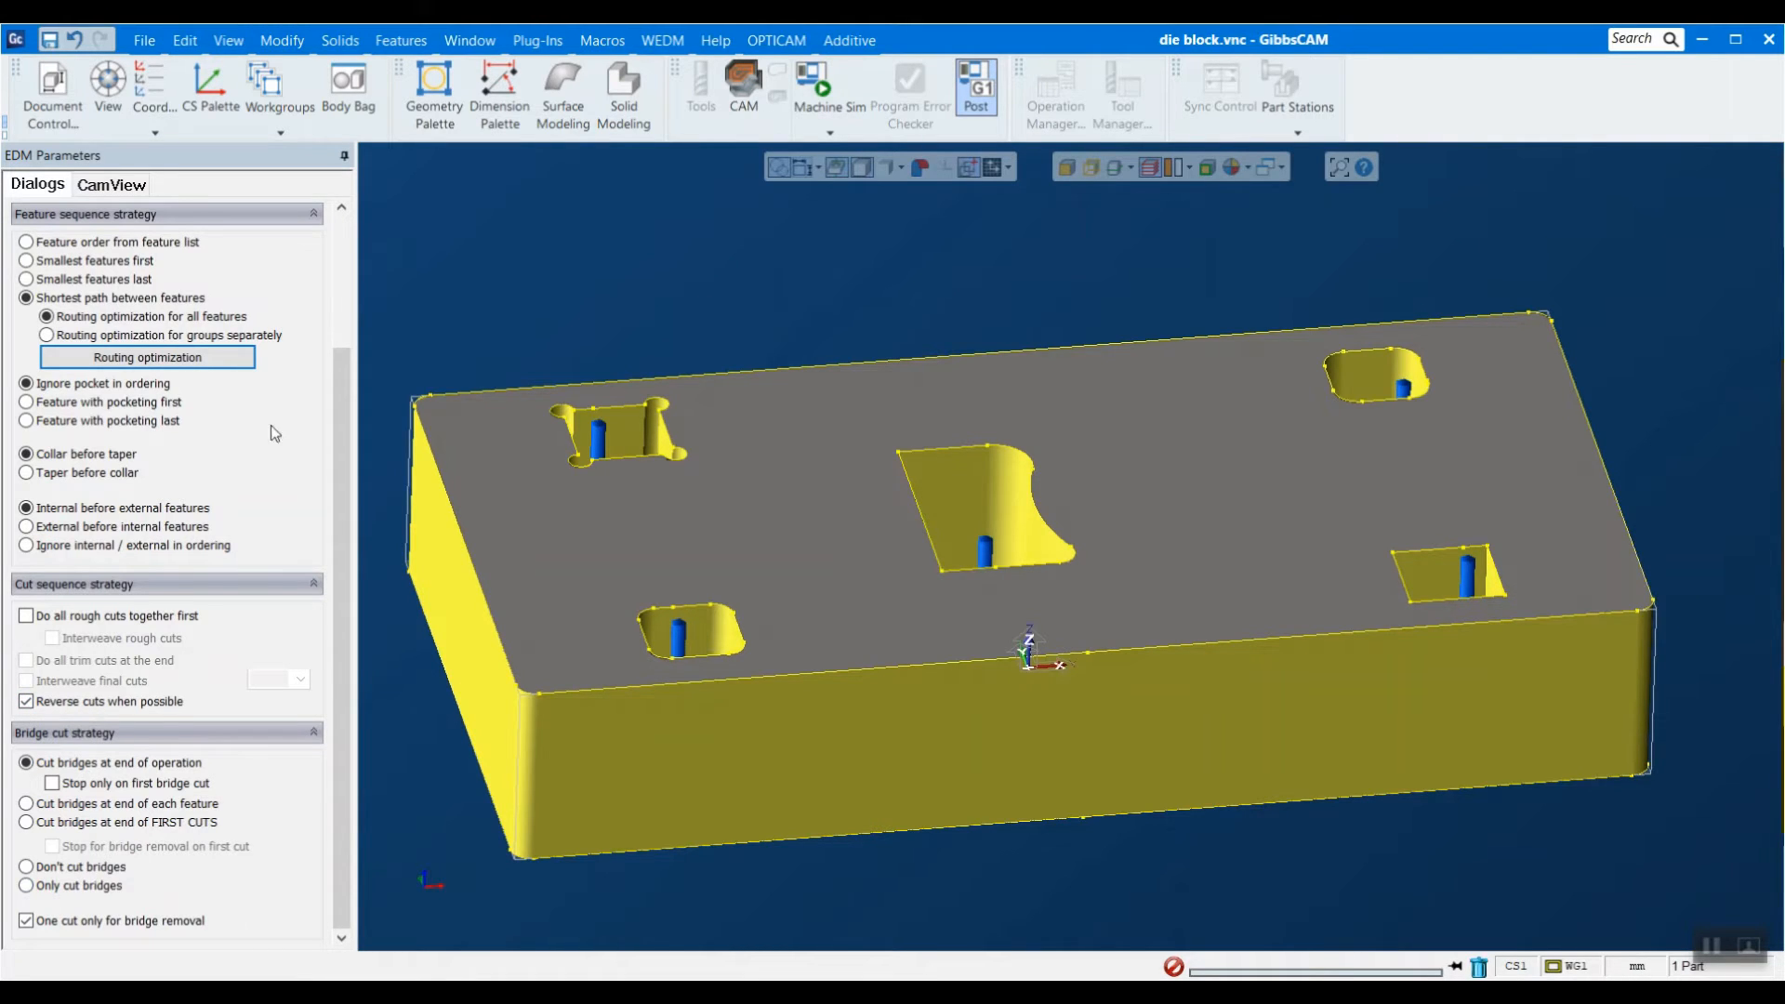
pyautogui.scroll(3, 290, 454)
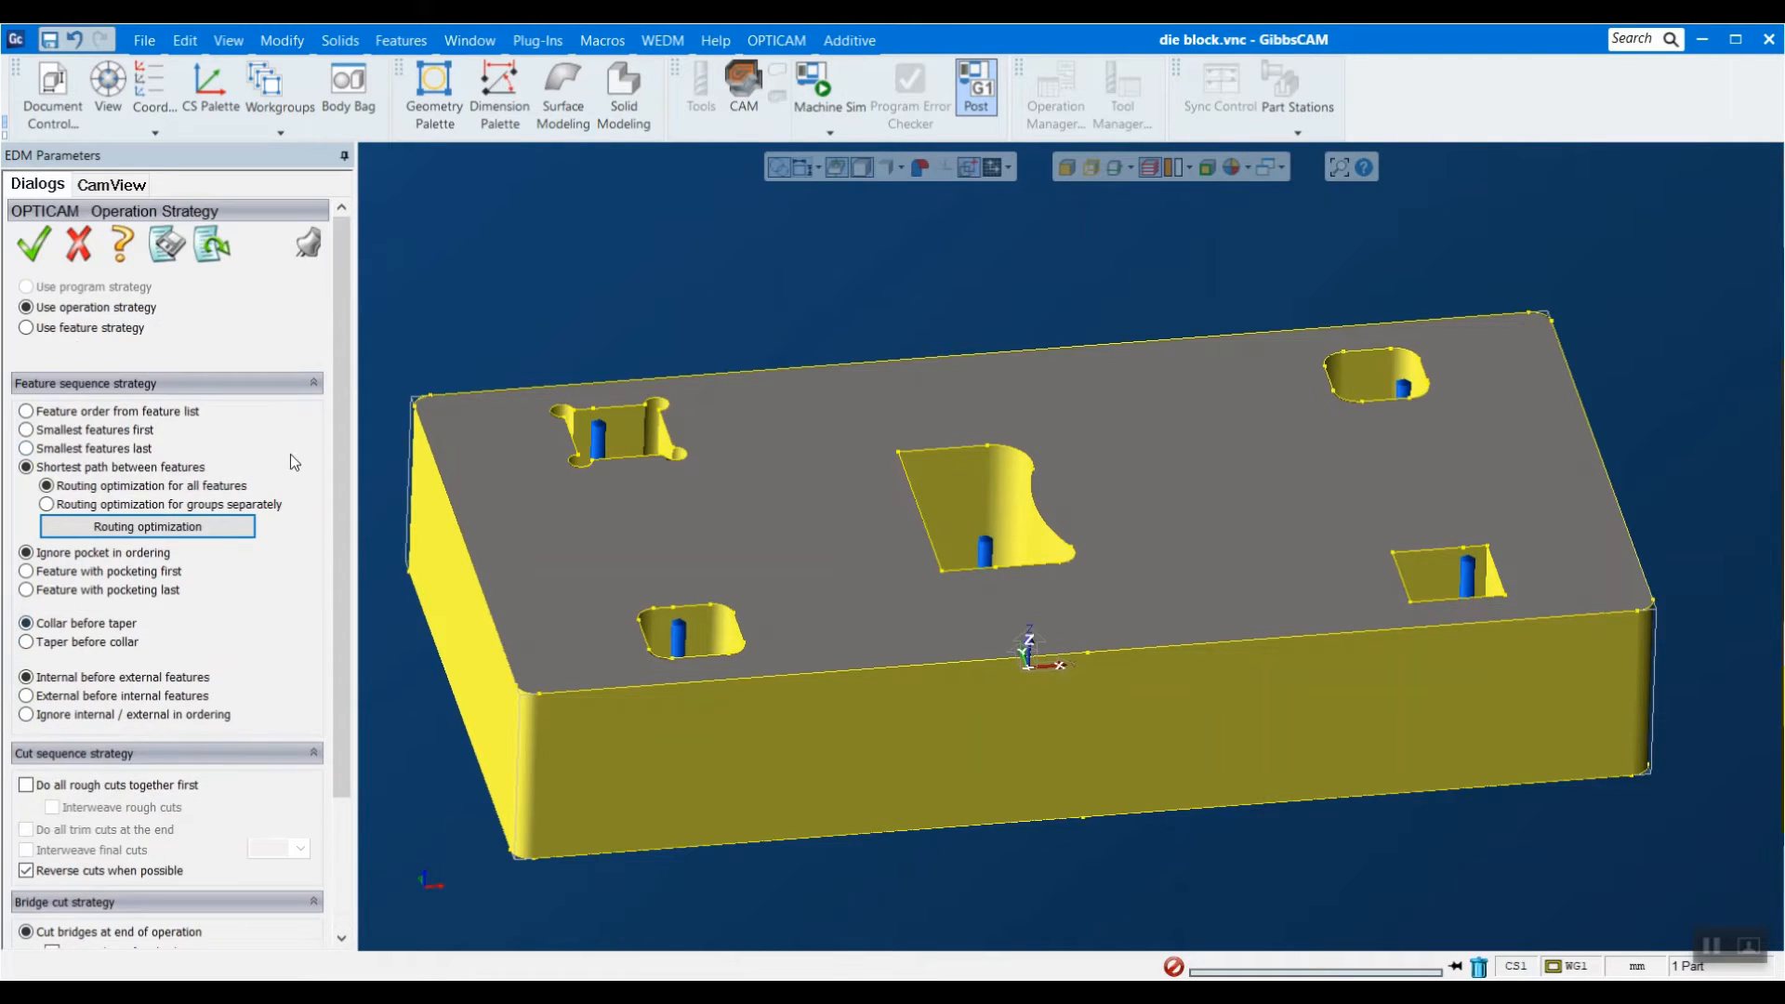
pyautogui.click(34, 244)
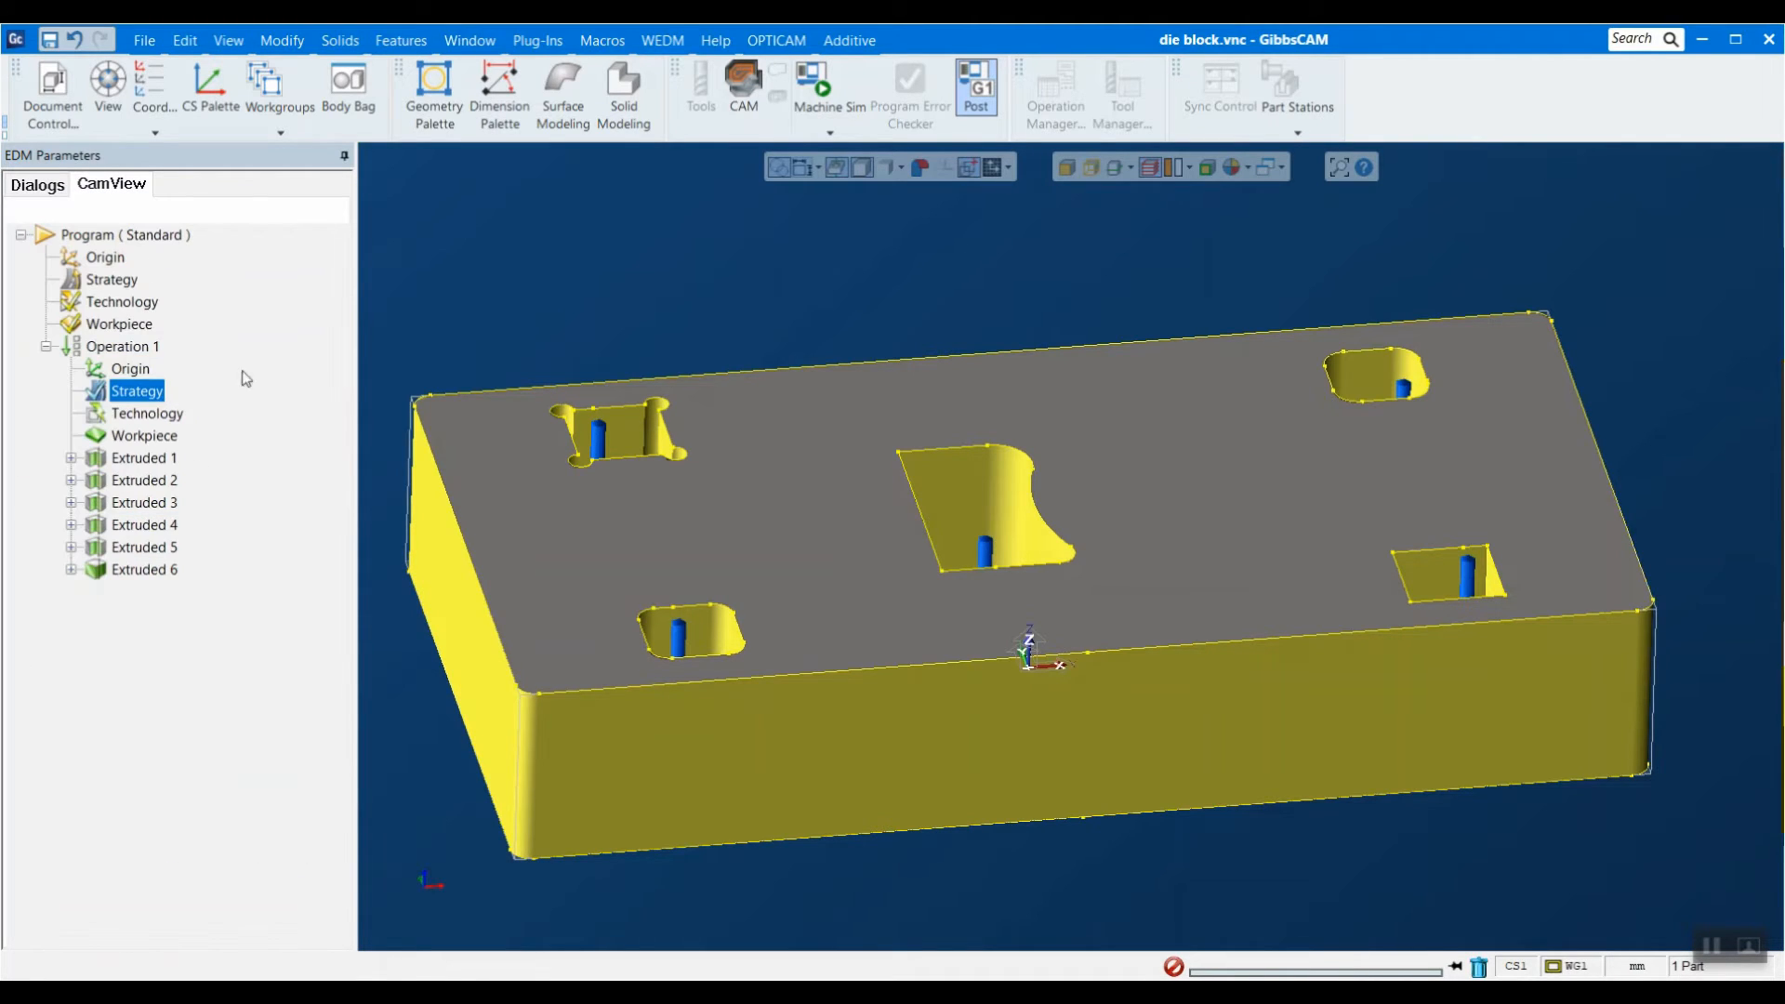
# Check the technology of Operation 1 against the program technology, and display the operation's workpiece box.
pyautogui.click(154, 415)
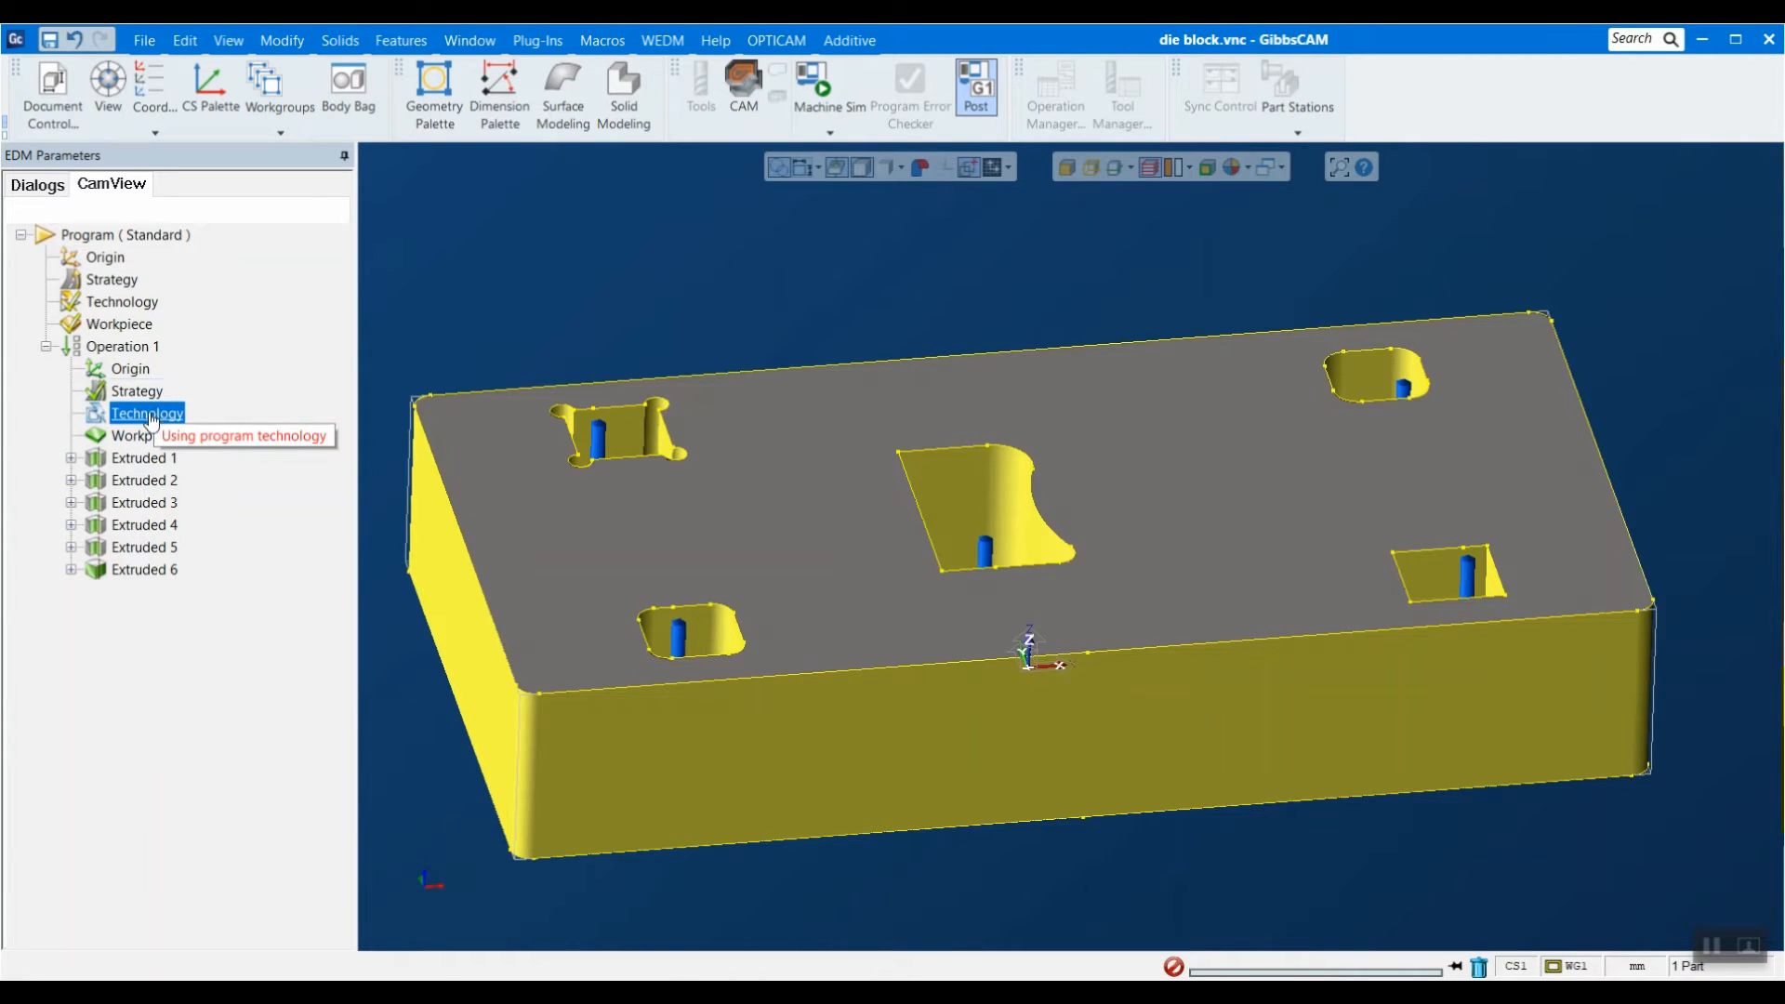
pyautogui.click(128, 307)
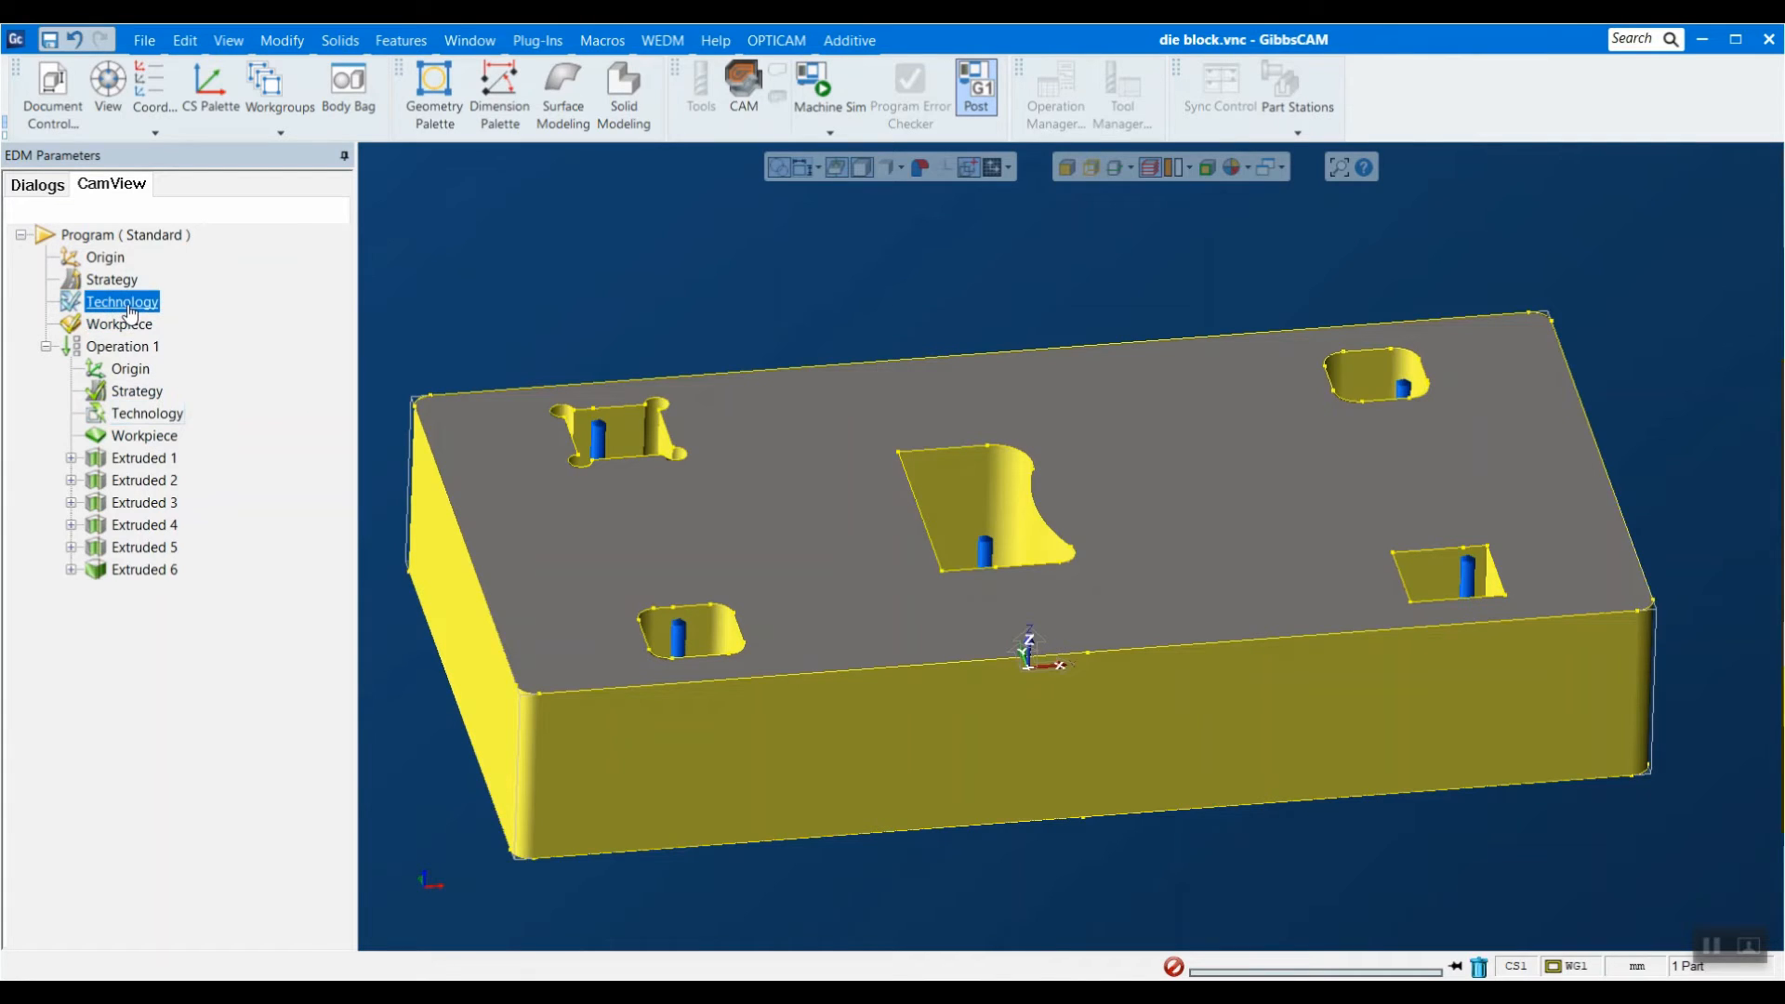
pyautogui.click(148, 435)
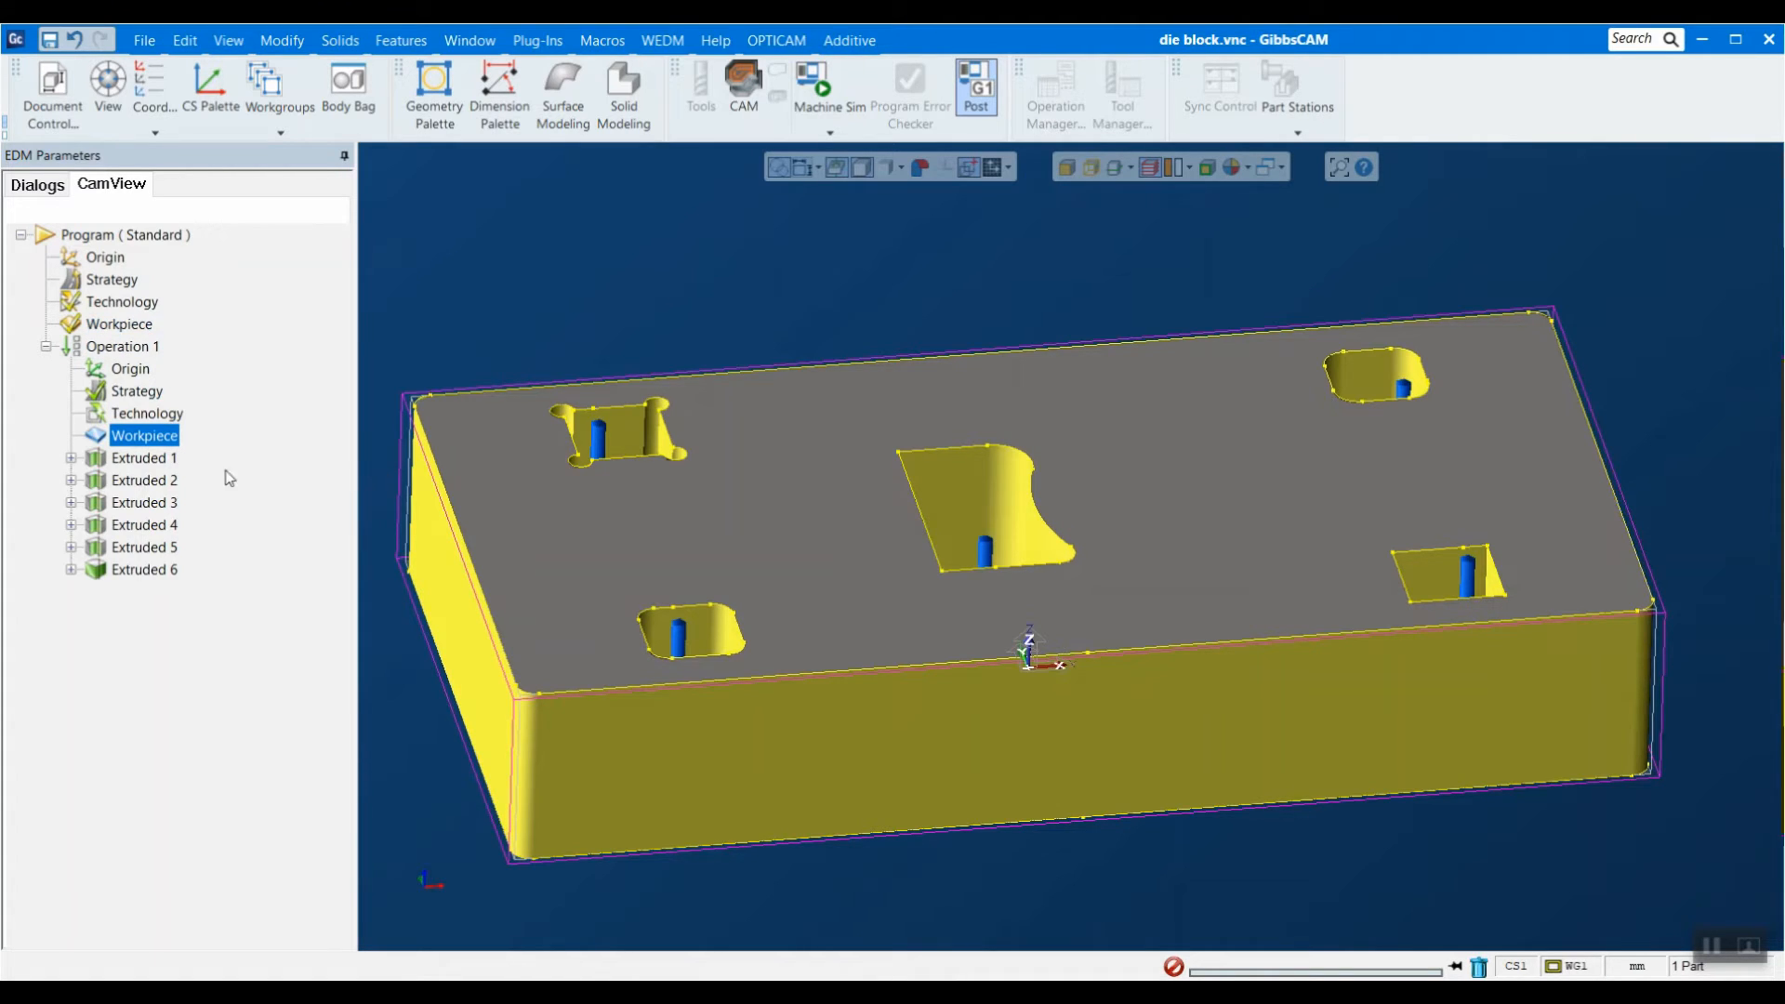
# Expand feature Extruded 1 and its Segment 1, and highlight the feature on the die block.
pyautogui.doubleClick(141, 457)
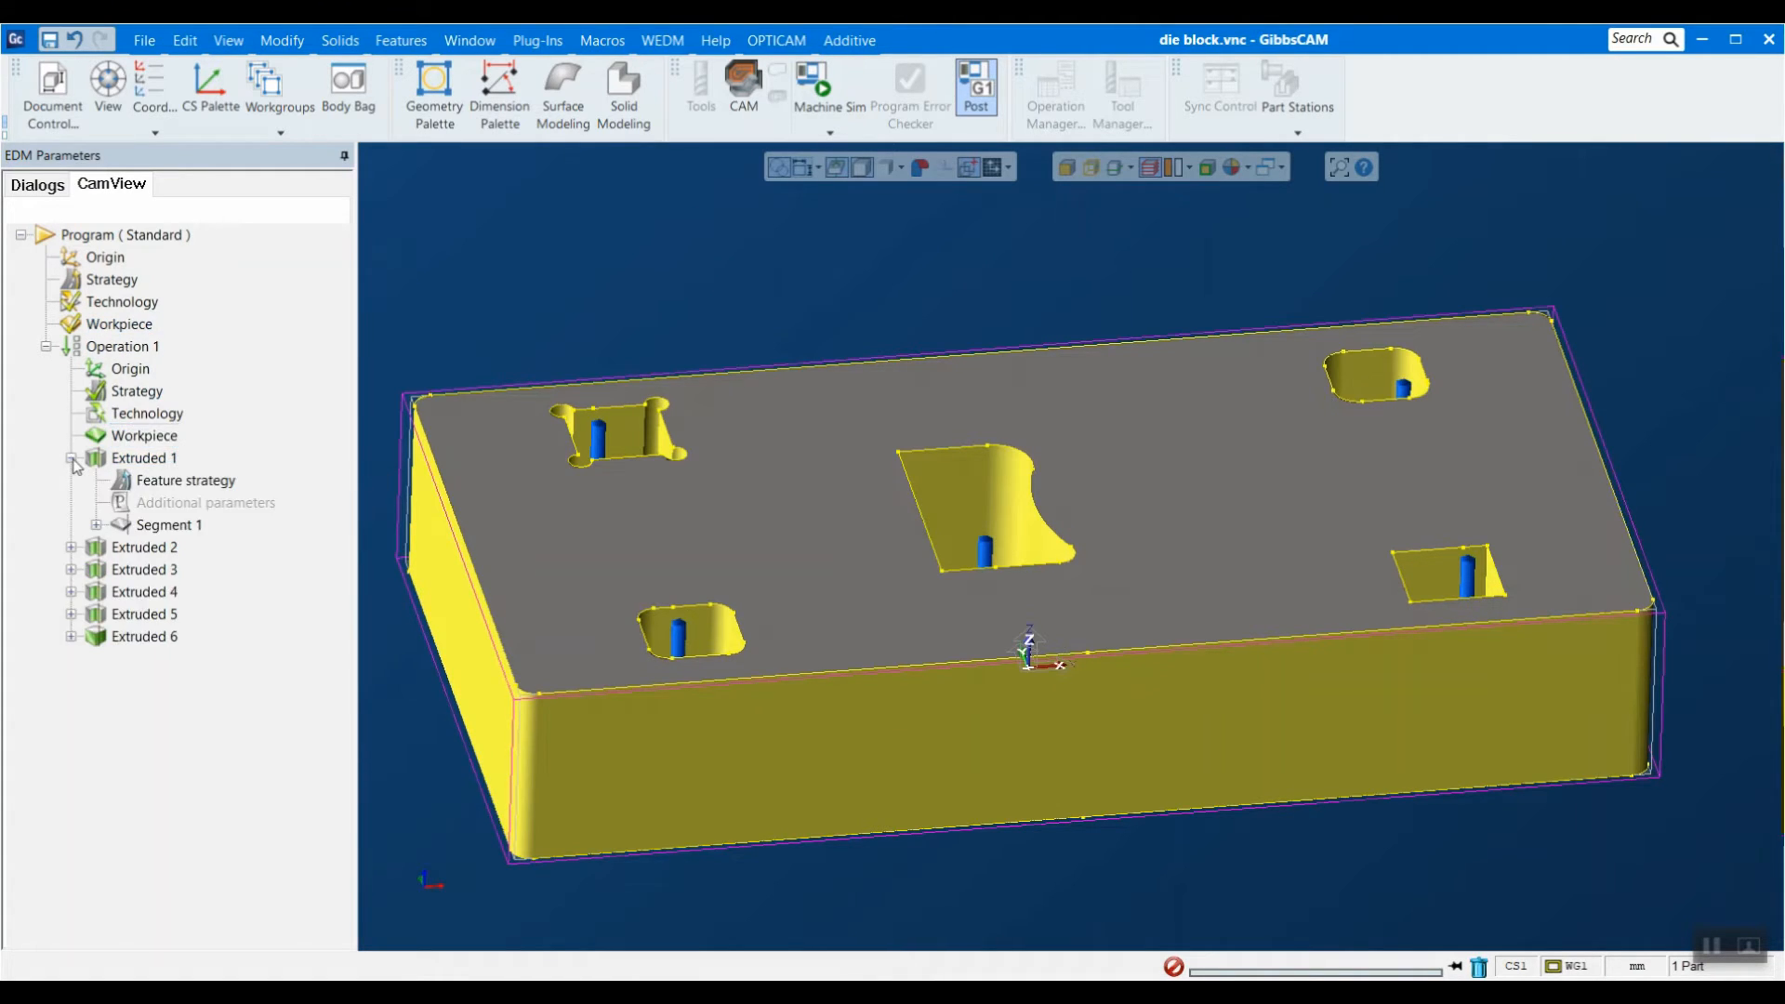
pyautogui.click(97, 526)
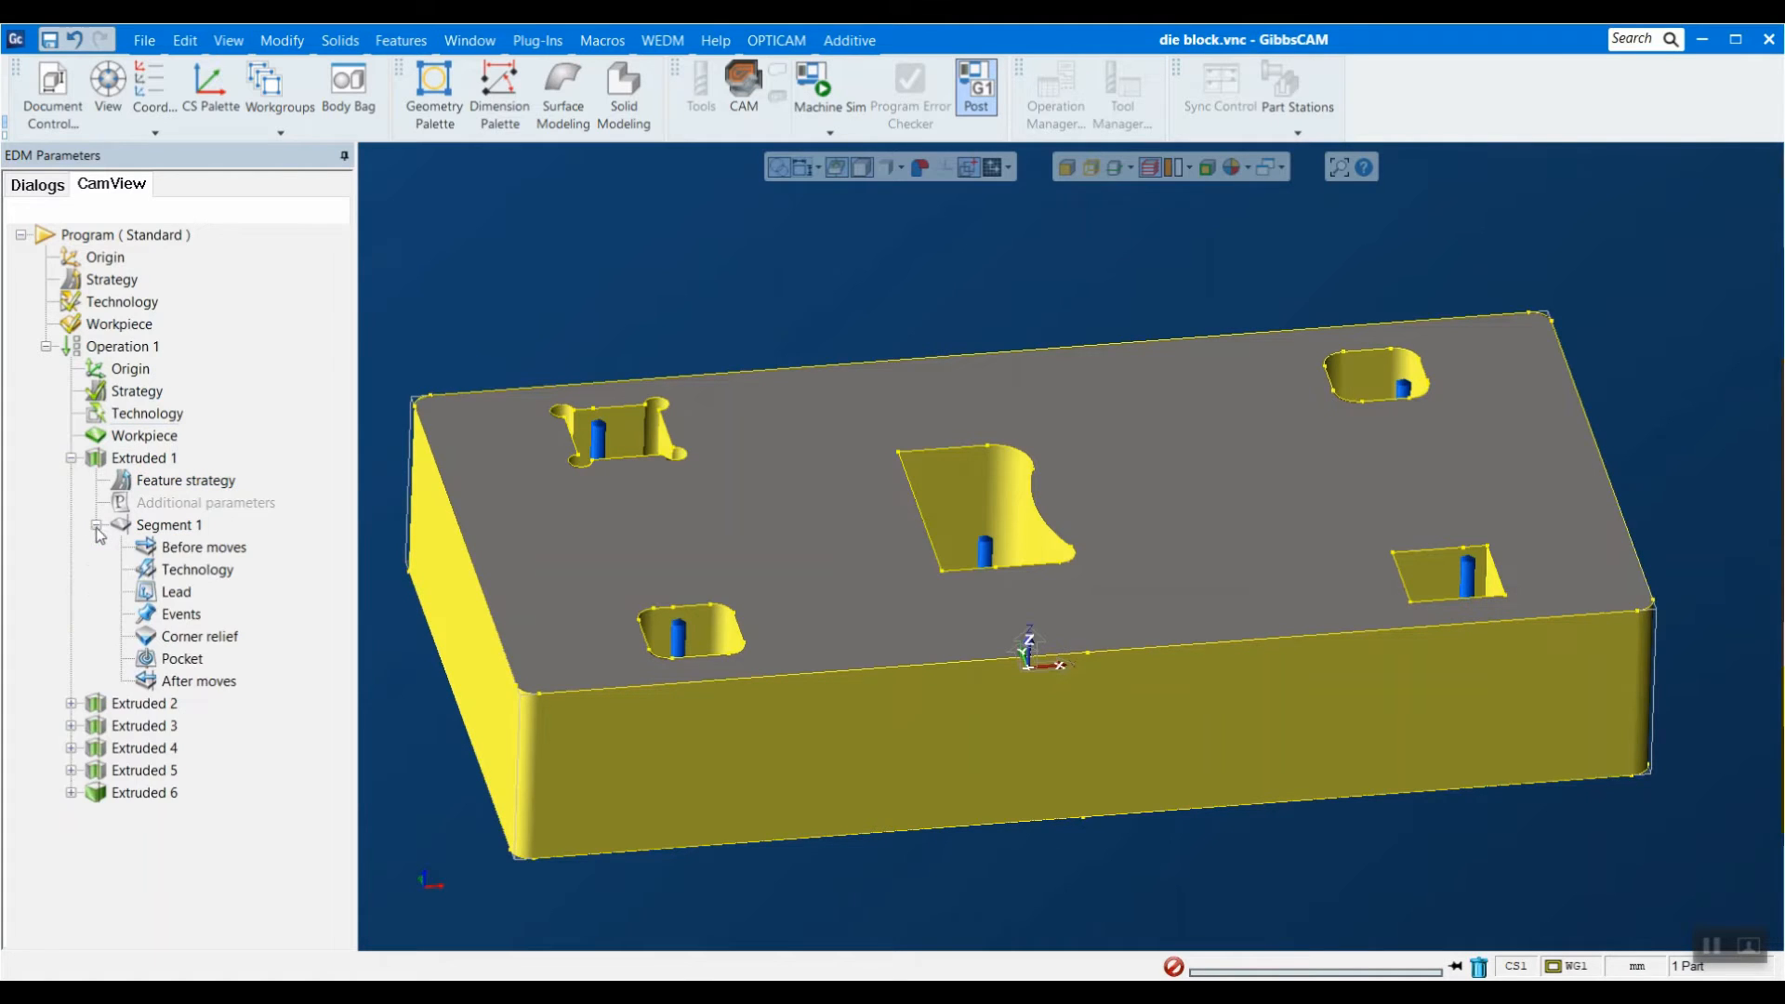
pyautogui.click(141, 457)
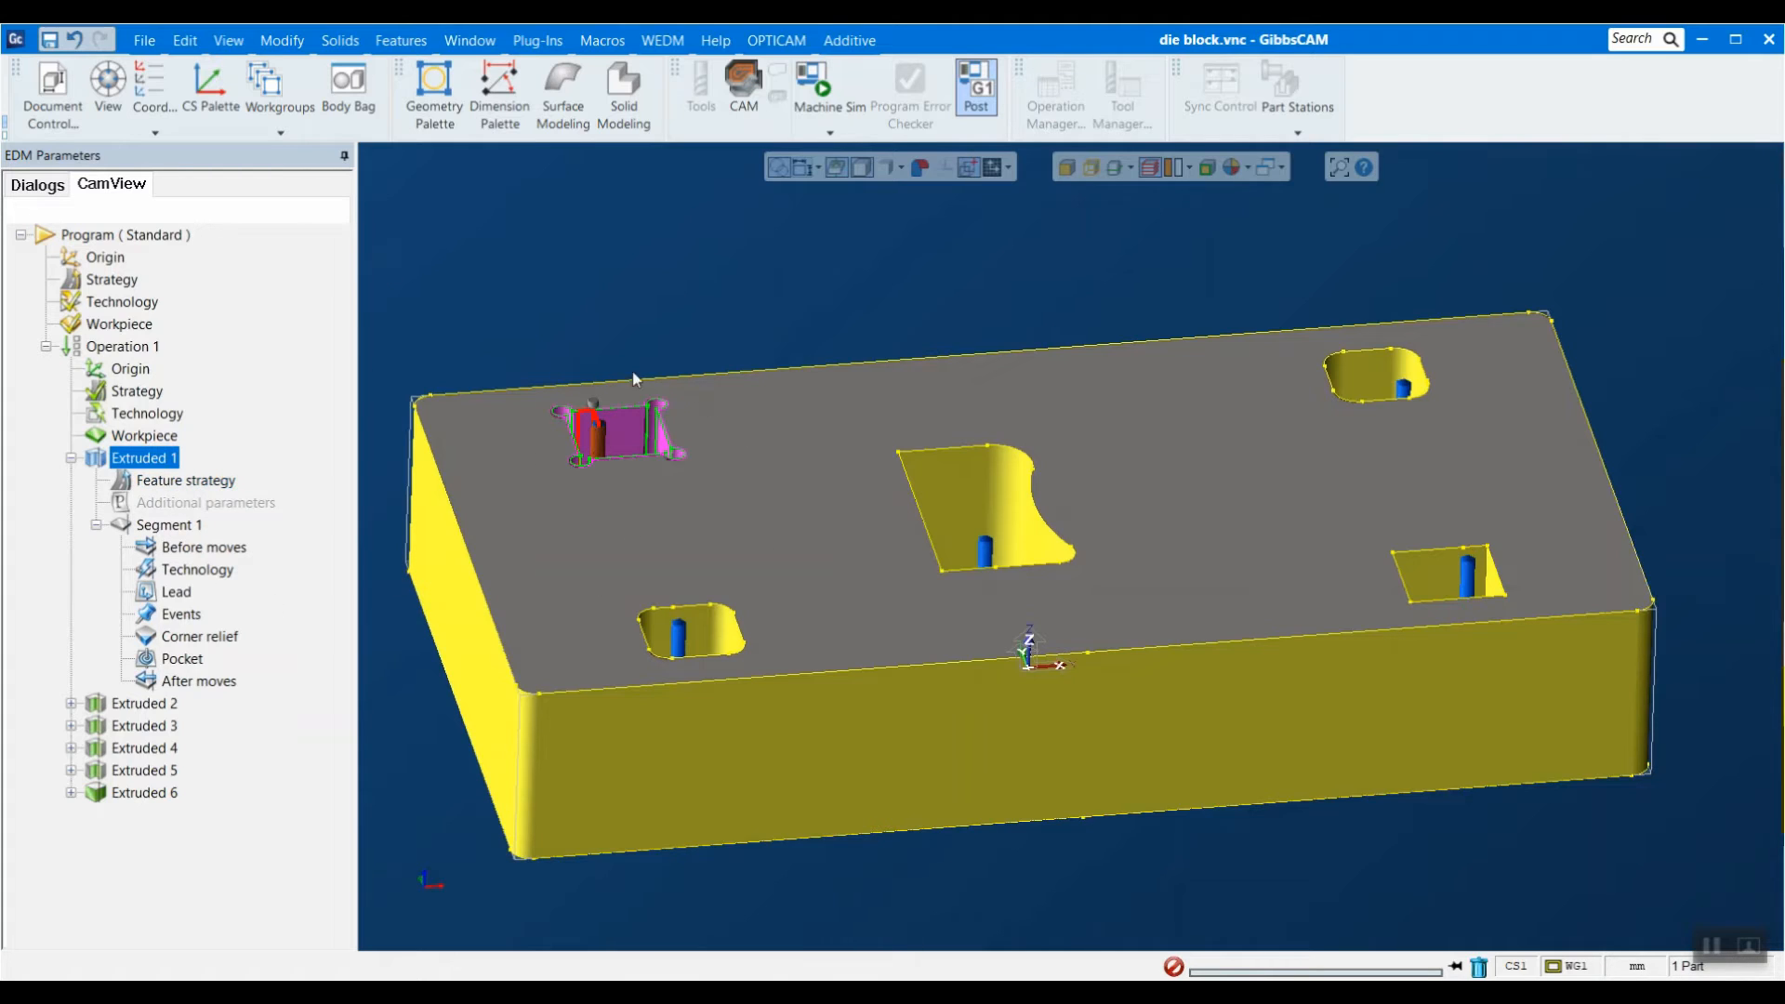
# Try adding a rapid move and a wire thread move before Segment 1 of Extruded 1, and discard them.
pyautogui.doubleClick(205, 549)
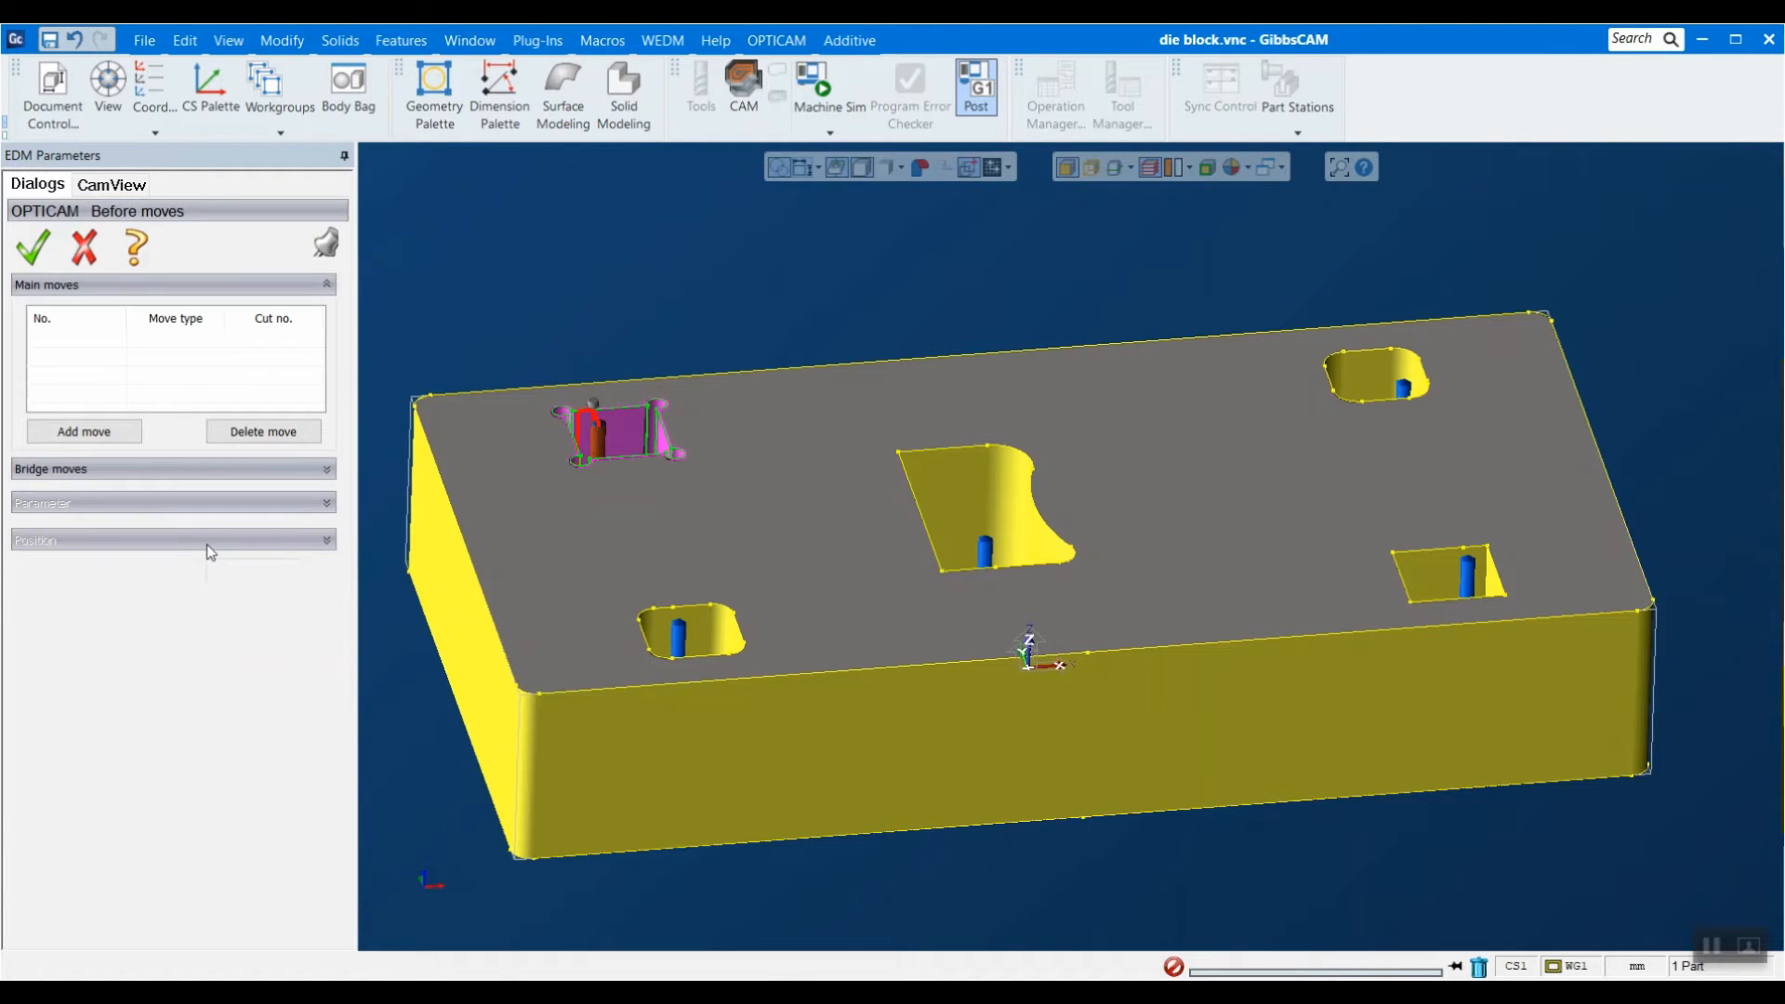
pyautogui.doubleClick(110, 432)
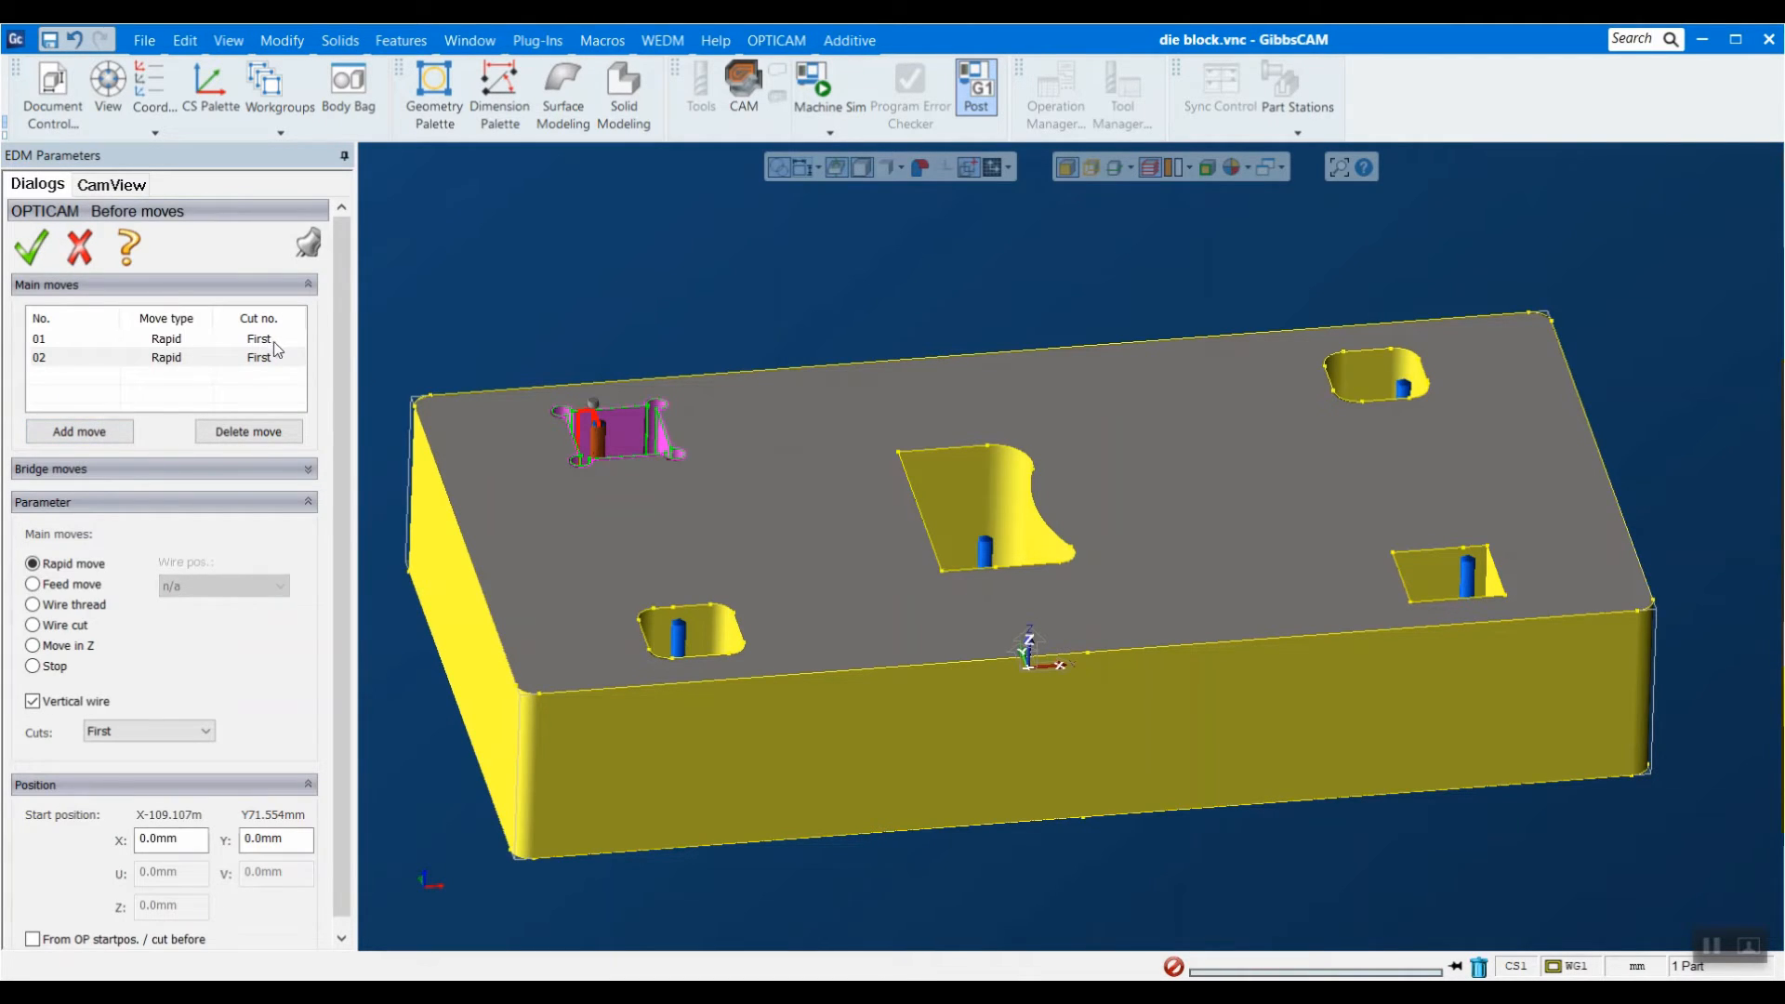
pyautogui.click(184, 340)
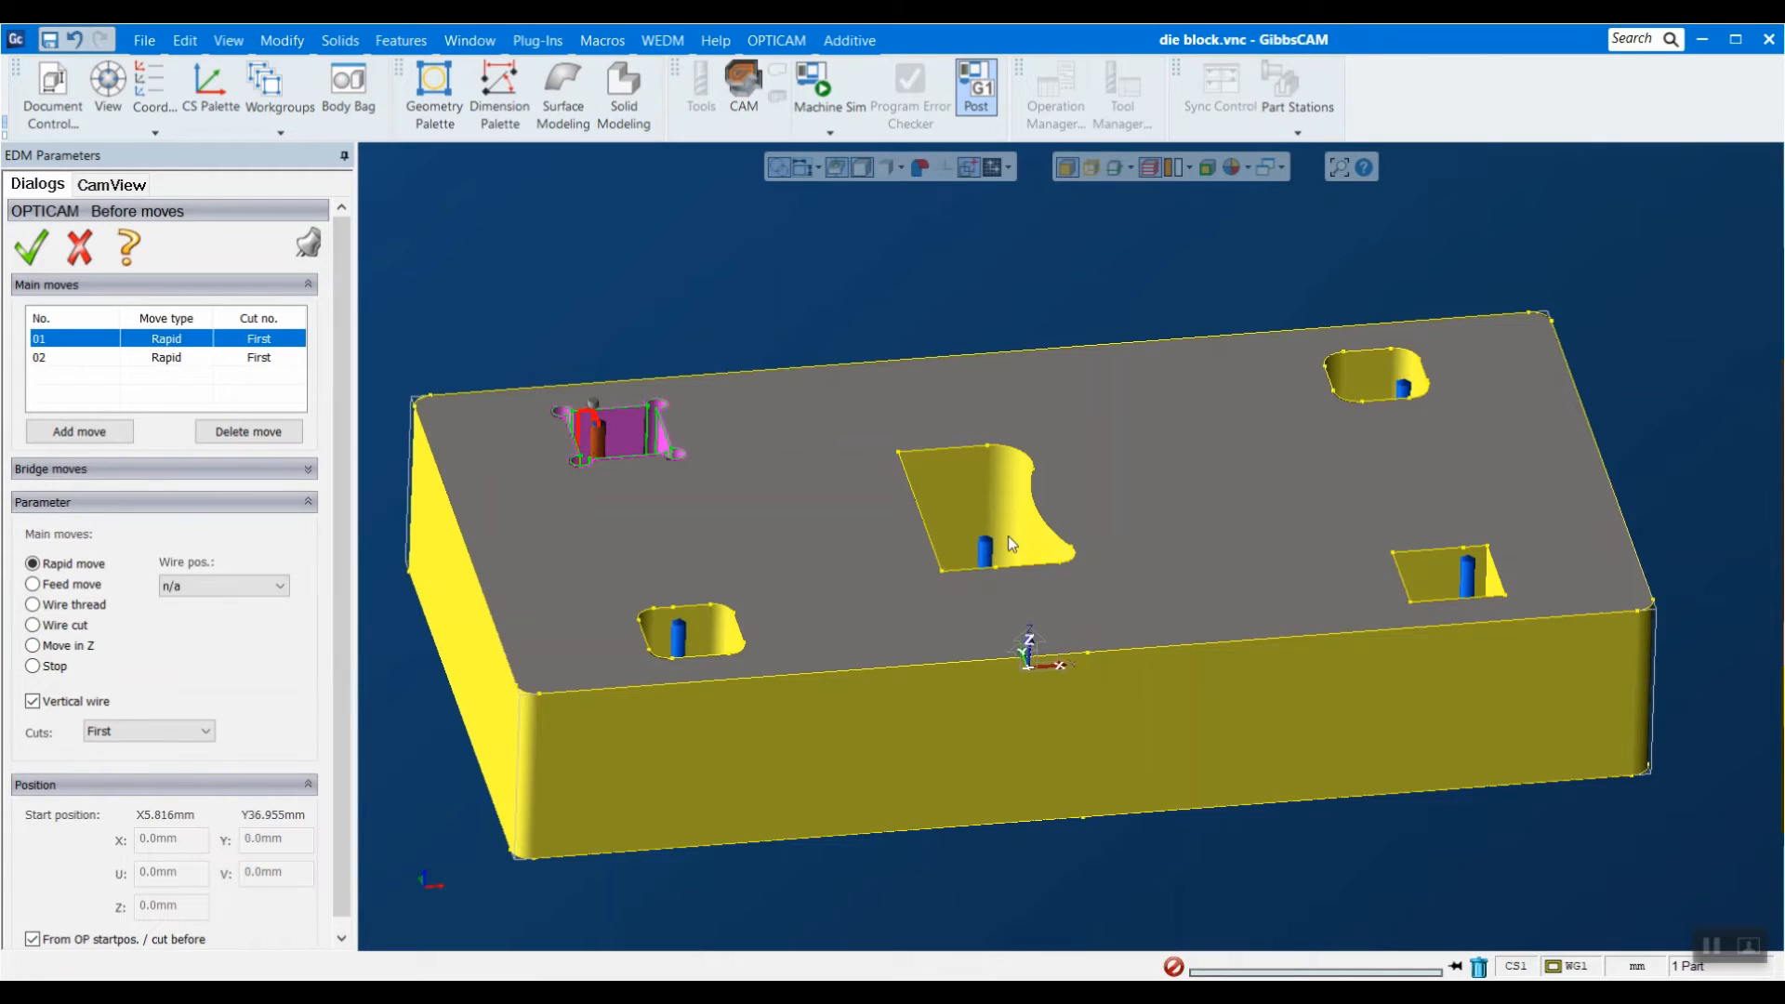
pyautogui.click(147, 359)
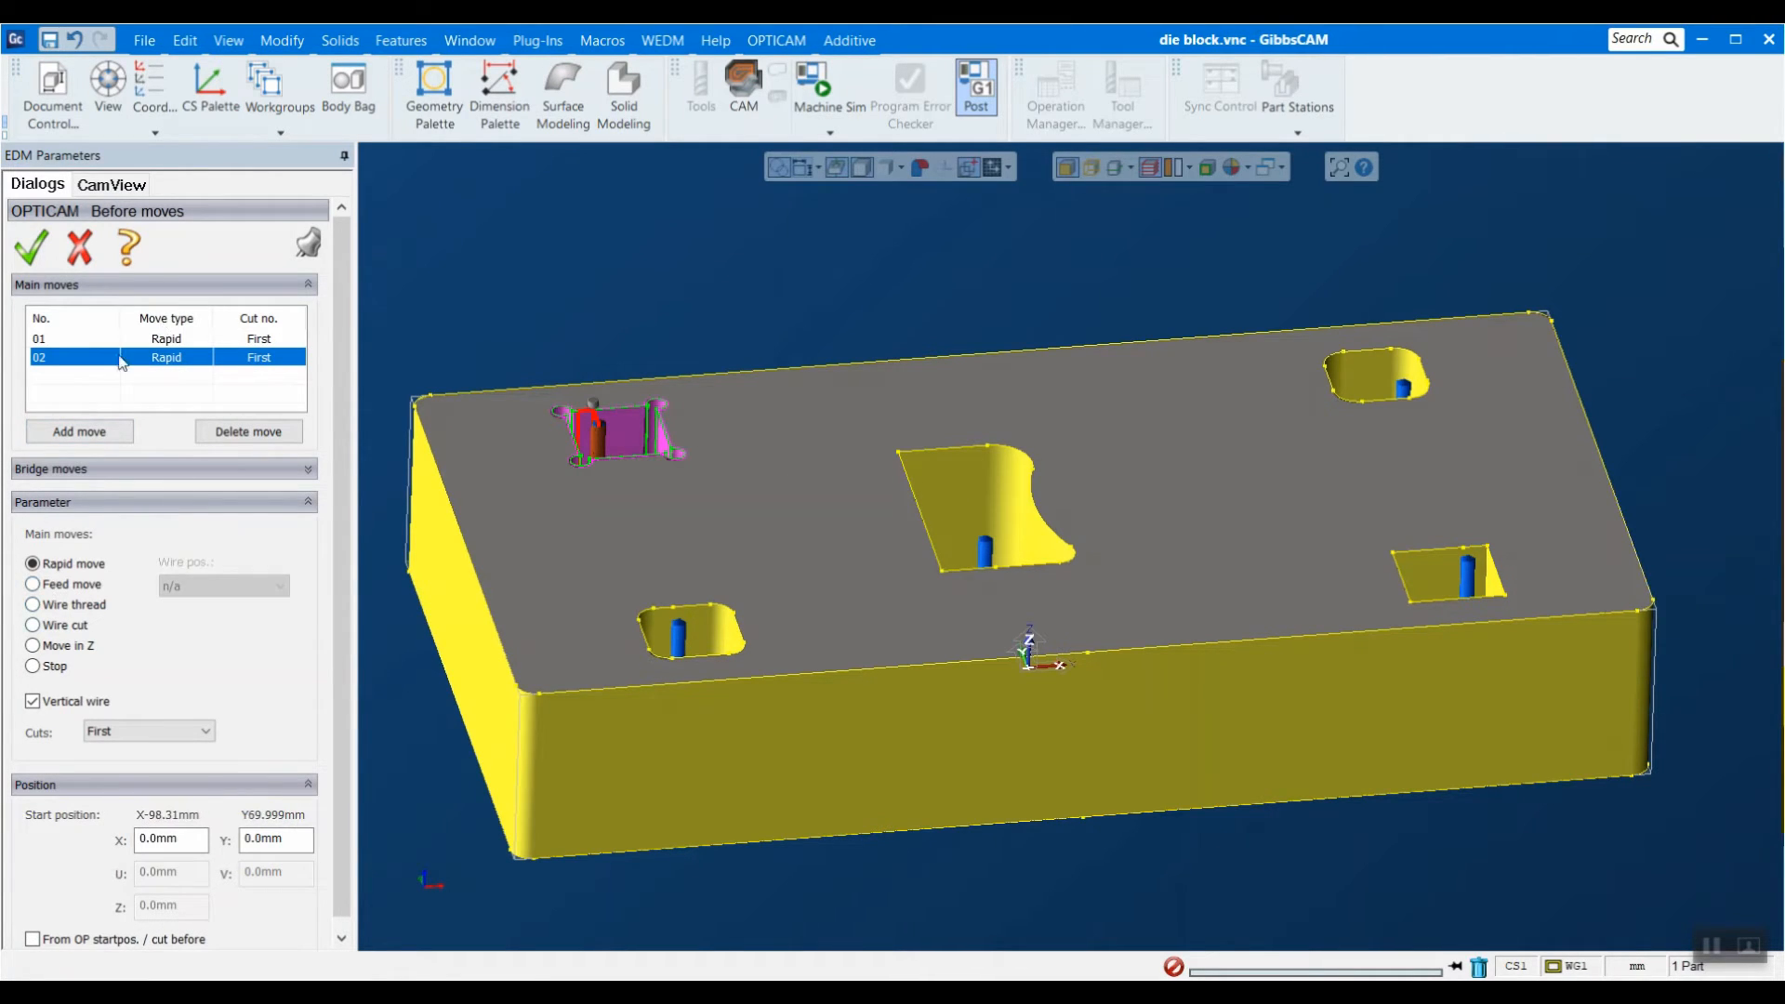
pyautogui.click(74, 604)
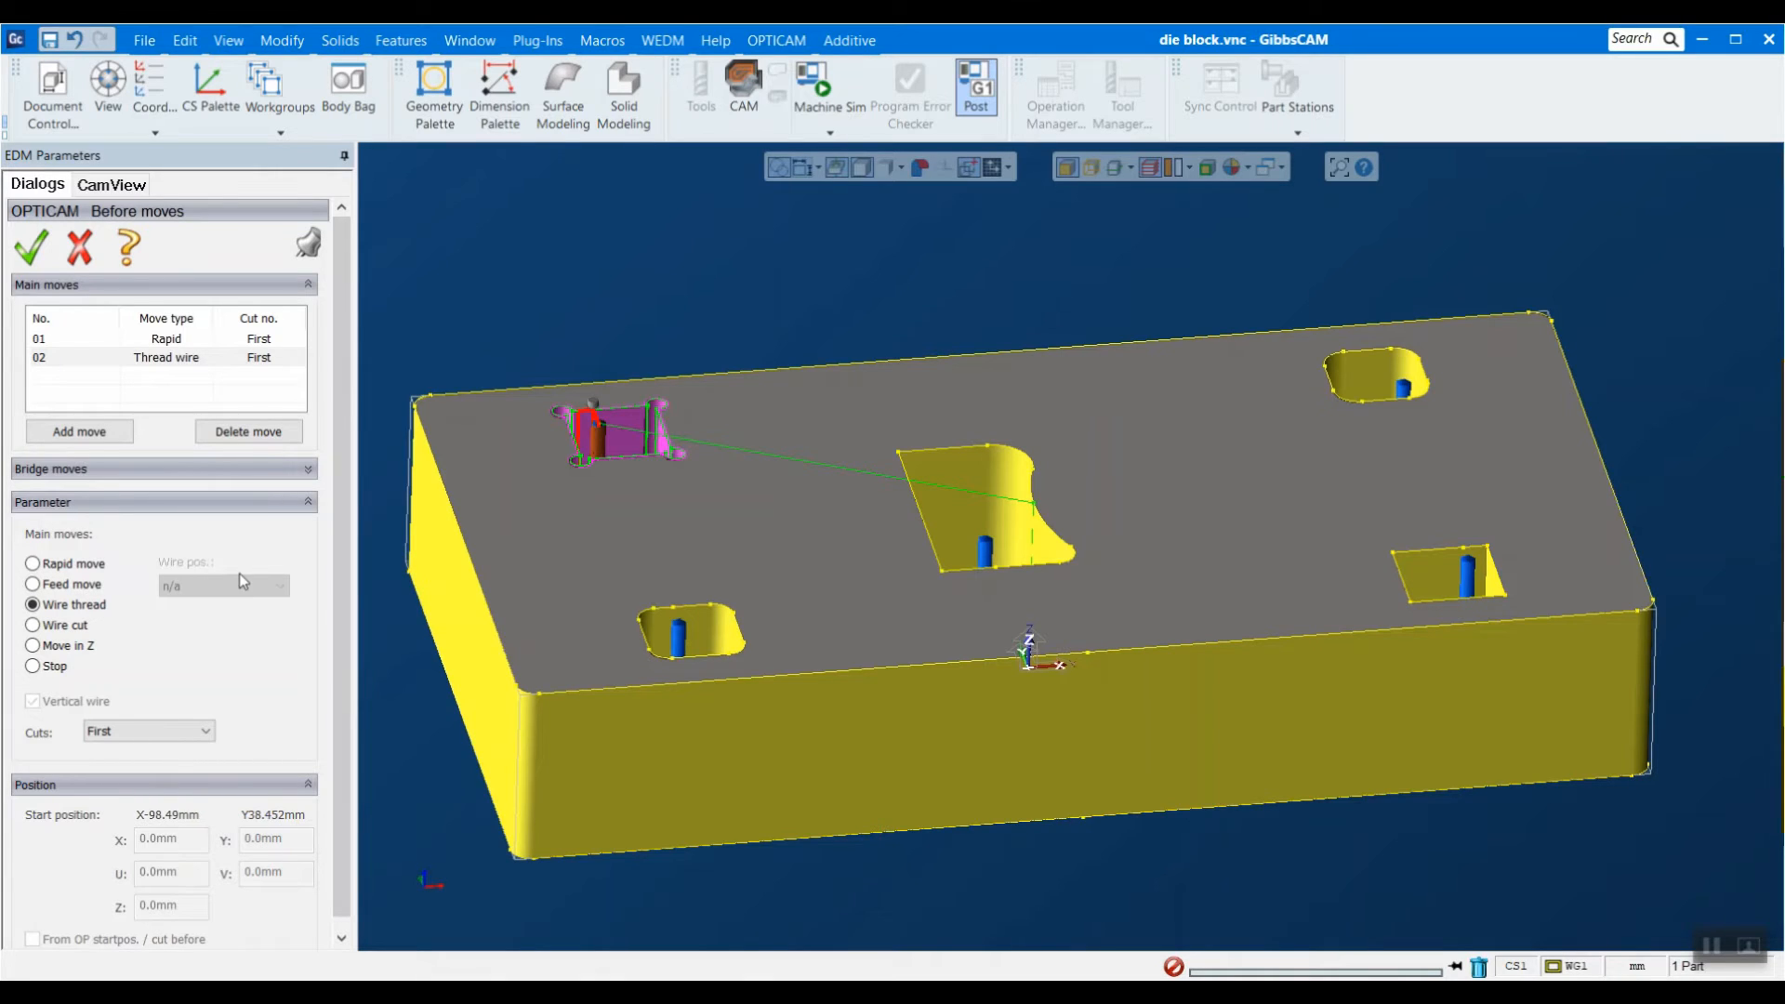
pyautogui.click(82, 253)
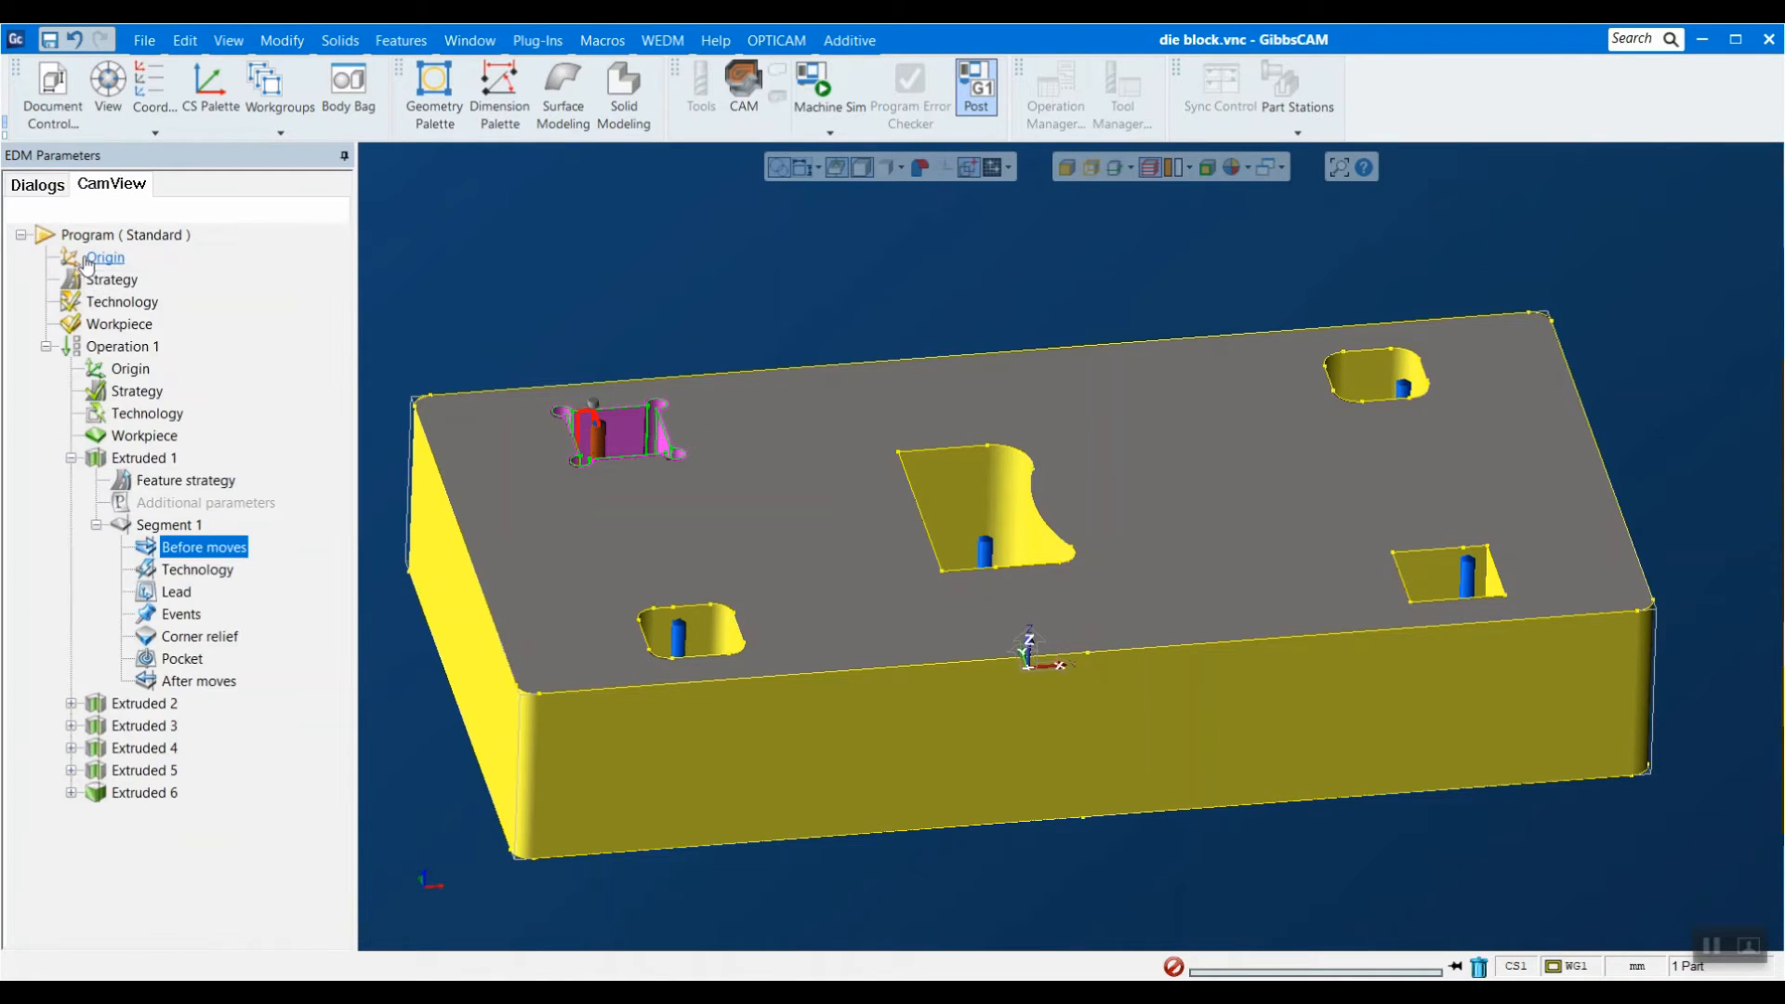
# Check Segment 1's technology, try an arc lead-on in its lead on/off settings, and discard the change.
pyautogui.click(198, 571)
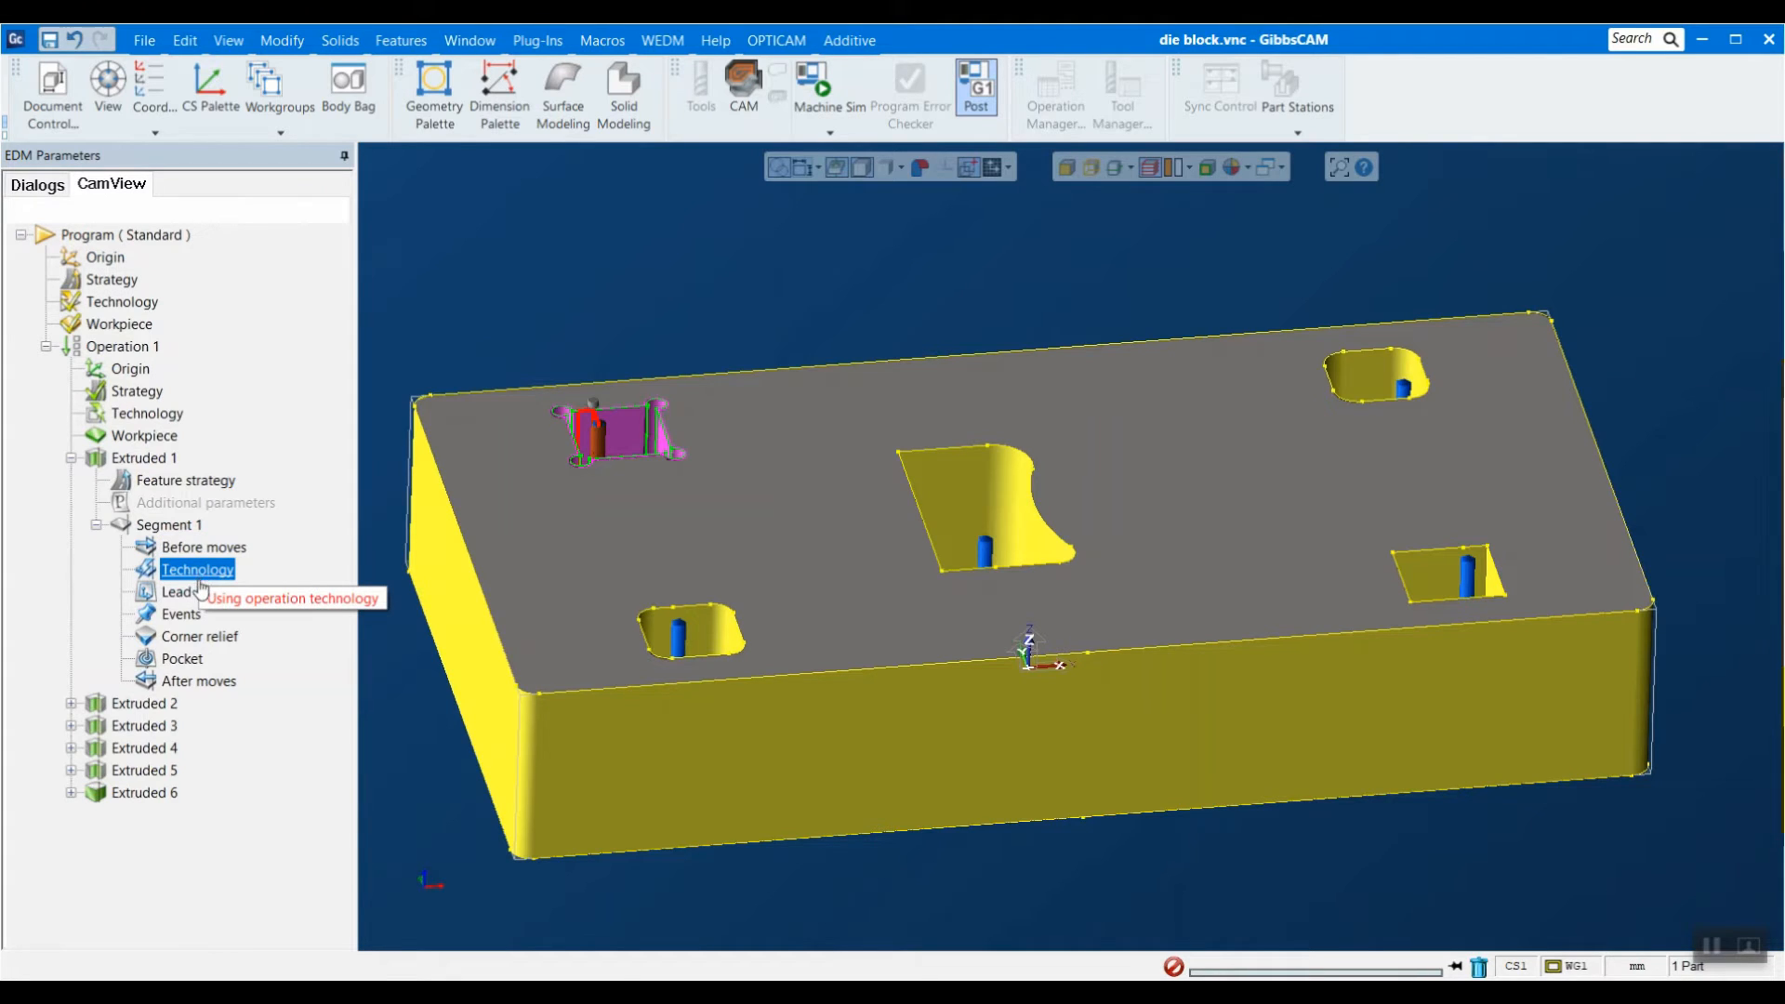
pyautogui.doubleClick(175, 592)
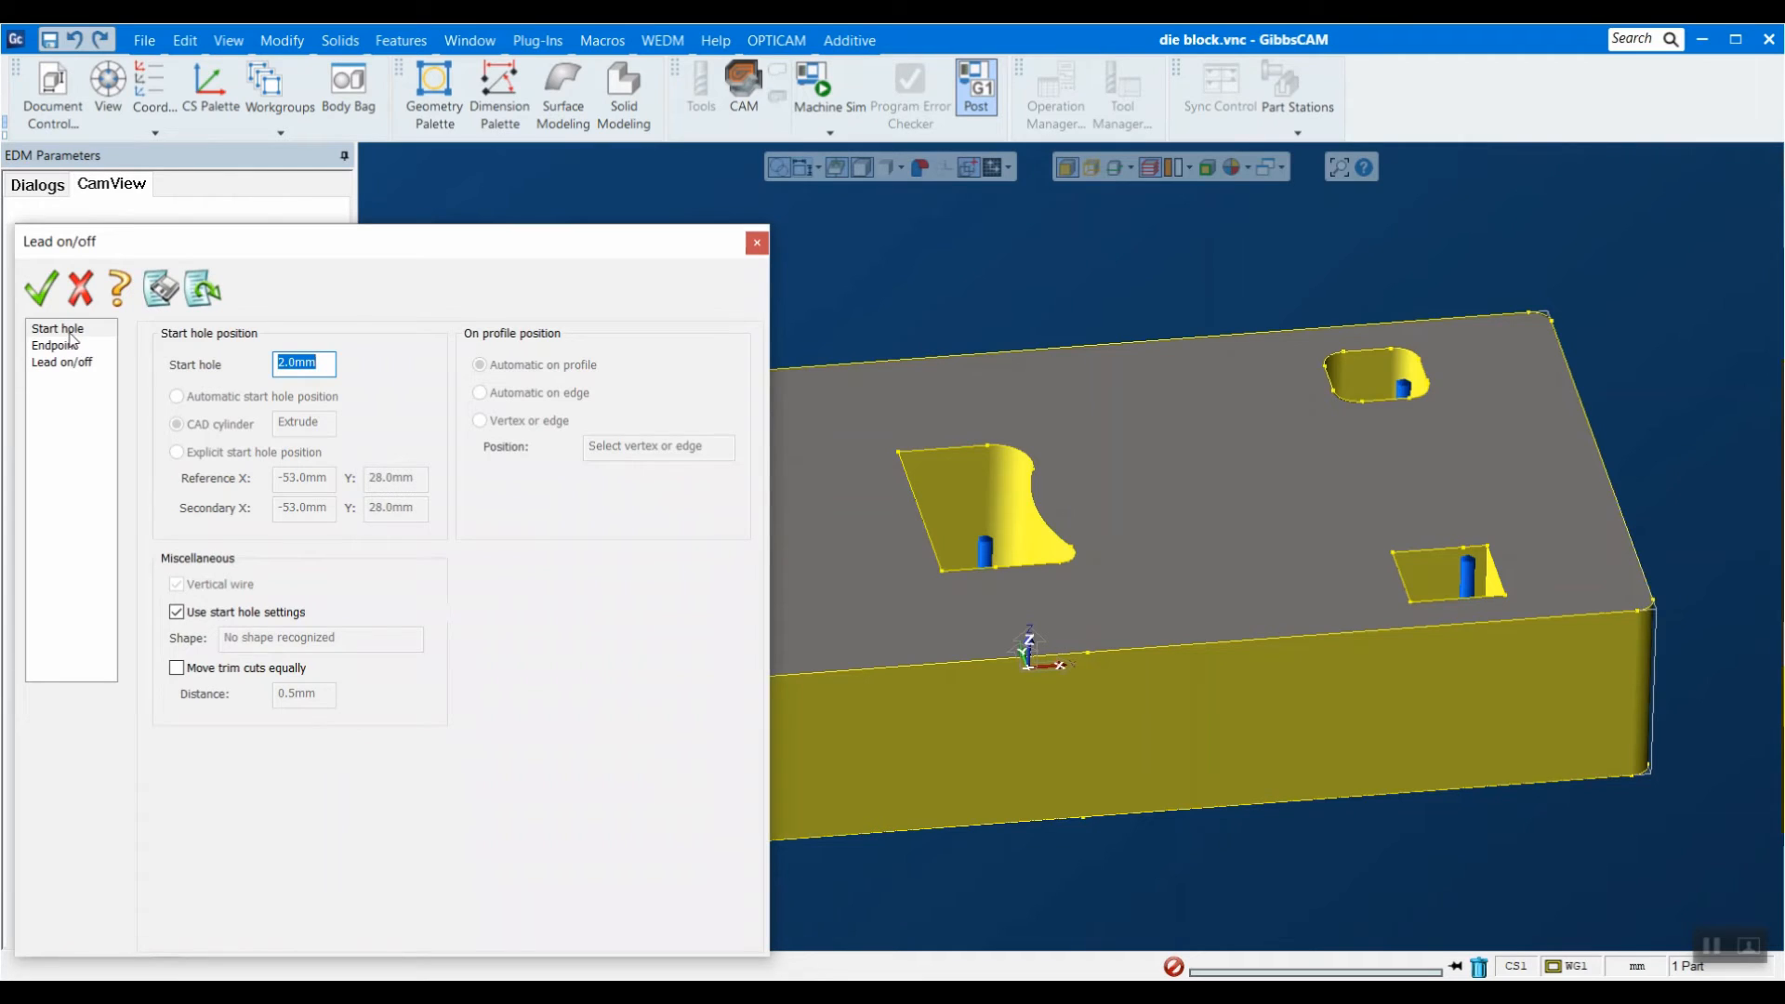
pyautogui.click(52, 361)
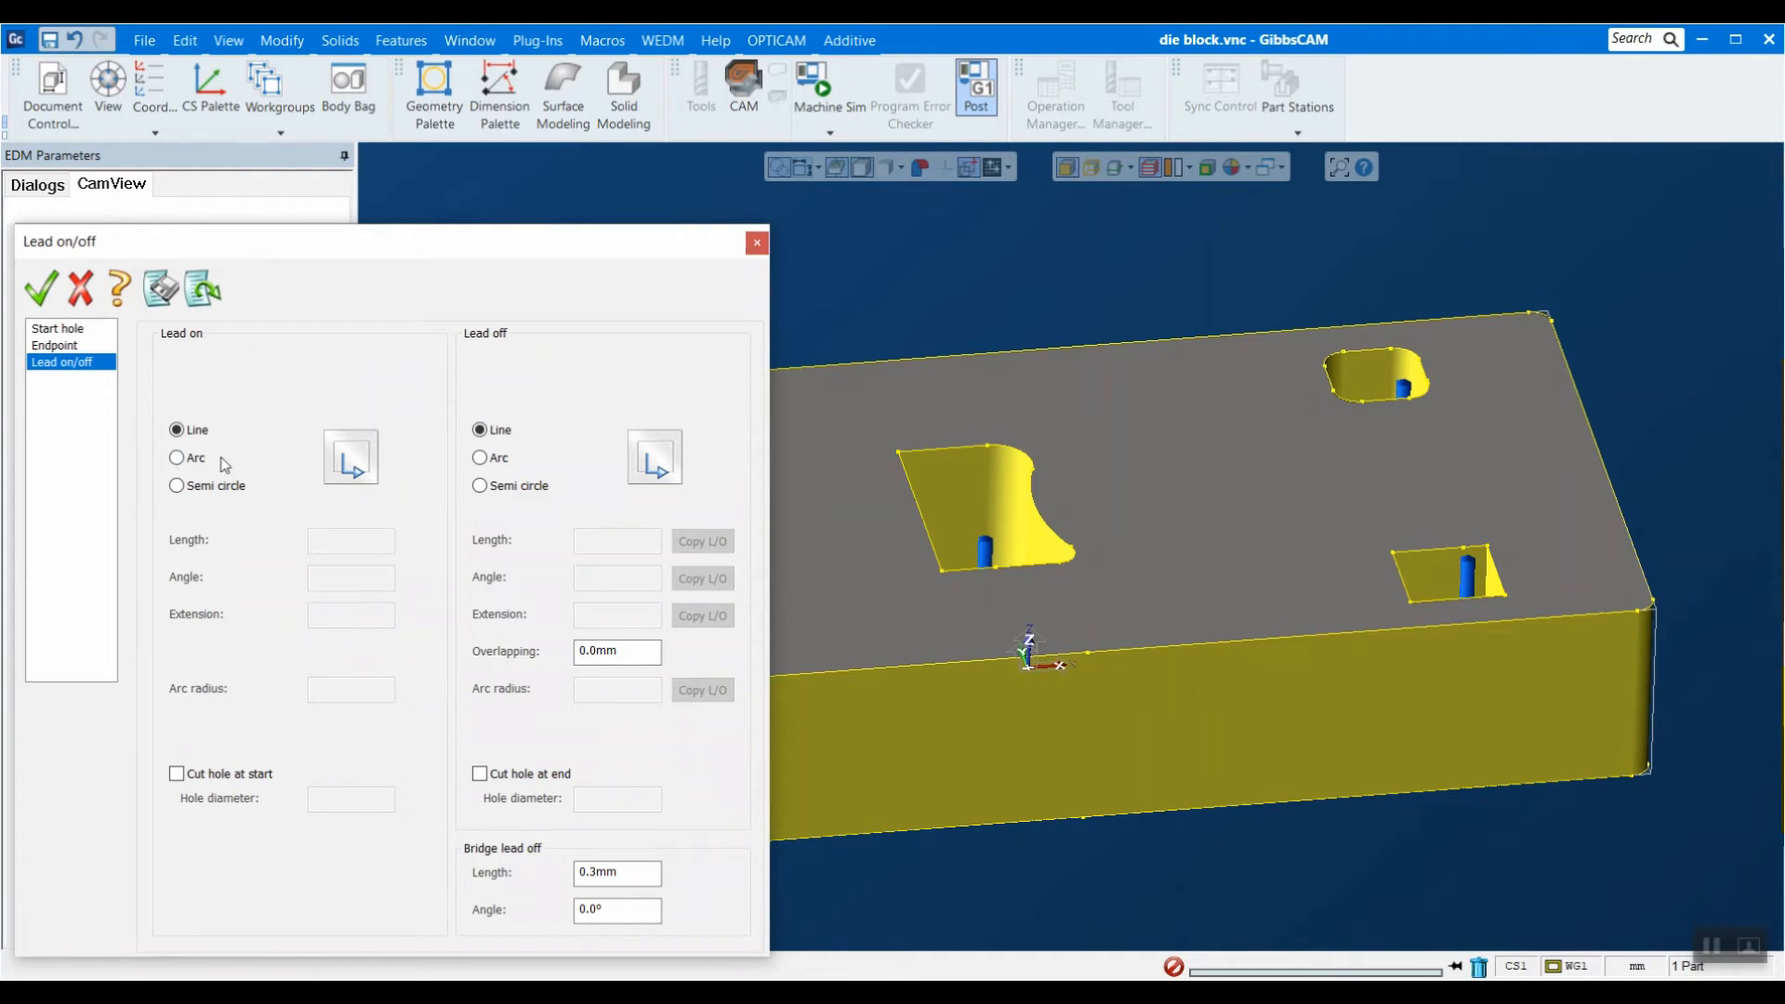
pyautogui.click(180, 461)
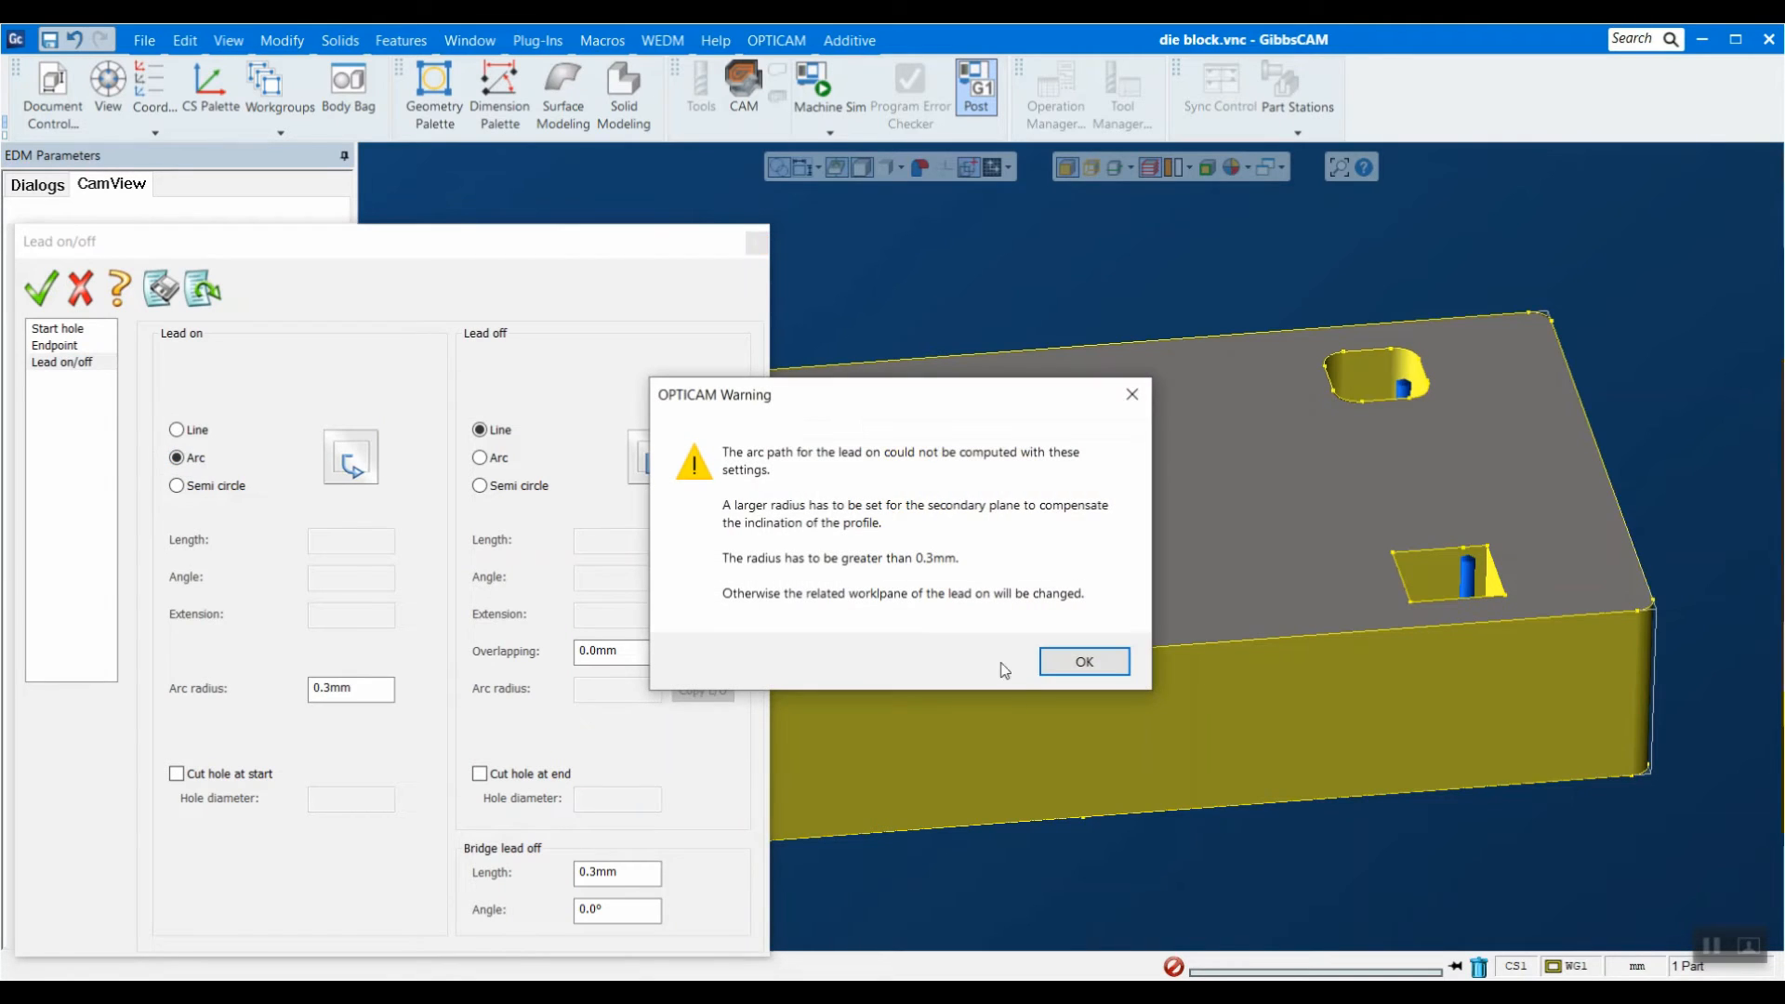
pyautogui.click(1054, 666)
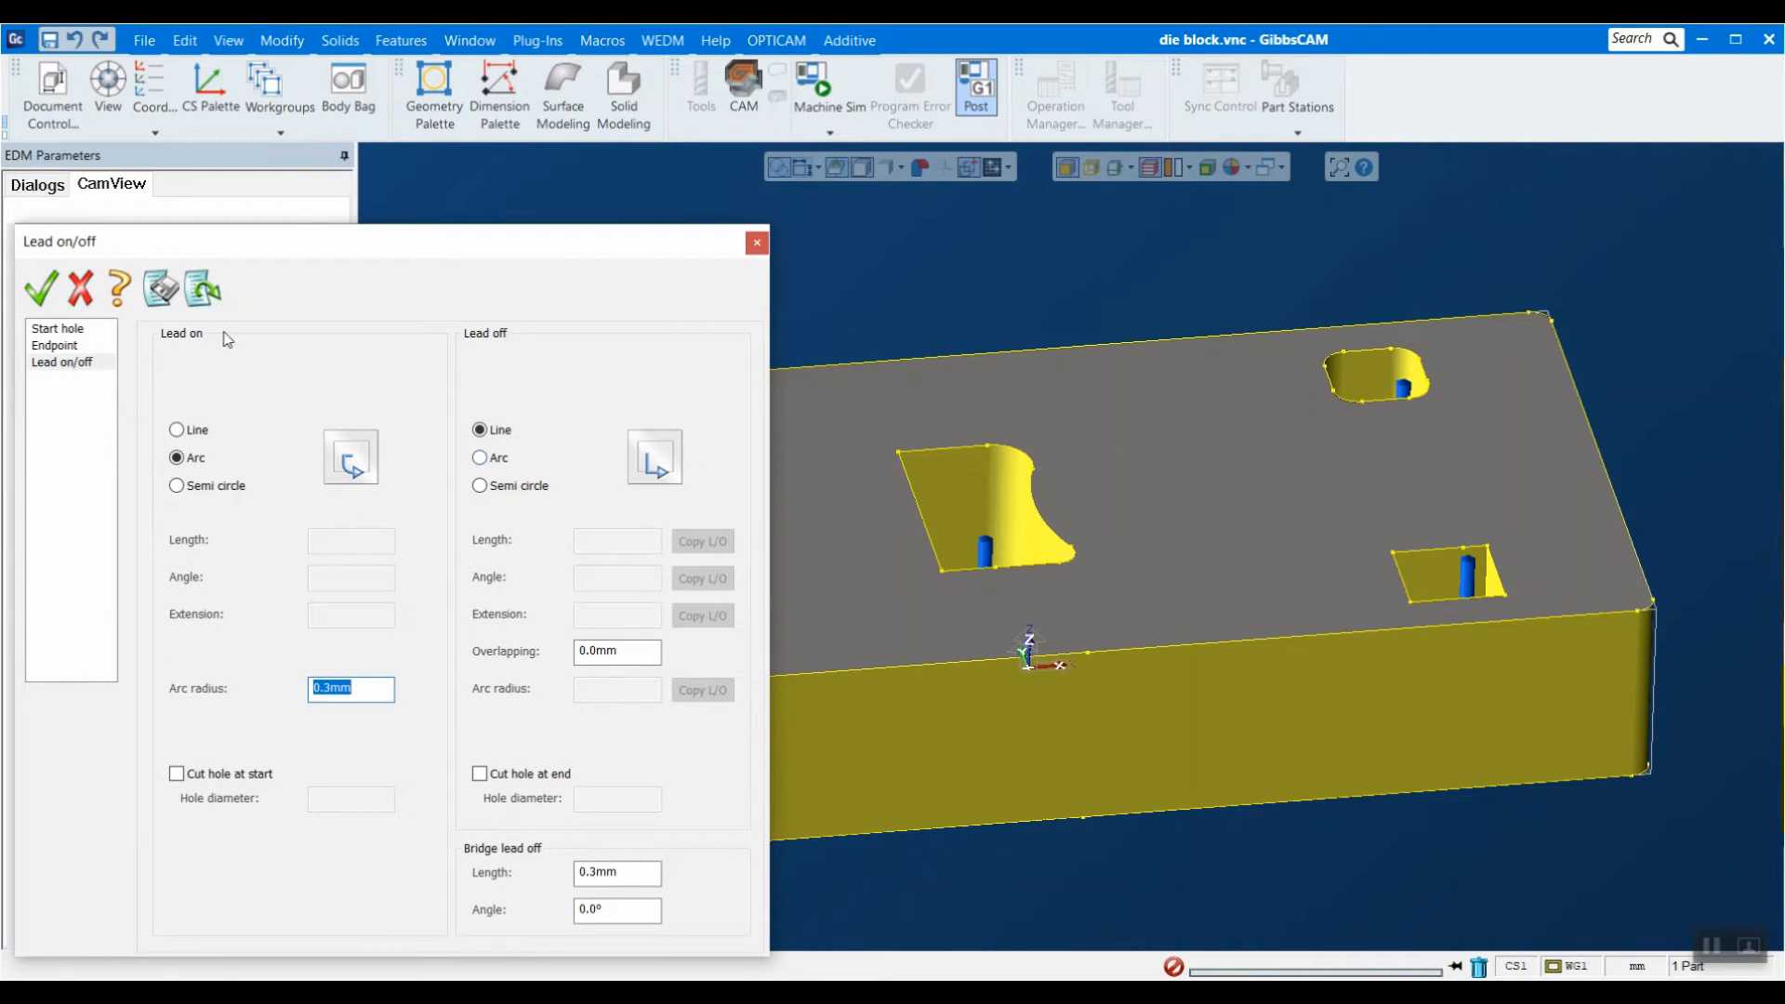
pyautogui.click(82, 290)
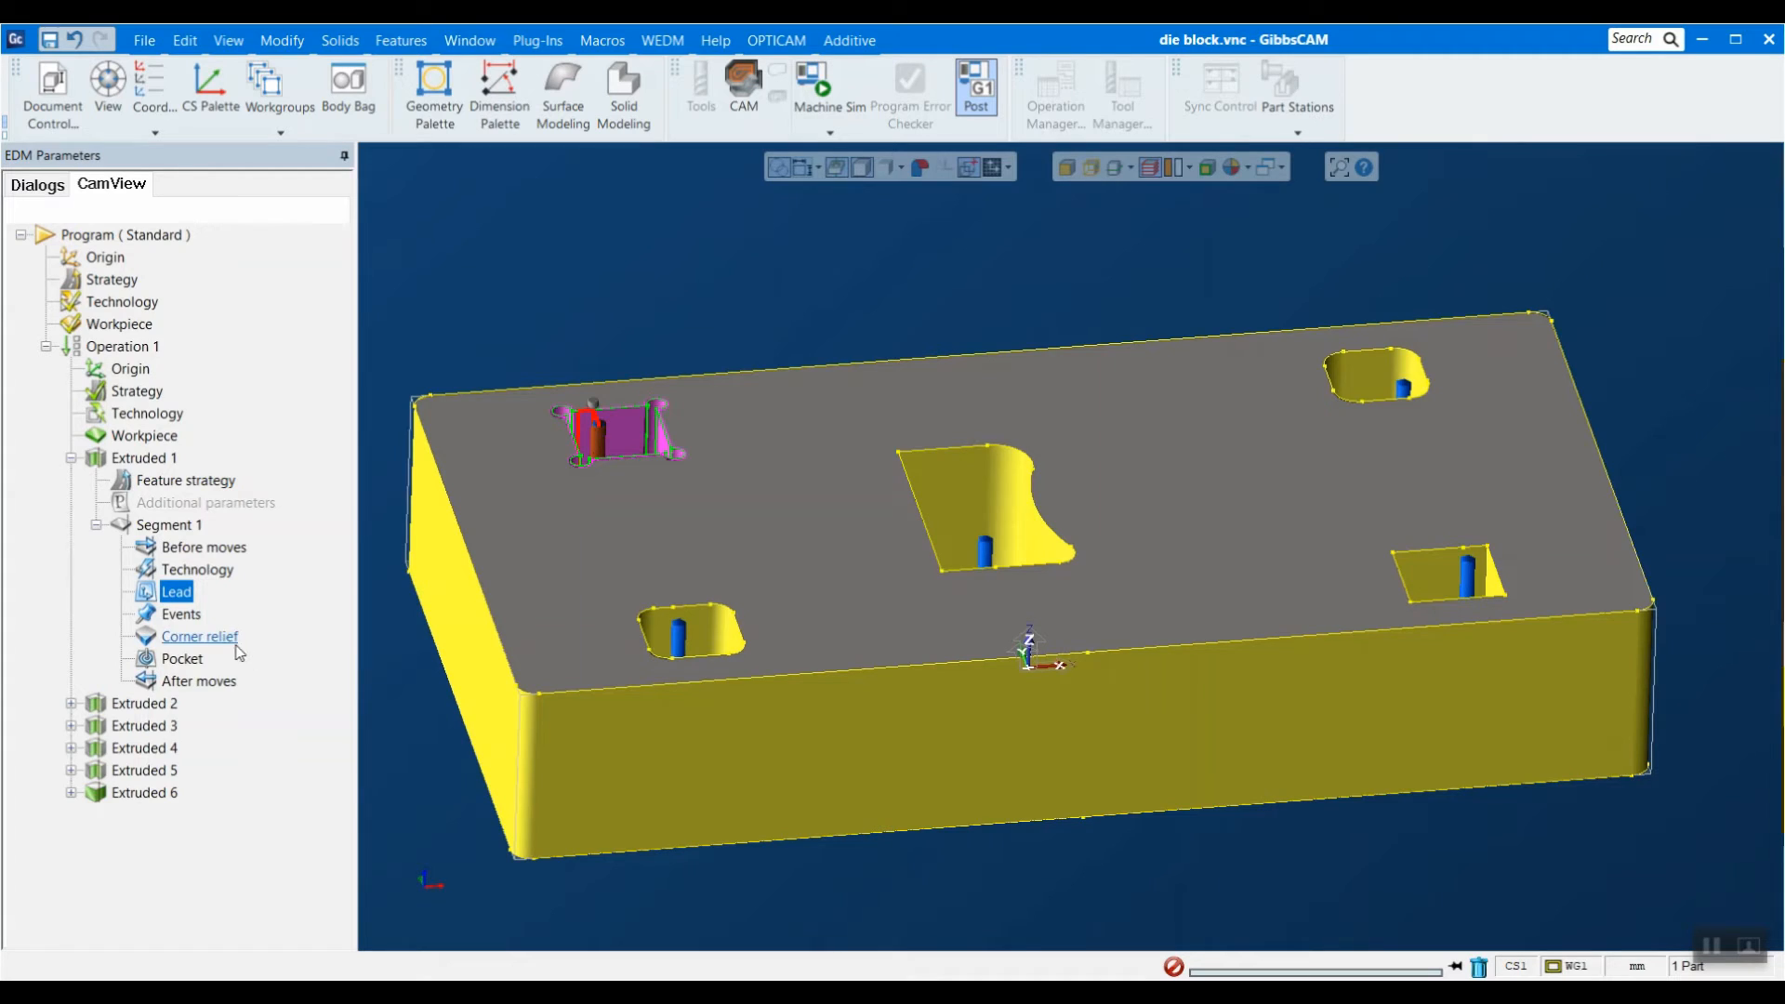
# Try adding a circular loop corner relief on all corners of Segment 1, check its radius parameter, and discard it.
pyautogui.doubleClick(199, 636)
pyautogui.click(134, 451)
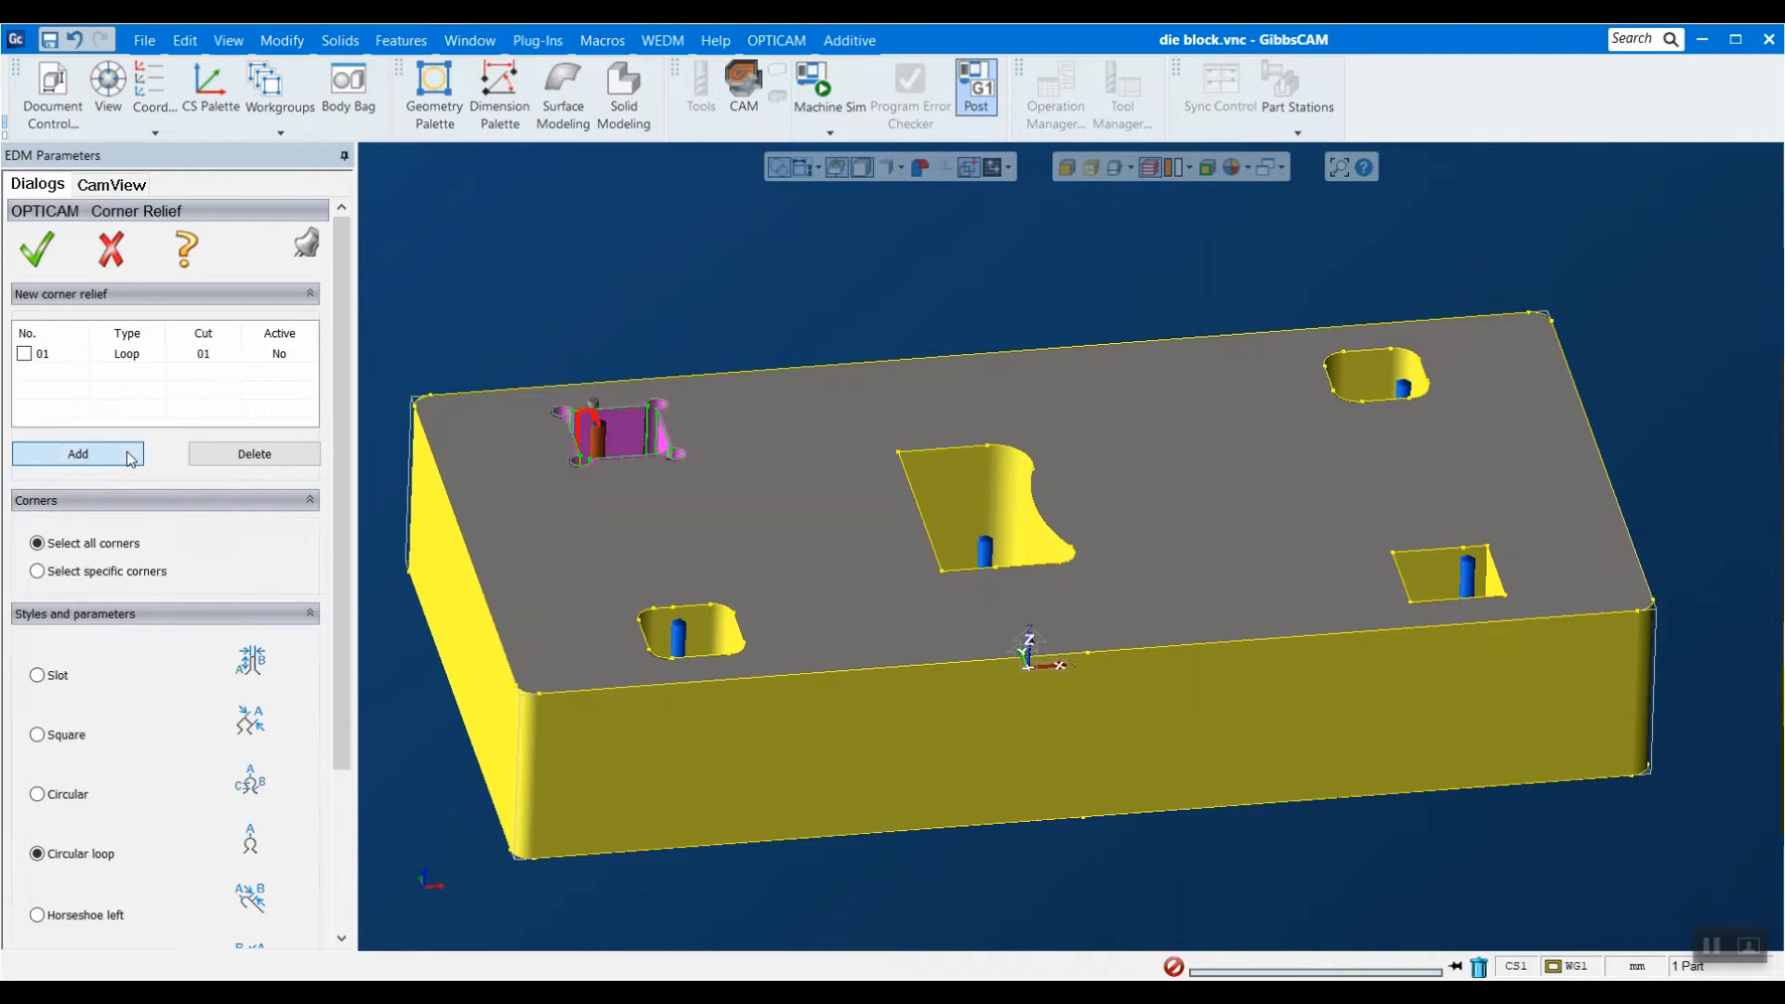
pyautogui.scroll(-1, 208, 589)
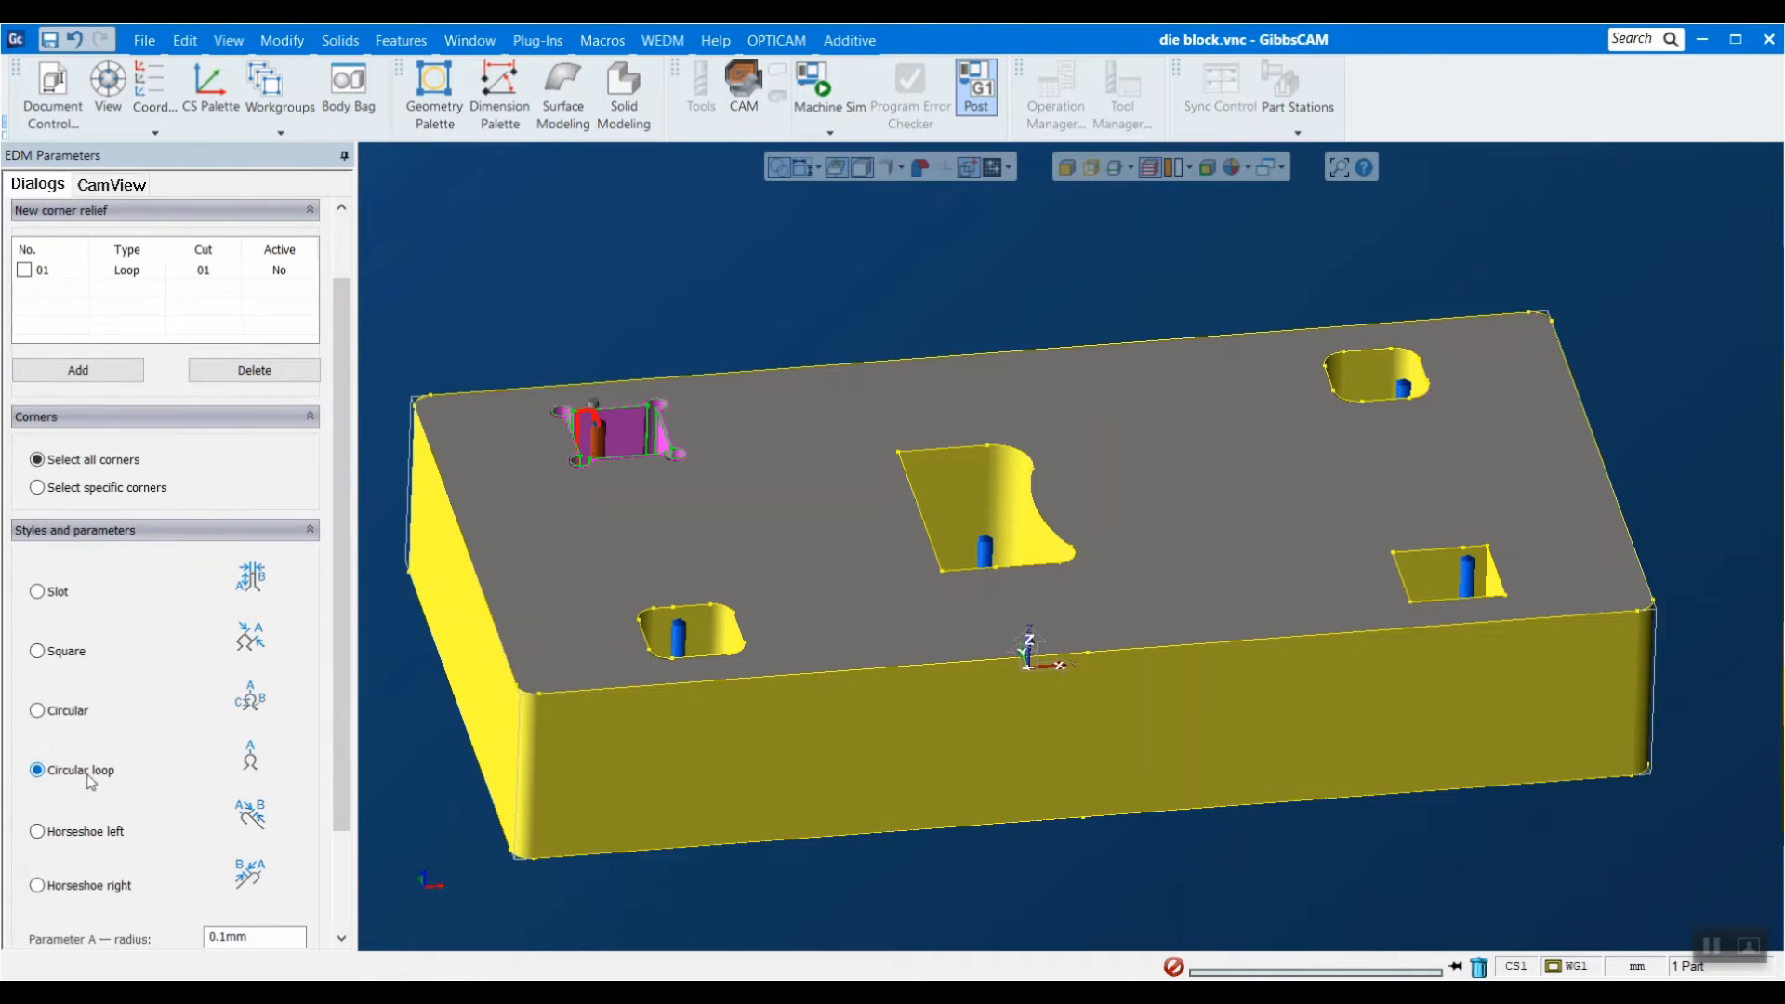
pyautogui.scroll(-1, 247, 870)
pyautogui.doubleClick(255, 862)
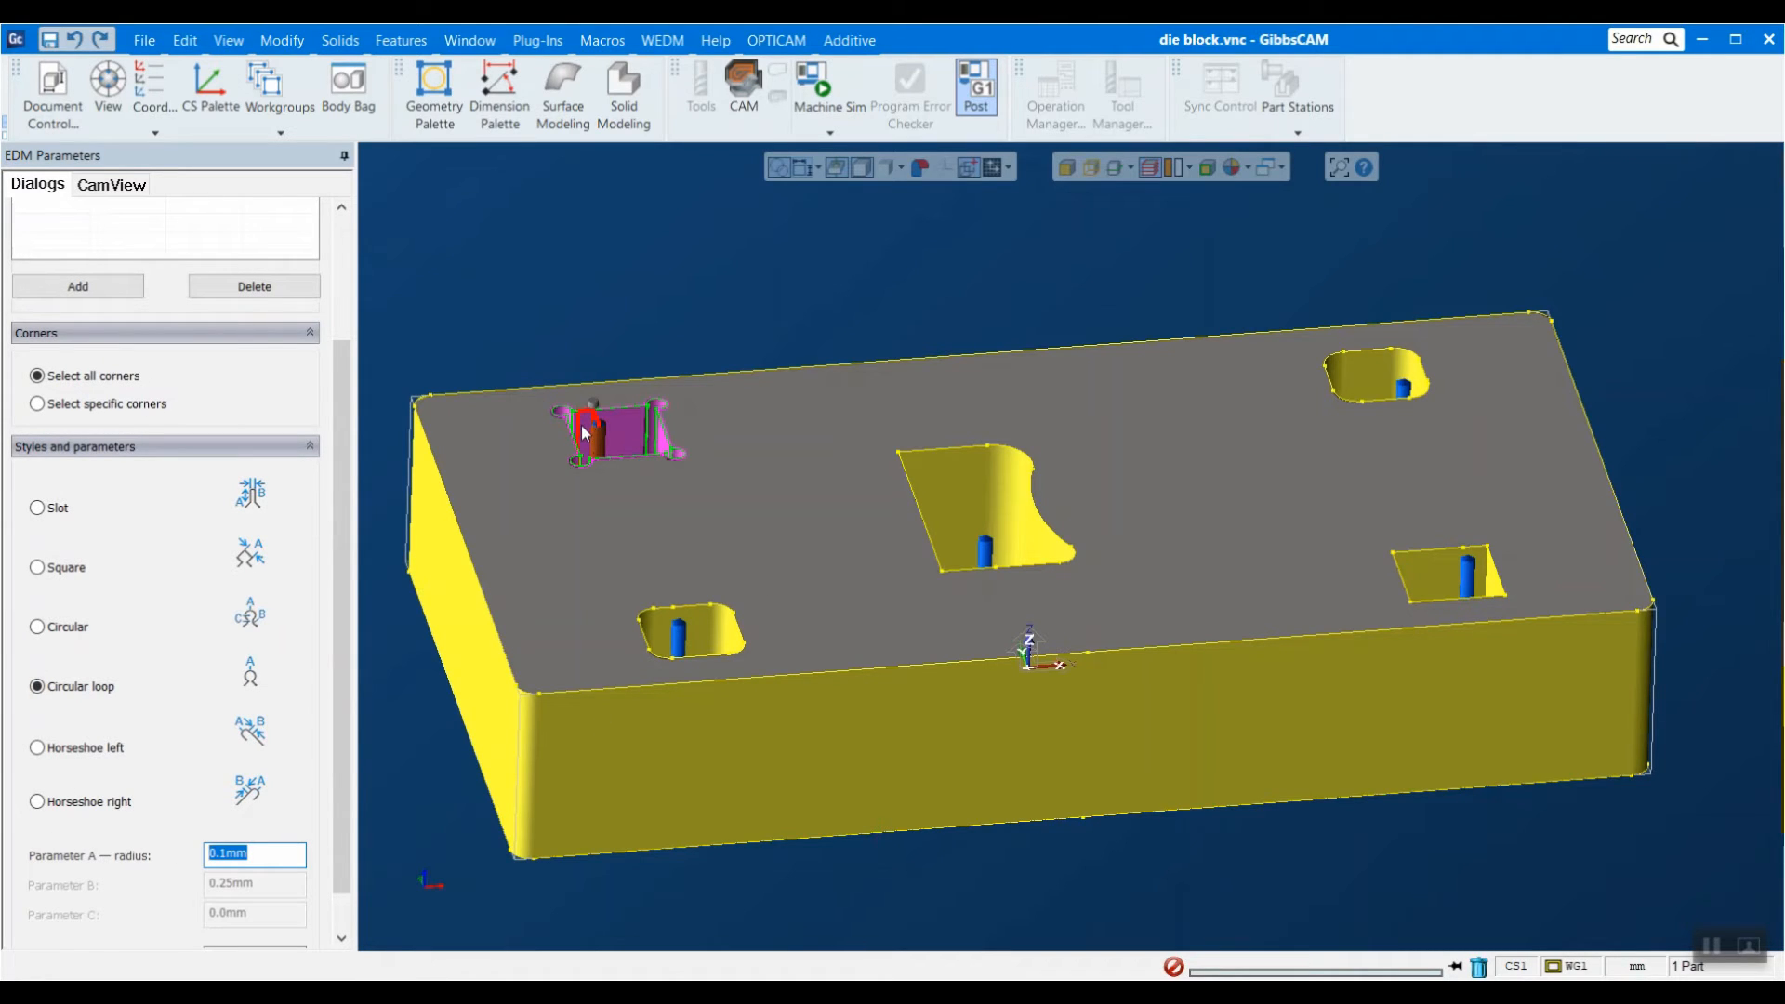
pyautogui.scroll(2, 212, 482)
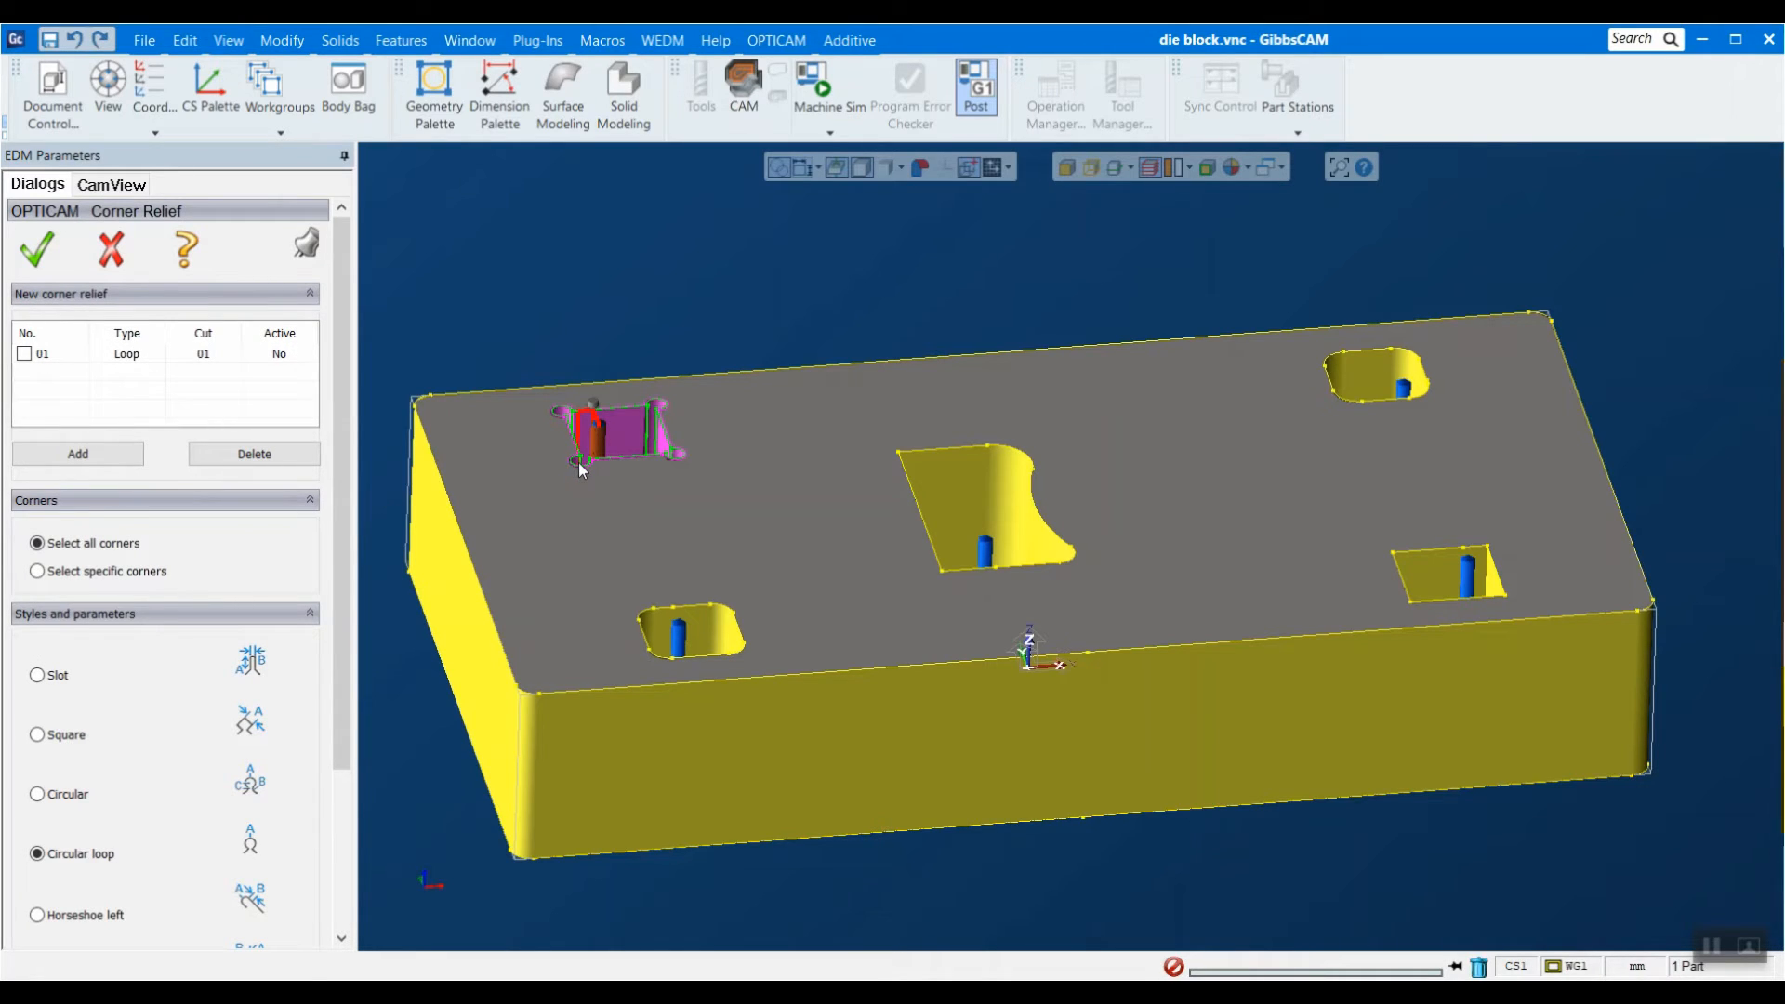
pyautogui.click(116, 255)
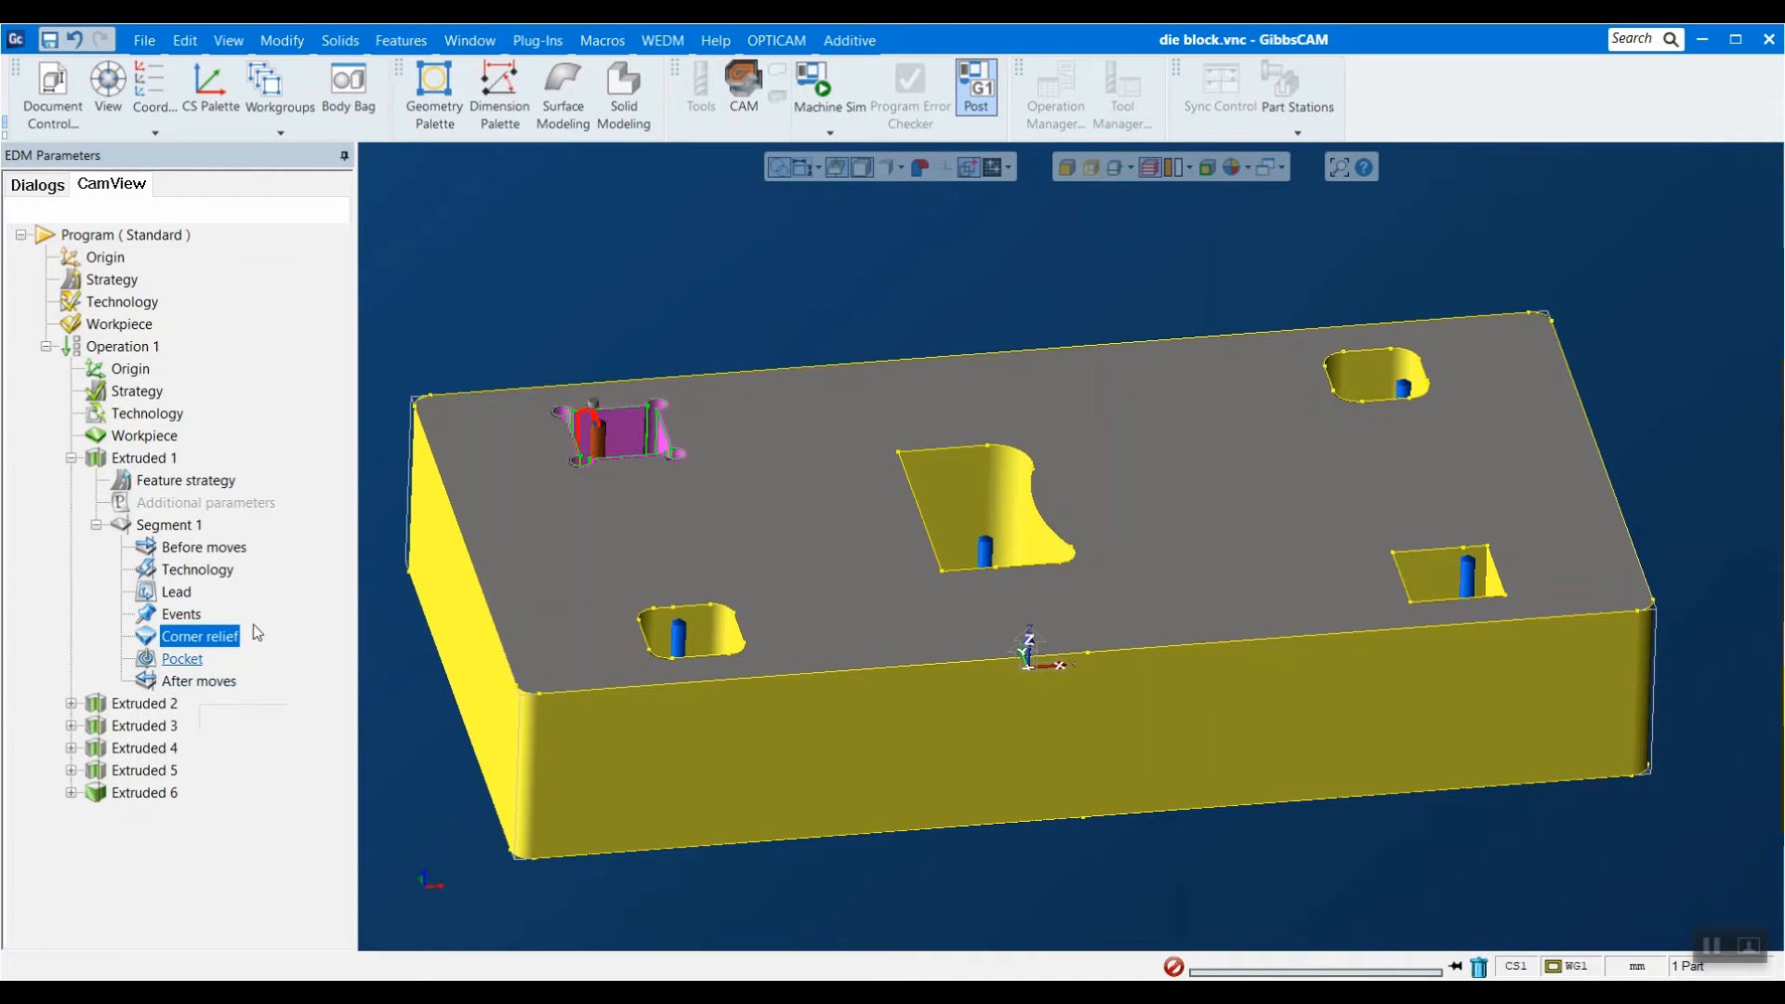
pyautogui.click(779, 40)
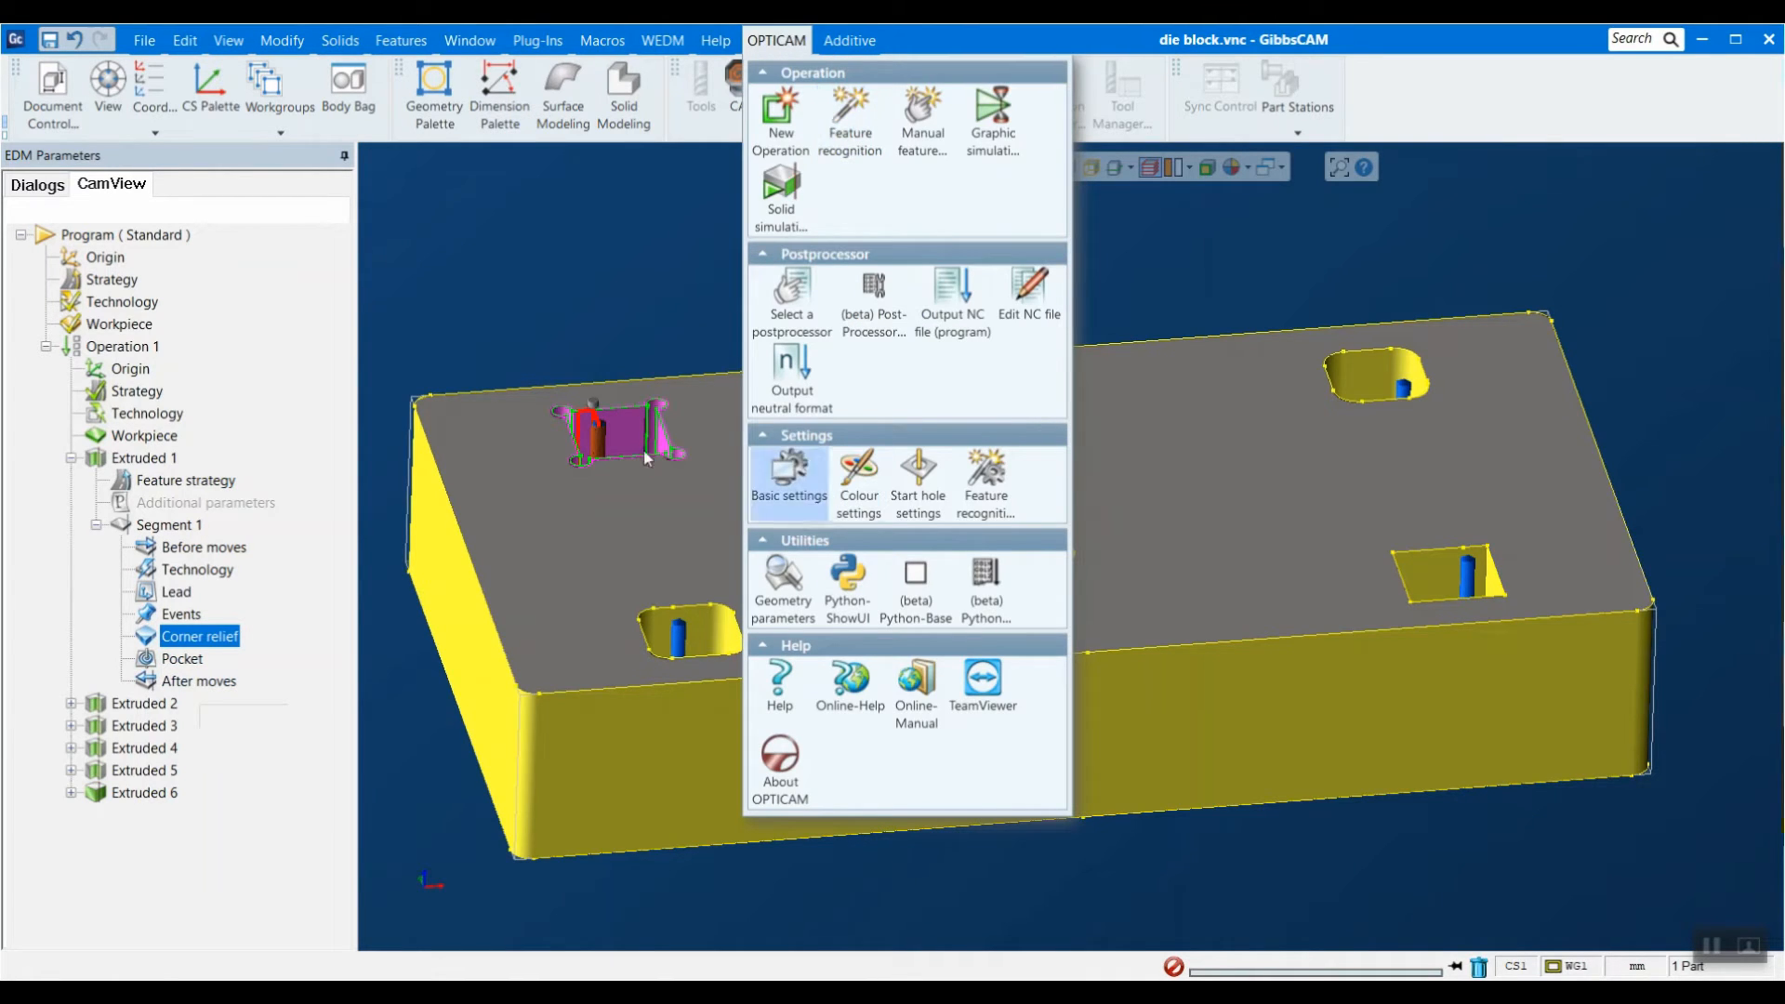
pyautogui.click(727, 453)
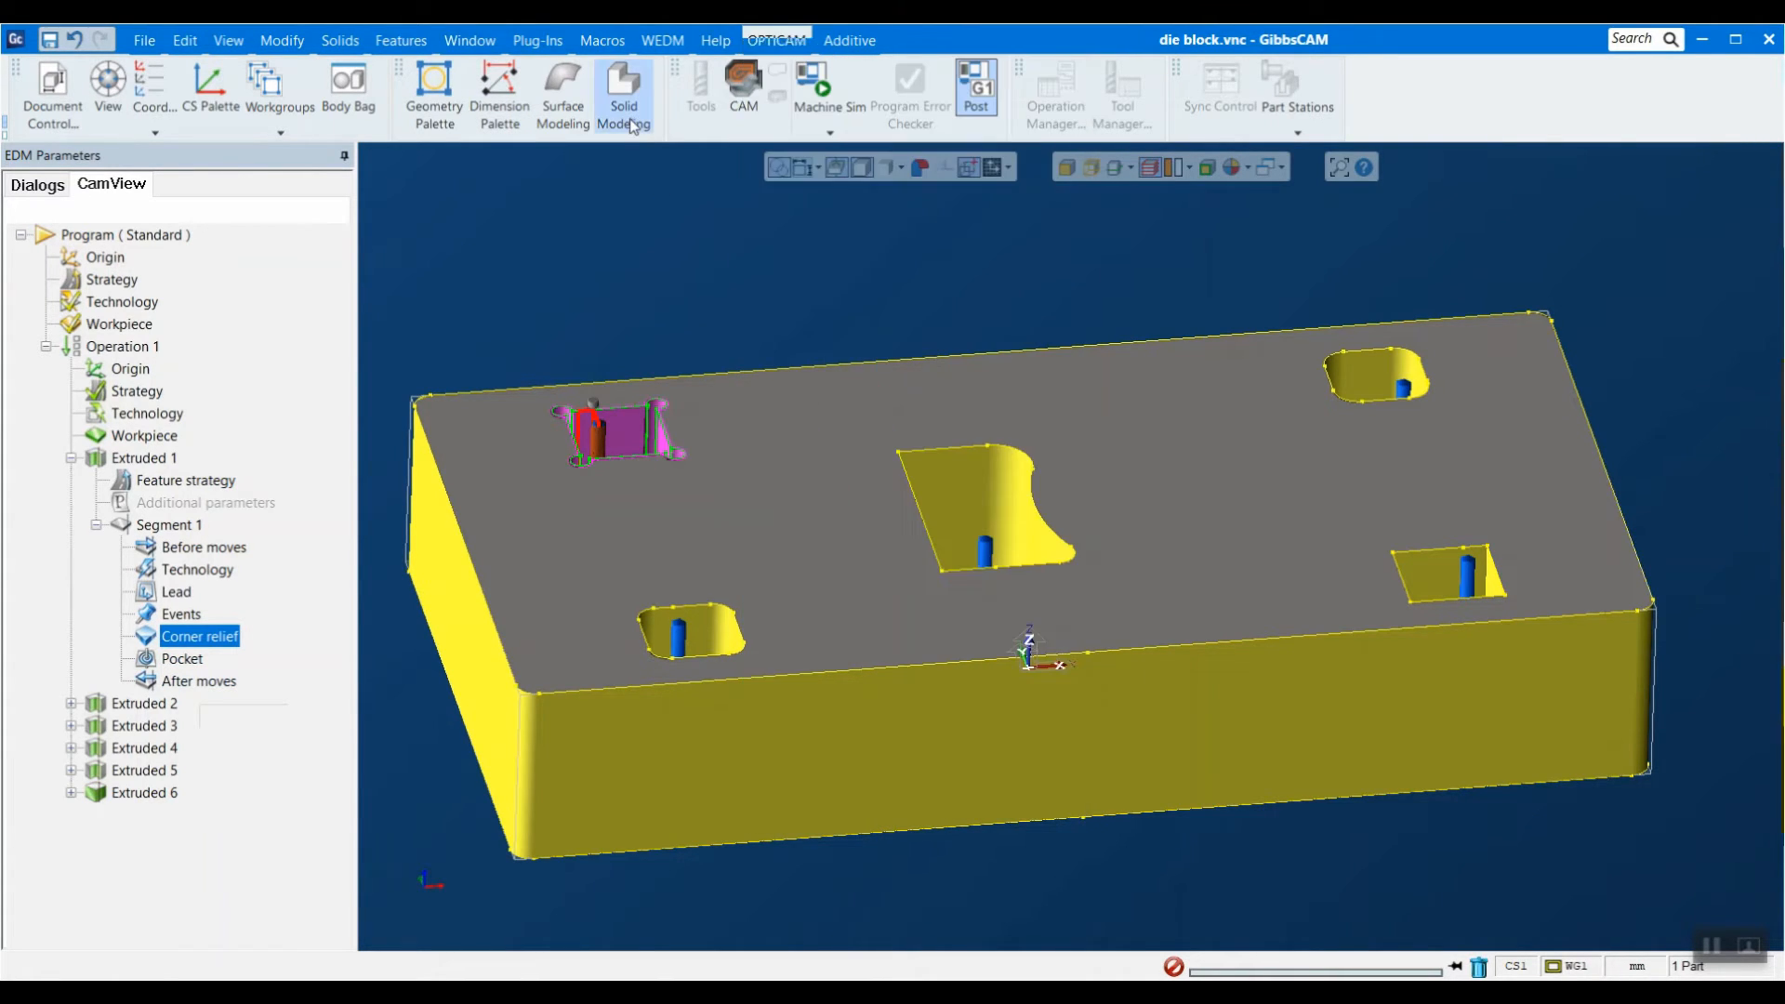
pyautogui.click(628, 289)
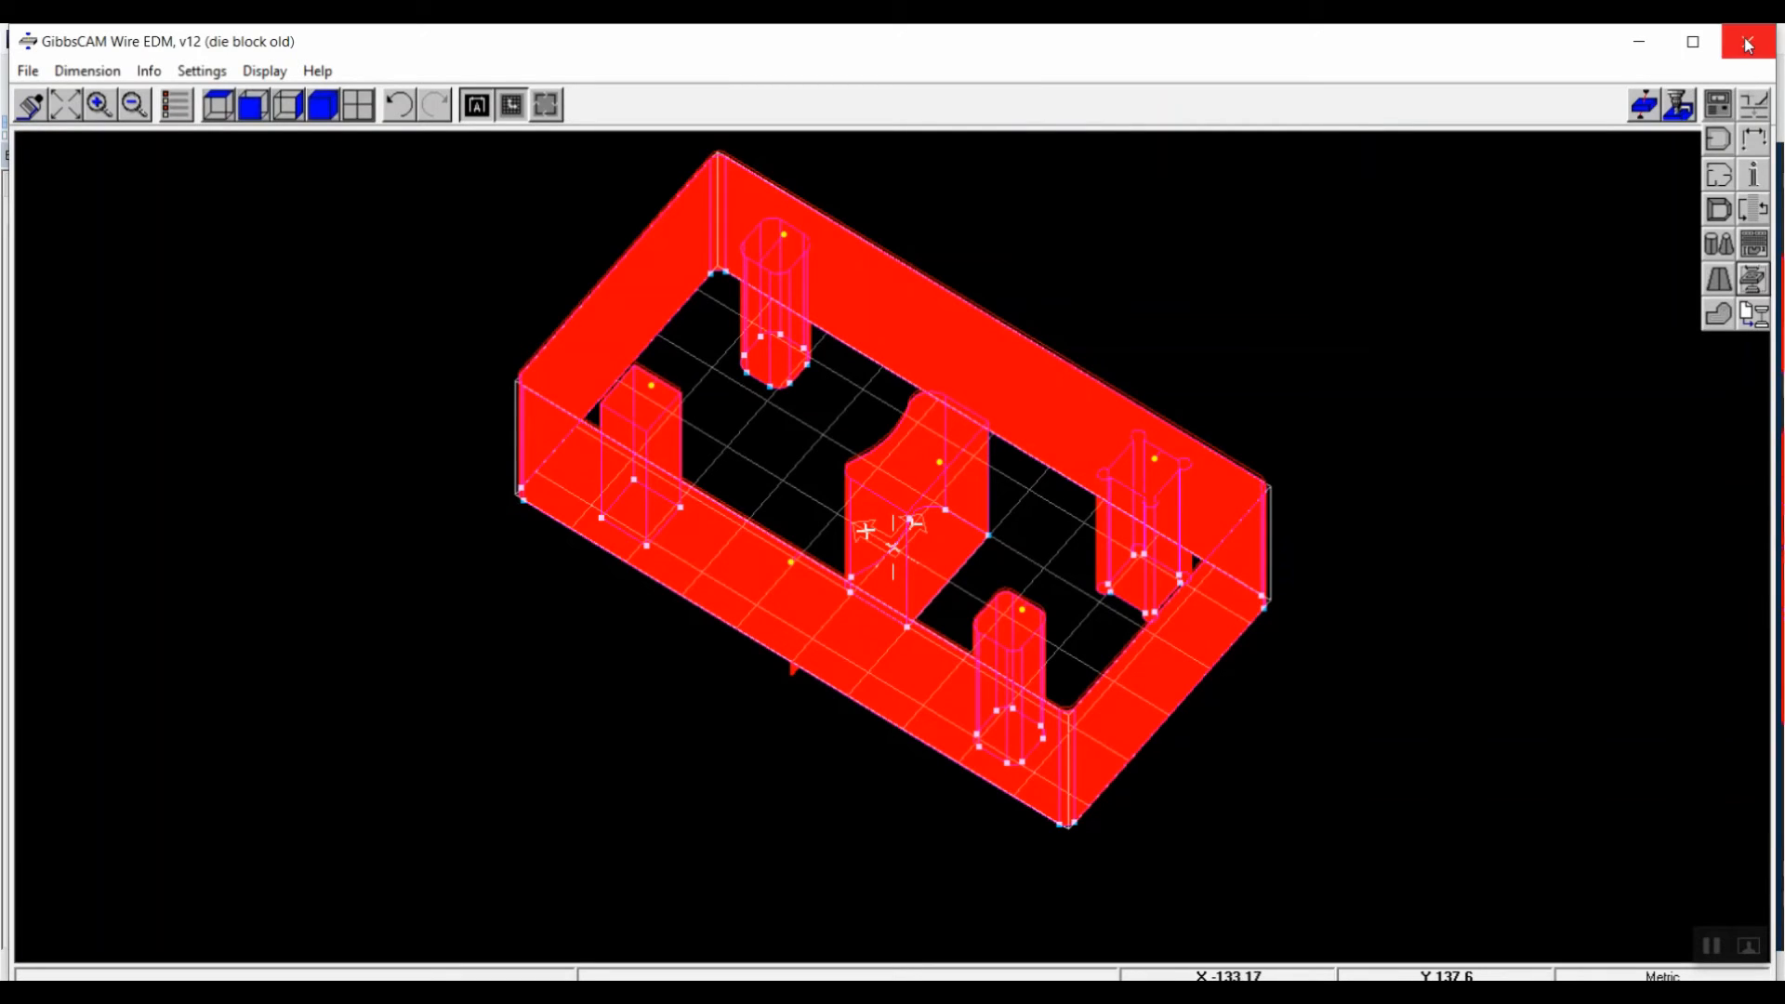
# Close the Wire EDM window of the old die block and create a new part file named Untitled.vnc.
pyautogui.click(1748, 45)
pyautogui.click(914, 570)
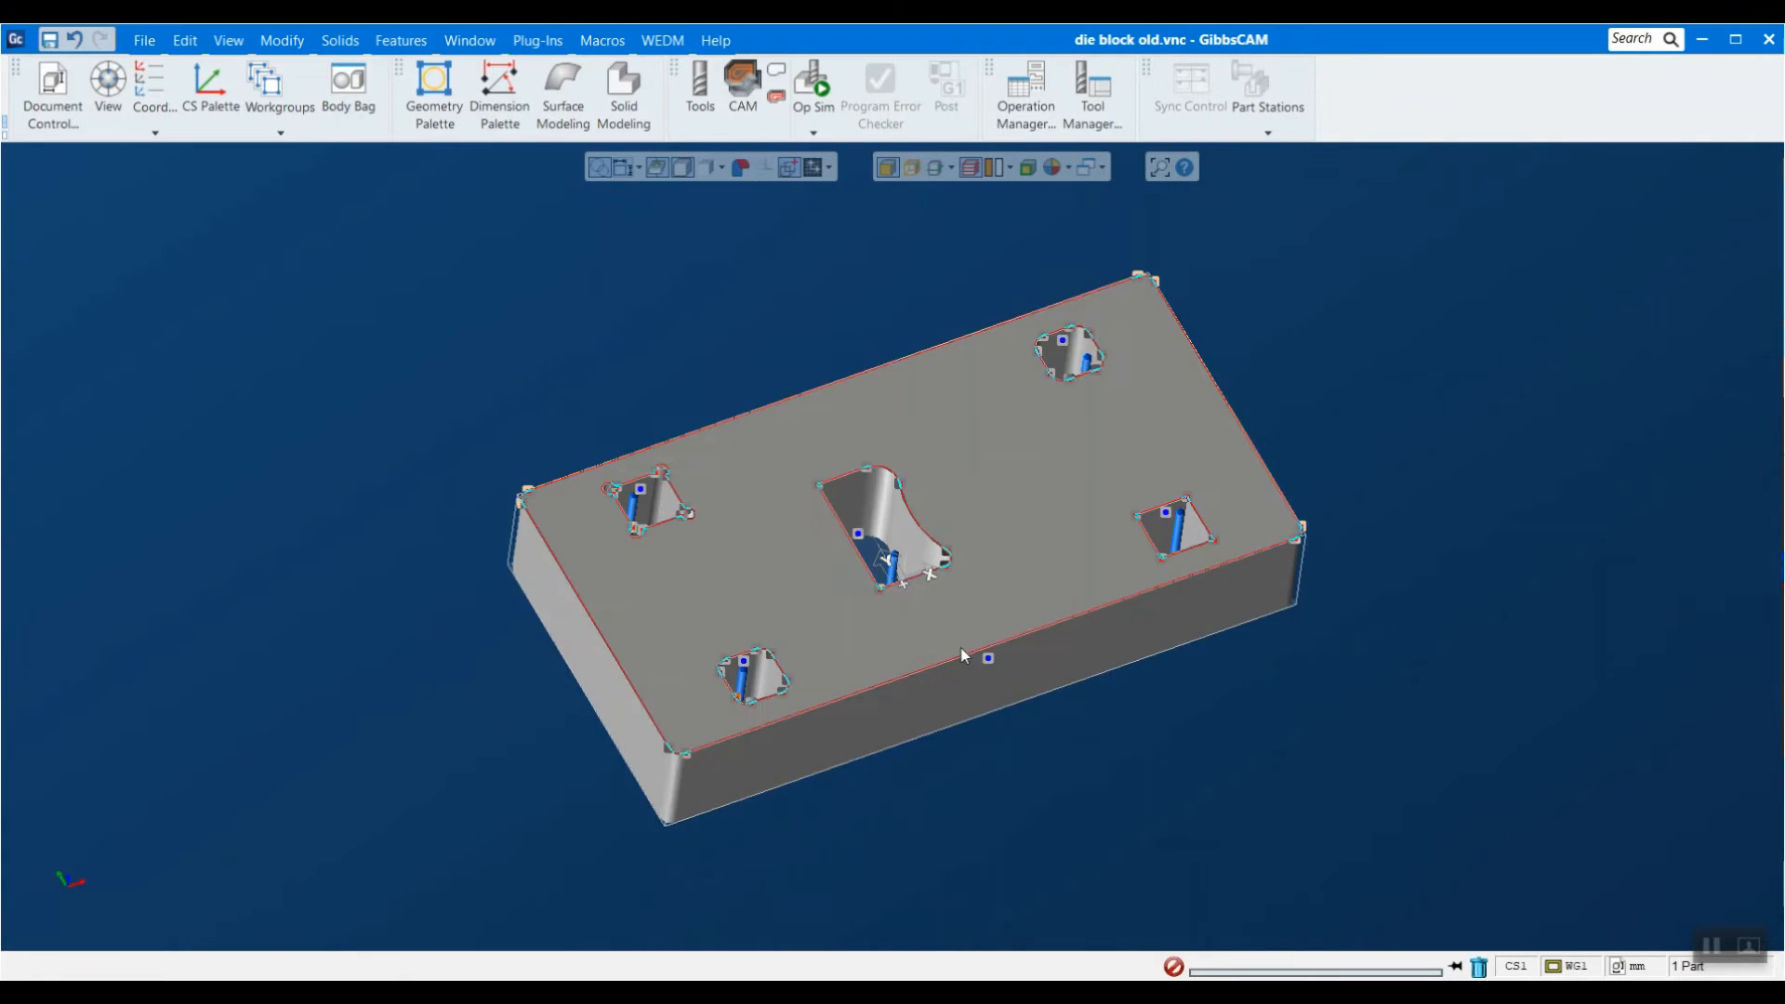
pyautogui.moveTo(440, 798); pyautogui.dragTo(1380, 268)
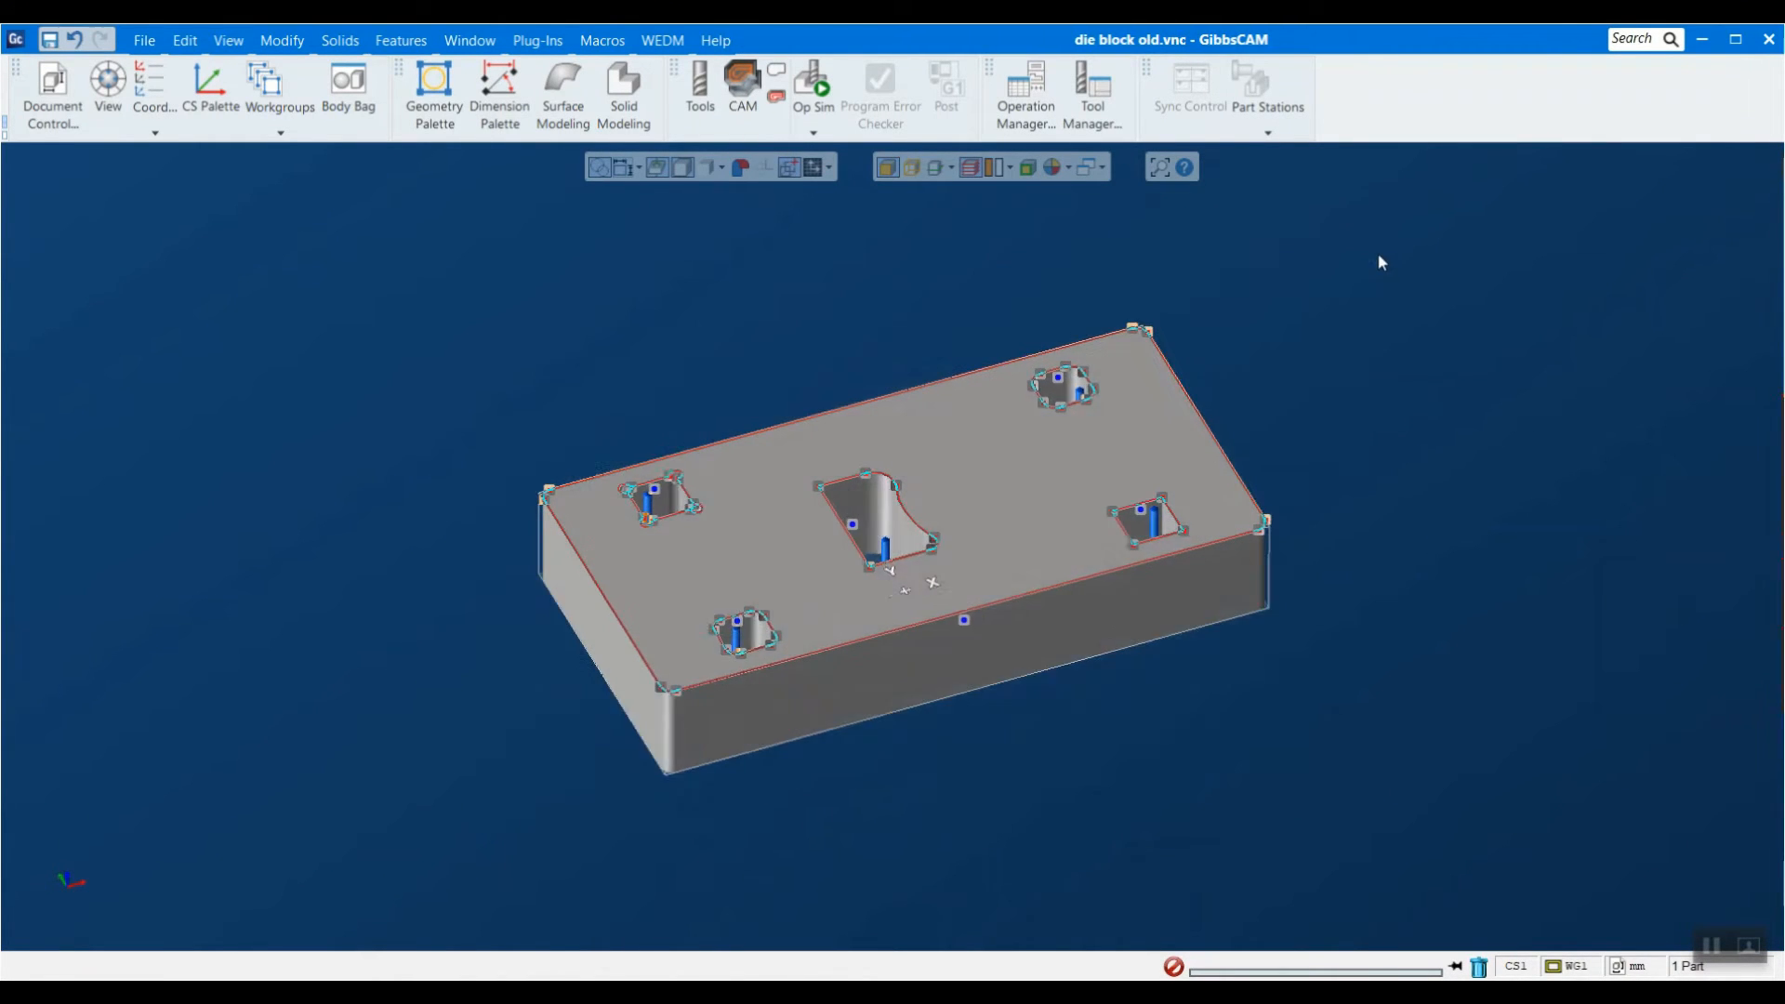
pyautogui.click(141, 46)
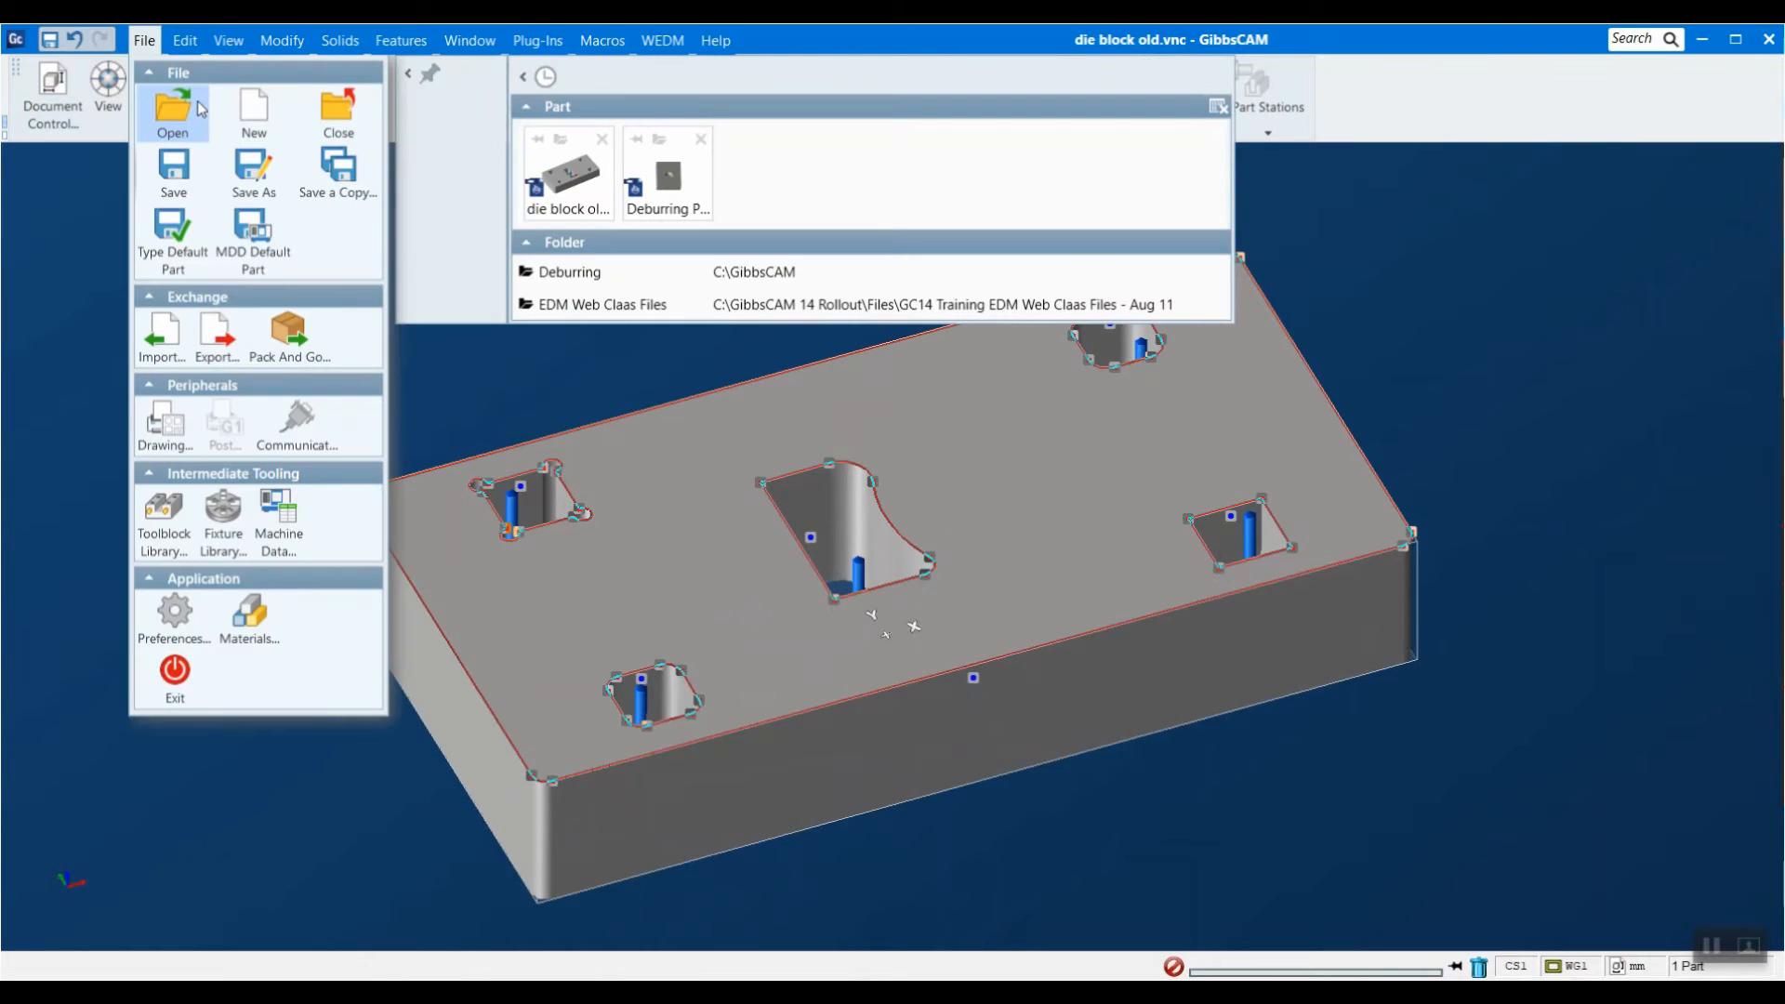
pyautogui.click(251, 133)
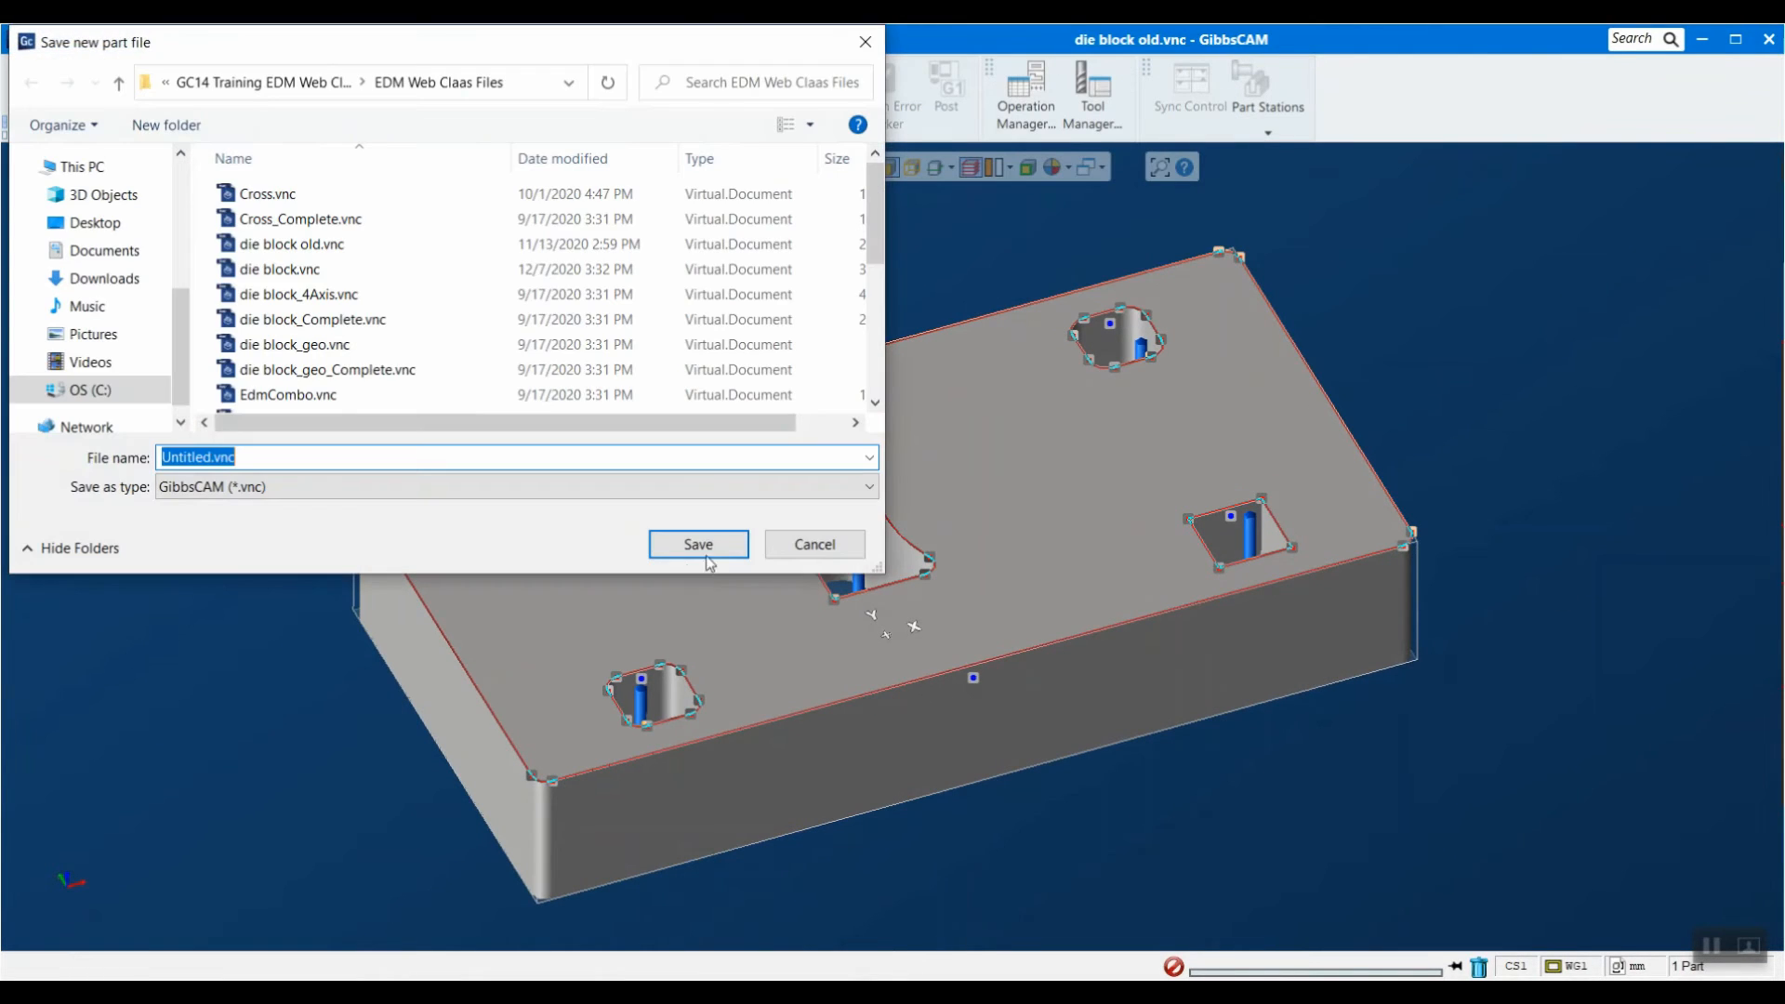
pyautogui.click(706, 544)
pyautogui.click(907, 549)
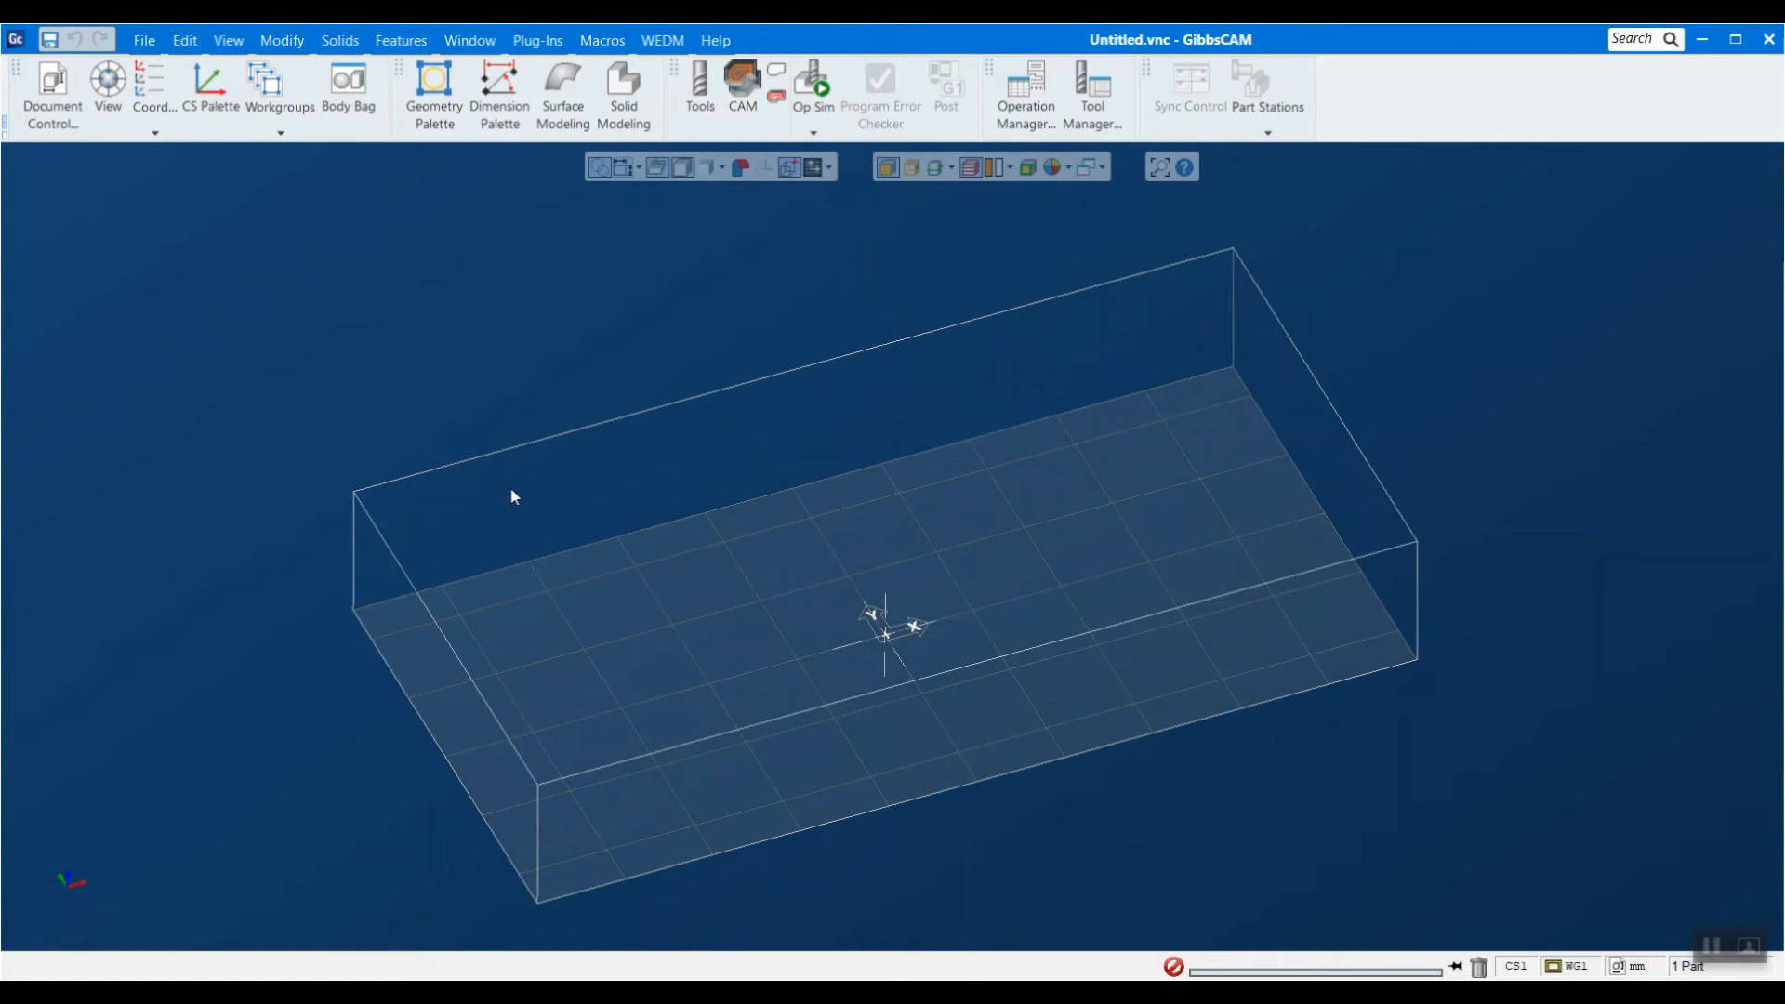
# Import the Parasolid file "fouraxishard solid.x_t" into the new part.
pyautogui.click(147, 49)
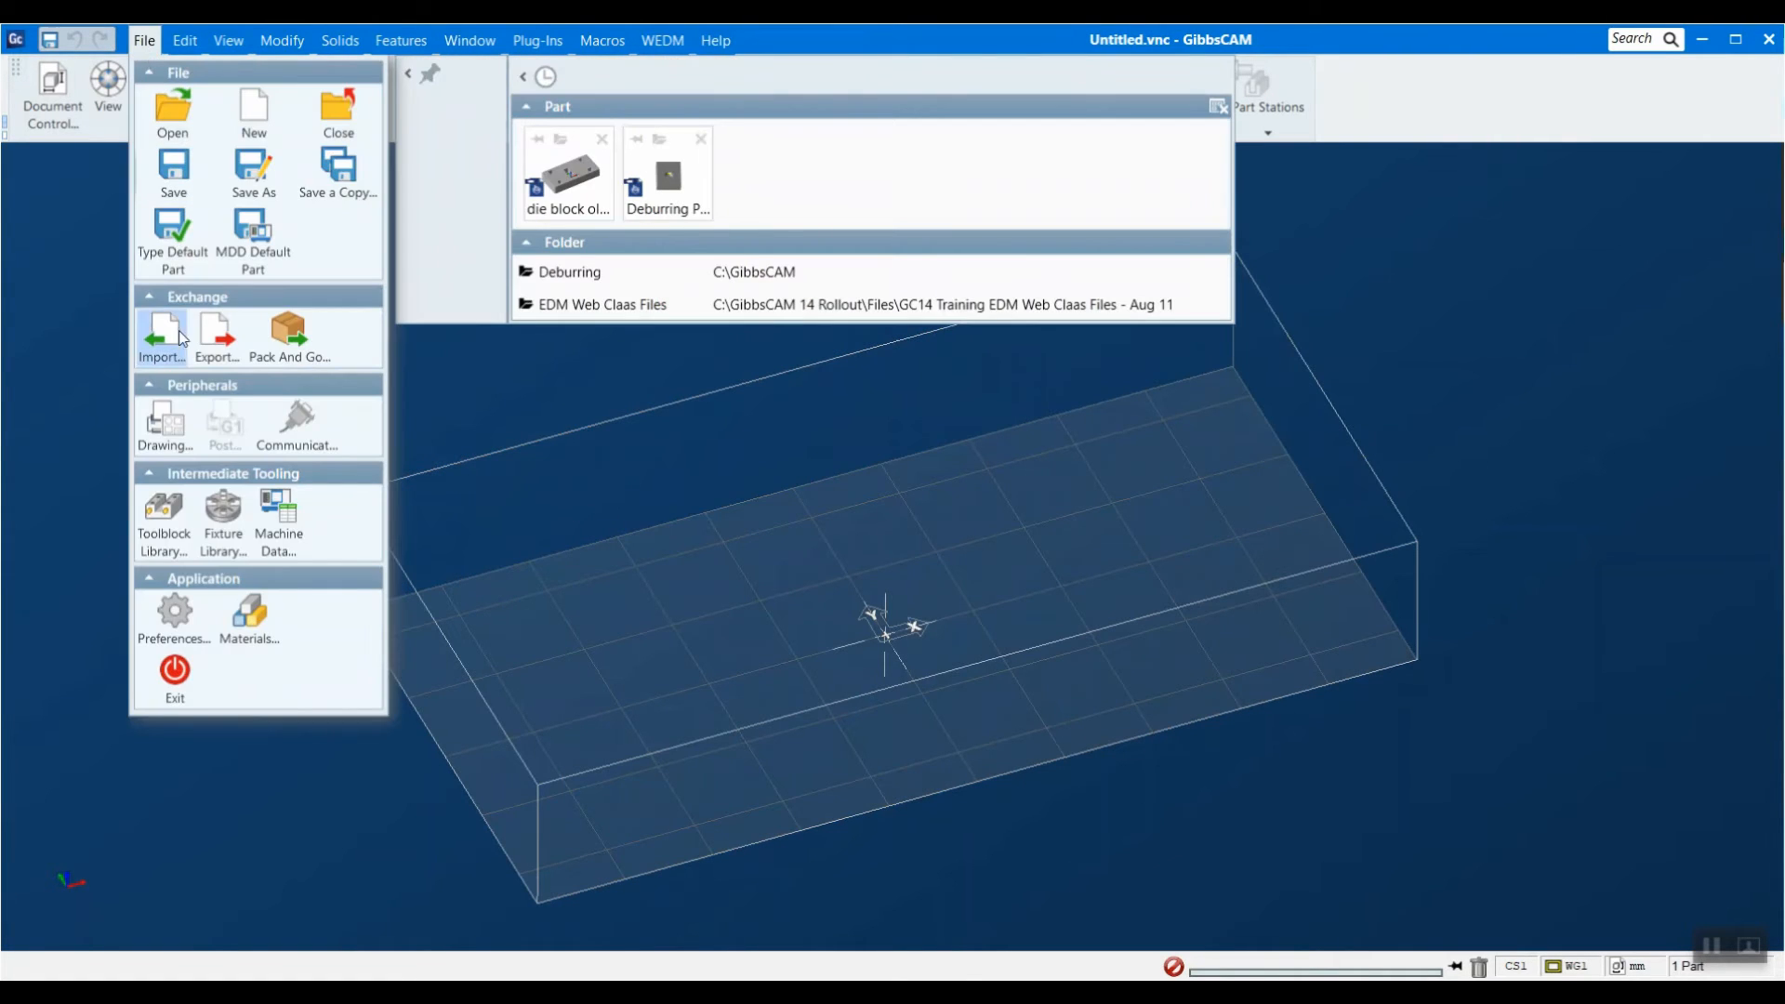
pyautogui.click(154, 345)
pyautogui.click(274, 192)
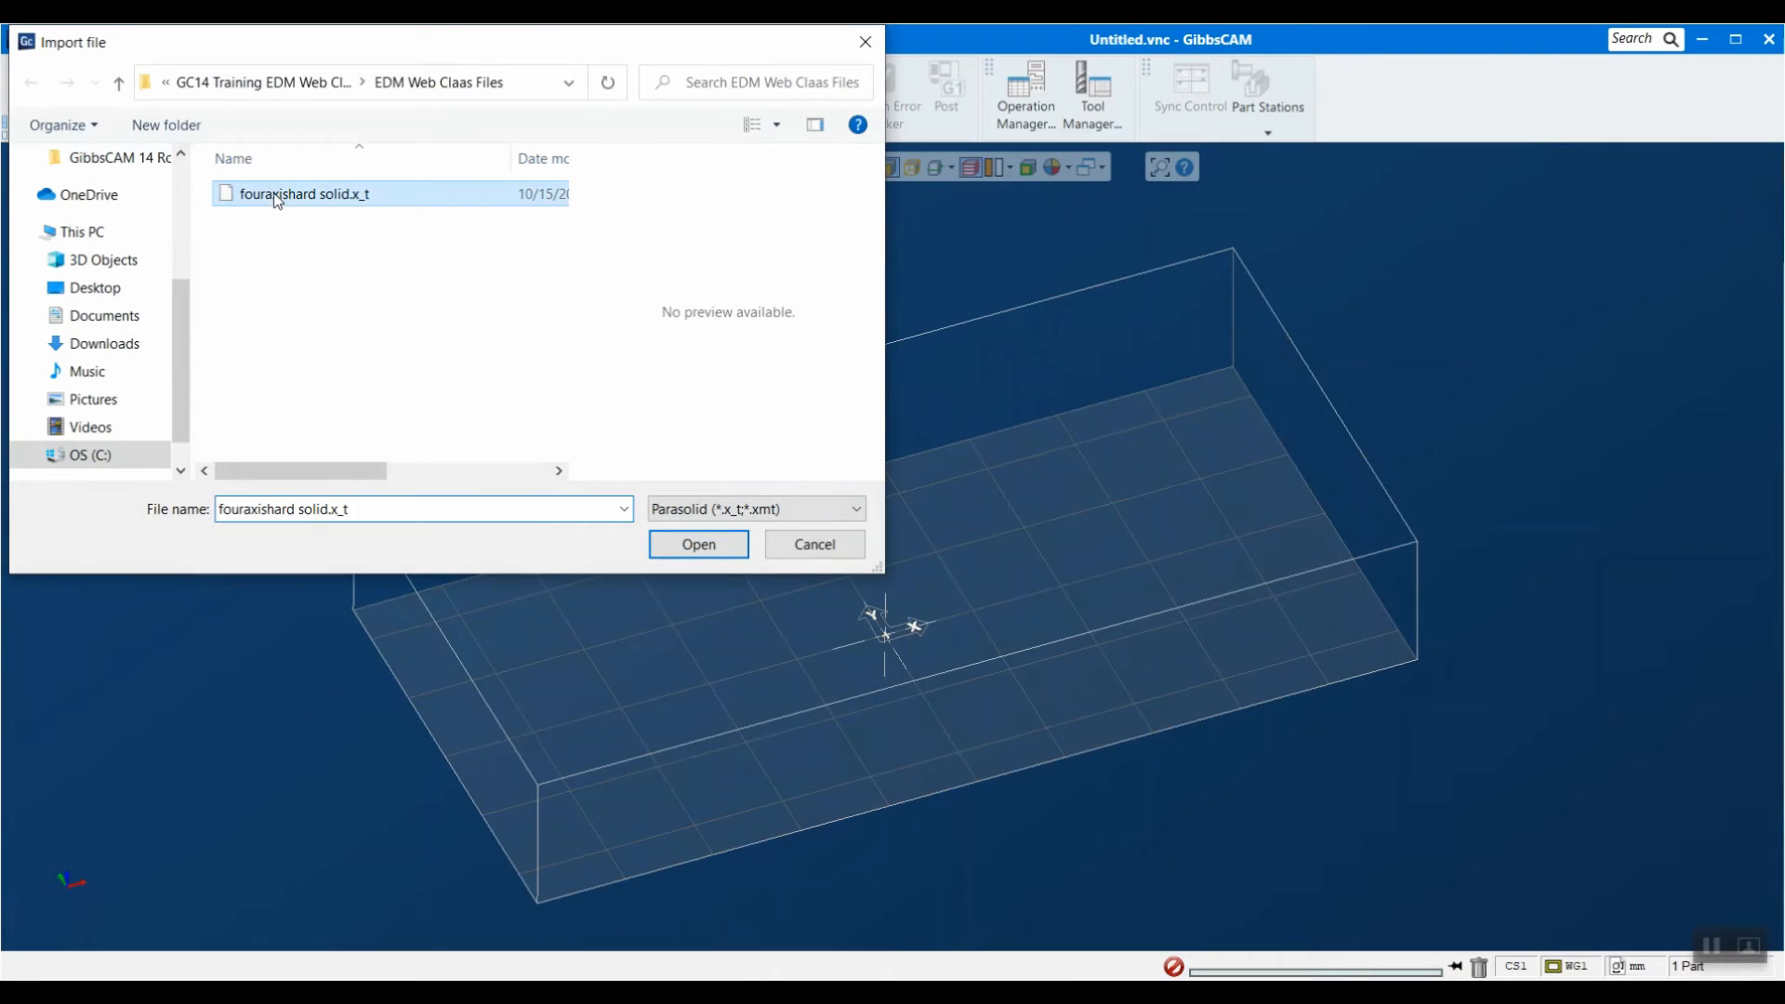
pyautogui.click(695, 547)
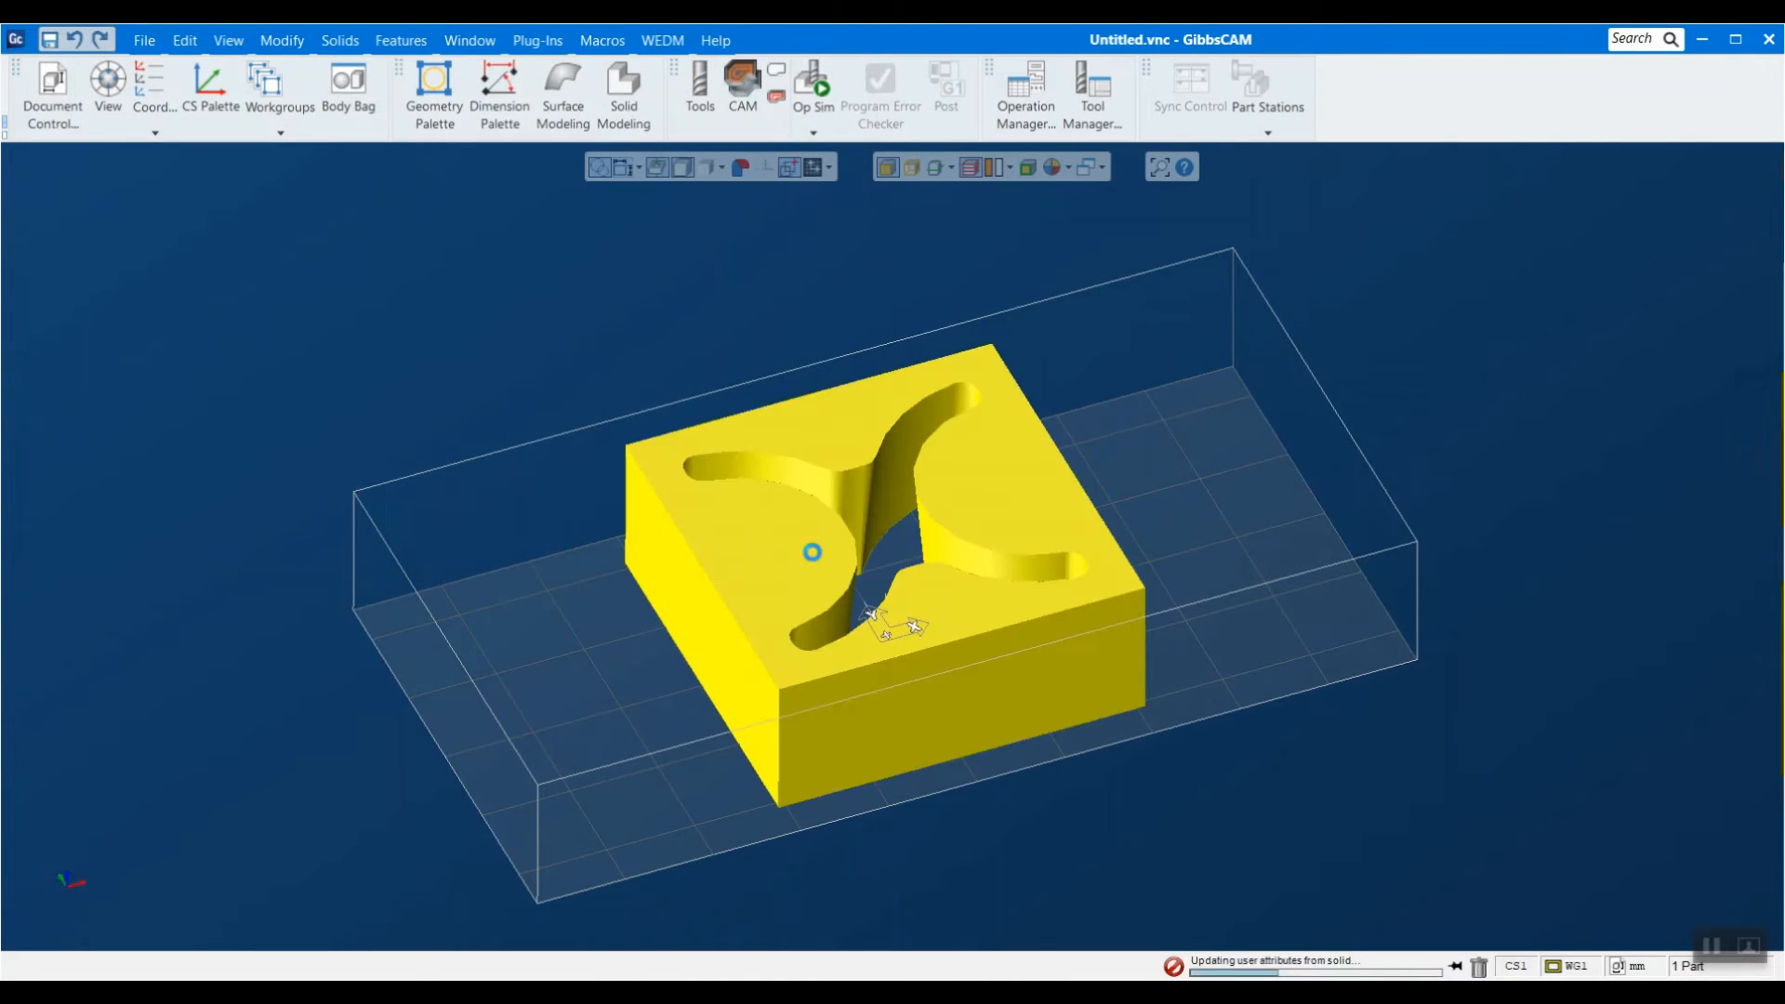
# Apply a finer chord height to the imported block in its body properties.
pyautogui.rightClick(1020, 509)
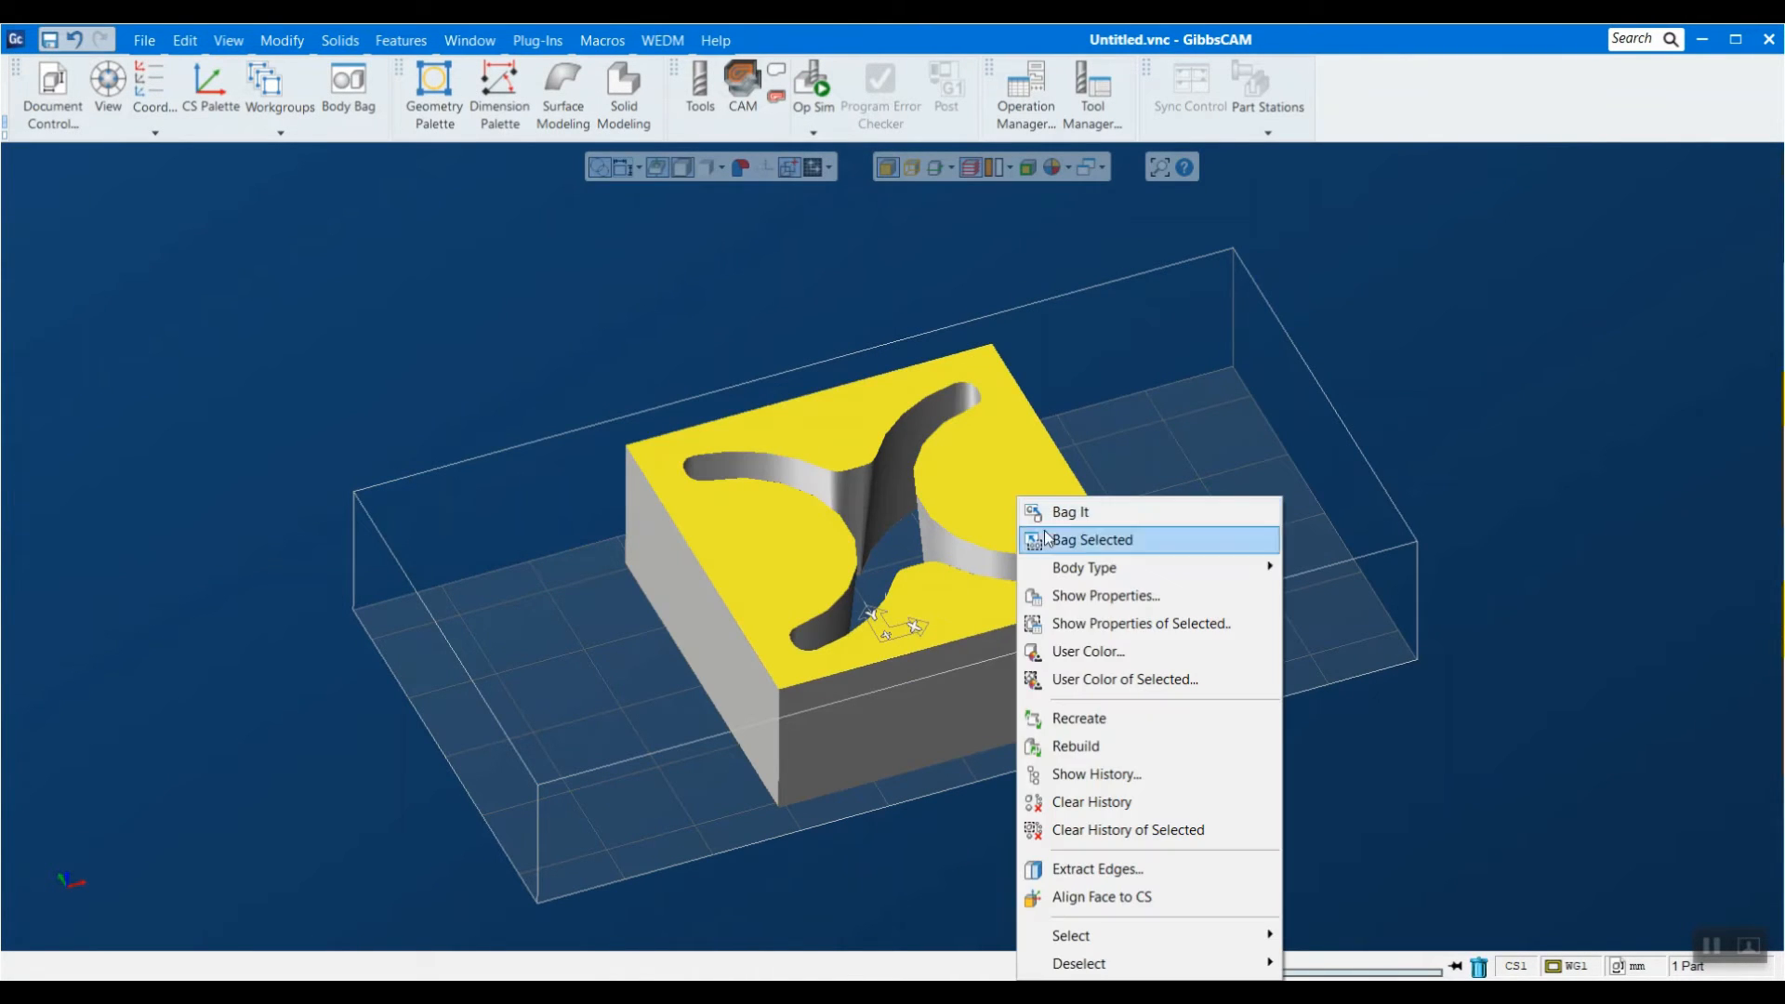
pyautogui.click(1078, 594)
pyautogui.click(657, 663)
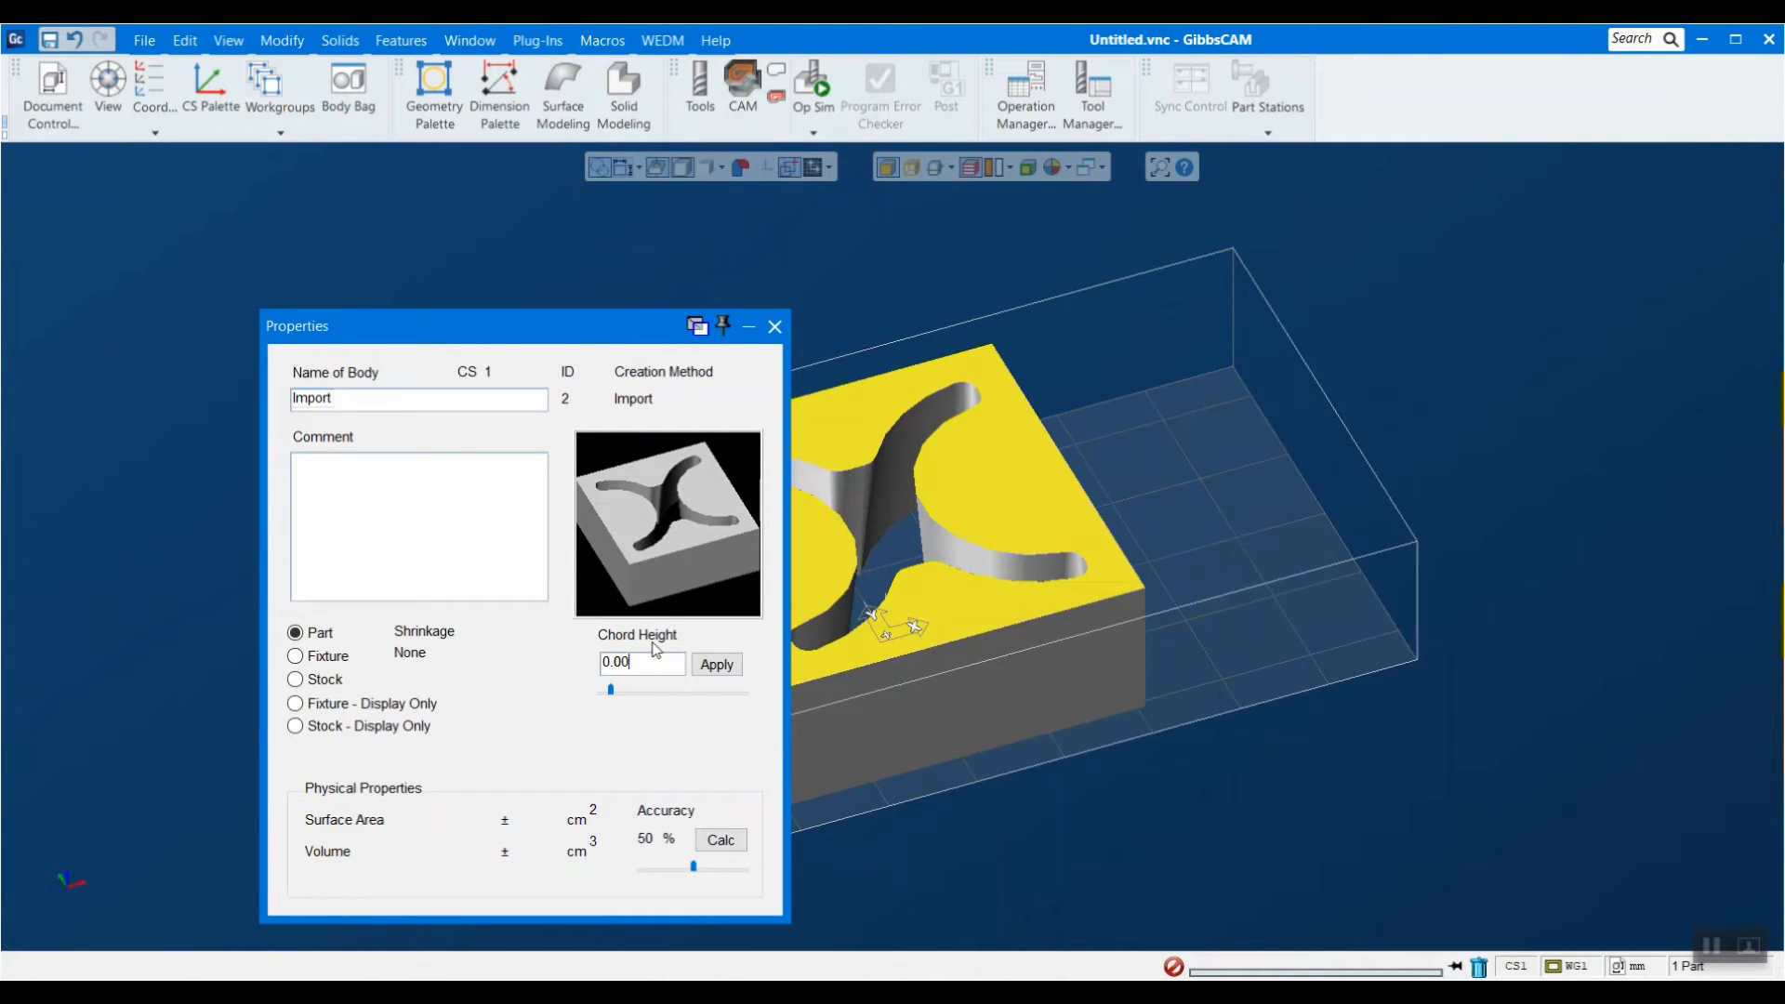
pyautogui.click(717, 664)
pyautogui.click(776, 328)
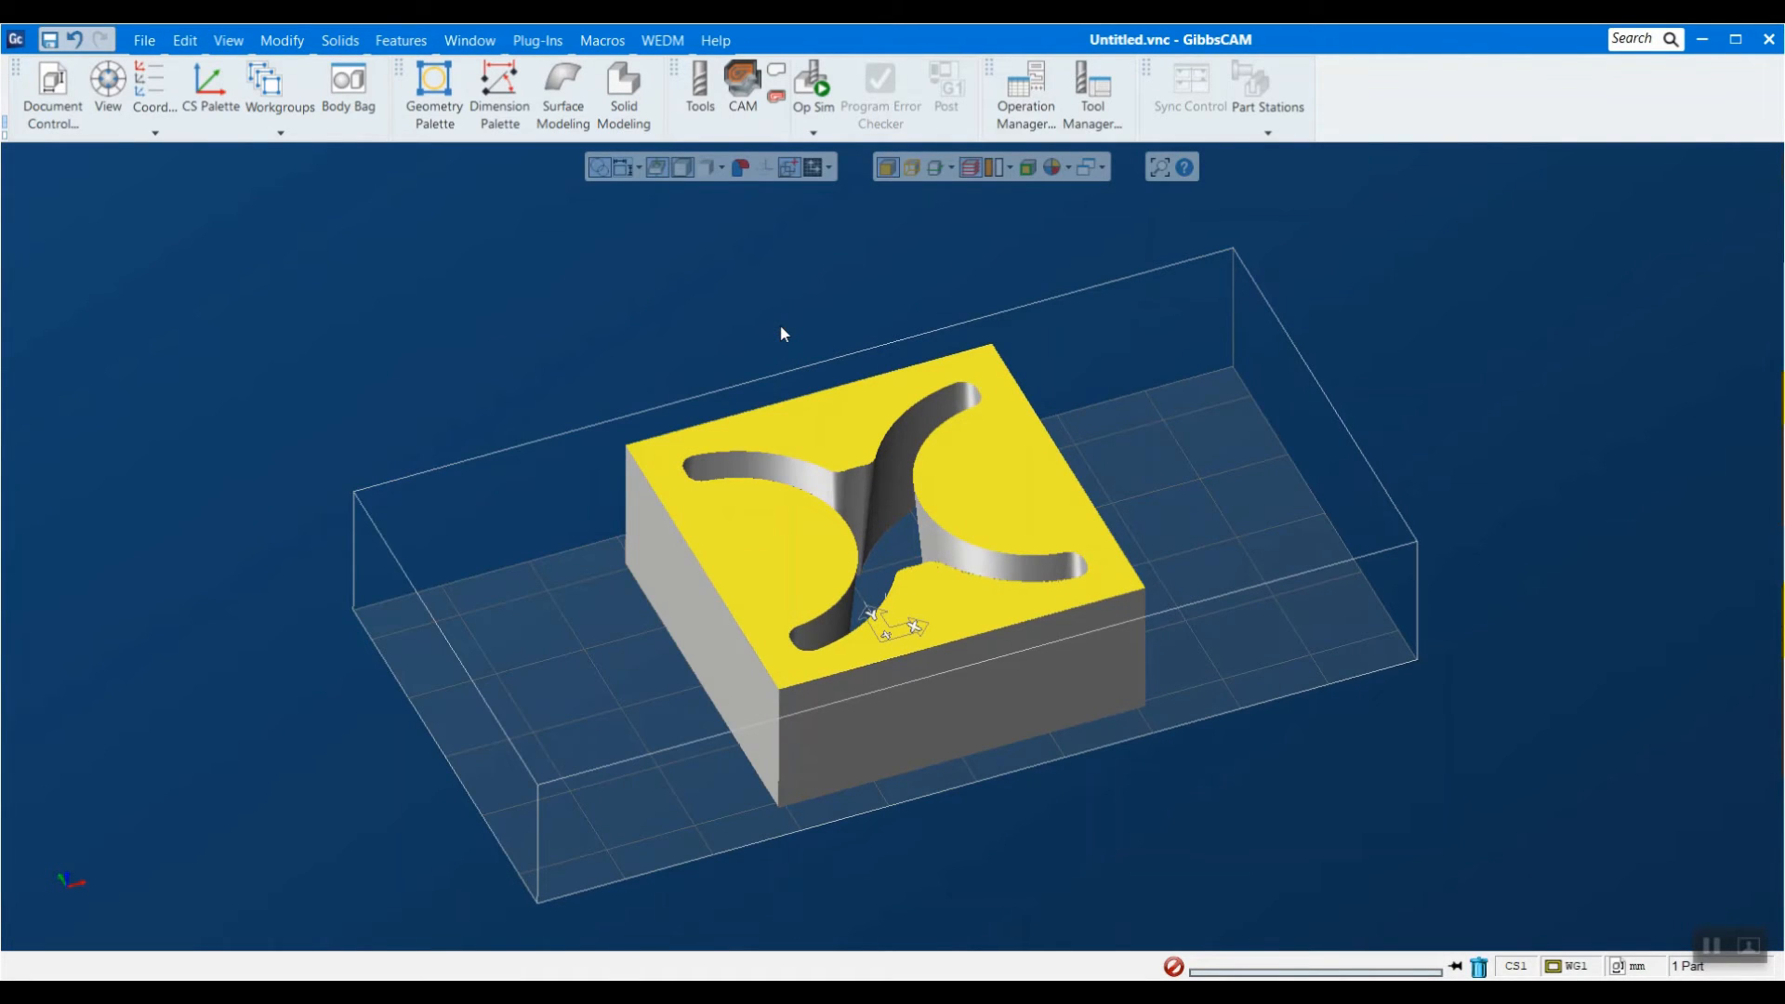
# Fit the workspace stock box to the selected imported block.
pyautogui.click(340, 40)
pyautogui.click(281, 40)
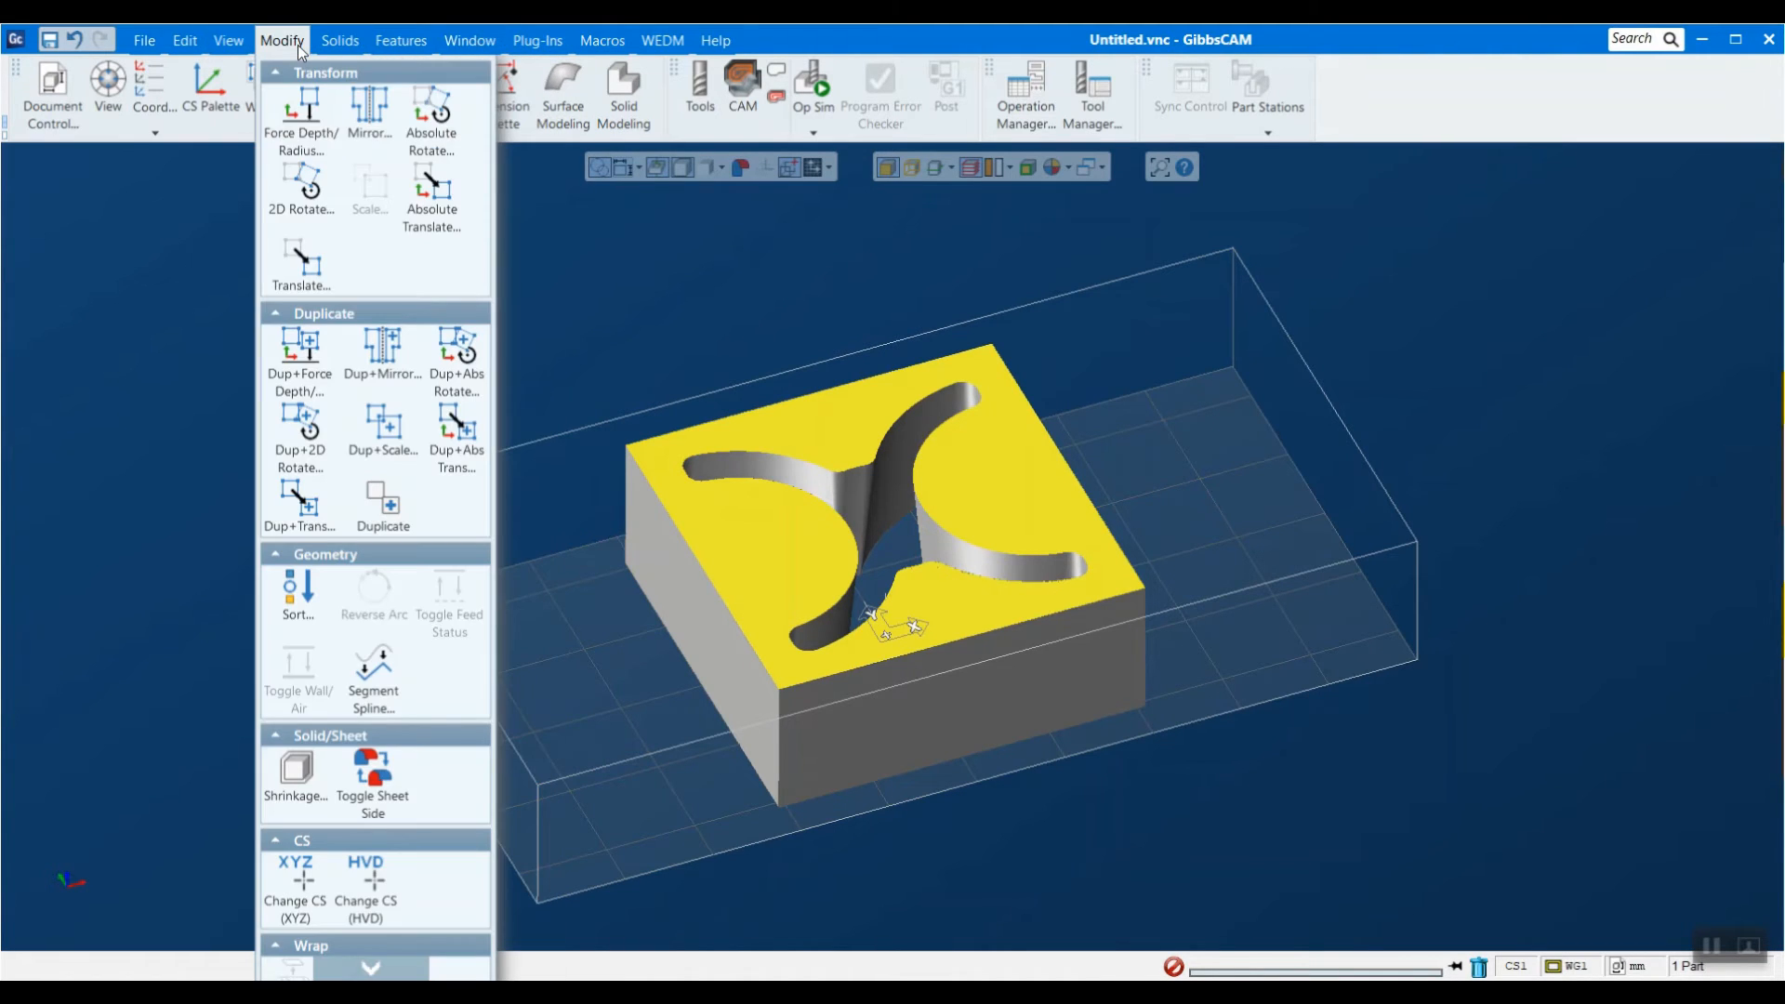
pyautogui.click(299, 929)
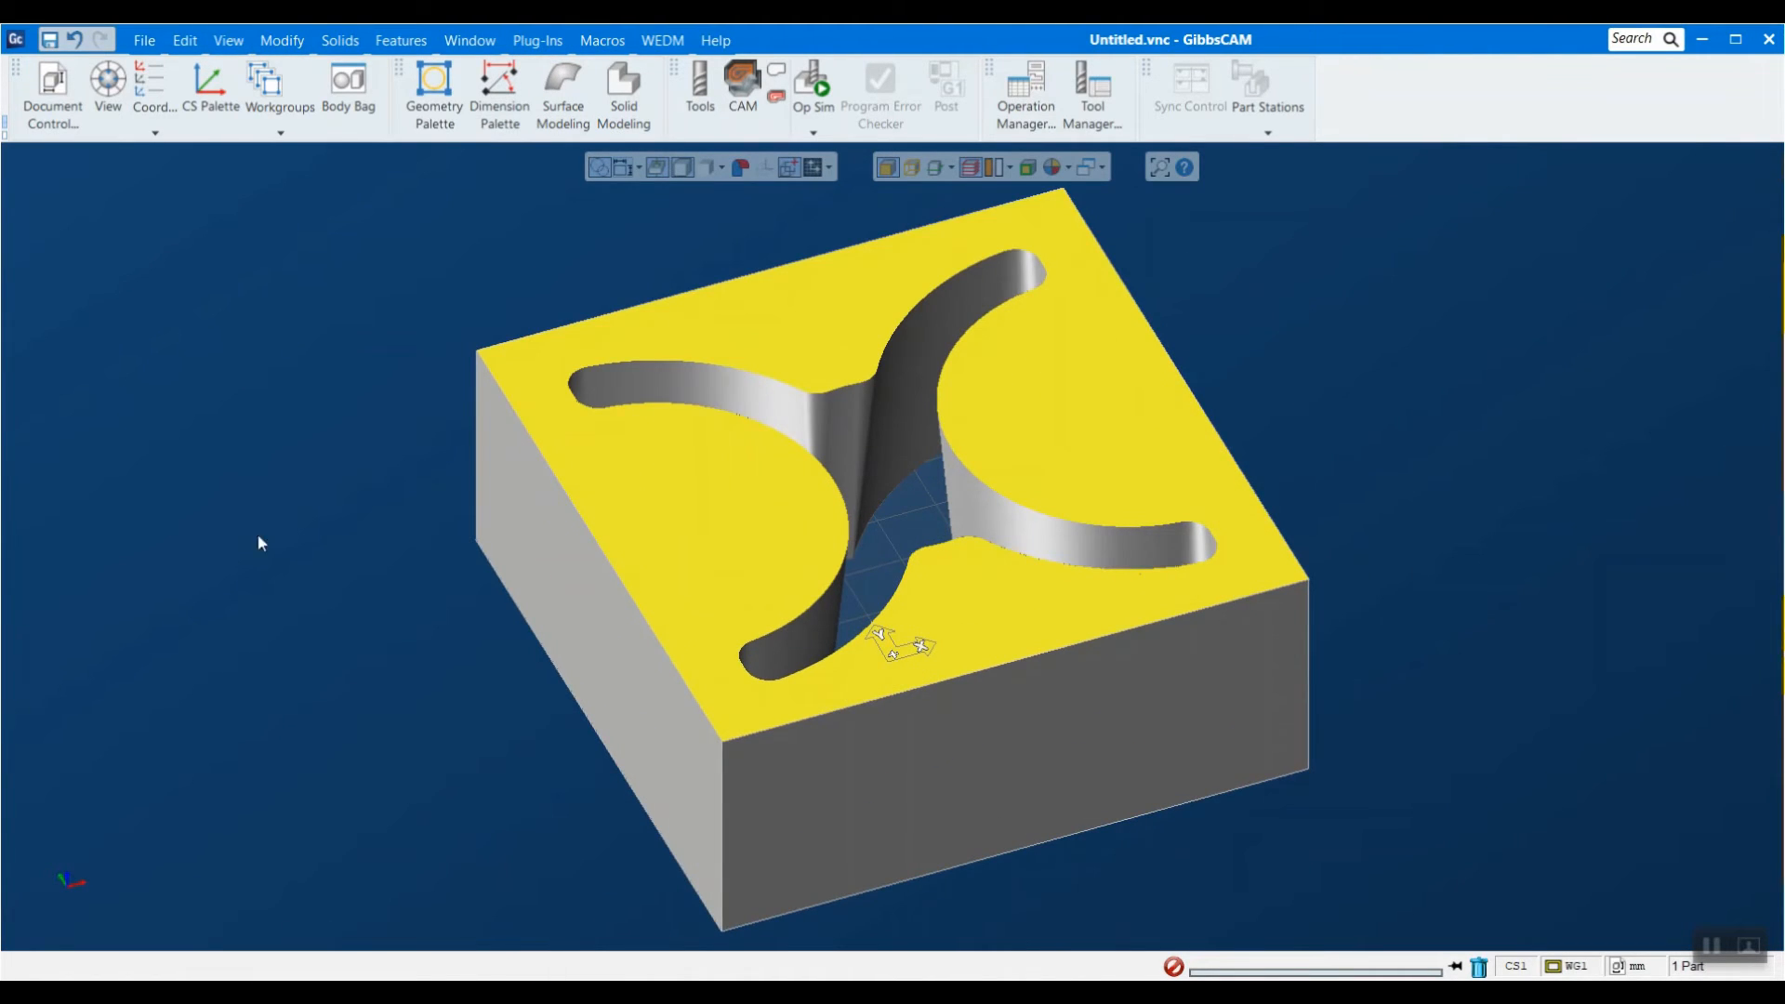
# Examine the block from the bottom and the top to compare the cross-shaped opening on both faces.
pyautogui.scroll(-3, 907, 725)
pyautogui.moveTo(906, 751); pyautogui.dragTo(923, 798, button='middle')
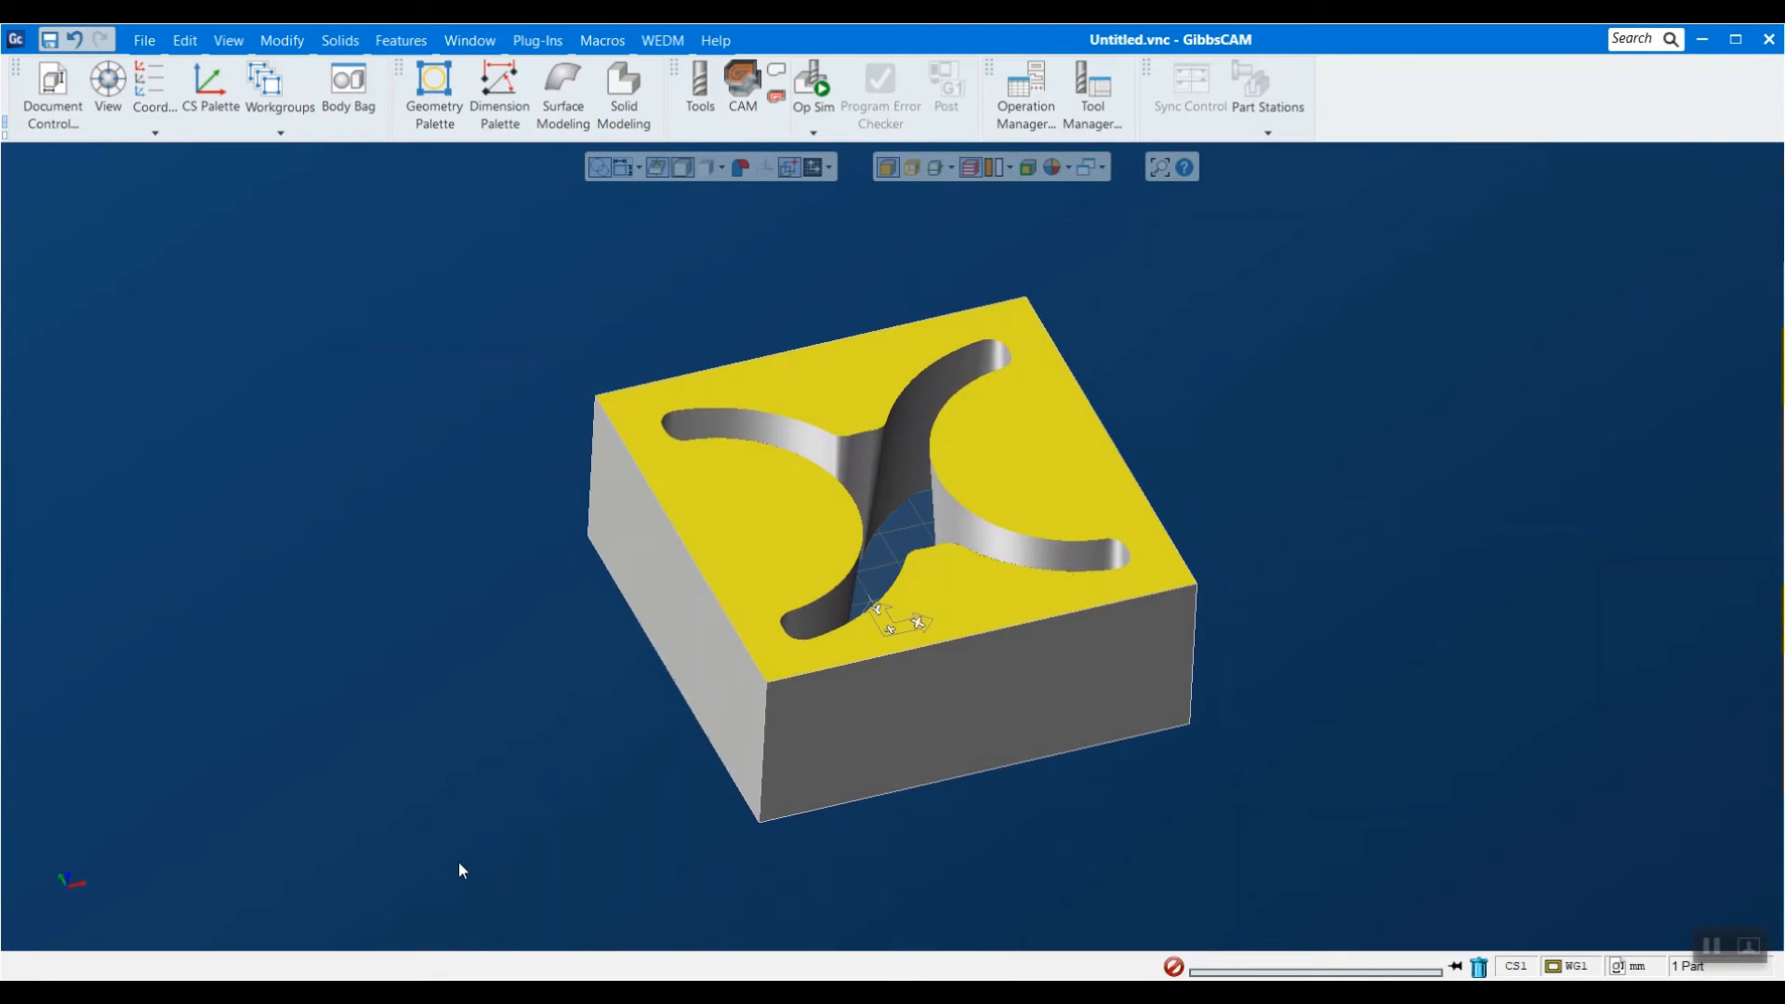
pyautogui.moveTo(487, 853); pyautogui.dragTo(1279, 243)
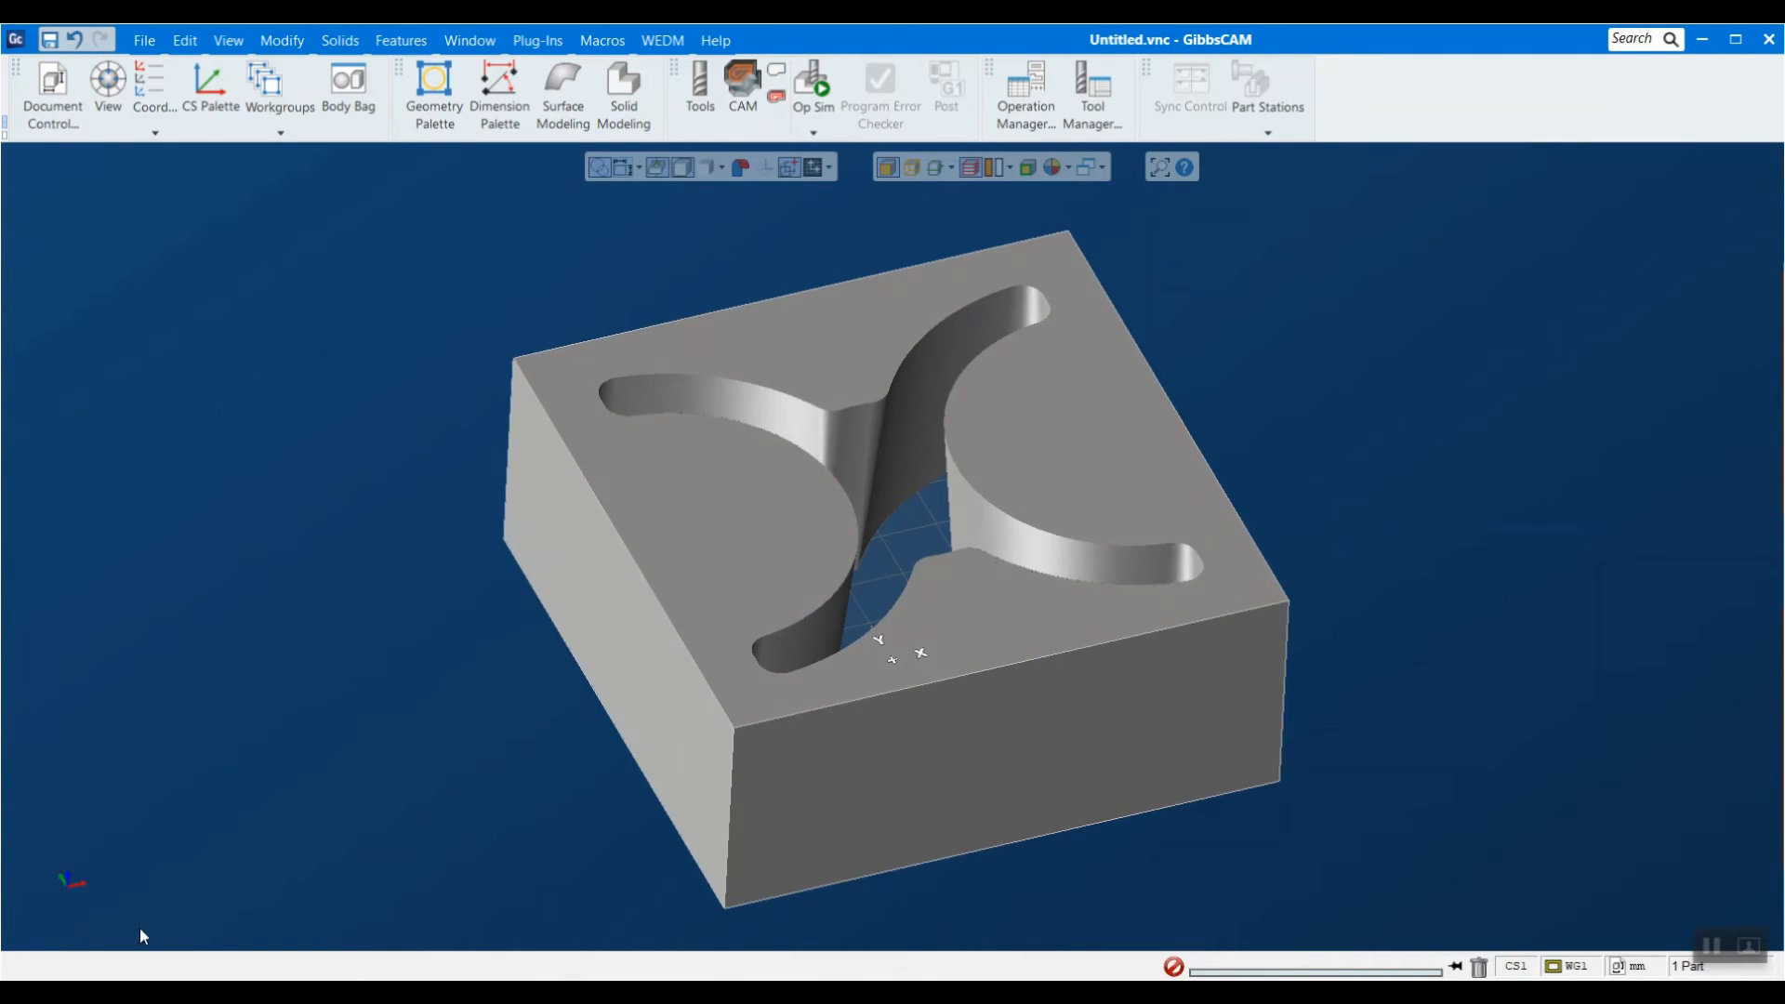
pyautogui.moveTo(72, 880)
pyautogui.click(85, 844)
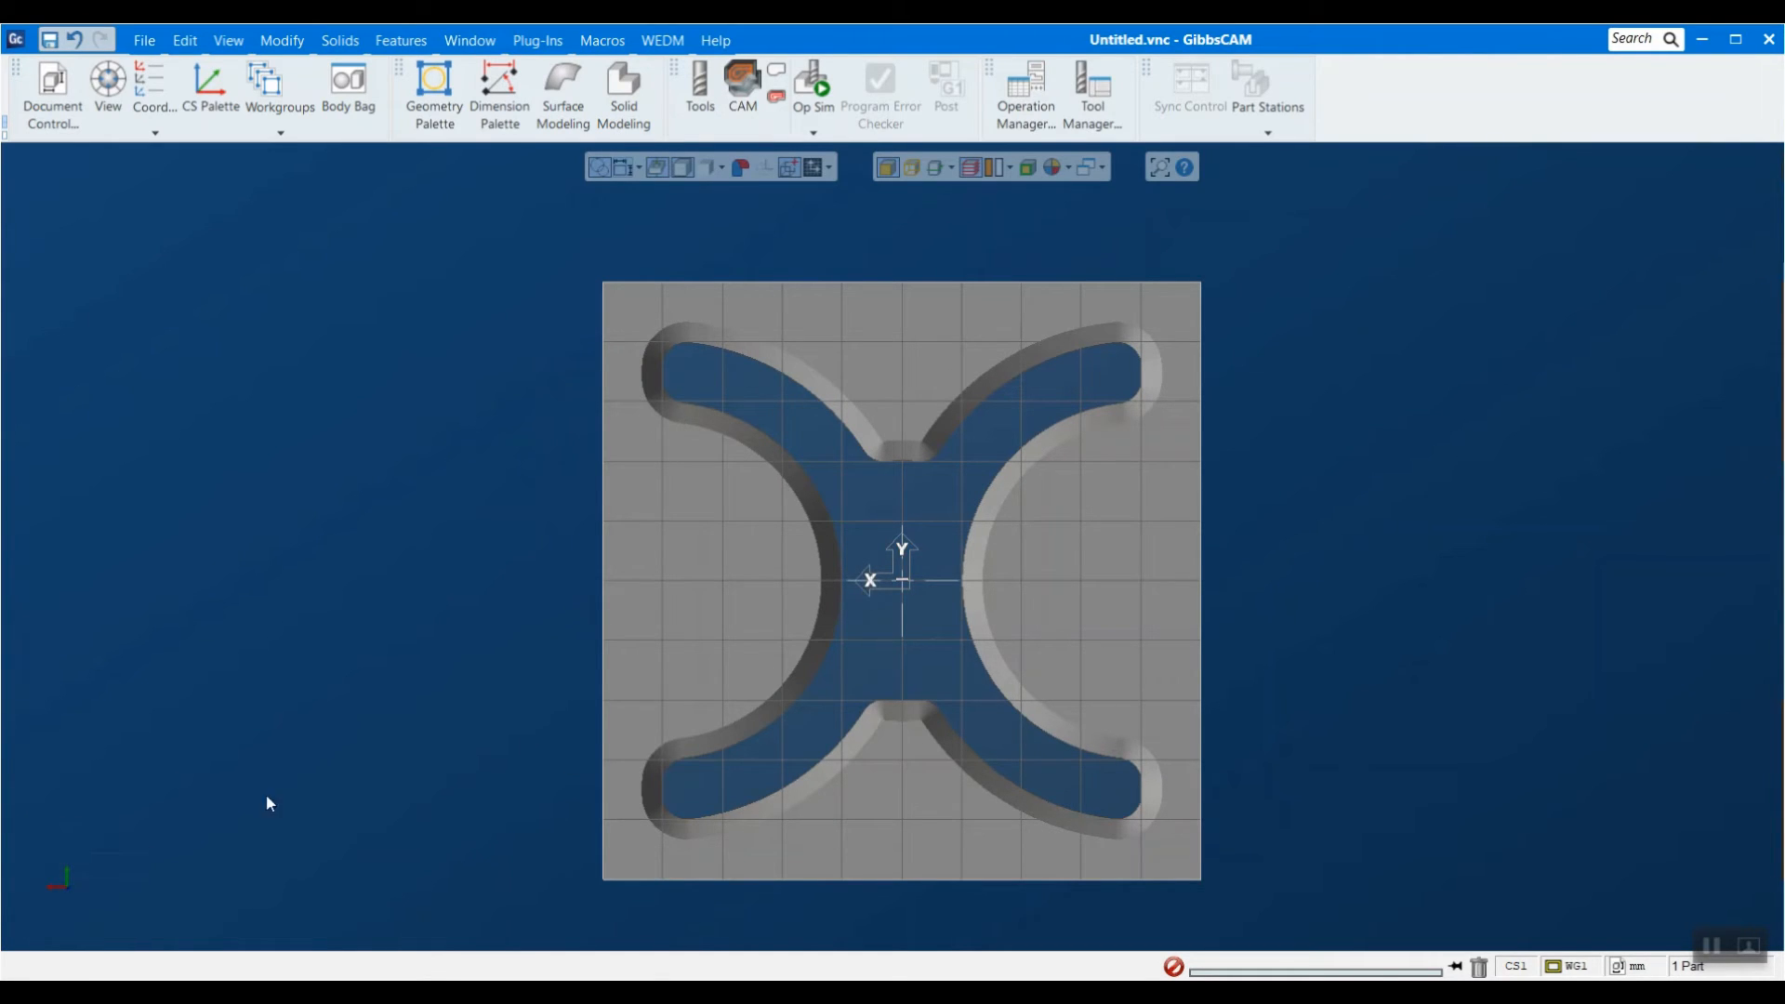
pyautogui.moveTo(67, 878)
pyautogui.click(84, 841)
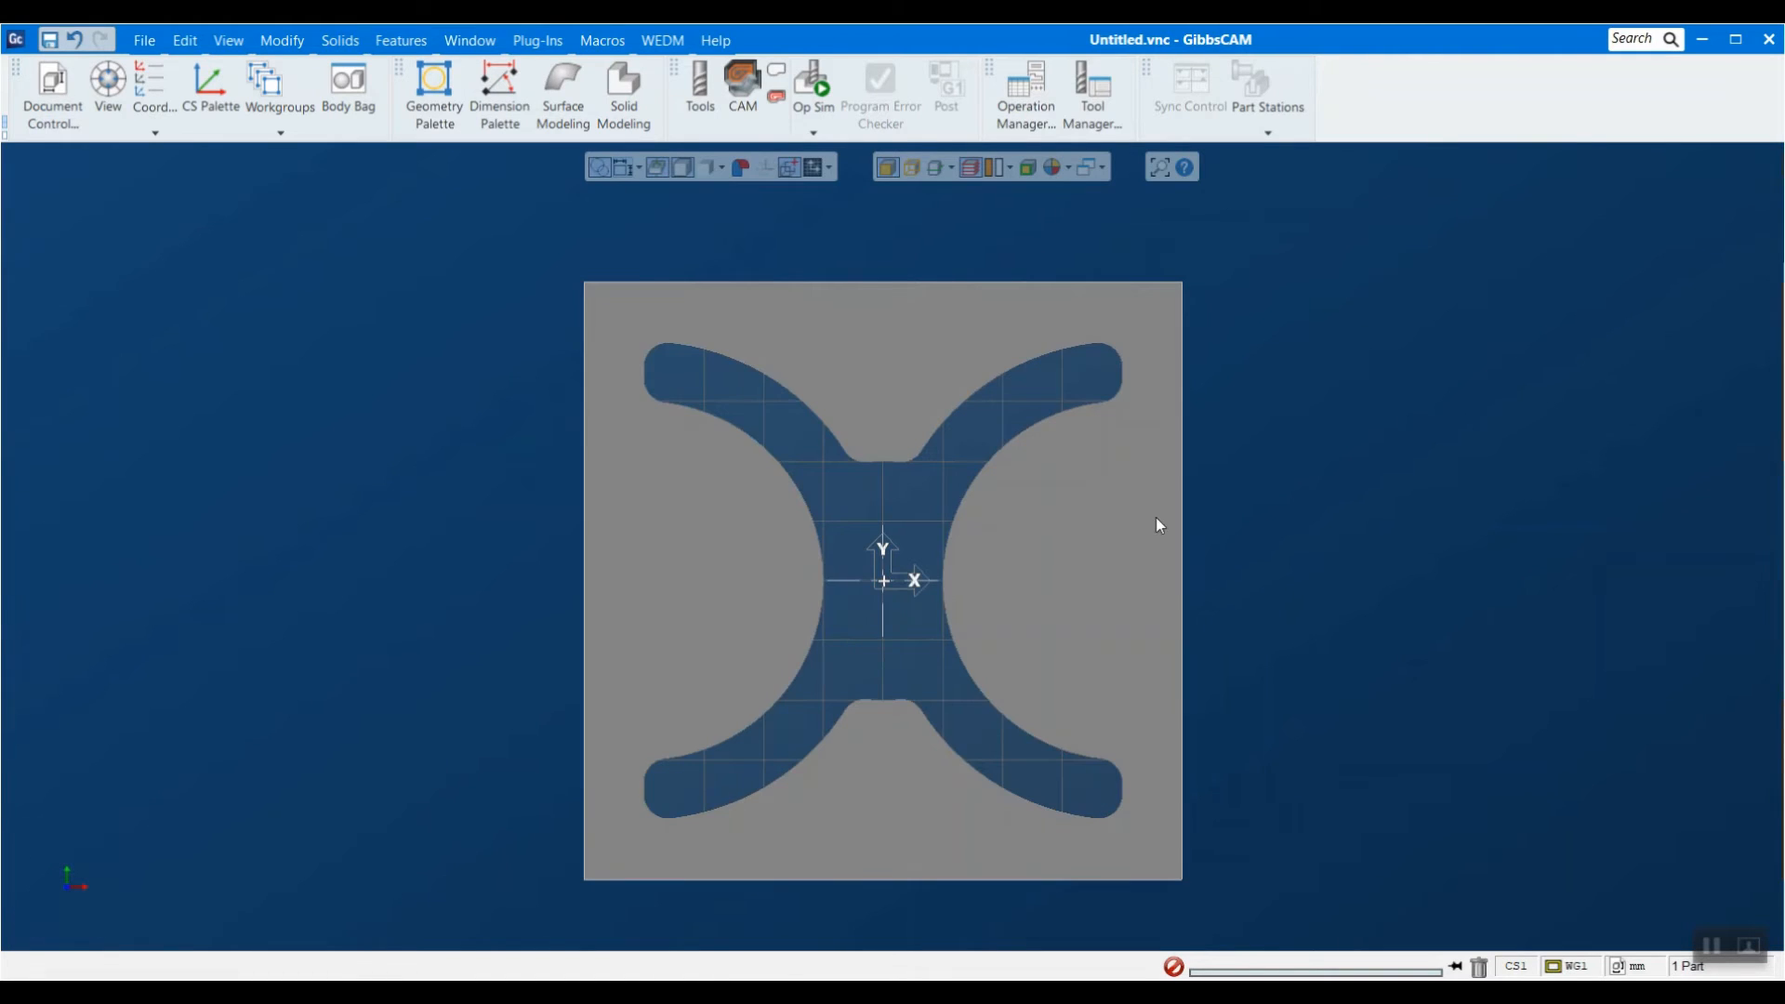
pyautogui.scroll(-2, 1157, 800)
pyautogui.moveTo(1156, 799); pyautogui.dragTo(905, 227, button='middle')
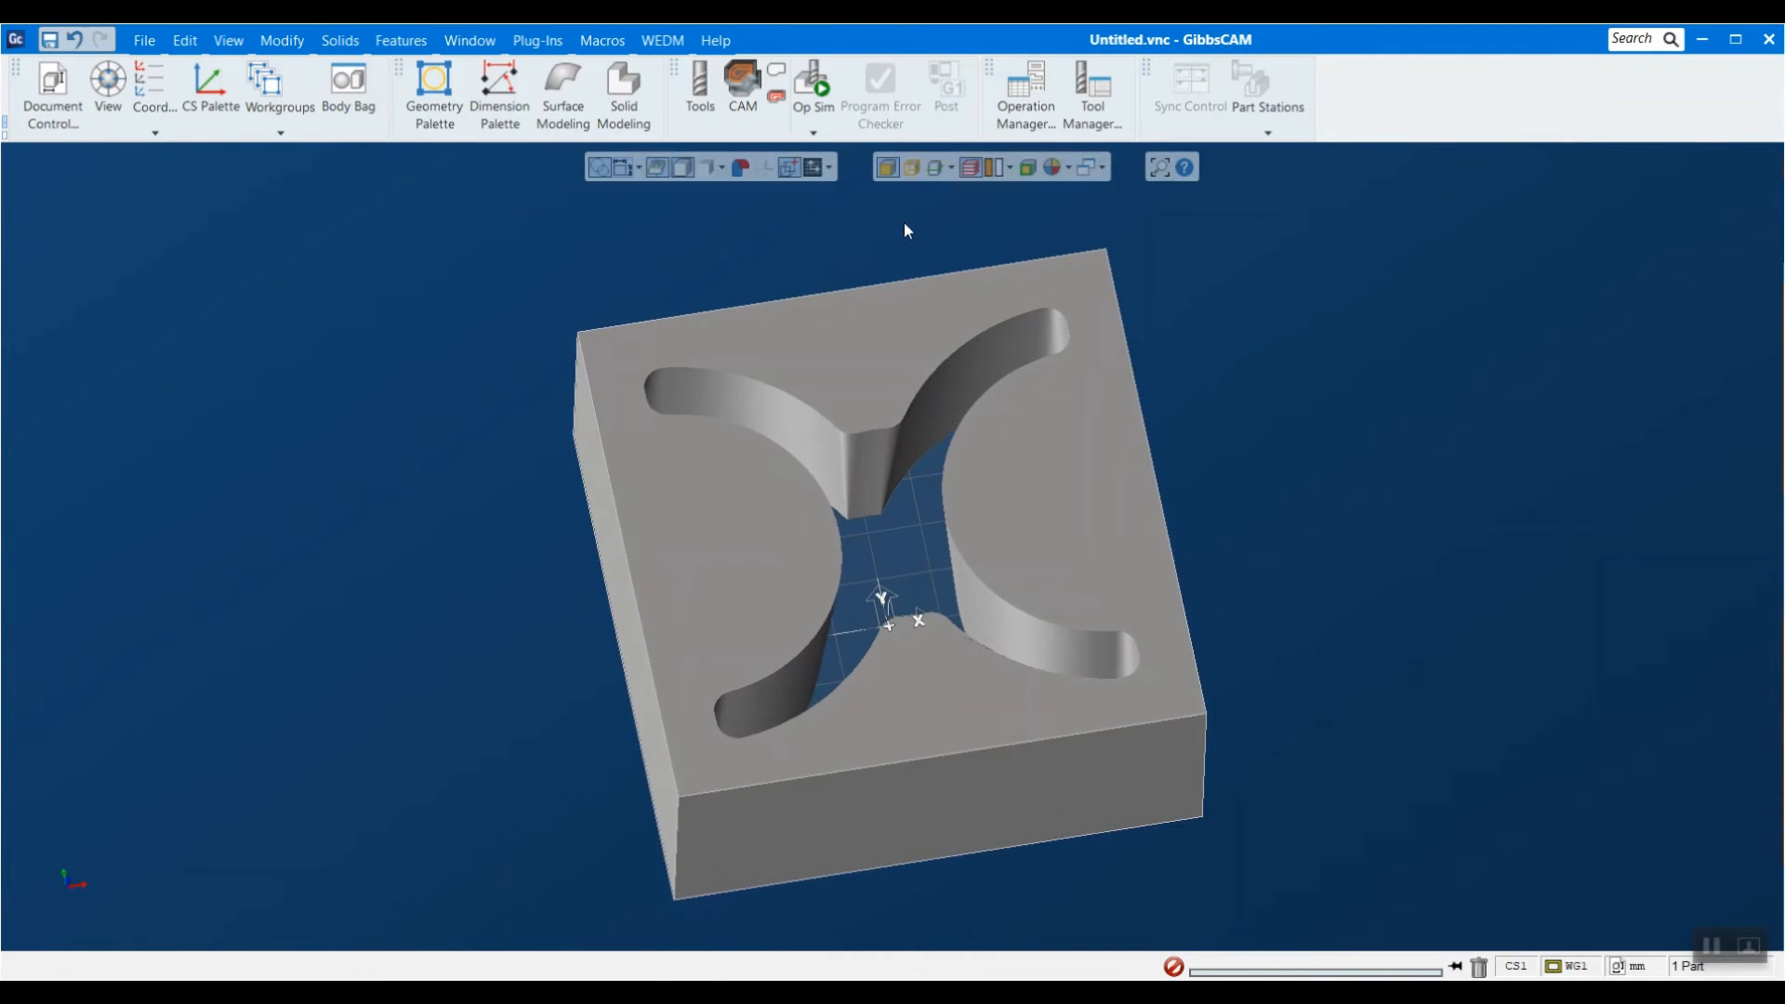
# Extract the edges of the block's top face with tolerance 0 and delete the outer square outline.
pyautogui.rightClick(1024, 465)
pyautogui.click(1125, 836)
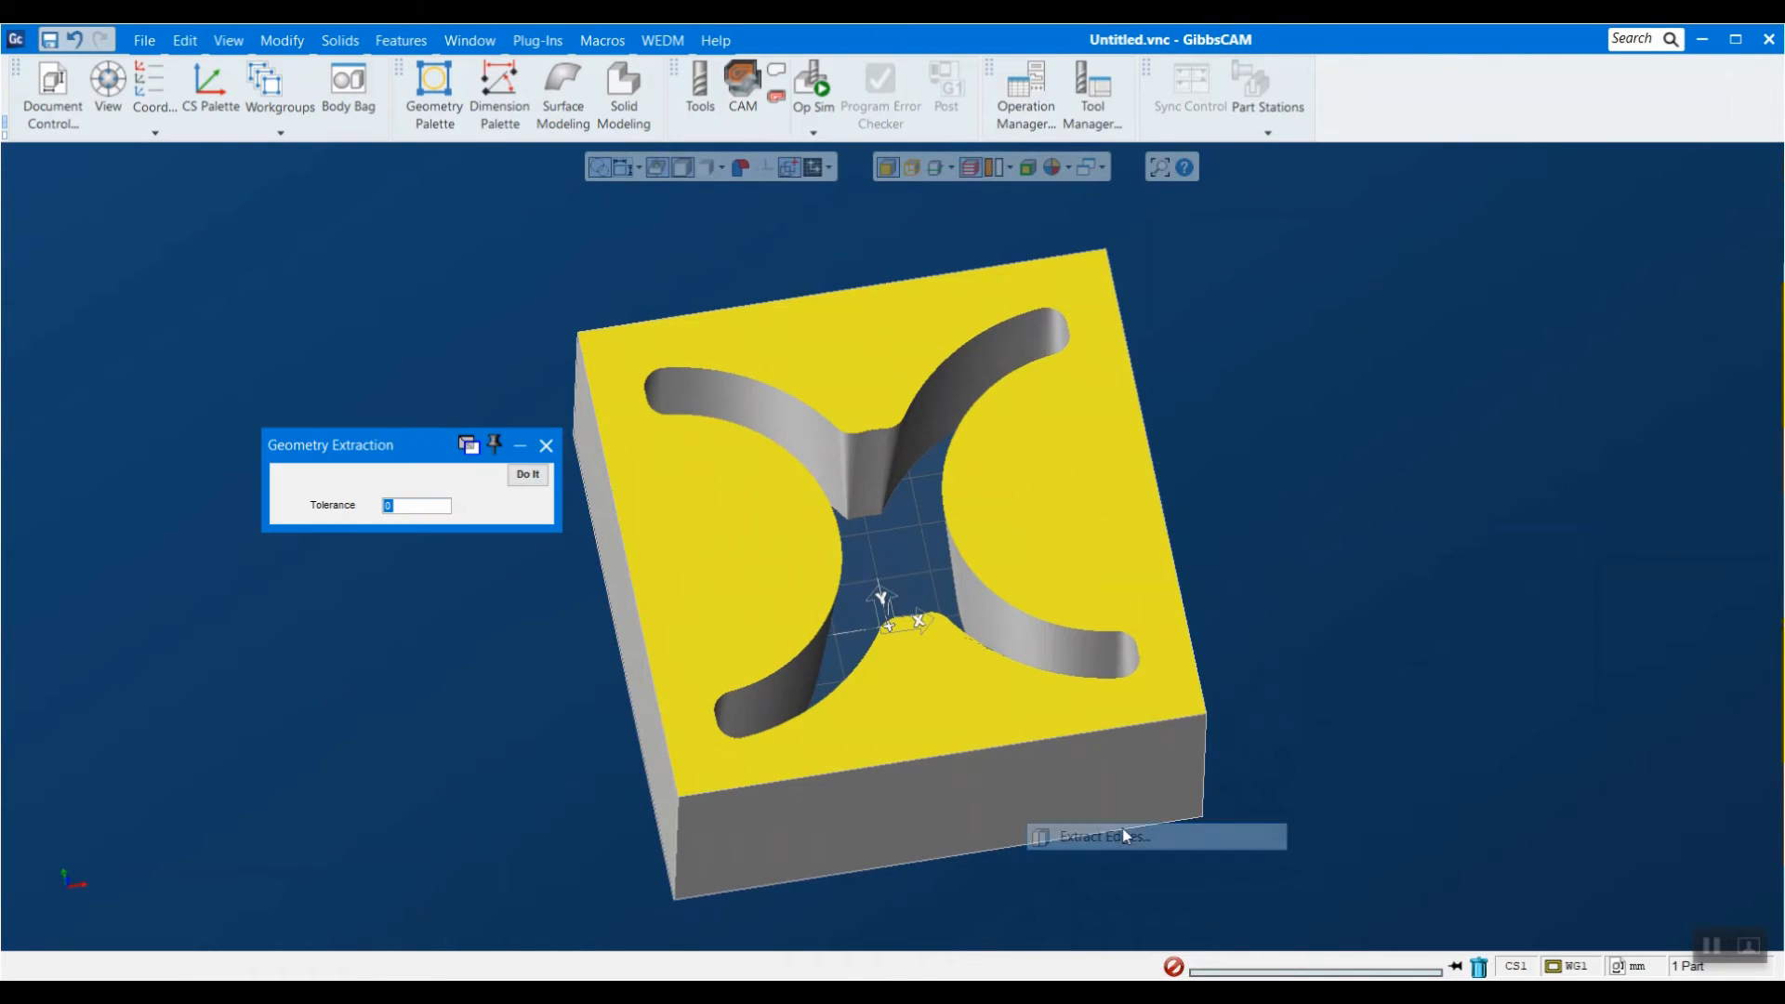
pyautogui.click(527, 475)
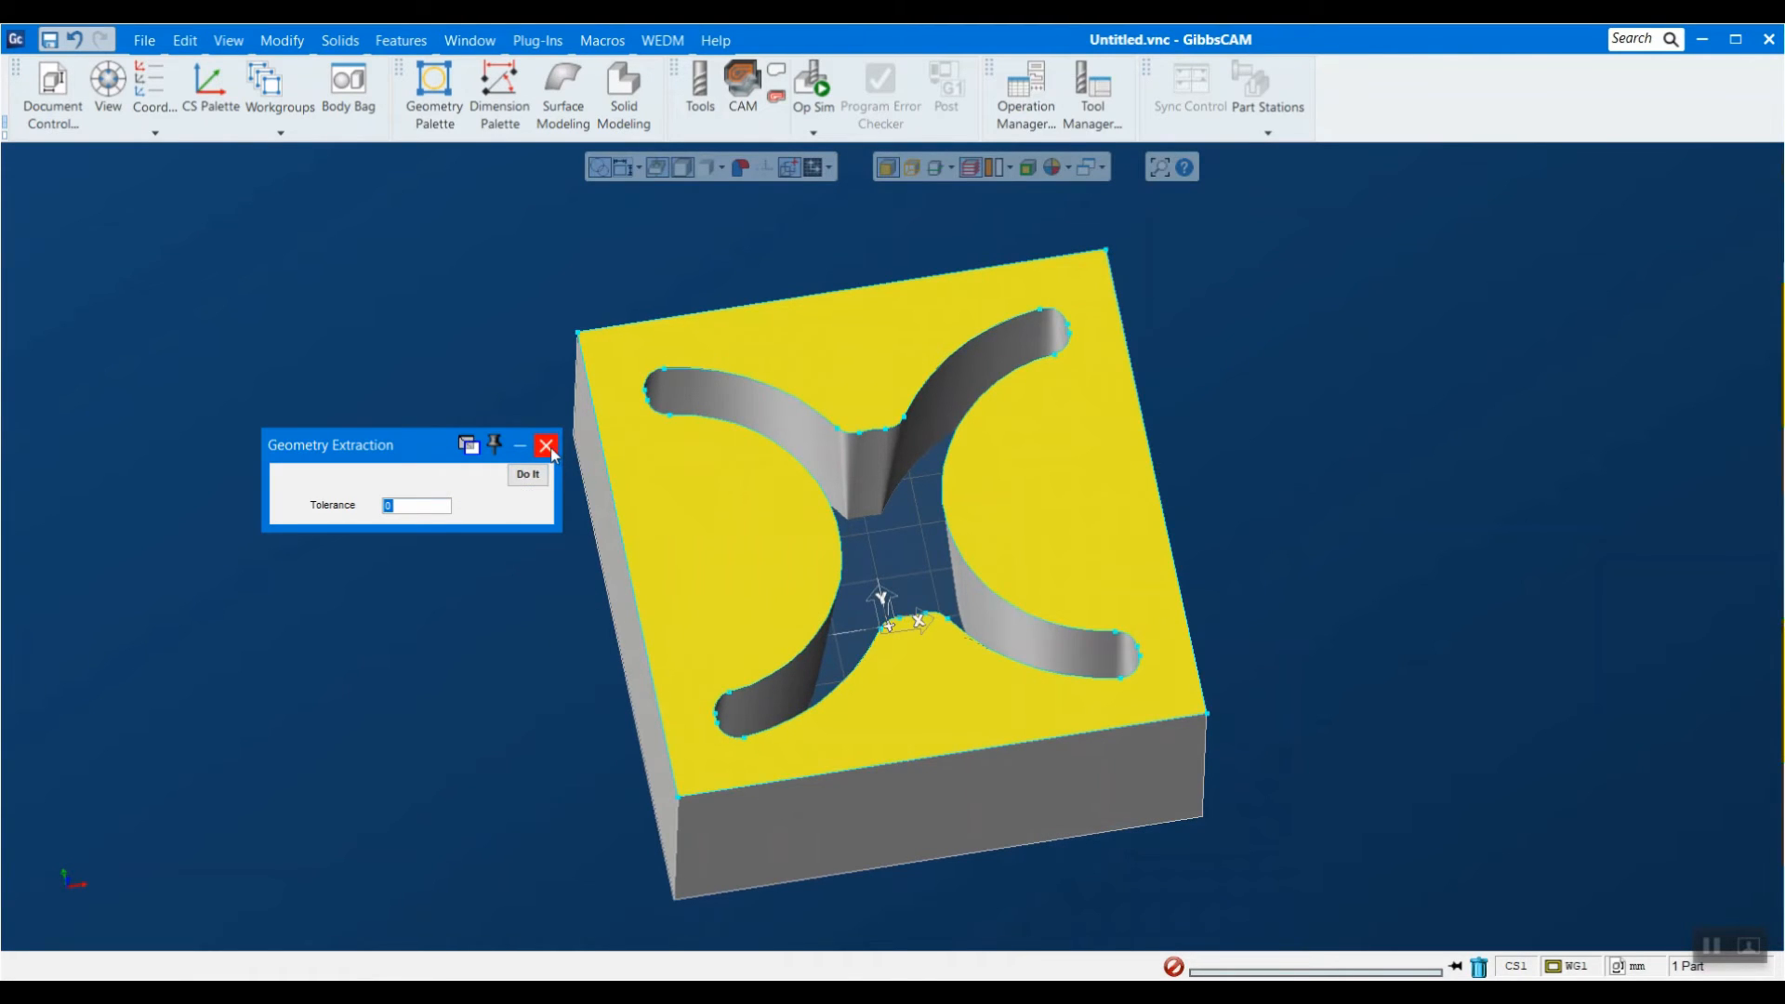
pyautogui.click(546, 445)
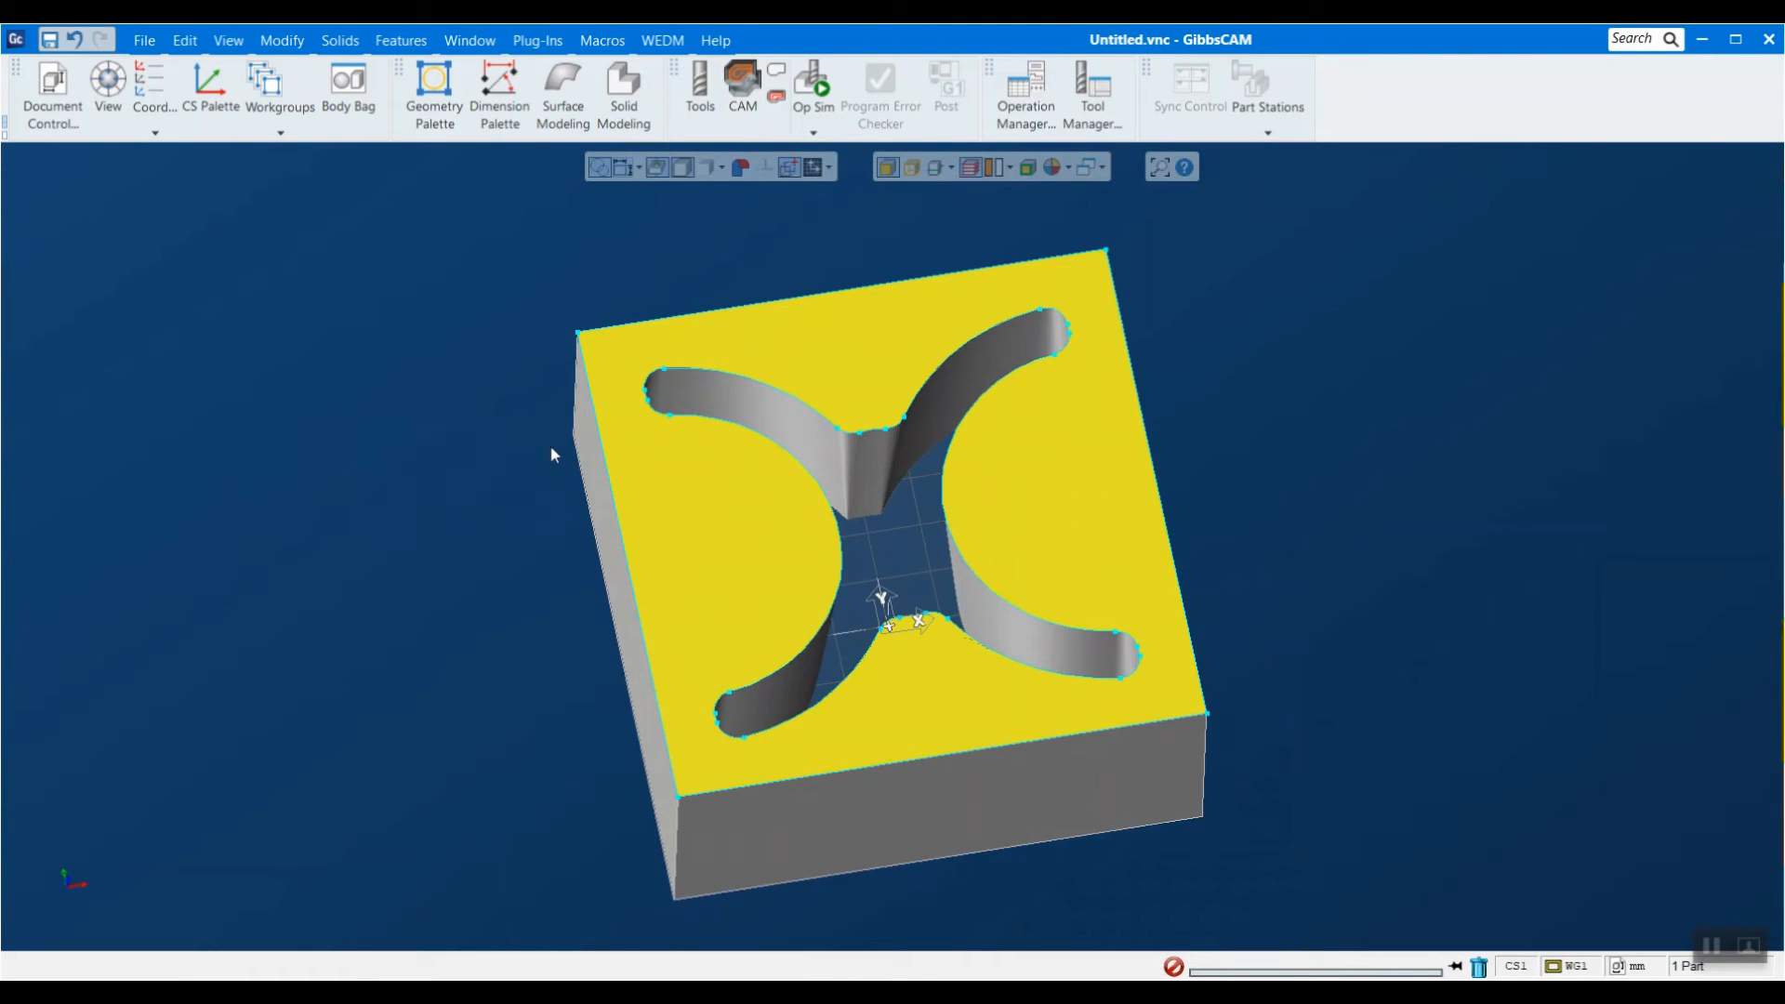
pyautogui.click(592, 330)
pyautogui.press('Delete')
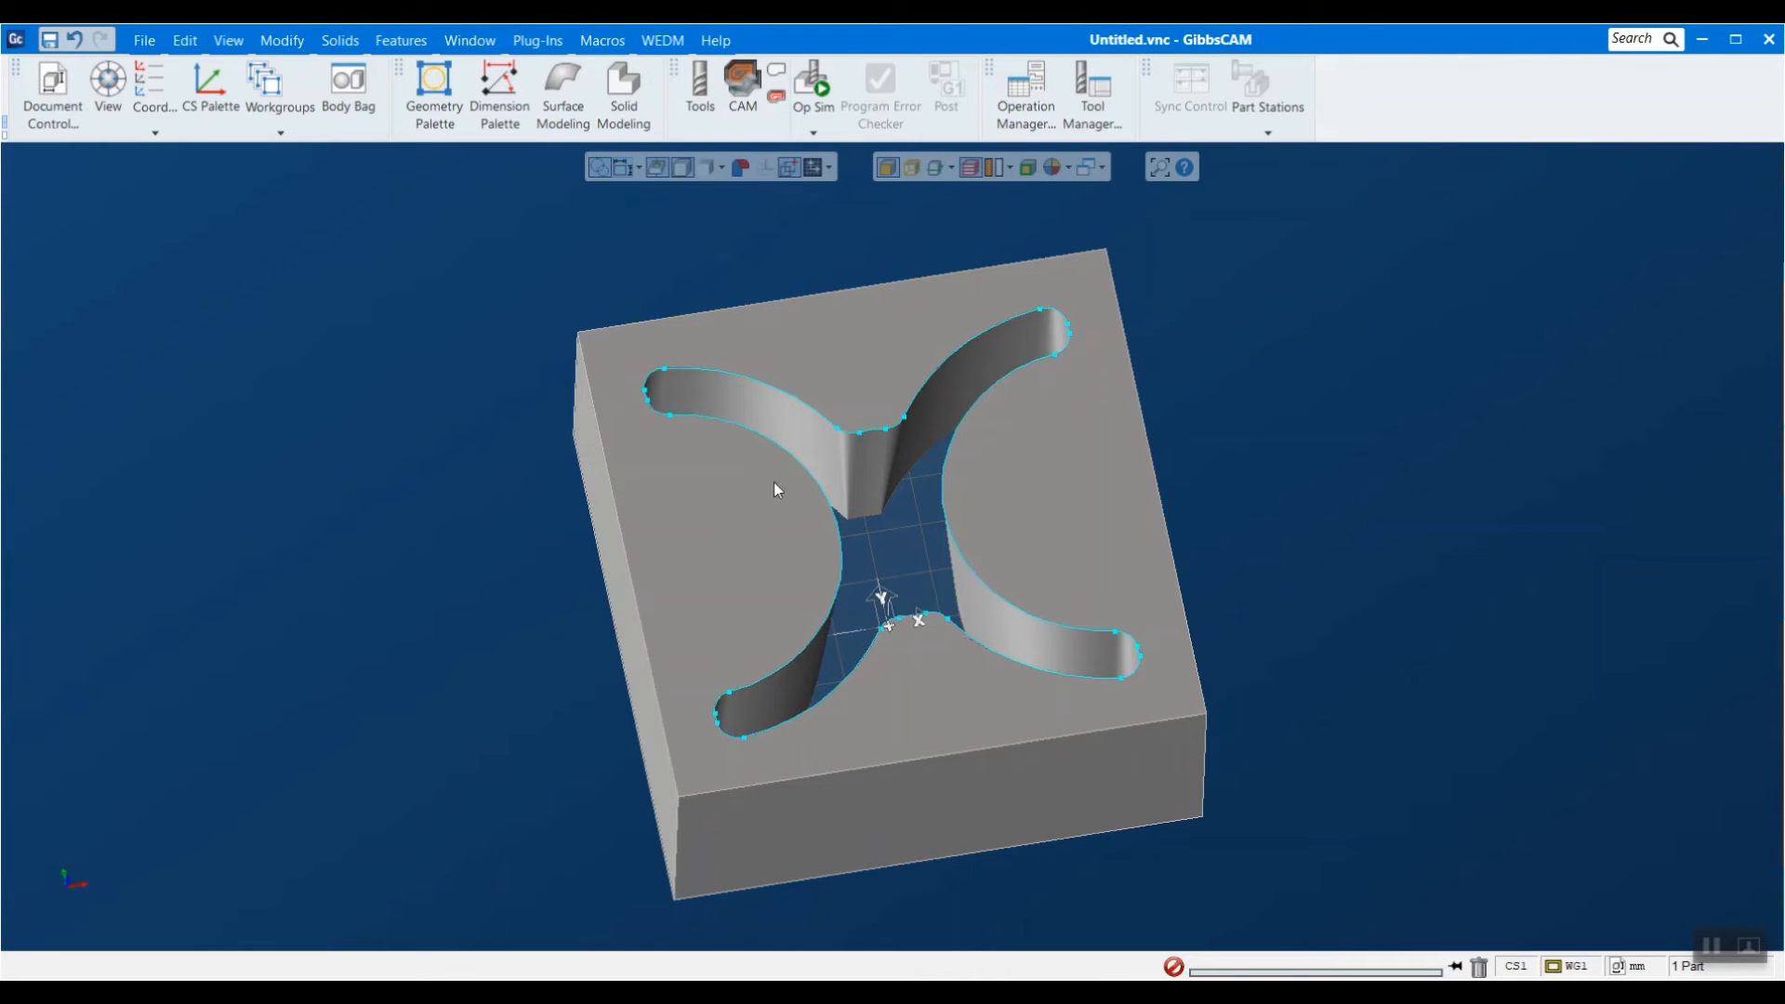
# Extract the edges of the block's bottom face with tolerance 0 and delete its outer square outline.
pyautogui.scroll(-2, 1043, 640)
pyautogui.moveTo(1043, 639); pyautogui.dragTo(1096, 134, button='middle')
pyautogui.moveTo(992, 483); pyautogui.dragTo(773, 103, button='middle')
pyautogui.click(719, 611)
pyautogui.rightClick(720, 611)
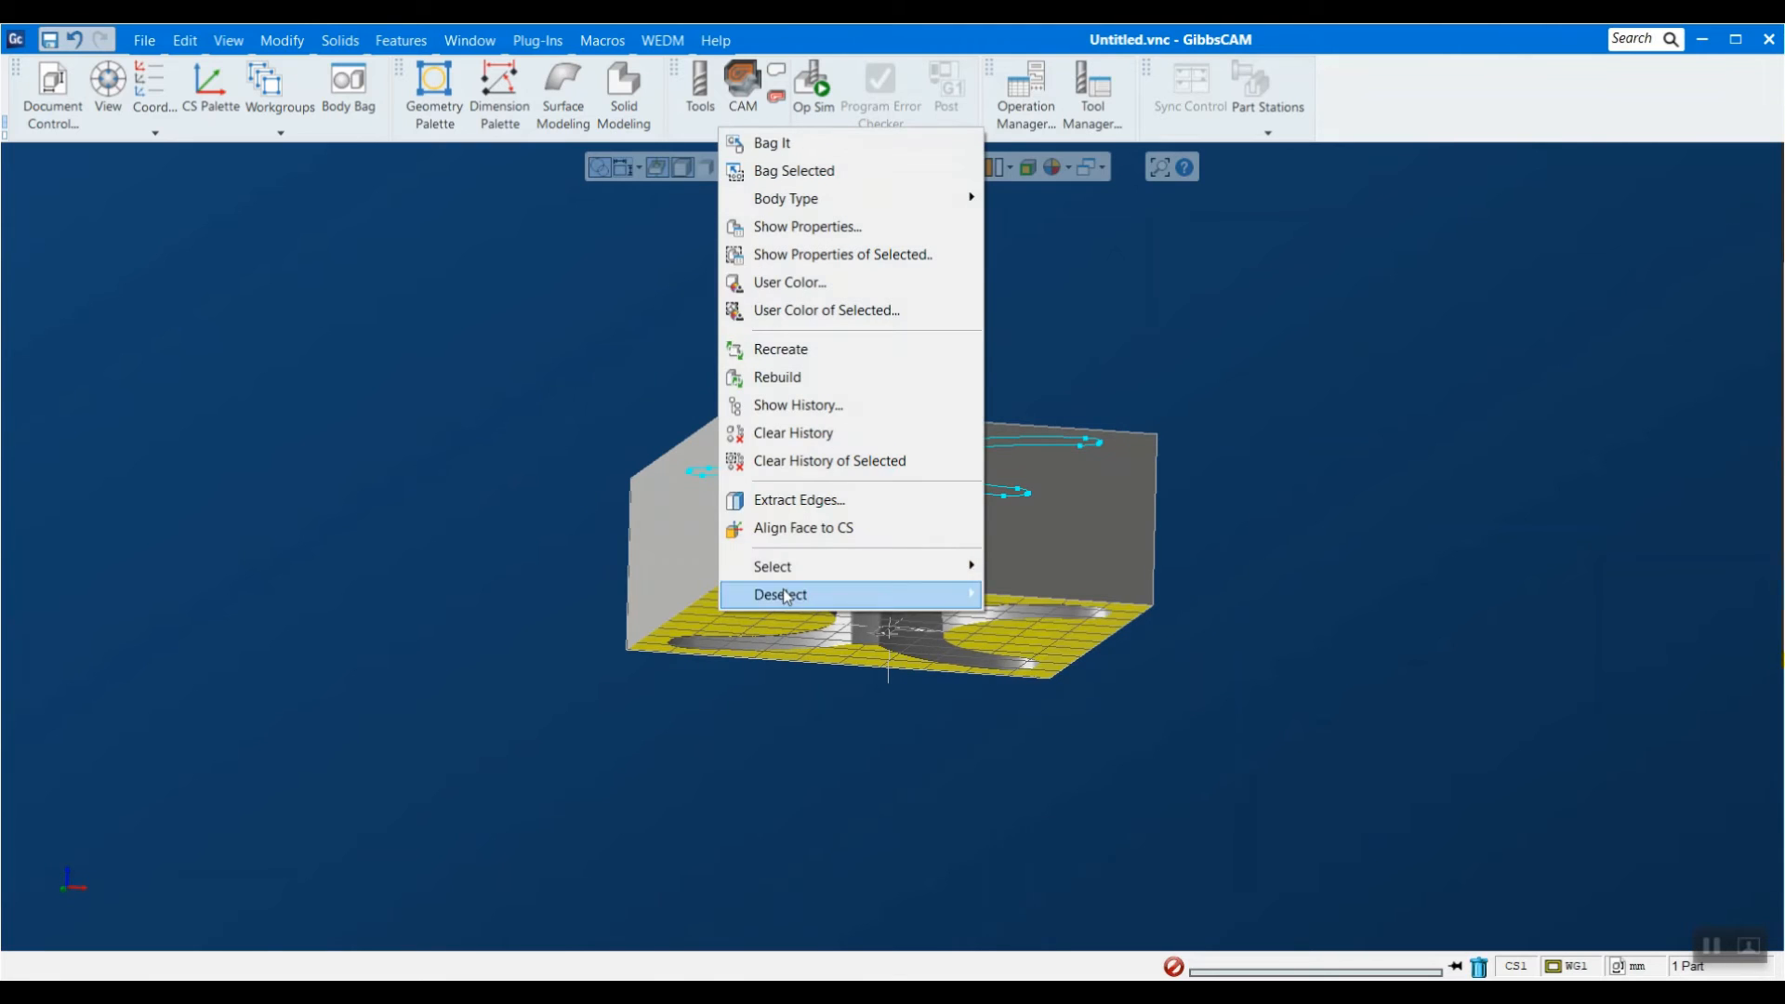
pyautogui.click(793, 501)
pyautogui.click(528, 474)
pyautogui.click(545, 445)
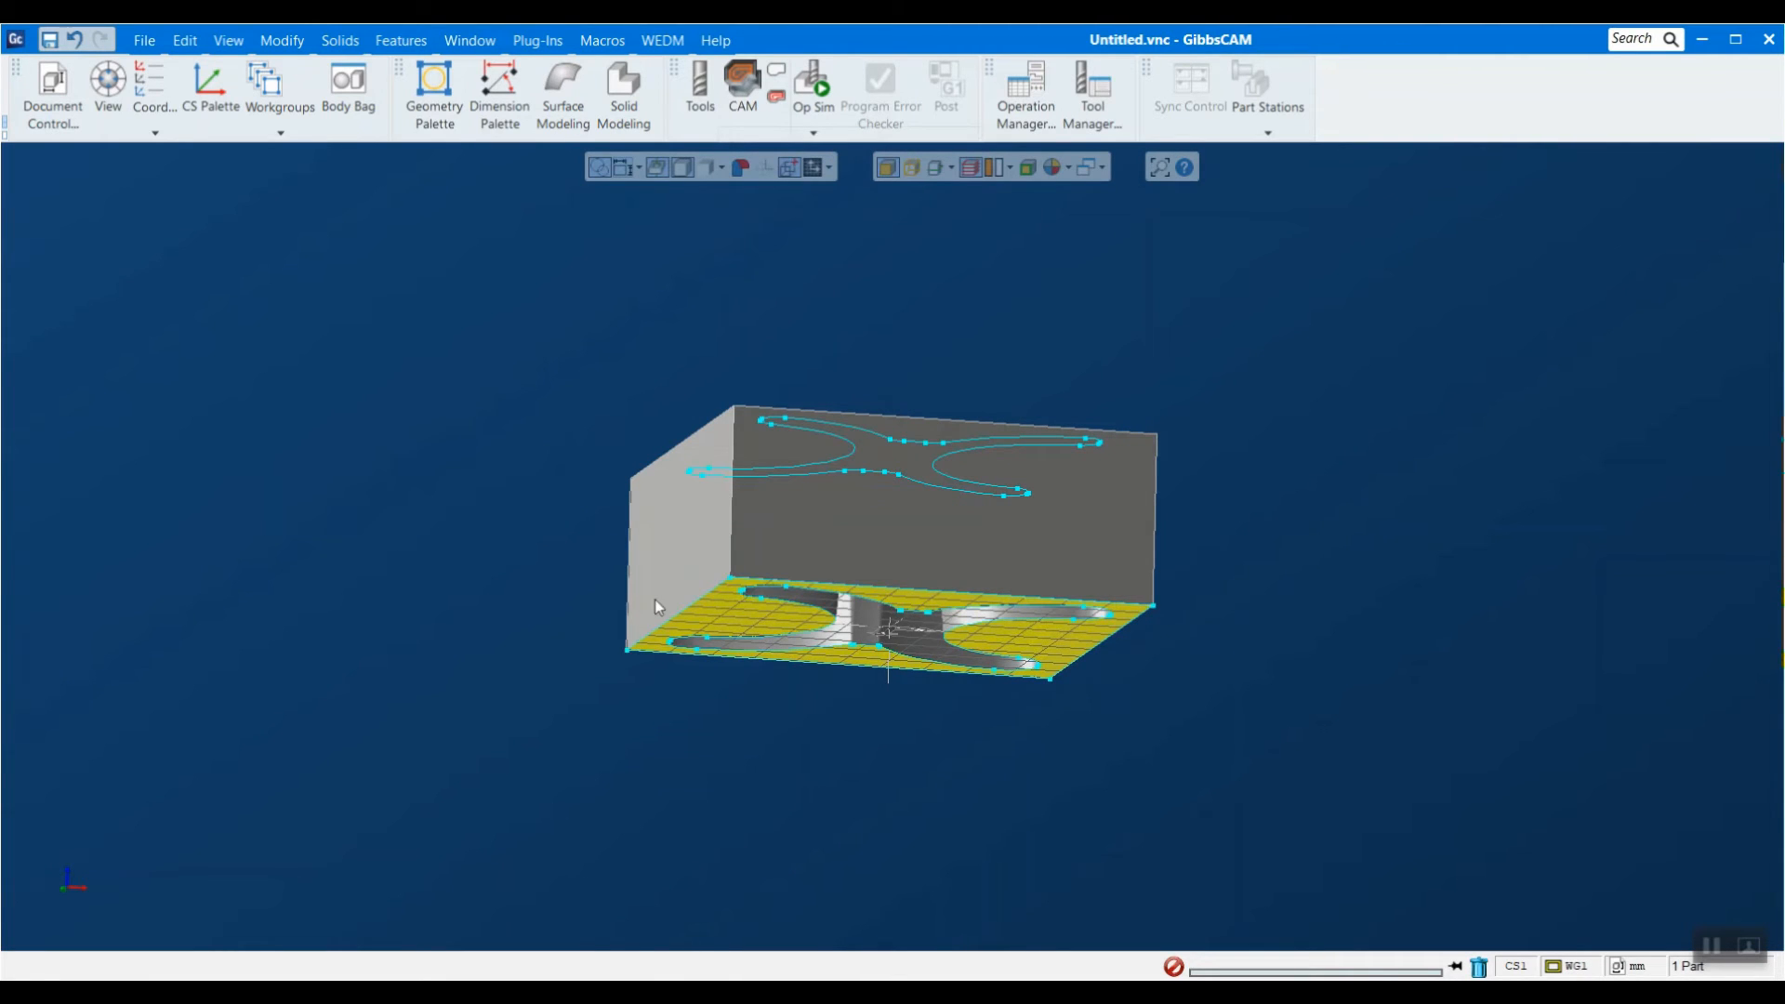
pyautogui.doubleClick(705, 592)
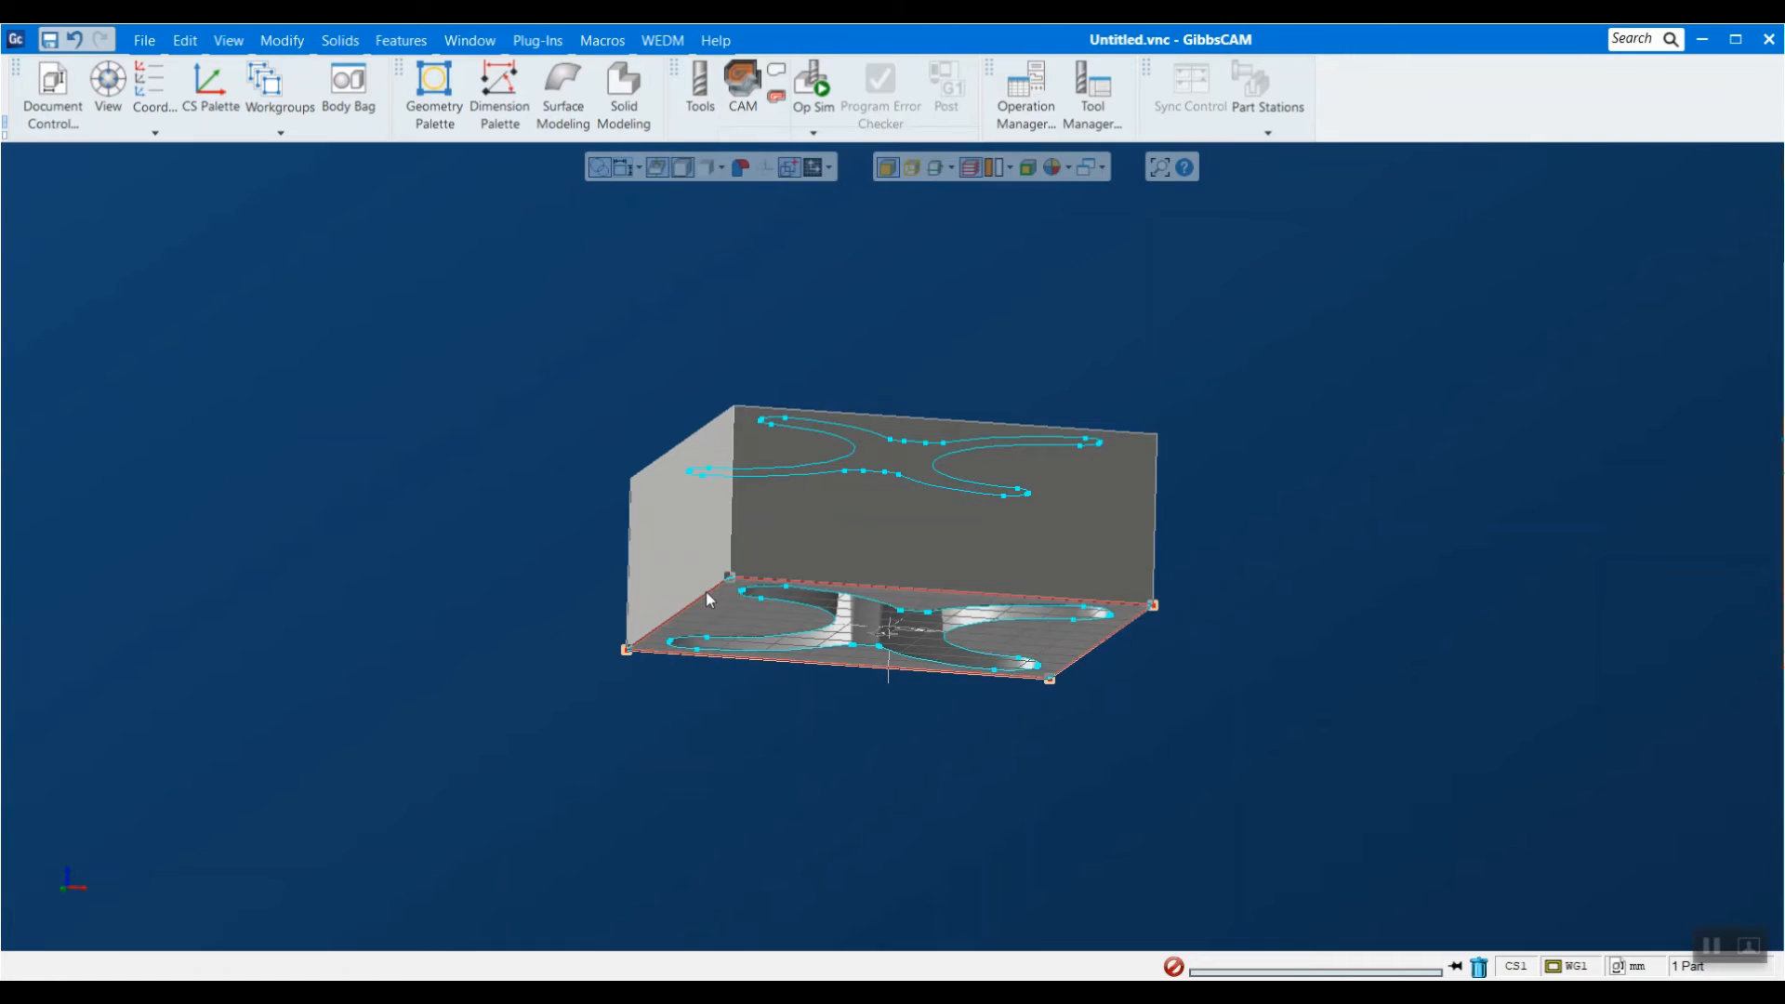
pyautogui.press('Delete')
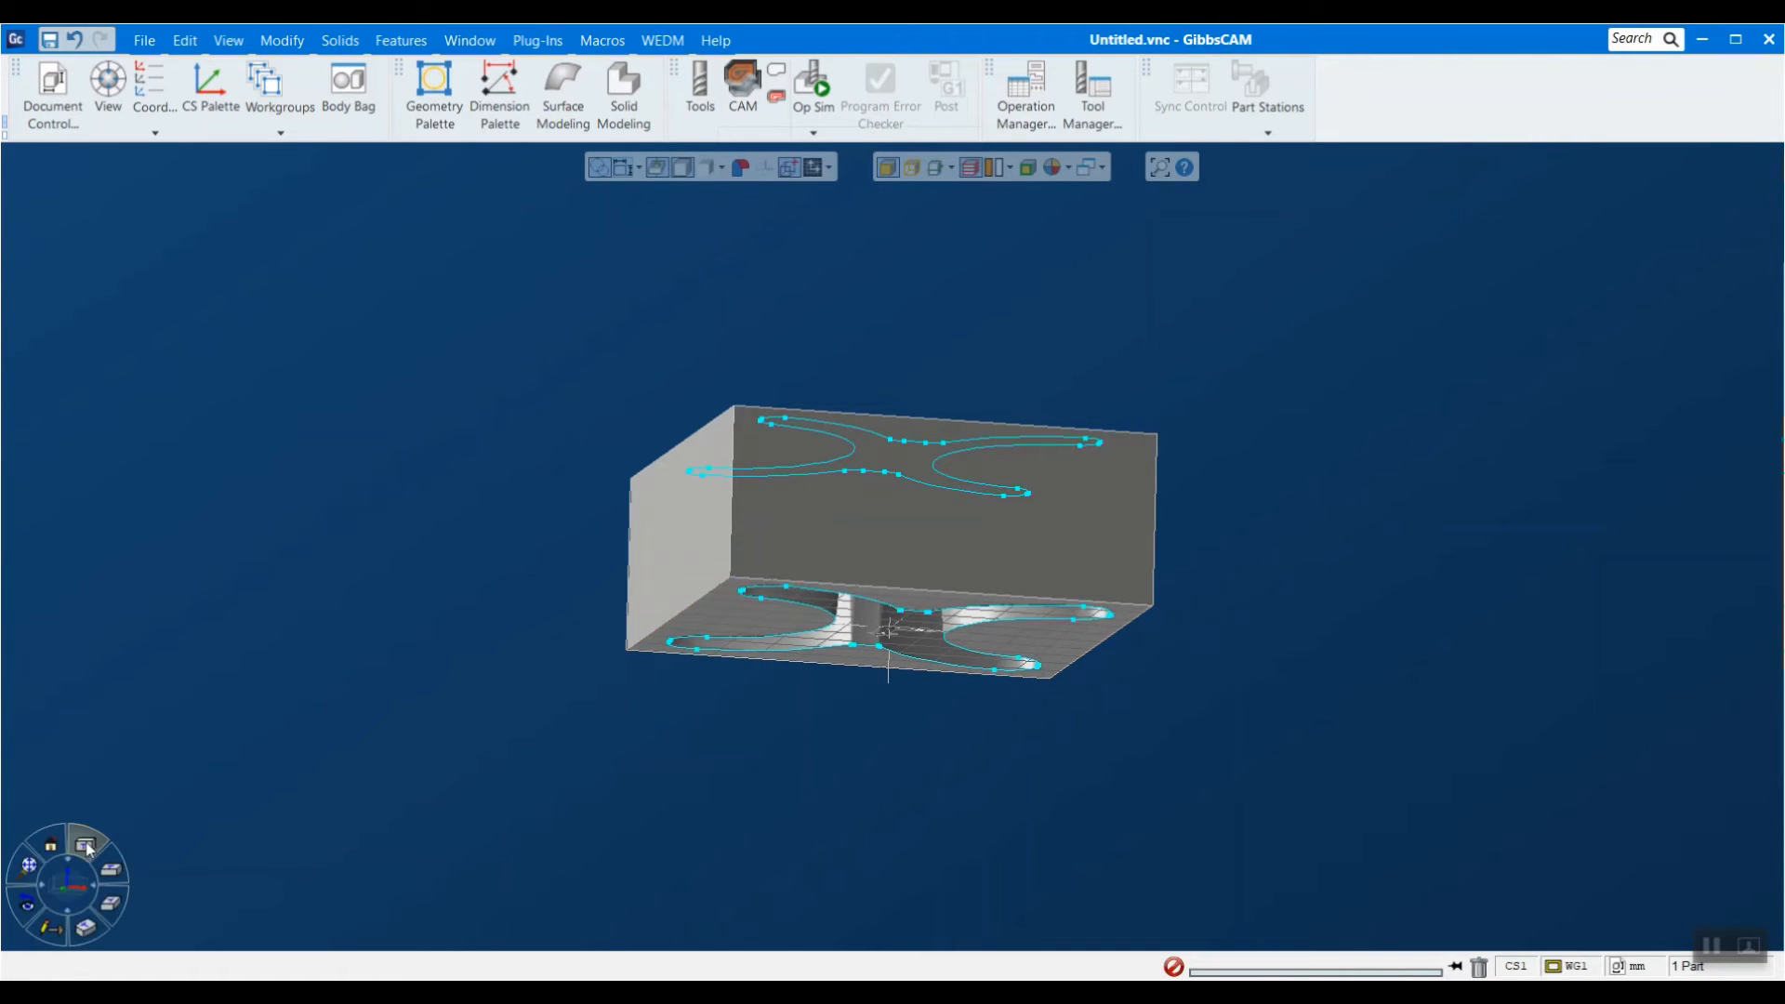
# View the extracted upper and lower cross-shaped profiles together from above the block.
pyautogui.click(87, 843)
pyautogui.moveTo(1170, 823); pyautogui.dragTo(1223, 426, button='middle')
pyautogui.scroll(-1, 1223, 425)
pyautogui.moveTo(575, 844); pyautogui.dragTo(1181, 239)
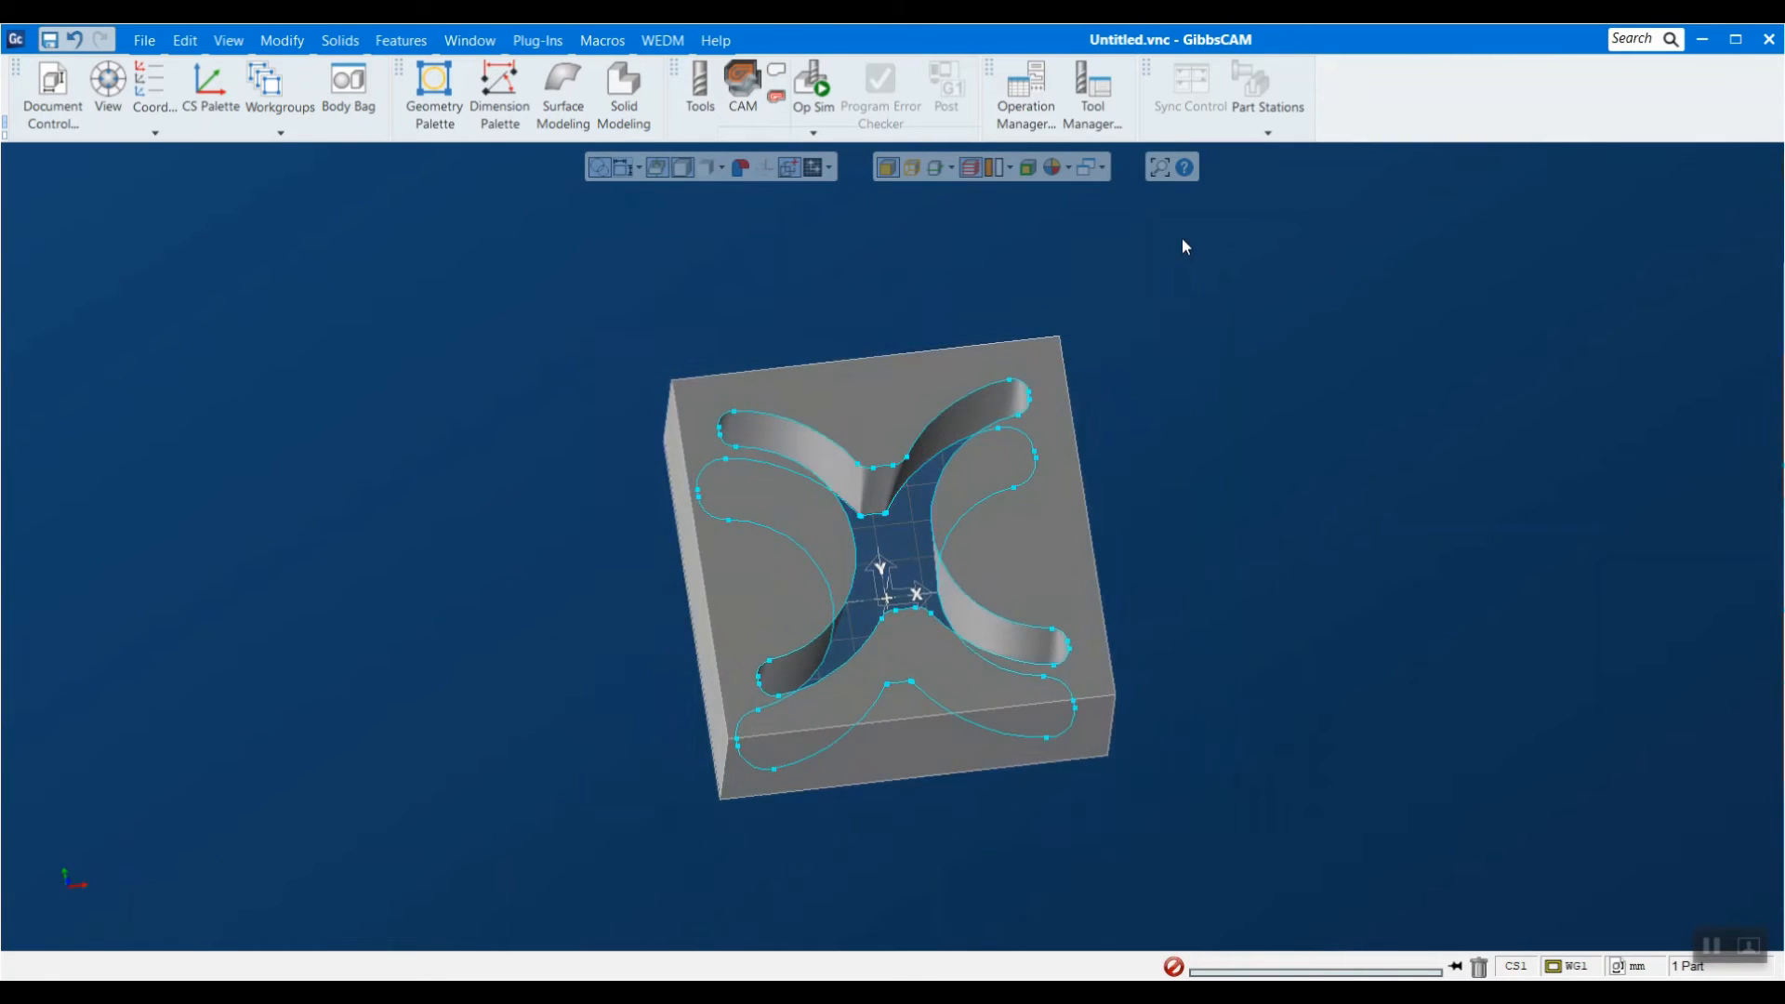
# Place a start point at X 0, Y 11, Z 25.4 inside the cross-shaped opening, just below its upper notch.
pyautogui.moveTo(1230, 605); pyautogui.dragTo(1239, 348, button='middle')
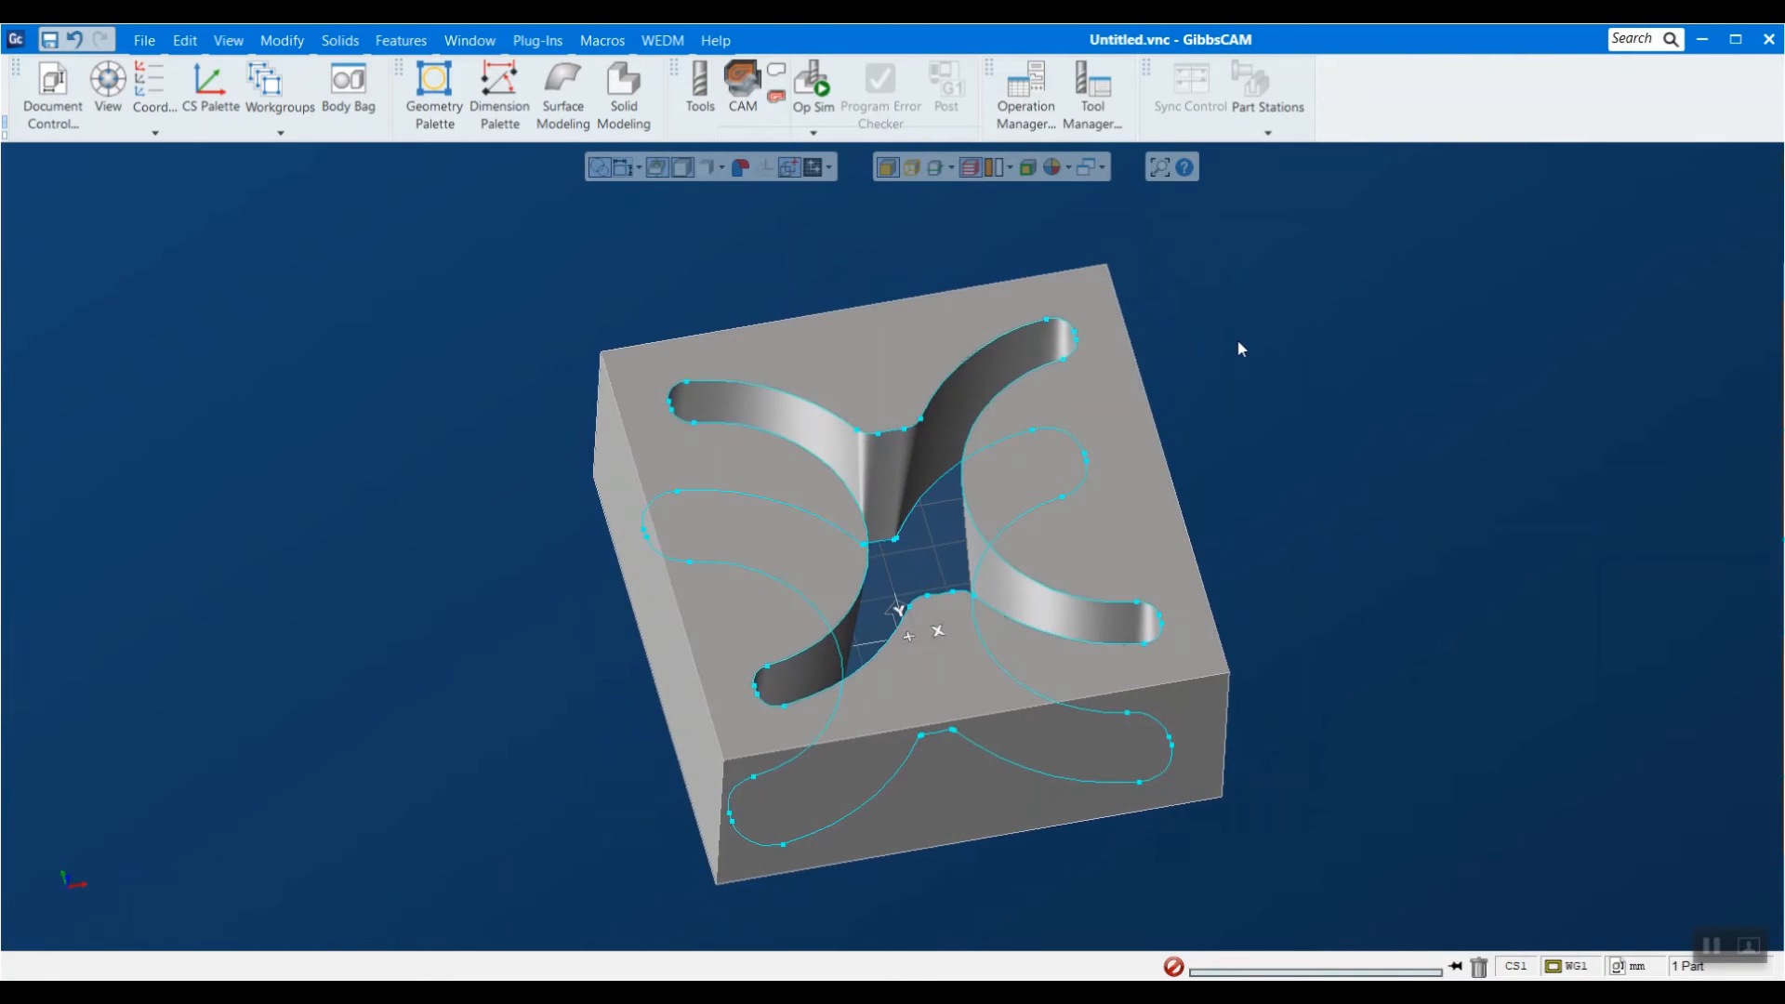
pyautogui.moveTo(110, 874)
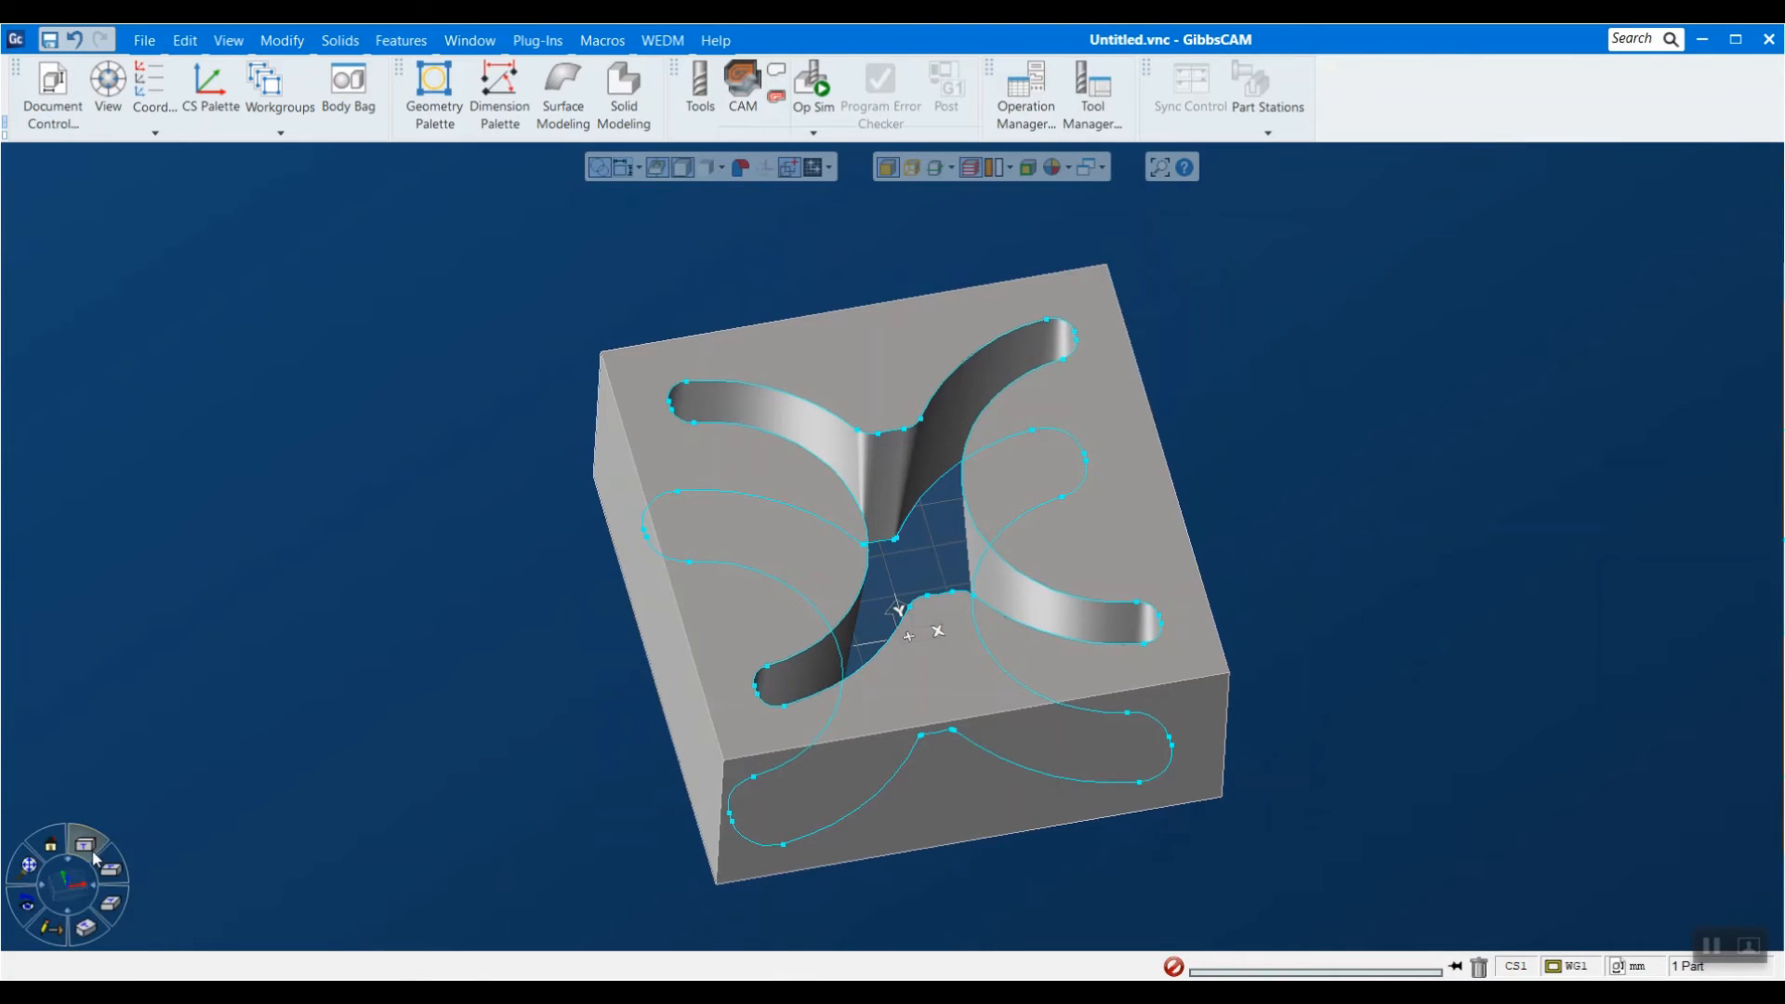
pyautogui.click(90, 845)
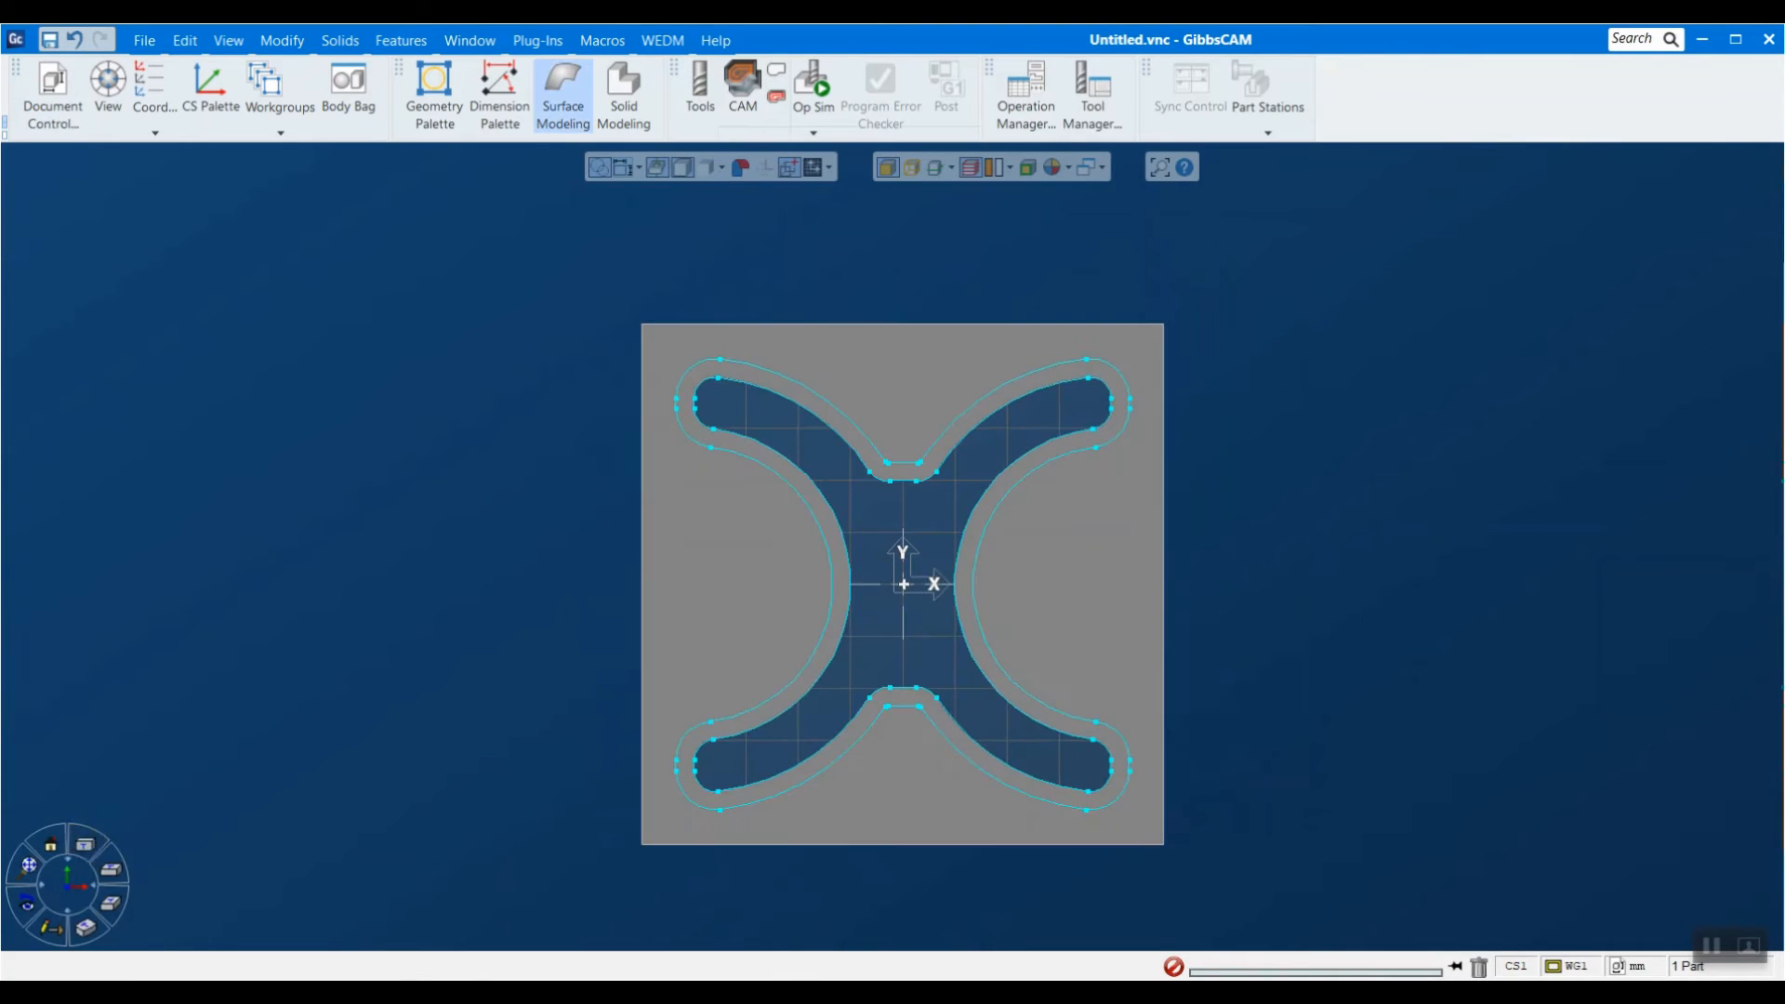
pyautogui.click(419, 104)
pyautogui.click(1338, 228)
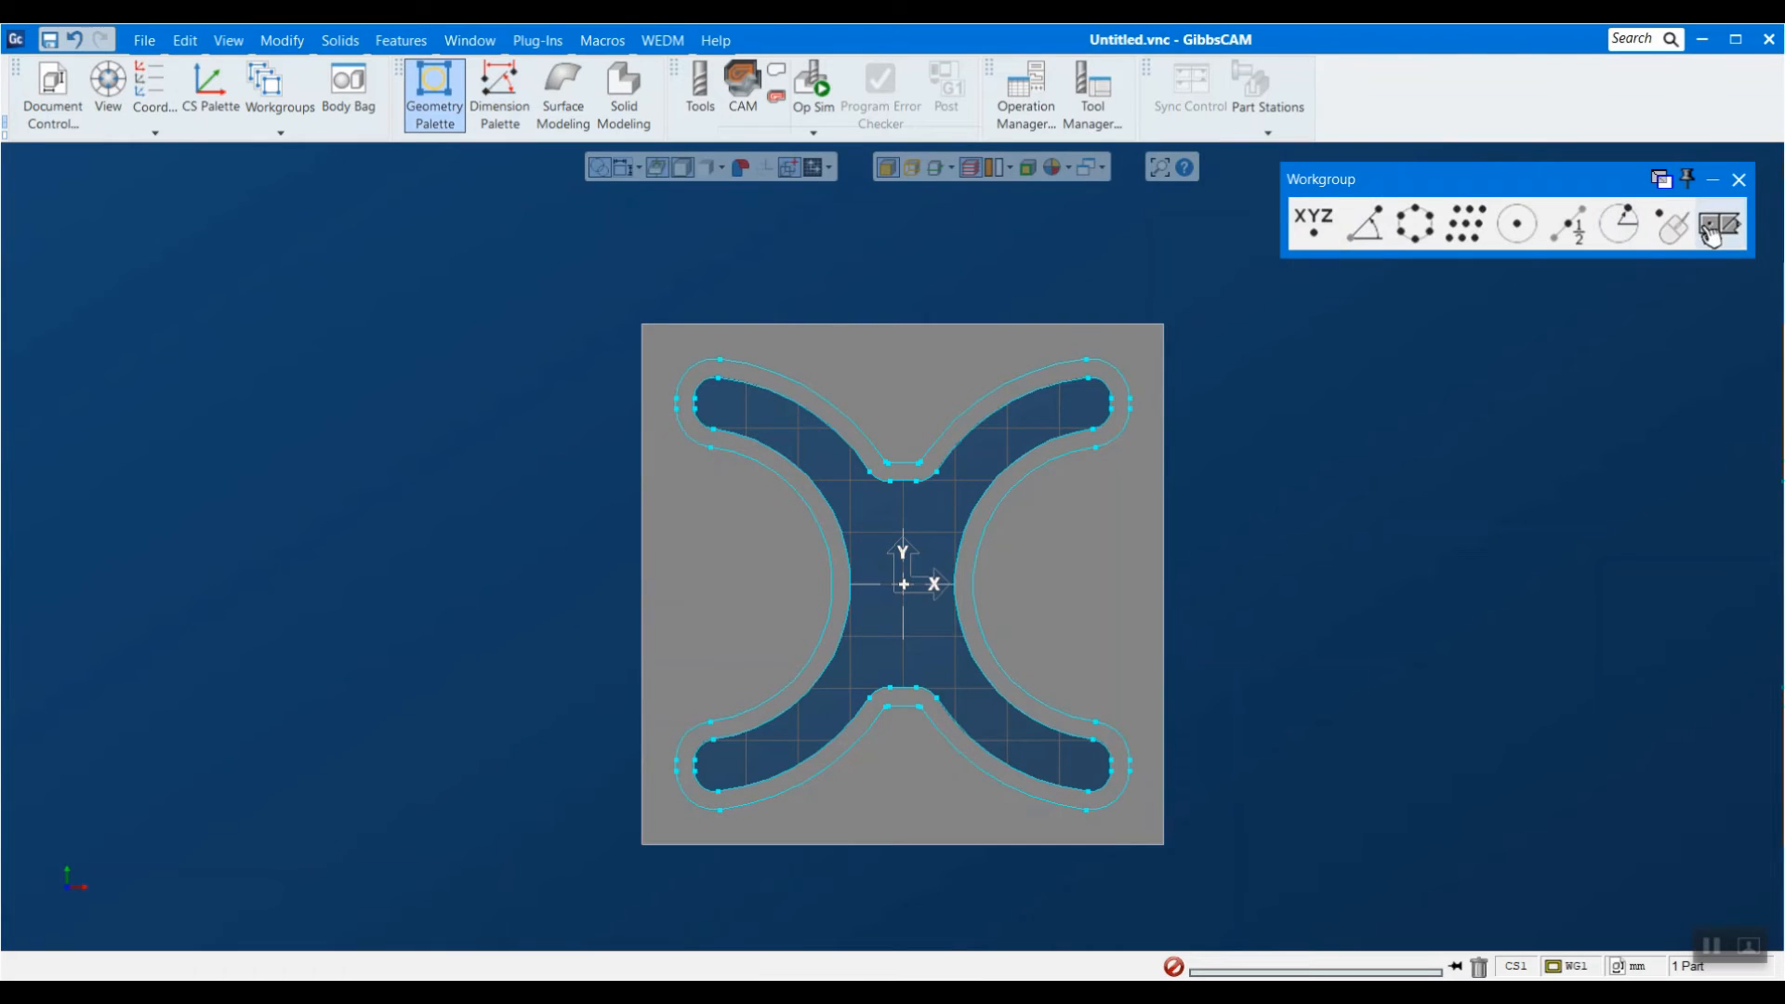
pyautogui.click(1603, 238)
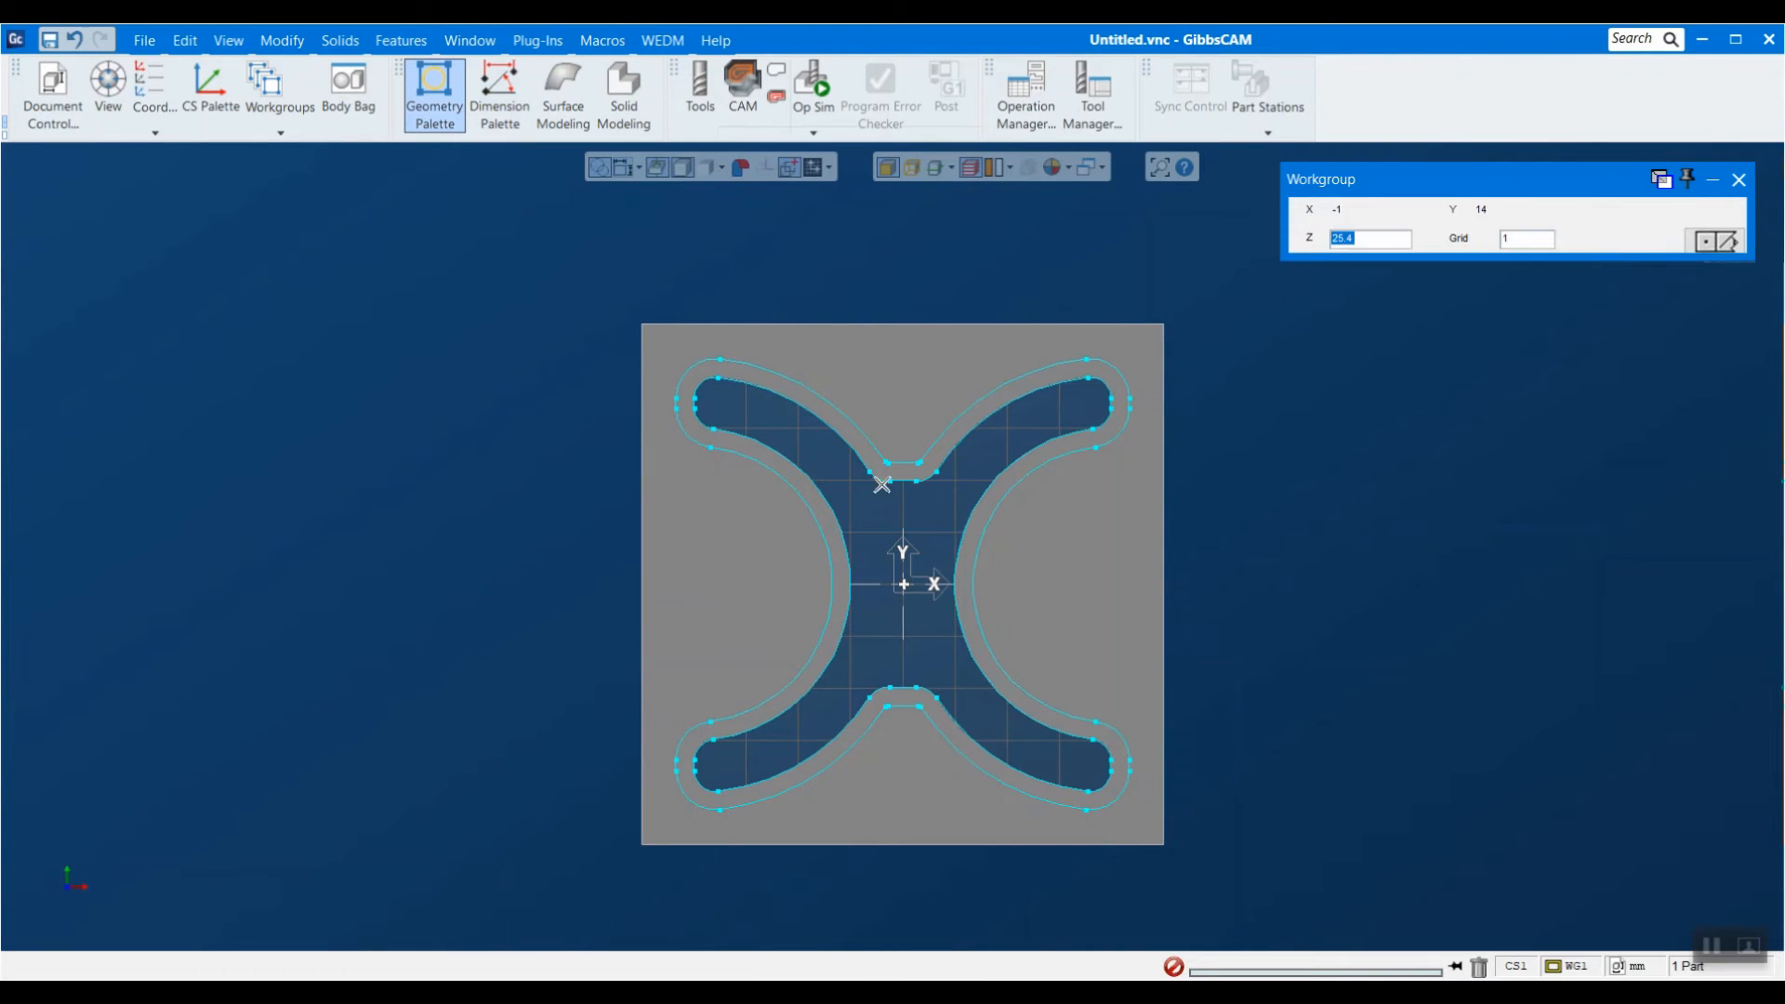
pyautogui.click(902, 495)
pyautogui.click(1738, 180)
pyautogui.moveTo(1326, 617); pyautogui.dragTo(1376, 154, button='middle')
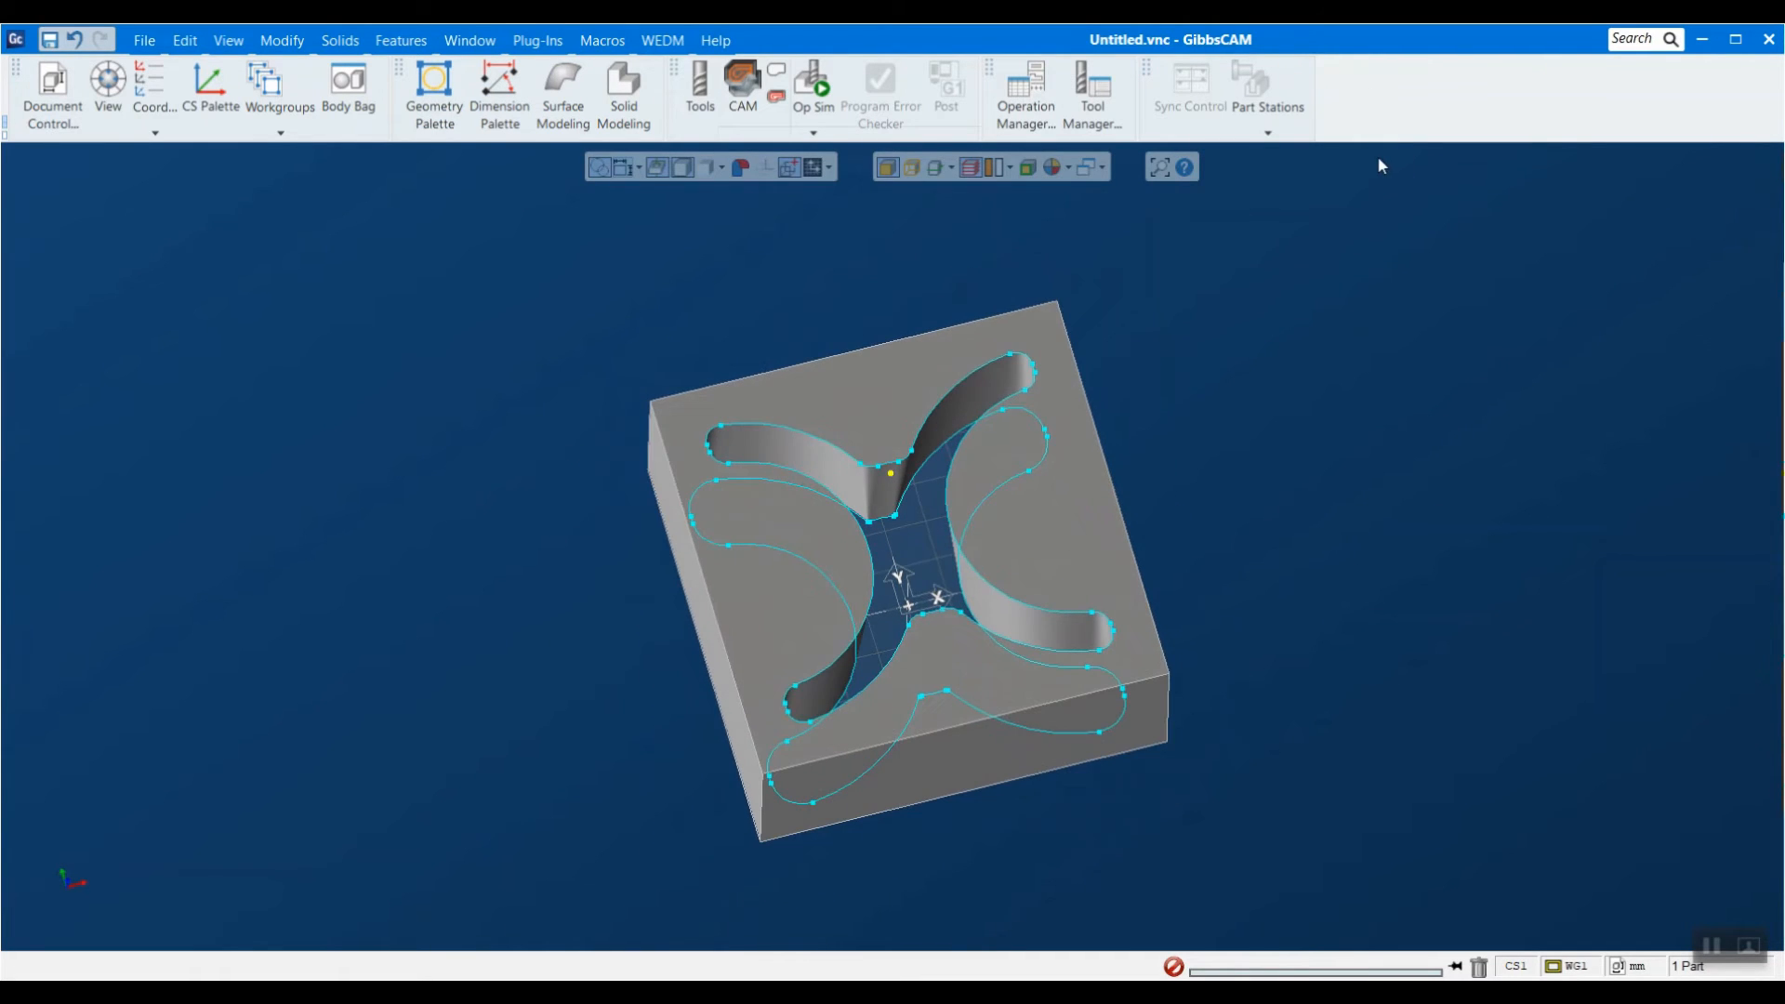
# Bring the geometry into GibbsCAM Wire EDM, view both profiles in 3D and check the wire strategy and machine configuration settings.
pyautogui.click(662, 40)
pyautogui.click(752, 136)
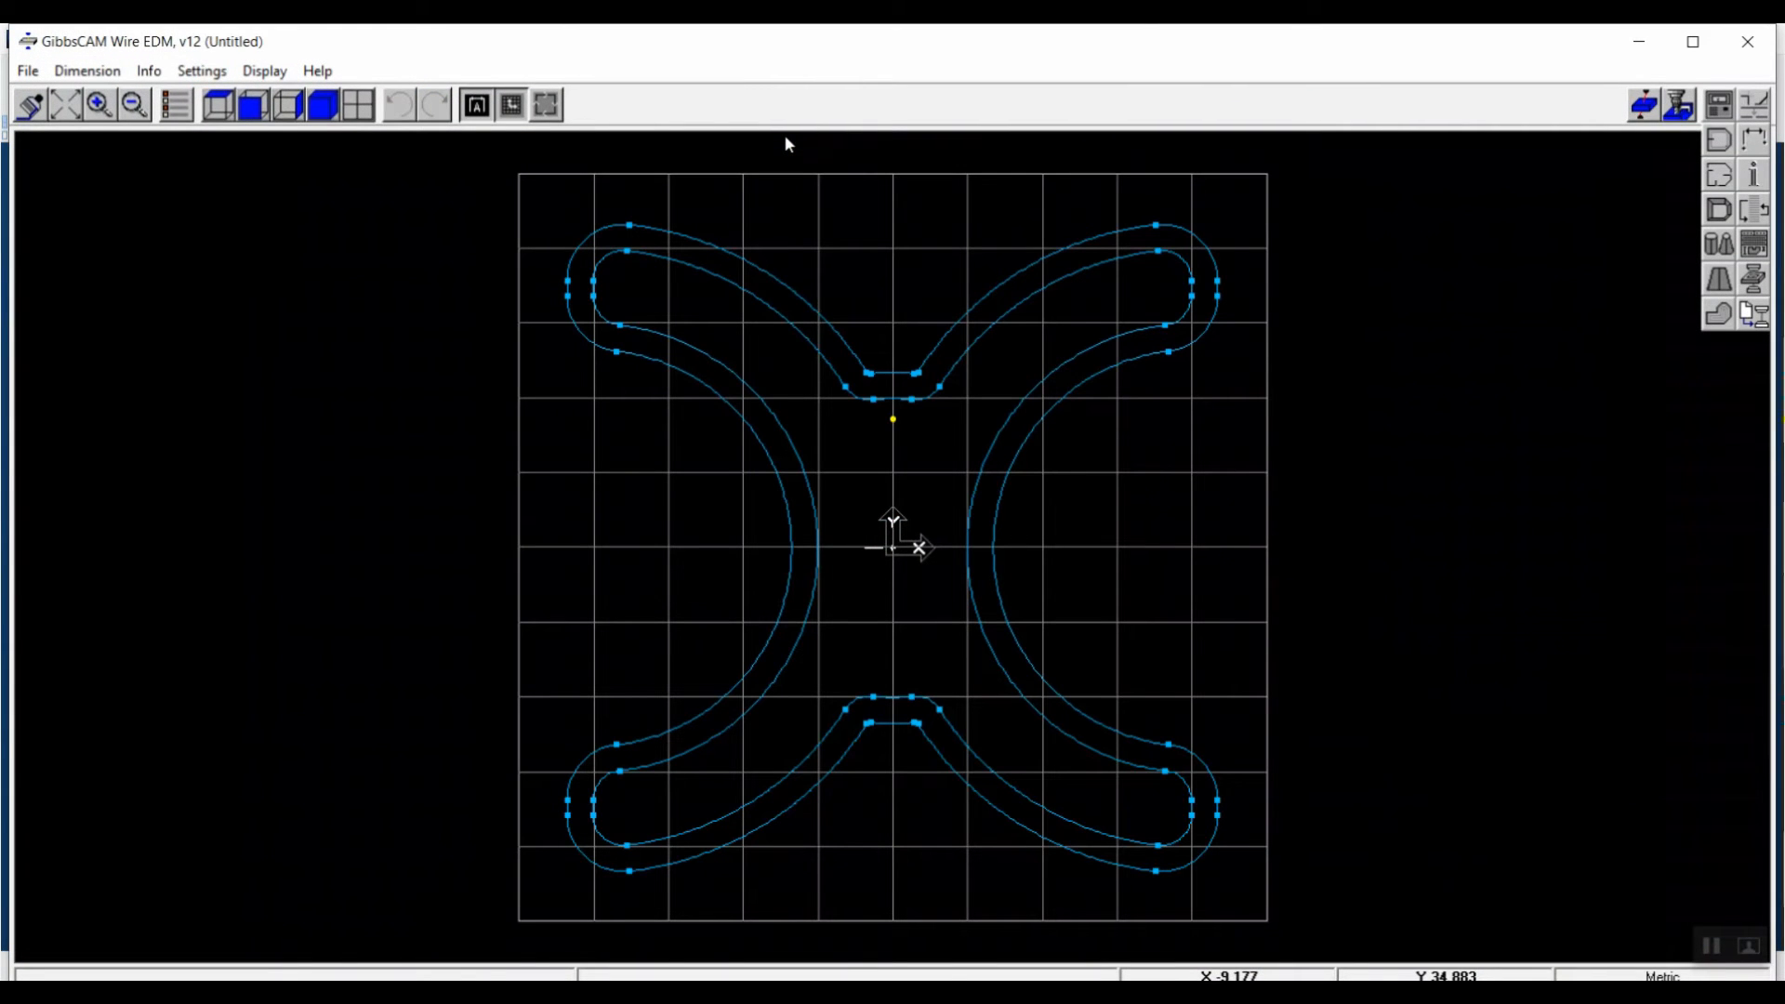
pyautogui.moveTo(1016, 624); pyautogui.dragTo(952, 756, button='middle')
pyautogui.moveTo(470, 797); pyautogui.dragTo(1291, 154)
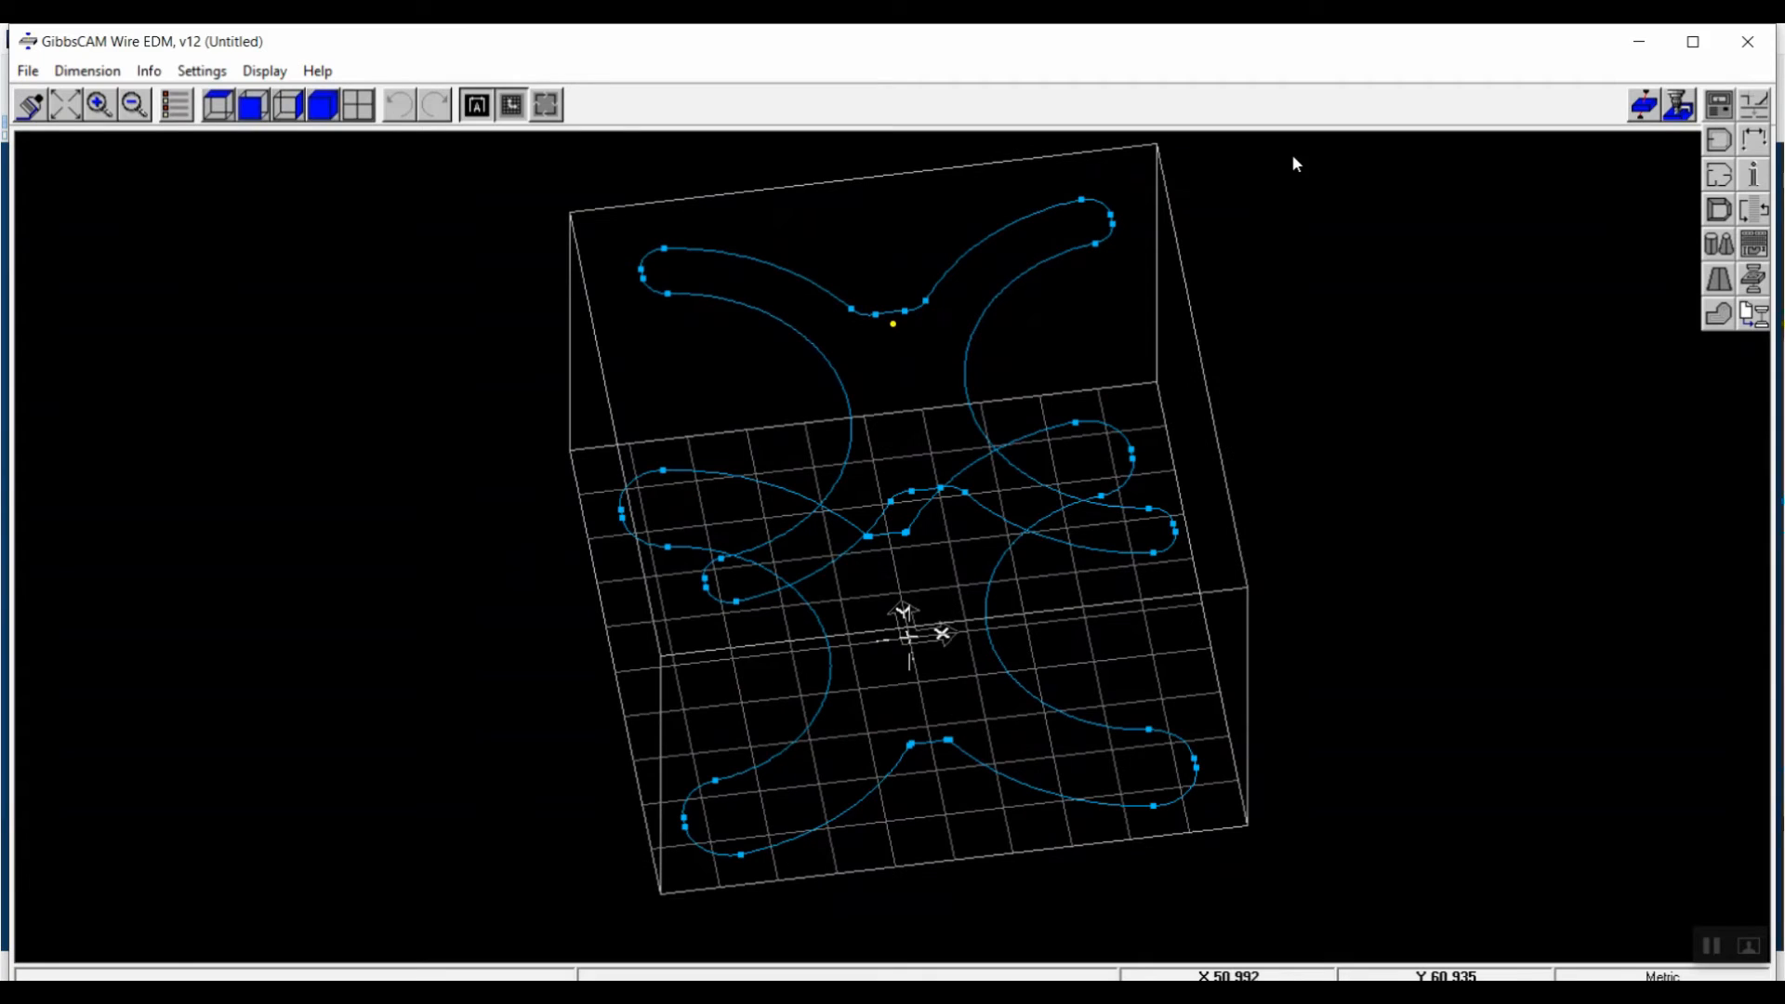
pyautogui.click(1722, 104)
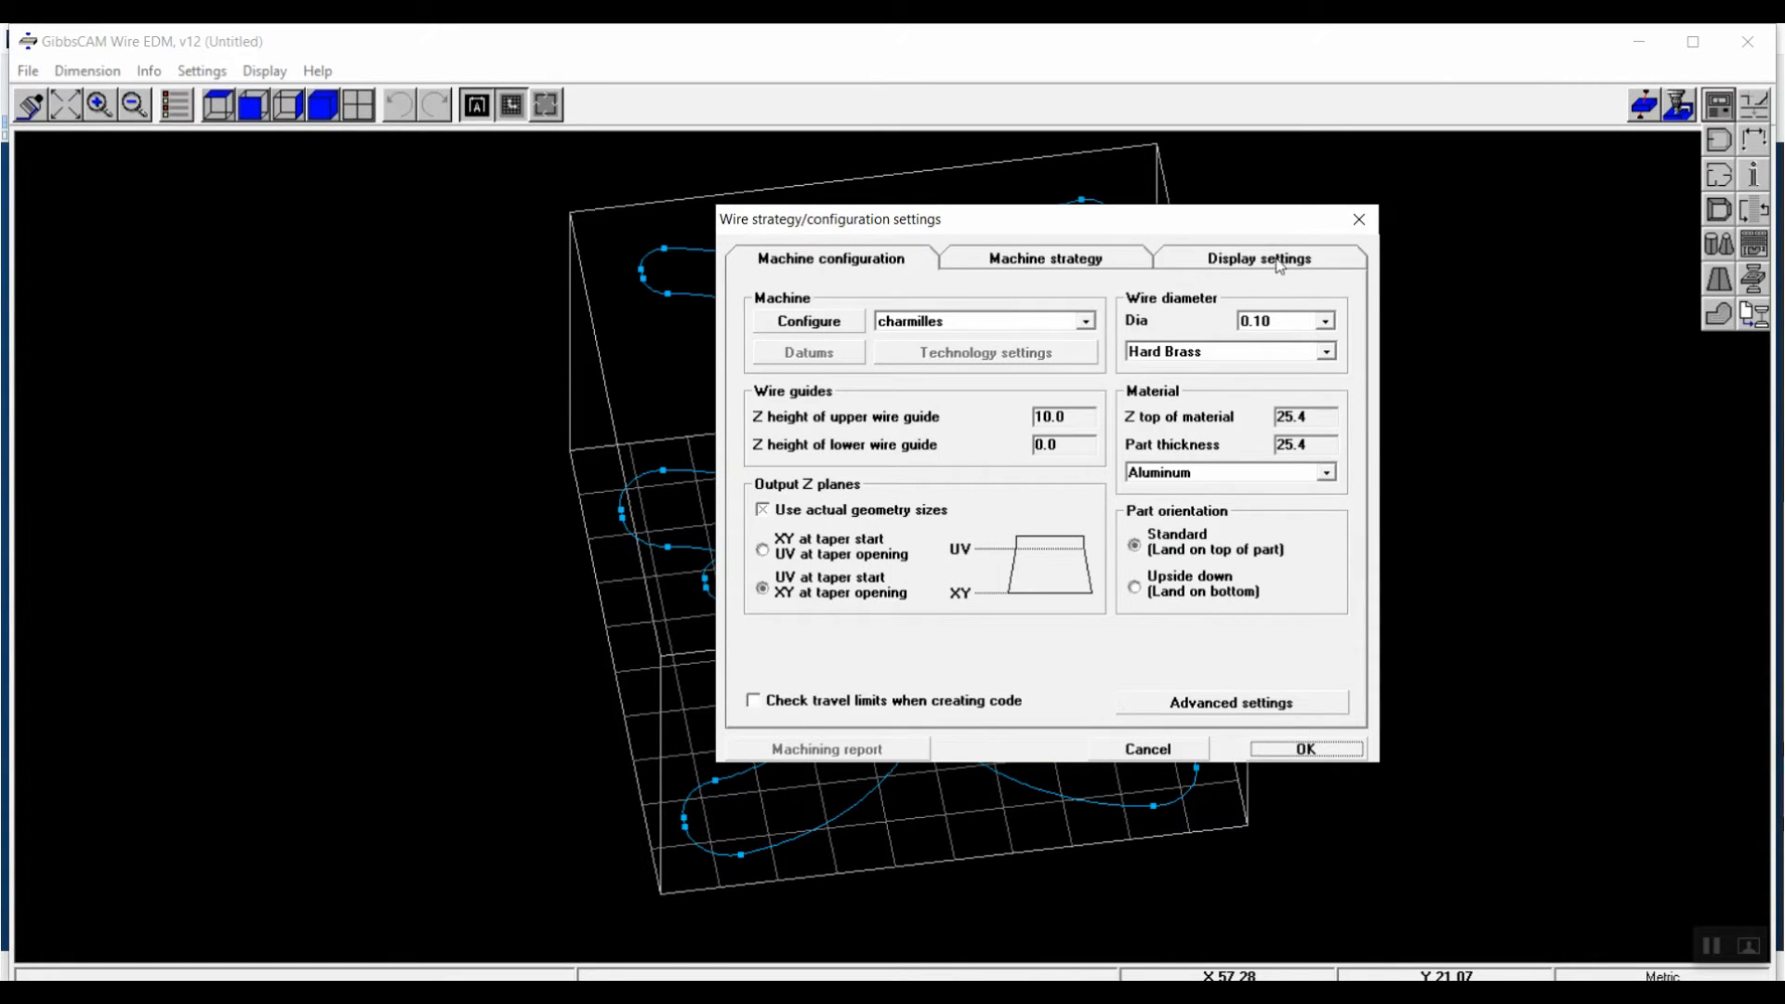
pyautogui.click(1359, 219)
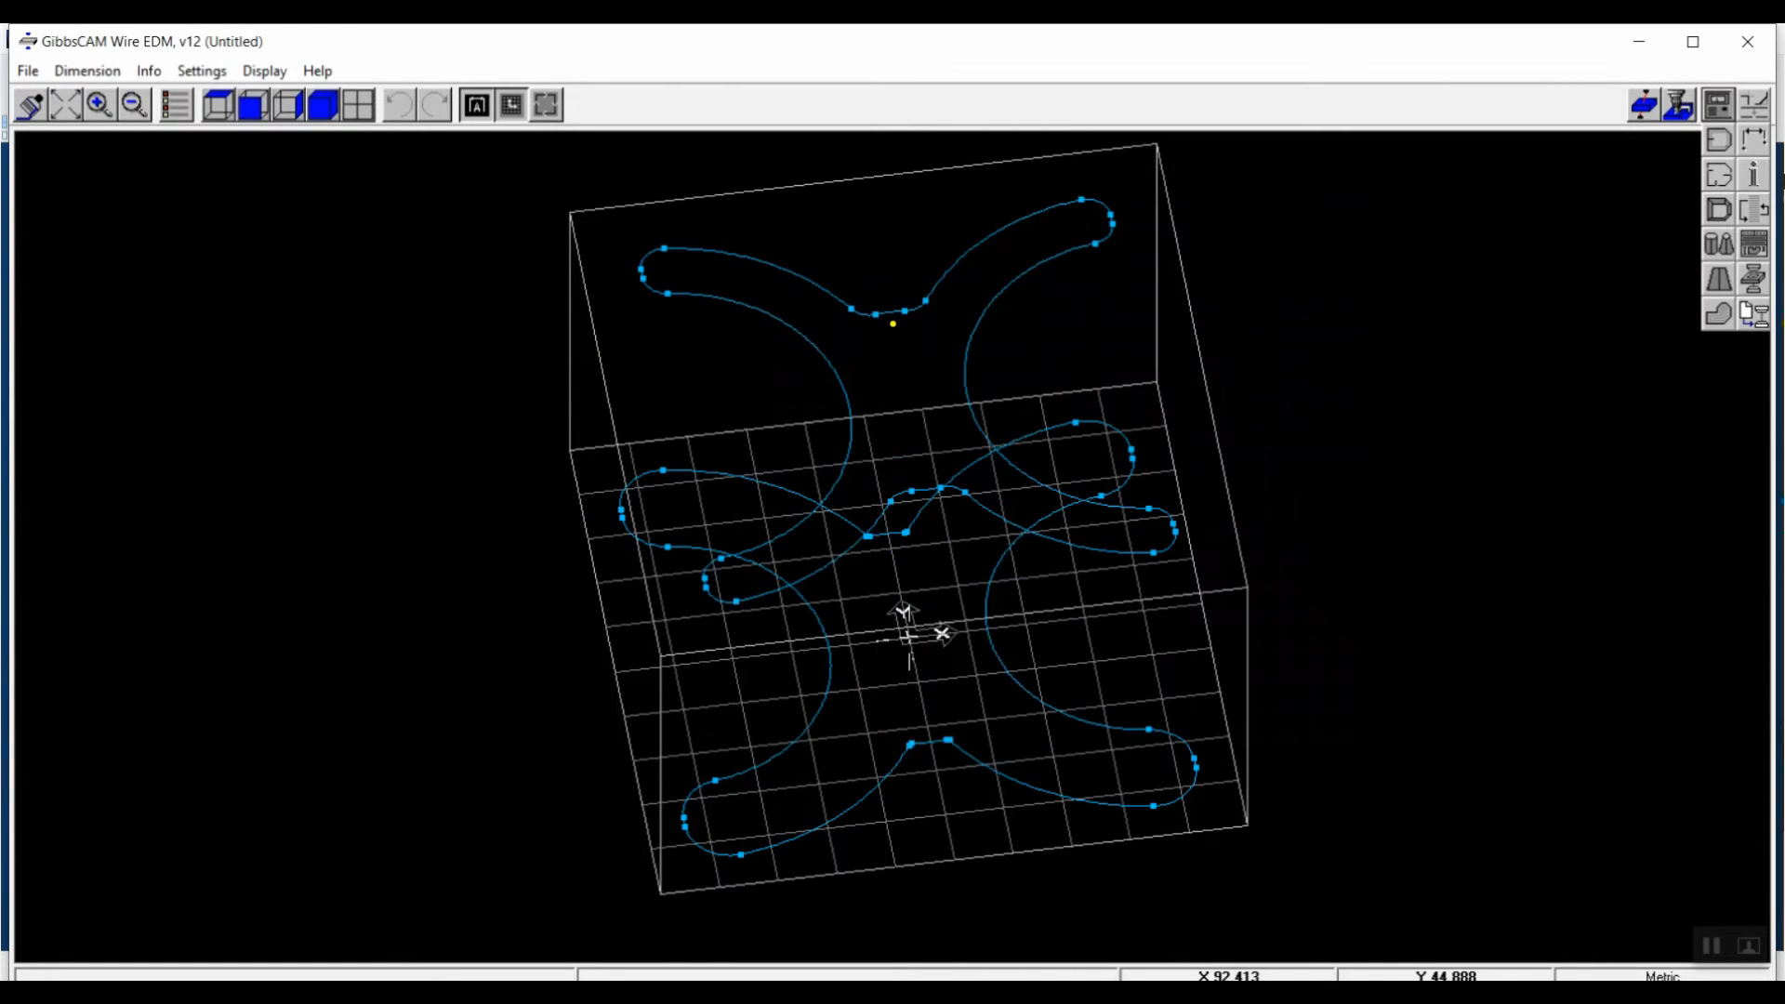
# Set up a full 4 axis wire part from the upper cross-shaped profile and assign the matching lower profile.
pyautogui.click(1724, 145)
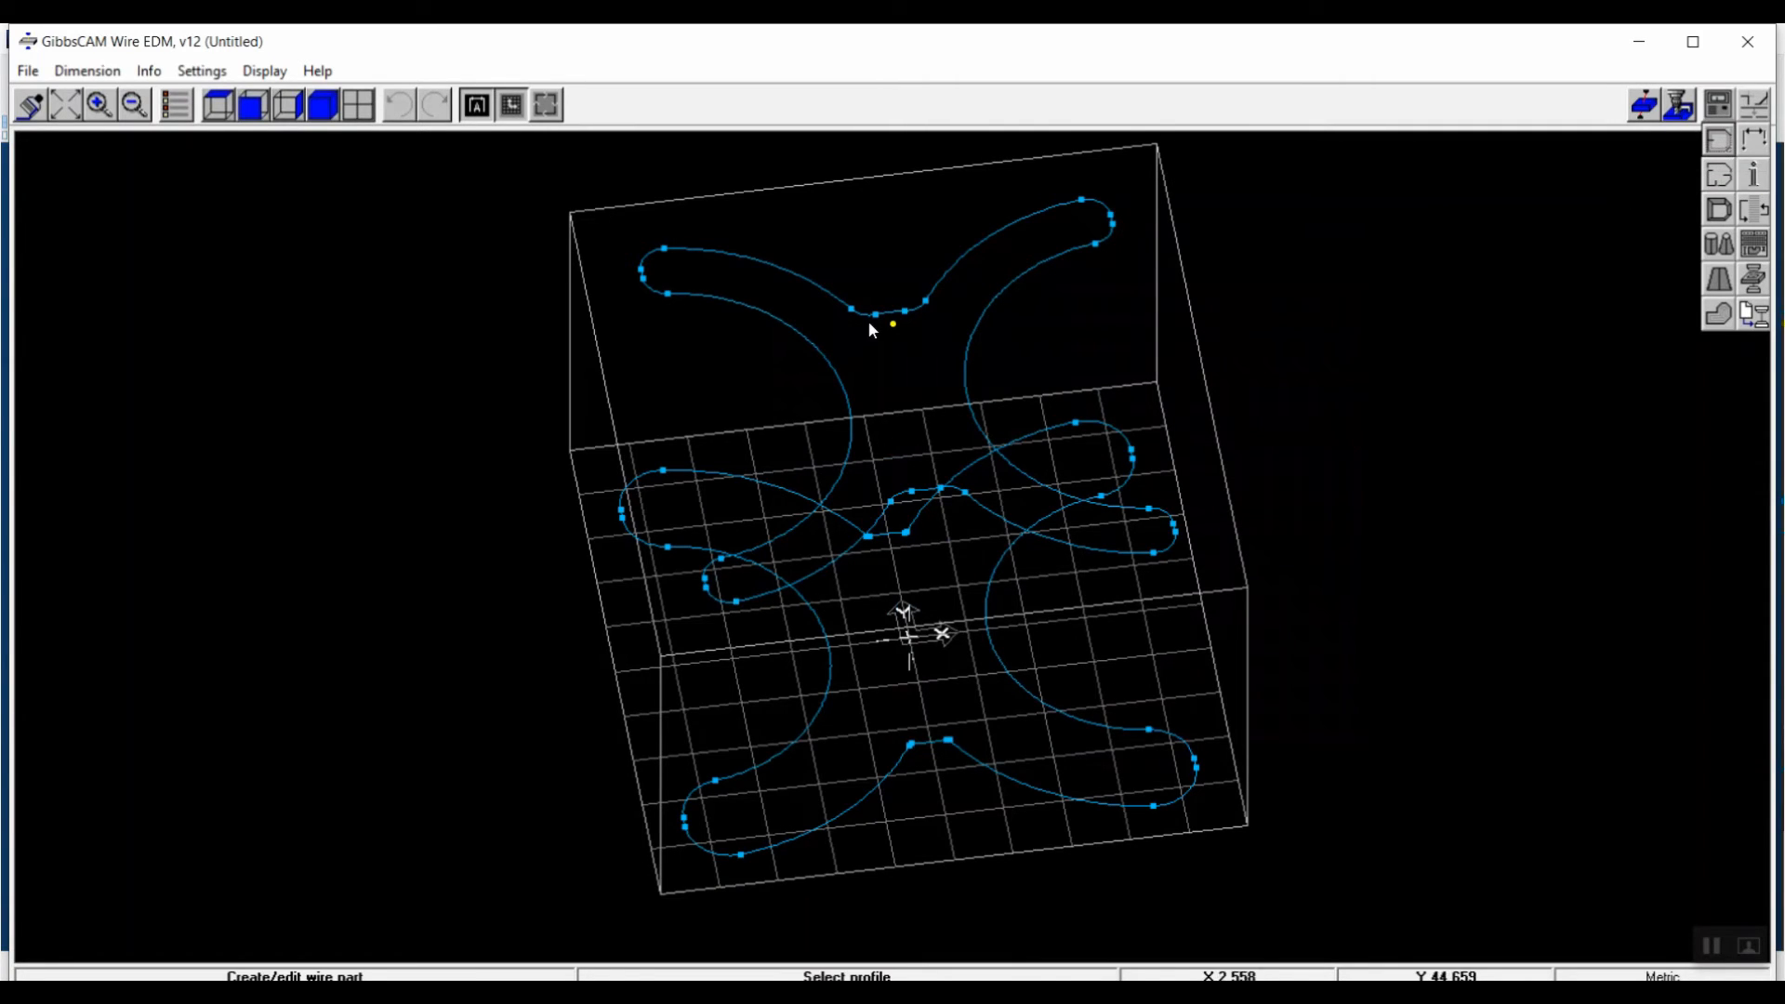
pyautogui.click(891, 320)
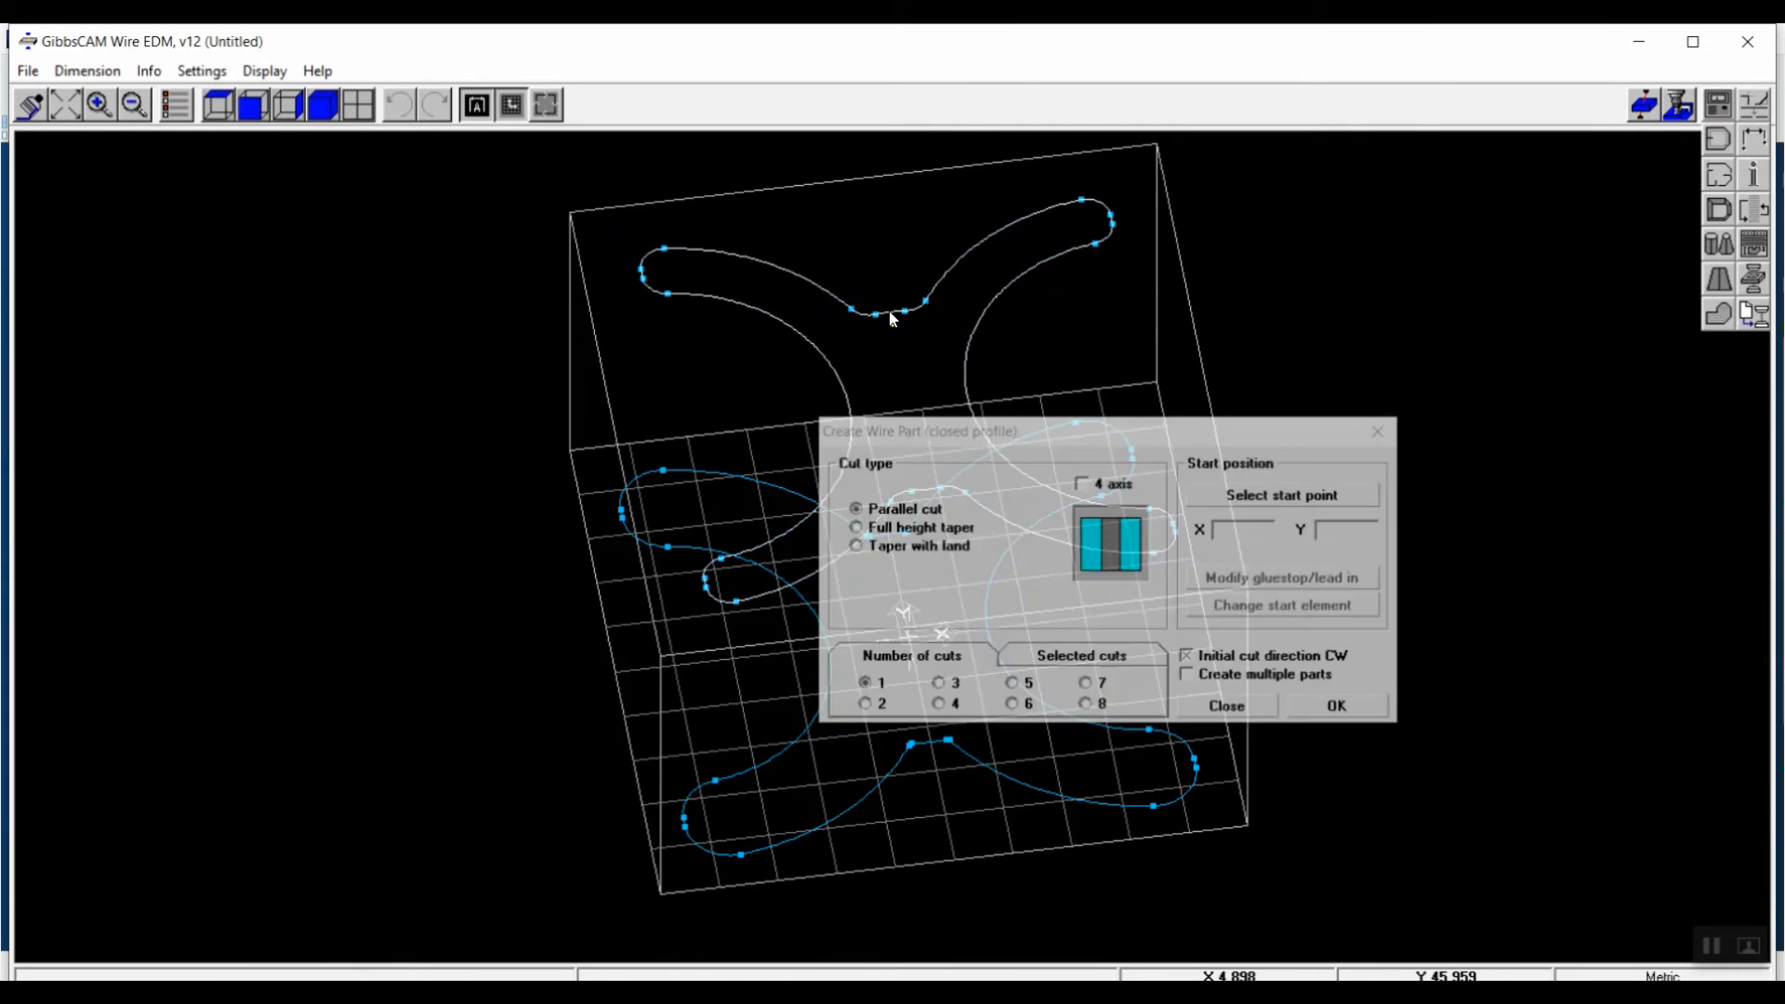
pyautogui.moveTo(1030, 425); pyautogui.dragTo(245, 192)
pyautogui.click(297, 251)
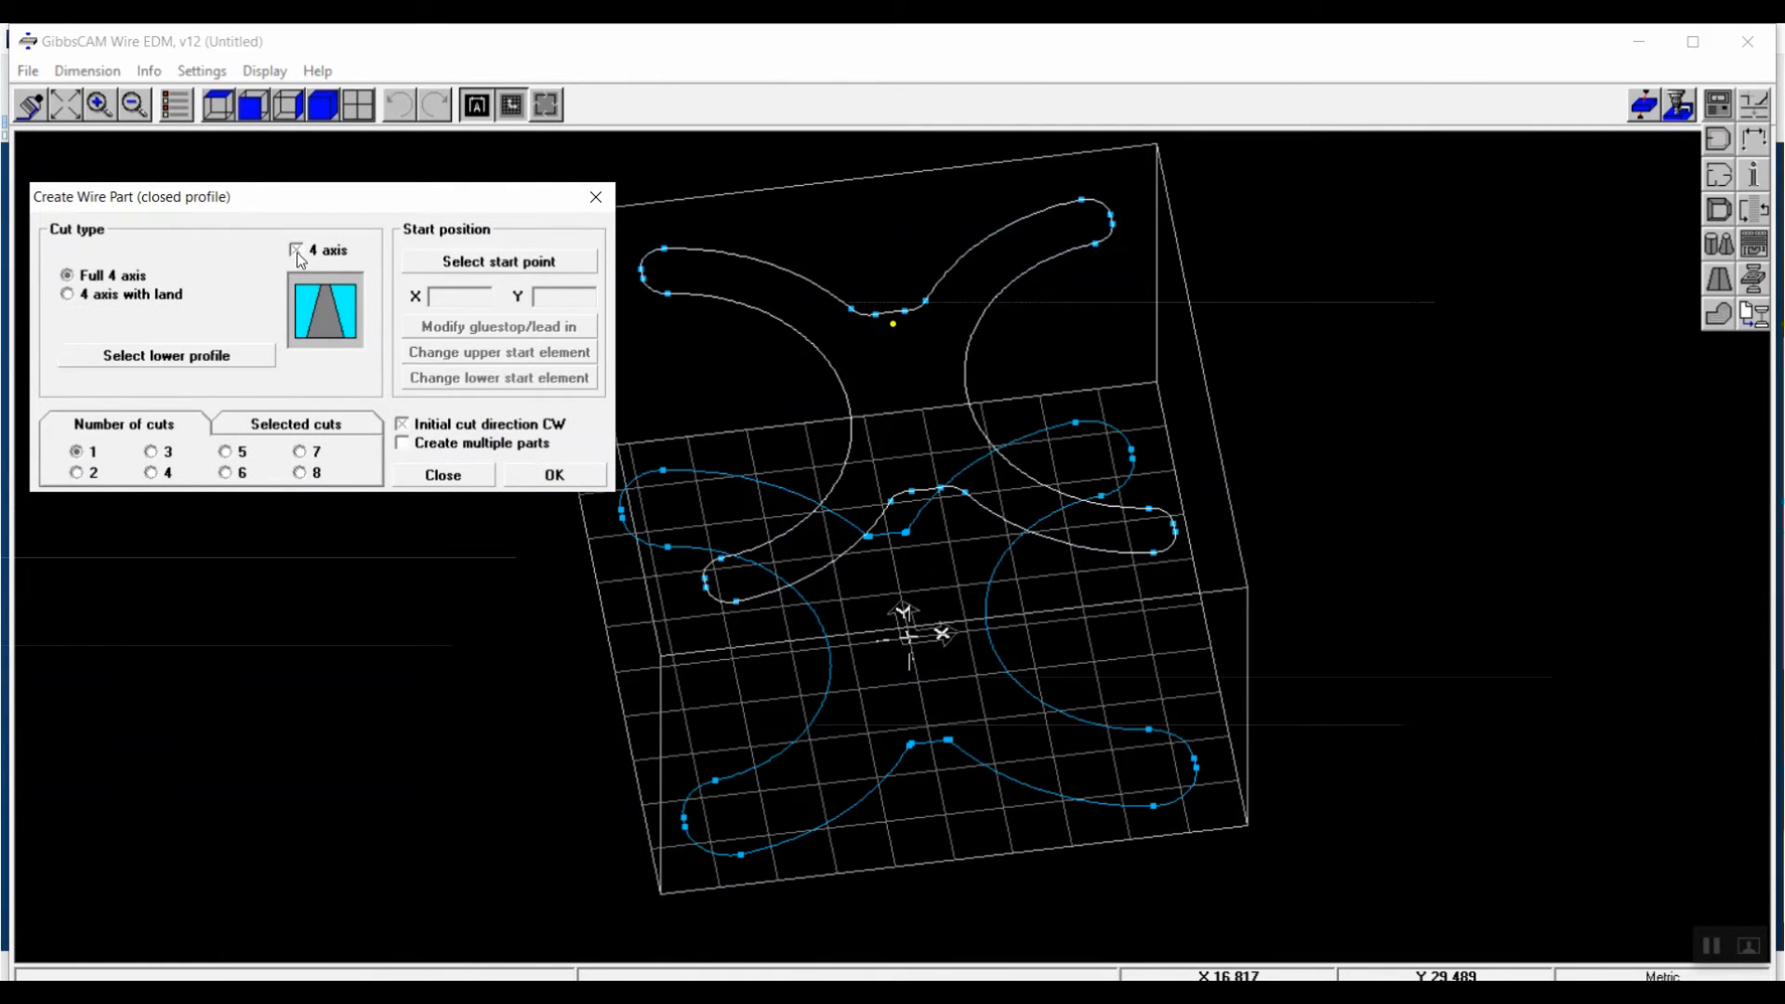
pyautogui.click(168, 360)
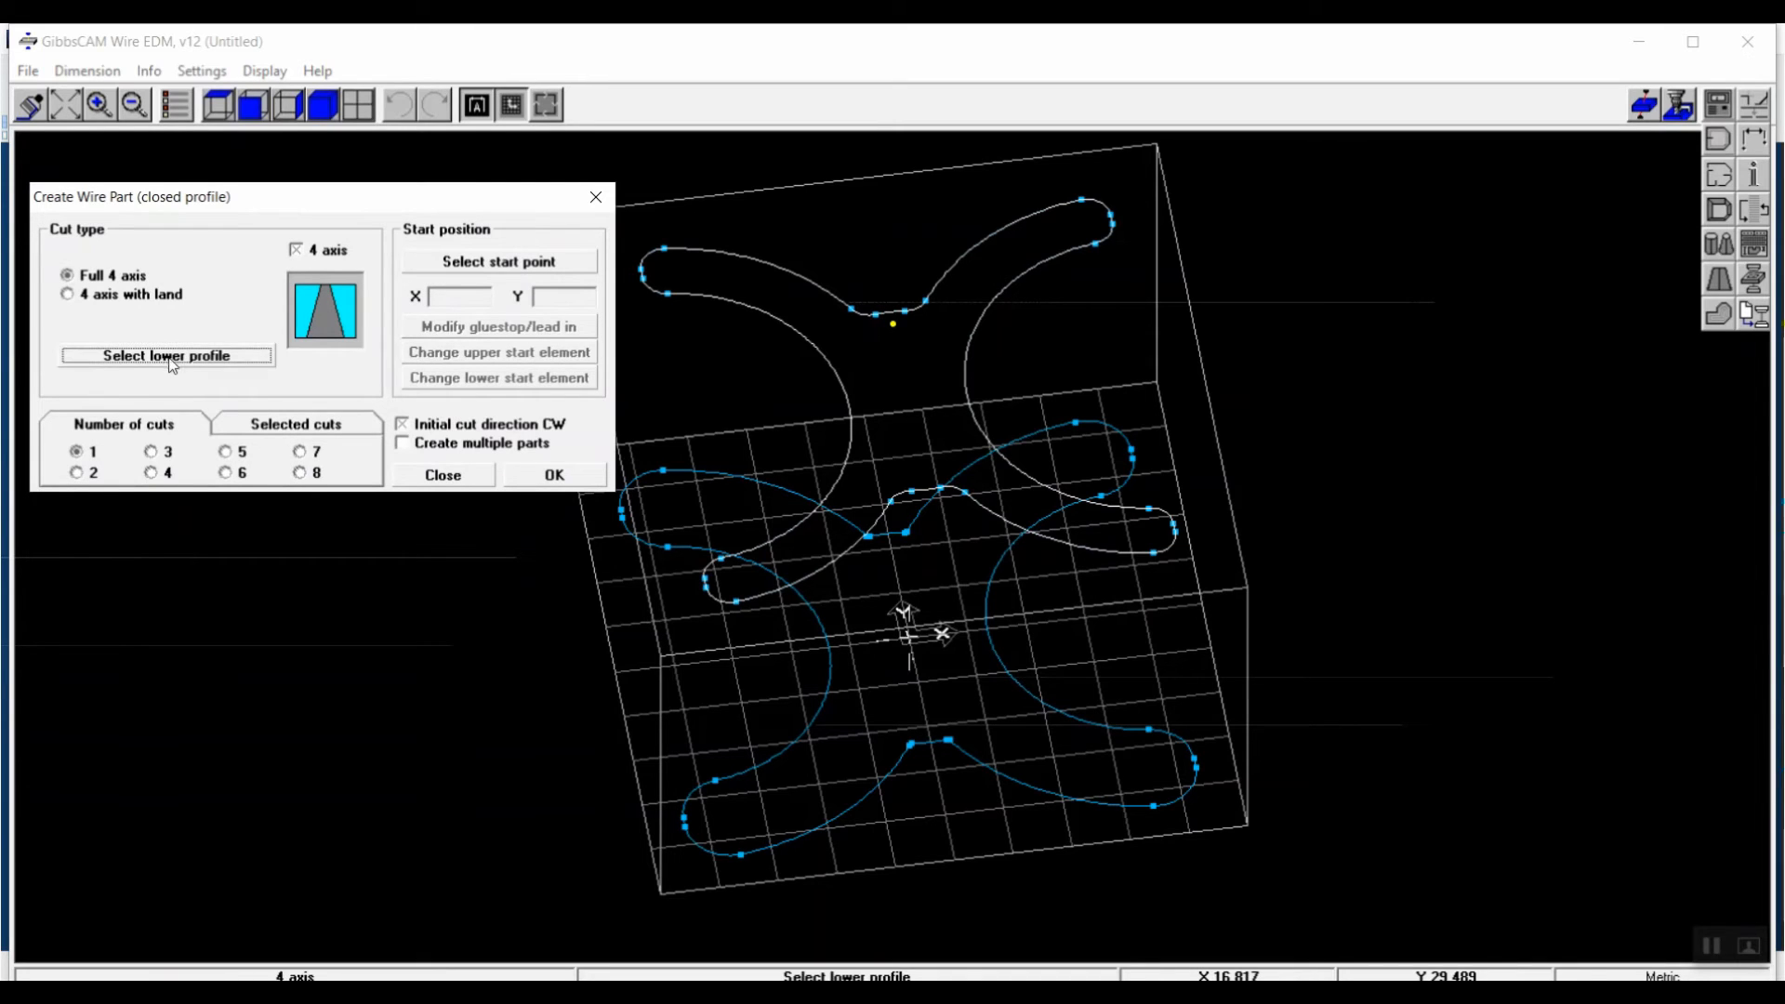
pyautogui.click(886, 532)
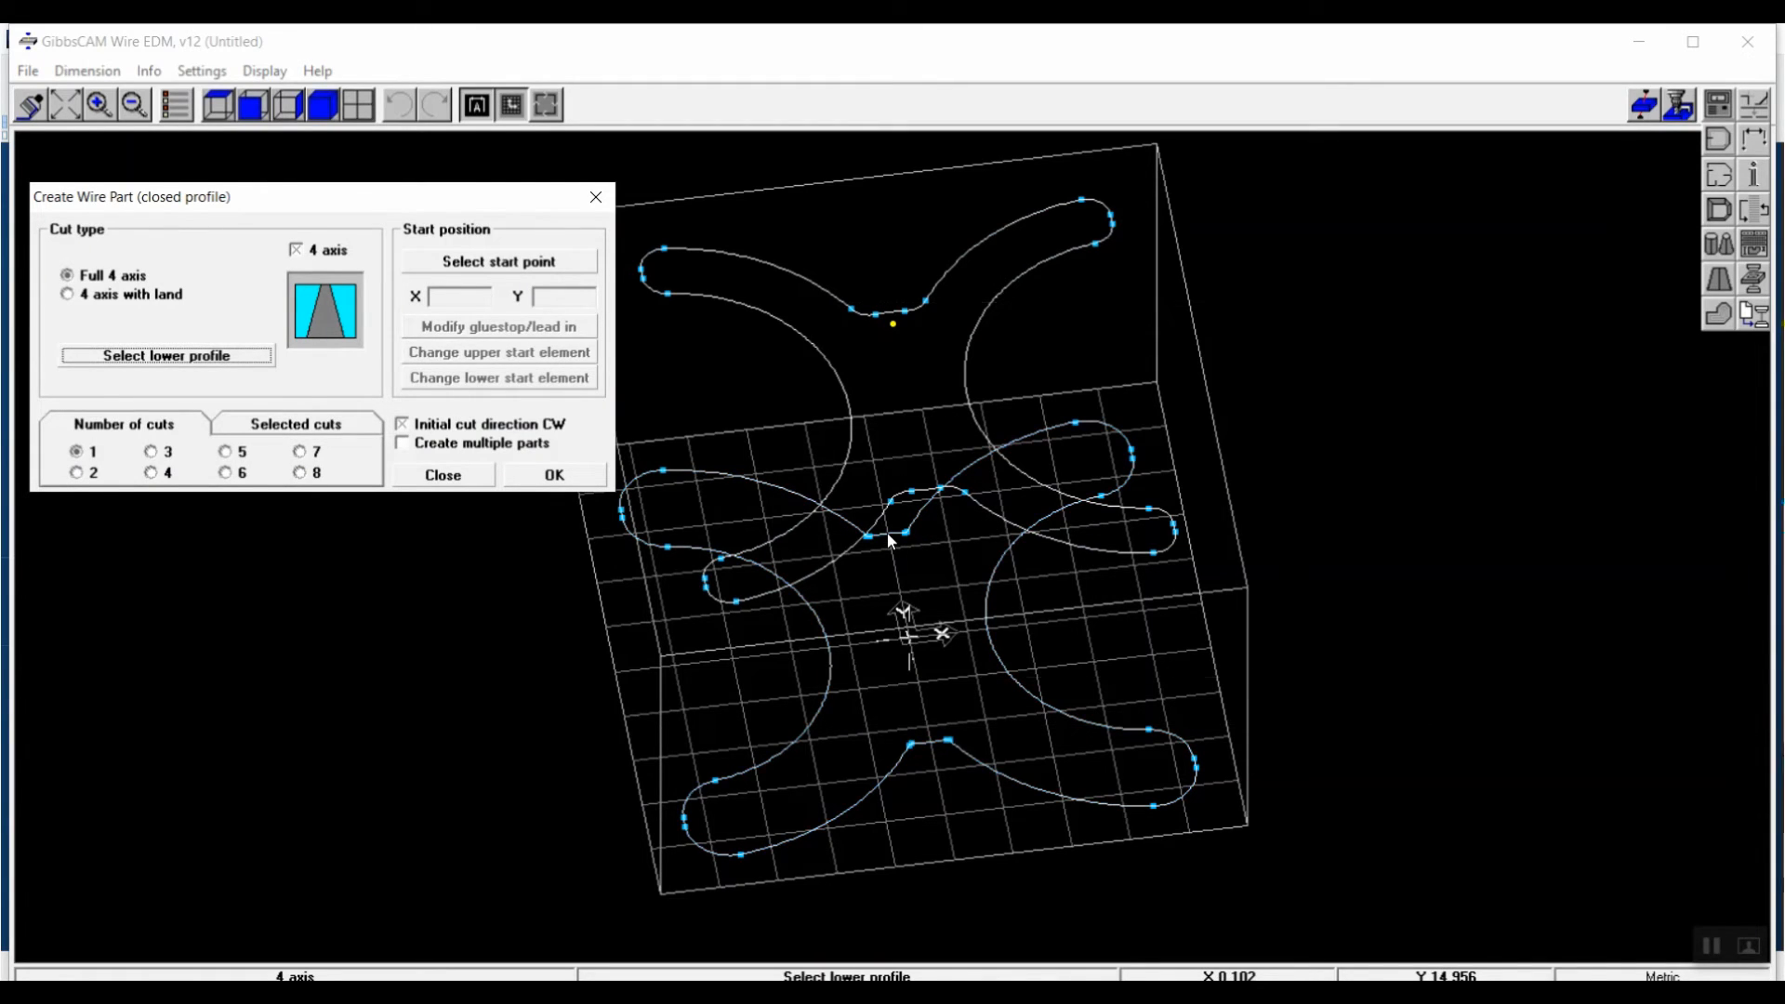
# Use the existing point as the start position, accept a gluestop width of 0 and create the wire part.
pyautogui.click(534, 265)
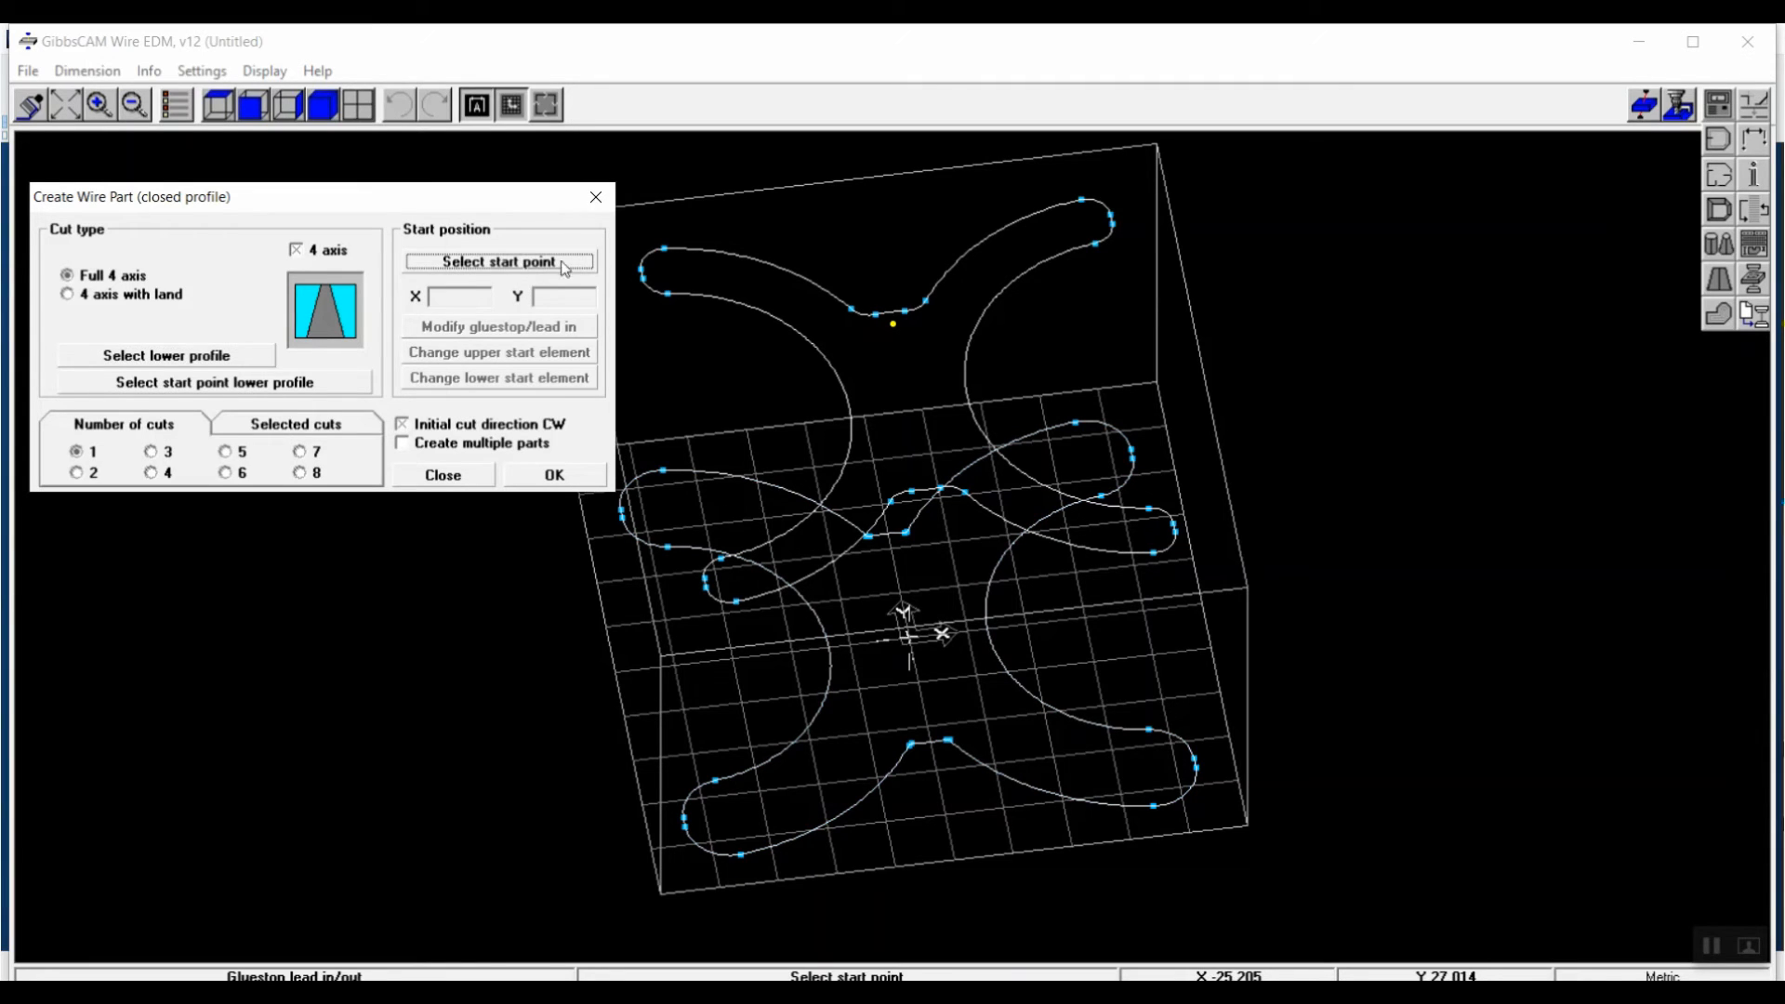
pyautogui.click(893, 325)
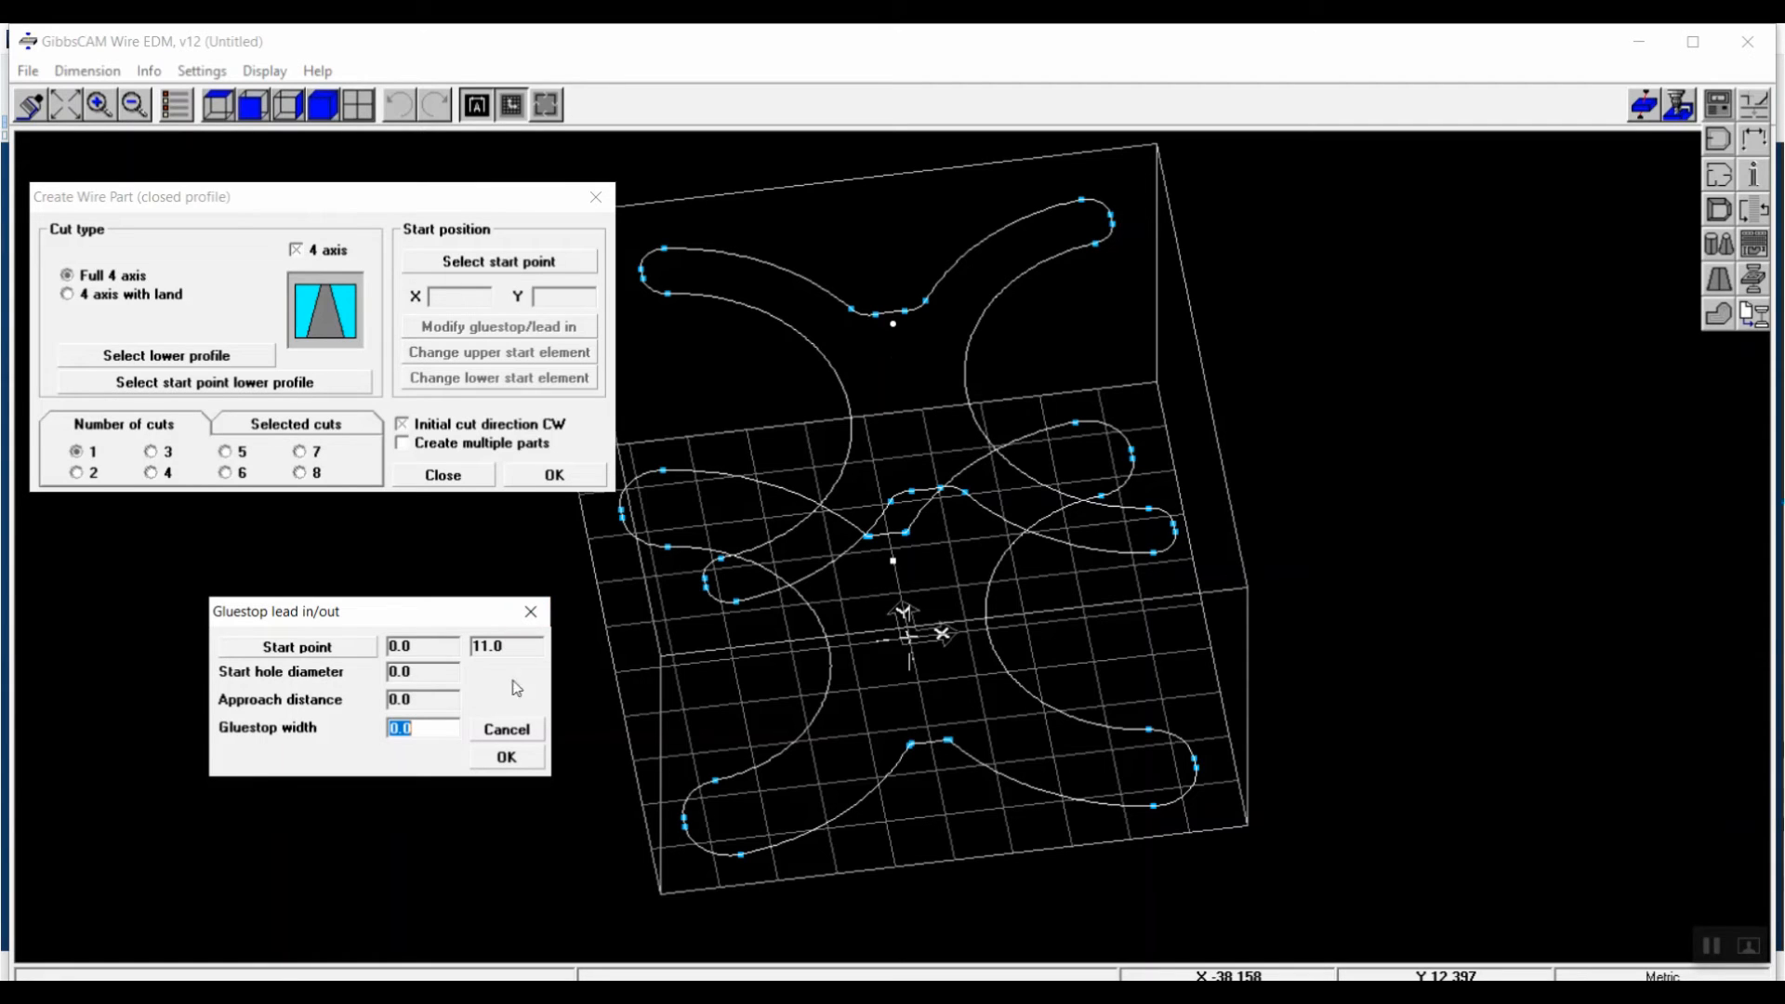
pyautogui.click(506, 758)
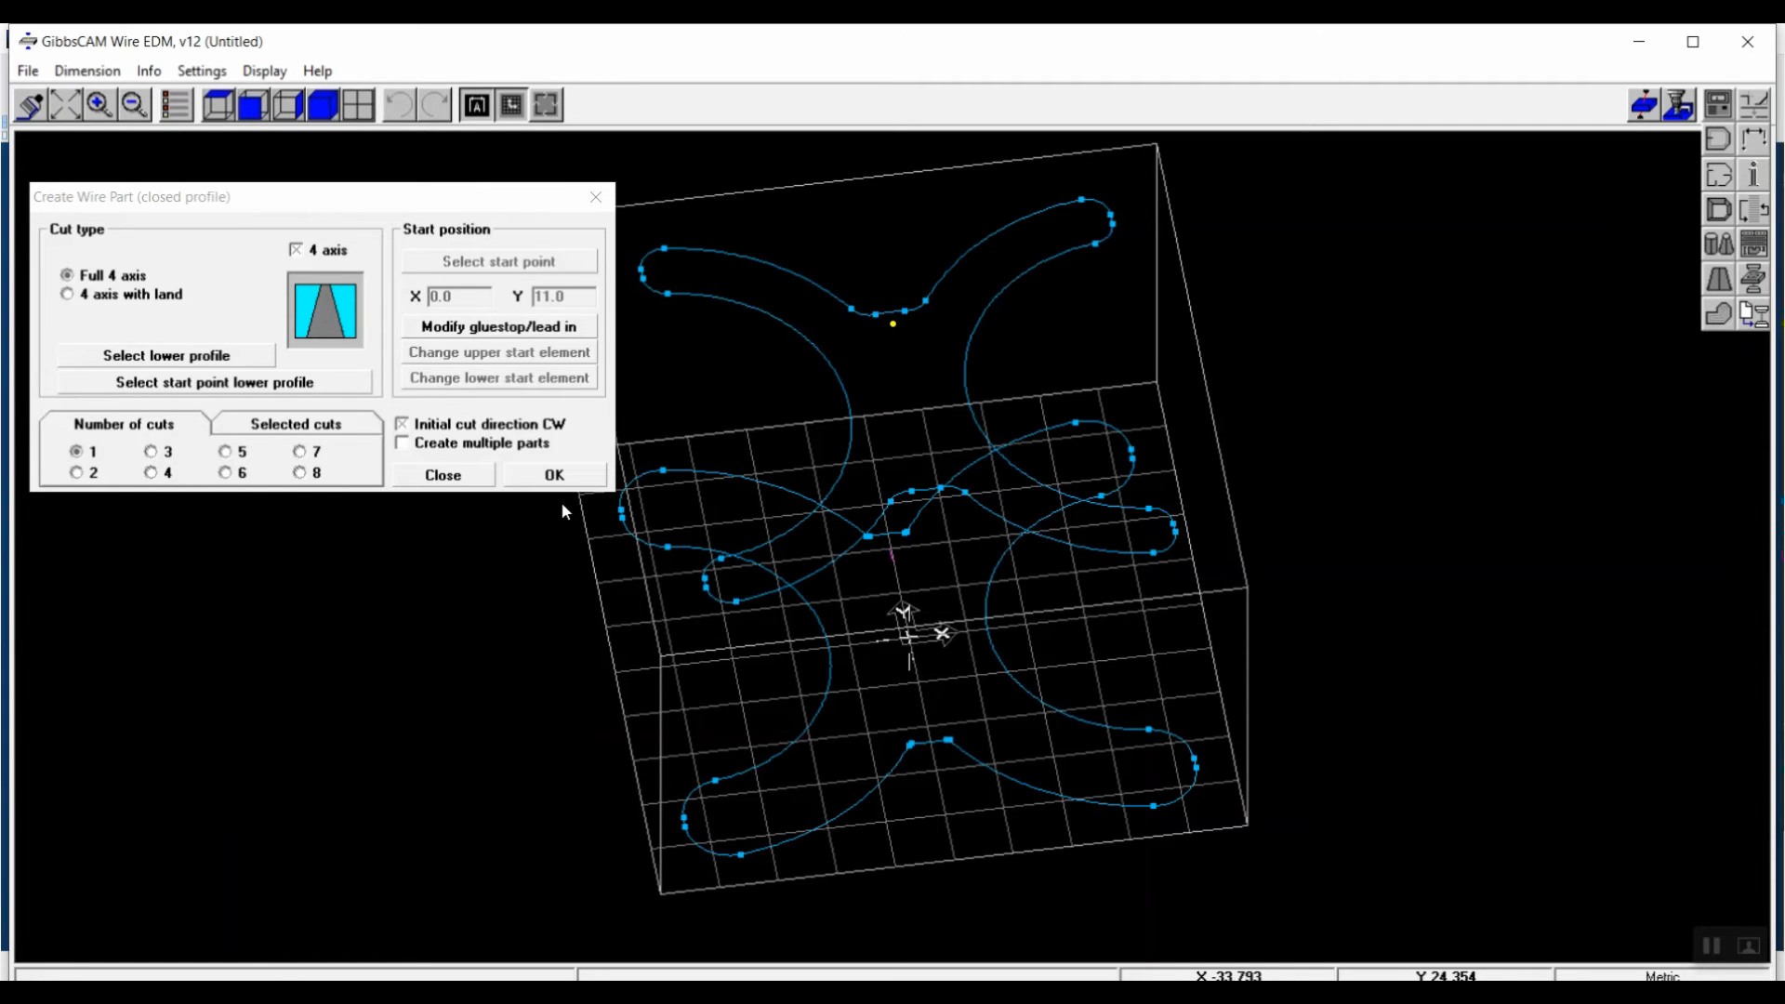
pyautogui.click(553, 476)
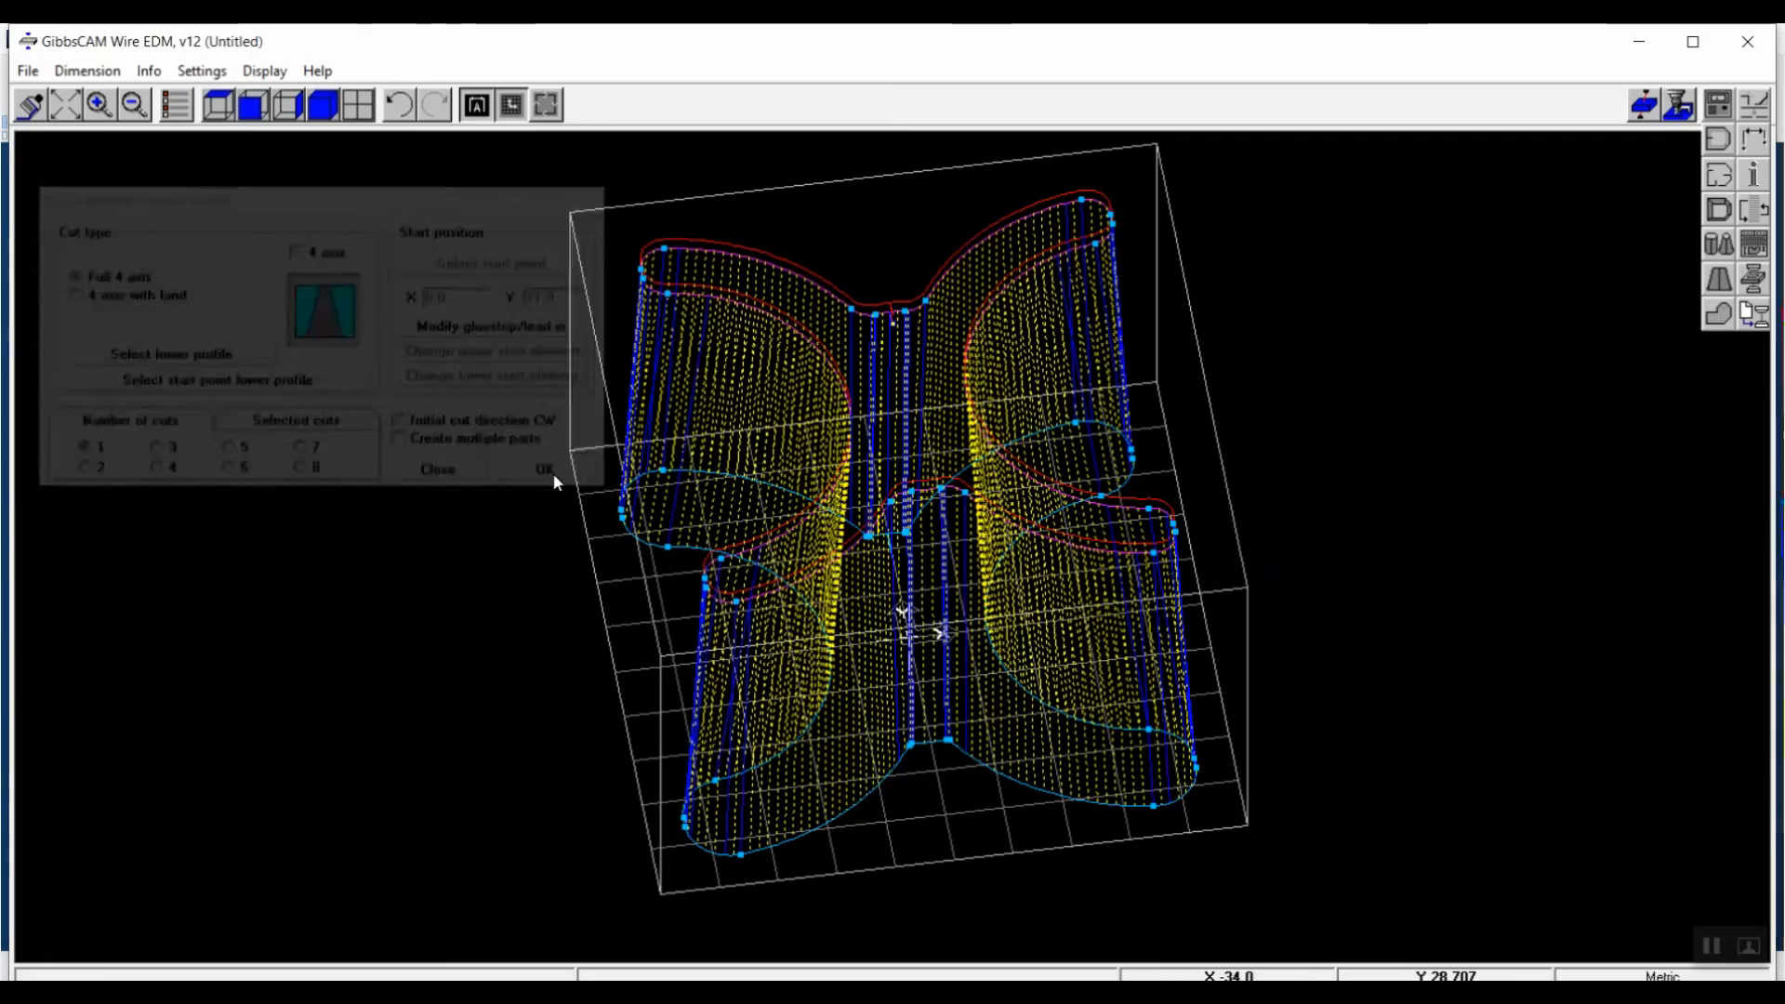
# Examine how the wire lines connect the upper and lower profiles, especially around the rounded corners near the start point.
pyautogui.moveTo(1206, 293); pyautogui.dragTo(964, 629, button='middle')
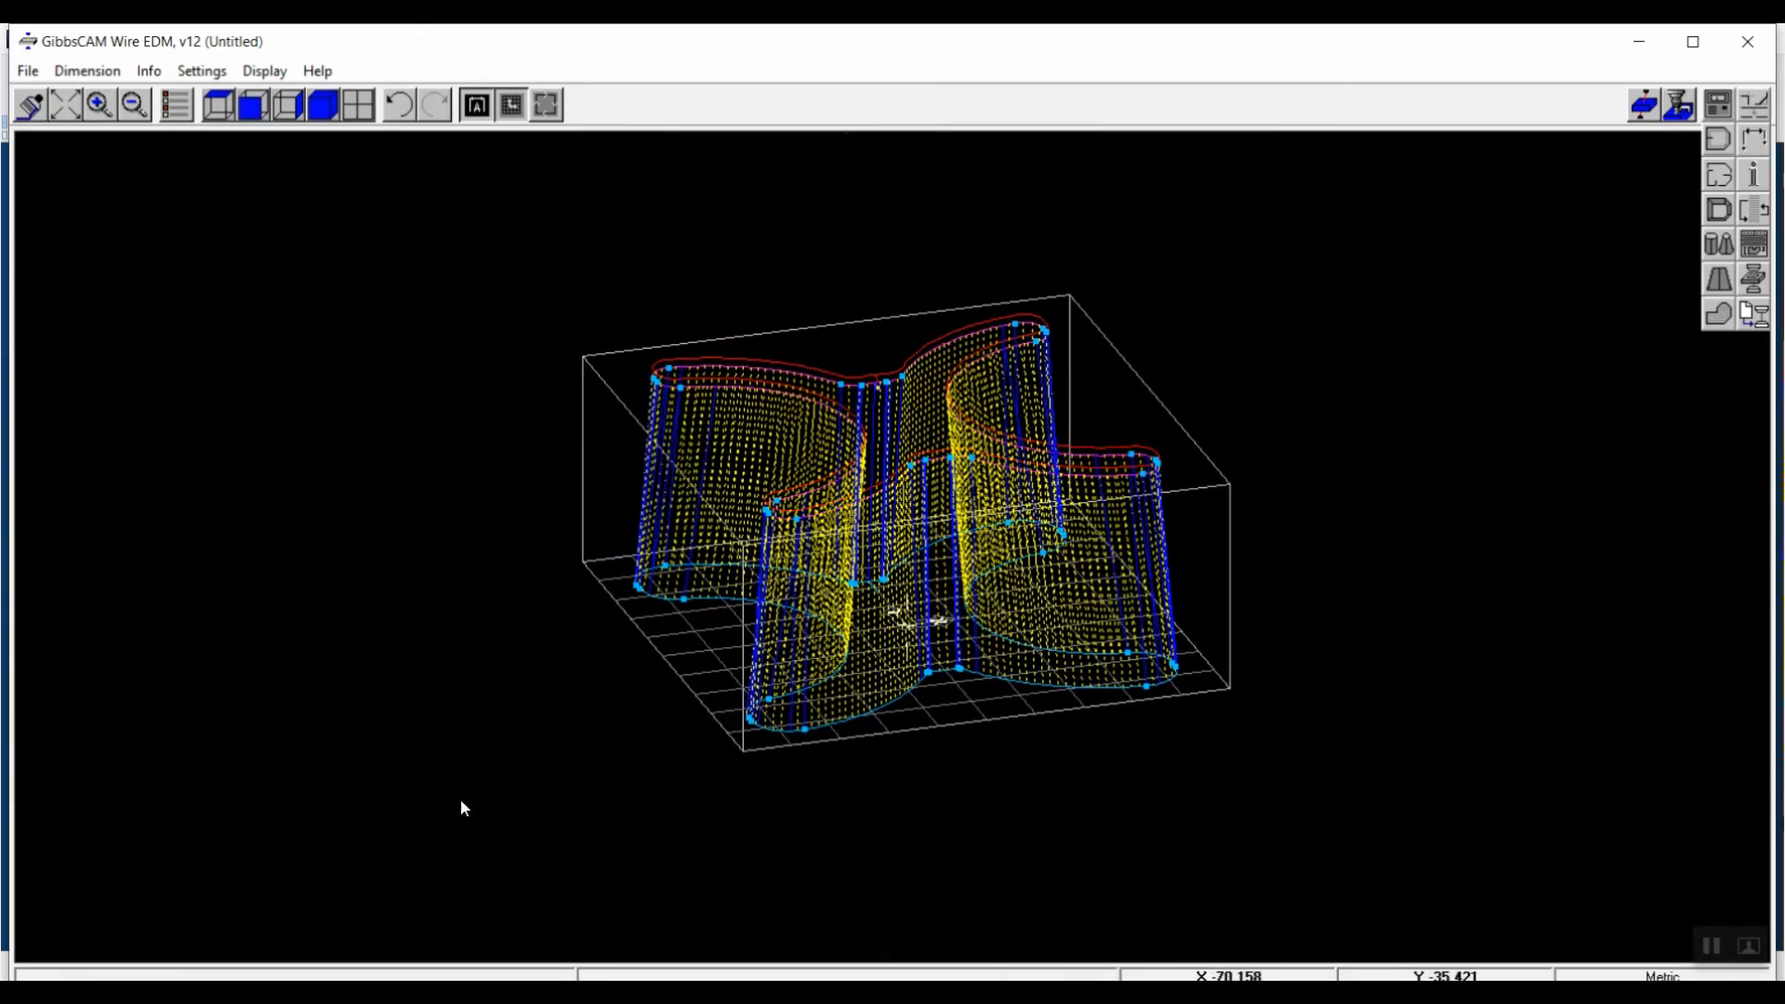
pyautogui.moveTo(464, 808); pyautogui.dragTo(1336, 295)
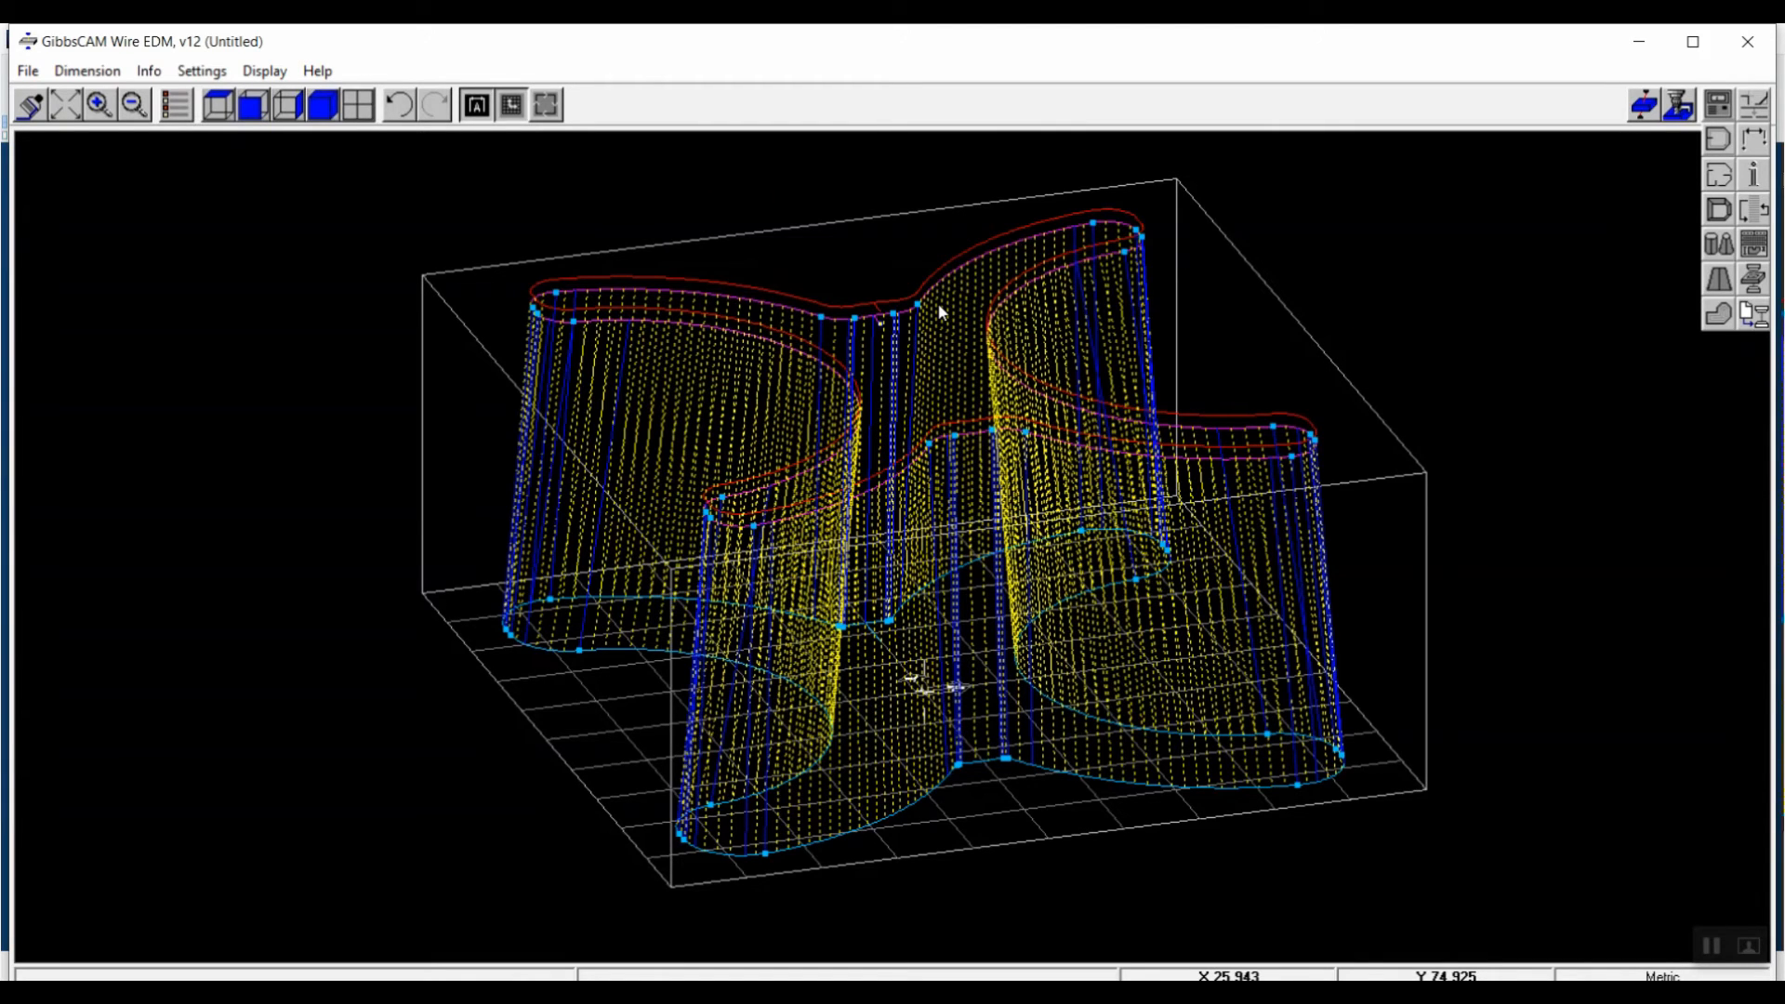
pyautogui.moveTo(1147, 324); pyautogui.dragTo(1386, 528, button='middle')
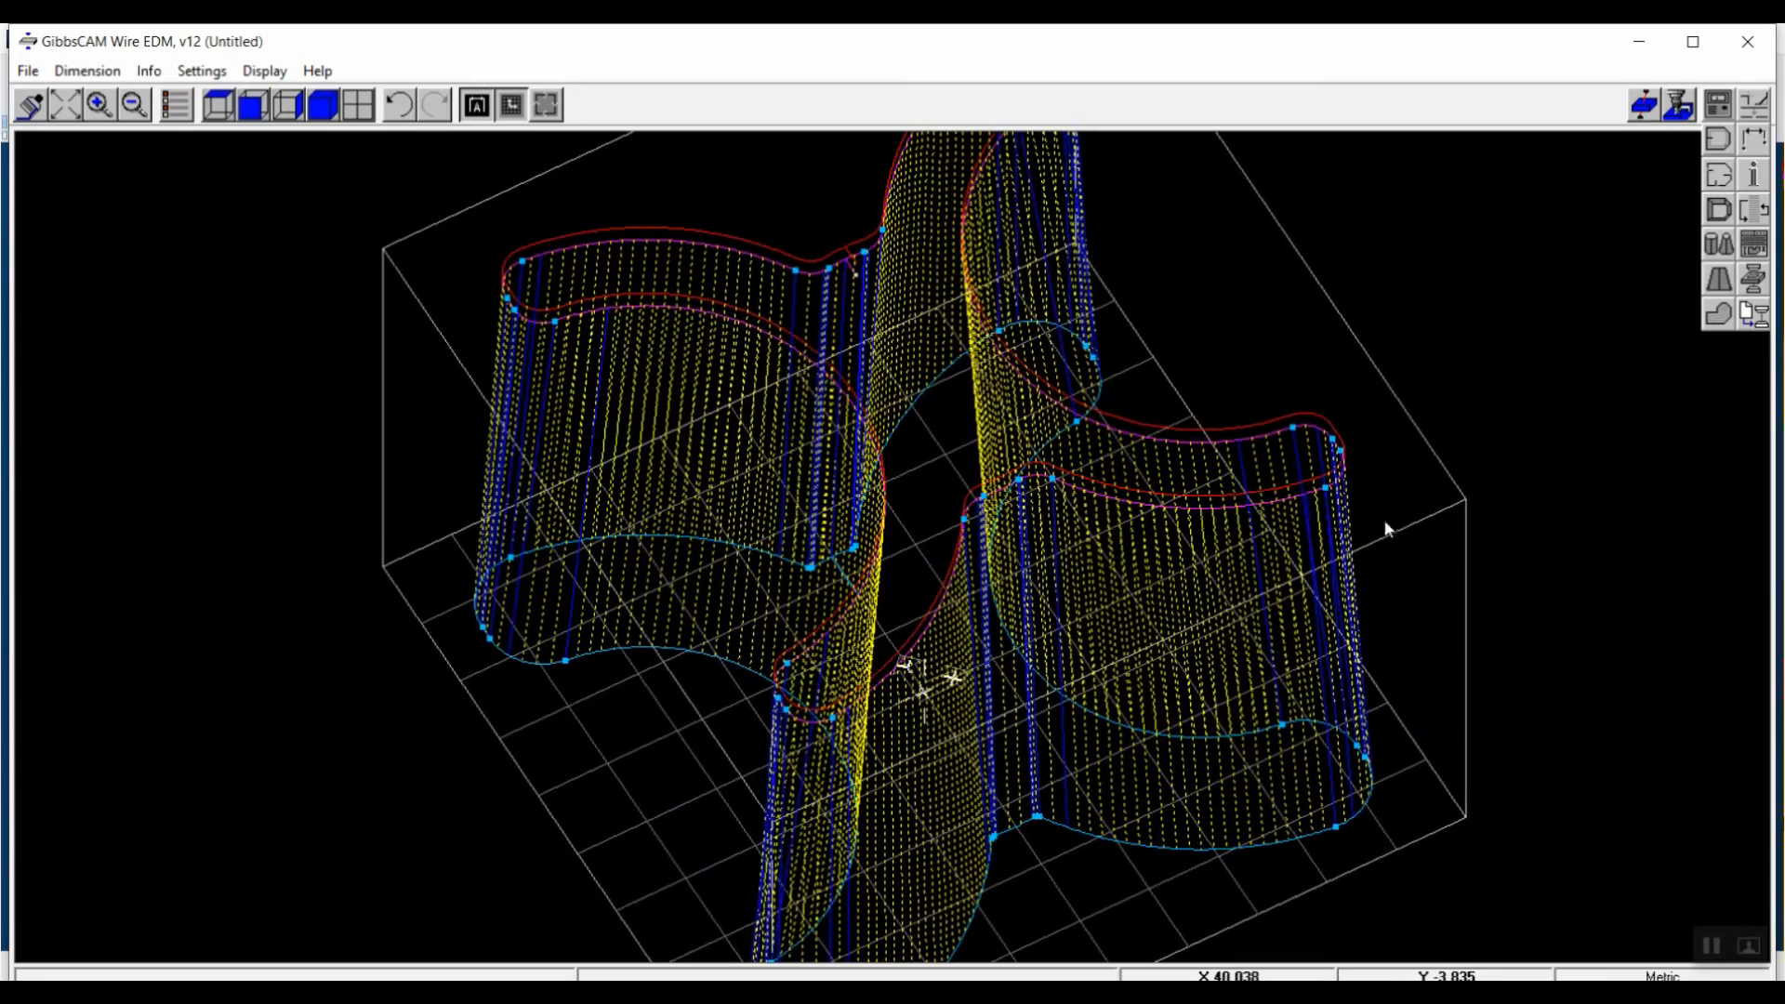
pyautogui.moveTo(1504, 612); pyautogui.dragTo(724, 144, button='middle')
pyautogui.moveTo(792, 184); pyautogui.dragTo(1020, 595)
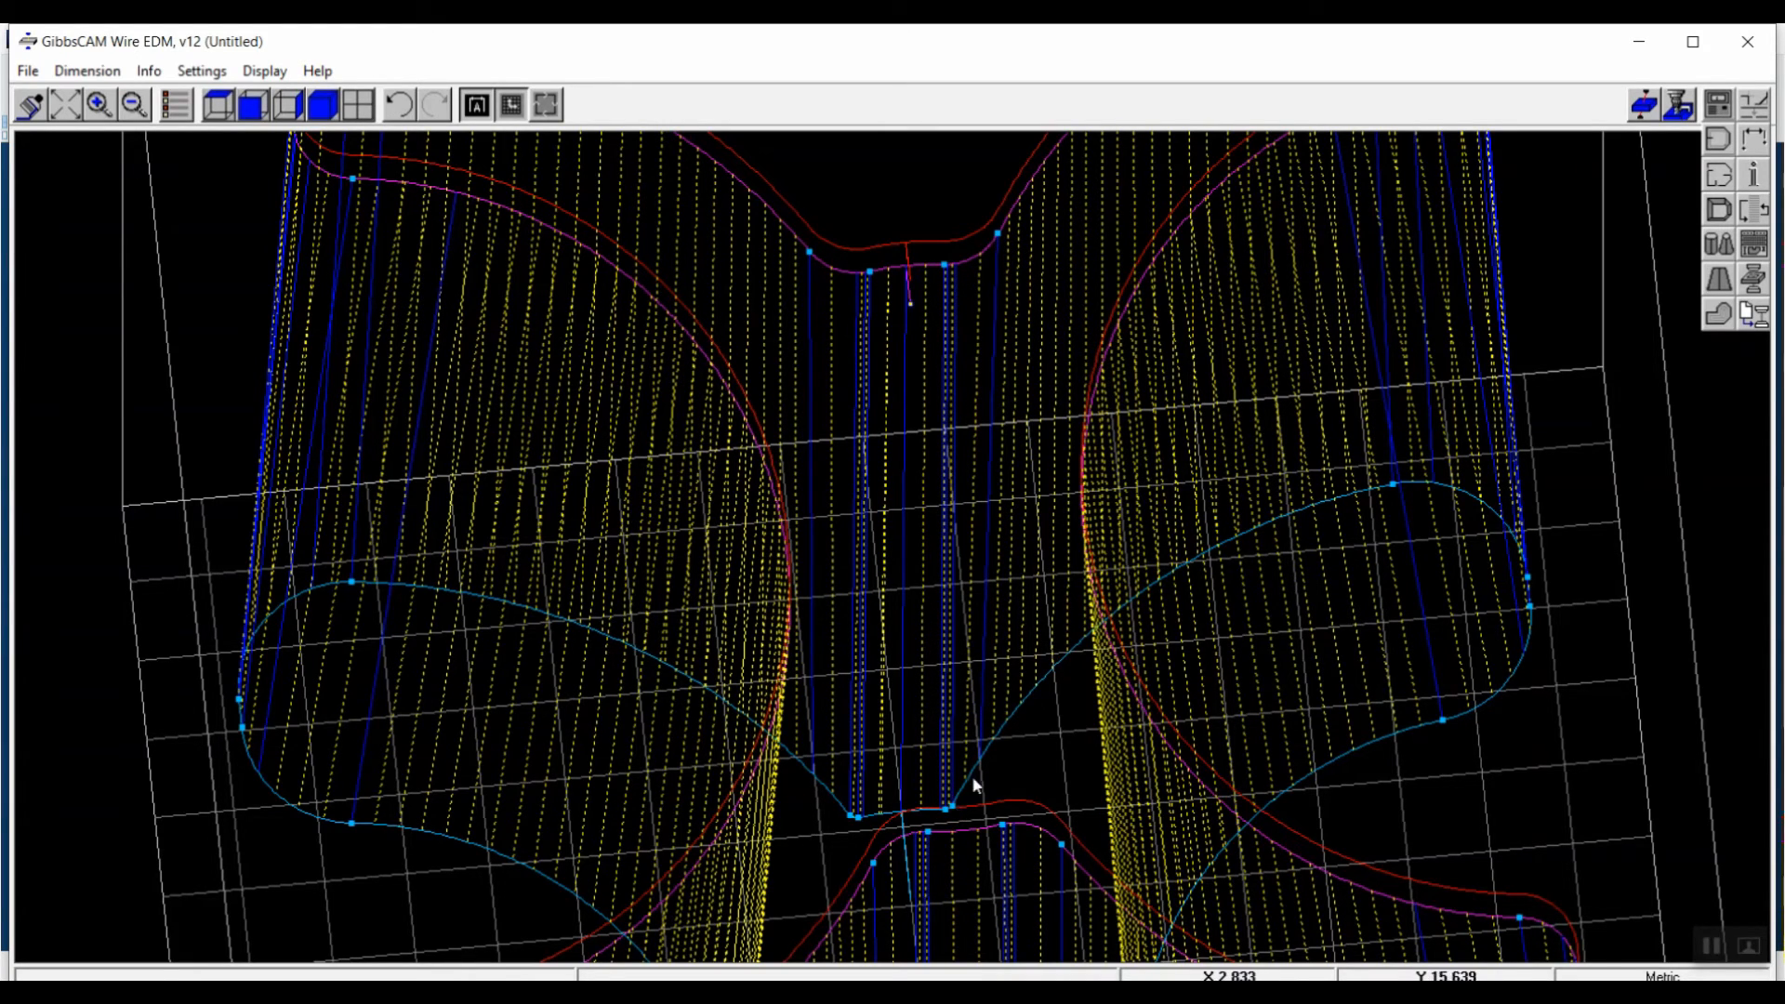
pyautogui.scroll(-1, 1215, 572)
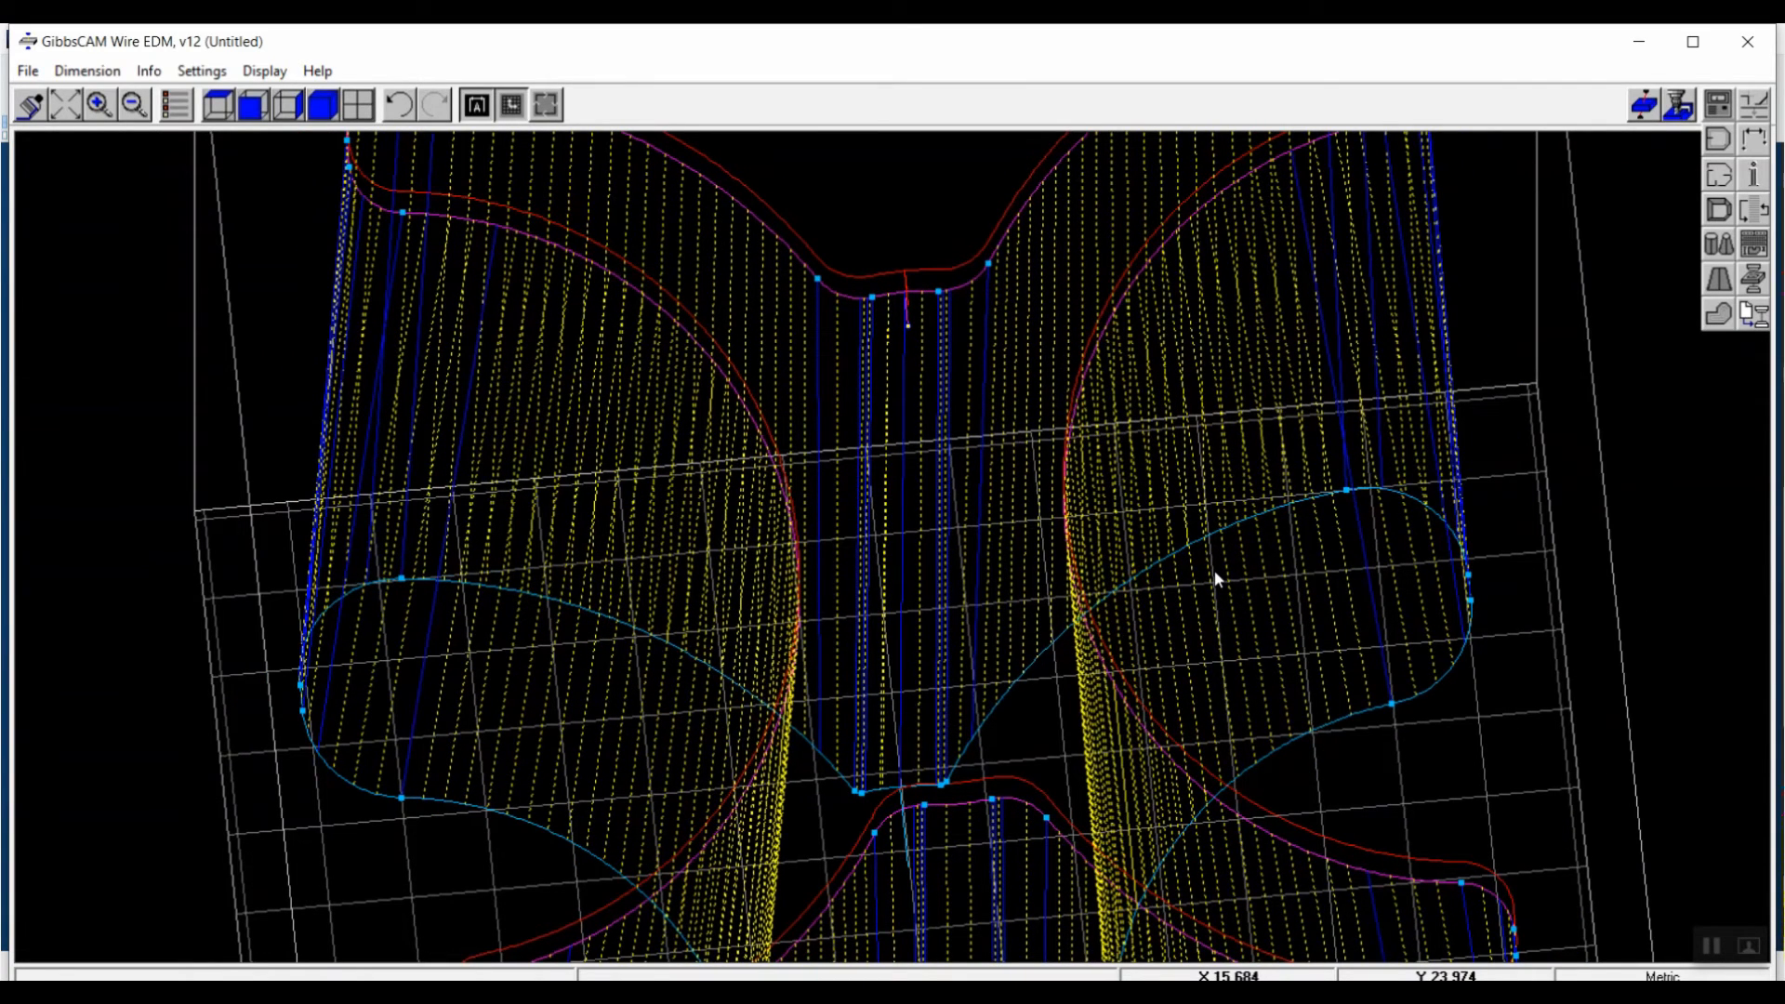
# Add 4 axis syncs from both ends of the upper rounded corner beside the start point to the single sharp lower corner.
pyautogui.click(1724, 285)
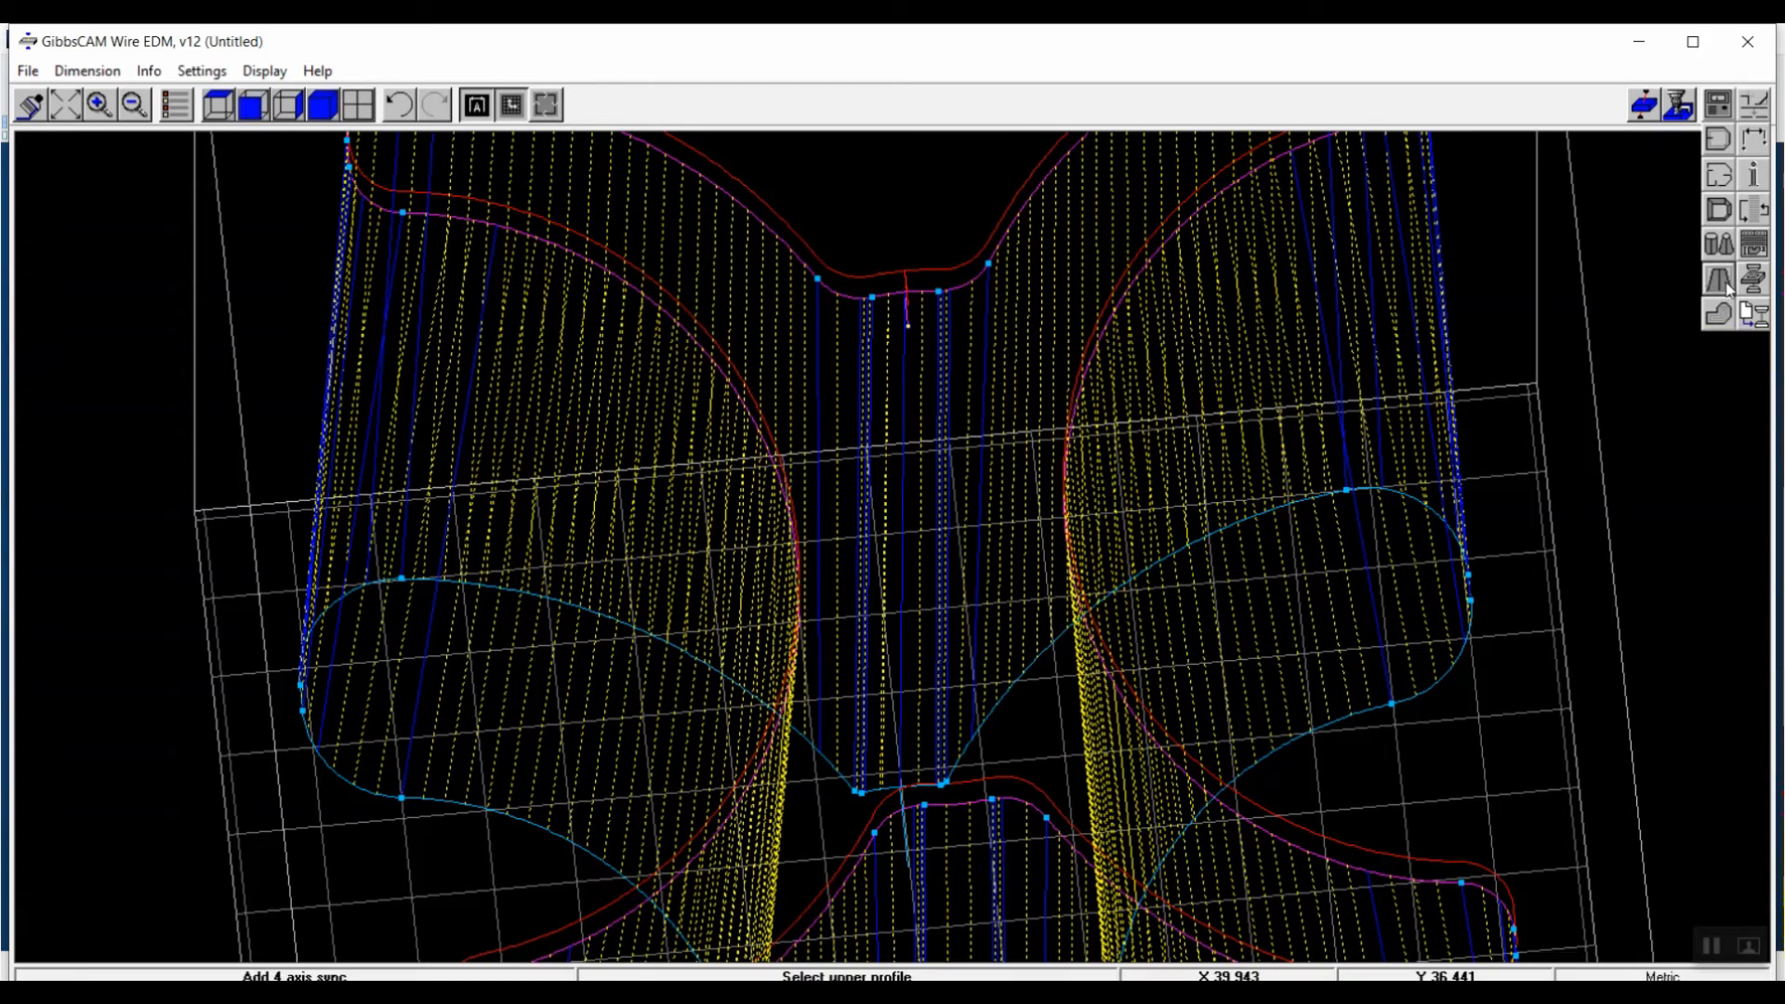
pyautogui.click(930, 294)
pyautogui.click(941, 787)
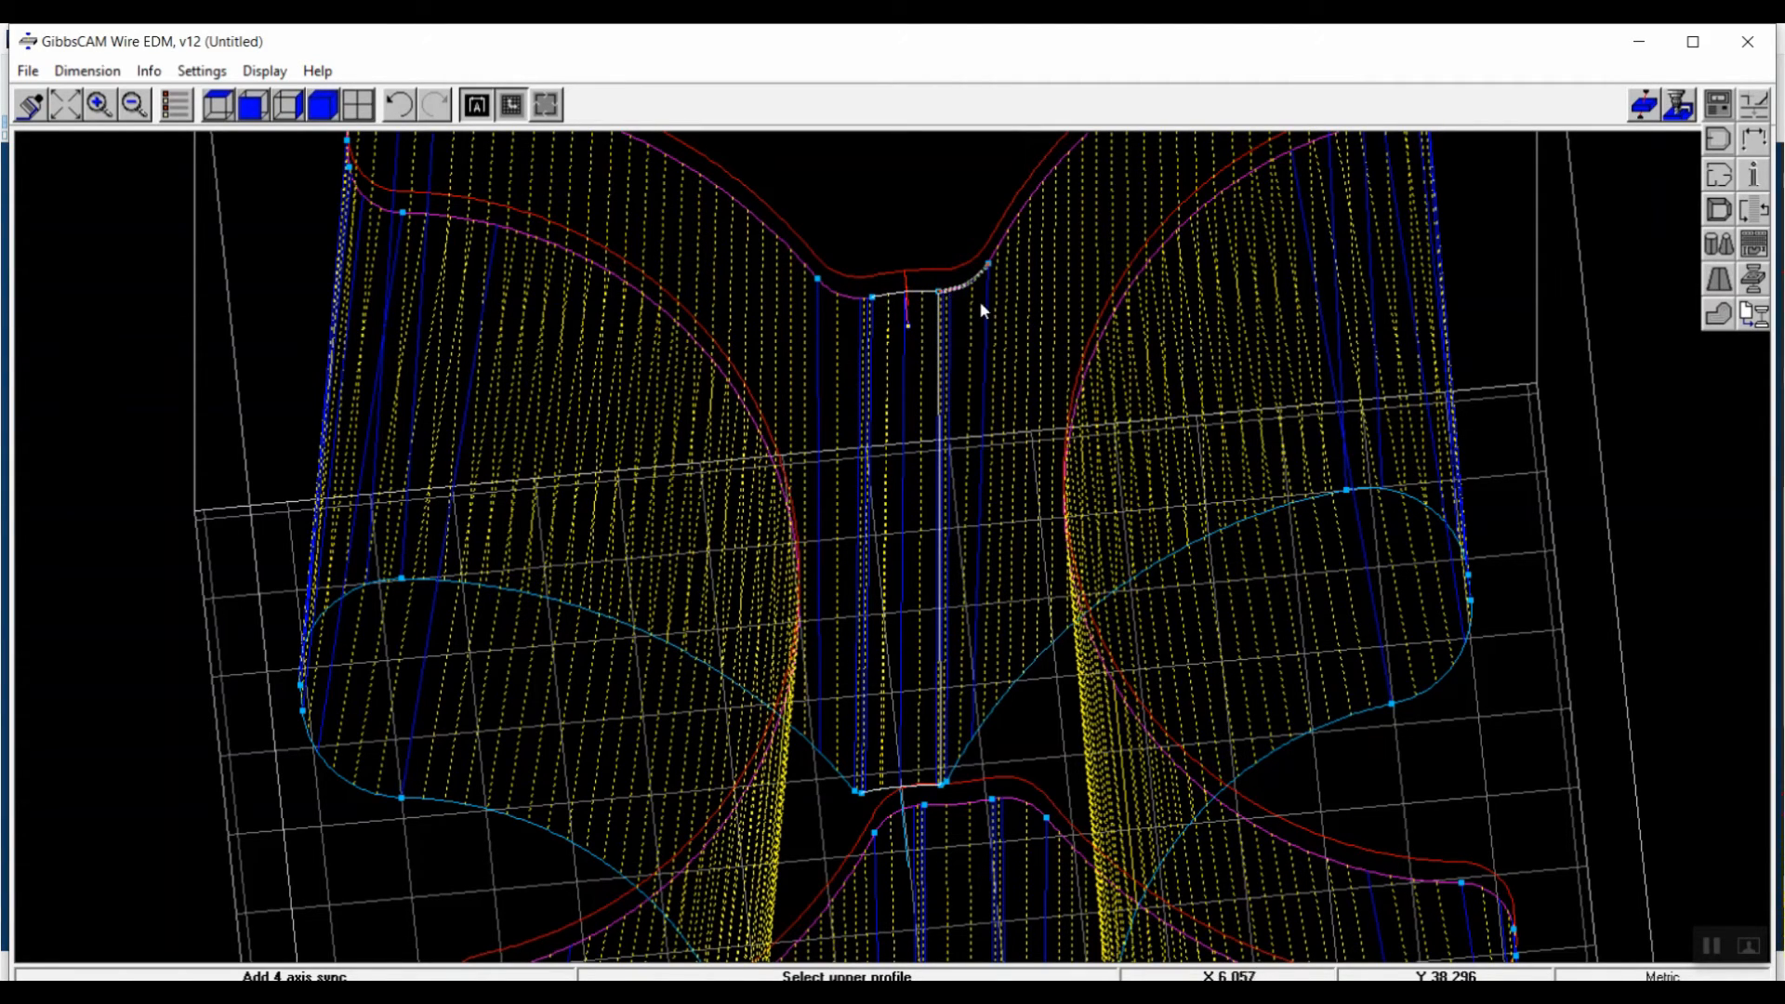
pyautogui.click(989, 265)
pyautogui.click(945, 786)
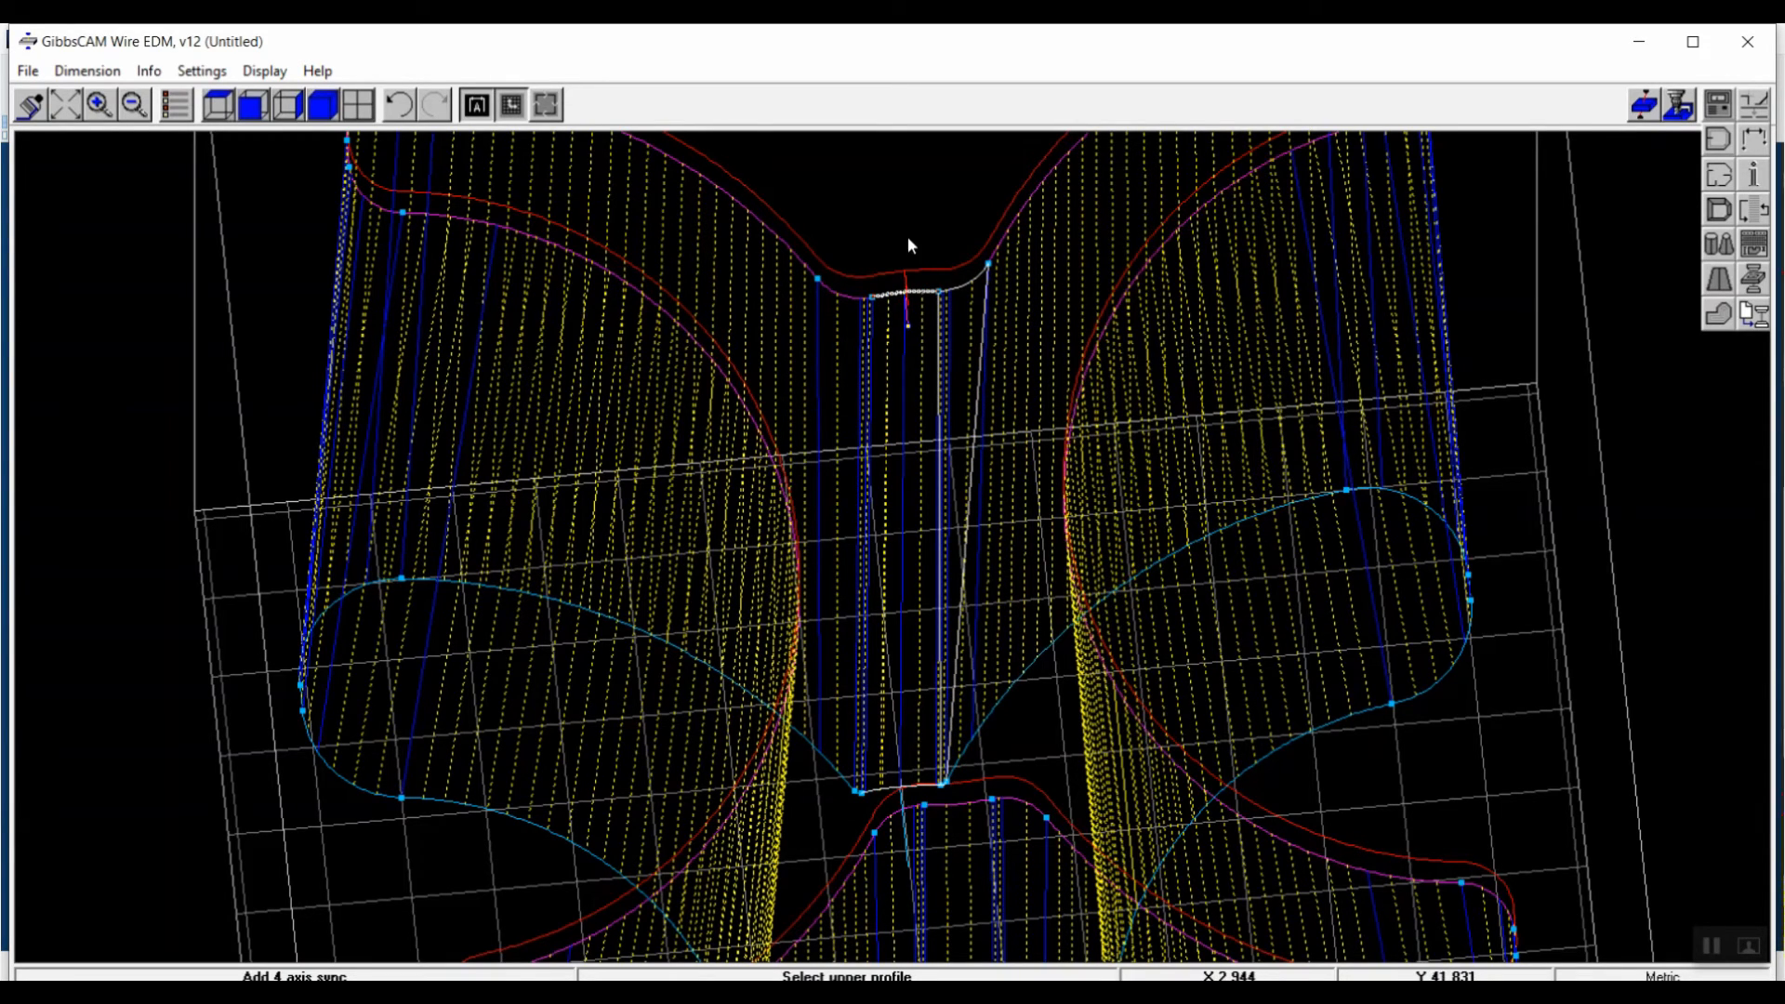
pyautogui.press('Escape')
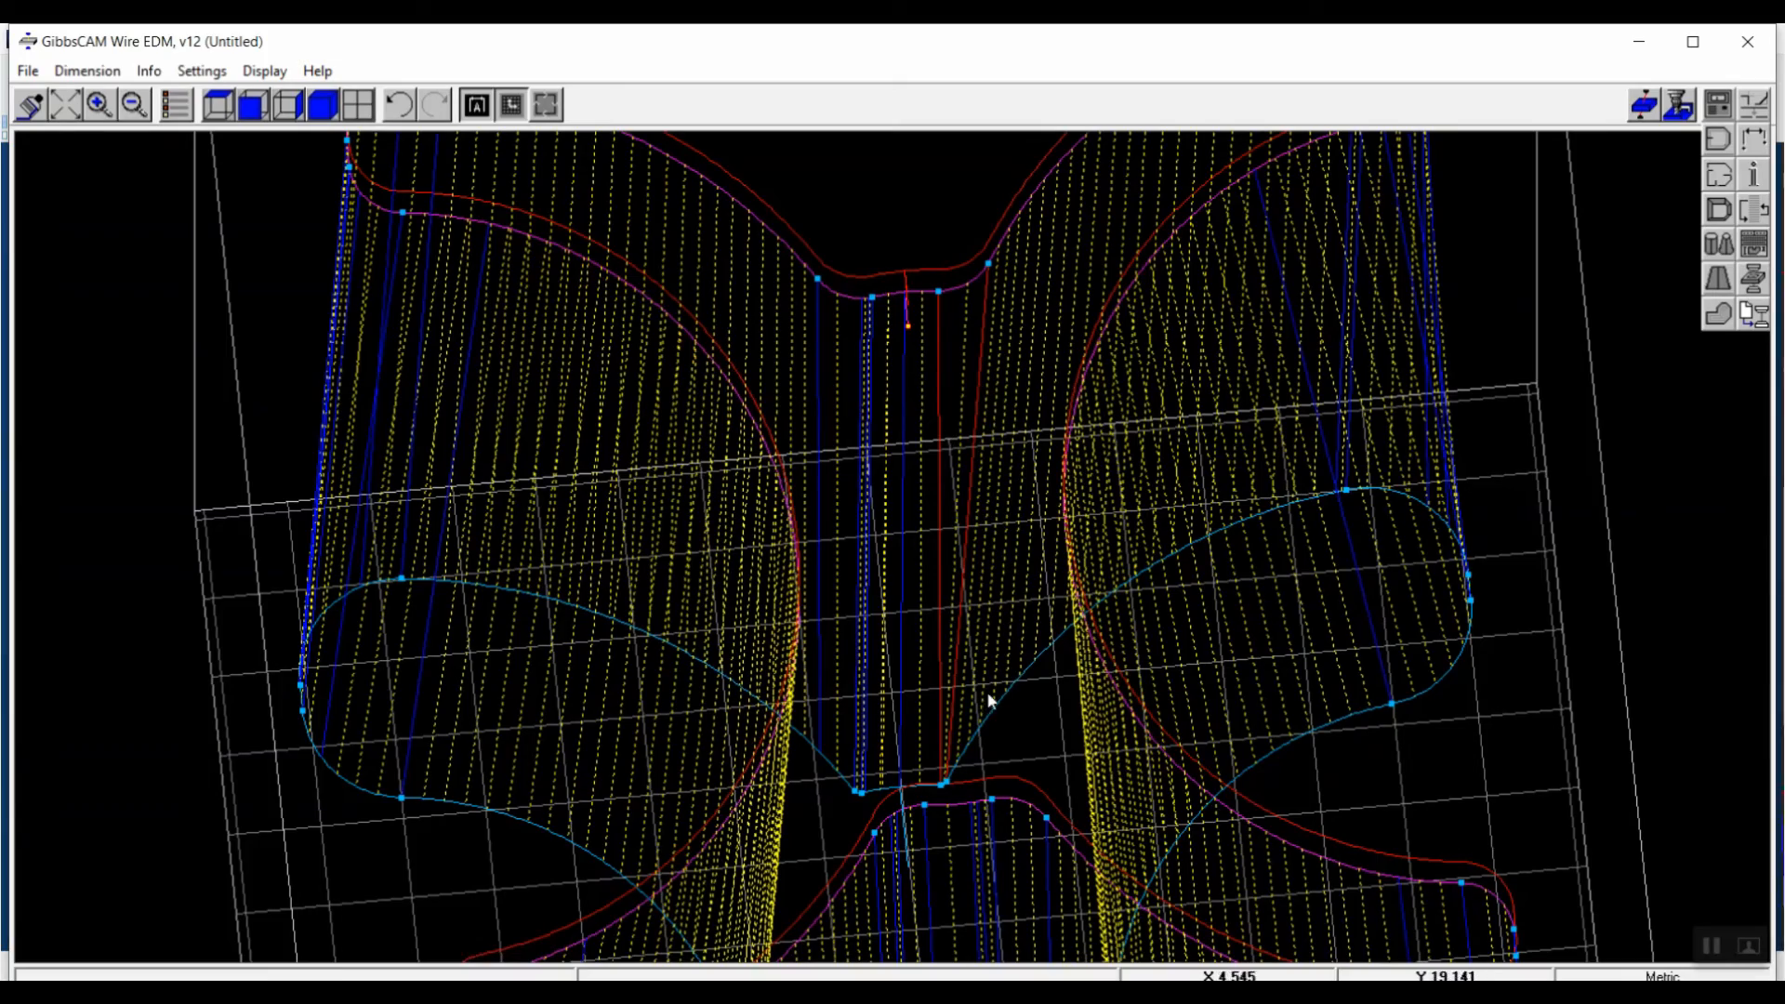
# Add a 4 axis sync from the first end point of an upper lobe's rounded tip to the matching lower point.
pyautogui.scroll(-2, 1248, 415)
pyautogui.moveTo(1585, 318); pyautogui.dragTo(713, 189, button='middle')
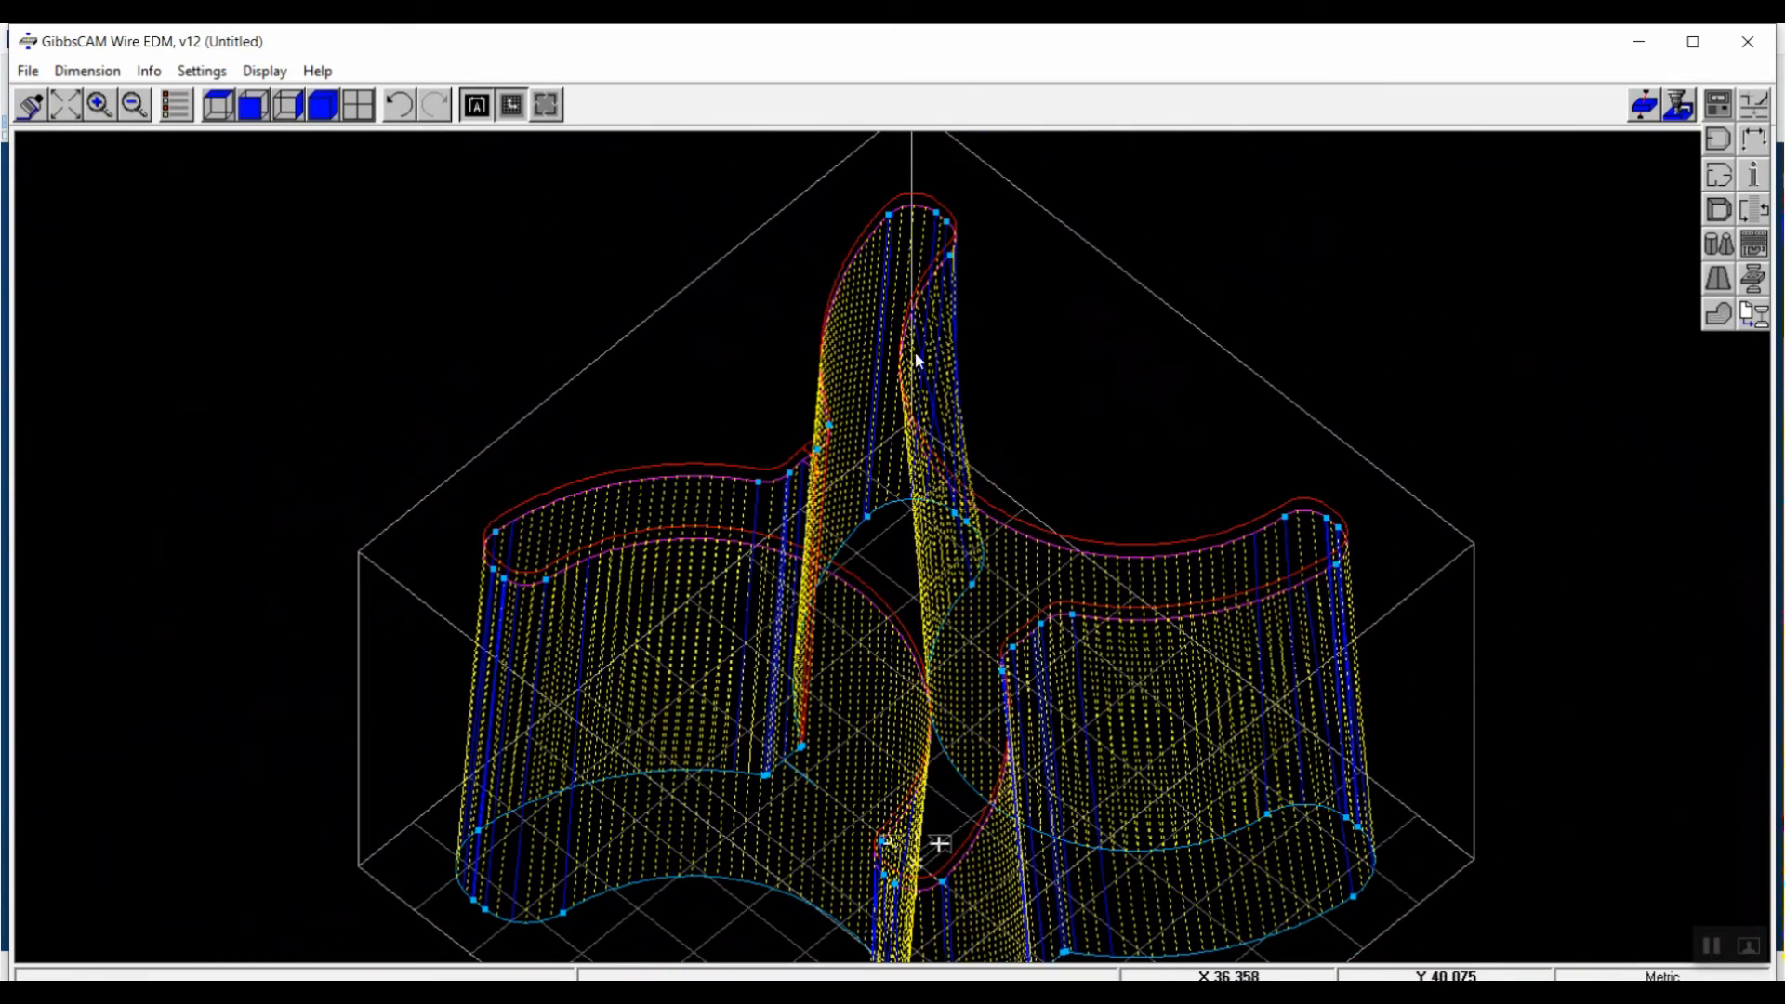
pyautogui.scroll(1, 1450, 478)
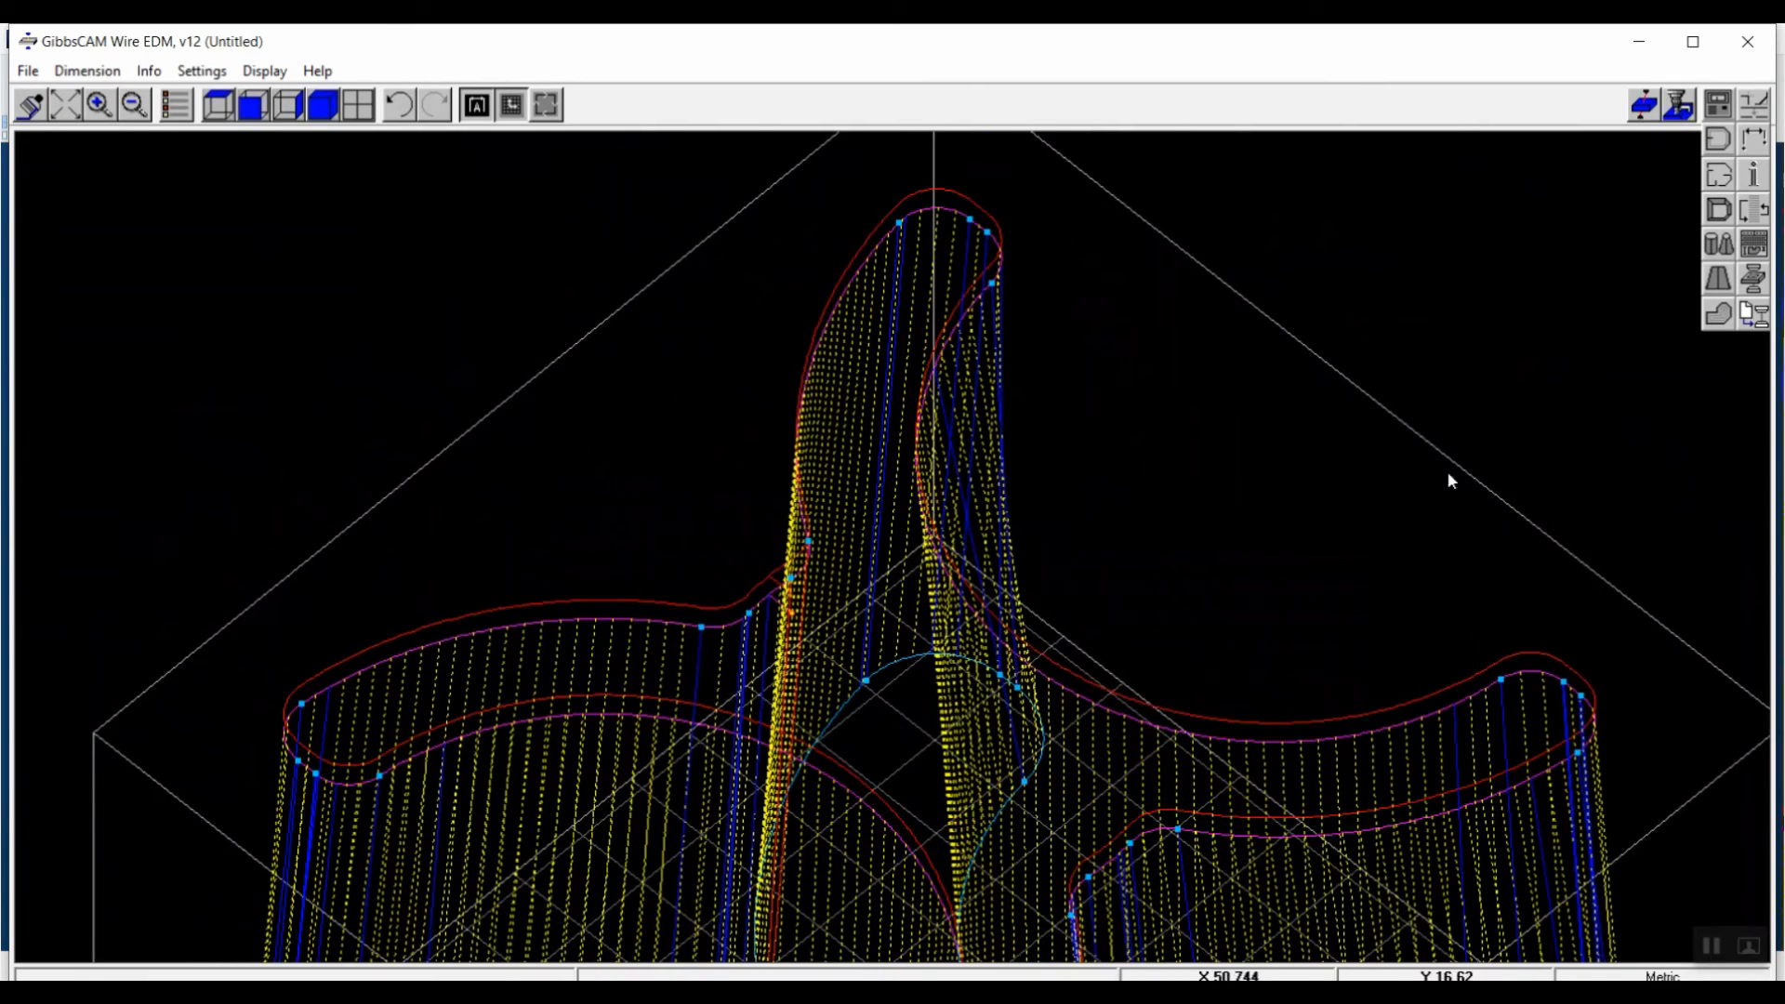
pyautogui.click(1719, 279)
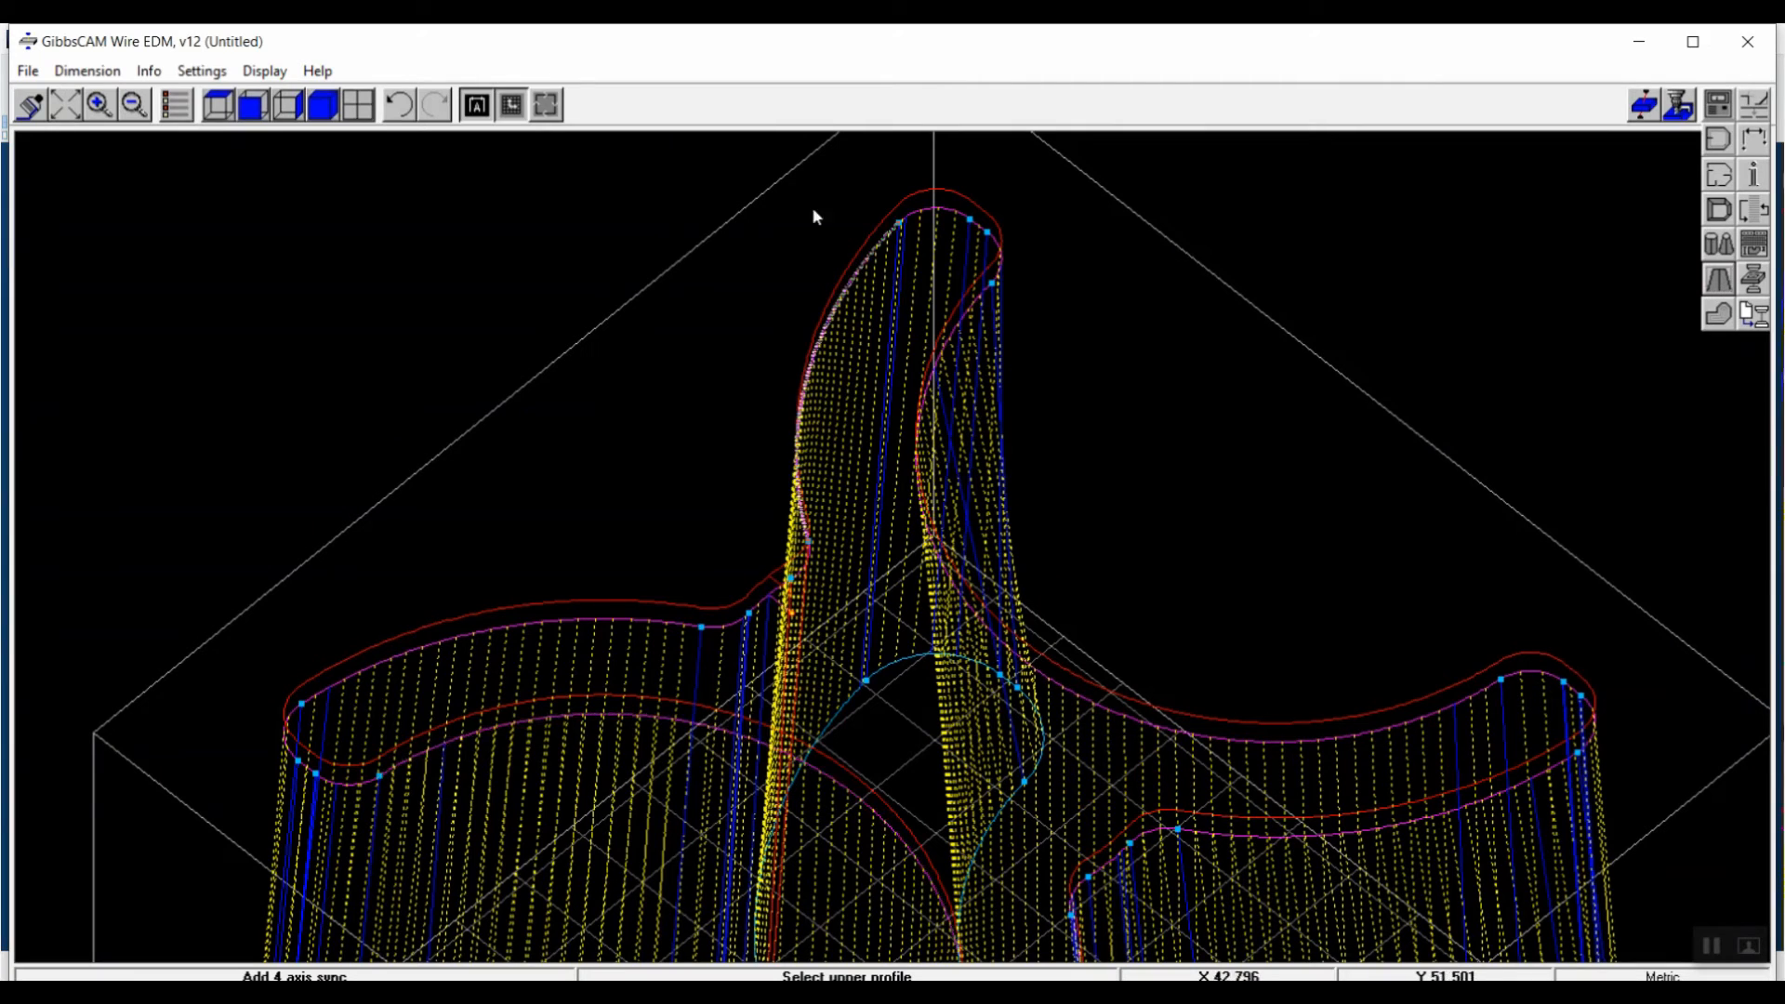
pyautogui.click(897, 226)
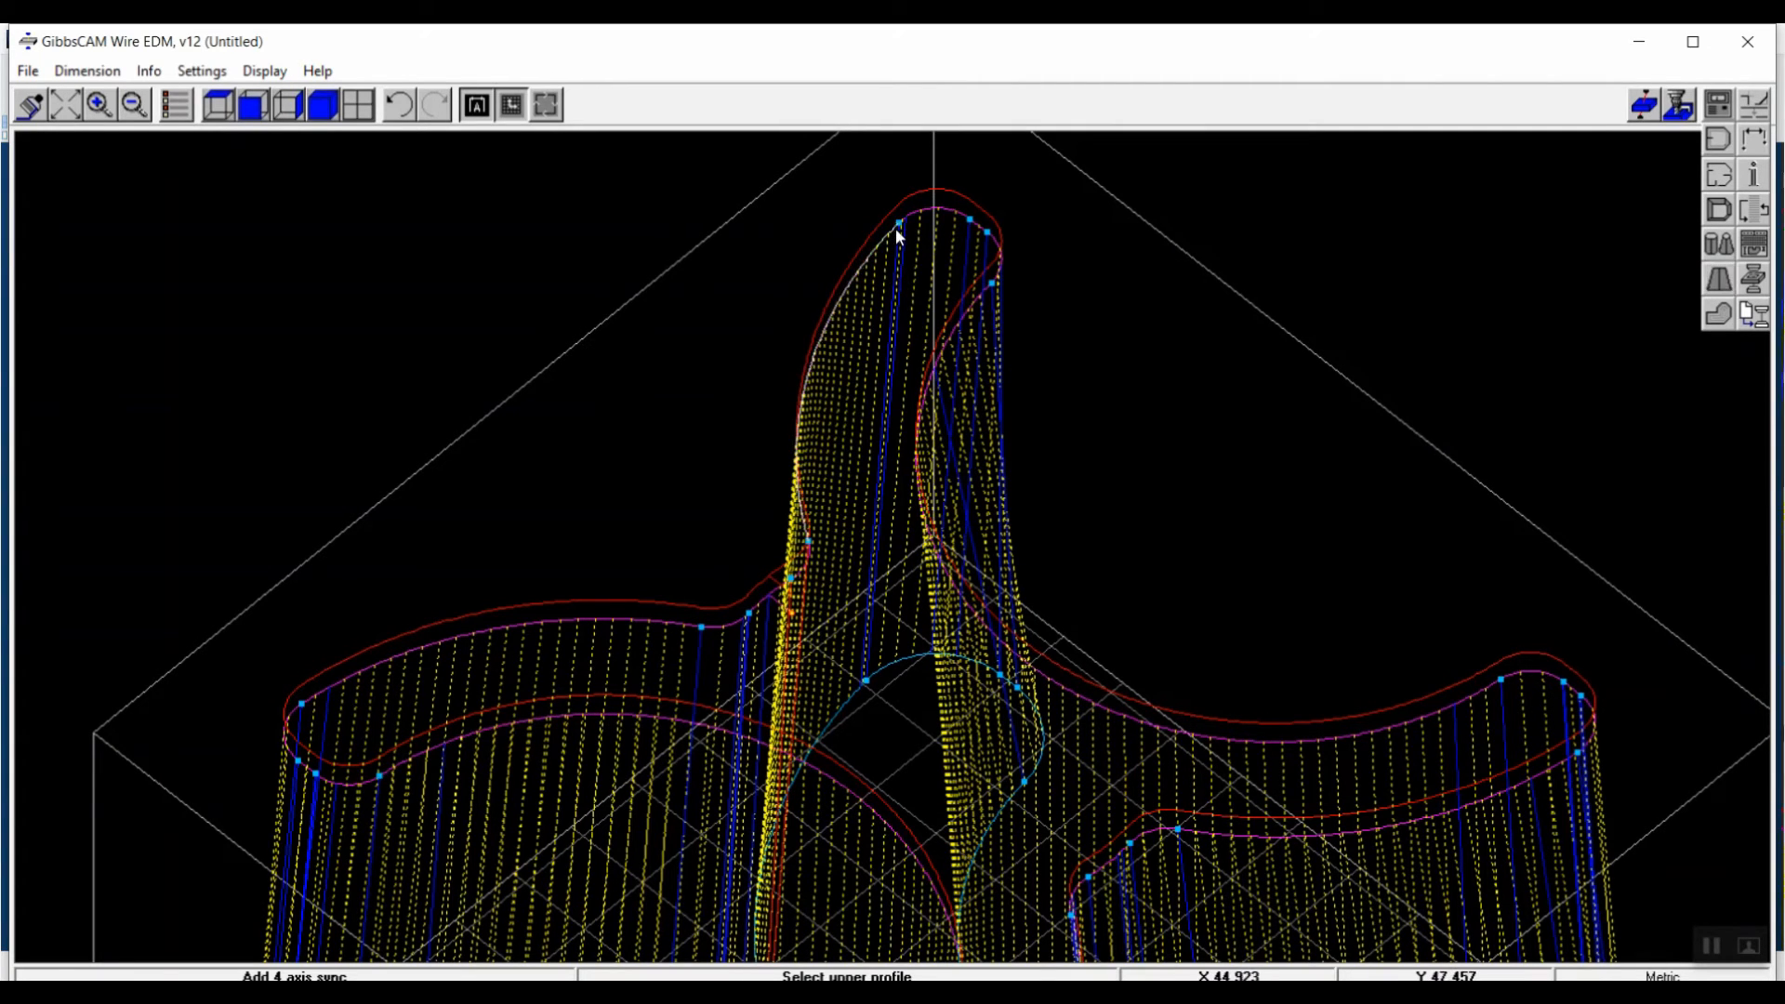
pyautogui.click(863, 685)
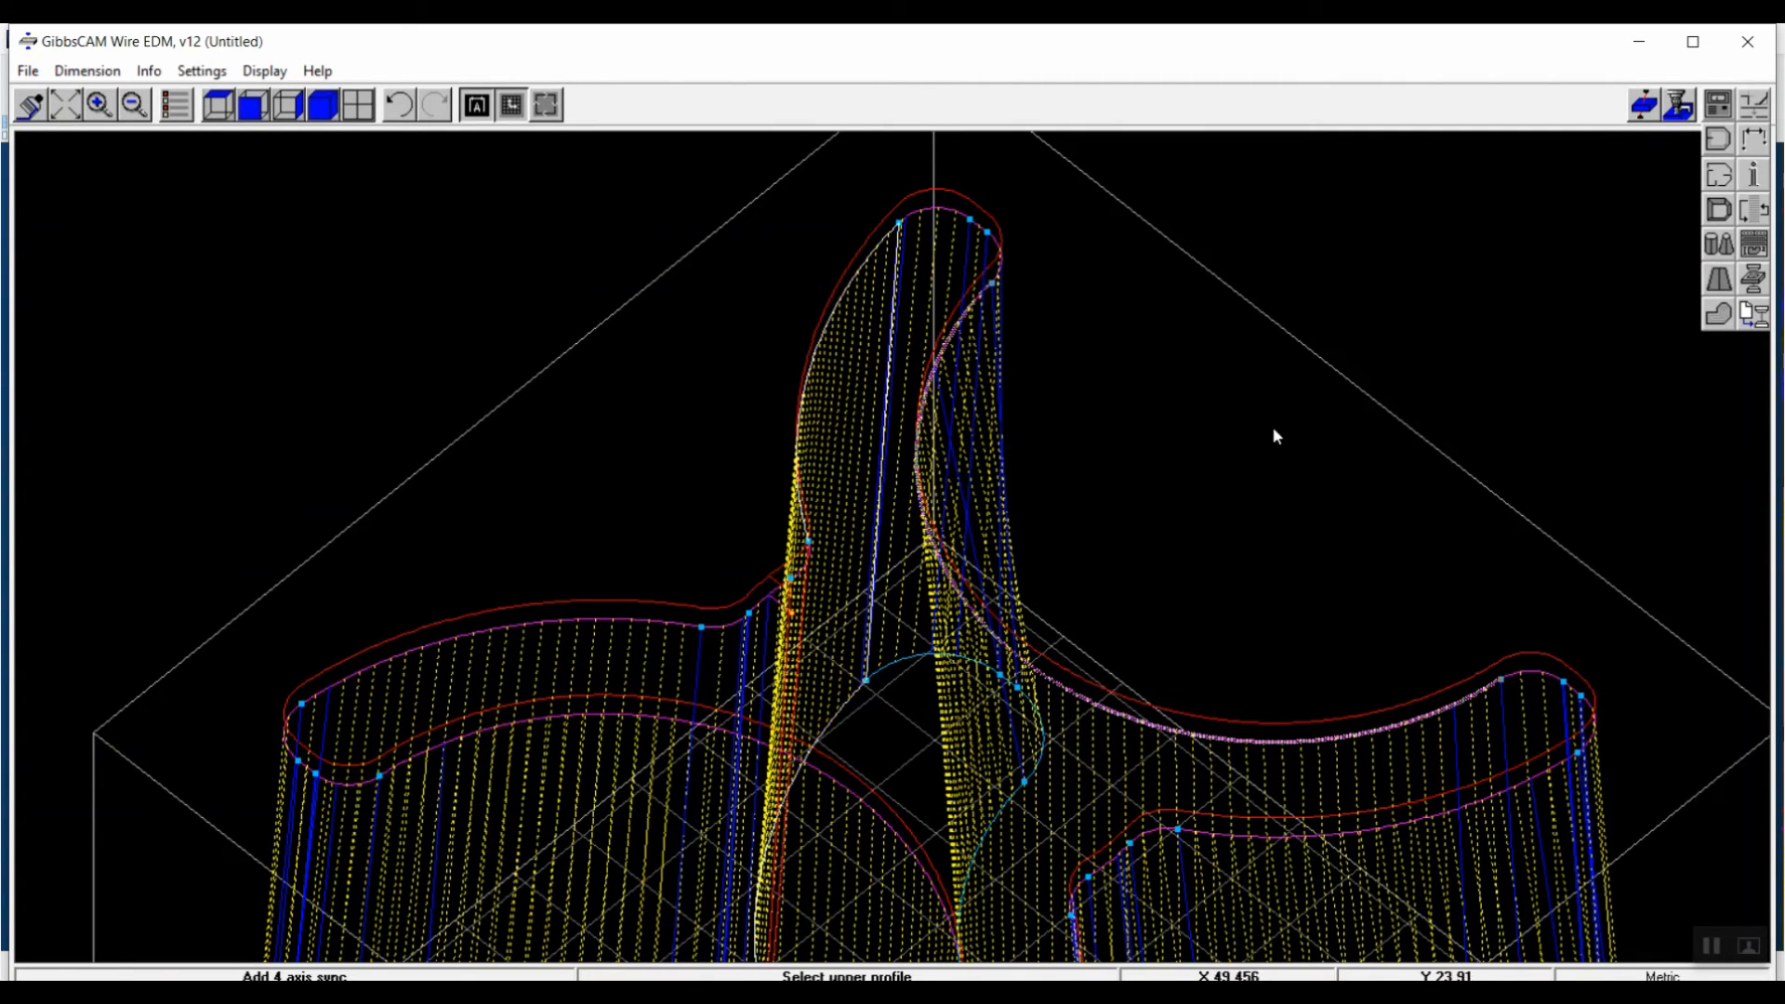
# Add 4 axis syncs from the two middle points of the same upper lobe tip to their matching lower points.
pyautogui.moveTo(1122, 548); pyautogui.dragTo(848, 439, button='middle')
pyautogui.click(797, 357)
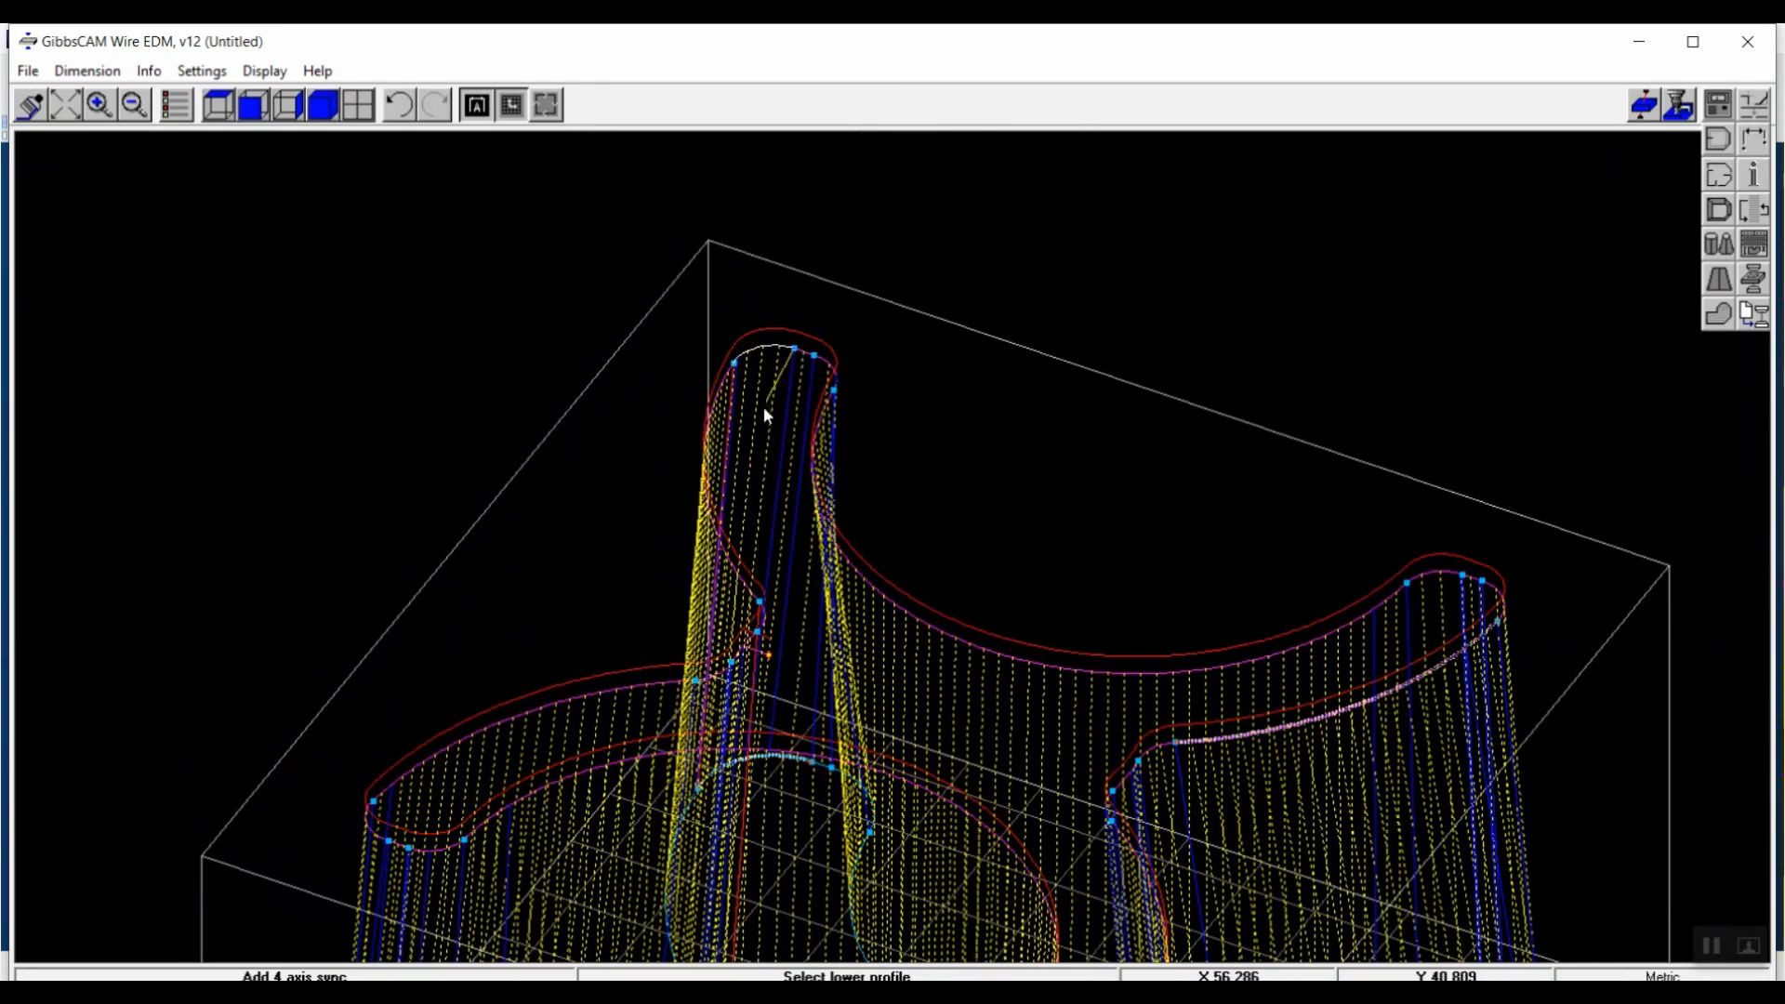
pyautogui.click(811, 766)
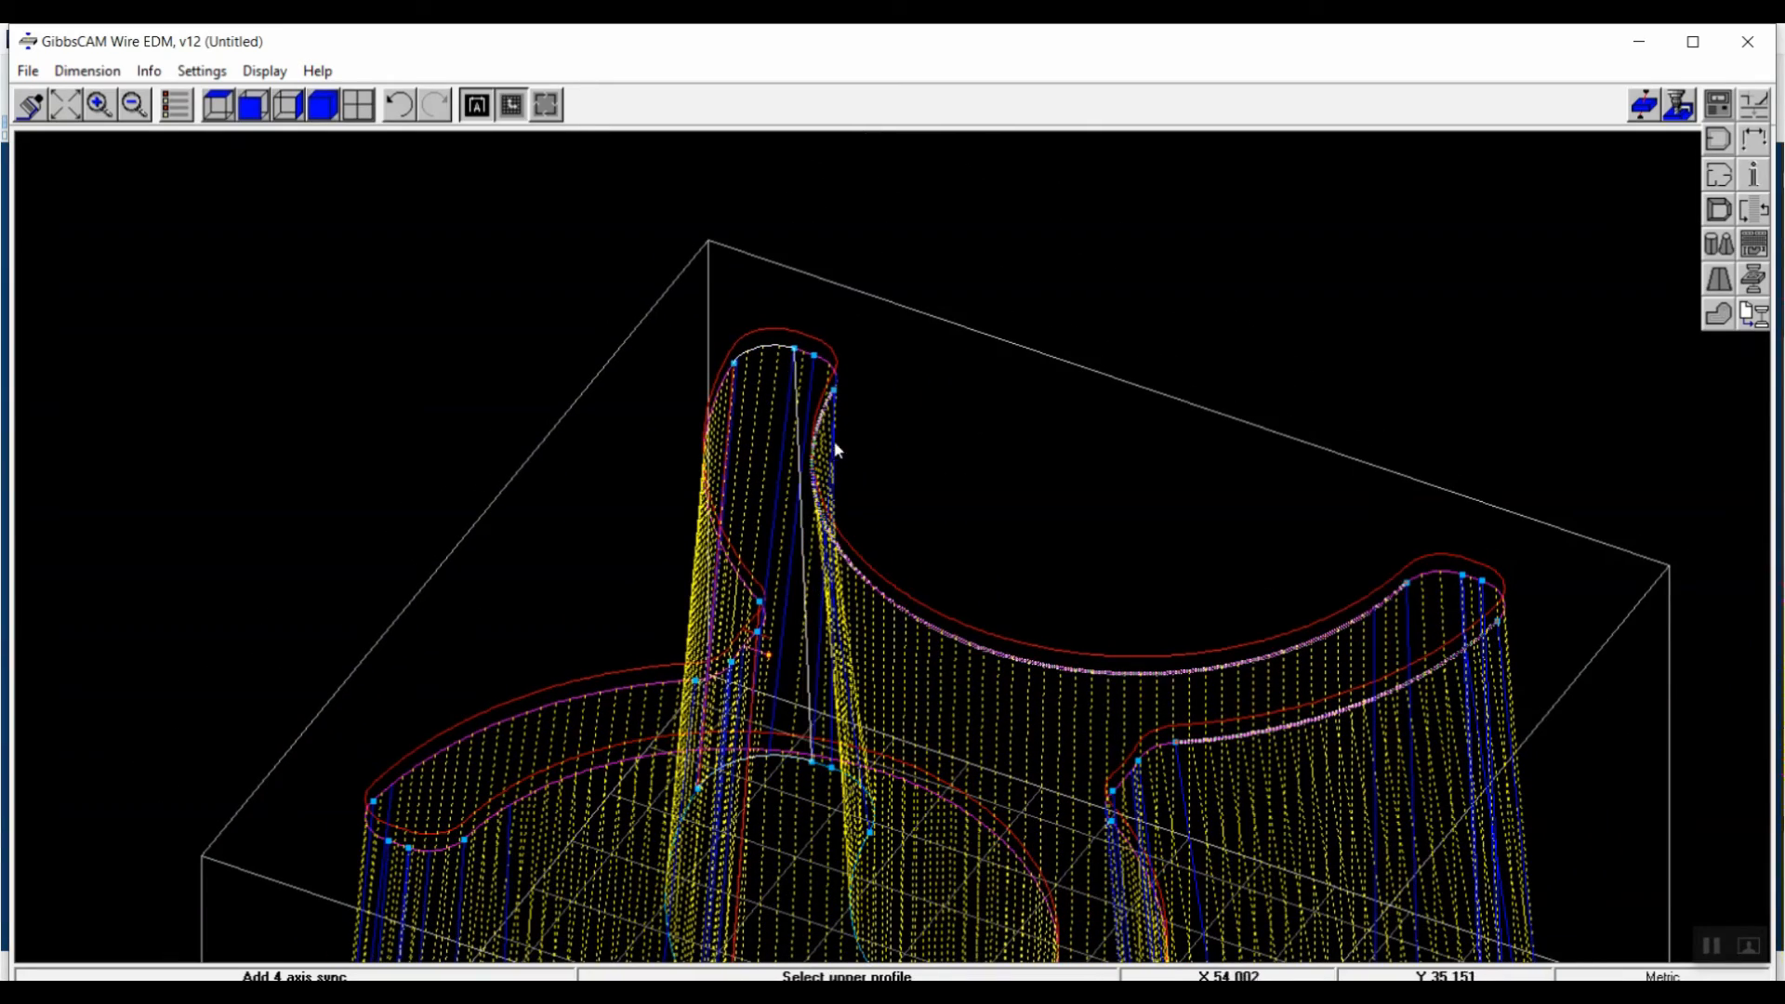
pyautogui.click(814, 359)
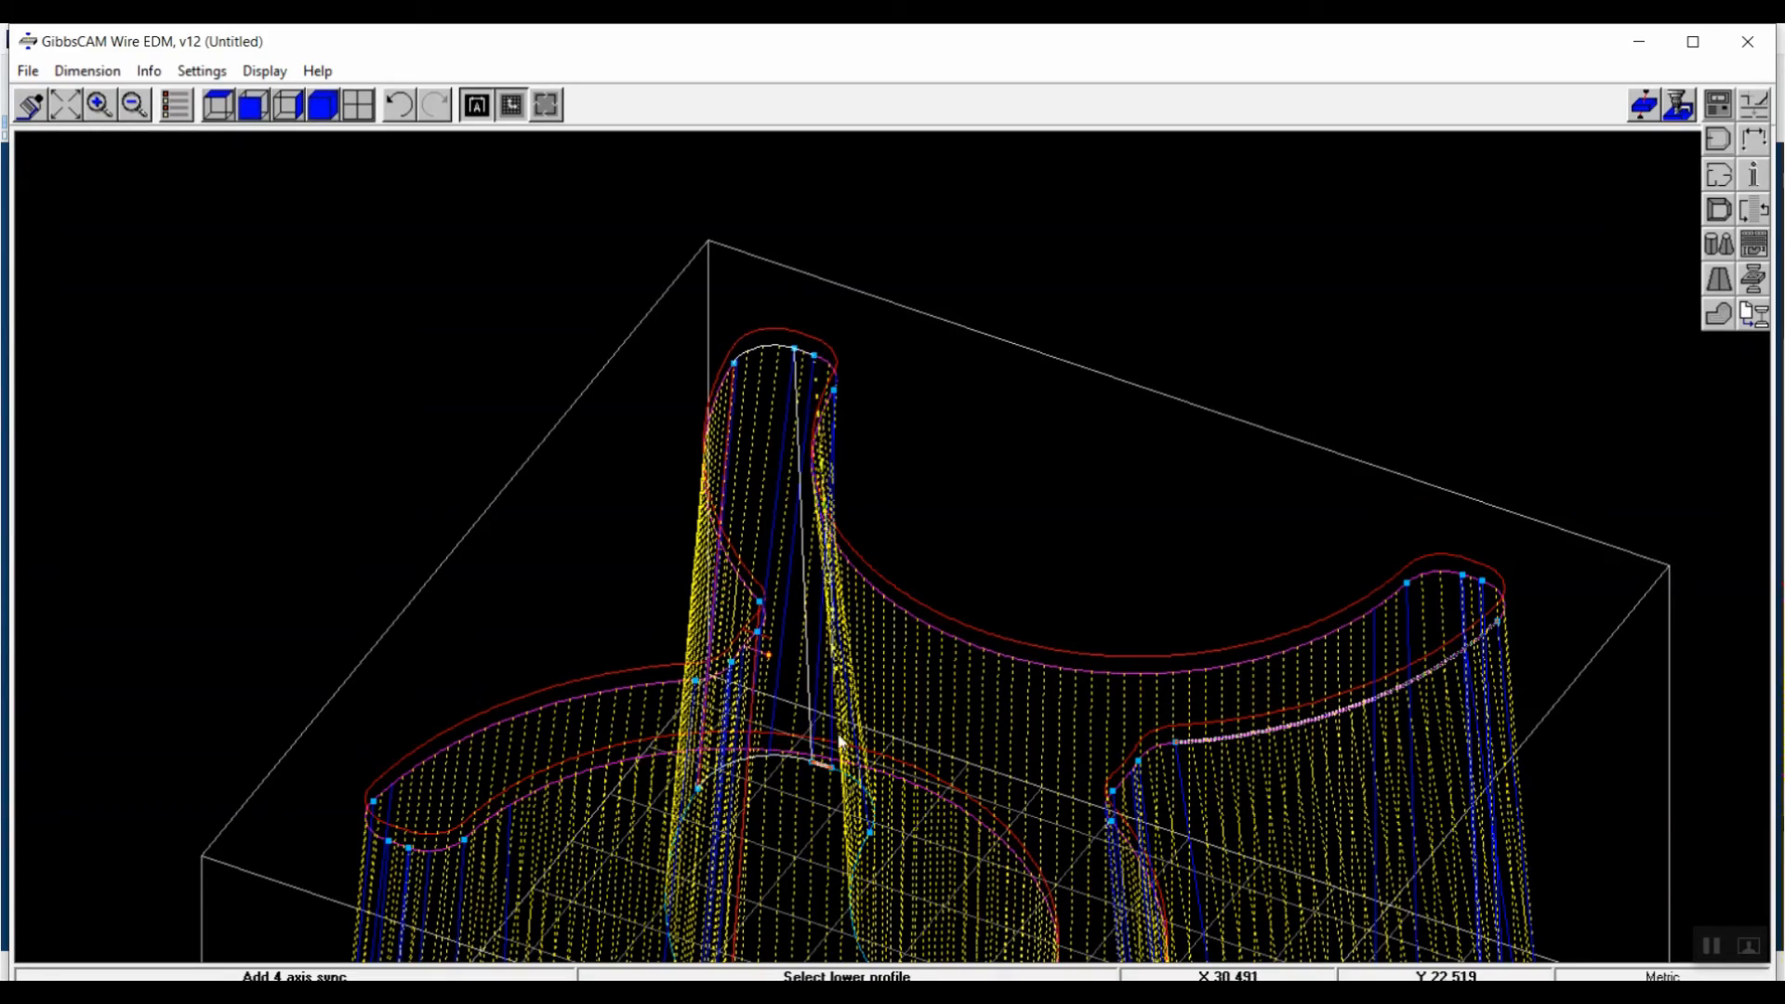
pyautogui.click(832, 767)
# Add a 4 axis sync from the remaining end point of the upper lobe tip to the lower point beneath it.
pyautogui.moveTo(940, 602); pyautogui.dragTo(591, 545, button='middle')
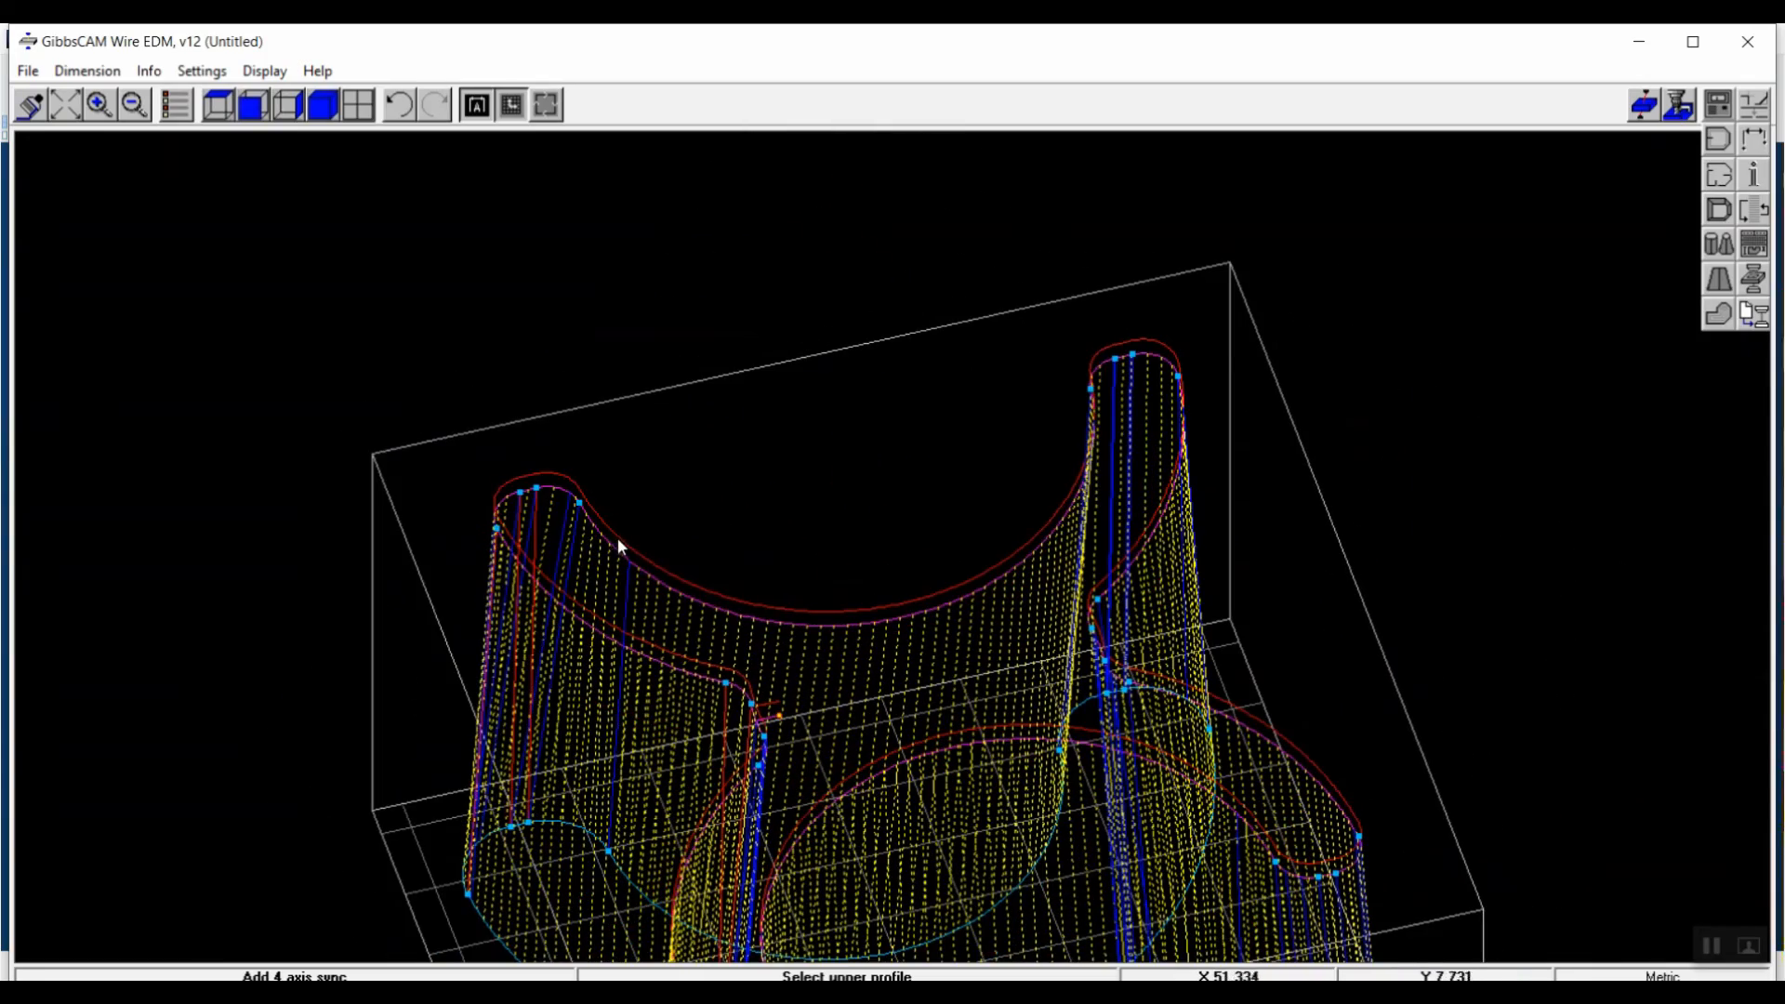
pyautogui.click(617, 538)
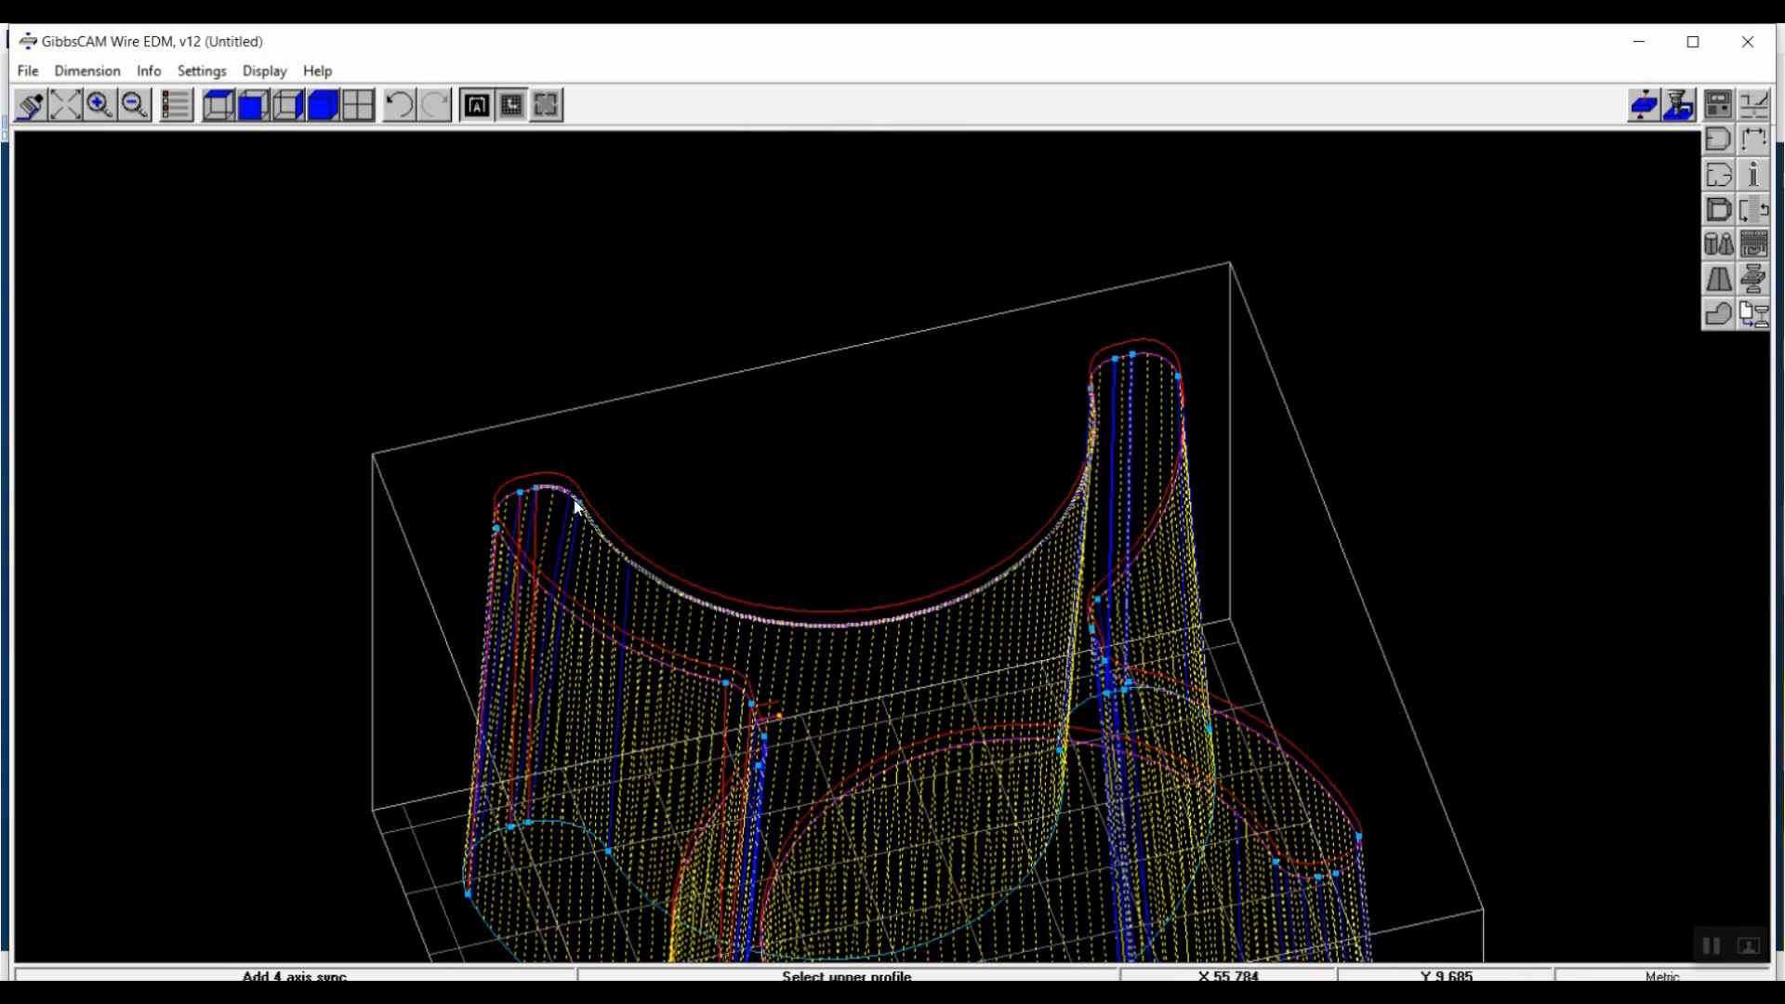
pyautogui.click(606, 850)
pyautogui.moveTo(1368, 651); pyautogui.dragTo(691, 663, button='middle')
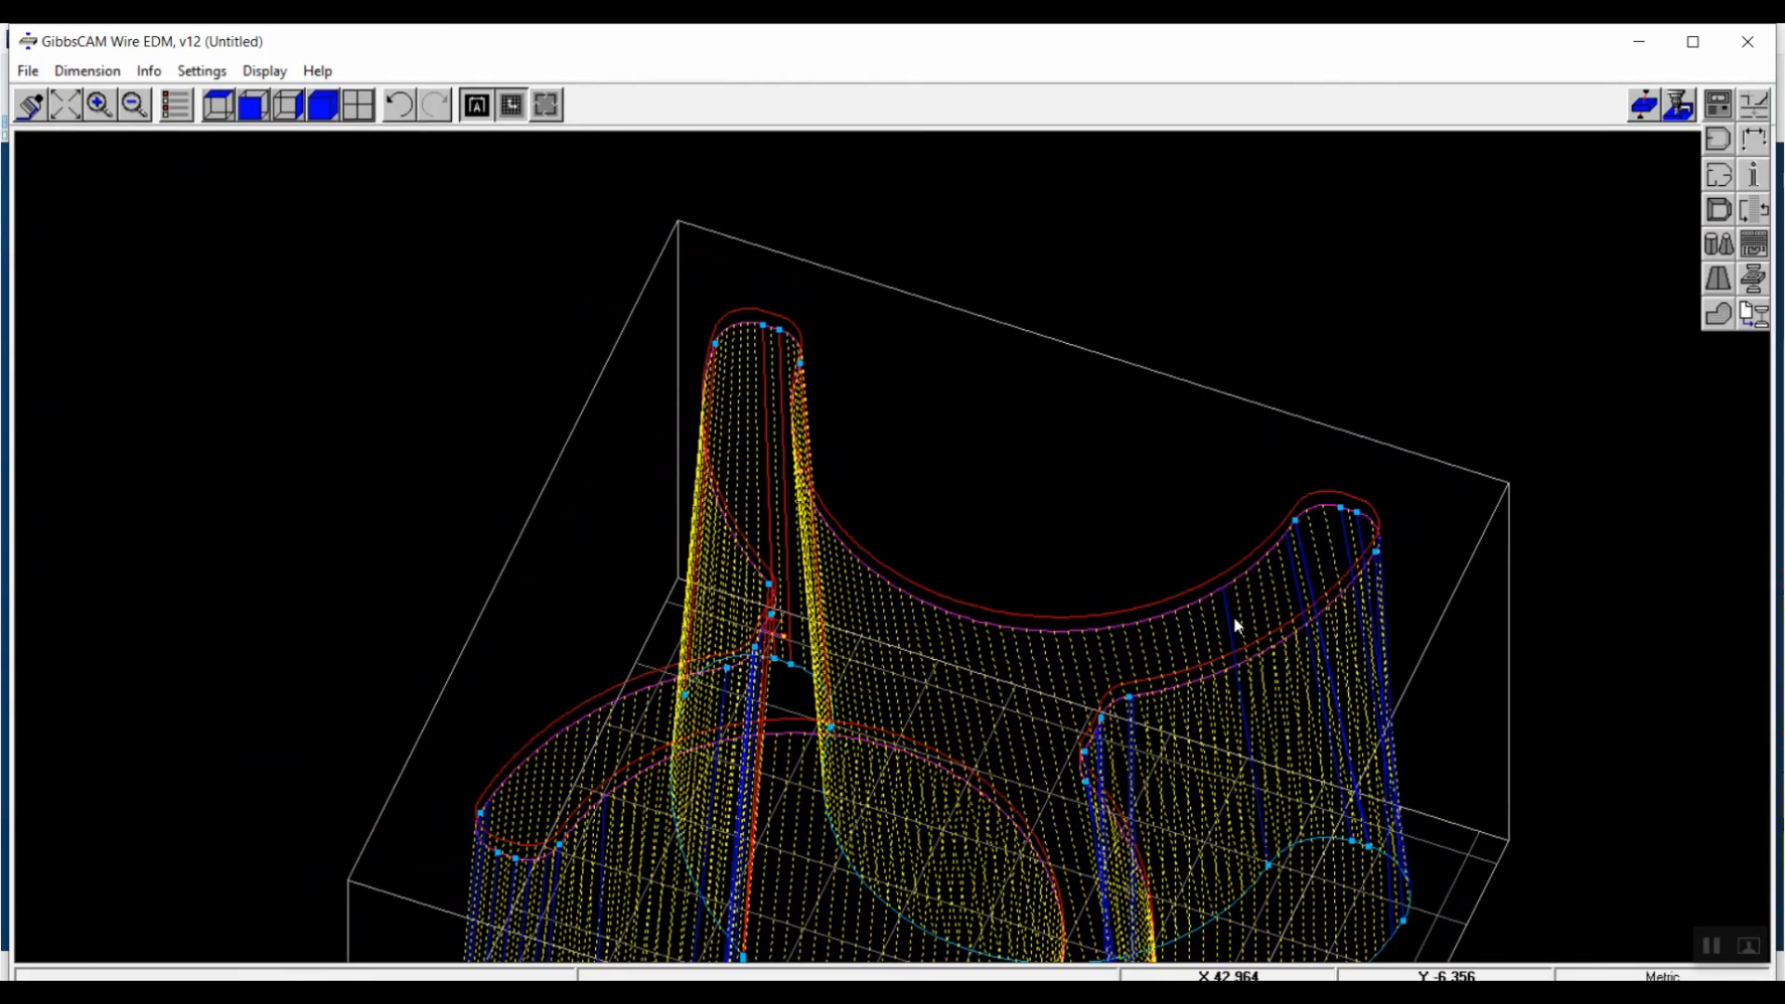
pyautogui.moveTo(1236, 625); pyautogui.dragTo(1199, 582, button='middle')
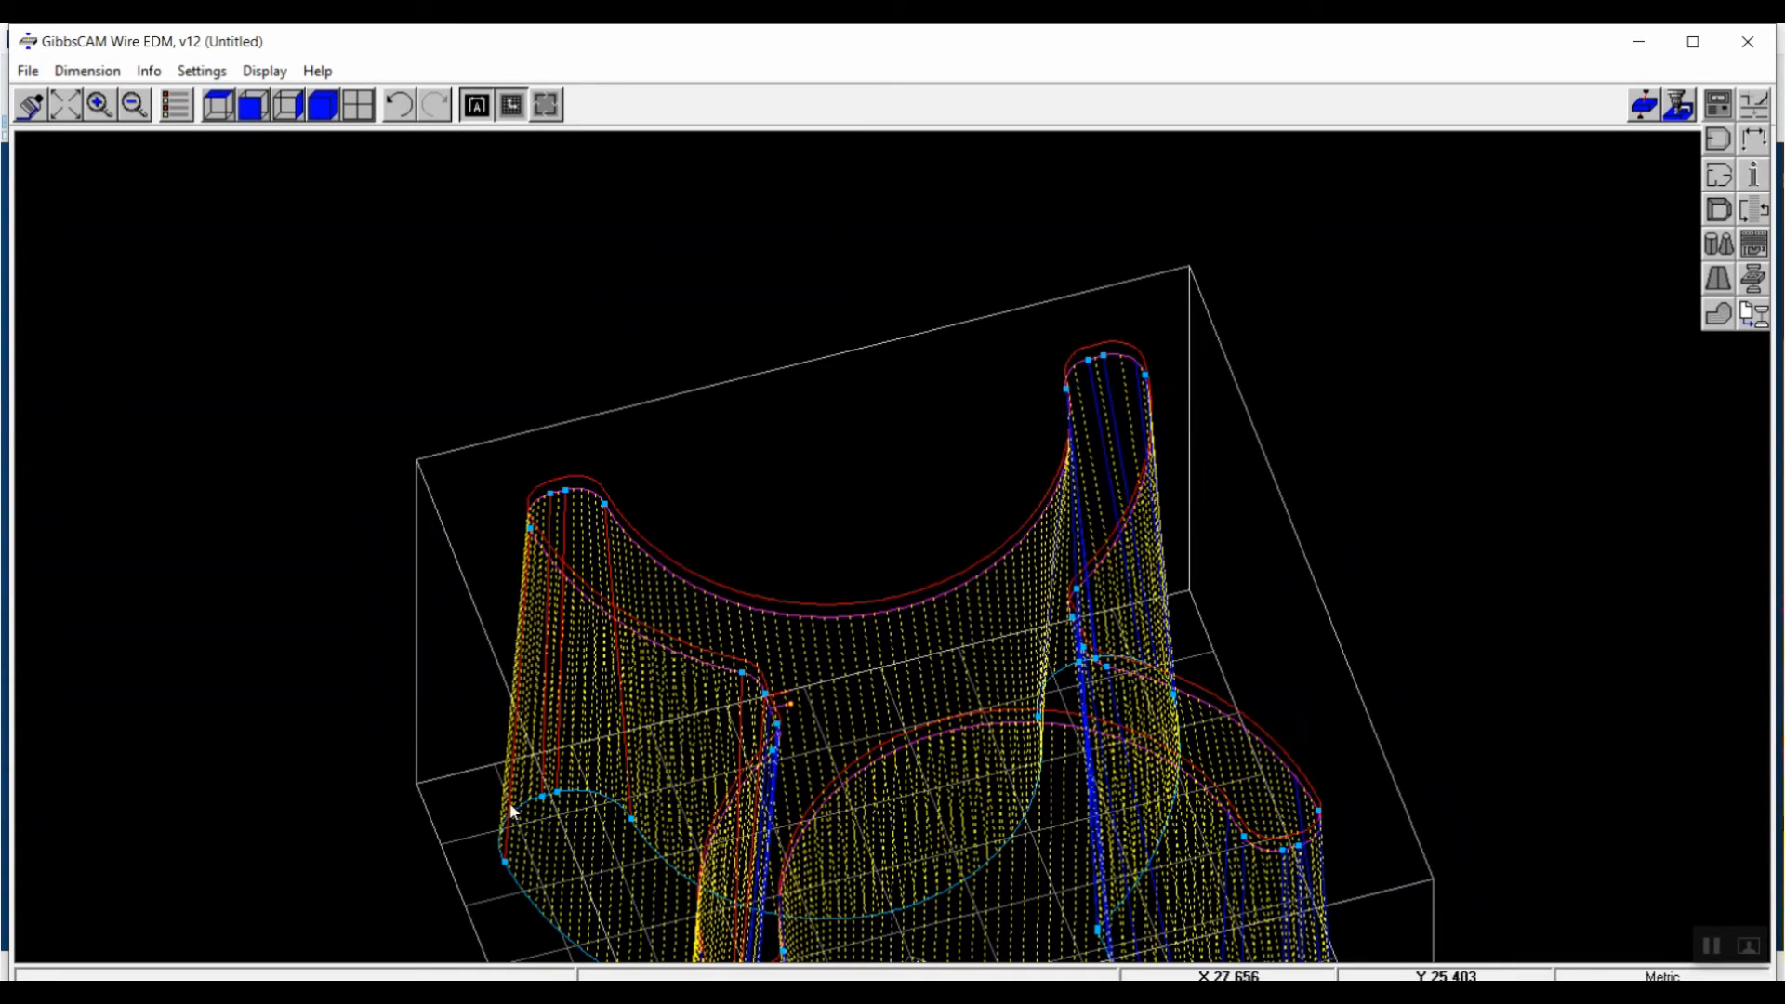
# Run the wire cut simulation with solid display on the whole four-axis part and close the simulation.
pyautogui.scroll(-2, 1478, 627)
pyautogui.moveTo(1527, 719); pyautogui.dragTo(929, 399, button='middle')
pyautogui.scroll(-2, 867, 737)
pyautogui.moveTo(642, 894); pyautogui.dragTo(1218, 391)
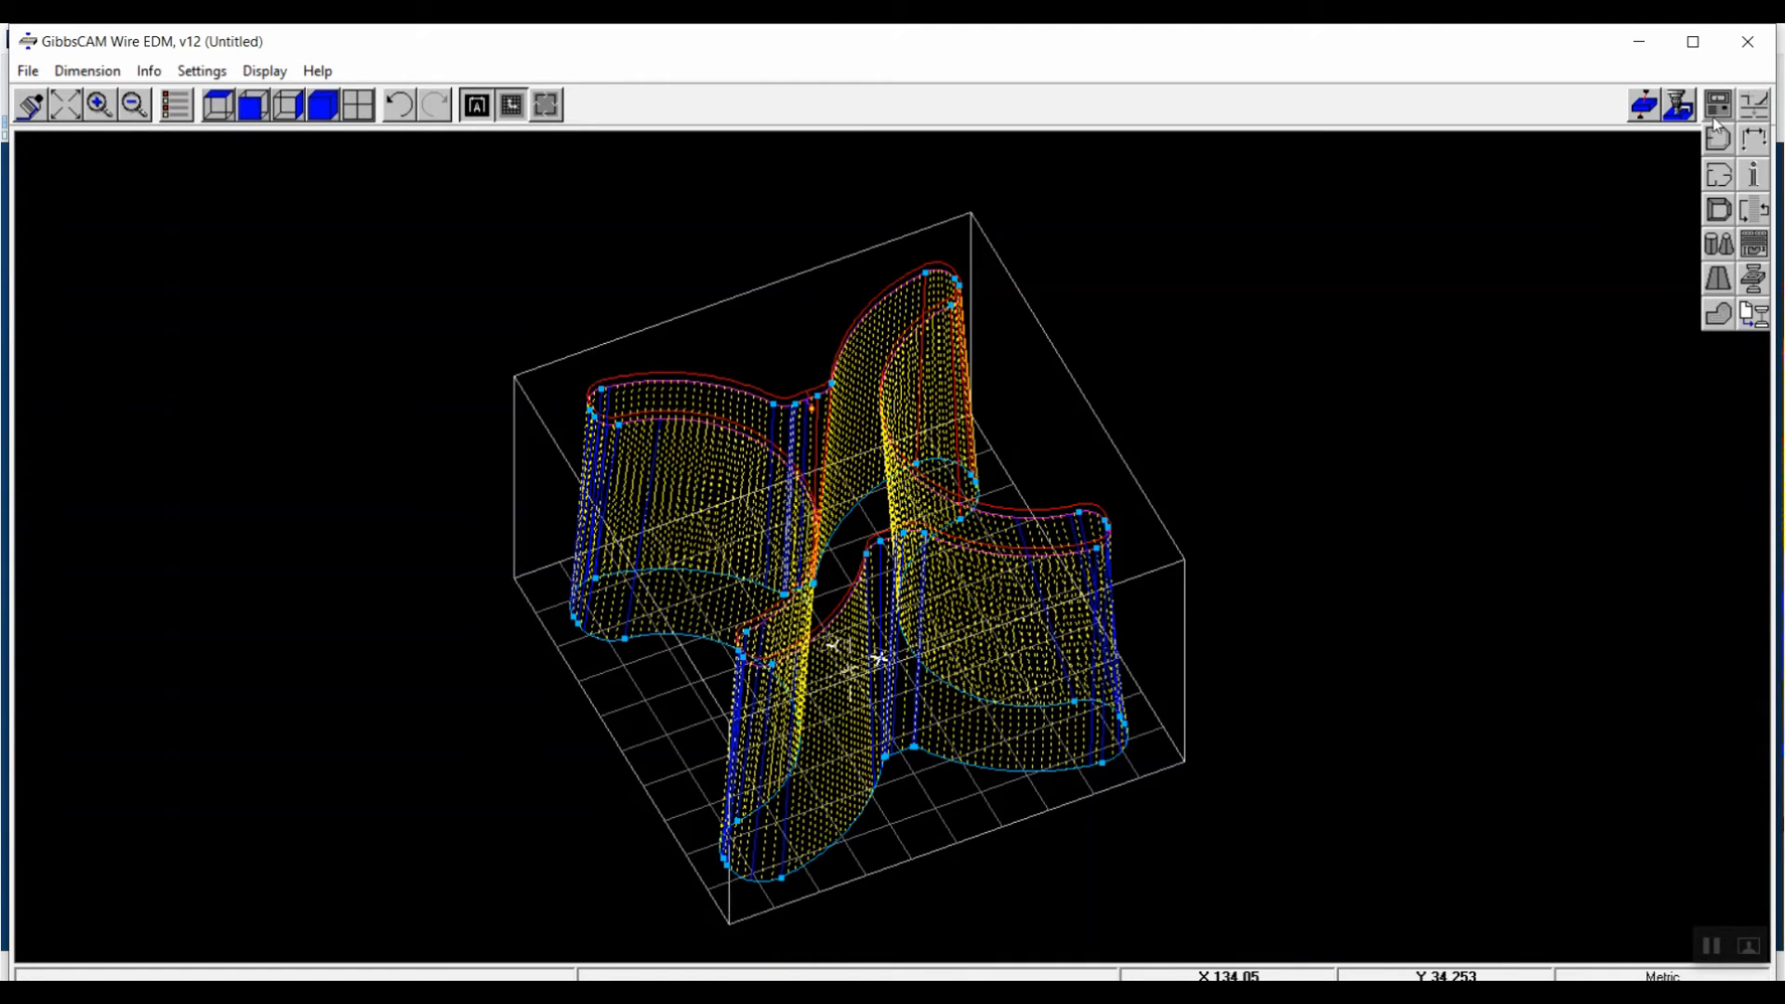
pyautogui.click(1760, 287)
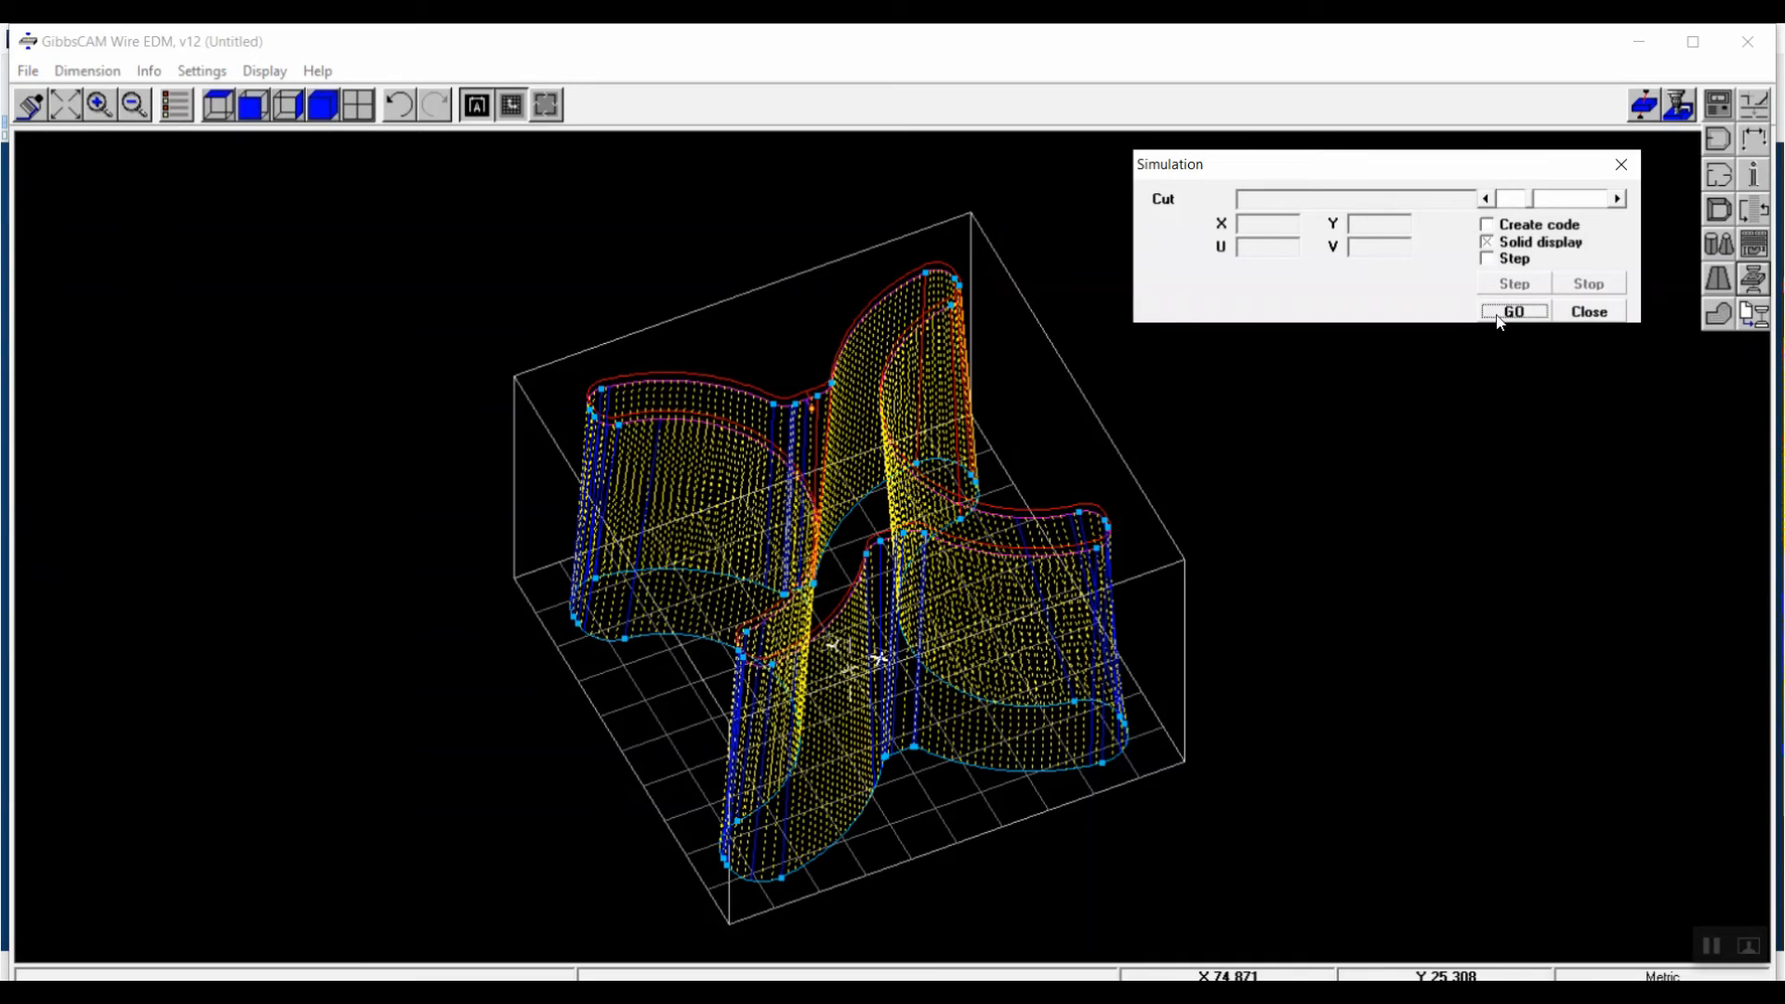
pyautogui.click(1497, 316)
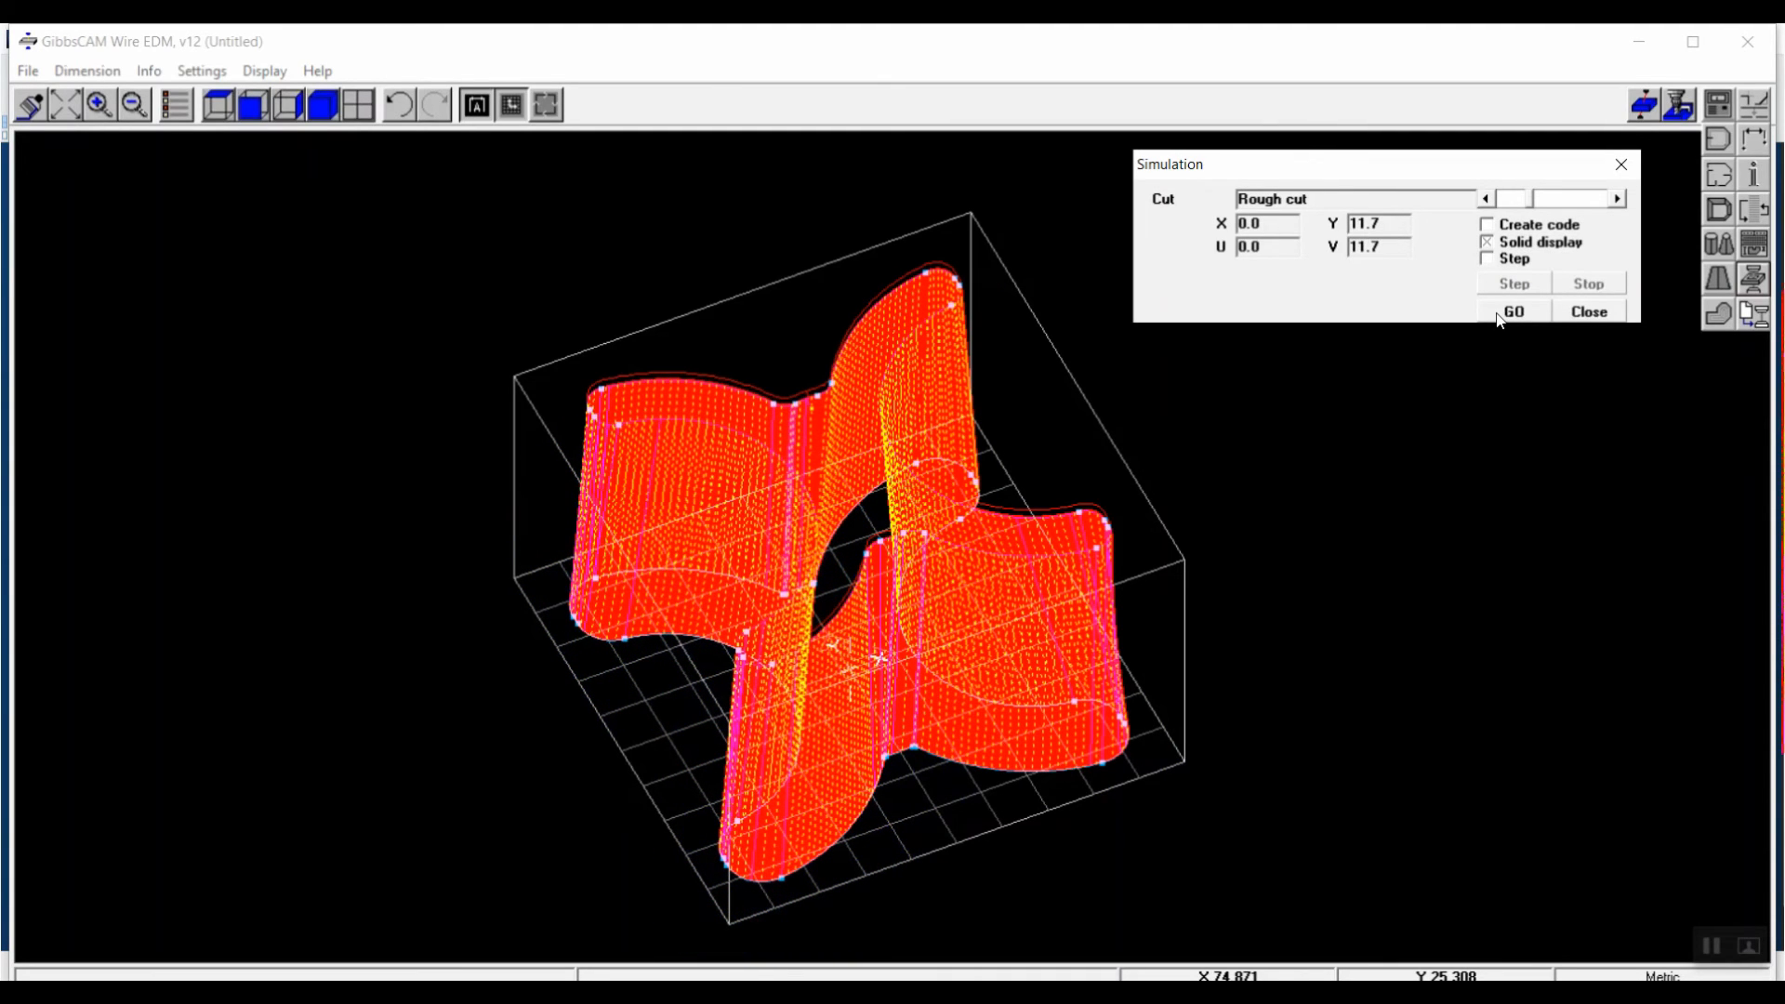
pyautogui.click(1580, 312)
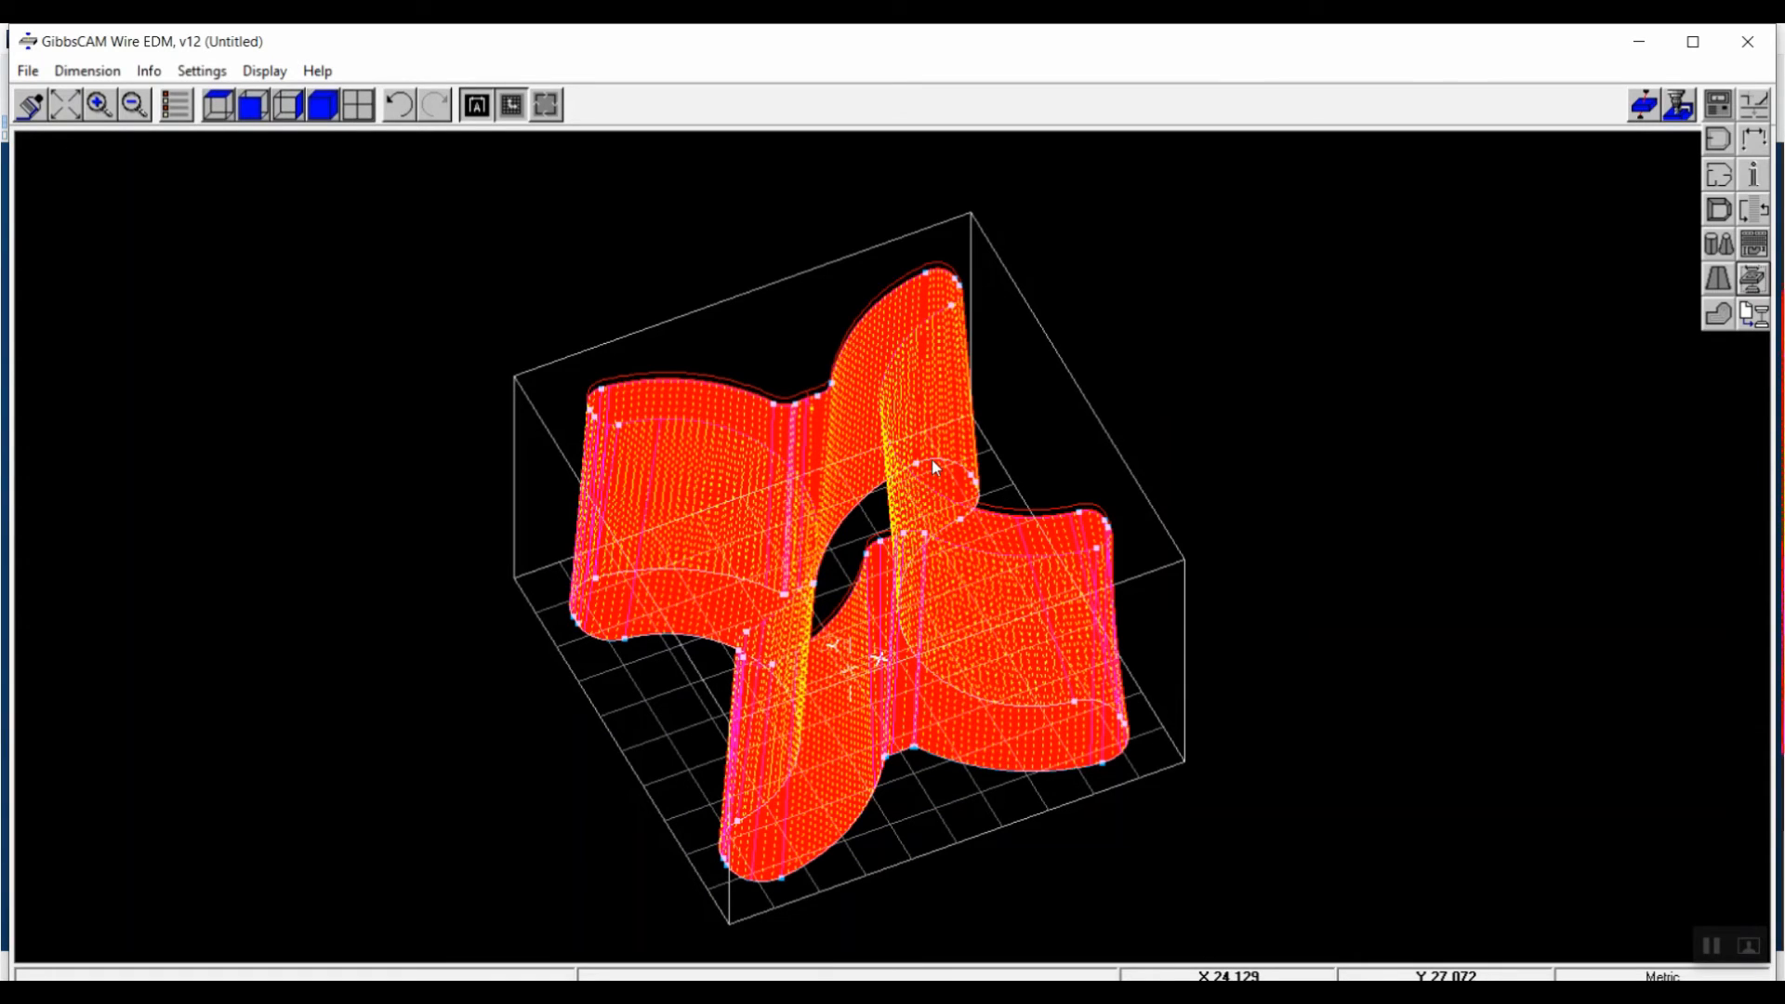
# Close the Wire EDM module and switch to the GibbsCAM window containing the die block part.
pyautogui.click(1748, 41)
pyautogui.click(900, 570)
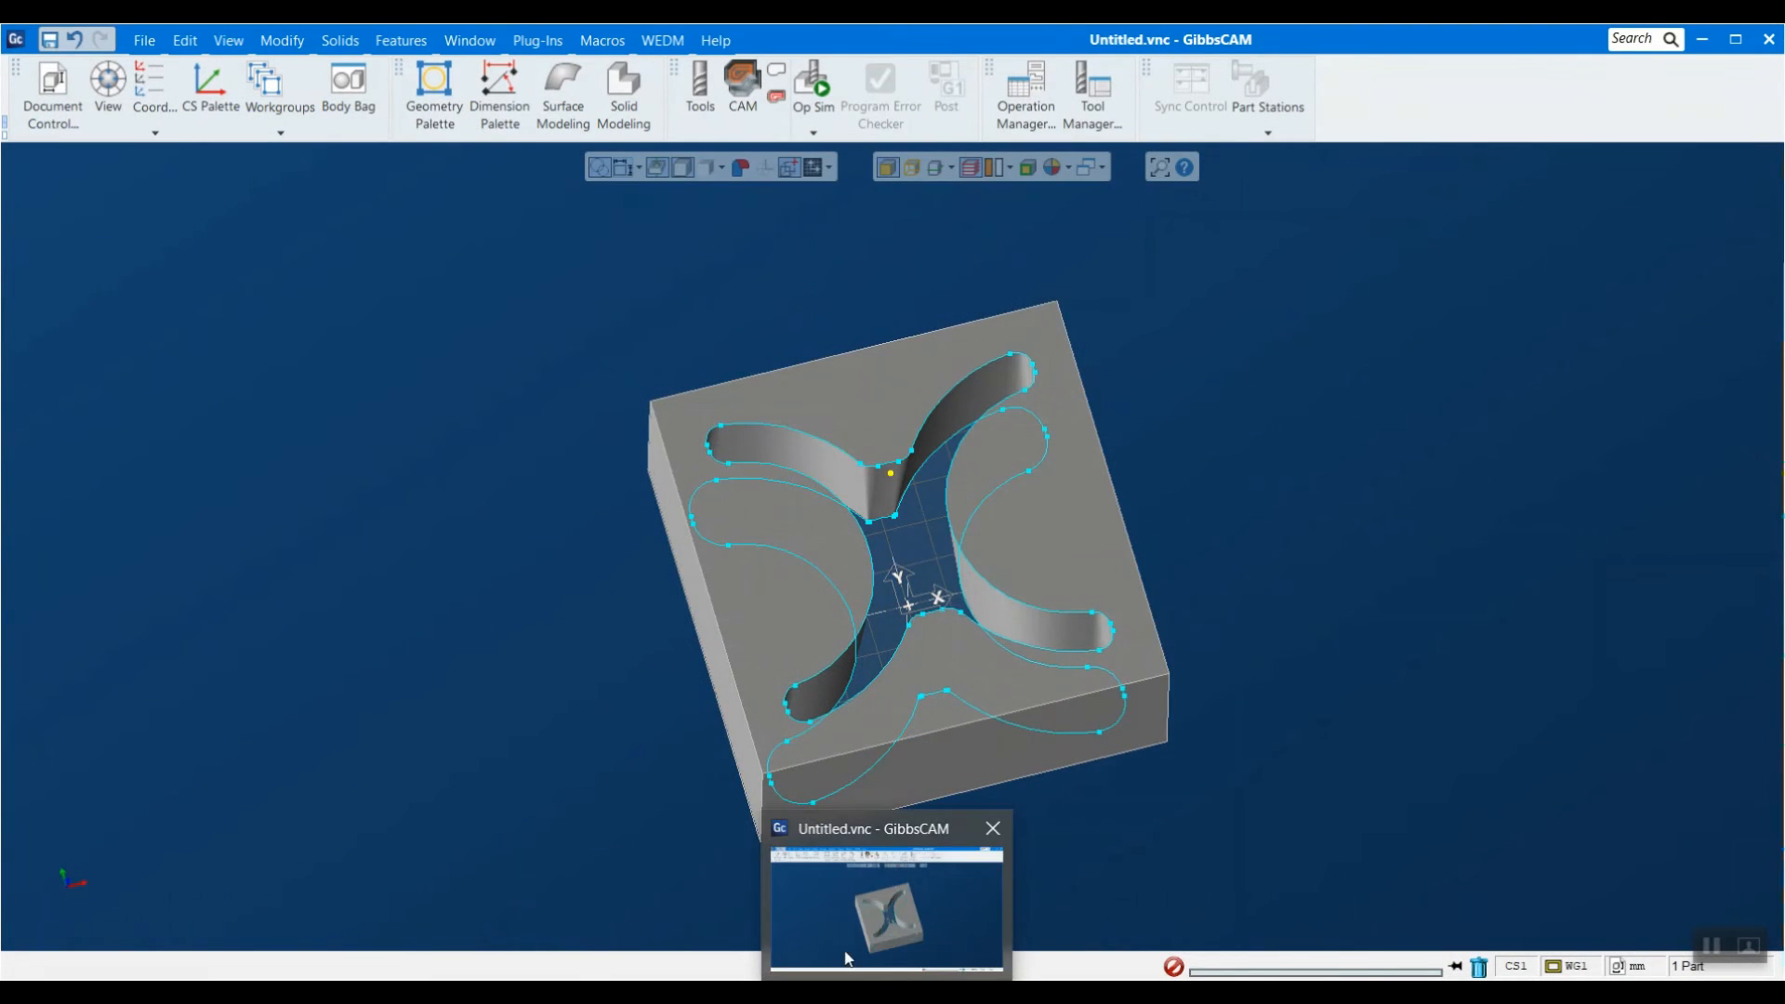
pyautogui.moveTo(945, 991)
pyautogui.click(944, 906)
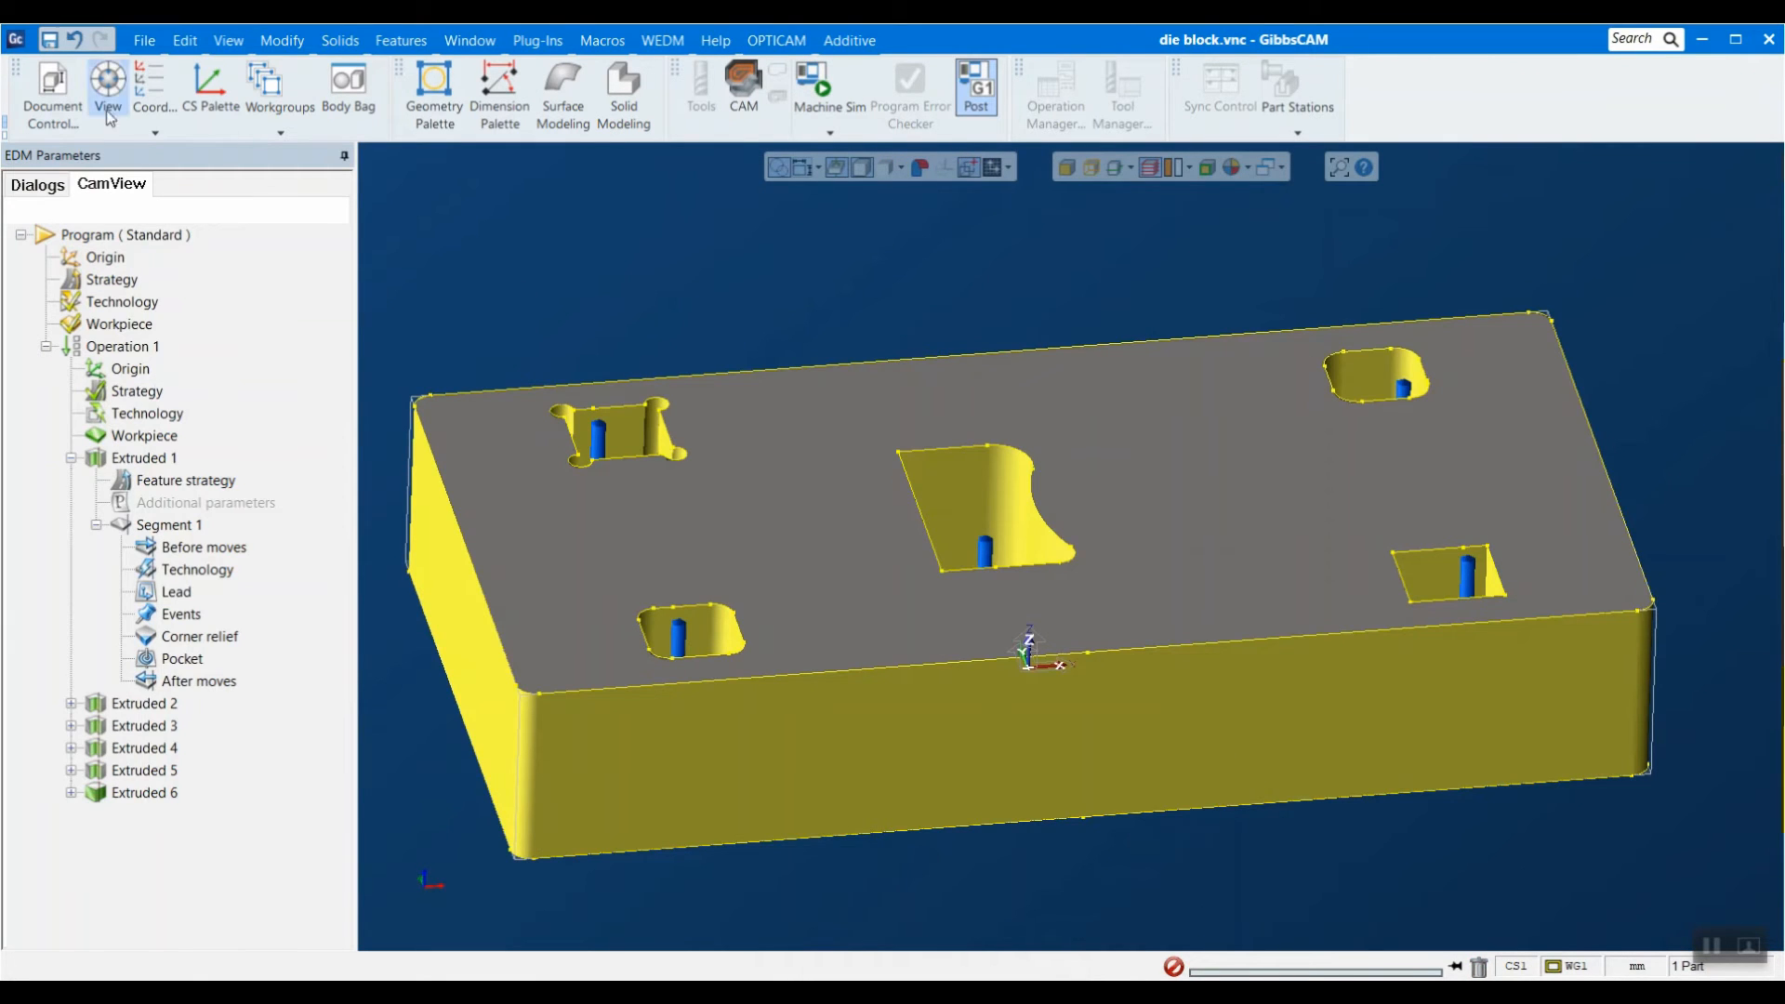
pyautogui.click(146, 43)
pyautogui.click(149, 46)
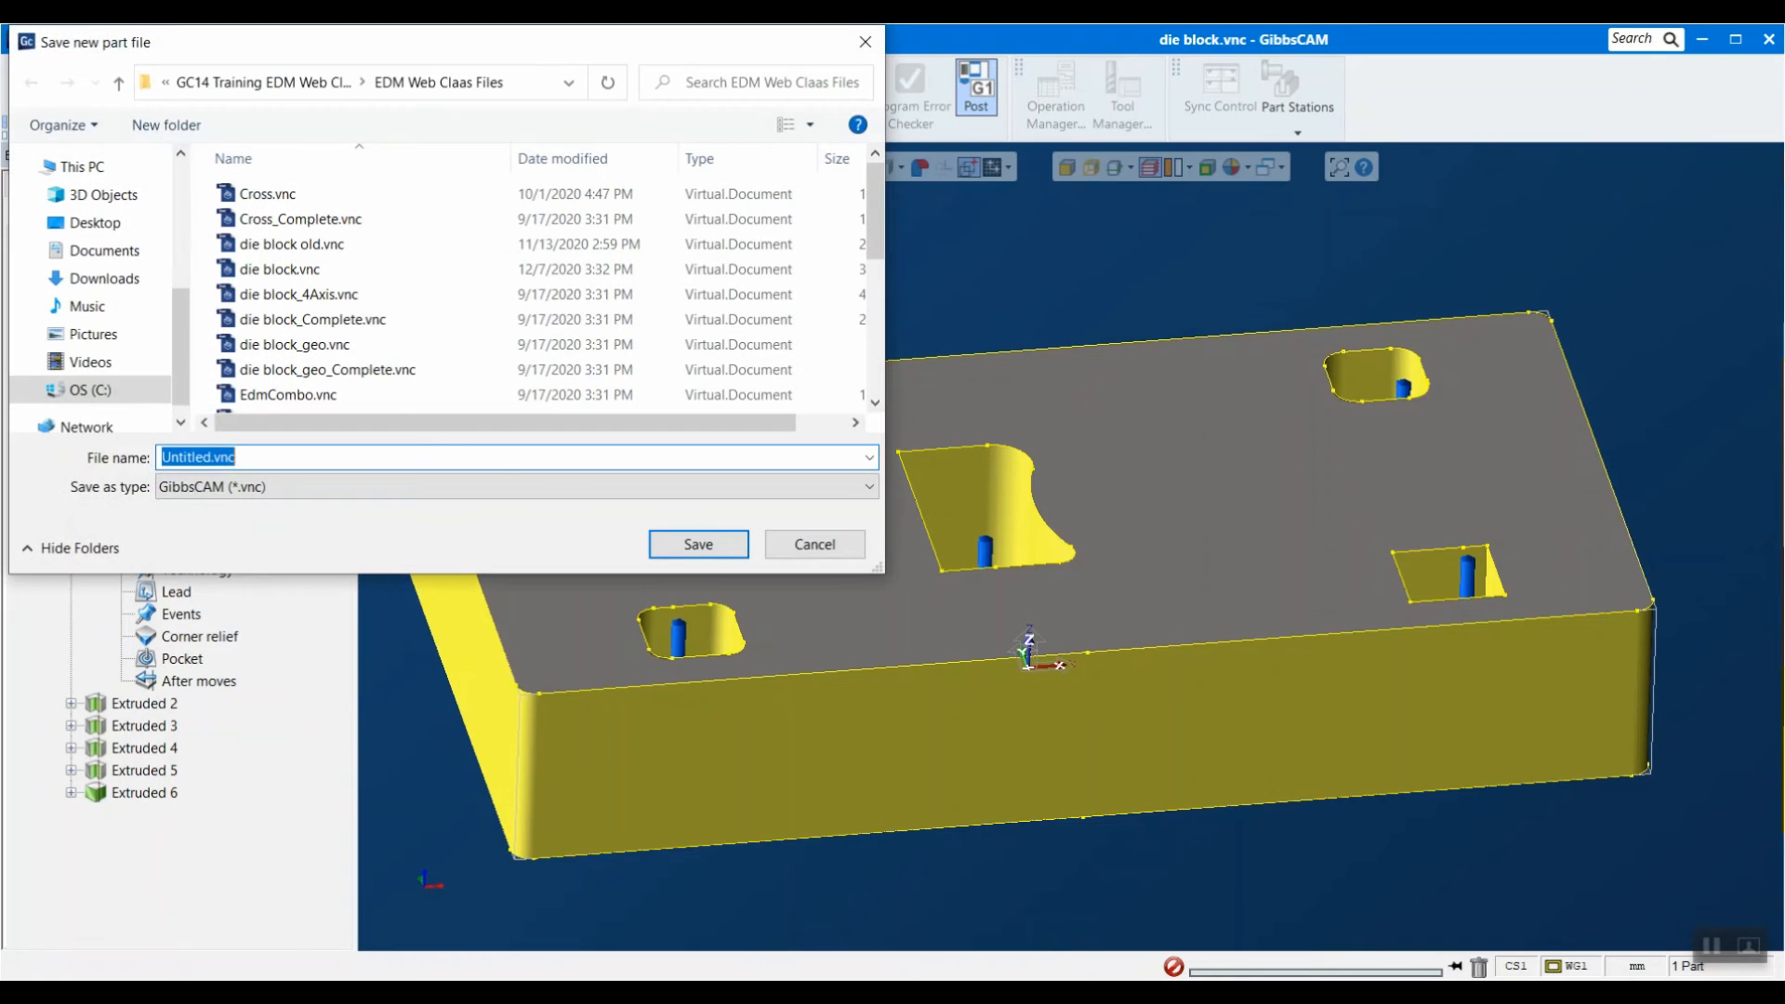
pyautogui.click(865, 42)
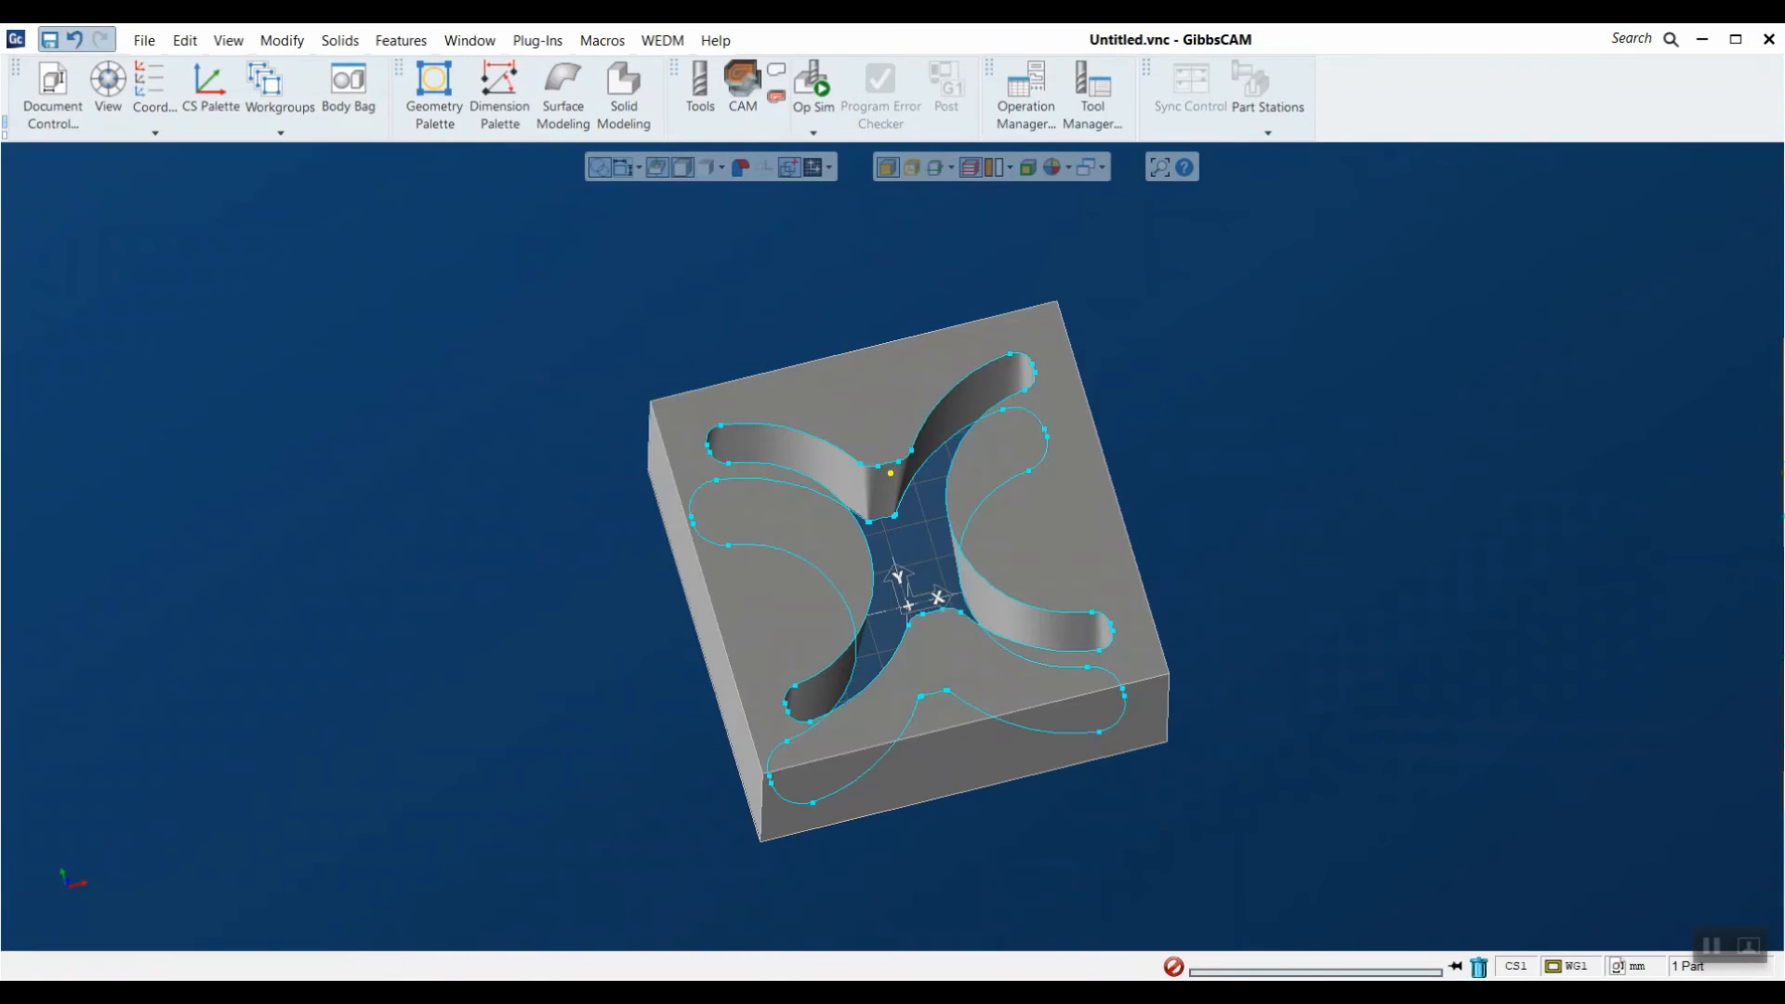
# Close the cross-shaped Untitled part without saving and create a new part file in the die block session, saved as Untitled.vnc.
pyautogui.click(1769, 40)
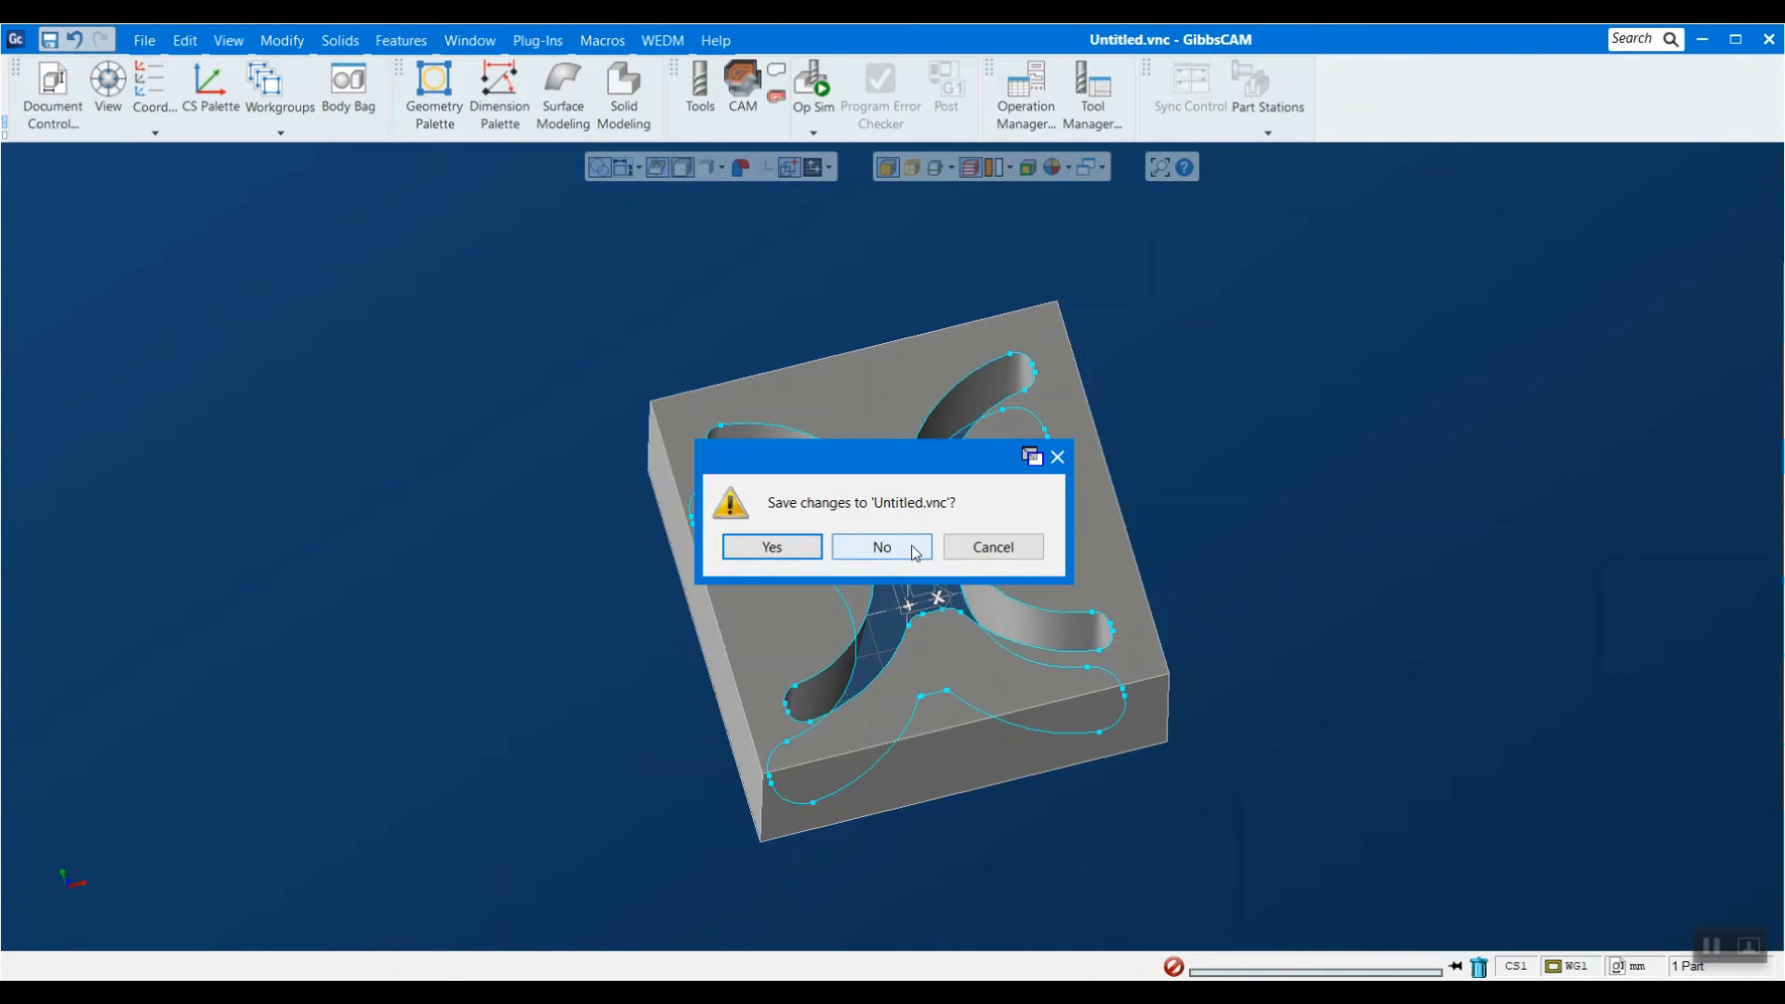
pyautogui.click(877, 546)
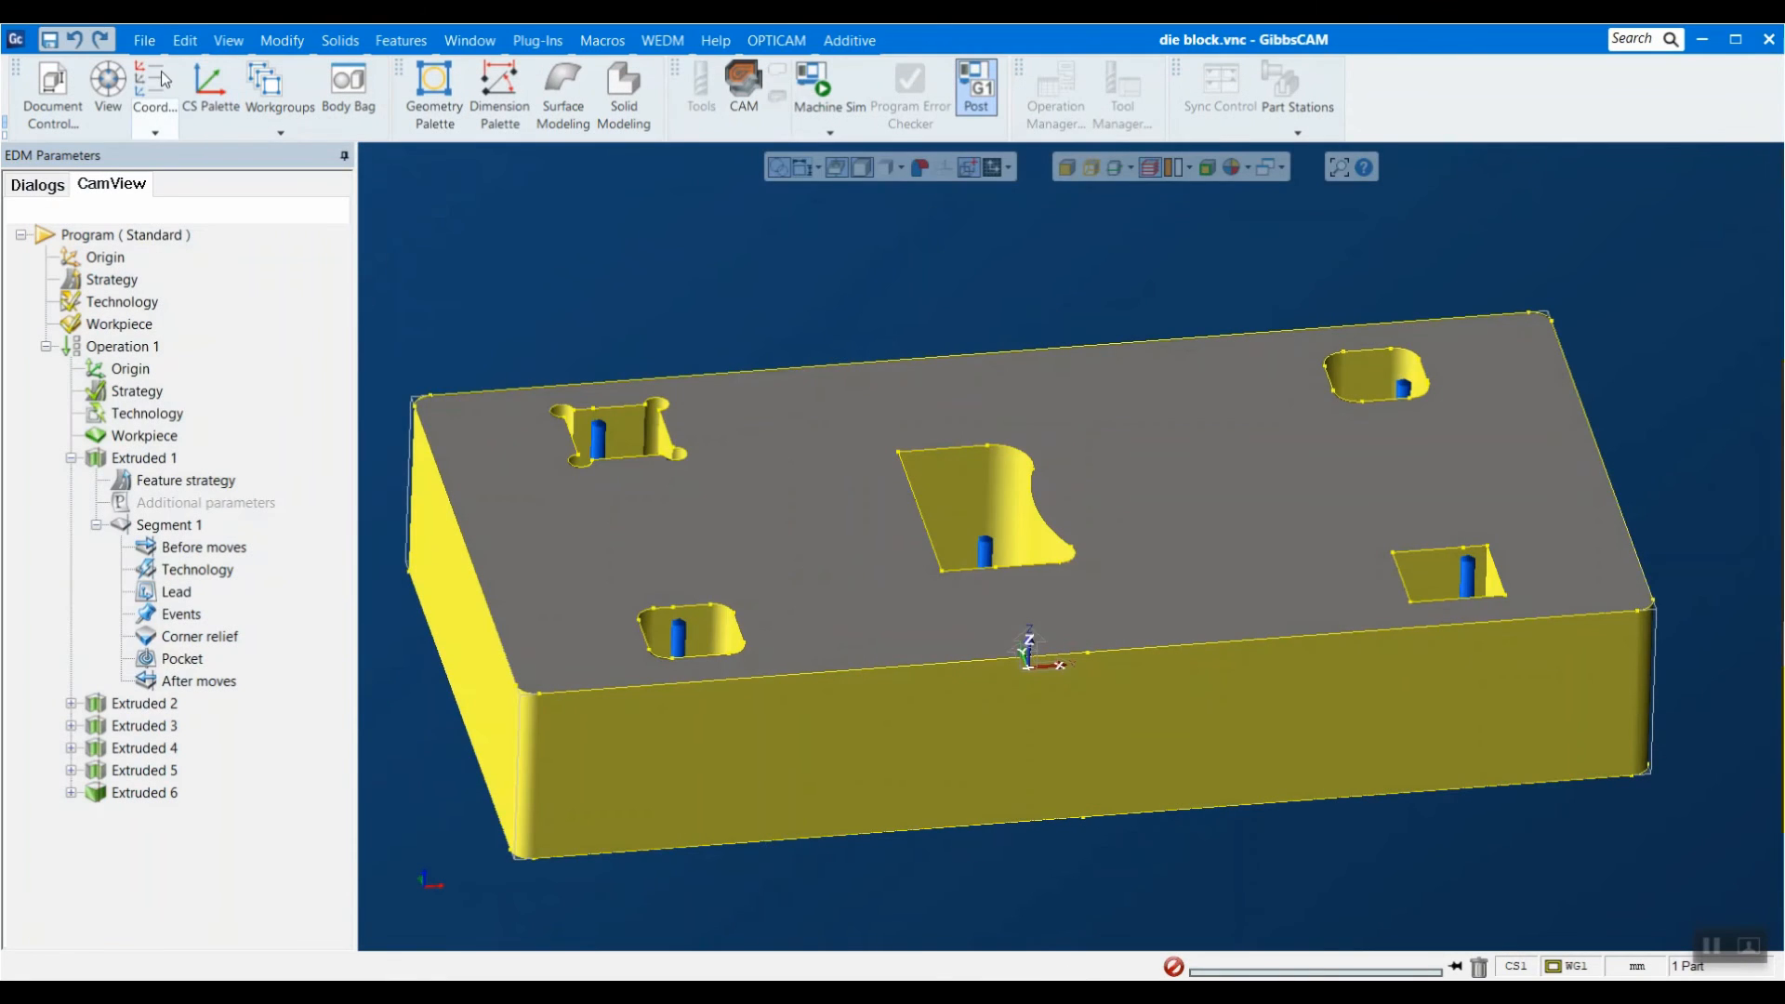
pyautogui.click(144, 40)
pyautogui.click(282, 110)
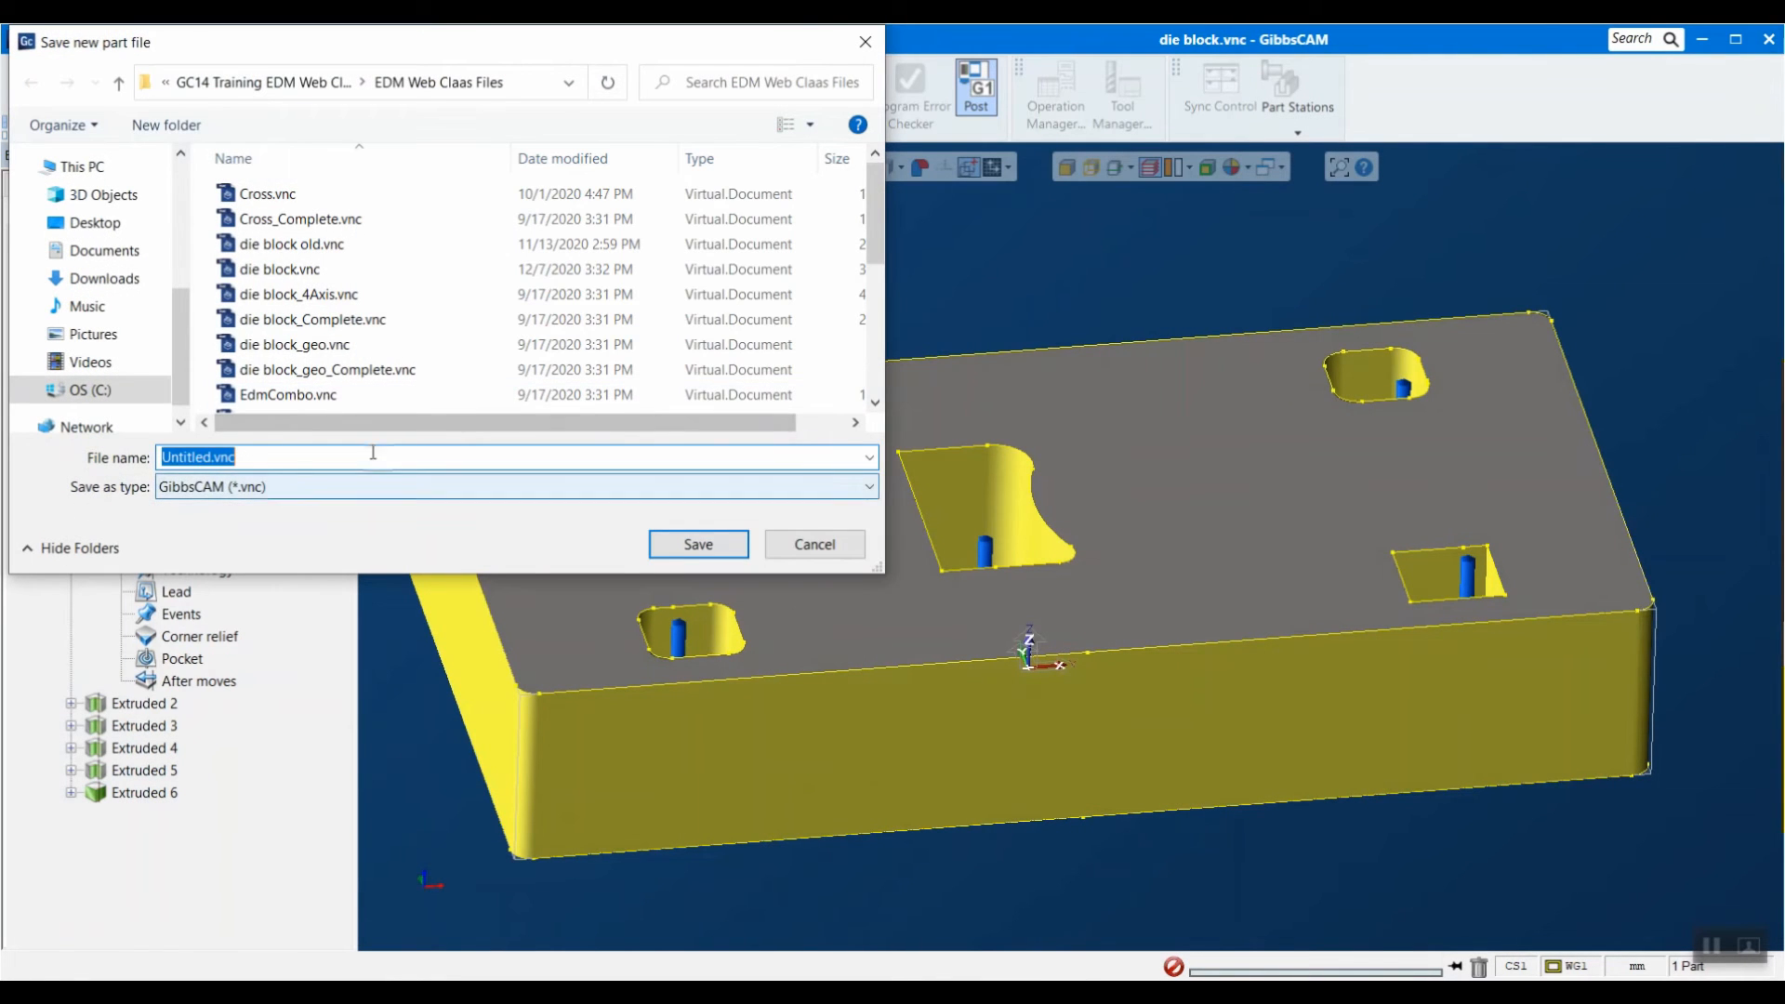
pyautogui.click(697, 543)
pyautogui.click(1060, 546)
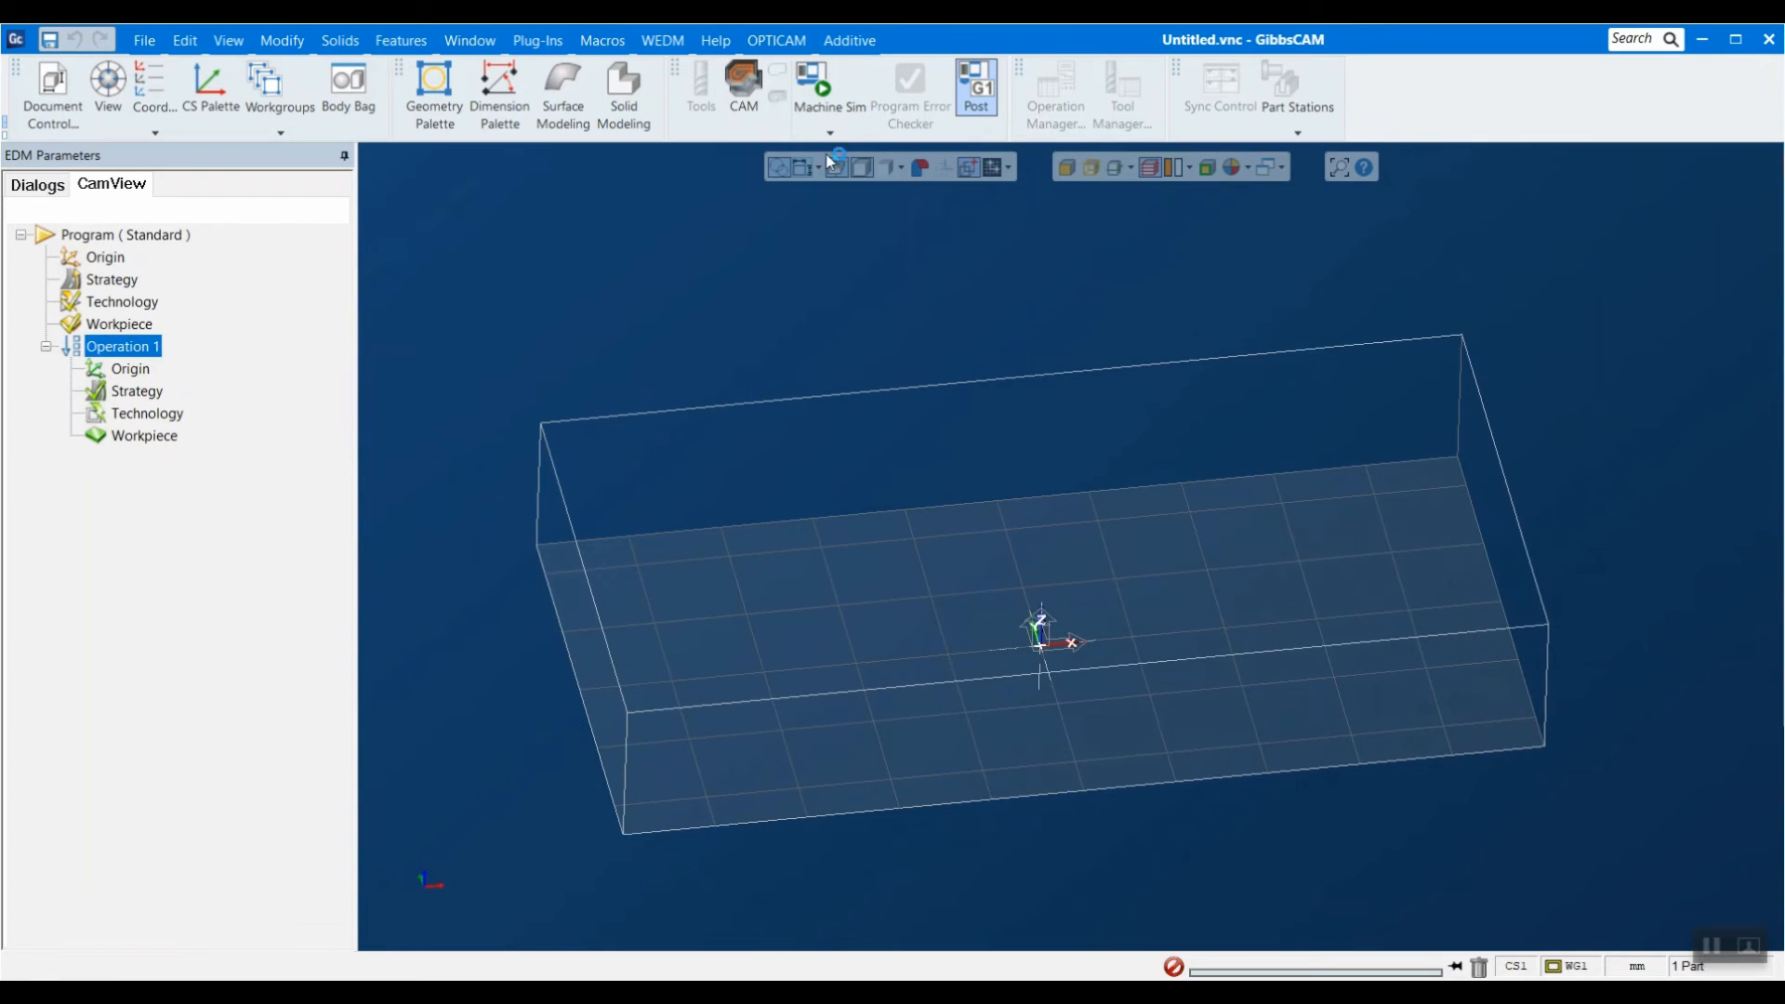
# Import the Parasolid file fouraxishard solid.x_t into the new part.
pyautogui.click(144, 41)
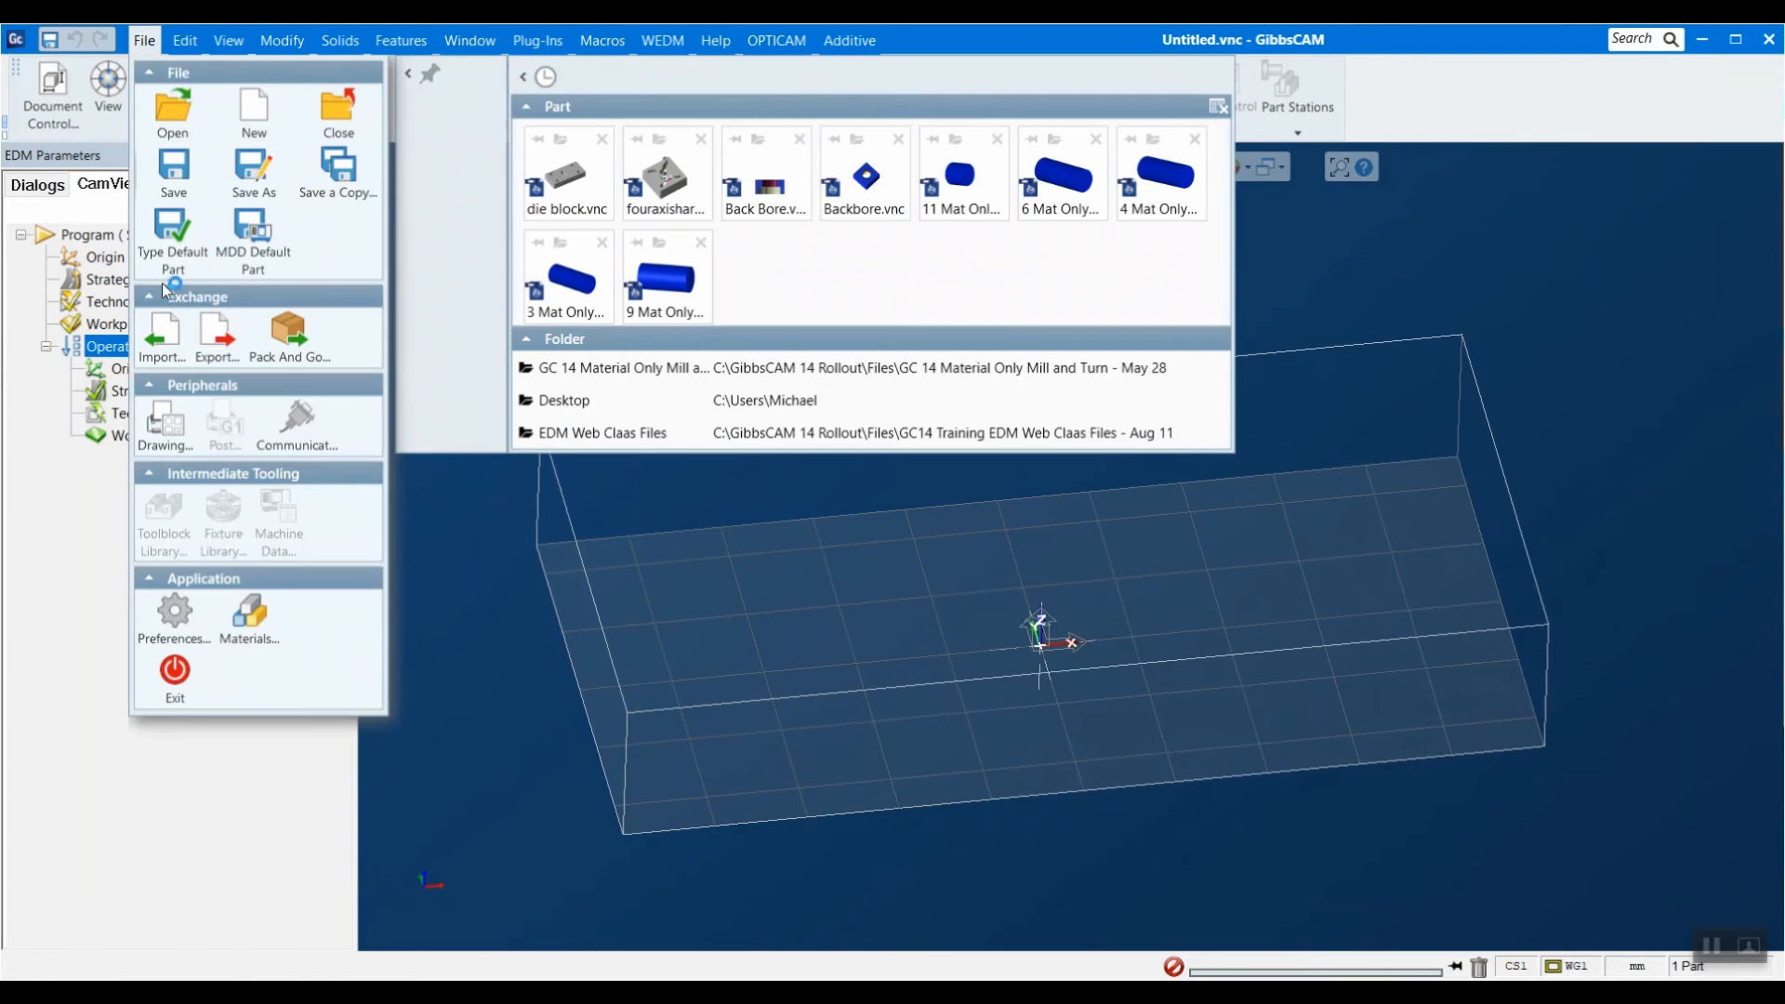
pyautogui.click(162, 332)
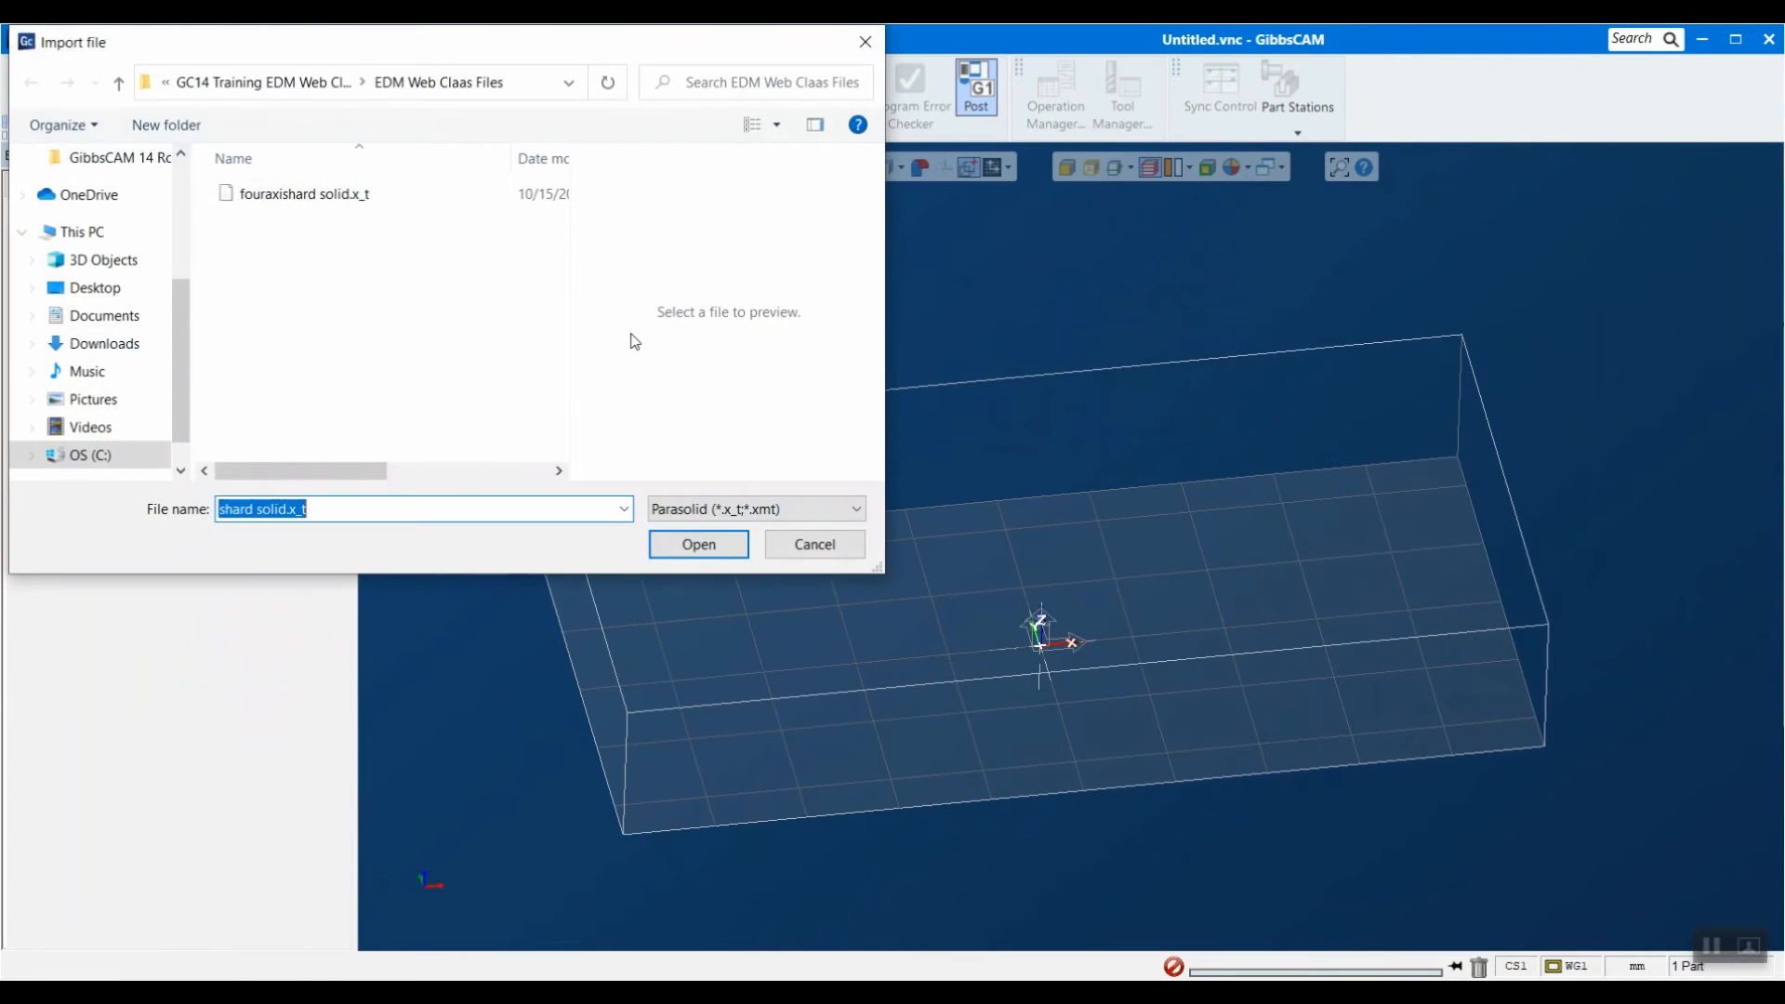
pyautogui.click(351, 192)
pyautogui.click(689, 544)
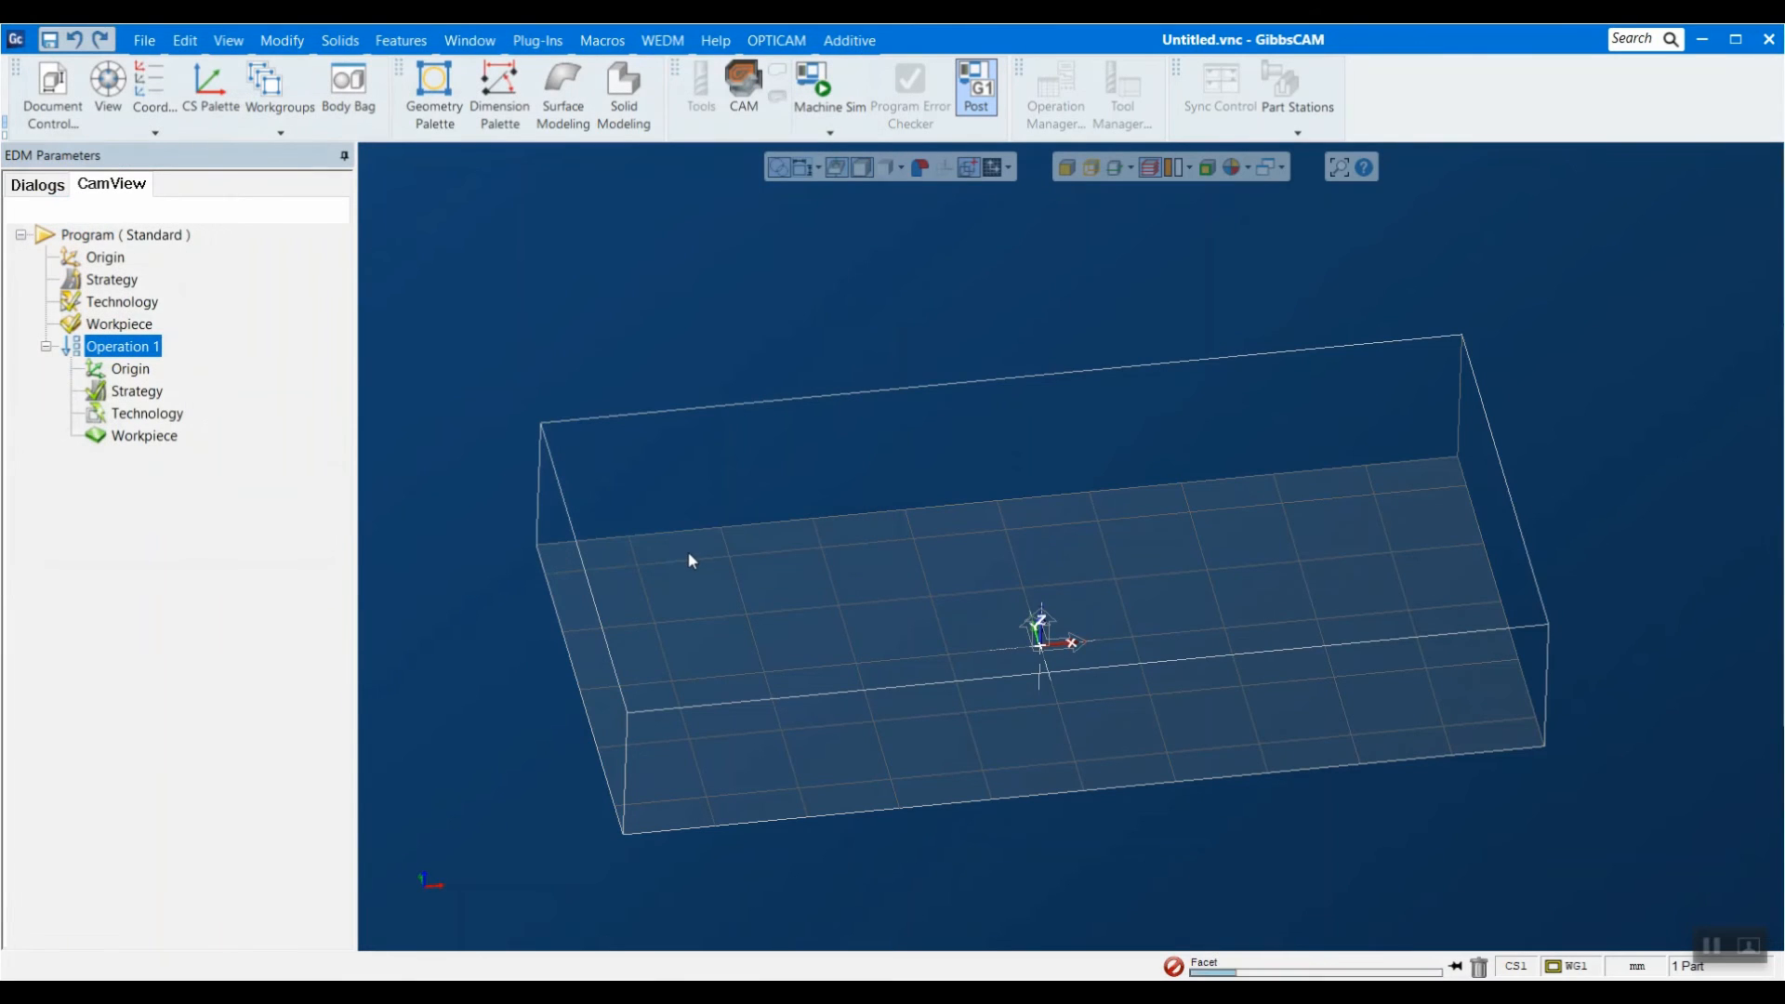
pyautogui.click(1343, 469)
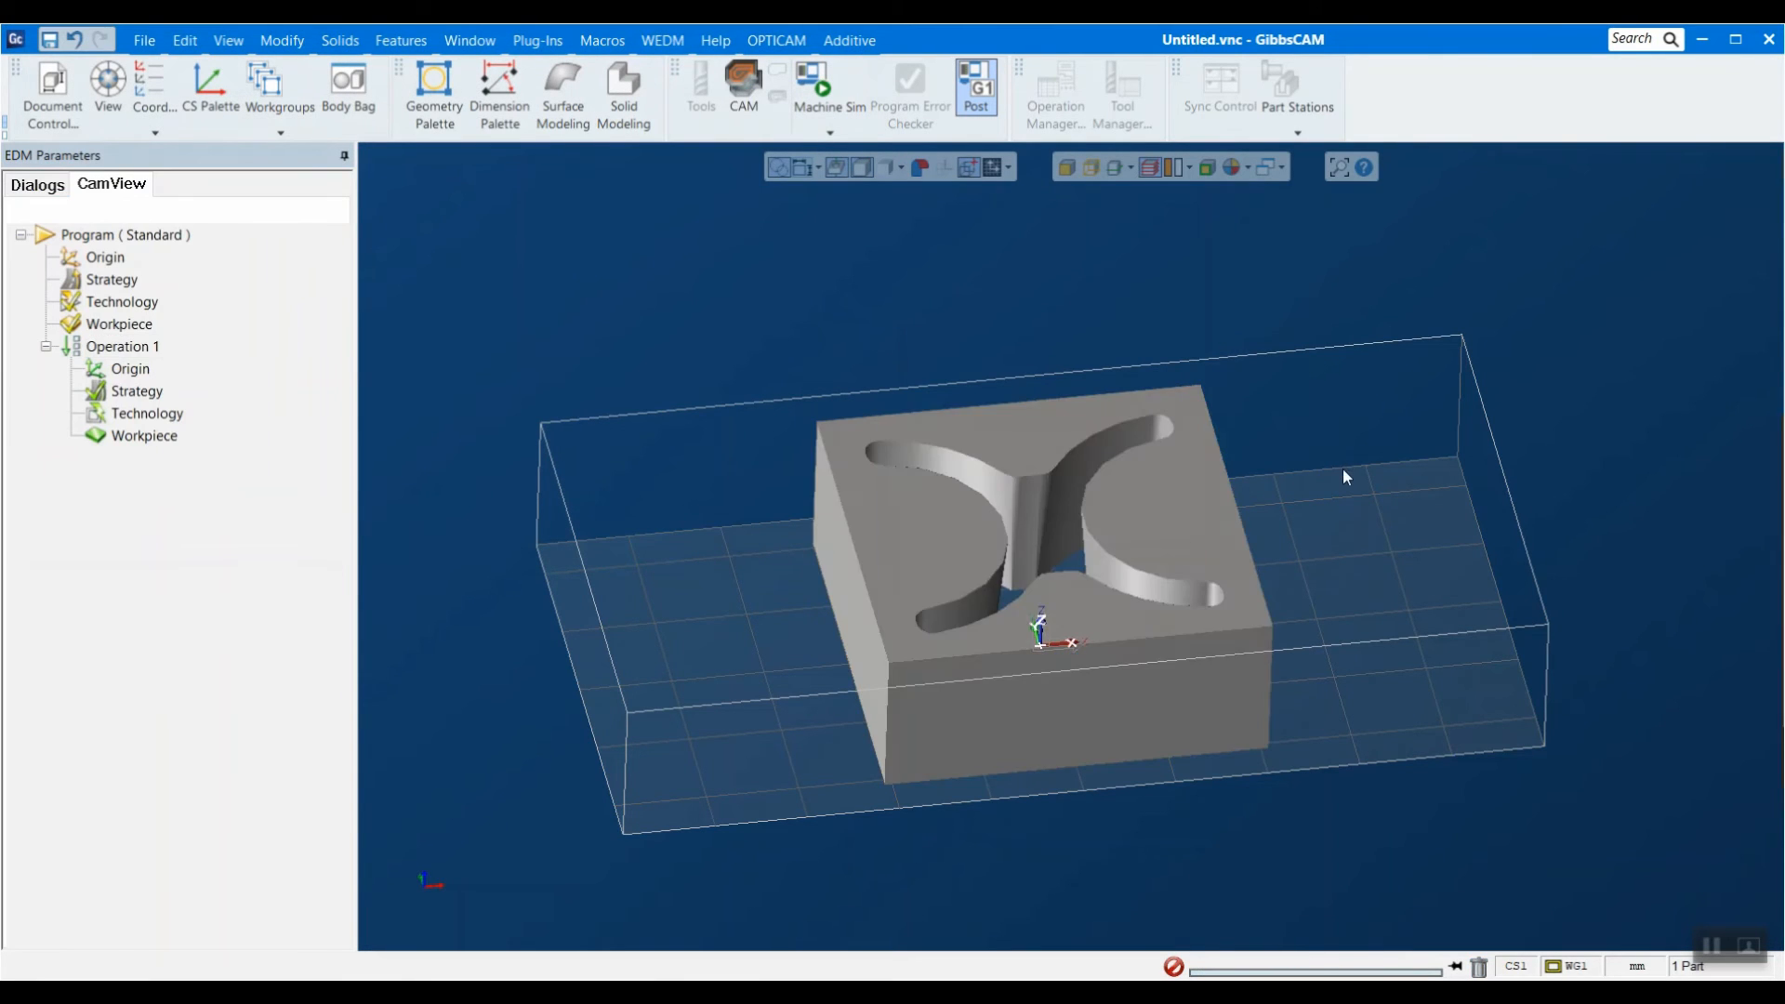
# Set the imported body's chord height to 0.001 in its properties and apply it.
pyautogui.rightClick(1188, 514)
pyautogui.click(1274, 127)
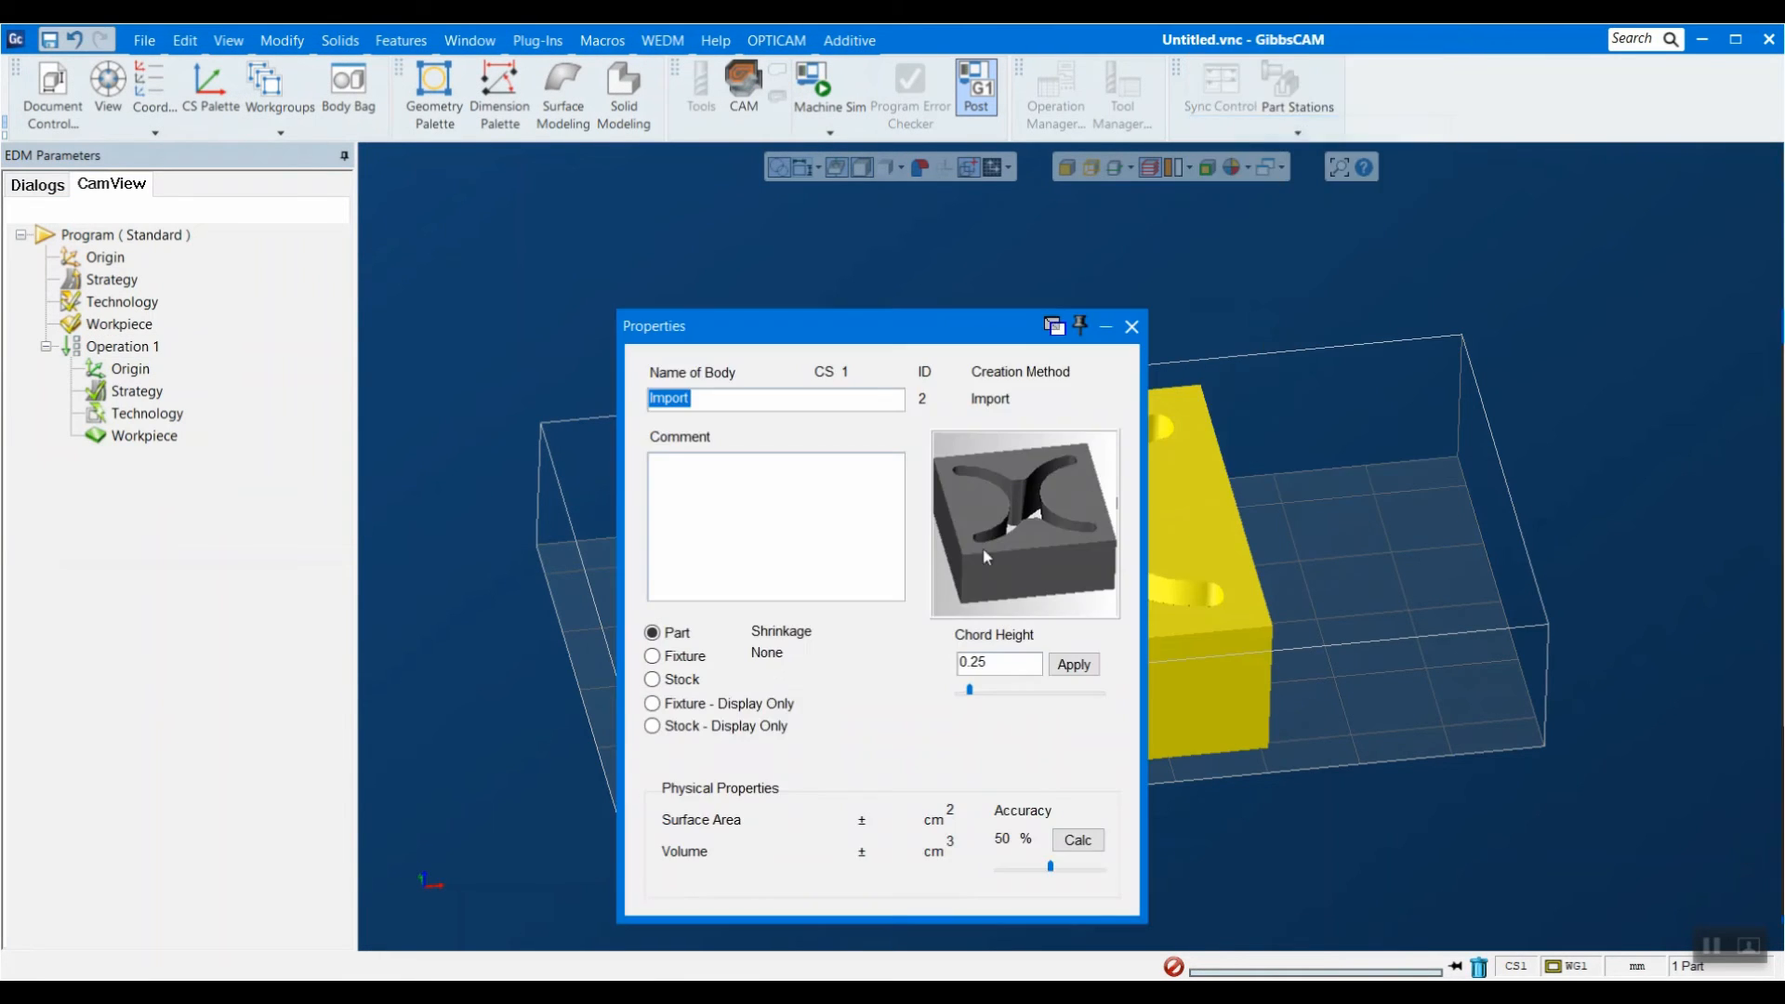
pyautogui.click(997, 667)
pyautogui.write('001')
pyautogui.click(1074, 664)
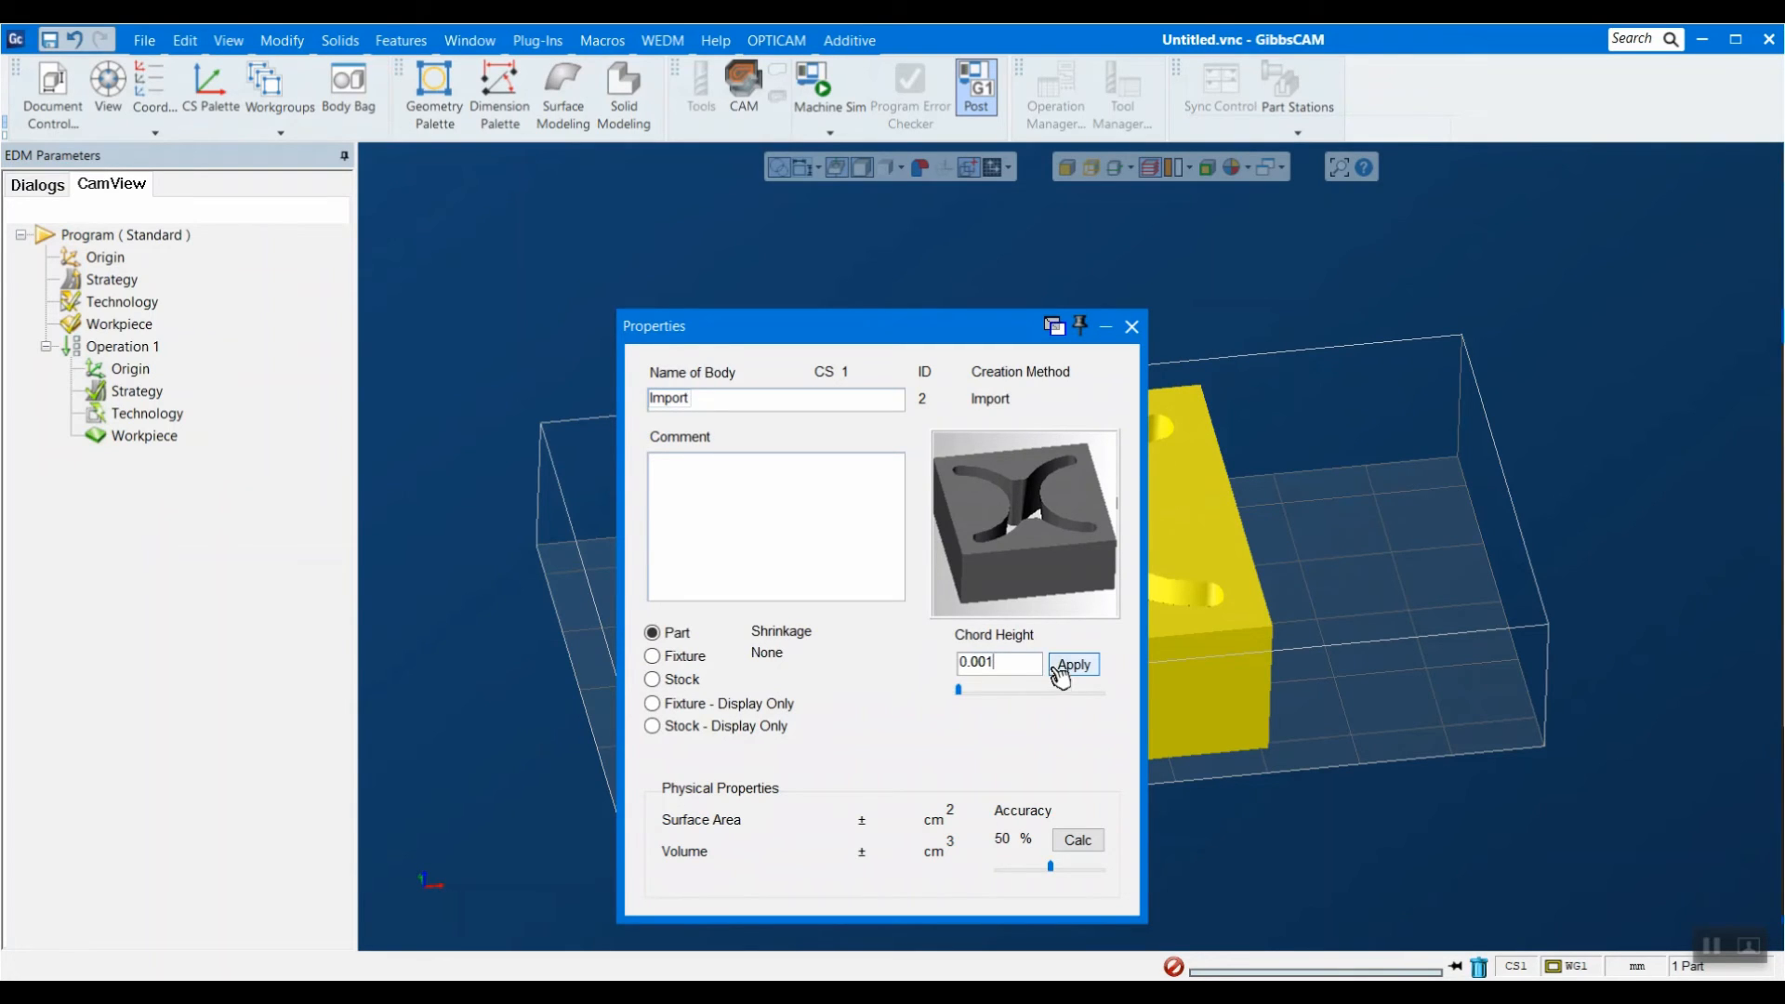
pyautogui.click(1131, 326)
# Fit the workspace stock to the imported solid and deselect the body.
pyautogui.click(281, 40)
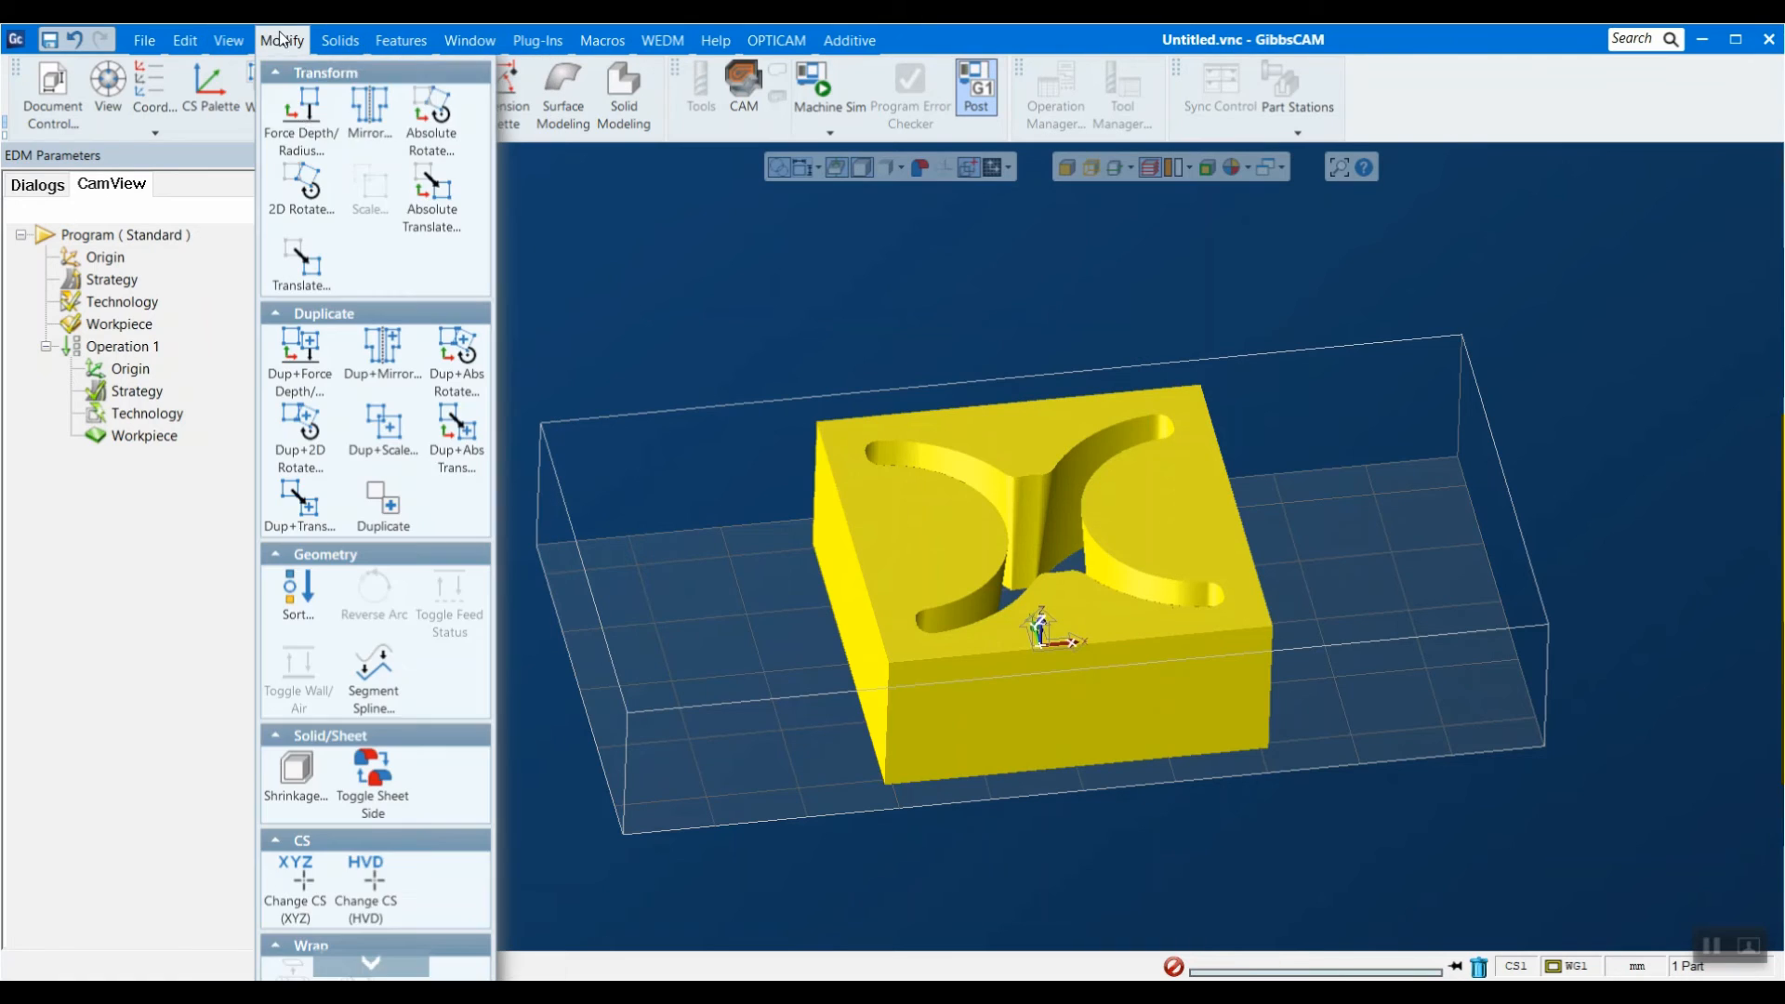
pyautogui.scroll(-2, 287, 739)
pyautogui.click(277, 954)
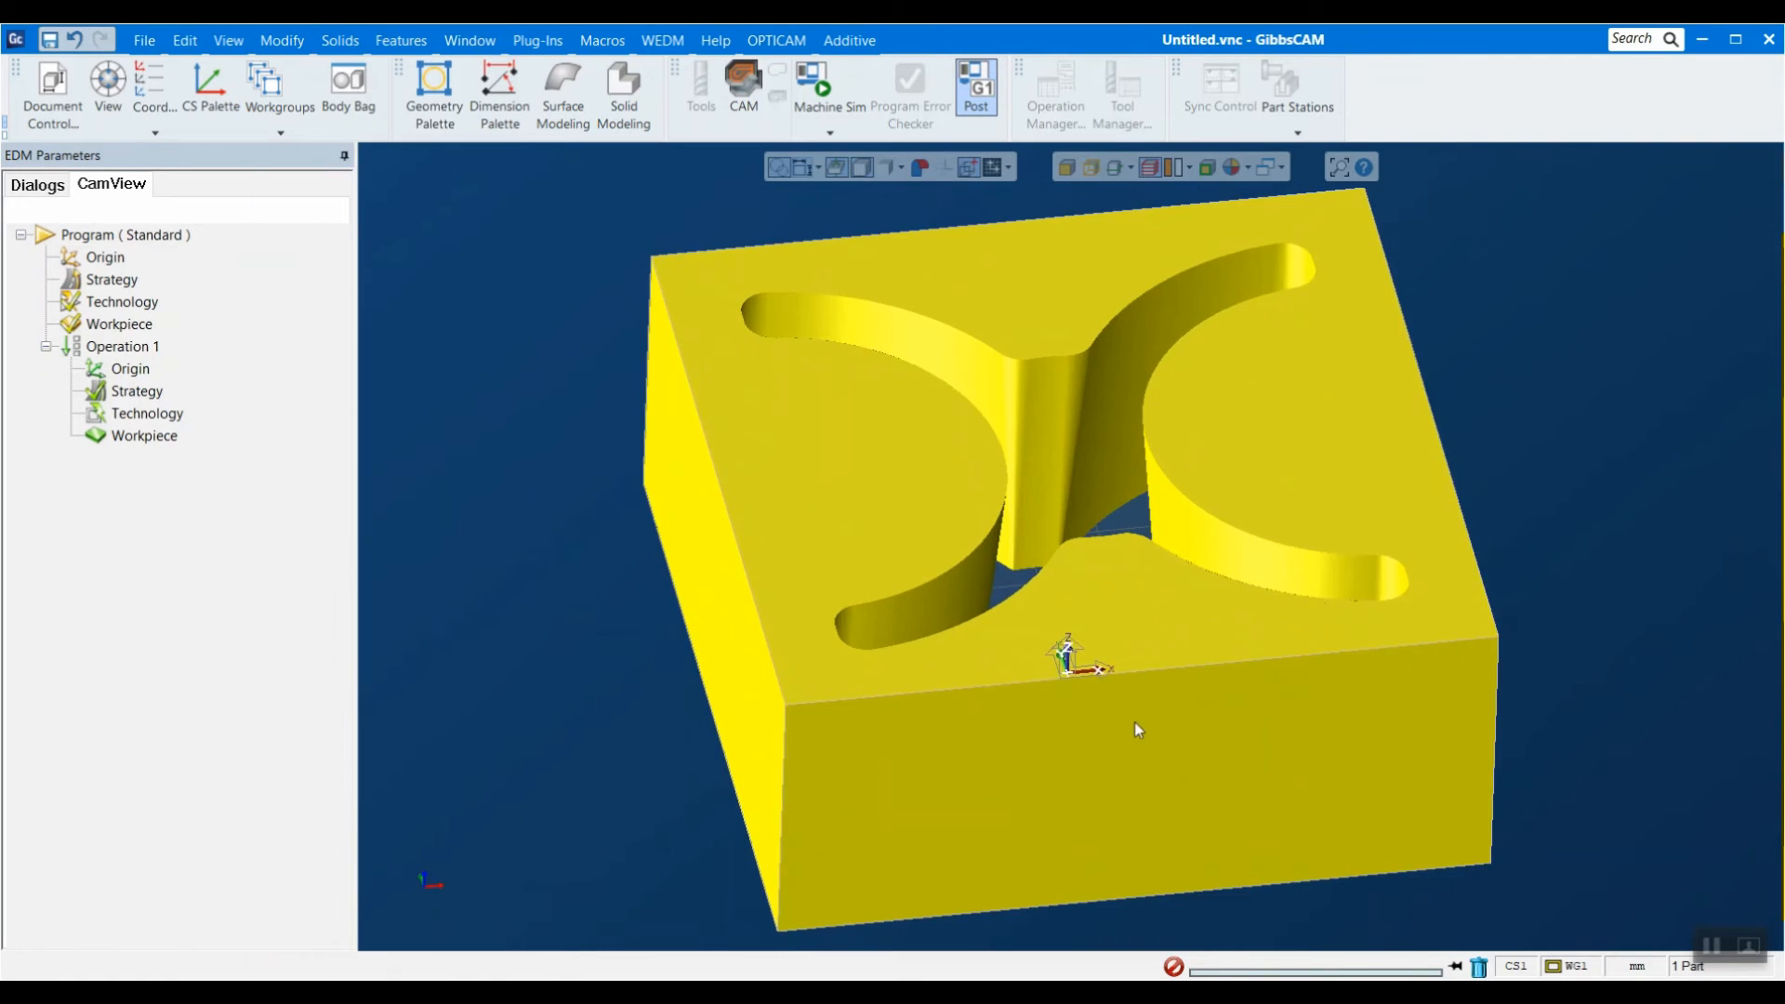
pyautogui.scroll(-2, 1631, 588)
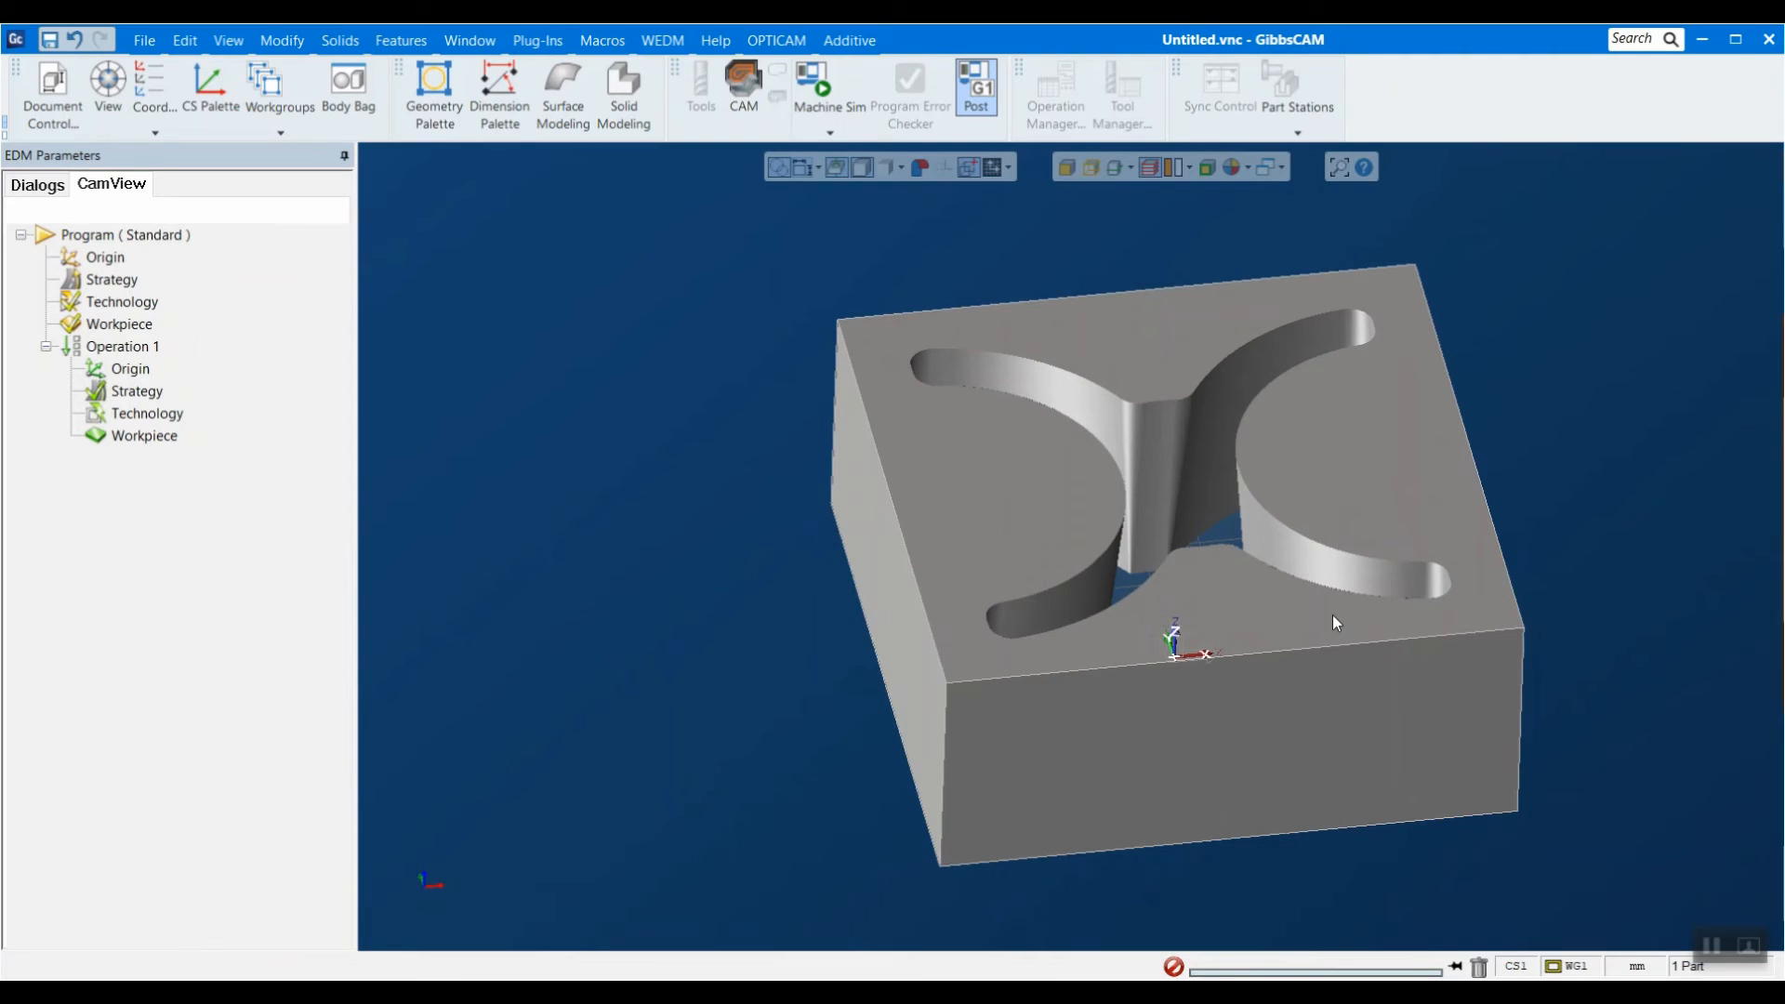
# Create a feature from the X-shaped through-opening's walls using manual feature recognition with automatic connection.
pyautogui.click(125, 234)
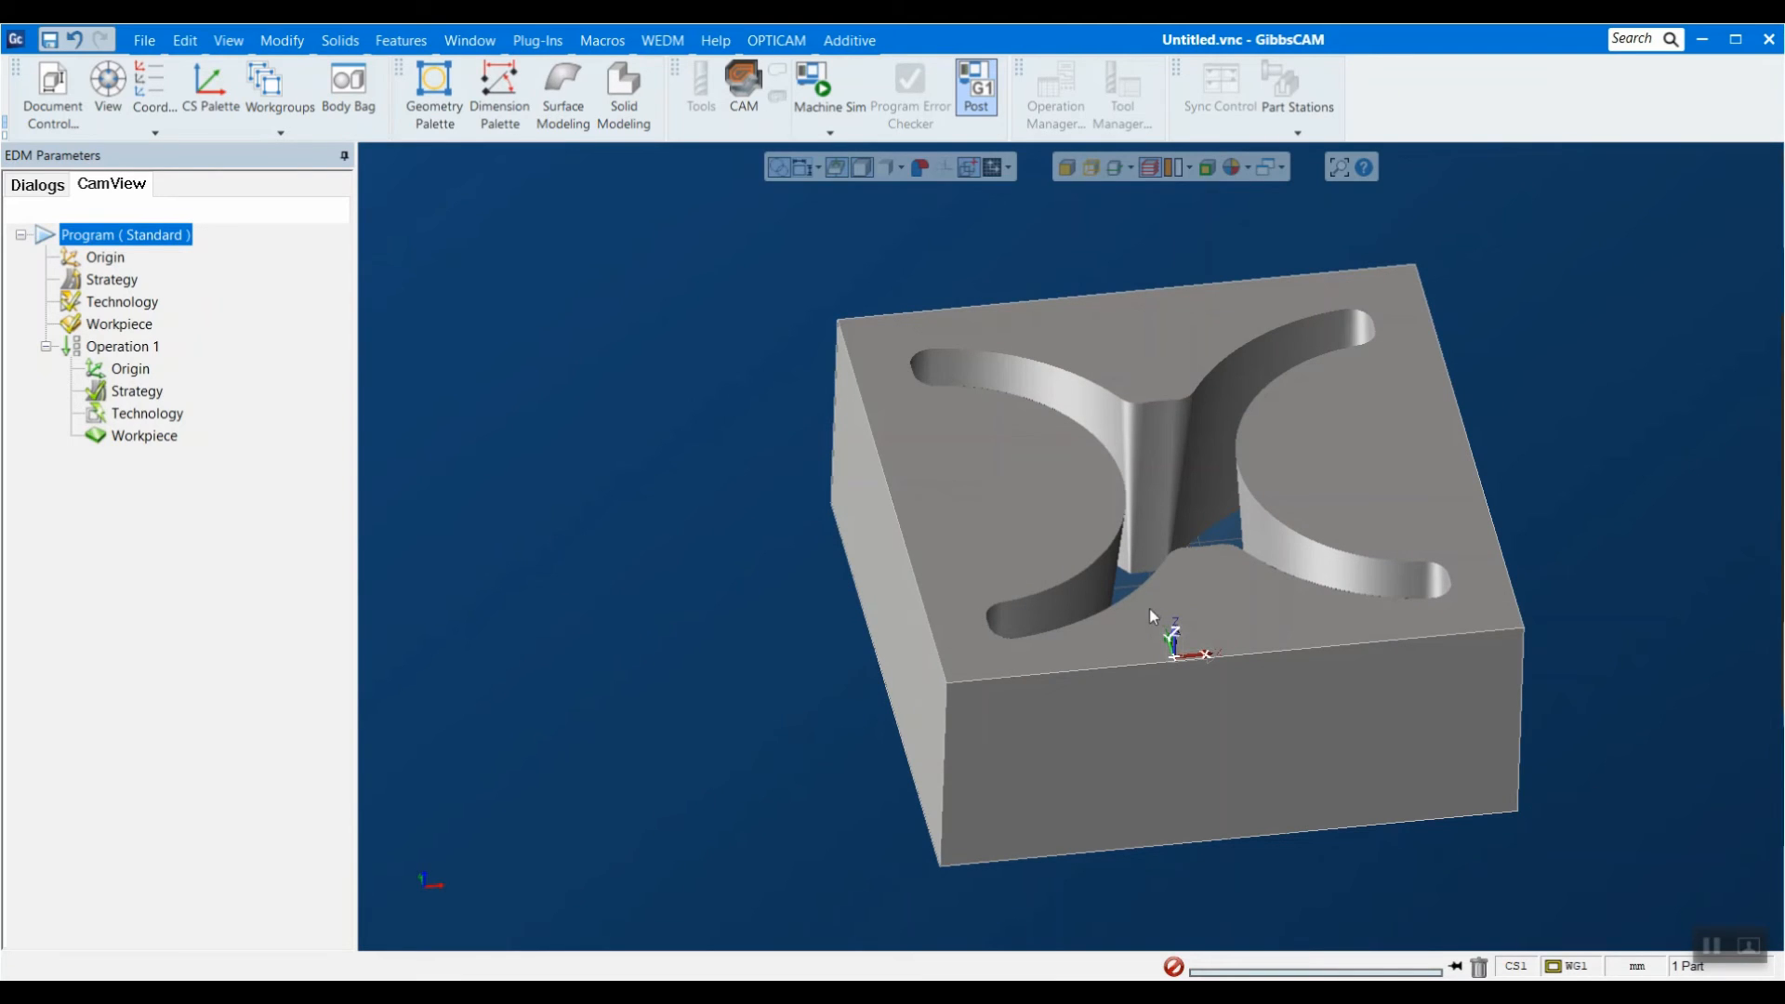
pyautogui.click(790, 41)
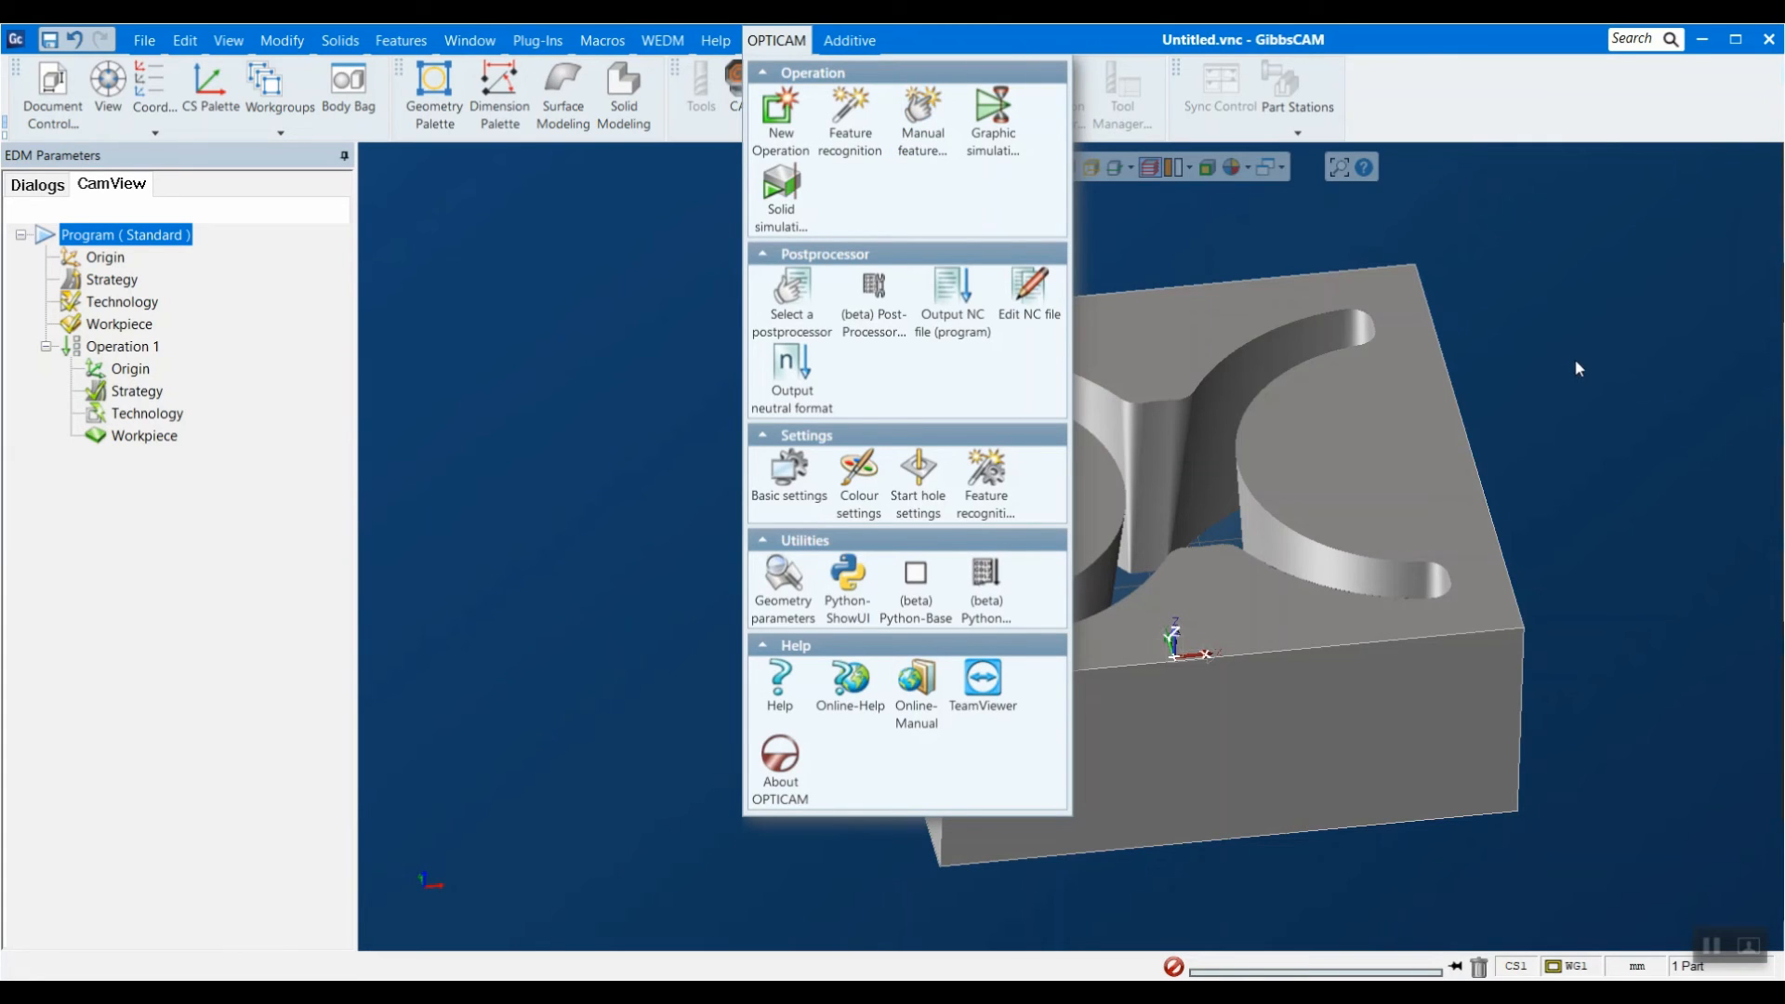
pyautogui.click(939, 139)
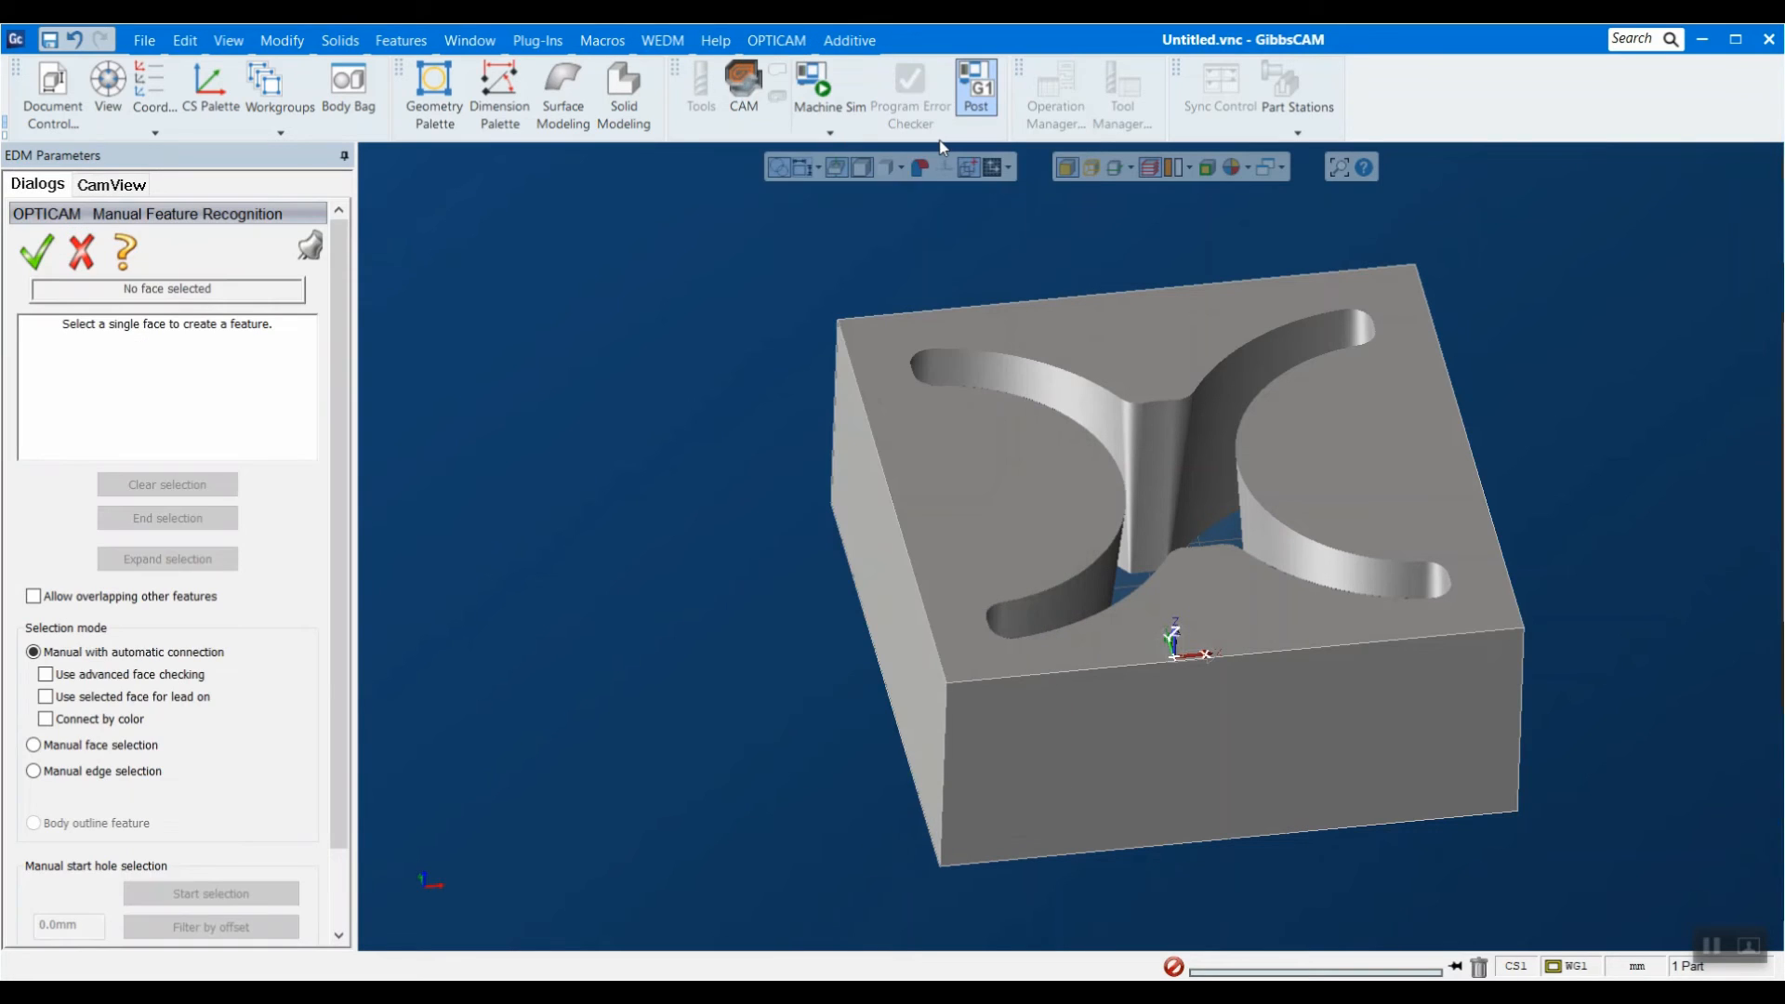
pyautogui.click(1160, 406)
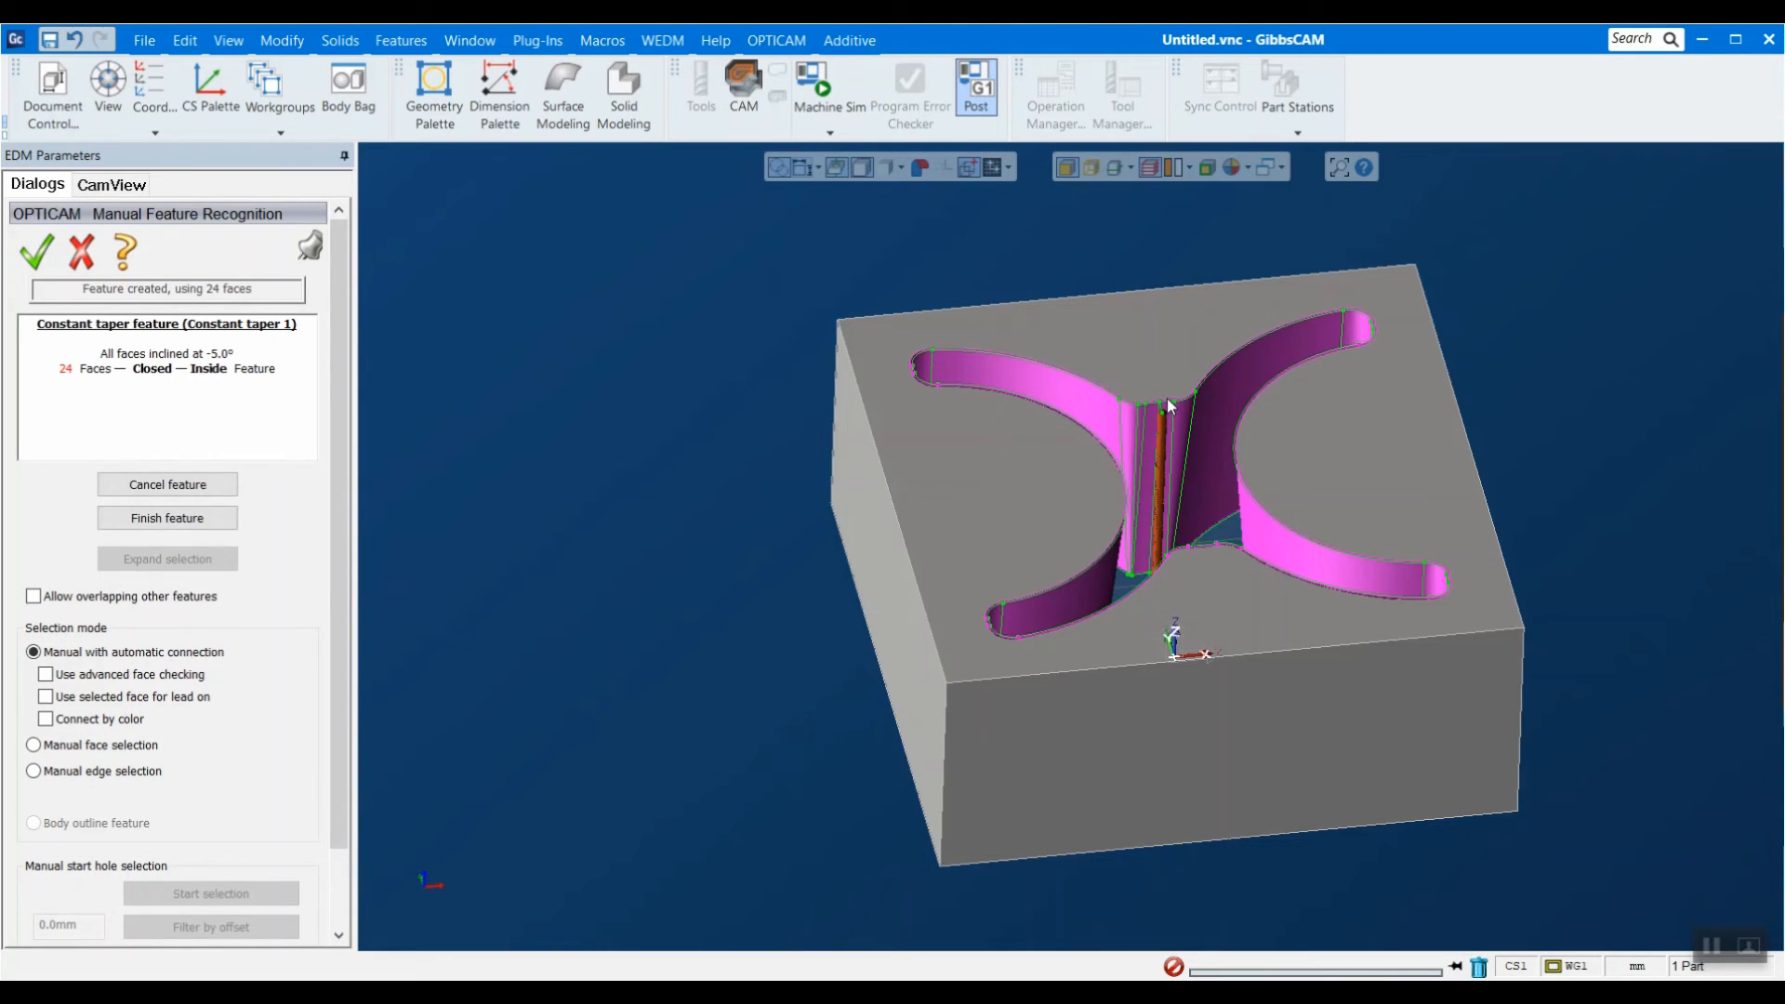
pyautogui.moveTo(977, 259); pyautogui.dragTo(1305, 831)
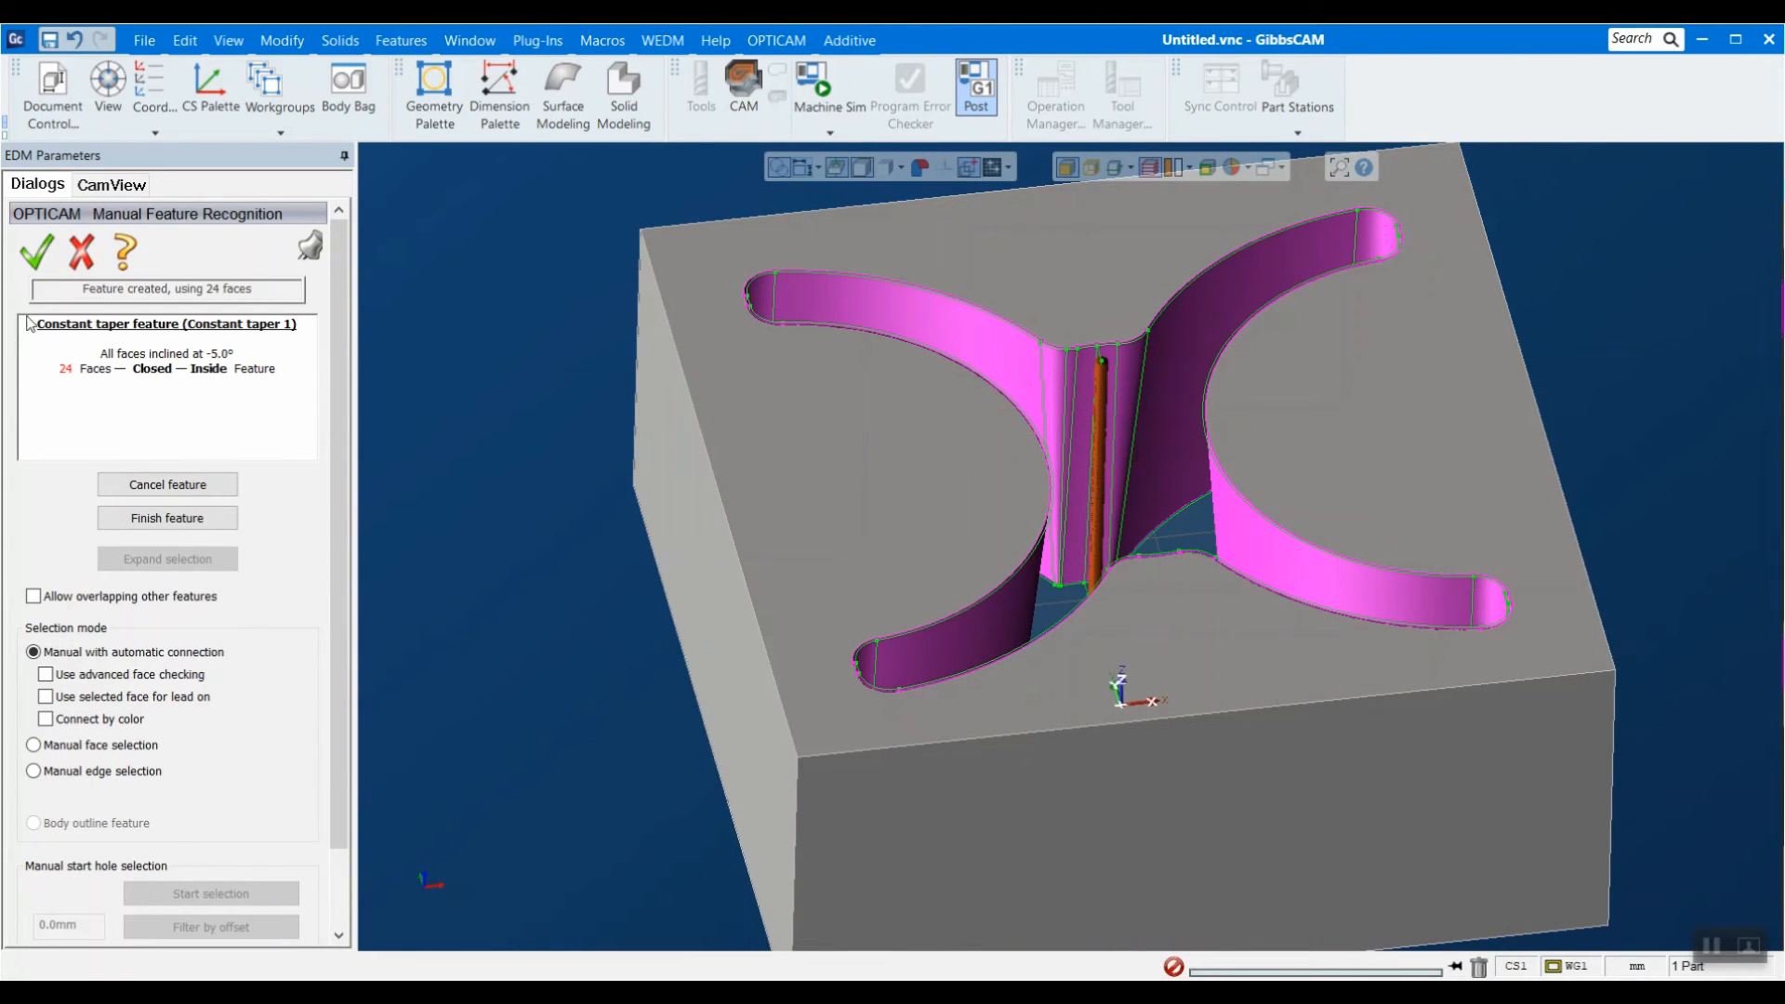
pyautogui.click(37, 255)
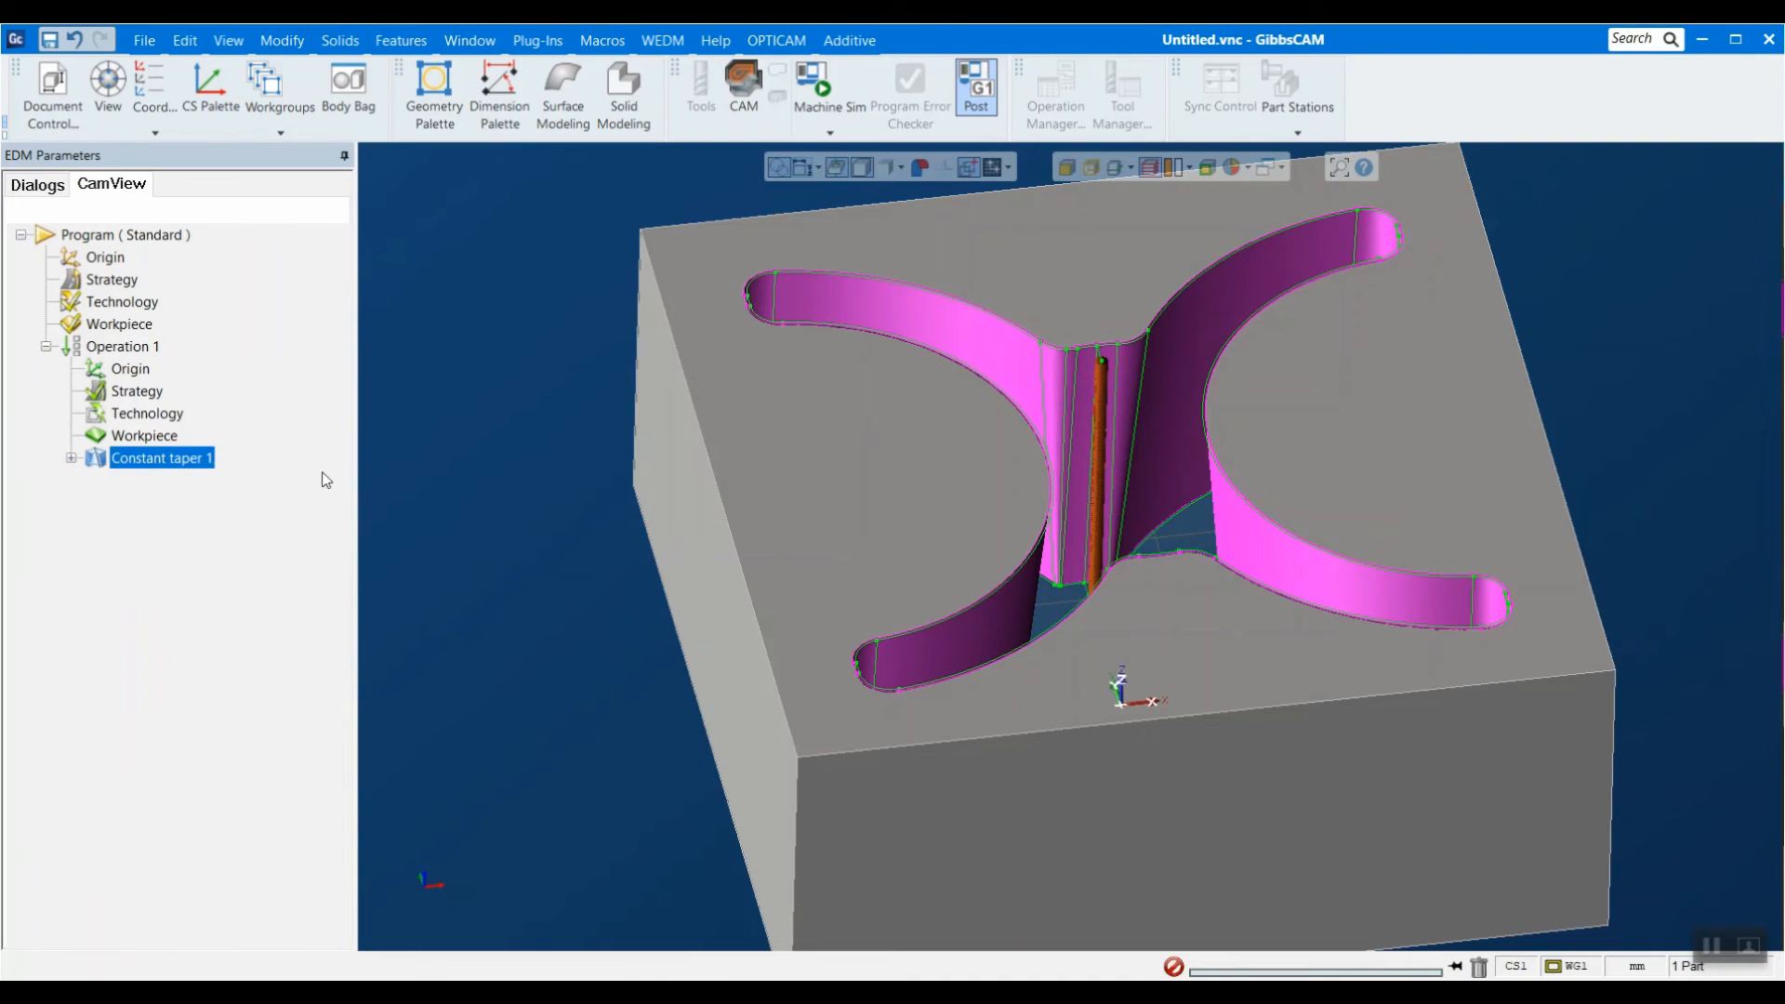
# Start the solid simulation of the Constant taper 1 feature and raise its playback speed.
pyautogui.click(153, 435)
pyautogui.rightClick(134, 447)
pyautogui.press('Escape')
pyautogui.rightClick(151, 458)
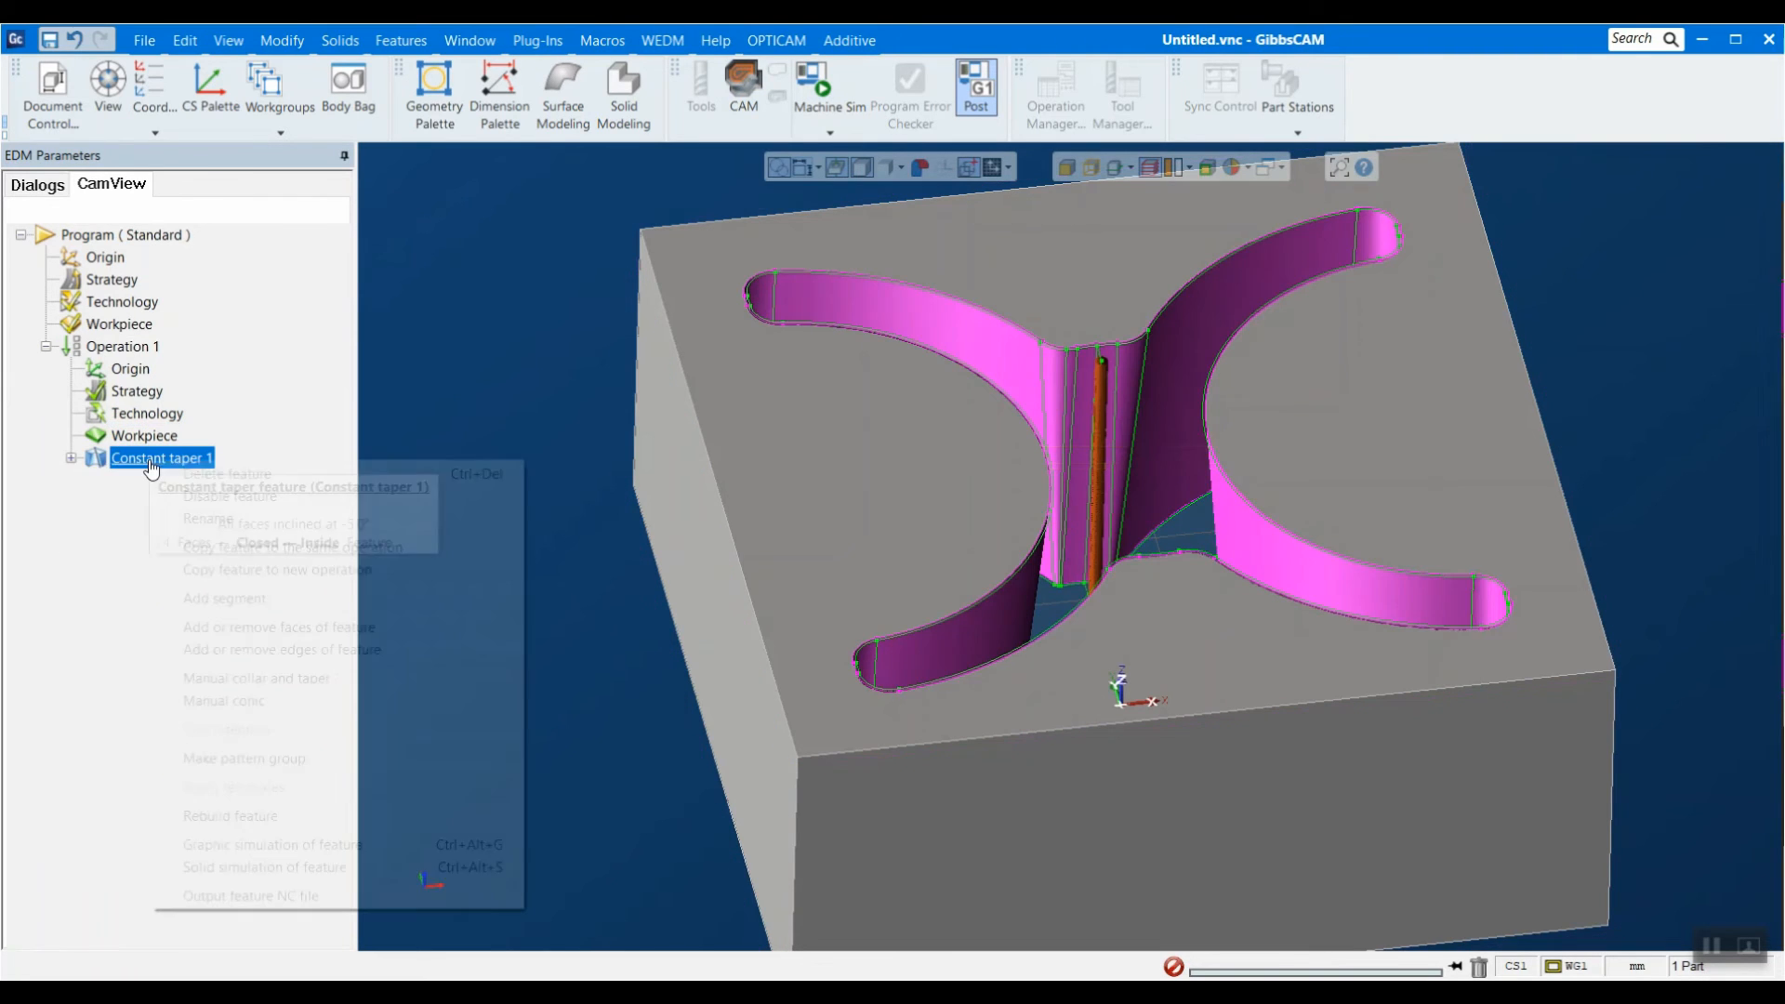
pyautogui.click(223, 866)
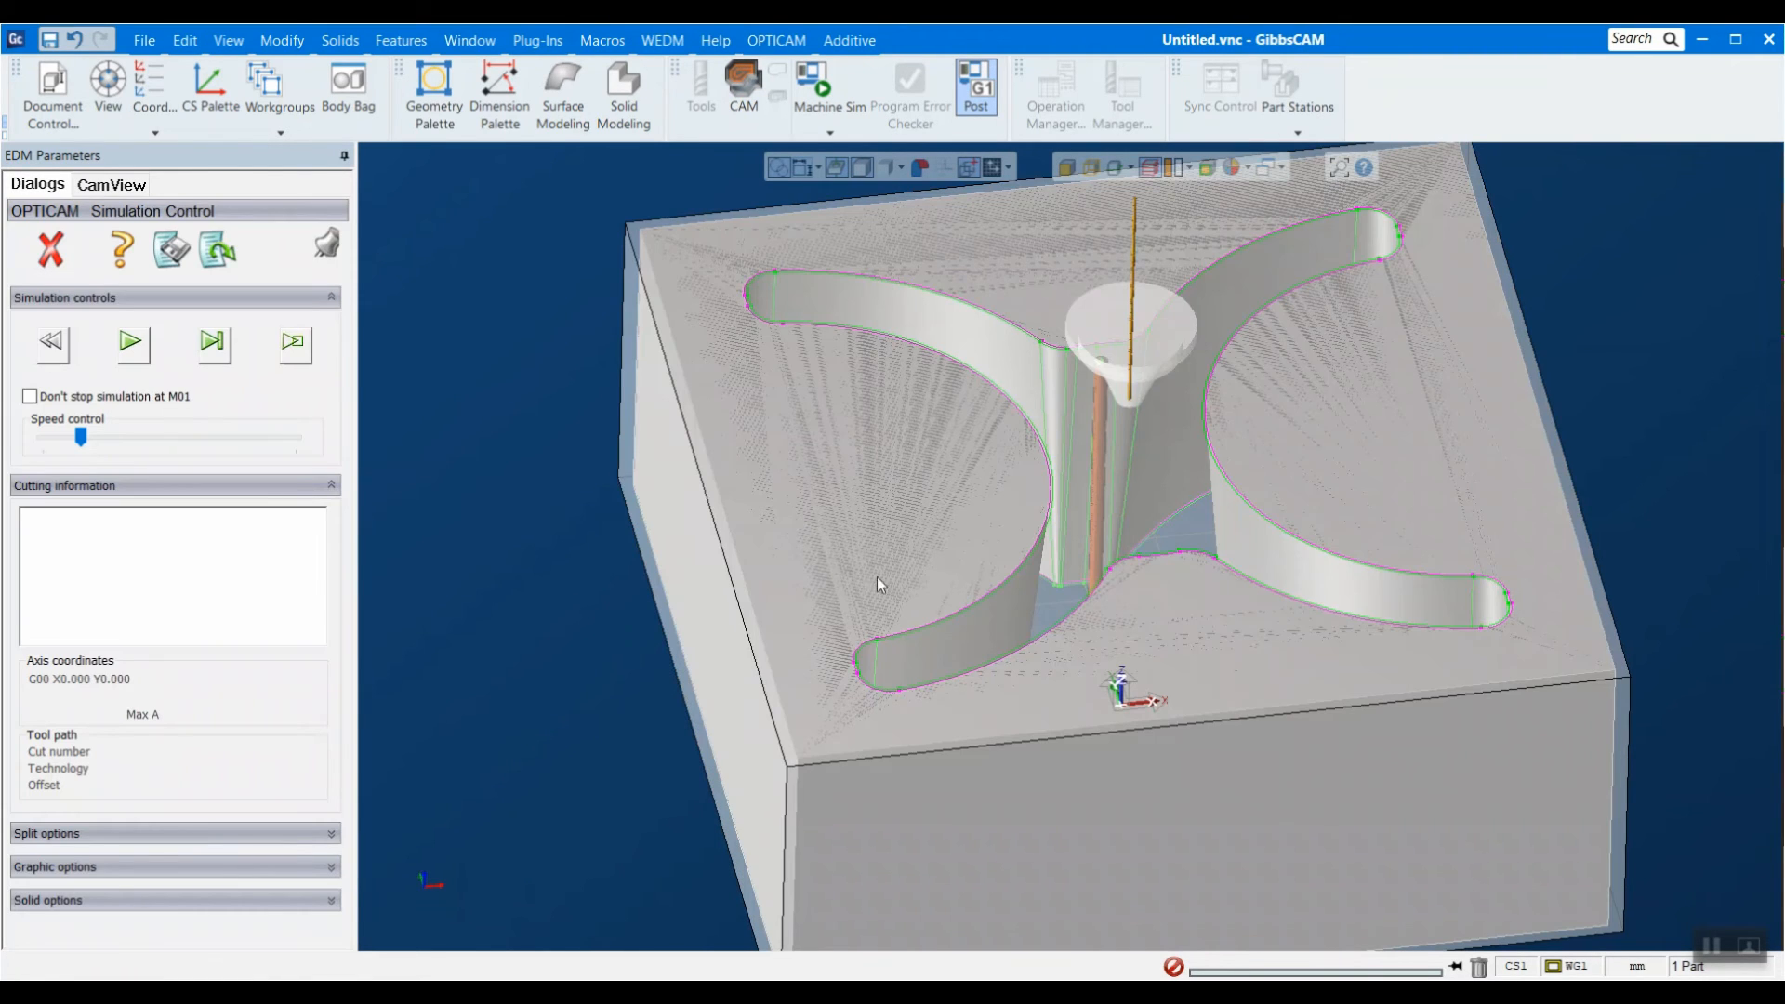
pyautogui.click(131, 344)
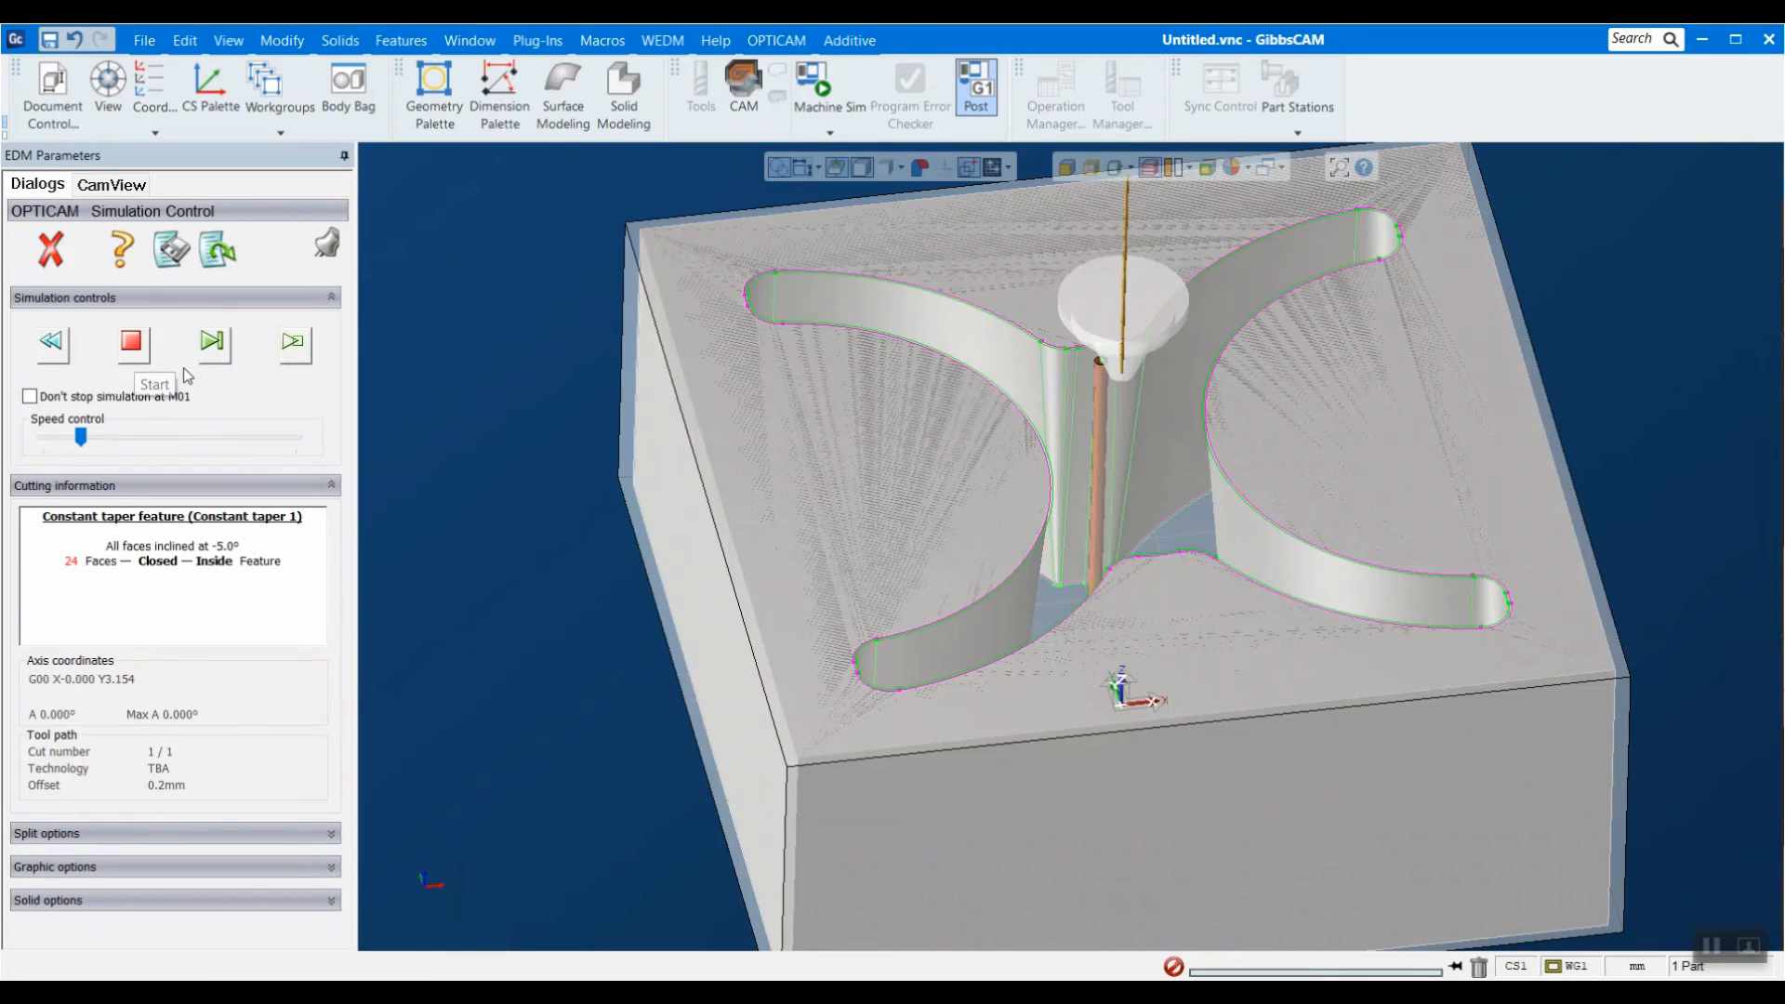
pyautogui.moveTo(80, 452); pyautogui.dragTo(119, 449)
# Play the taper cut's simulation to its end at a higher speed, continuing past the slug removal stop, and close the simulation.
pyautogui.moveTo(483, 409); pyautogui.dragTo(526, 594, button='middle')
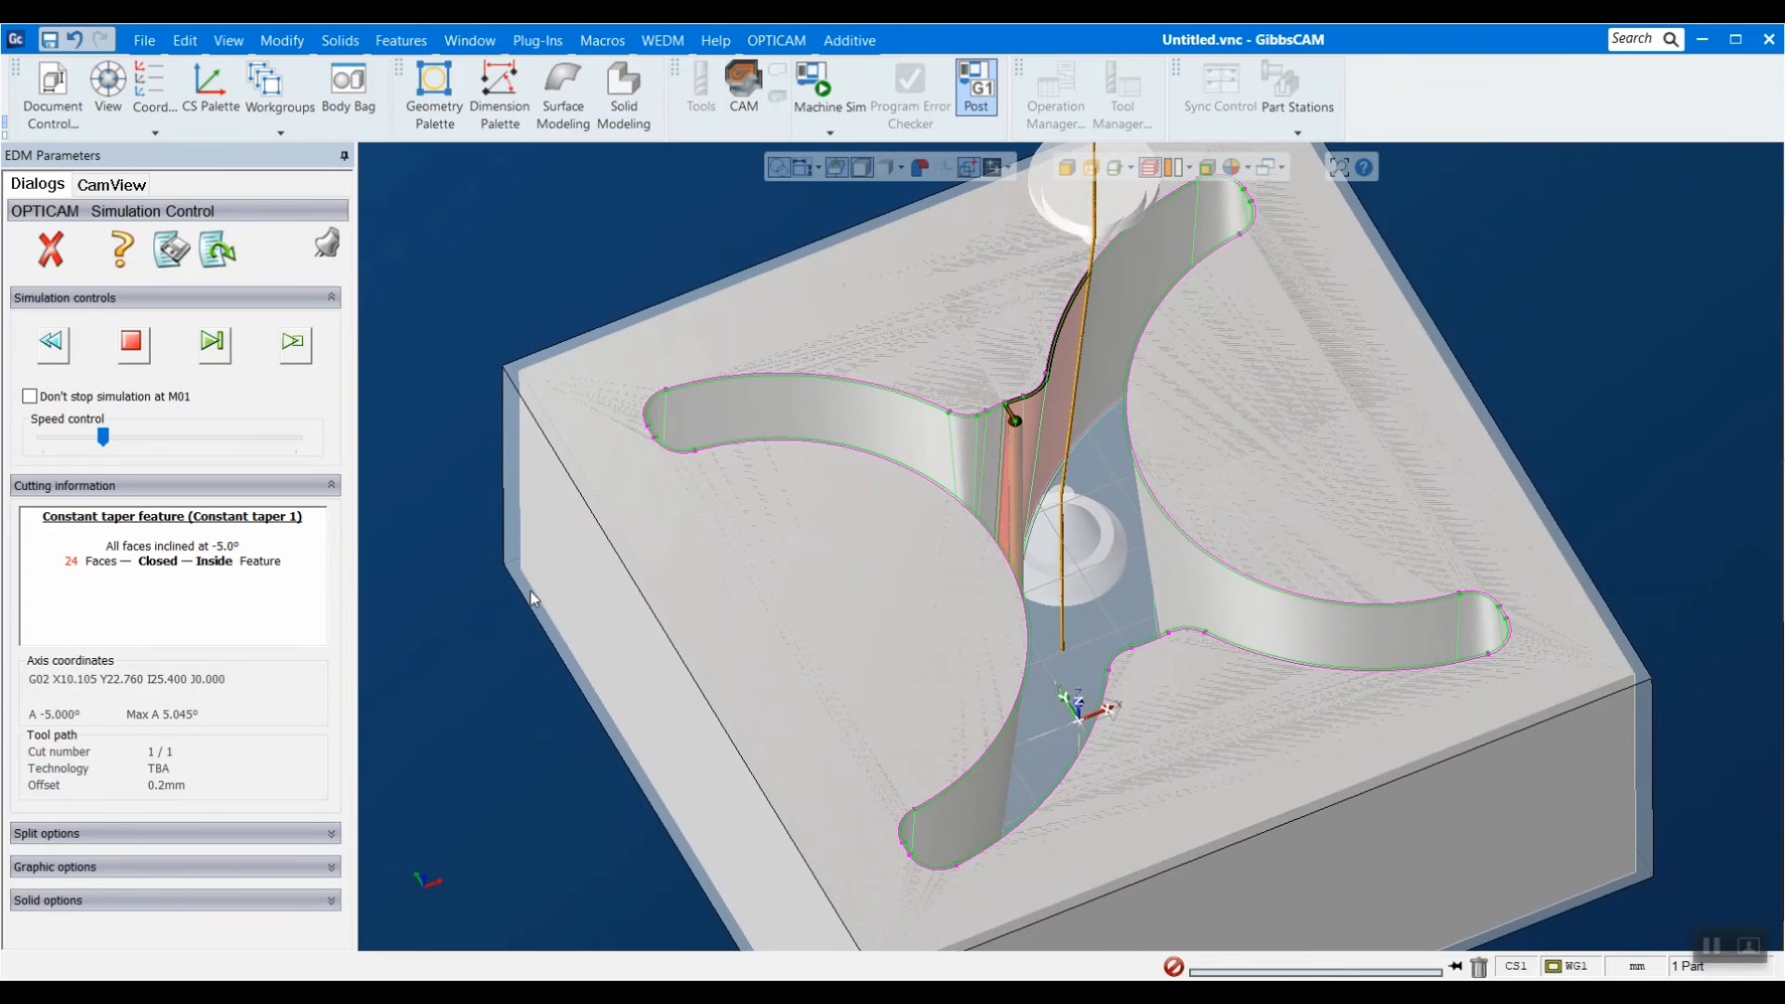
pyautogui.moveTo(526, 596); pyautogui.dragTo(521, 594, button='middle')
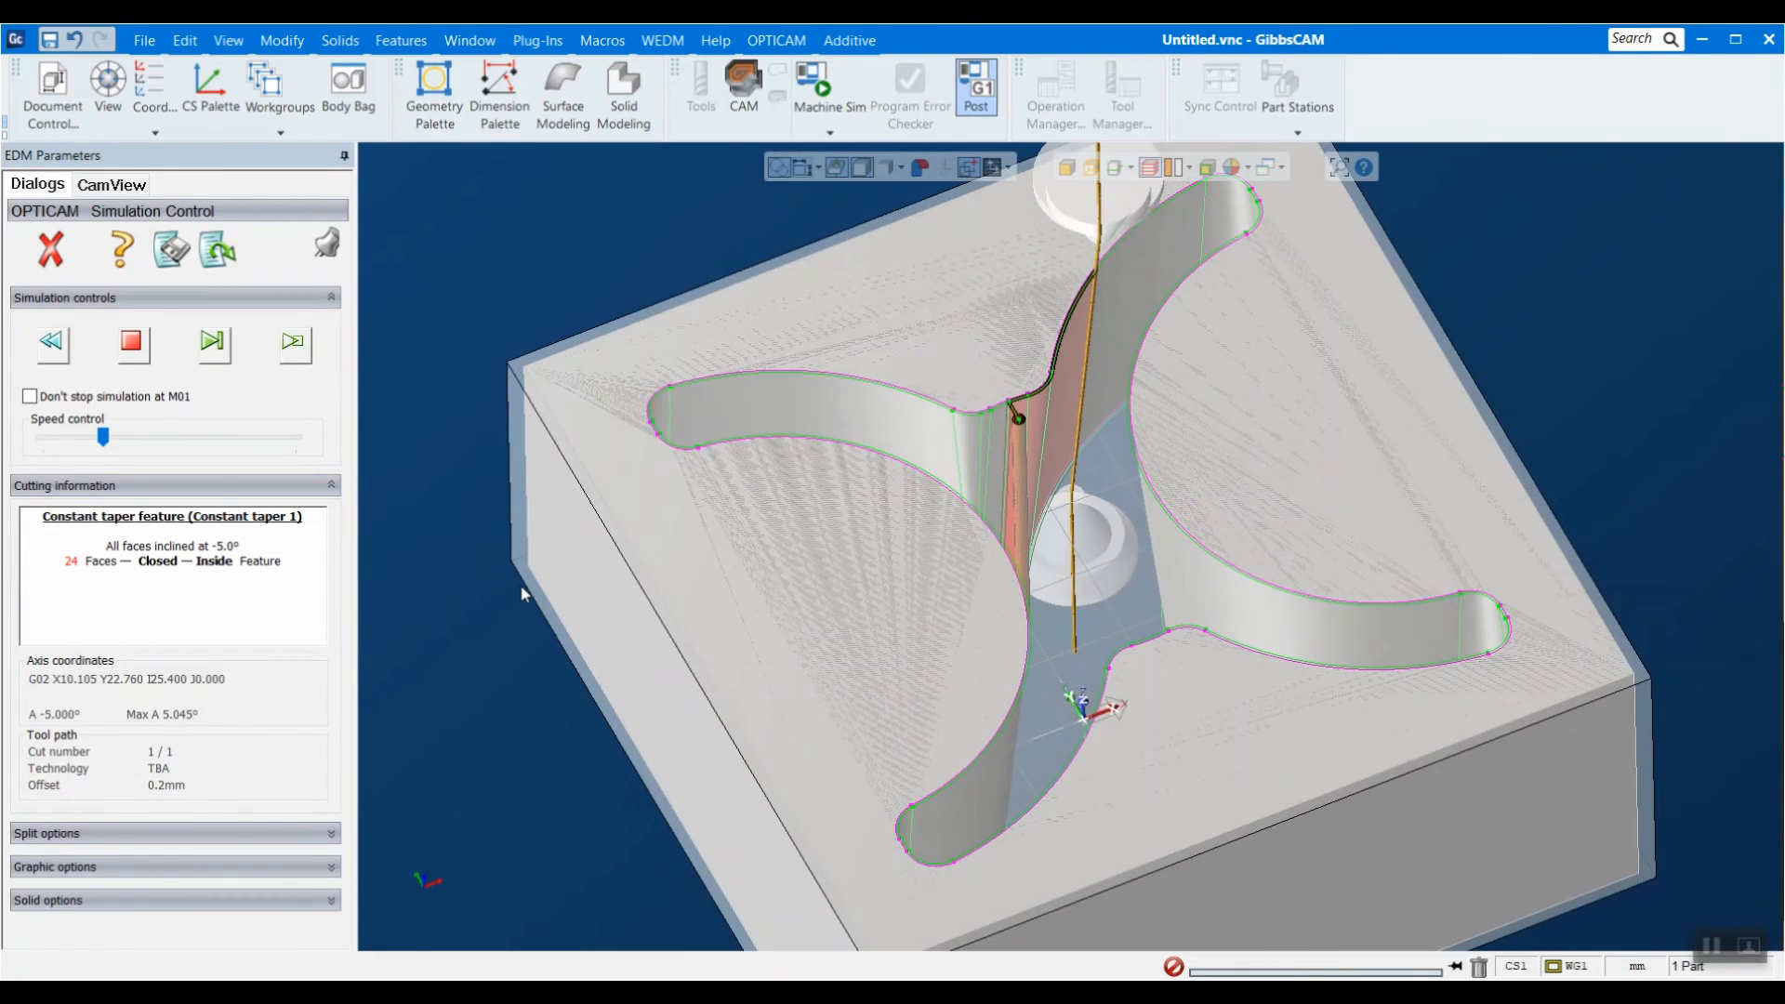
pyautogui.scroll(-1, 519, 586)
pyautogui.scroll(-2, 1368, 303)
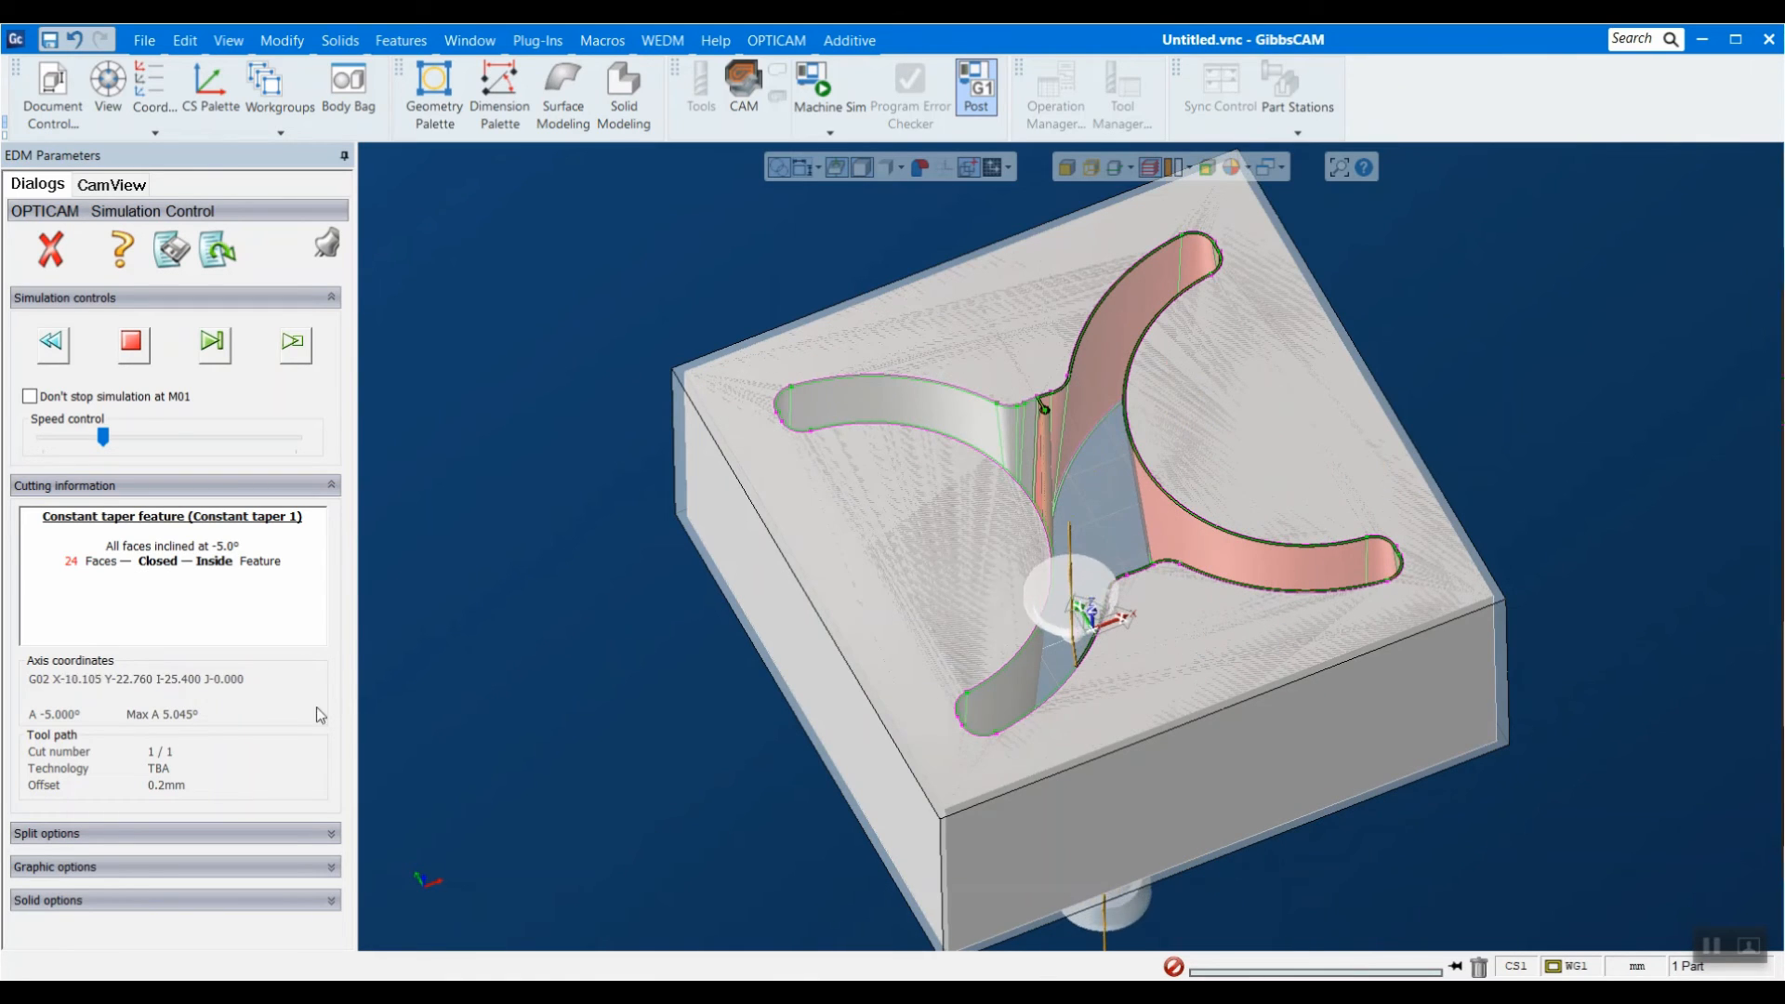
pyautogui.moveTo(103, 436); pyautogui.dragTo(119, 437)
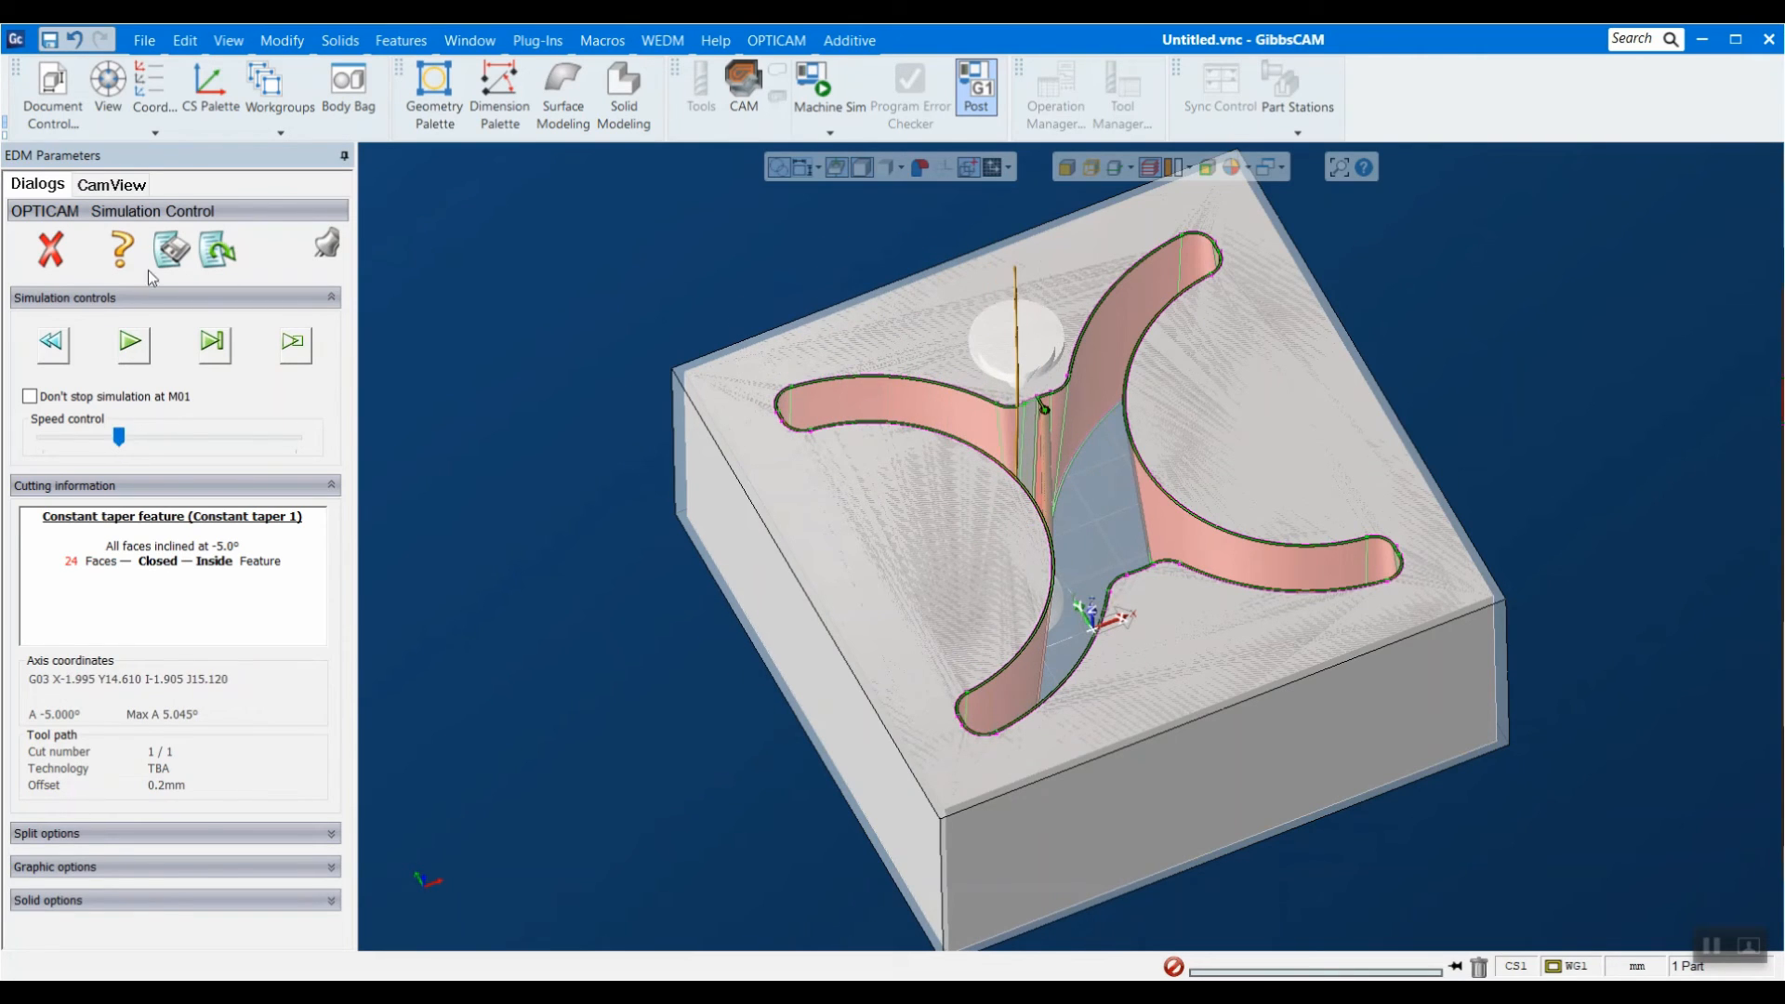
pyautogui.click(141, 359)
pyautogui.click(117, 359)
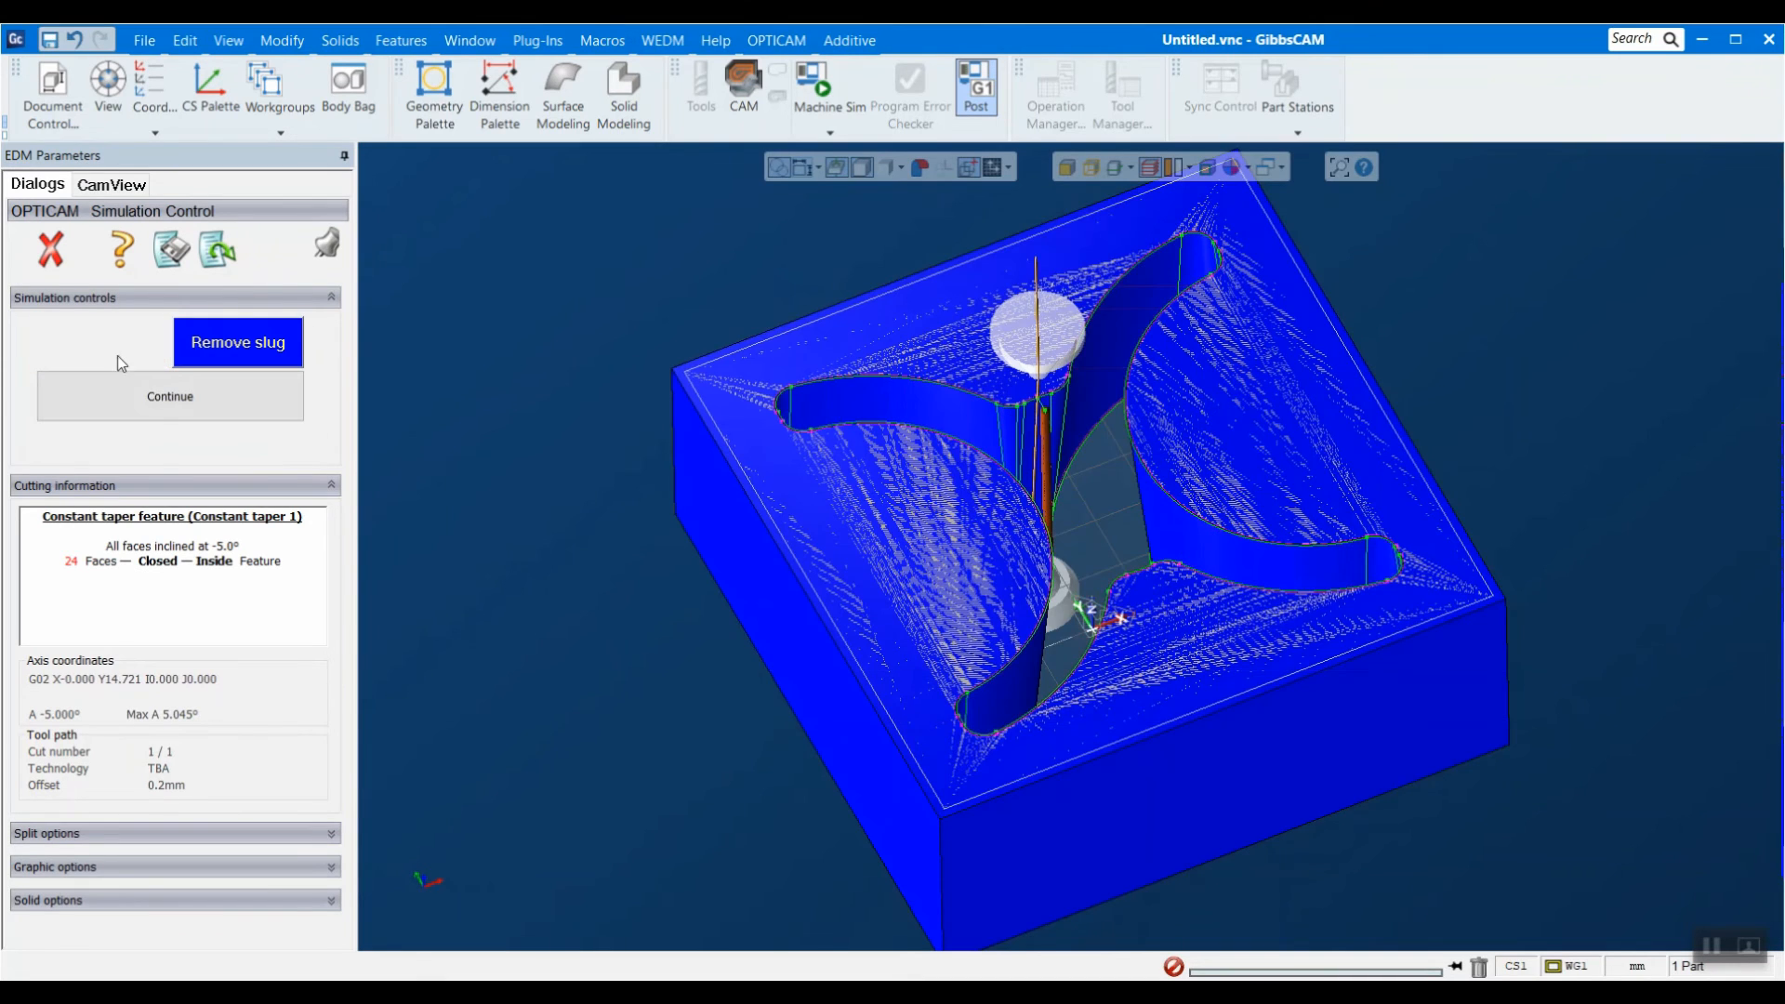
pyautogui.click(156, 398)
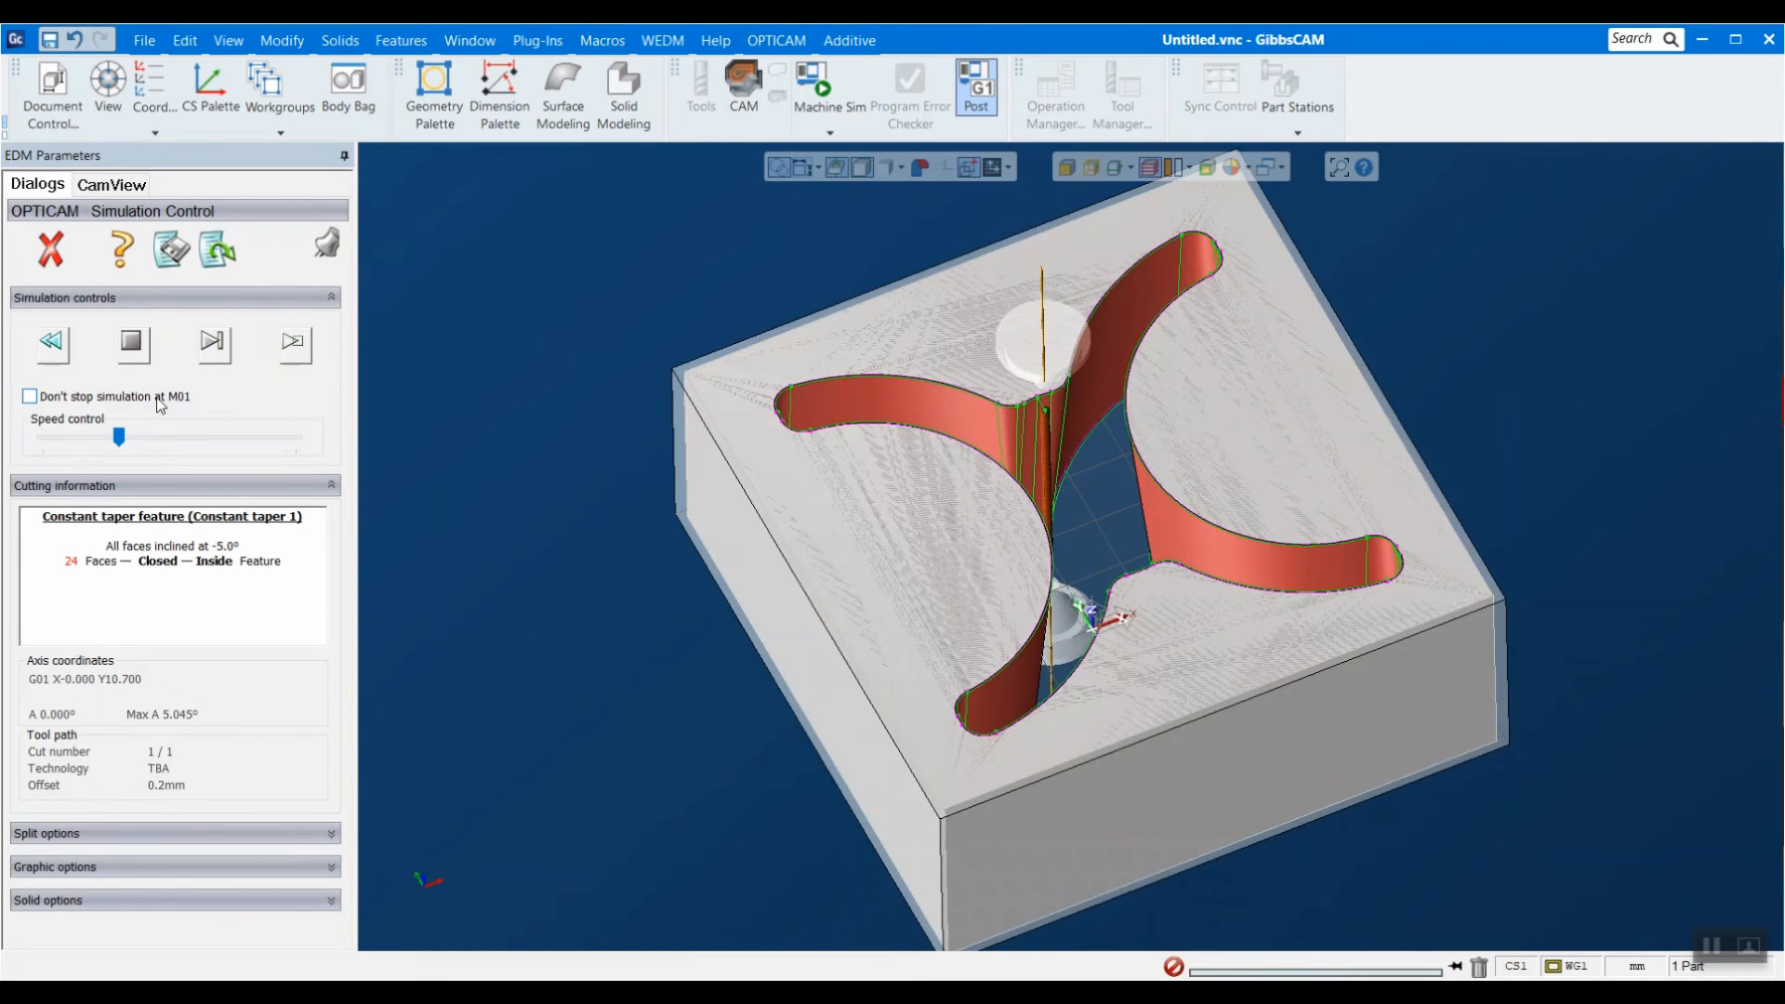
pyautogui.click(51, 251)
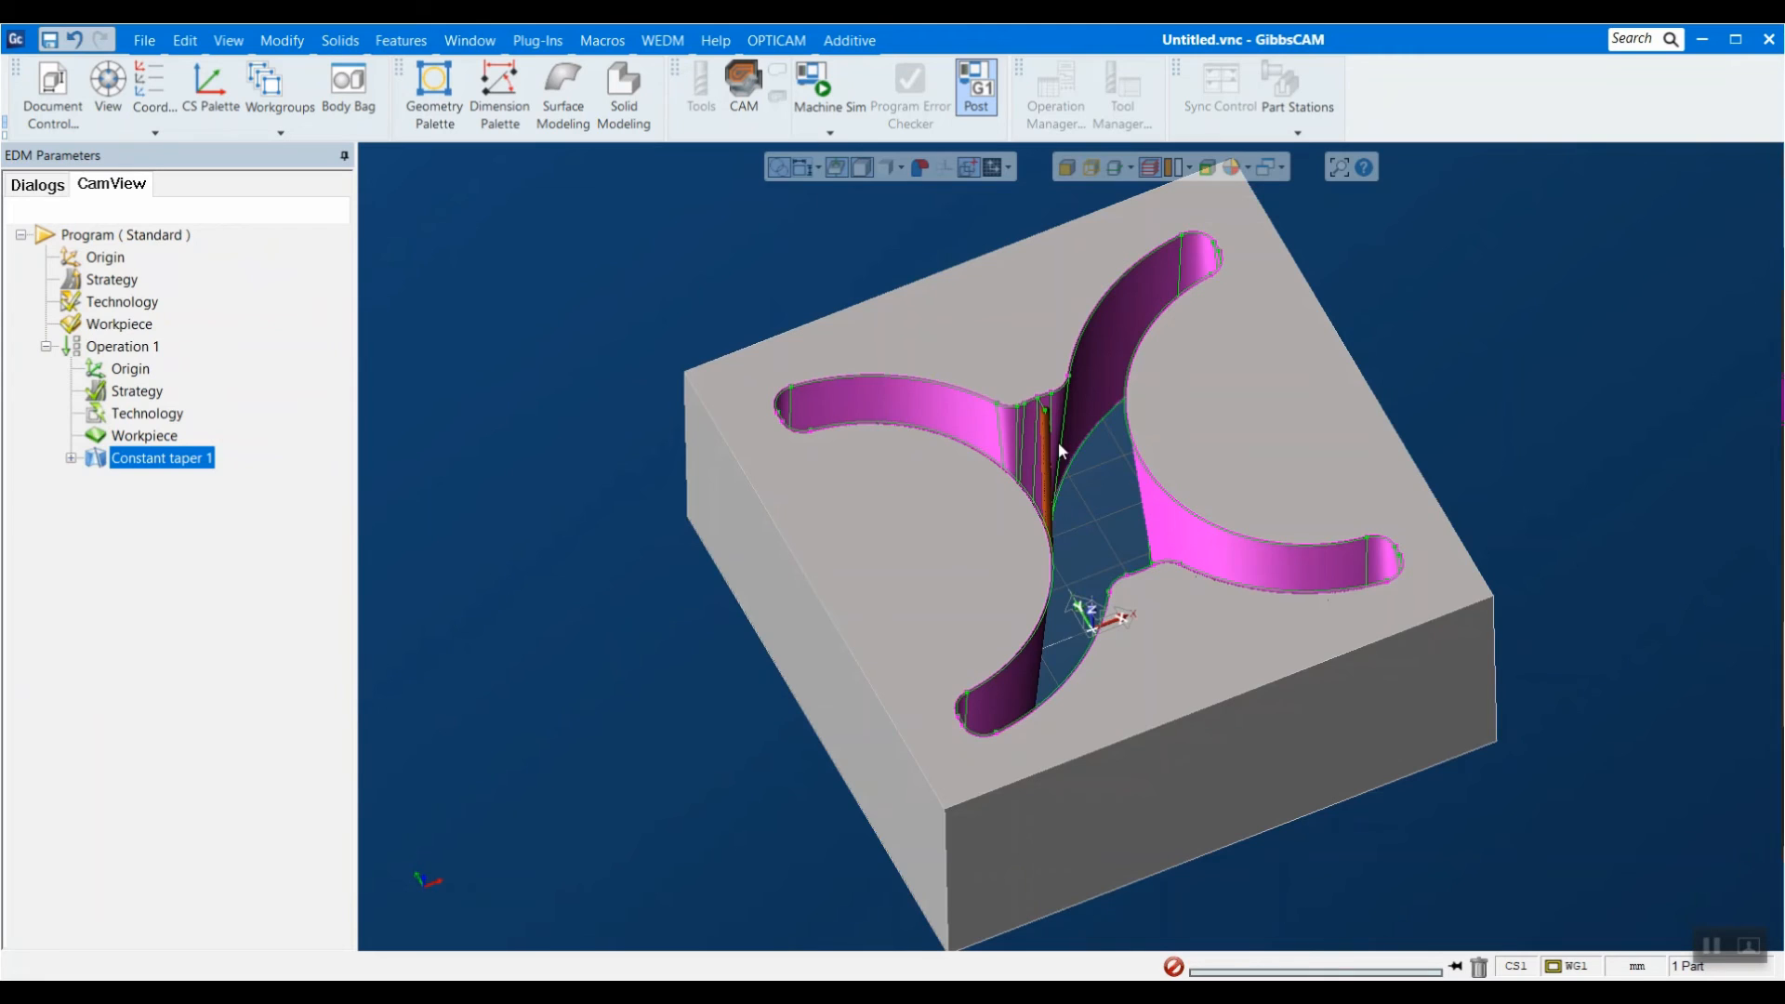
# Load the MITSUBISHI postprocessor for the program and accept the Soft Brass 0.25 mm technology record for 10.0 mm steel.
pyautogui.moveTo(1057, 443); pyautogui.dragTo(1093, 287, button='middle')
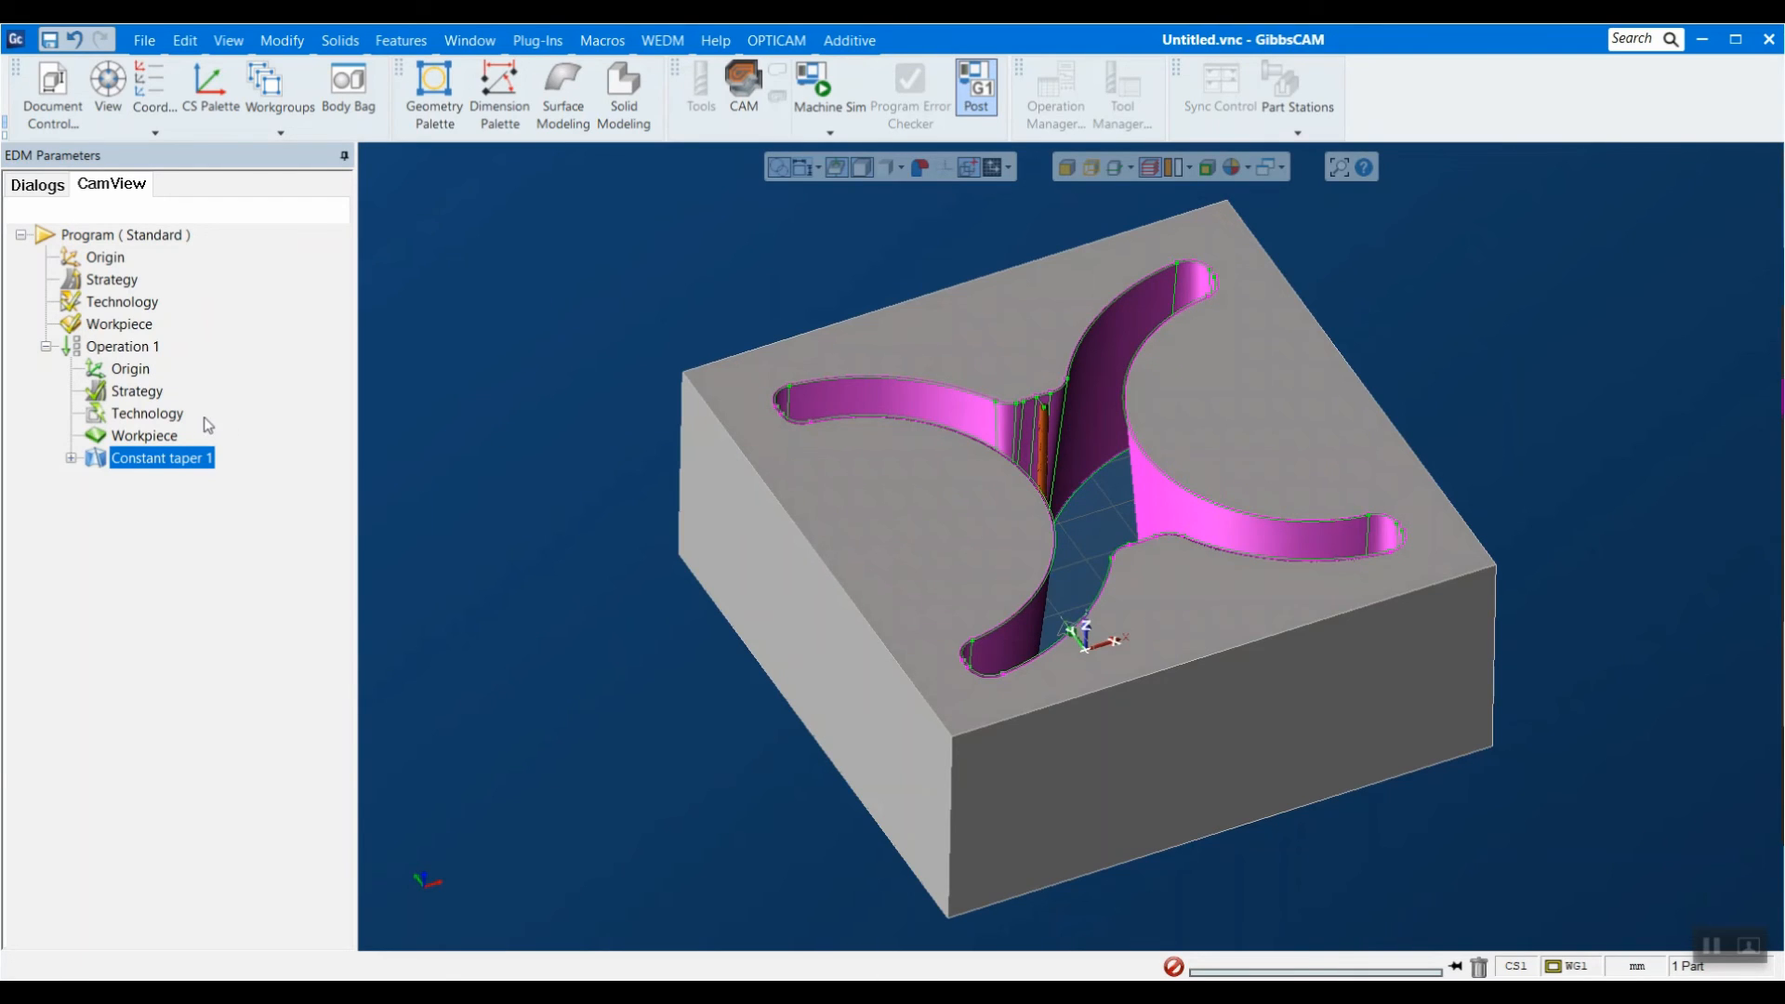
pyautogui.click(527, 458)
pyautogui.click(784, 43)
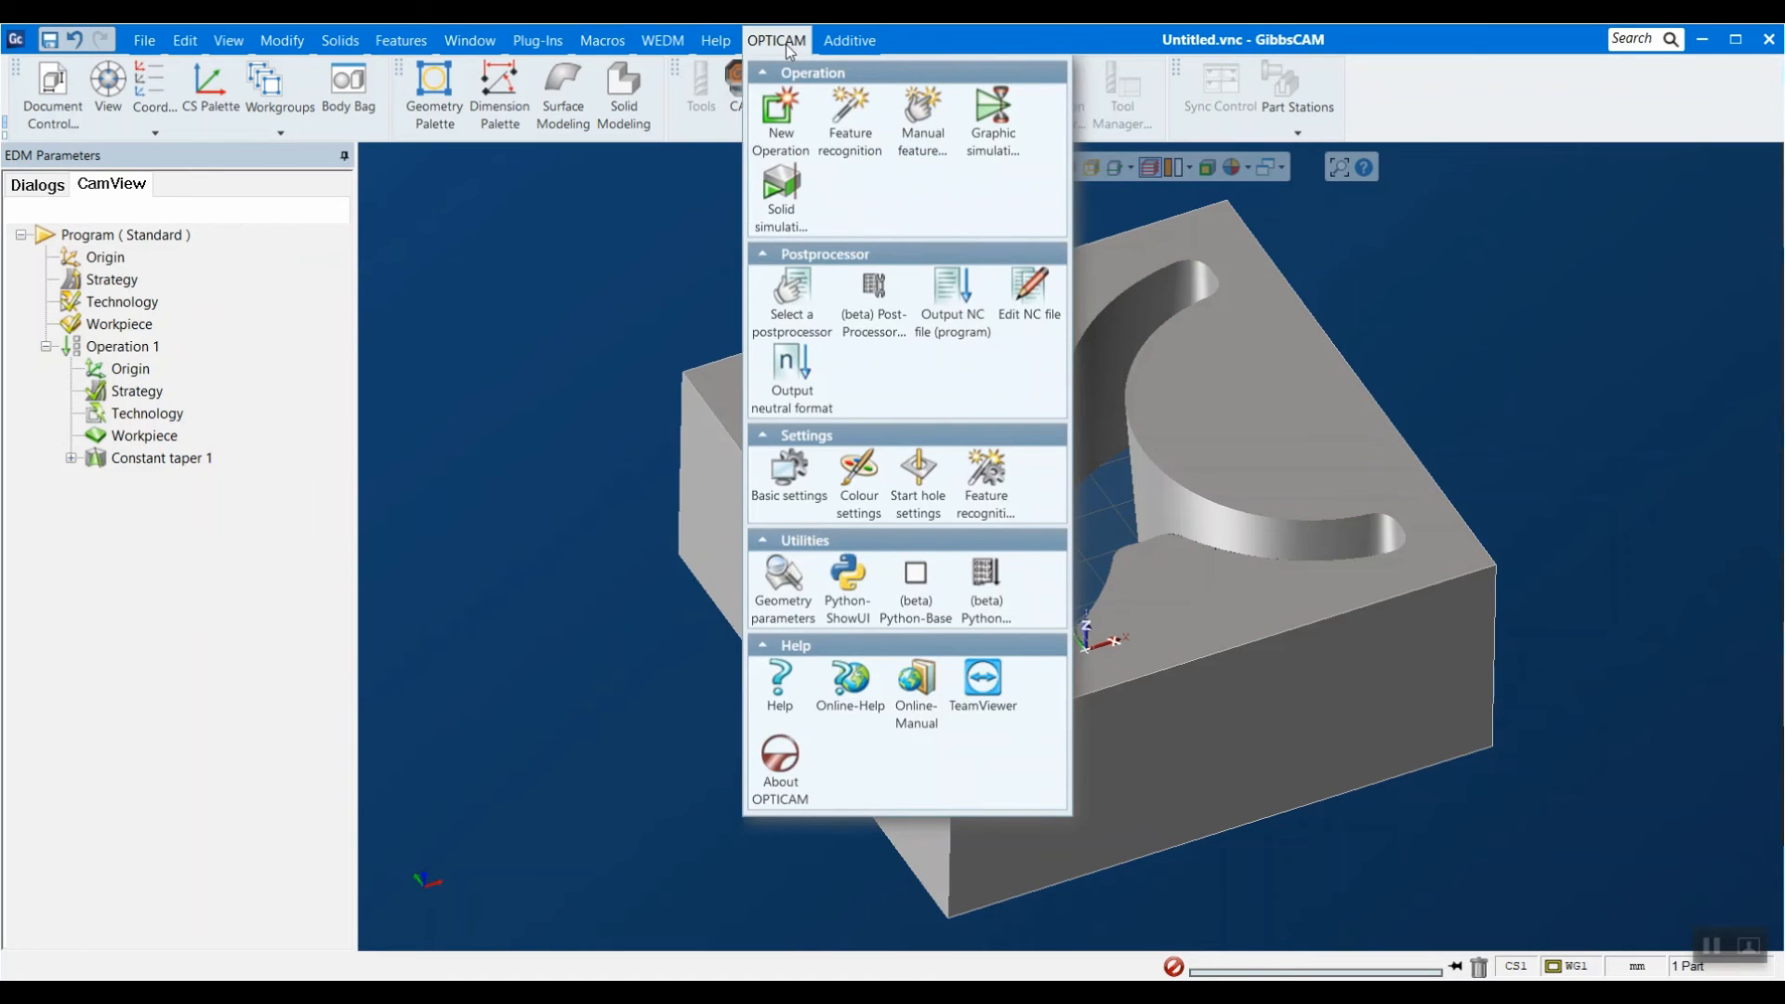
pyautogui.click(791, 298)
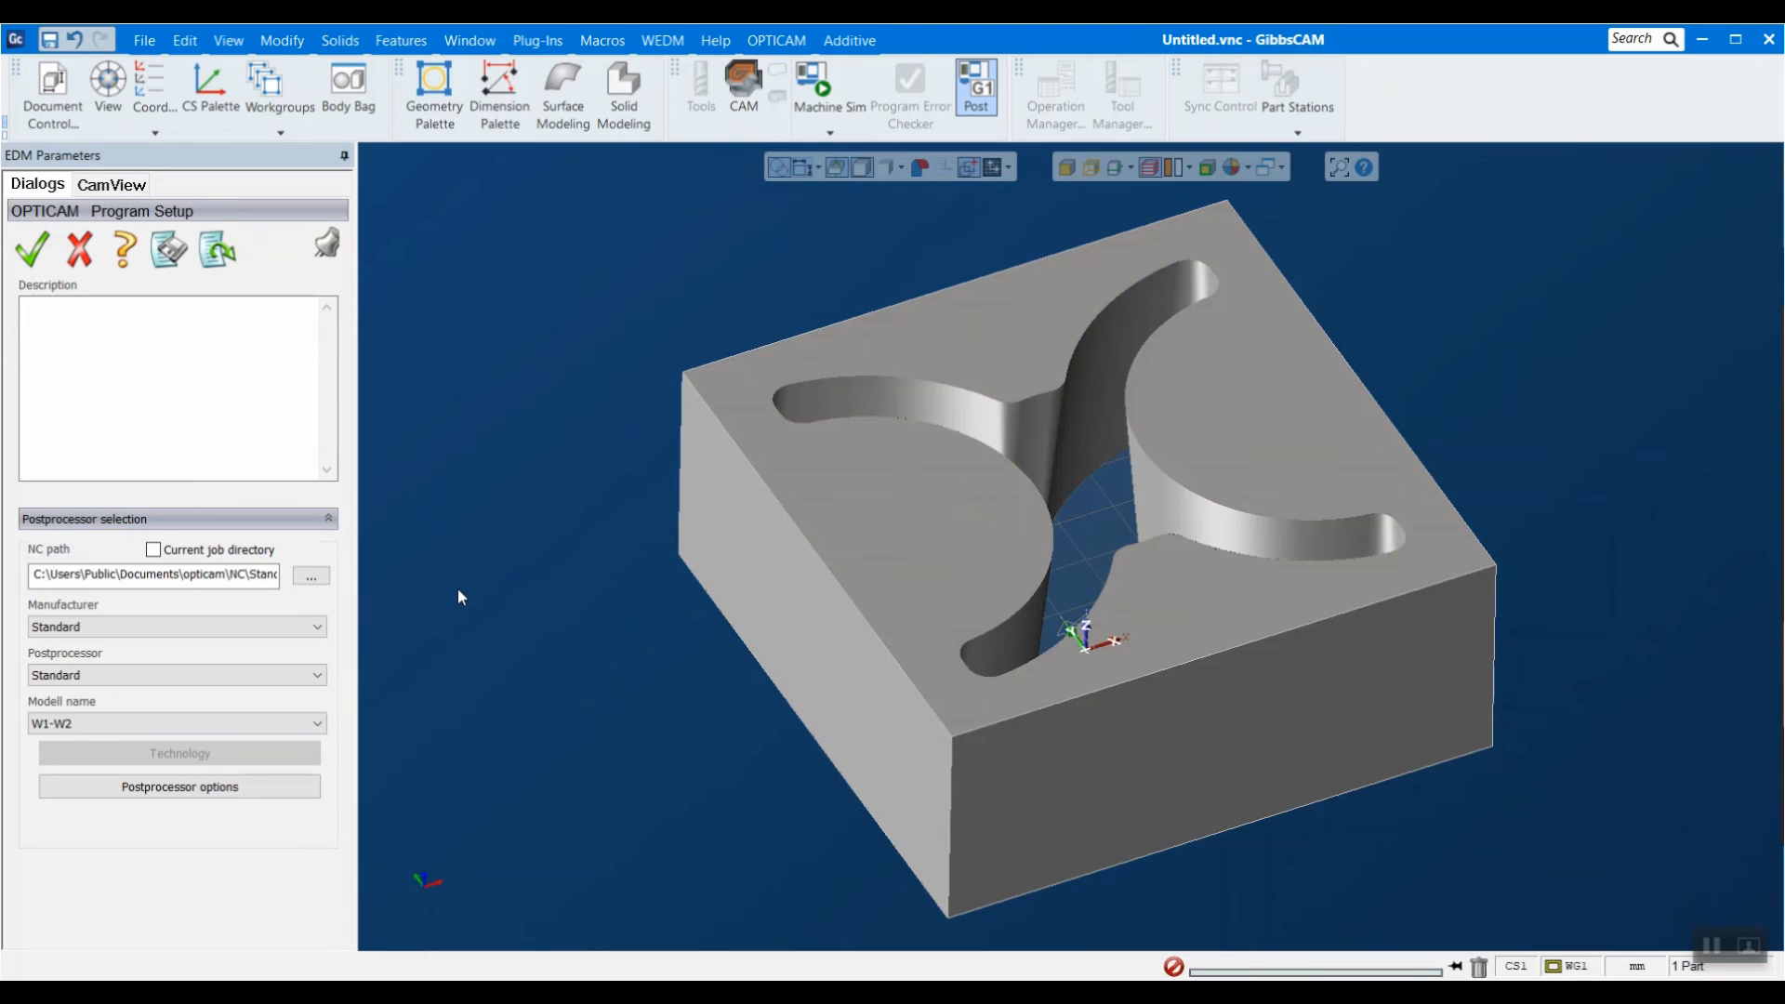
pyautogui.click(186, 626)
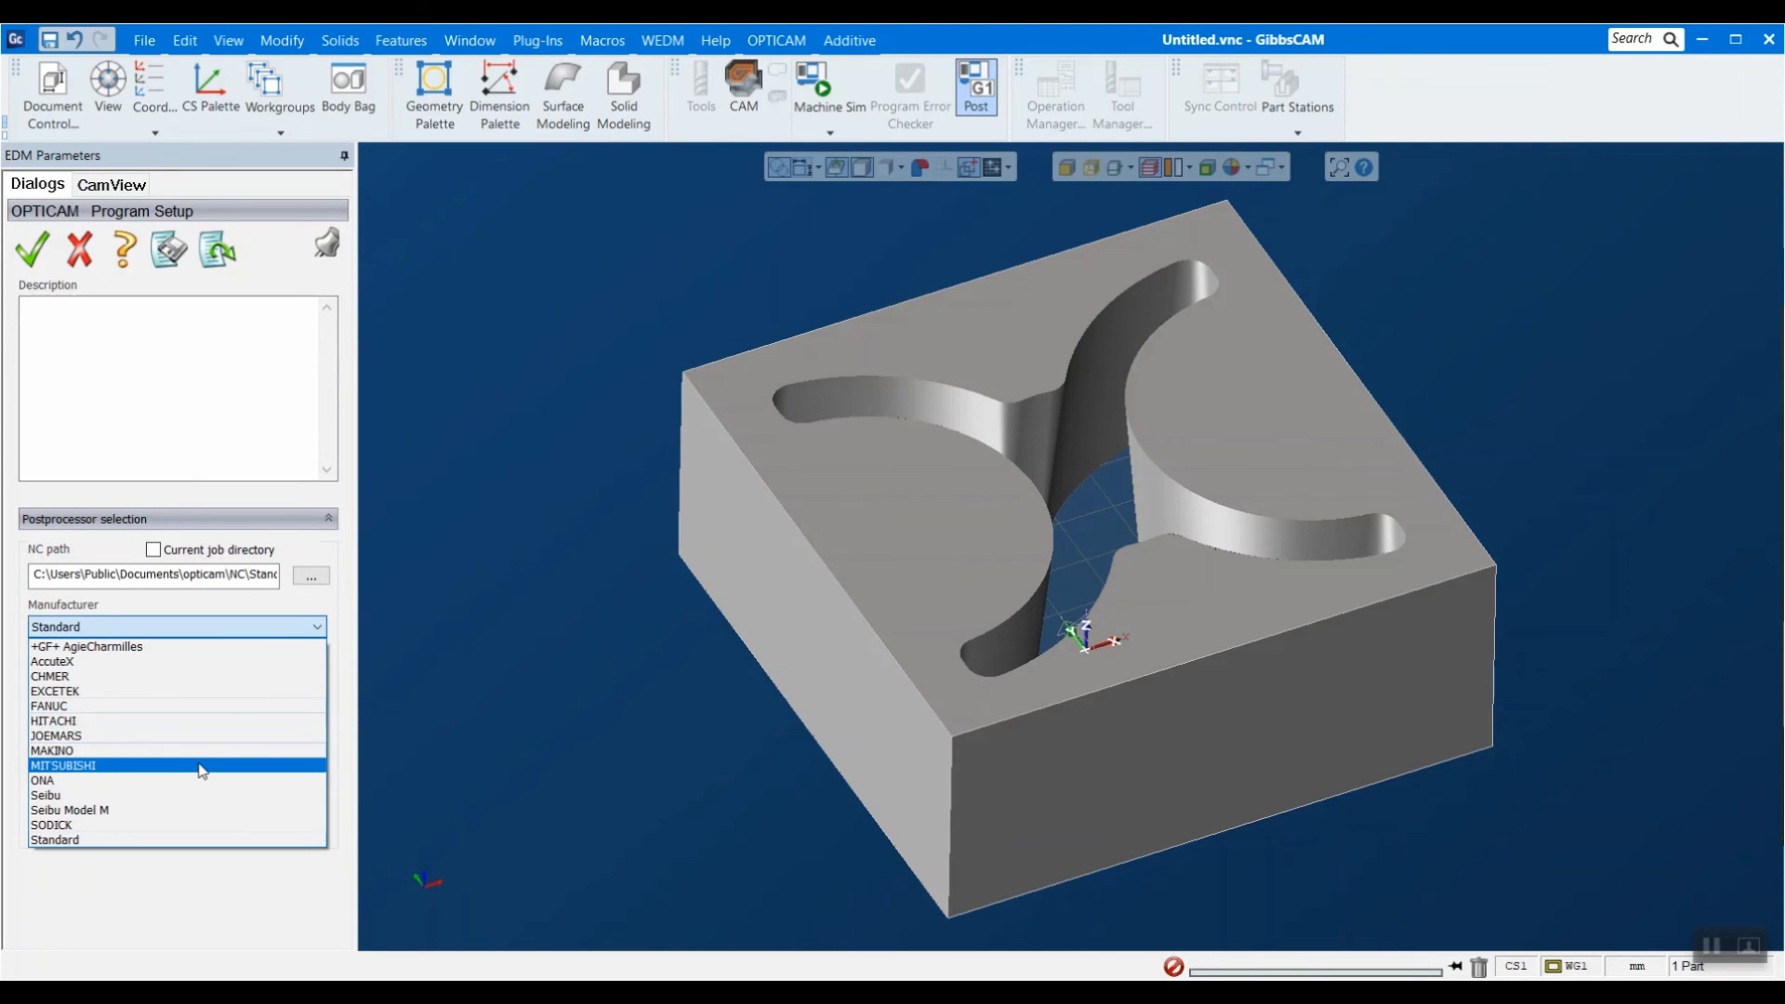
pyautogui.click(201, 770)
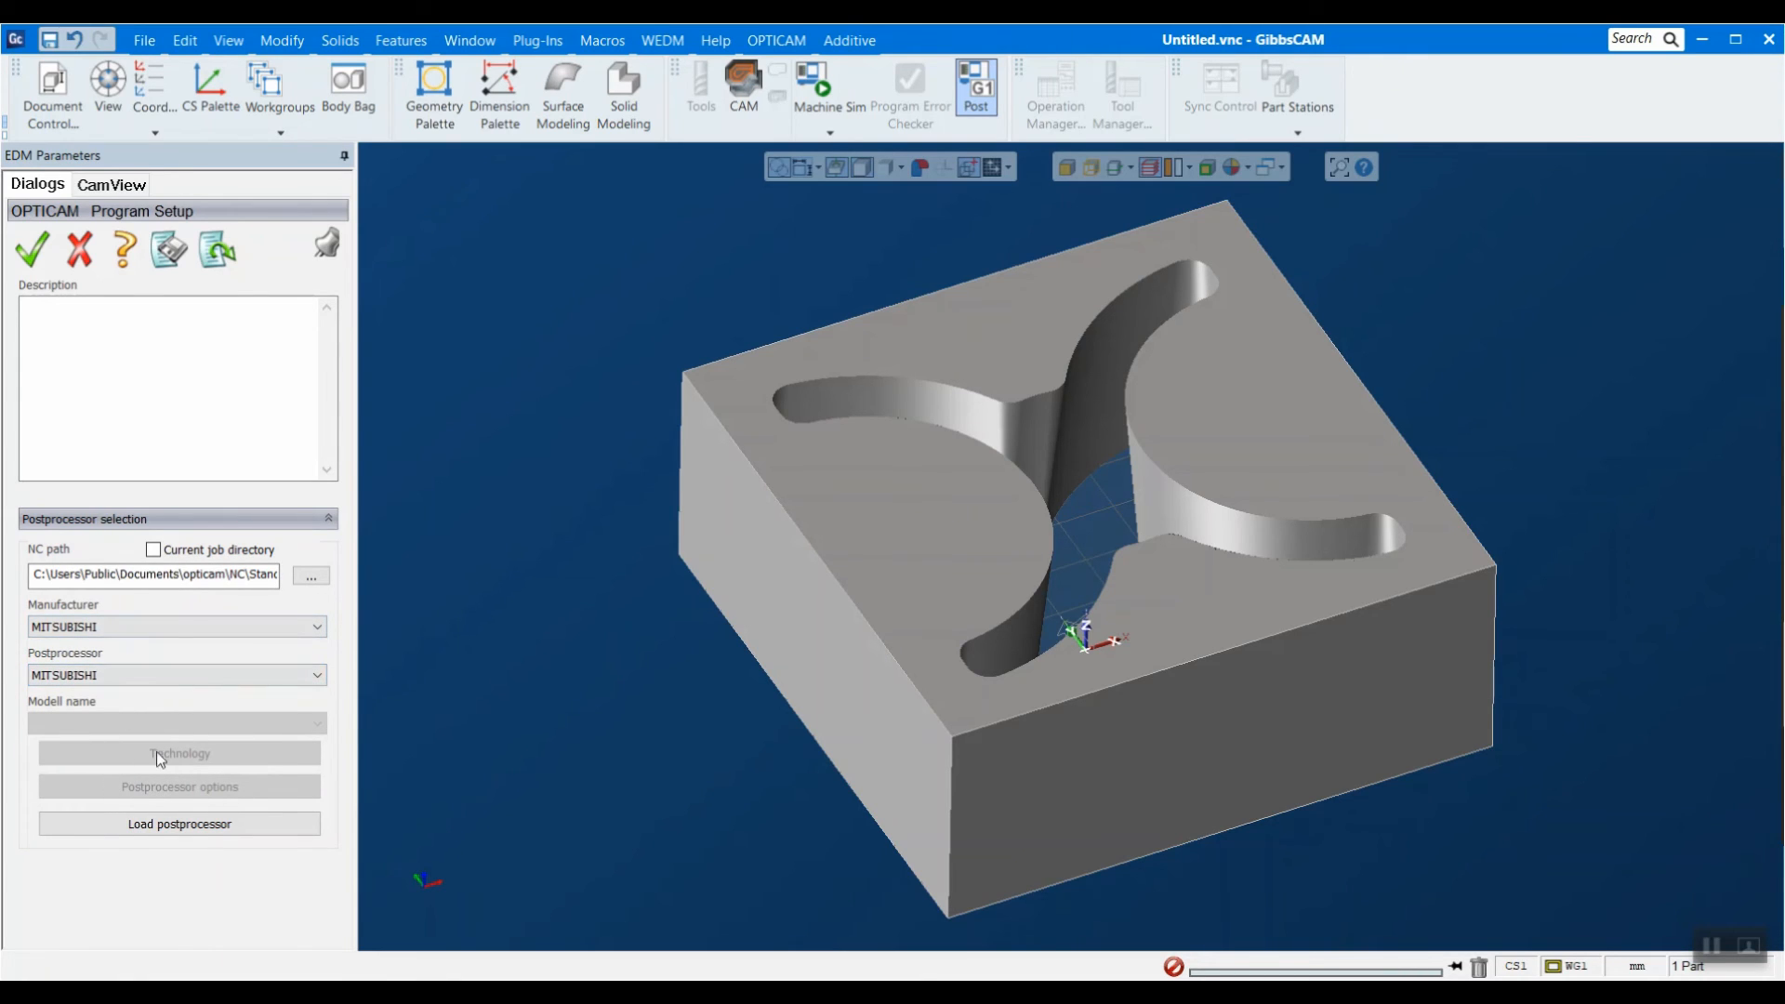
pyautogui.click(199, 825)
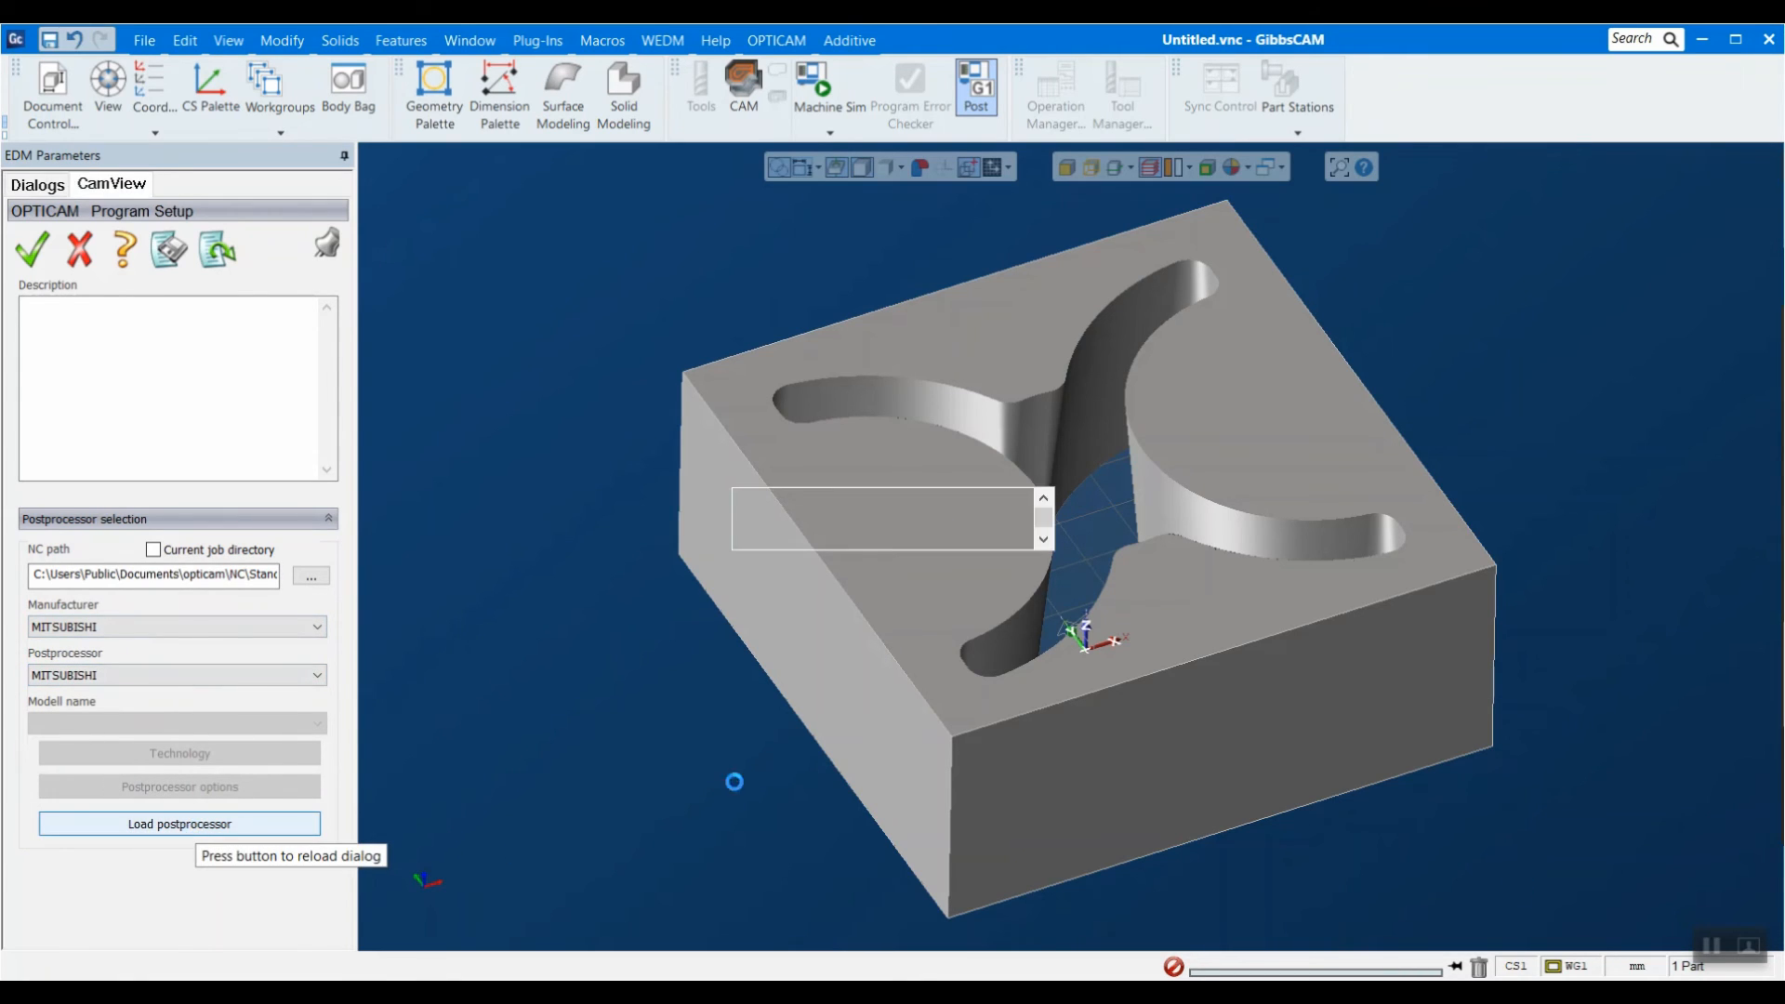
pyautogui.click(753, 457)
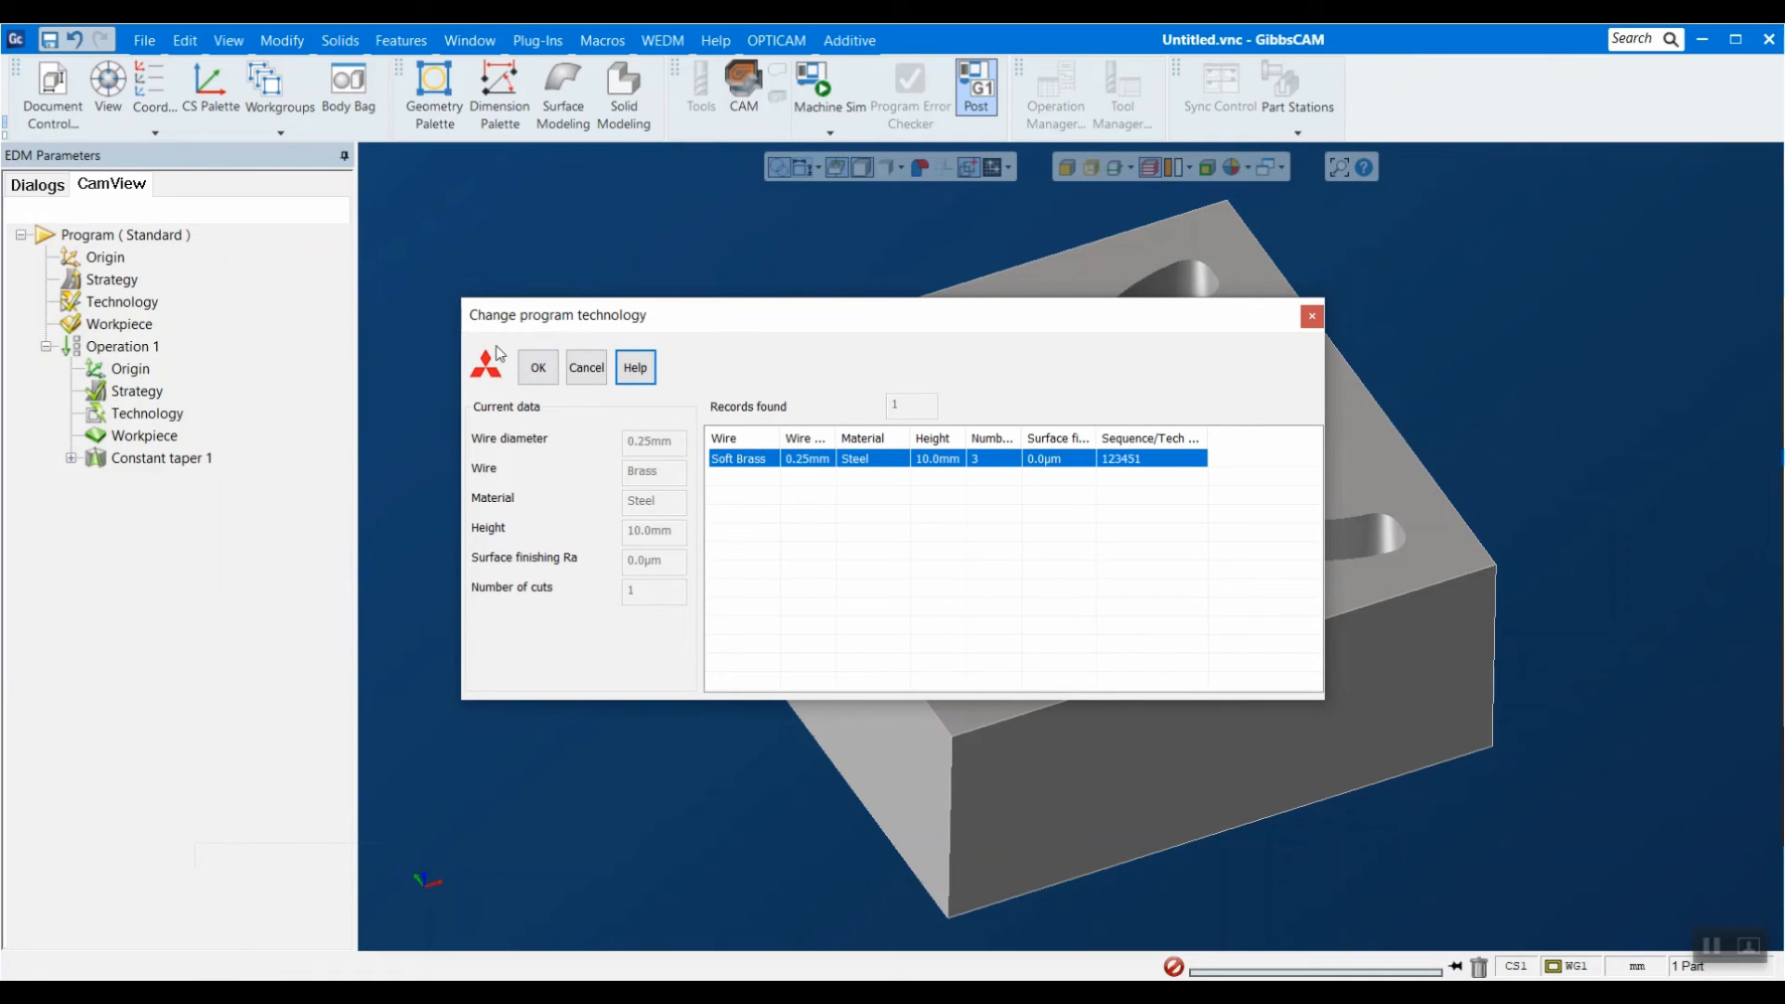
pyautogui.click(538, 368)
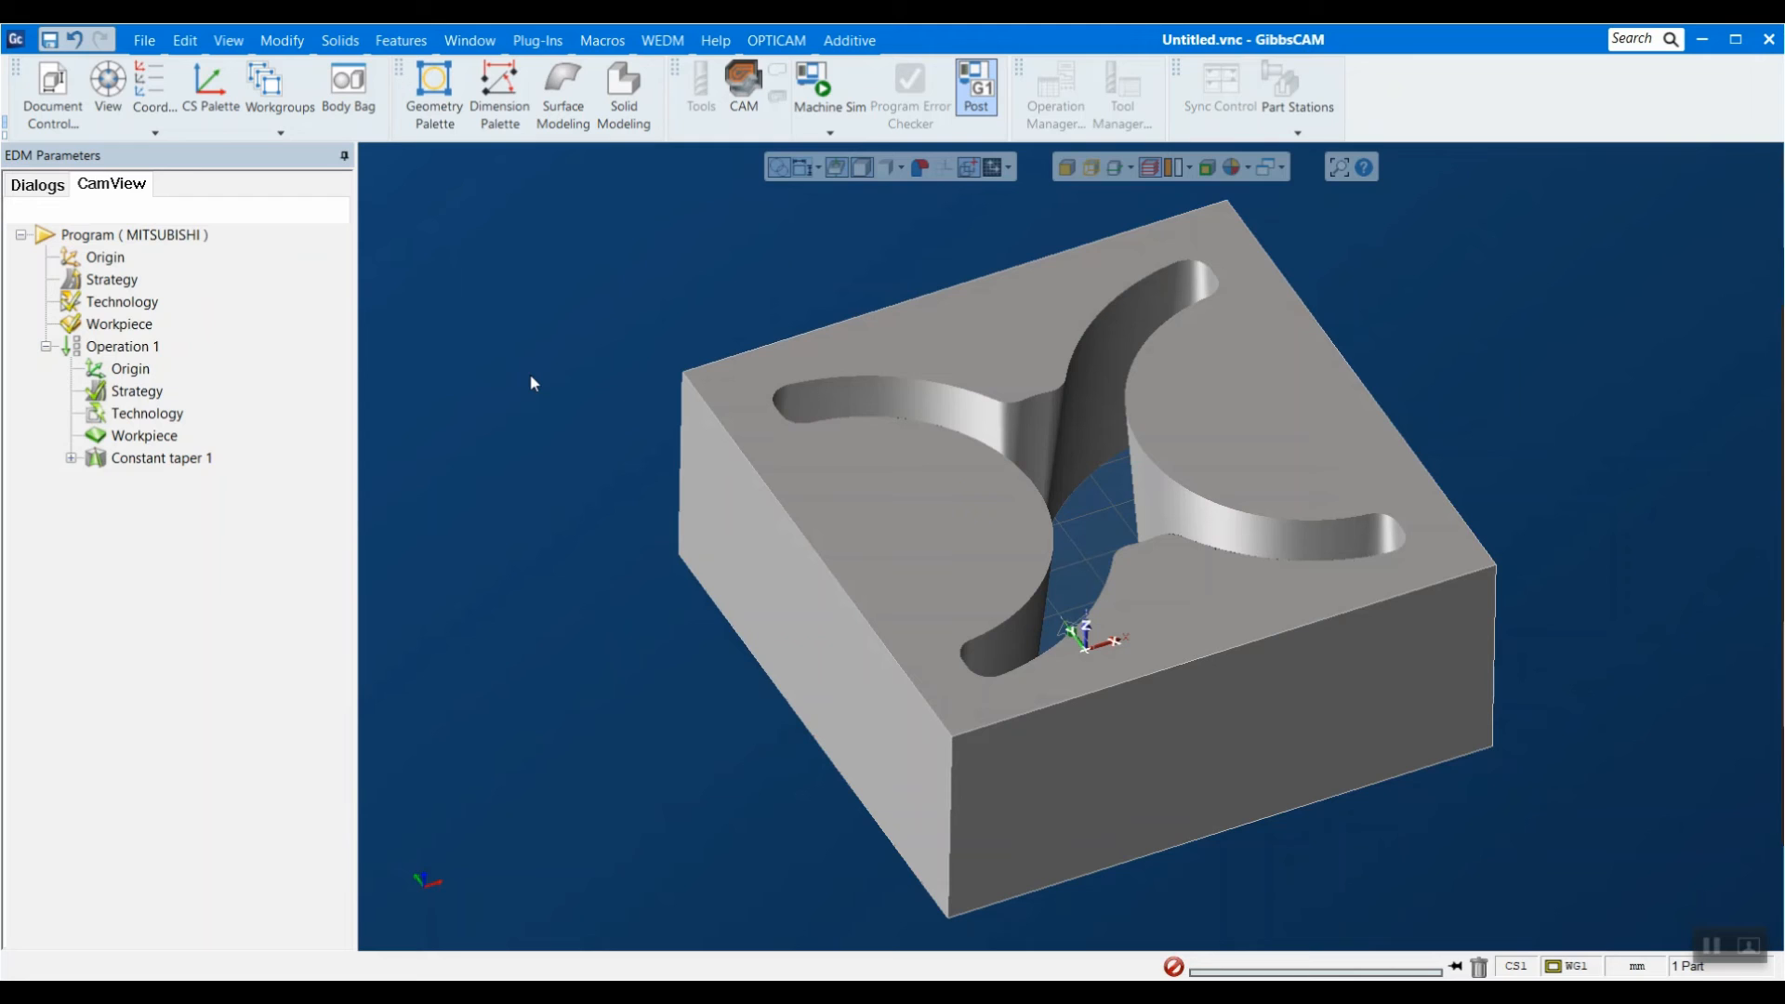
# Set the Mitsubishi postprocessor's model name to FXA and reload the postprocessor.
pyautogui.click(772, 40)
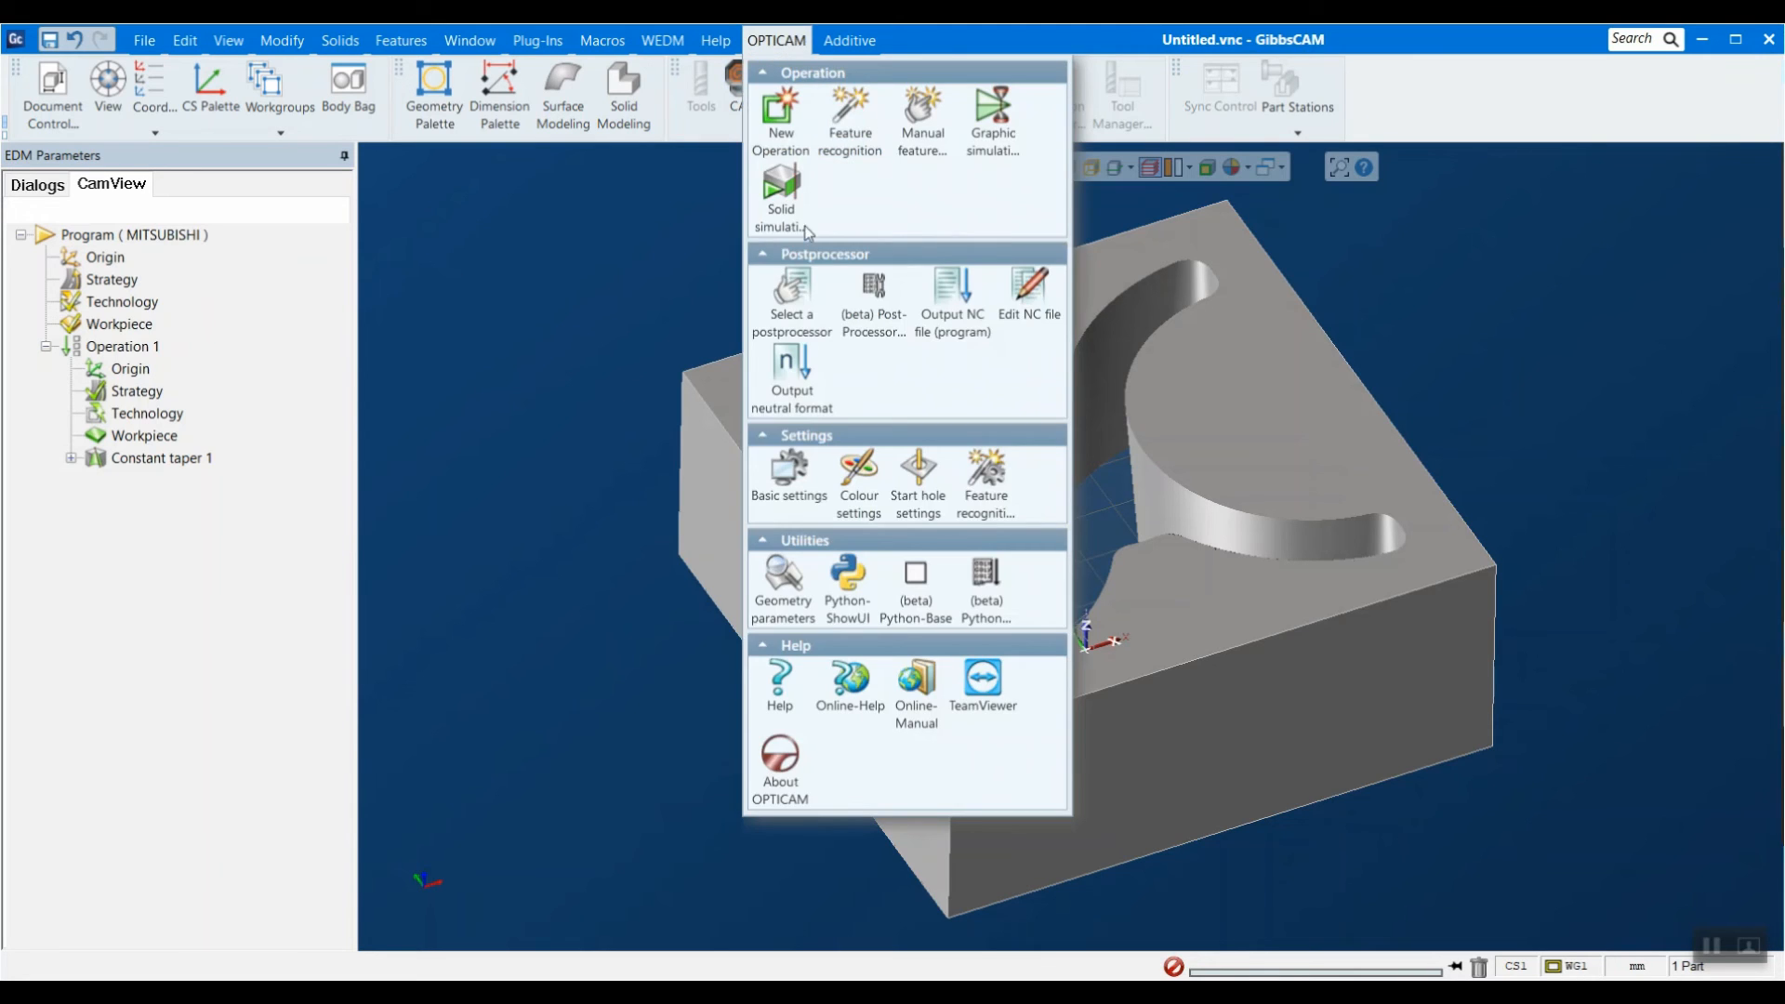
pyautogui.click(803, 305)
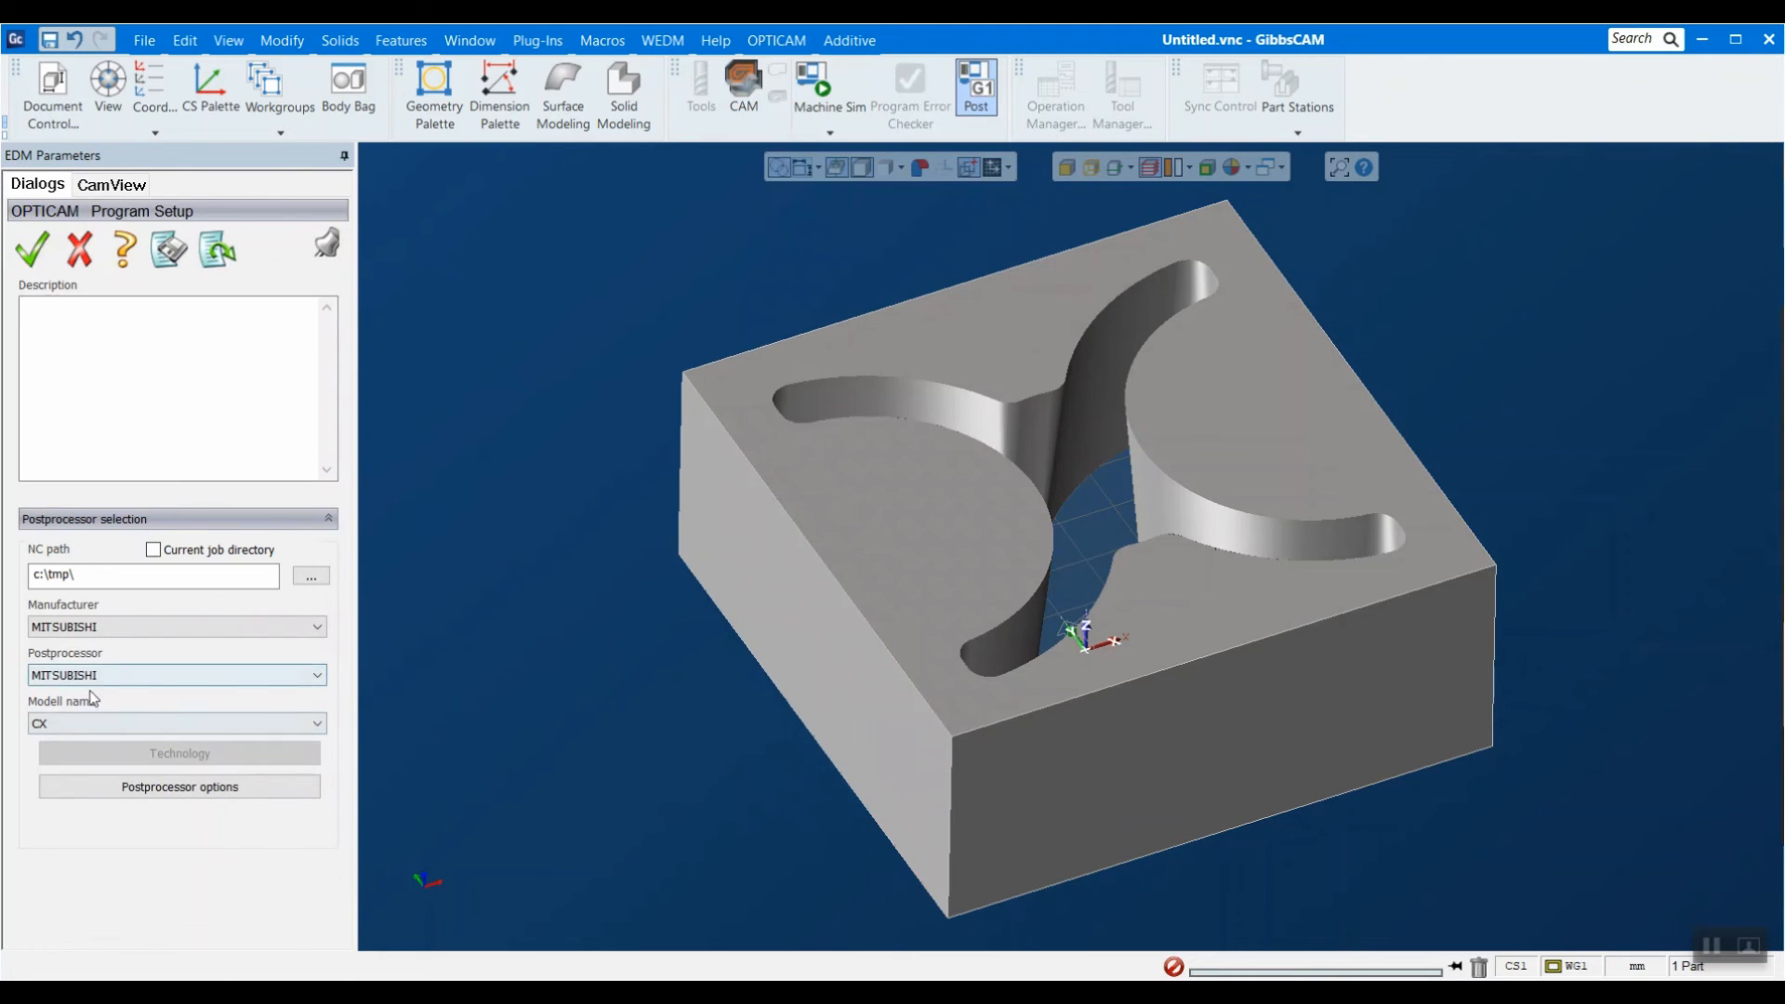
pyautogui.click(76, 726)
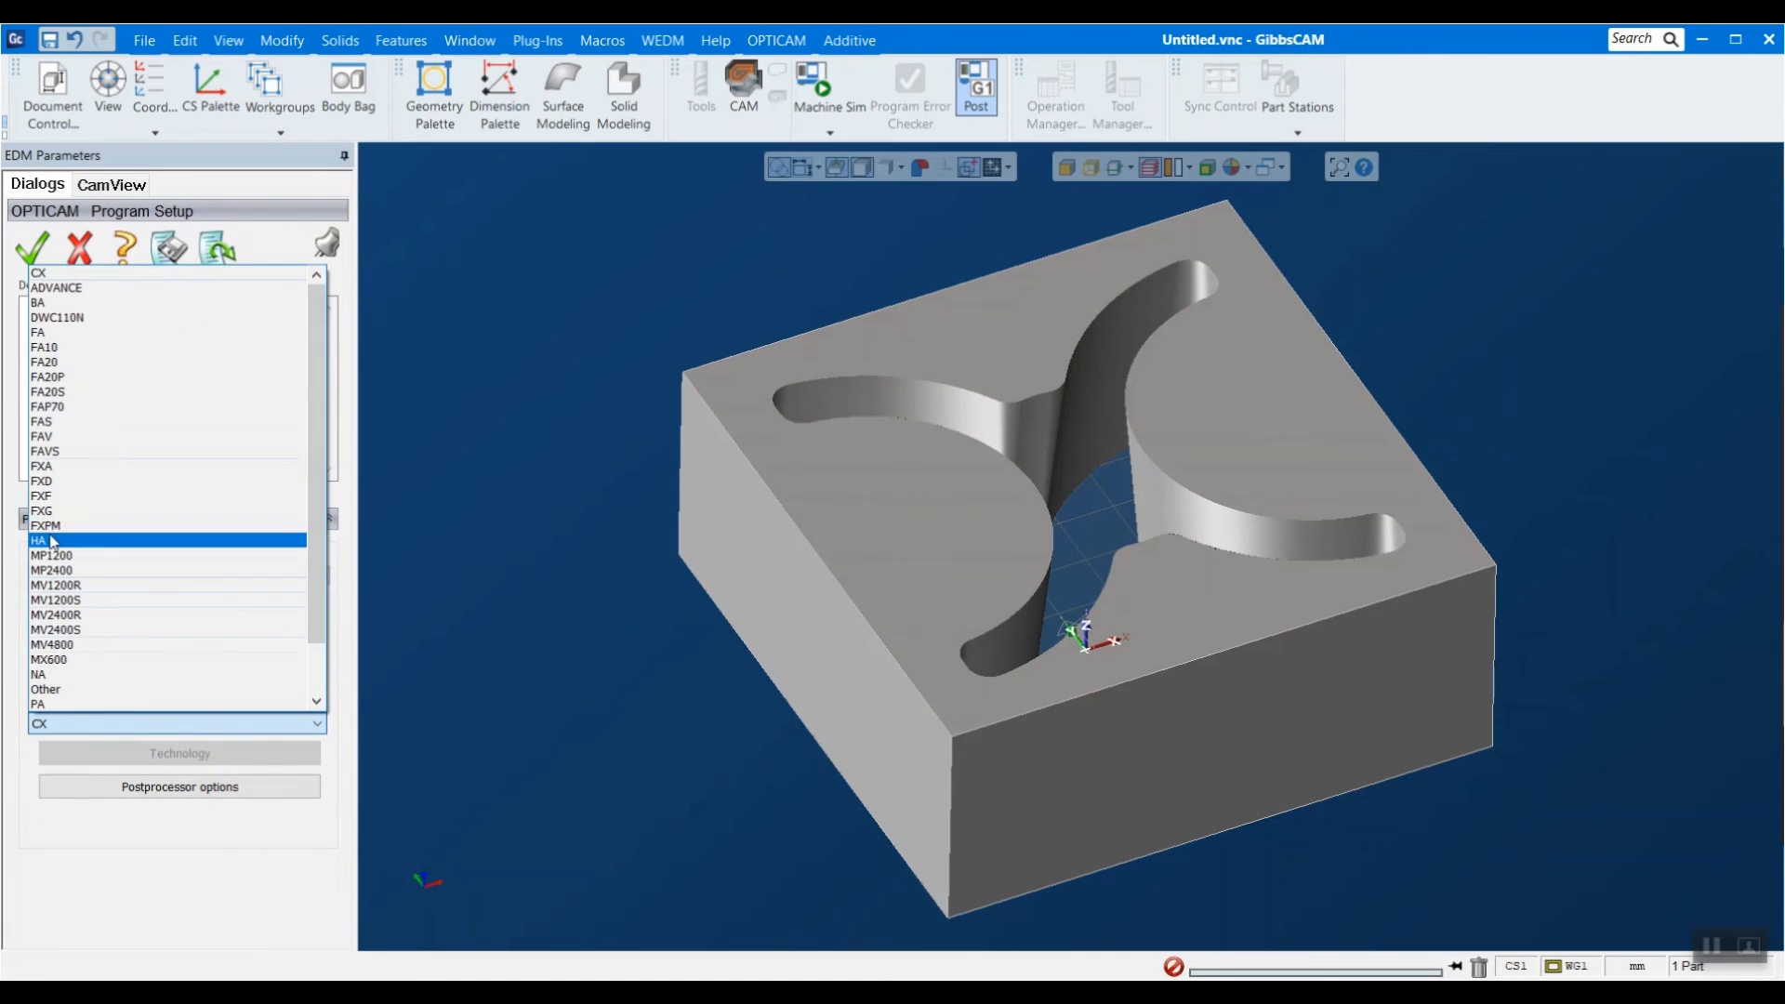
pyautogui.click(68, 466)
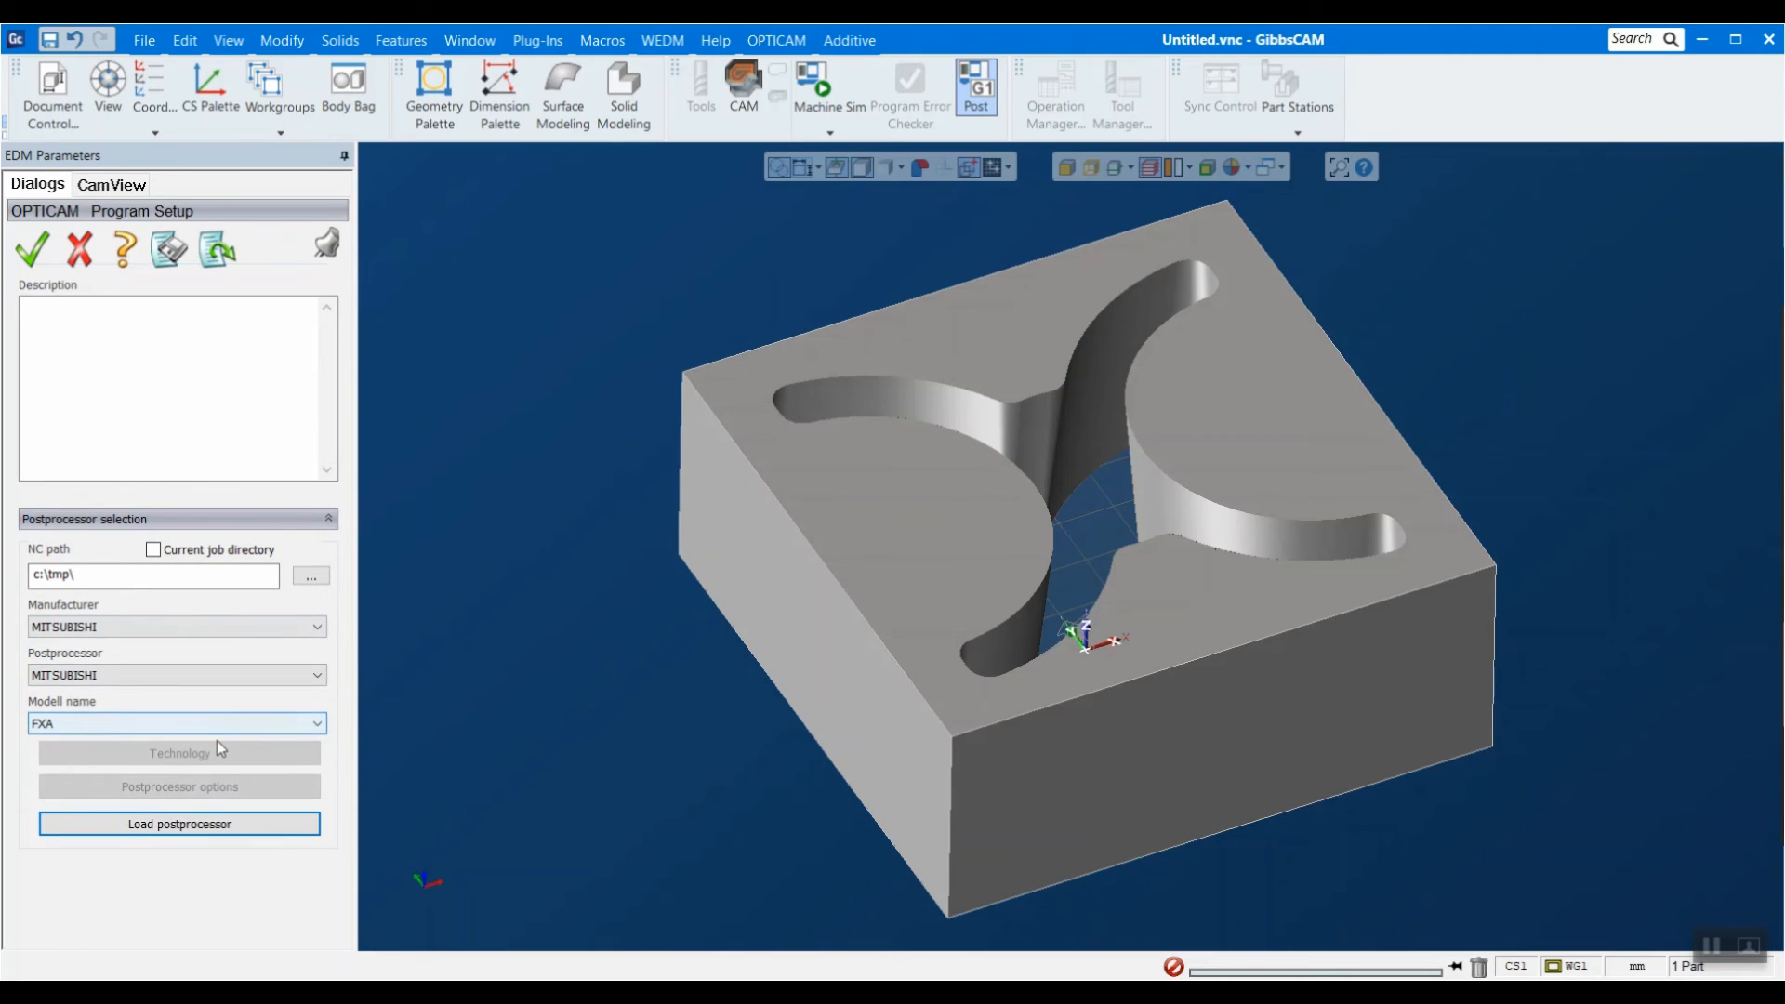
pyautogui.click(180, 825)
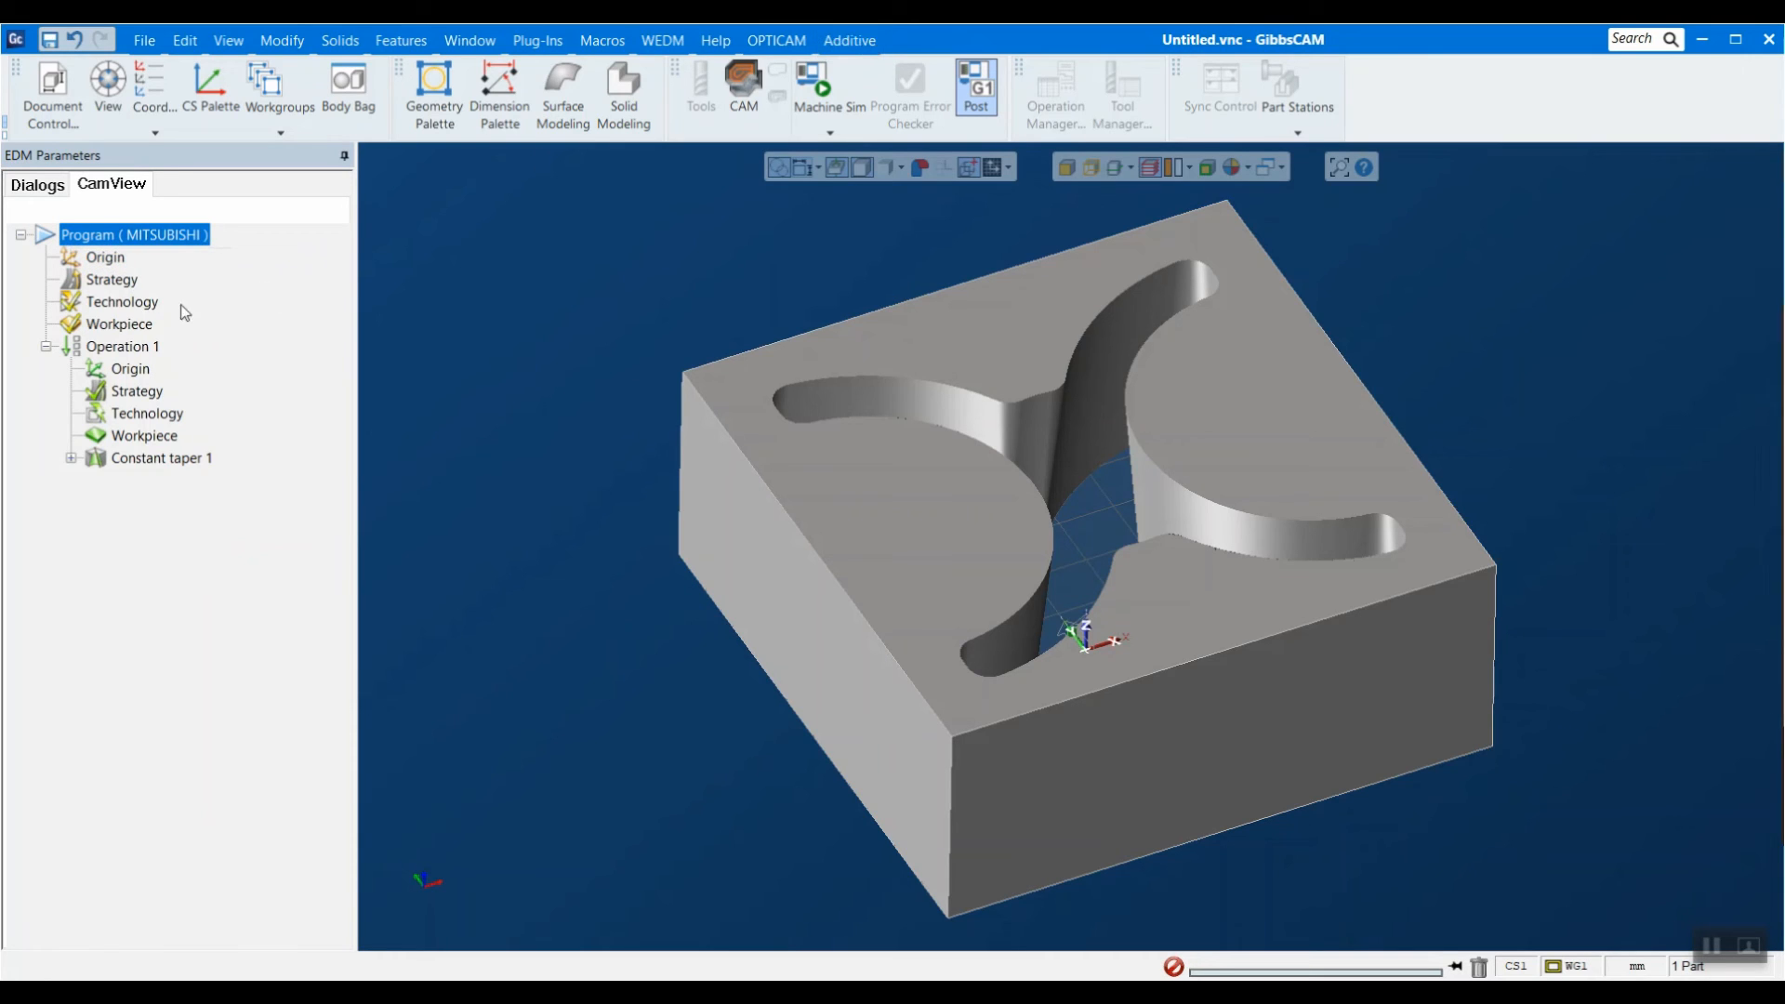
# Open the Mitsubishi technology loader from the program's technology settings and choose the mitsubishi__newmv4800_brd_b13w134_a7 database.
pyautogui.moveTo(132, 314)
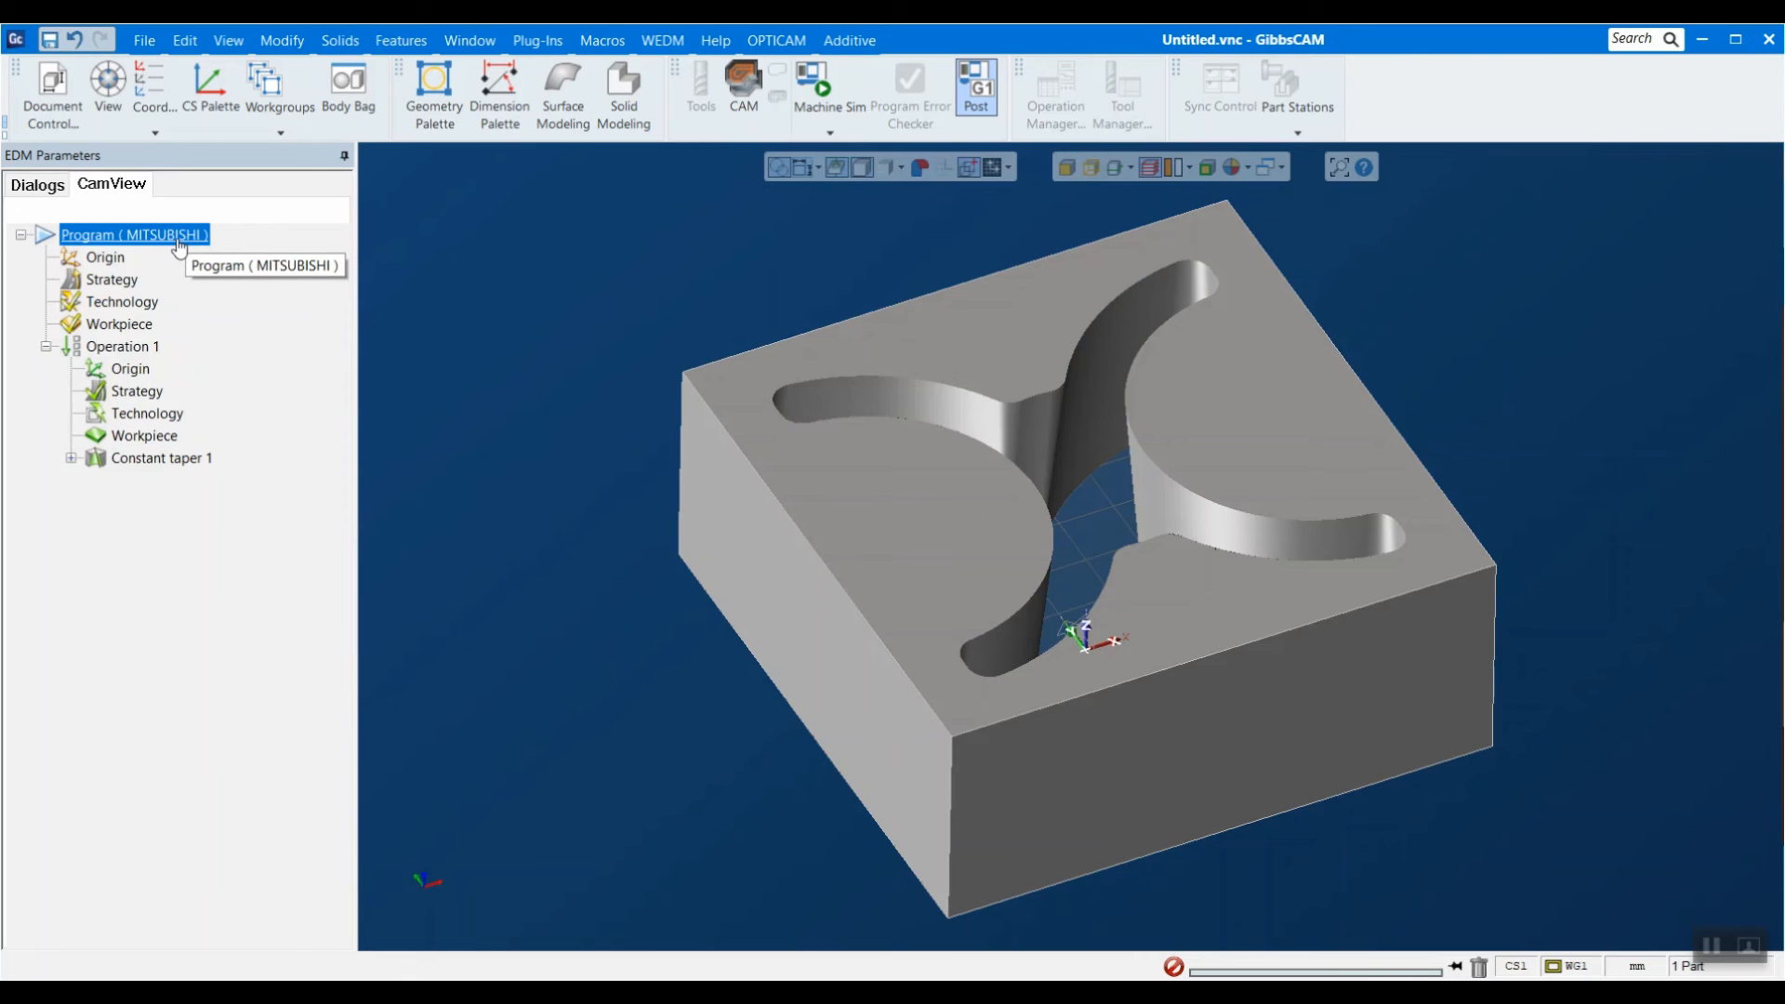
pyautogui.doubleClick(122, 301)
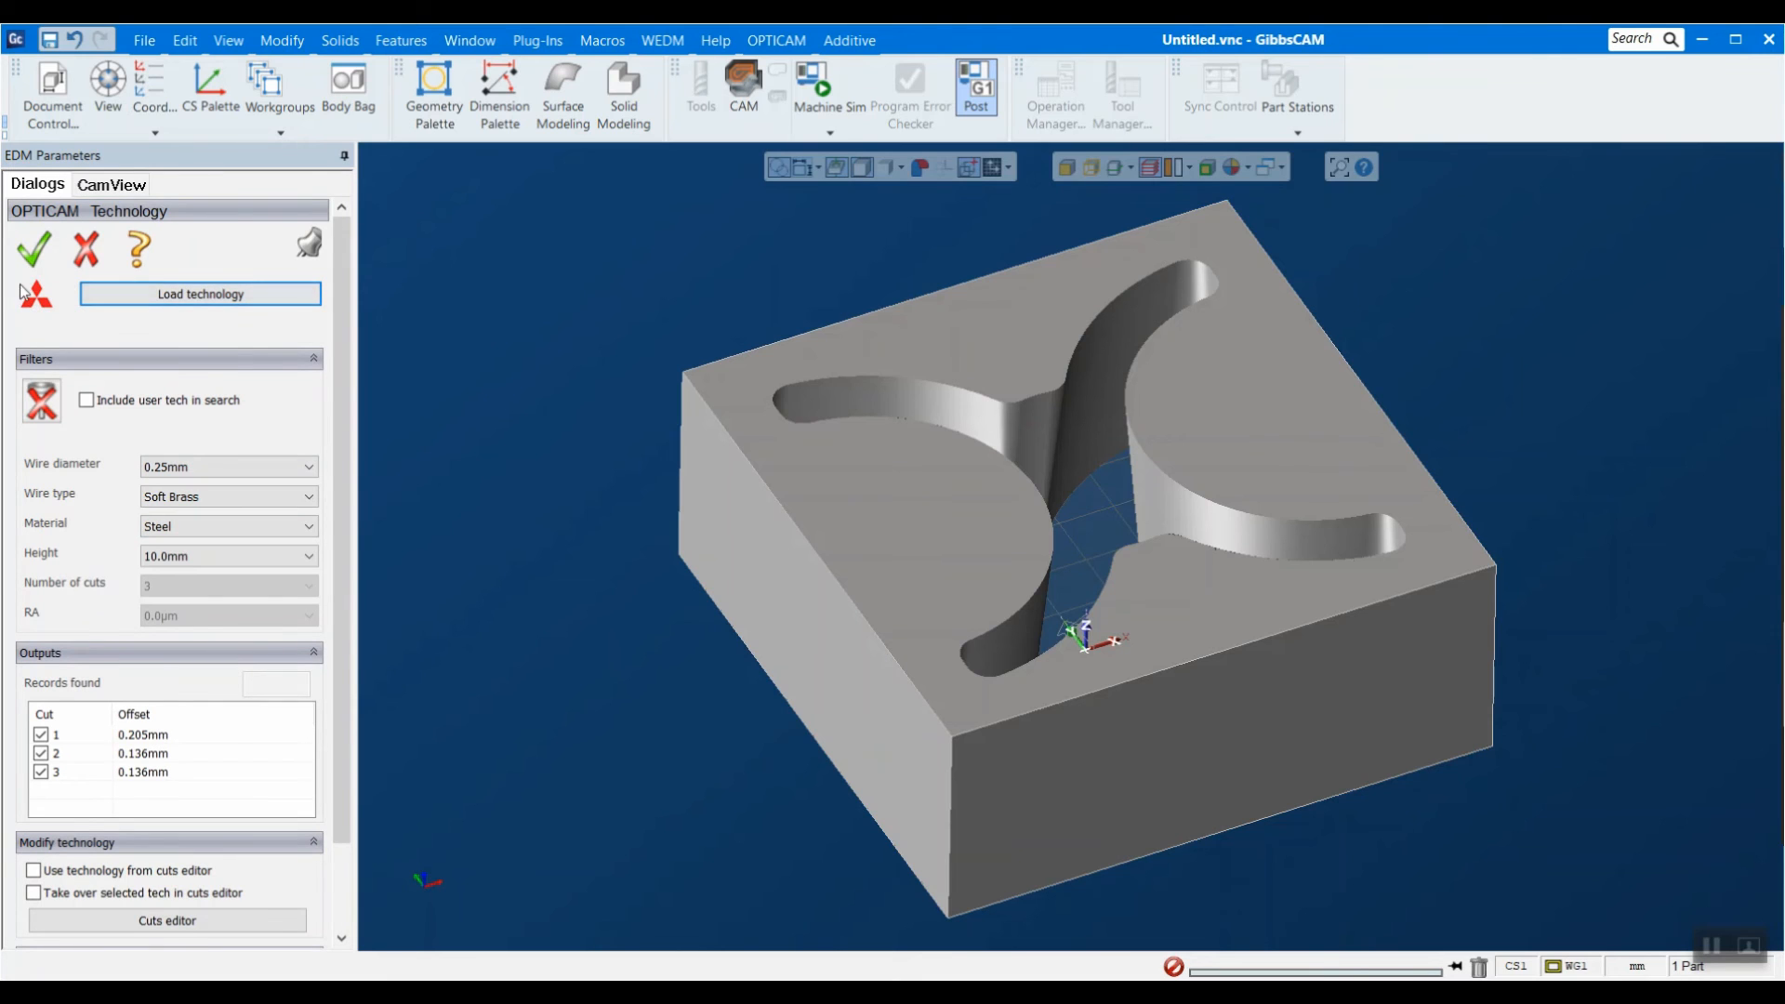
pyautogui.click(146, 297)
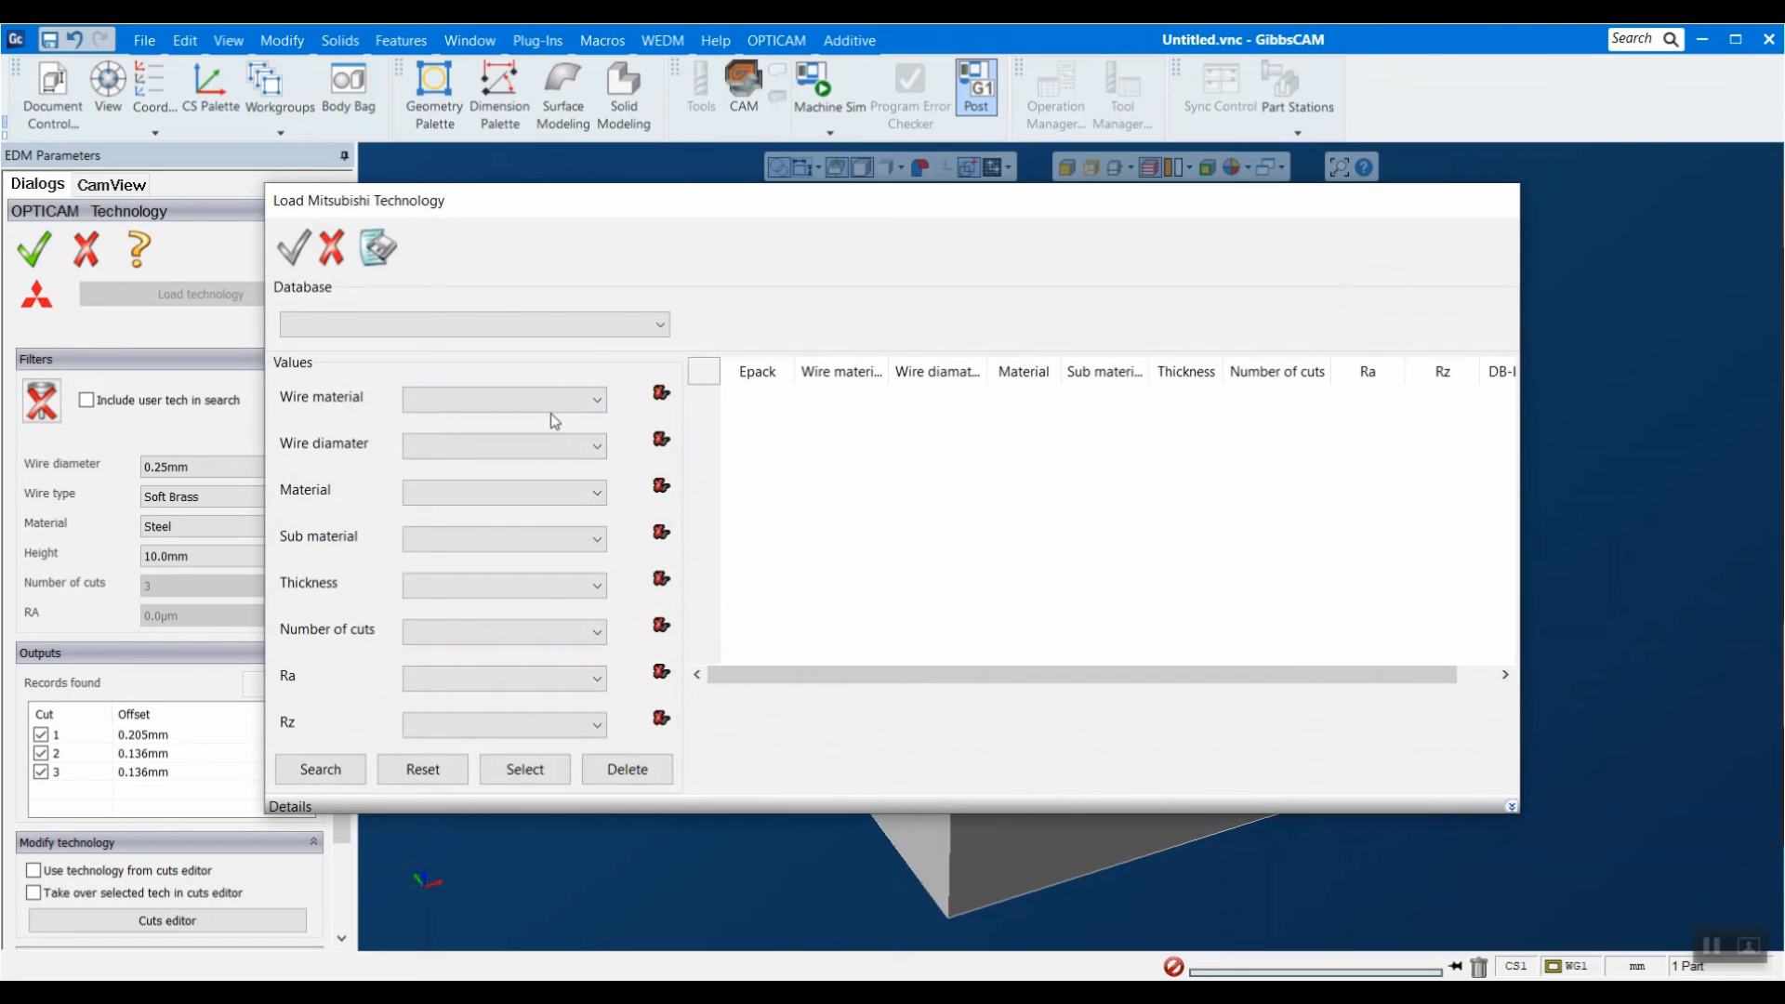
pyautogui.click(538, 402)
pyautogui.click(539, 402)
pyautogui.click(539, 325)
pyautogui.click(526, 364)
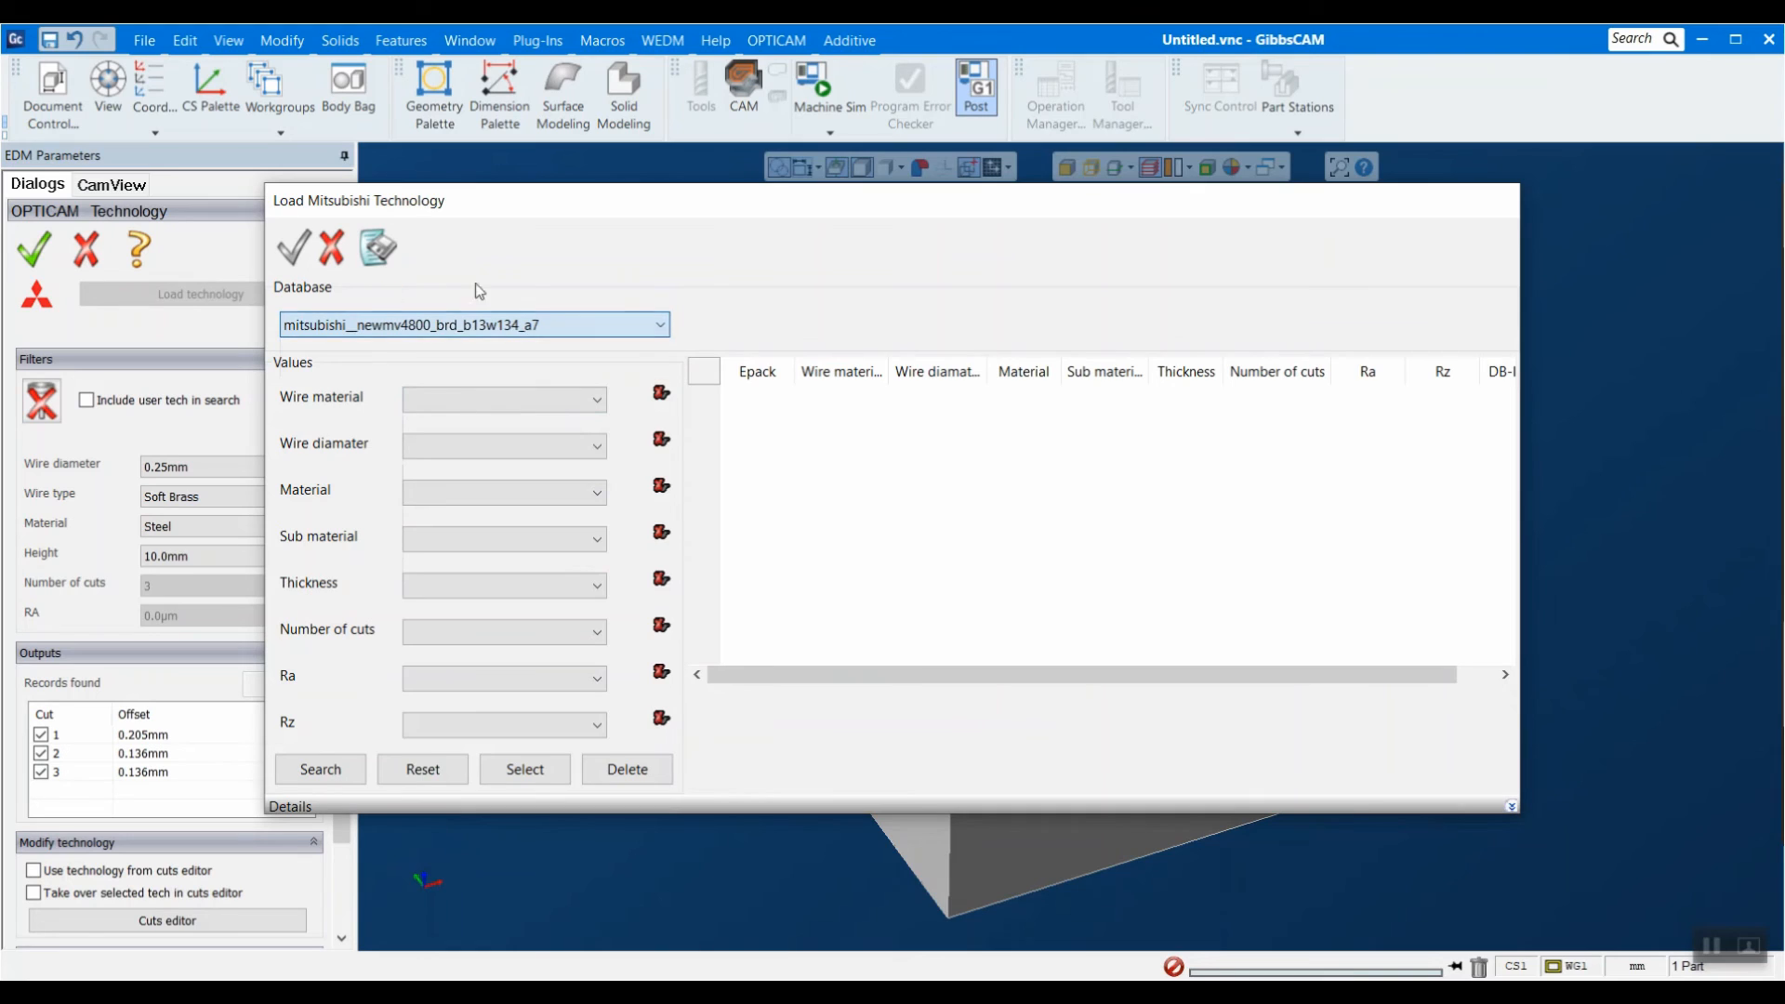
# Search the technology database for Brass wire, STEEL material and 3 cuts.
pyautogui.click(481, 398)
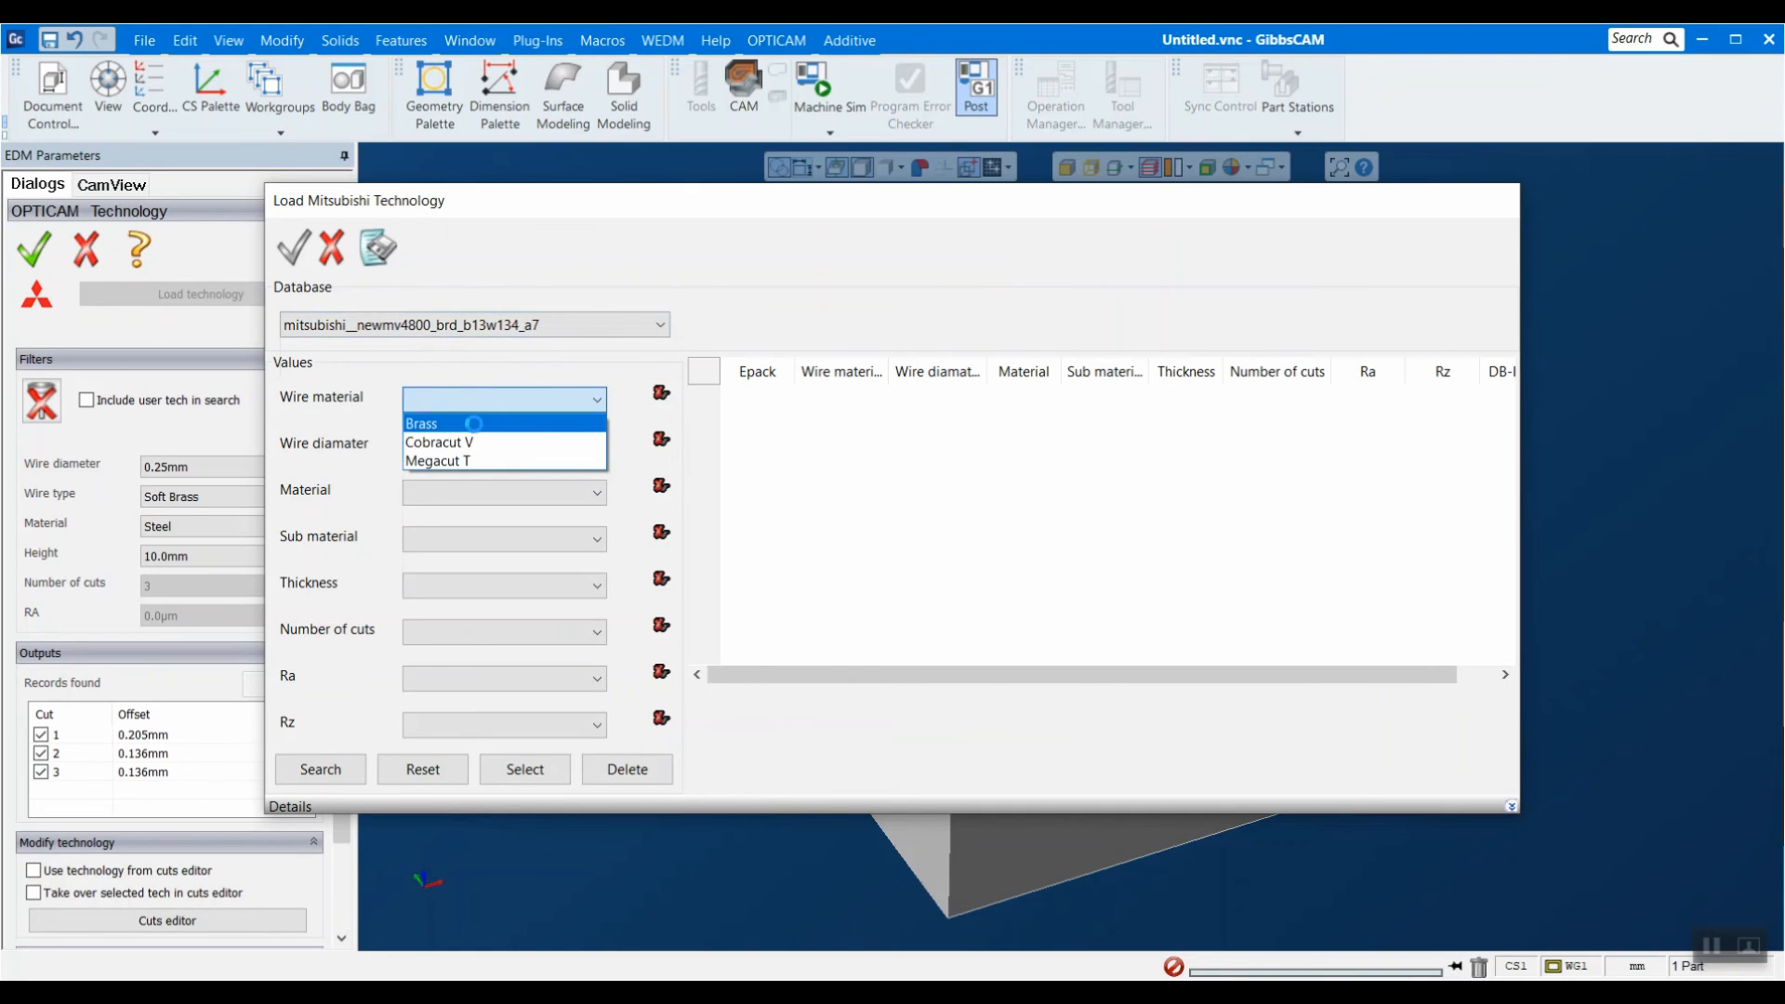
pyautogui.click(475, 423)
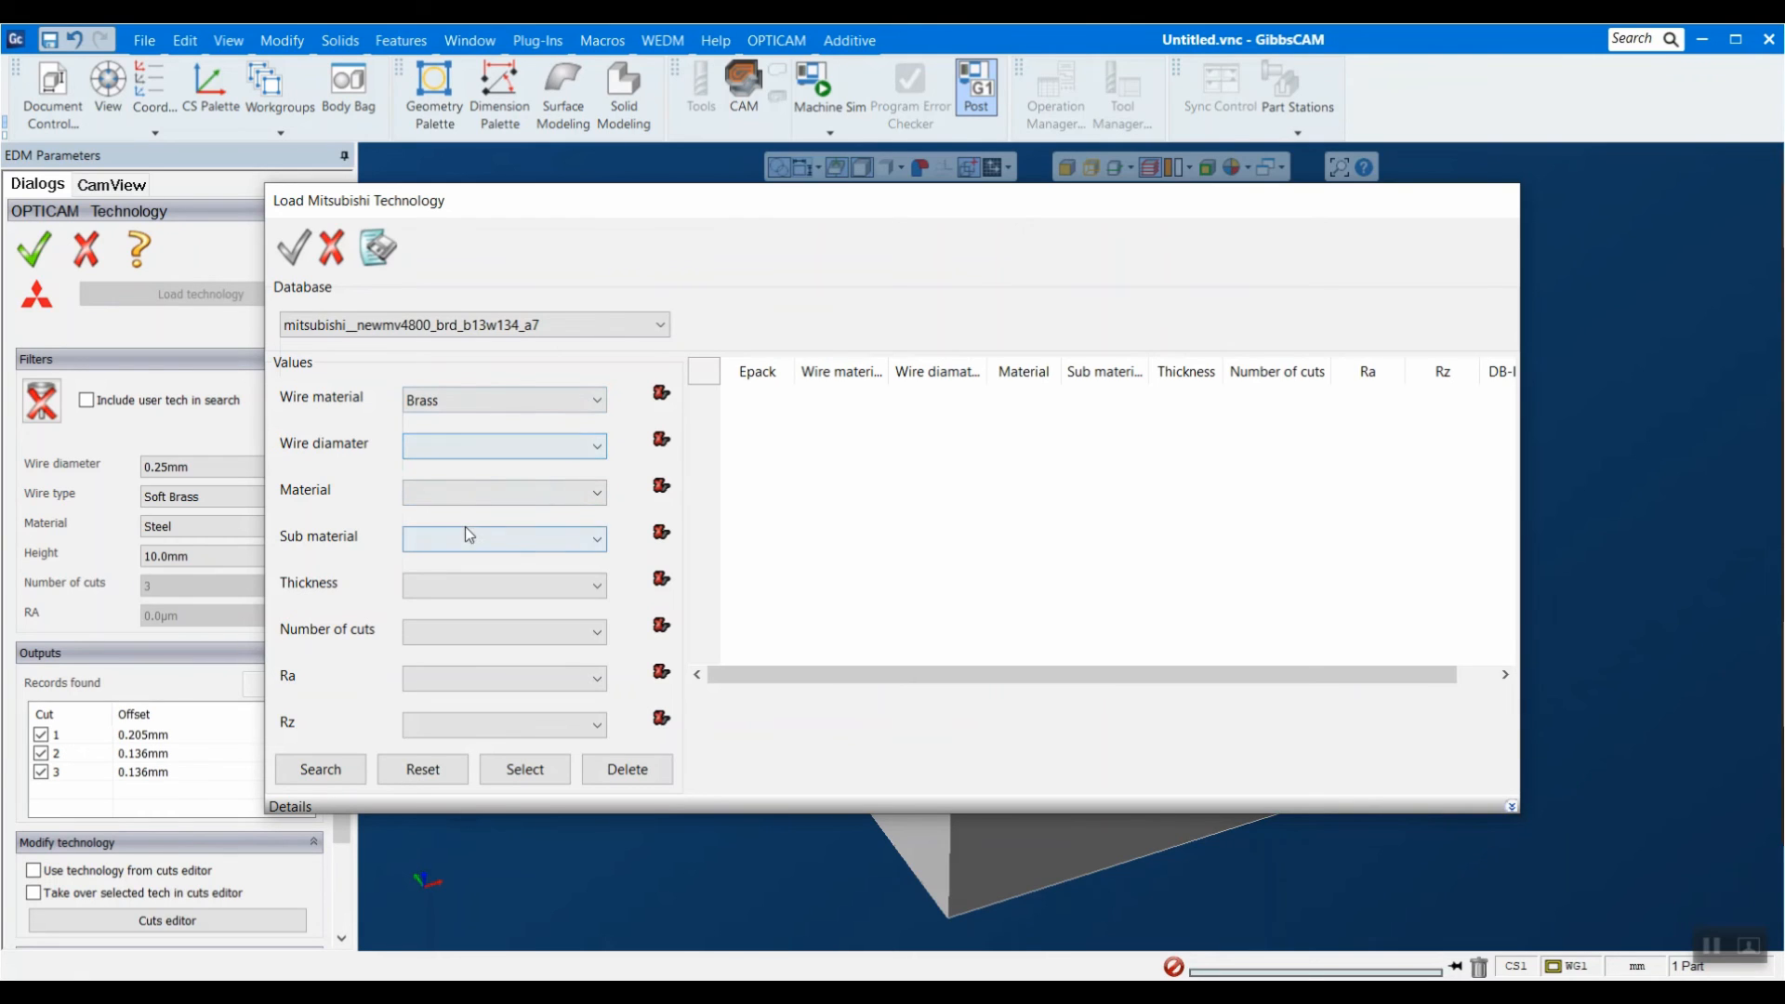
pyautogui.click(459, 498)
pyautogui.click(462, 606)
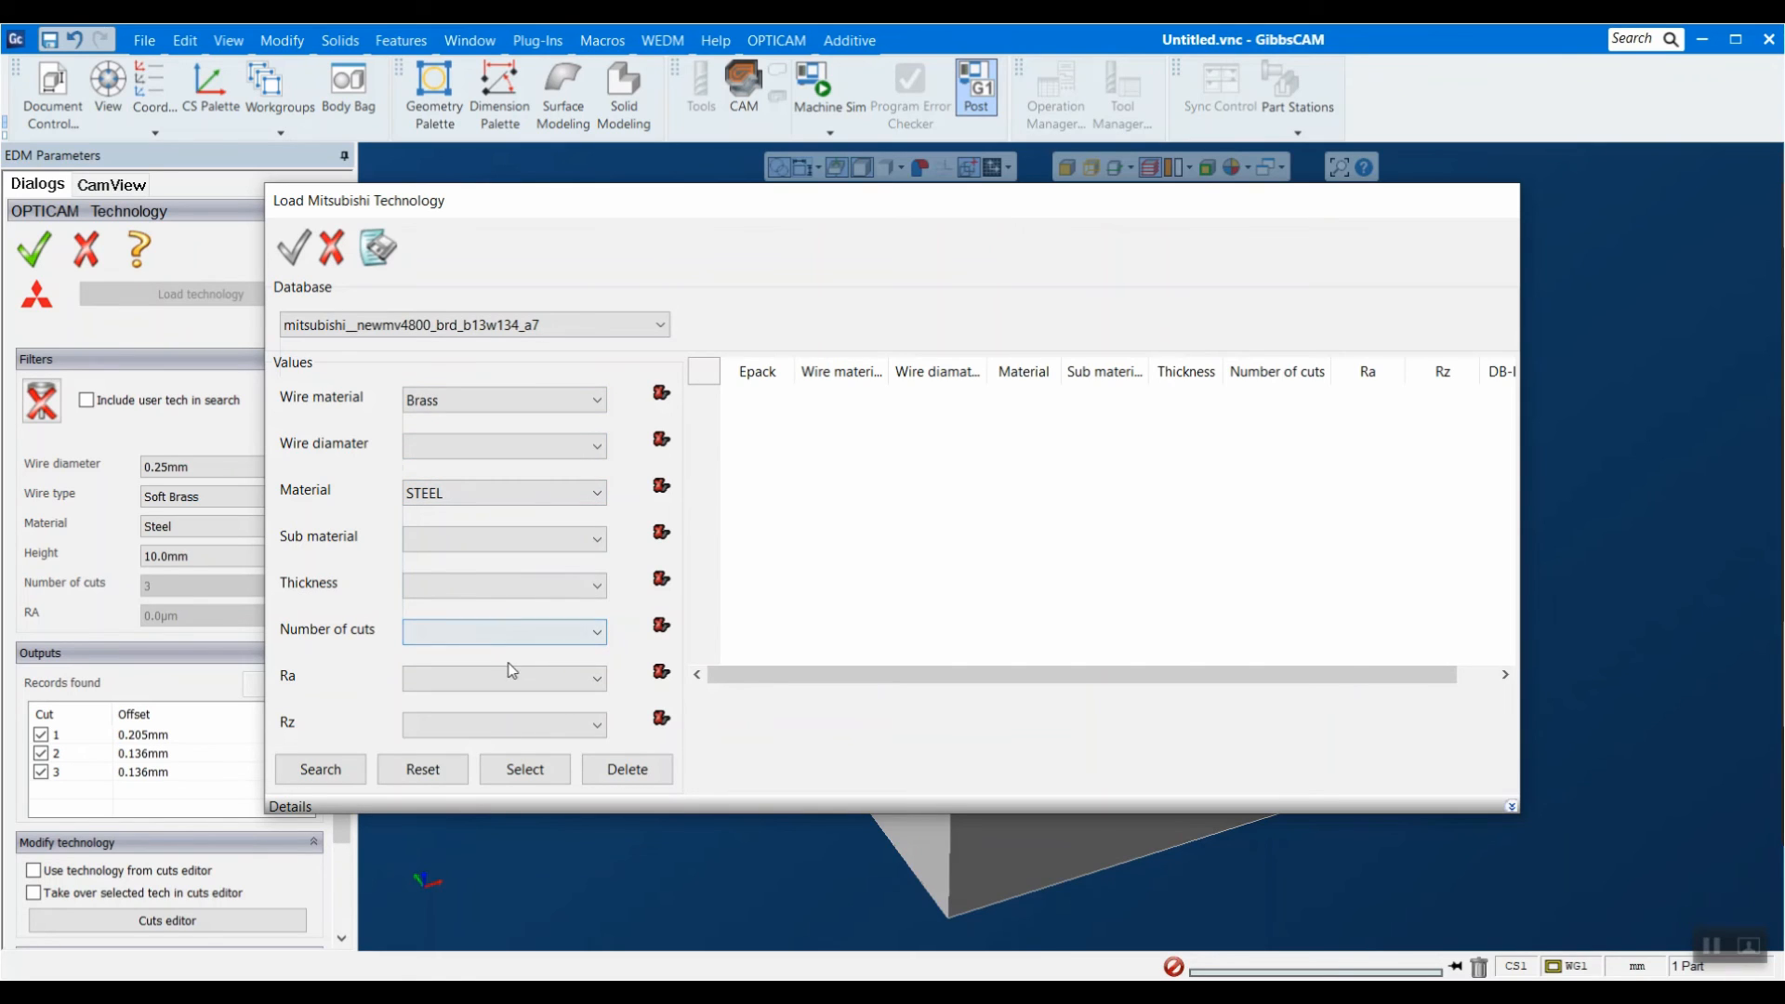
pyautogui.click(490, 635)
pyautogui.click(471, 693)
pyautogui.click(320, 769)
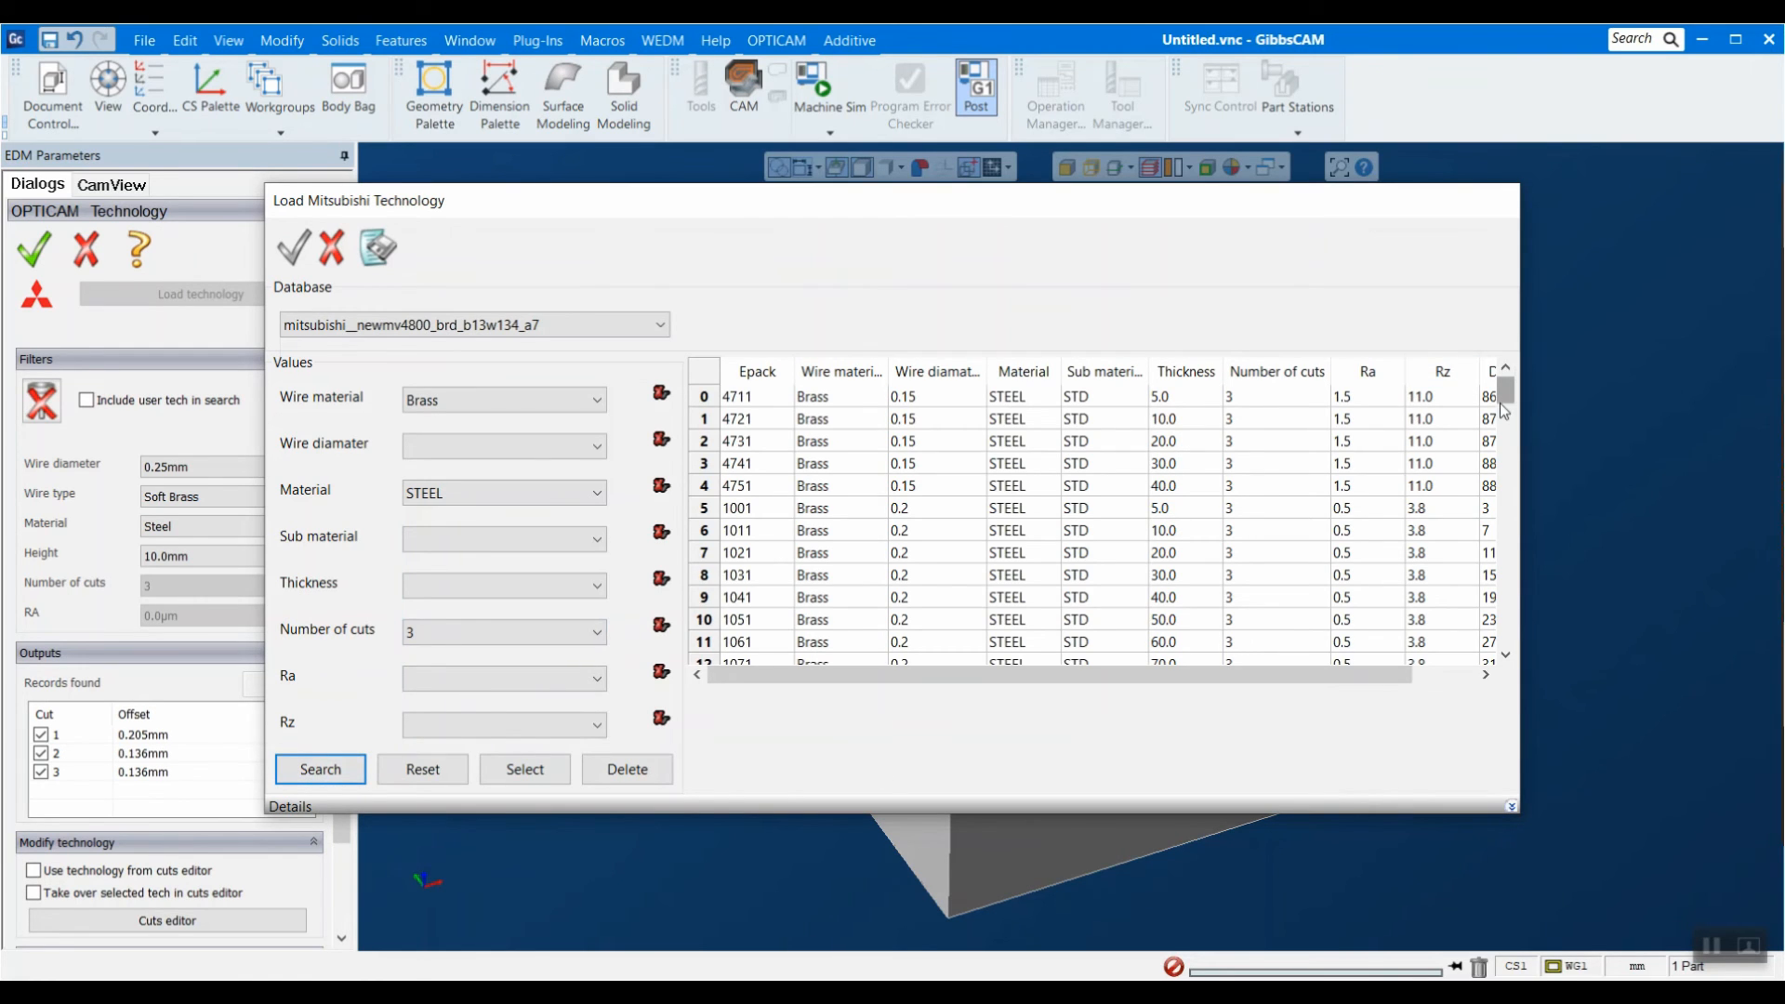
# Load the 0.15 mm Brass record for 30.0 mm STEEL, accept its cut information and apply the technology to the program.
pyautogui.moveTo(1508, 393)
pyautogui.mouseDown()
pyautogui.moveTo(1513, 637)
pyautogui.moveTo(1509, 386)
pyautogui.mouseUp()
pyautogui.doubleClick(1029, 463)
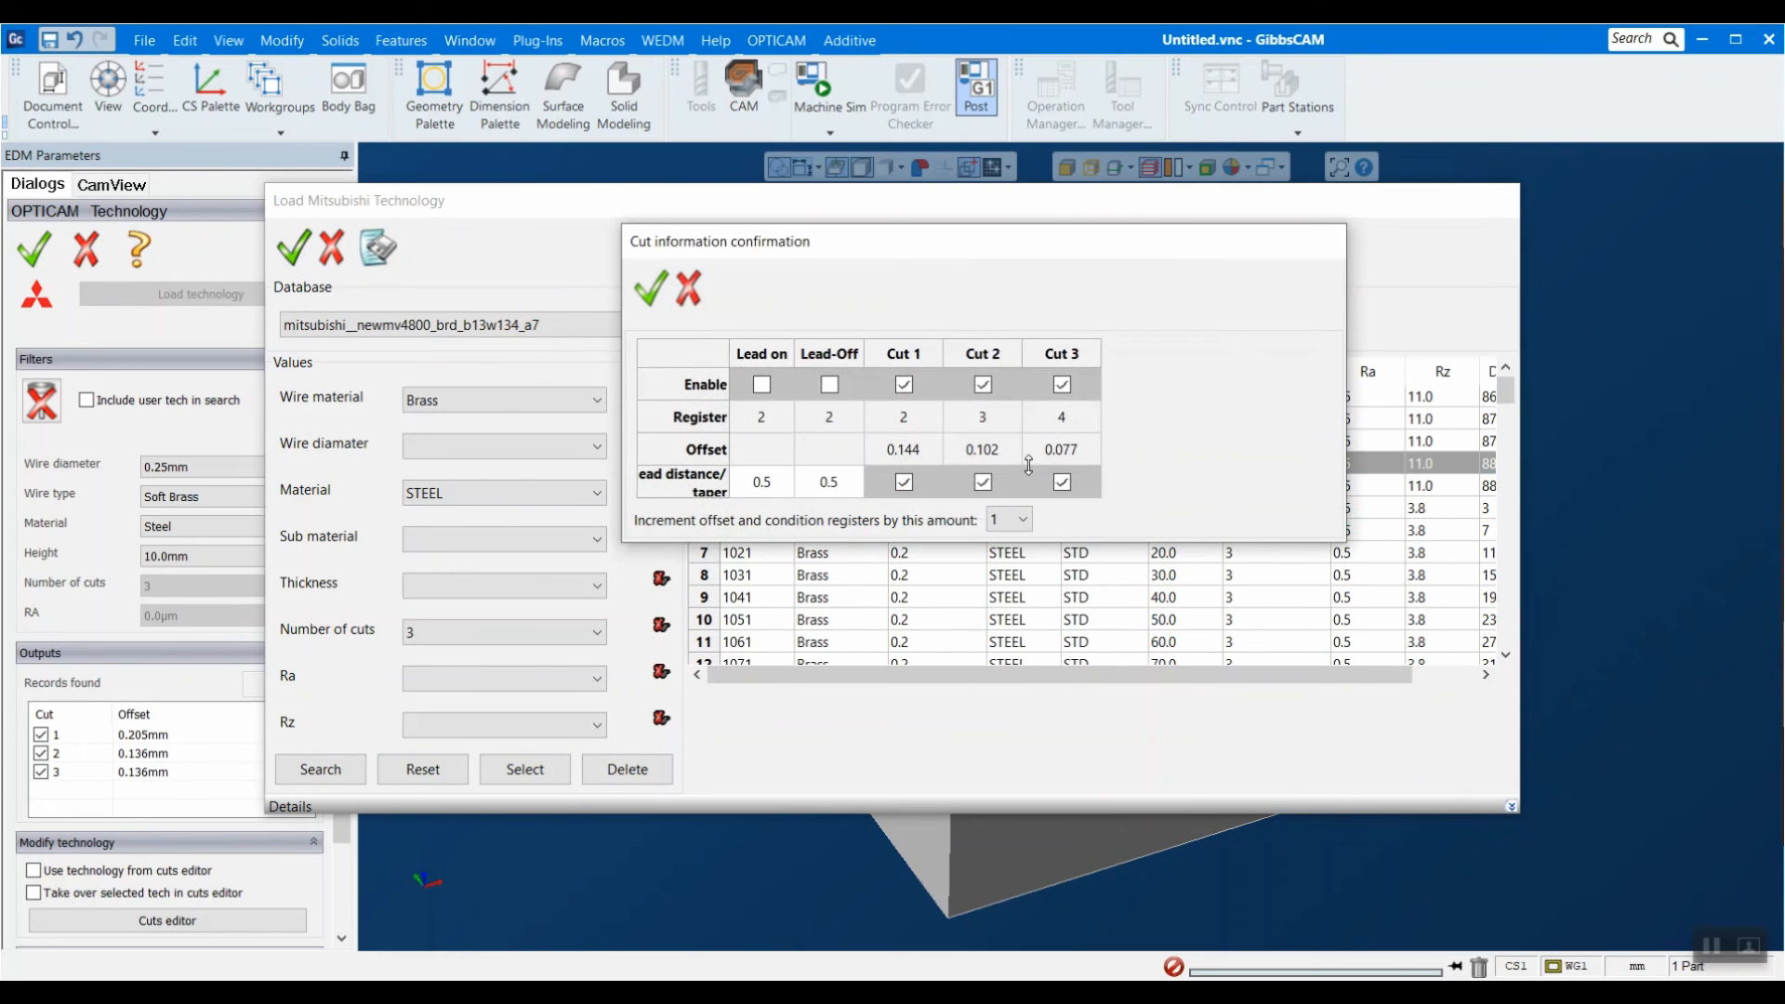
pyautogui.click(664, 292)
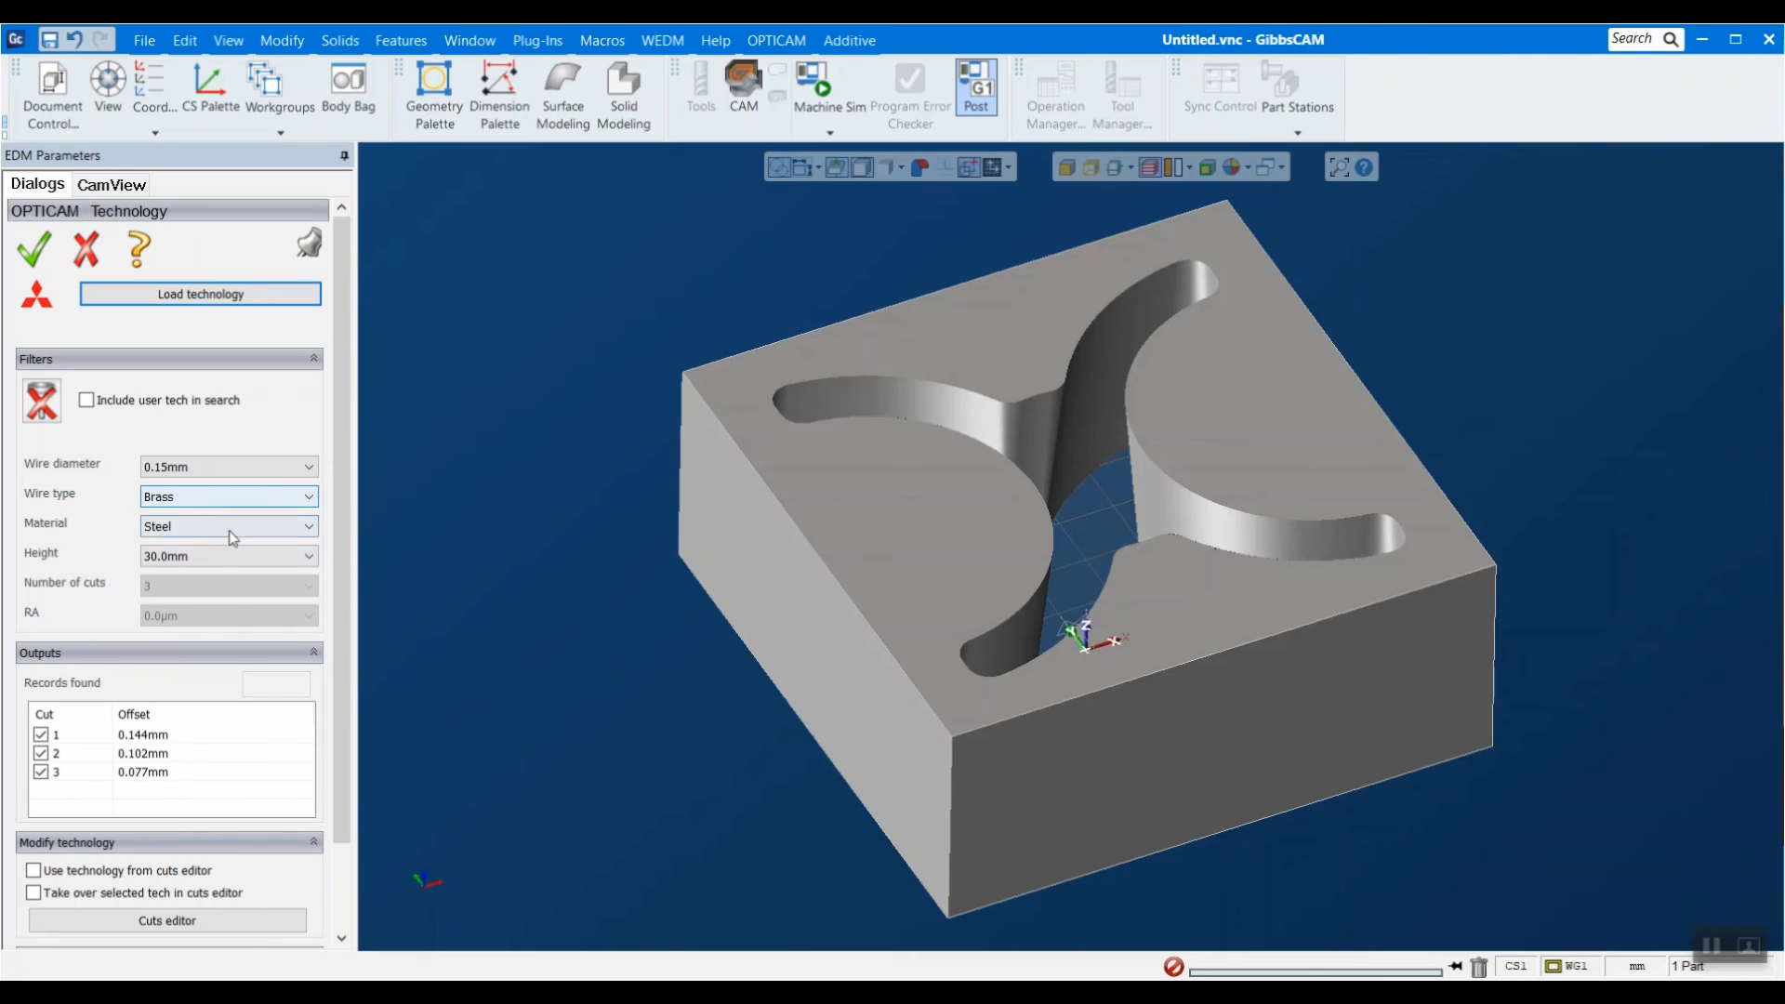
pyautogui.click(34, 244)
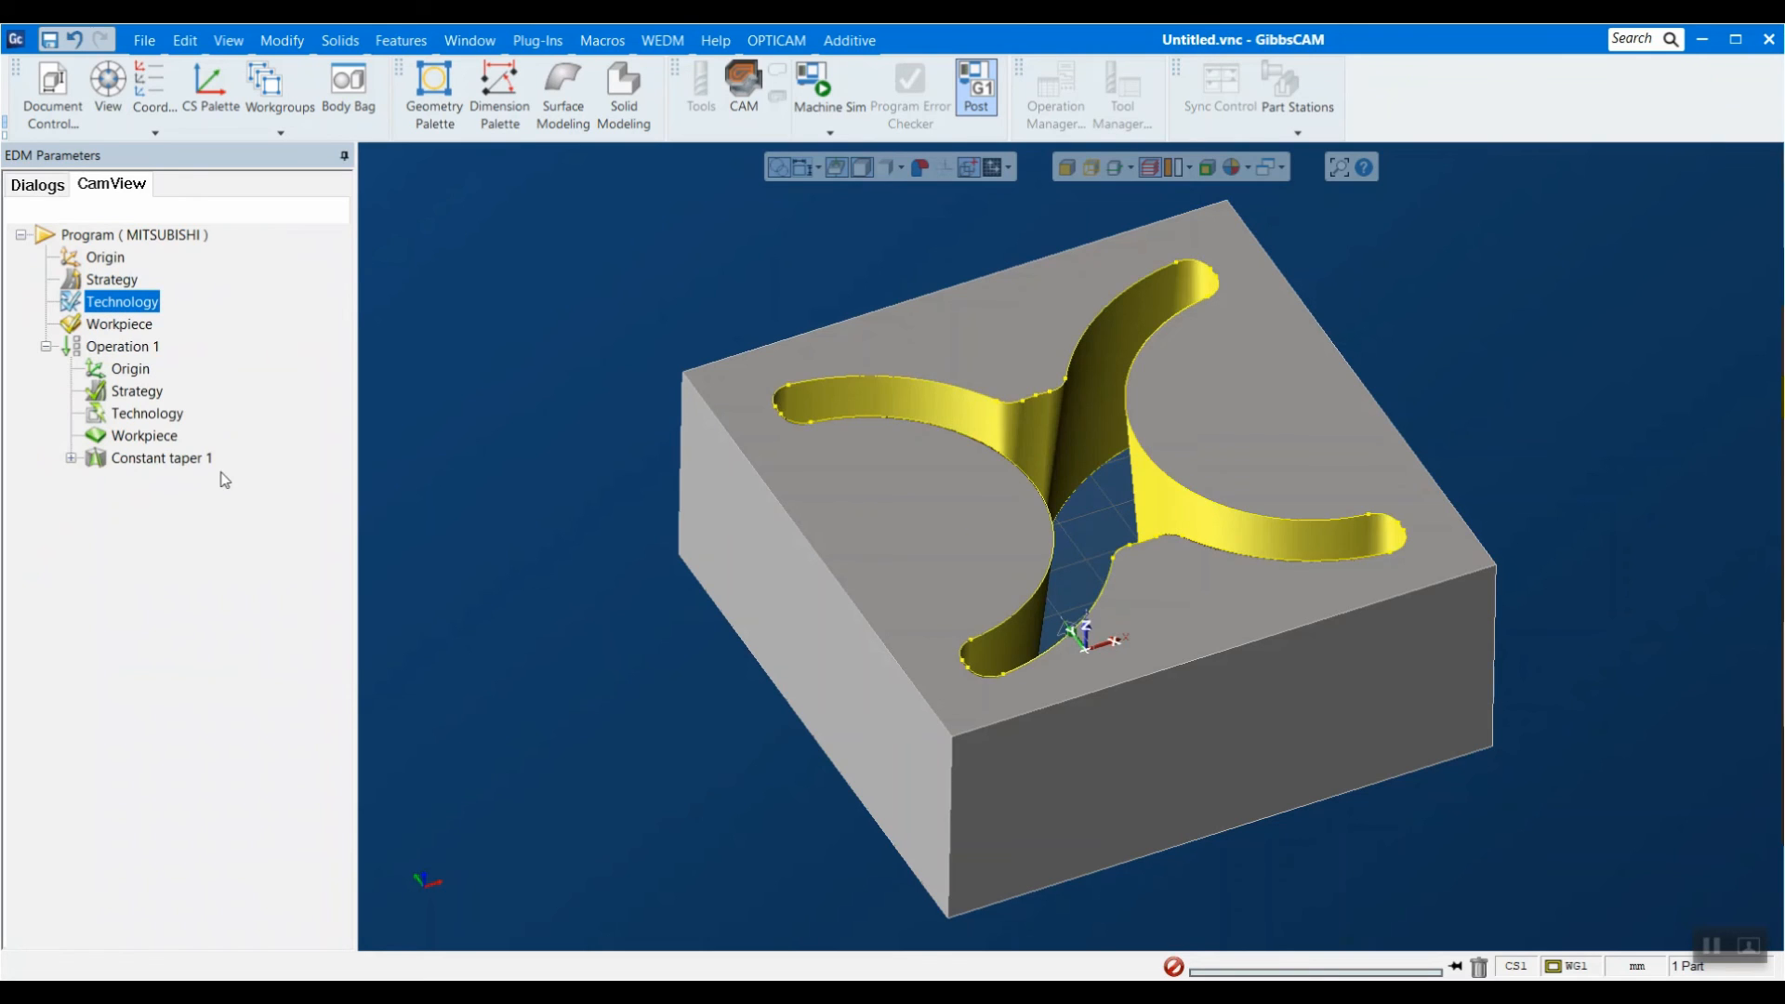
# Examine the offset wire paths of Constant taper 1 up close at an inner corner and expand the feature's entries.
pyautogui.click(156, 457)
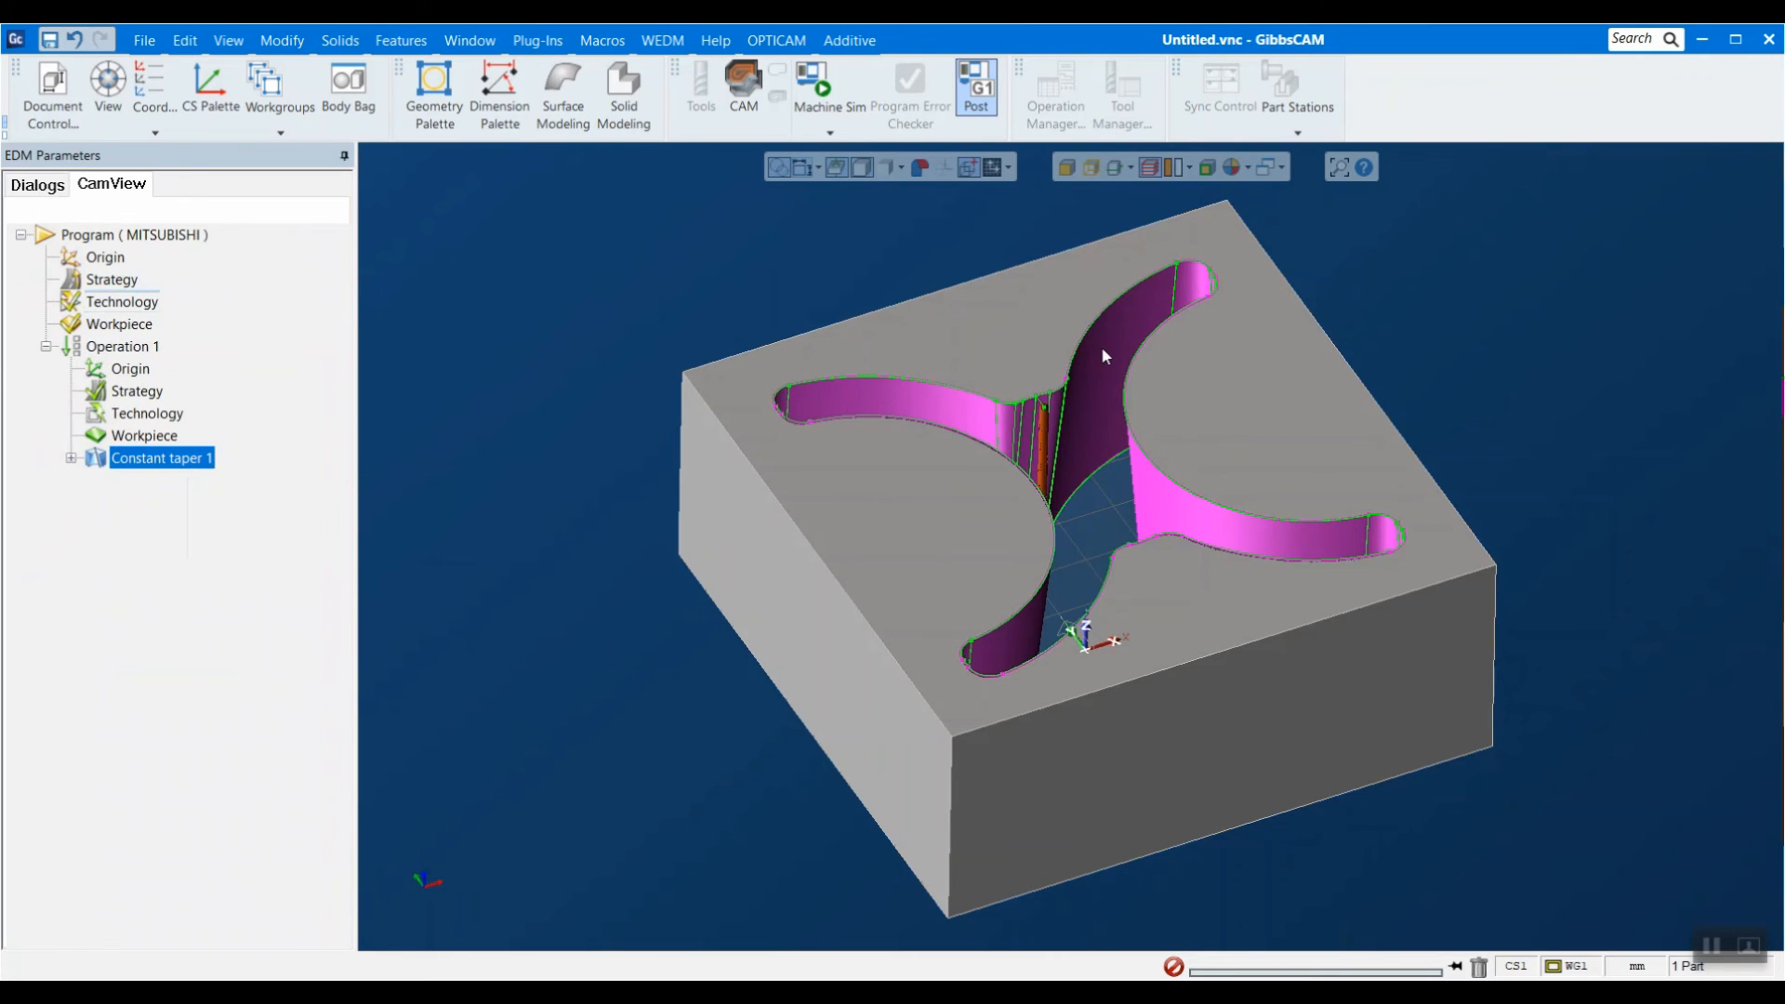
pyautogui.scroll(6, 1101, 348)
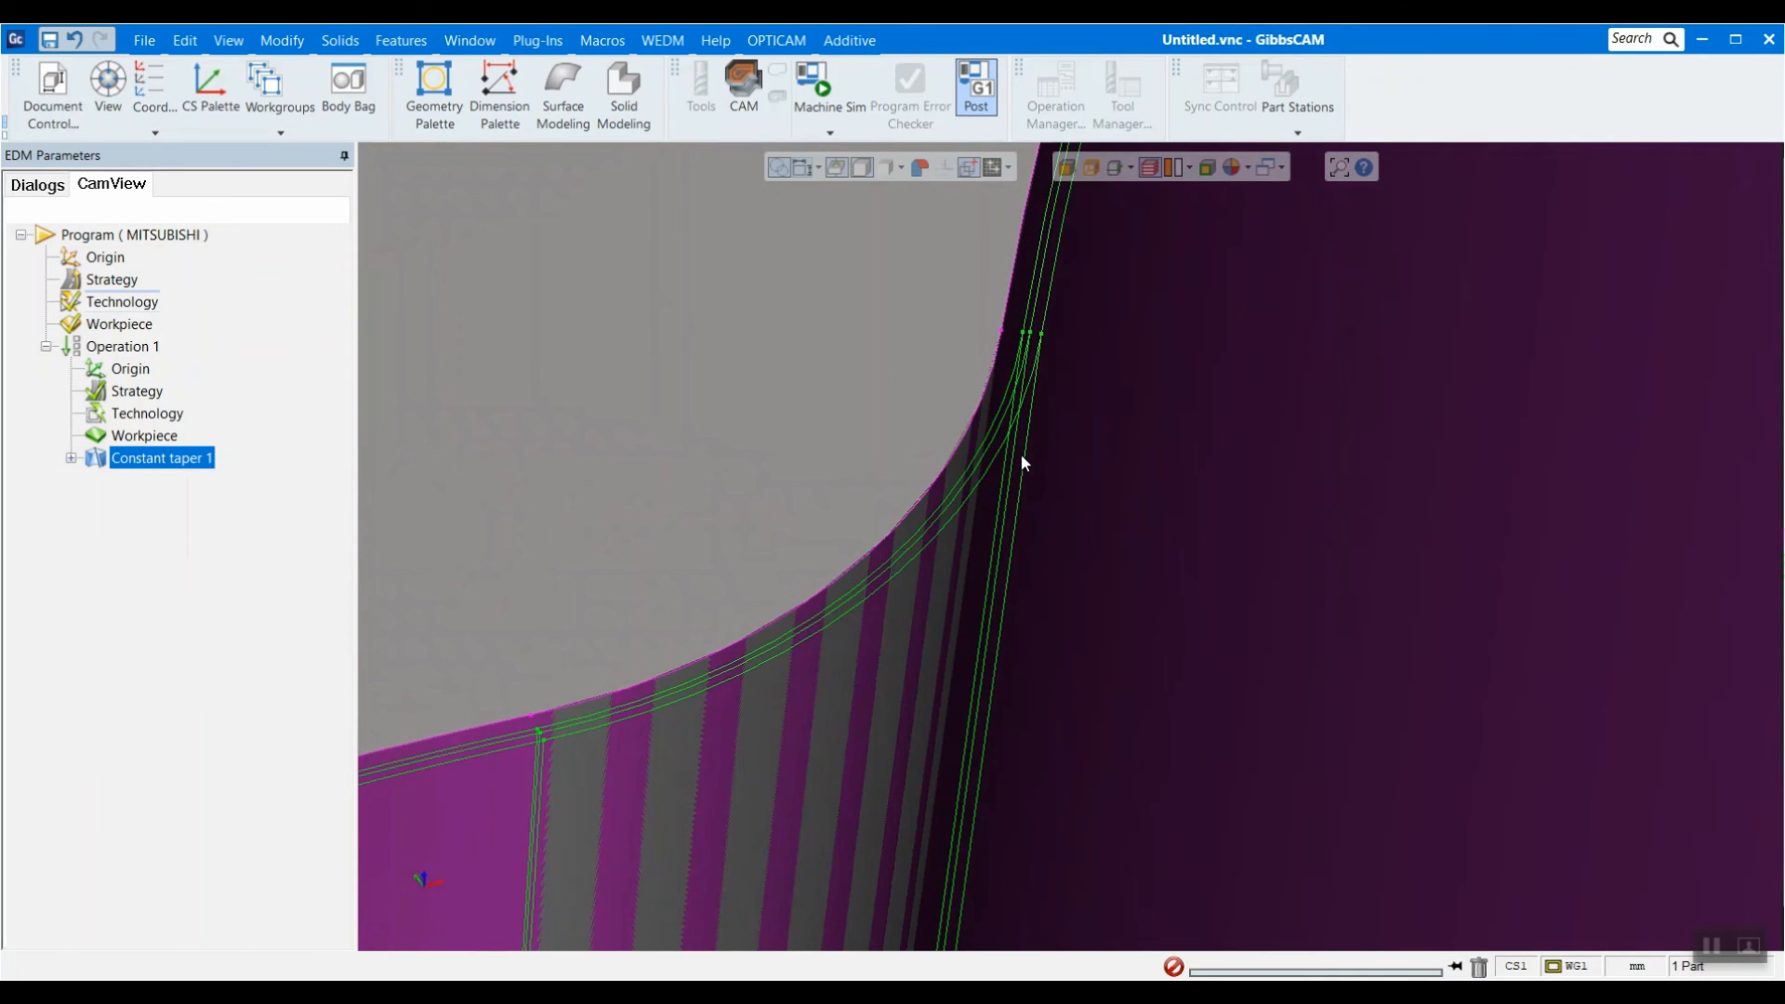
pyautogui.scroll(-8, 1021, 454)
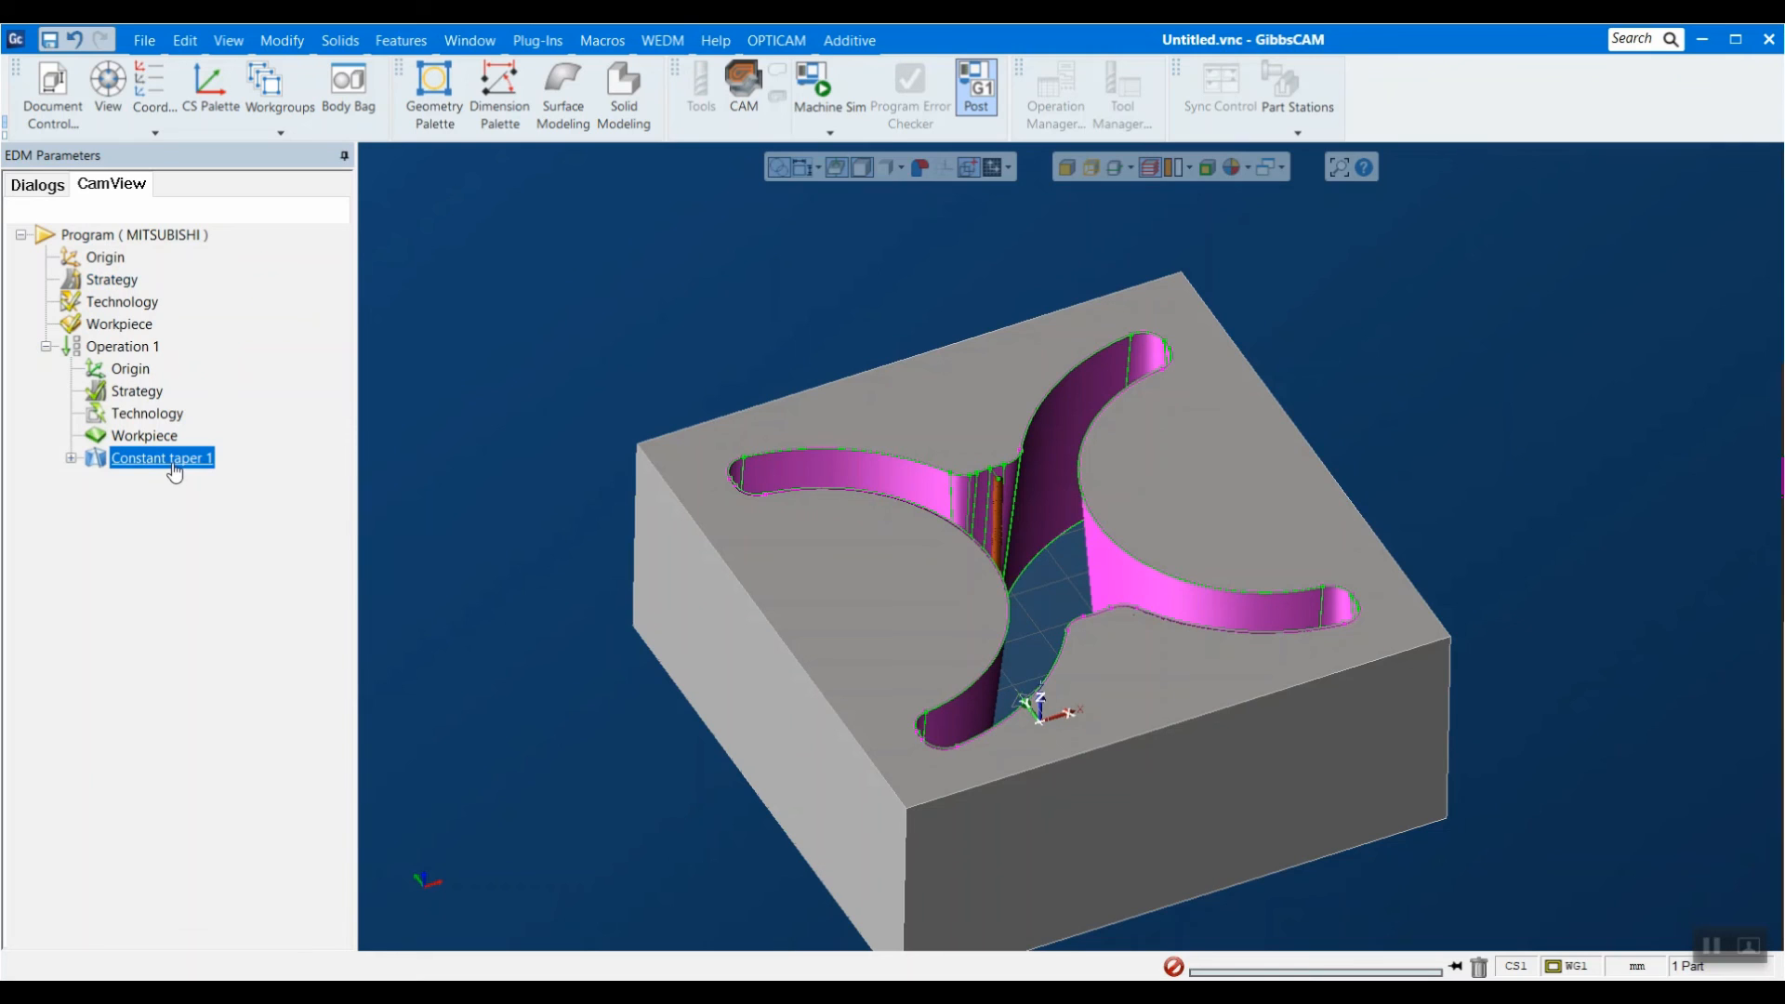
pyautogui.click(71, 458)
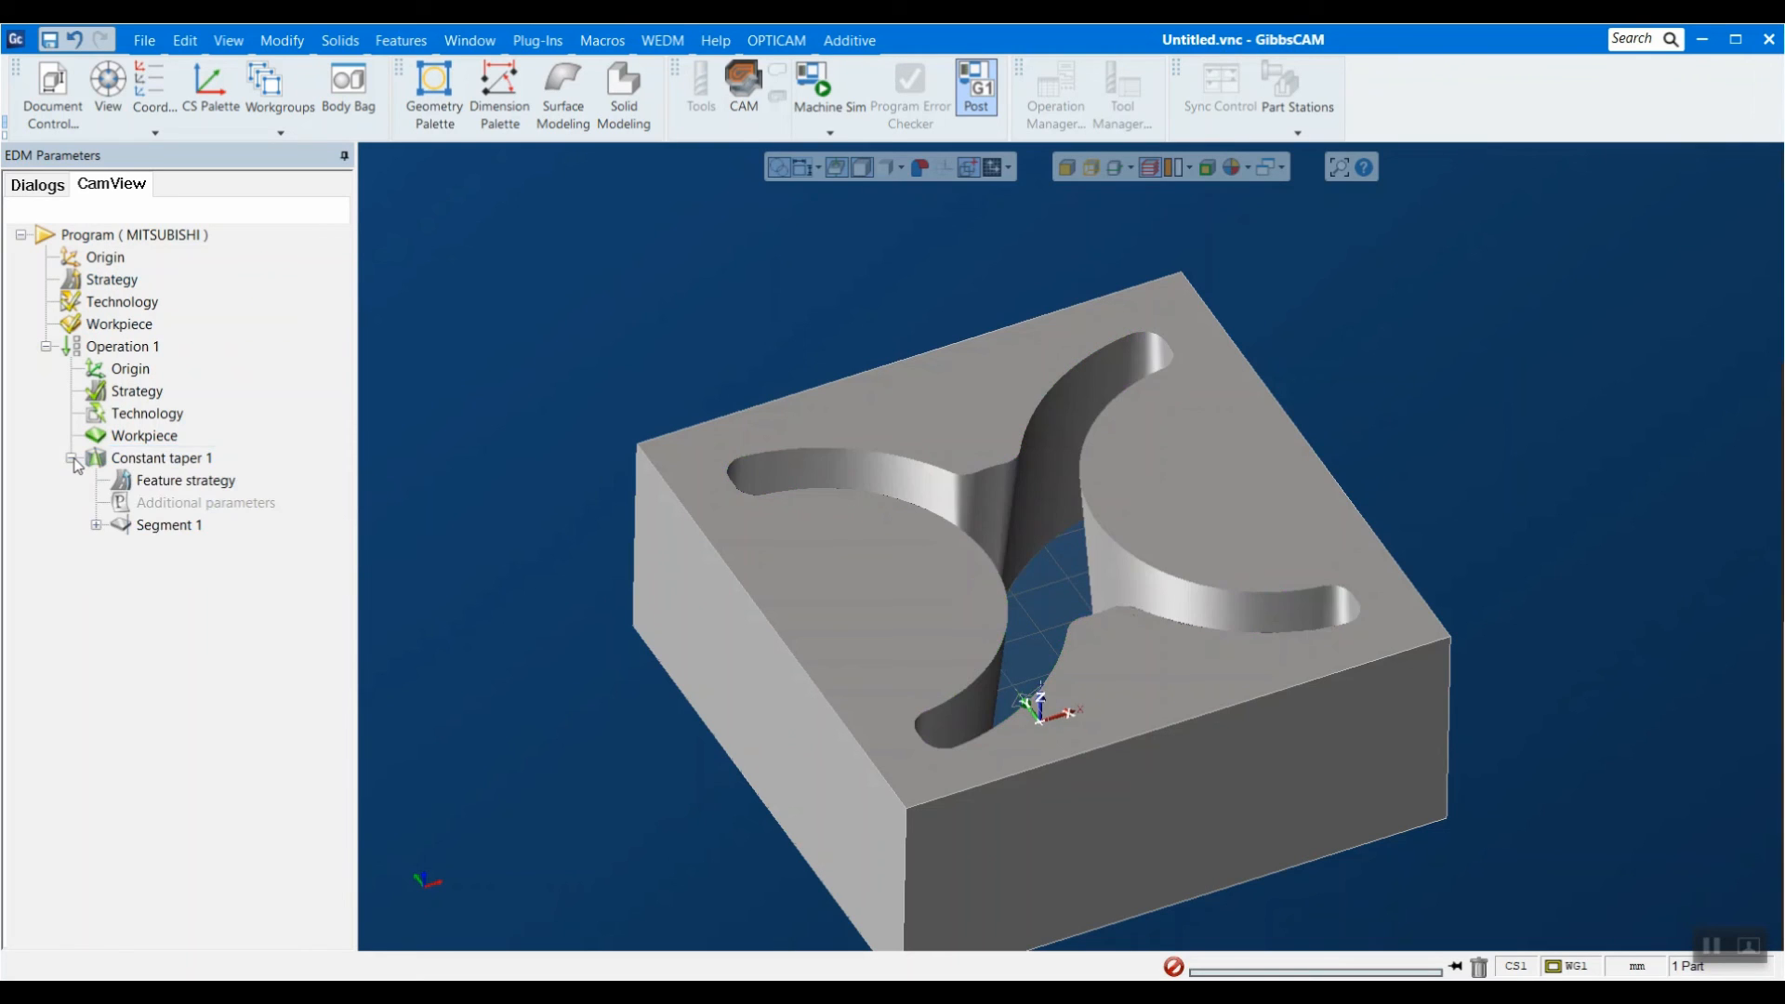
pyautogui.click(139, 458)
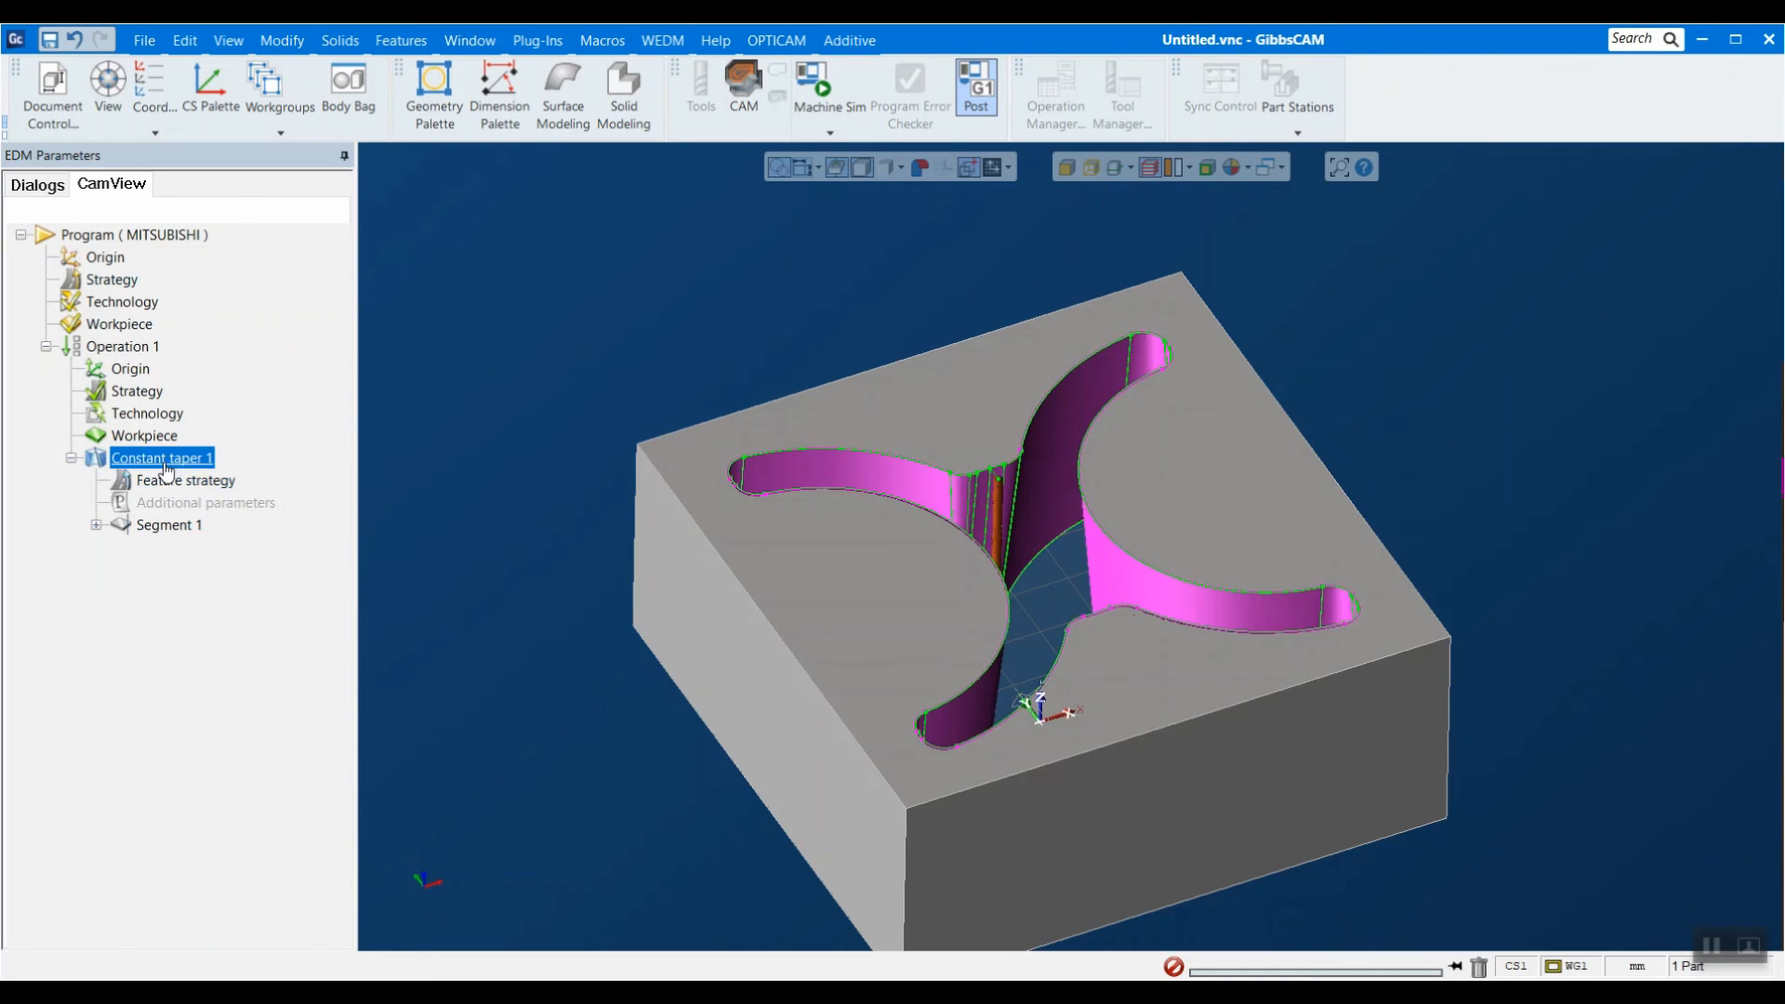
# Run the graphic simulation of Operation 1 through all three cuts, adjusting the playback speed and resuming after the stop, and close it.
pyautogui.click(119, 349)
pyautogui.rightClick(119, 350)
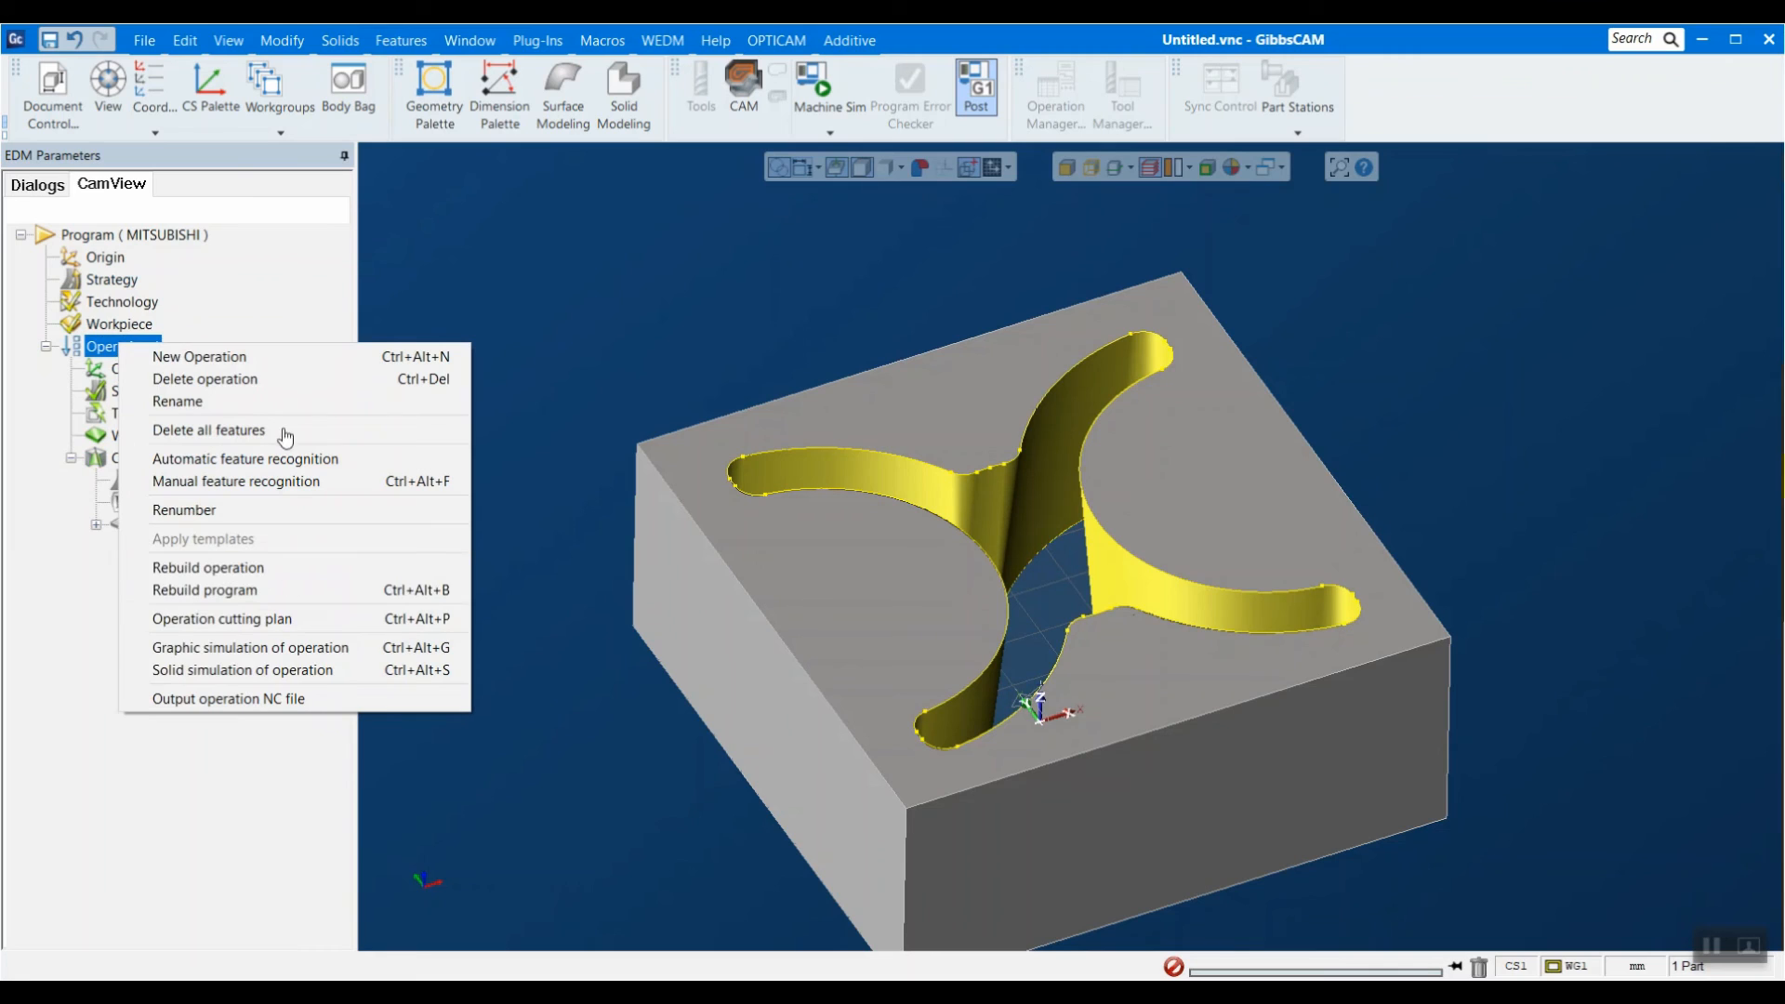
pyautogui.click(268, 650)
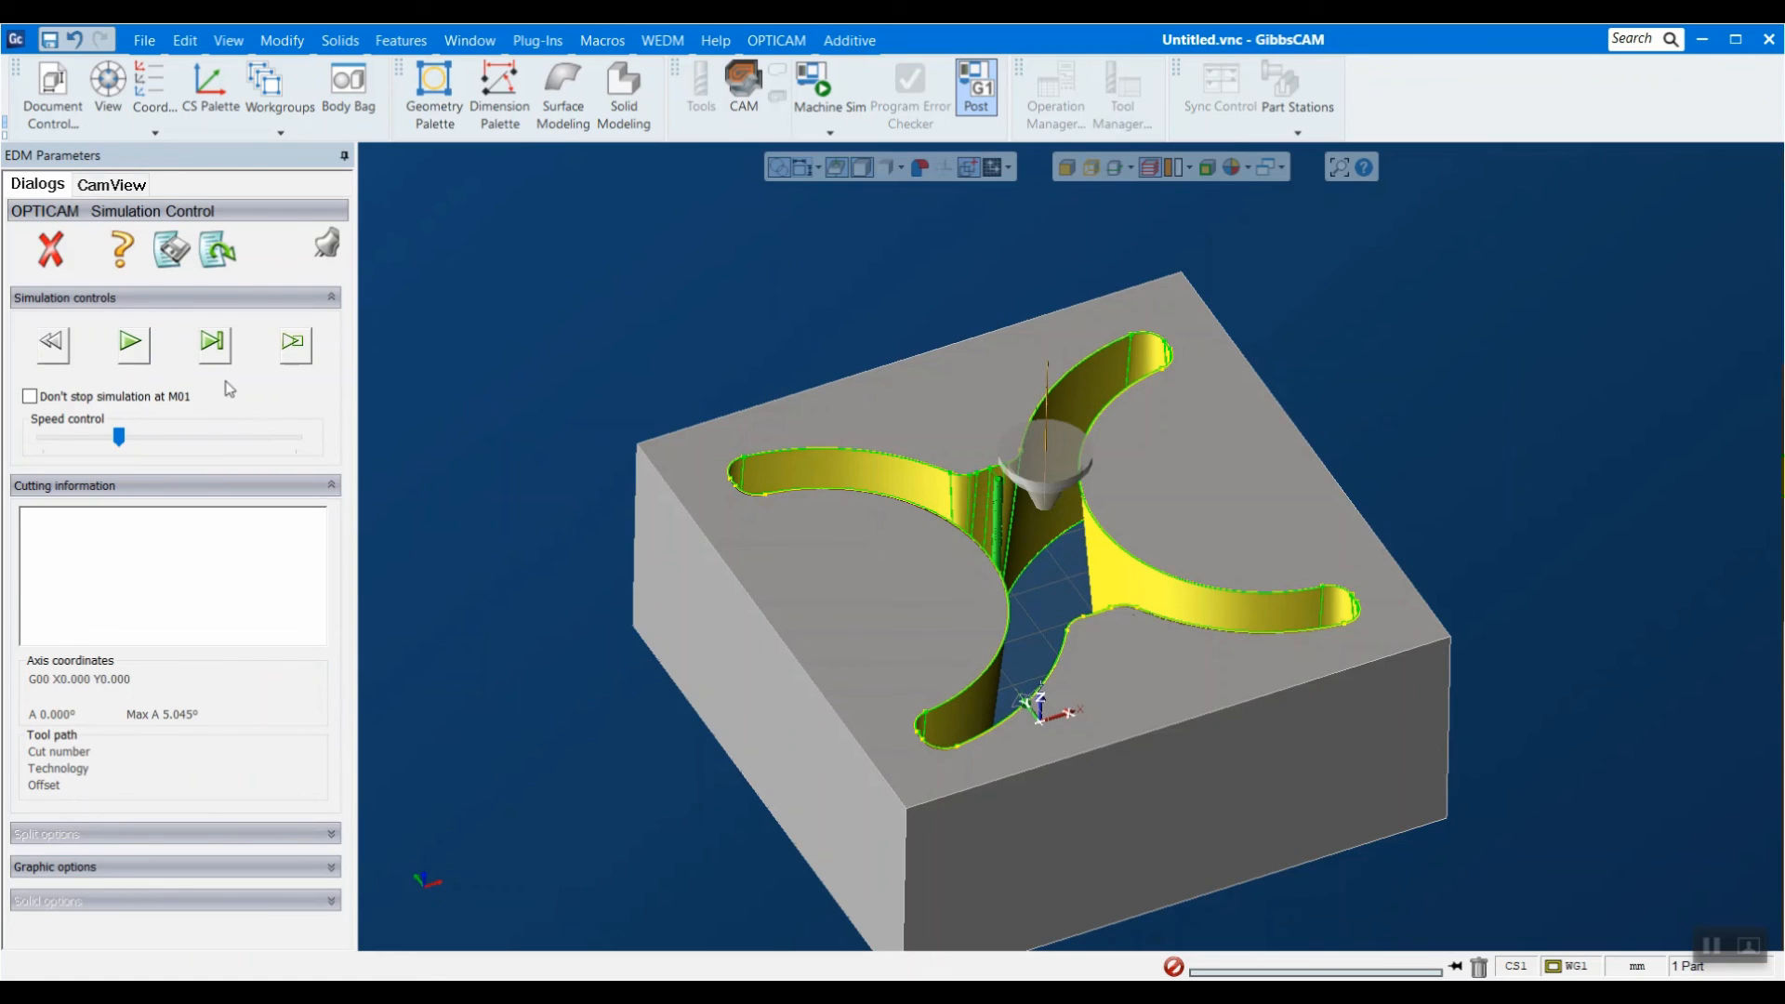
pyautogui.moveTo(105, 438)
pyautogui.mouseDown()
pyautogui.moveTo(61, 437)
pyautogui.moveTo(99, 450)
pyautogui.mouseUp()
pyautogui.click(133, 358)
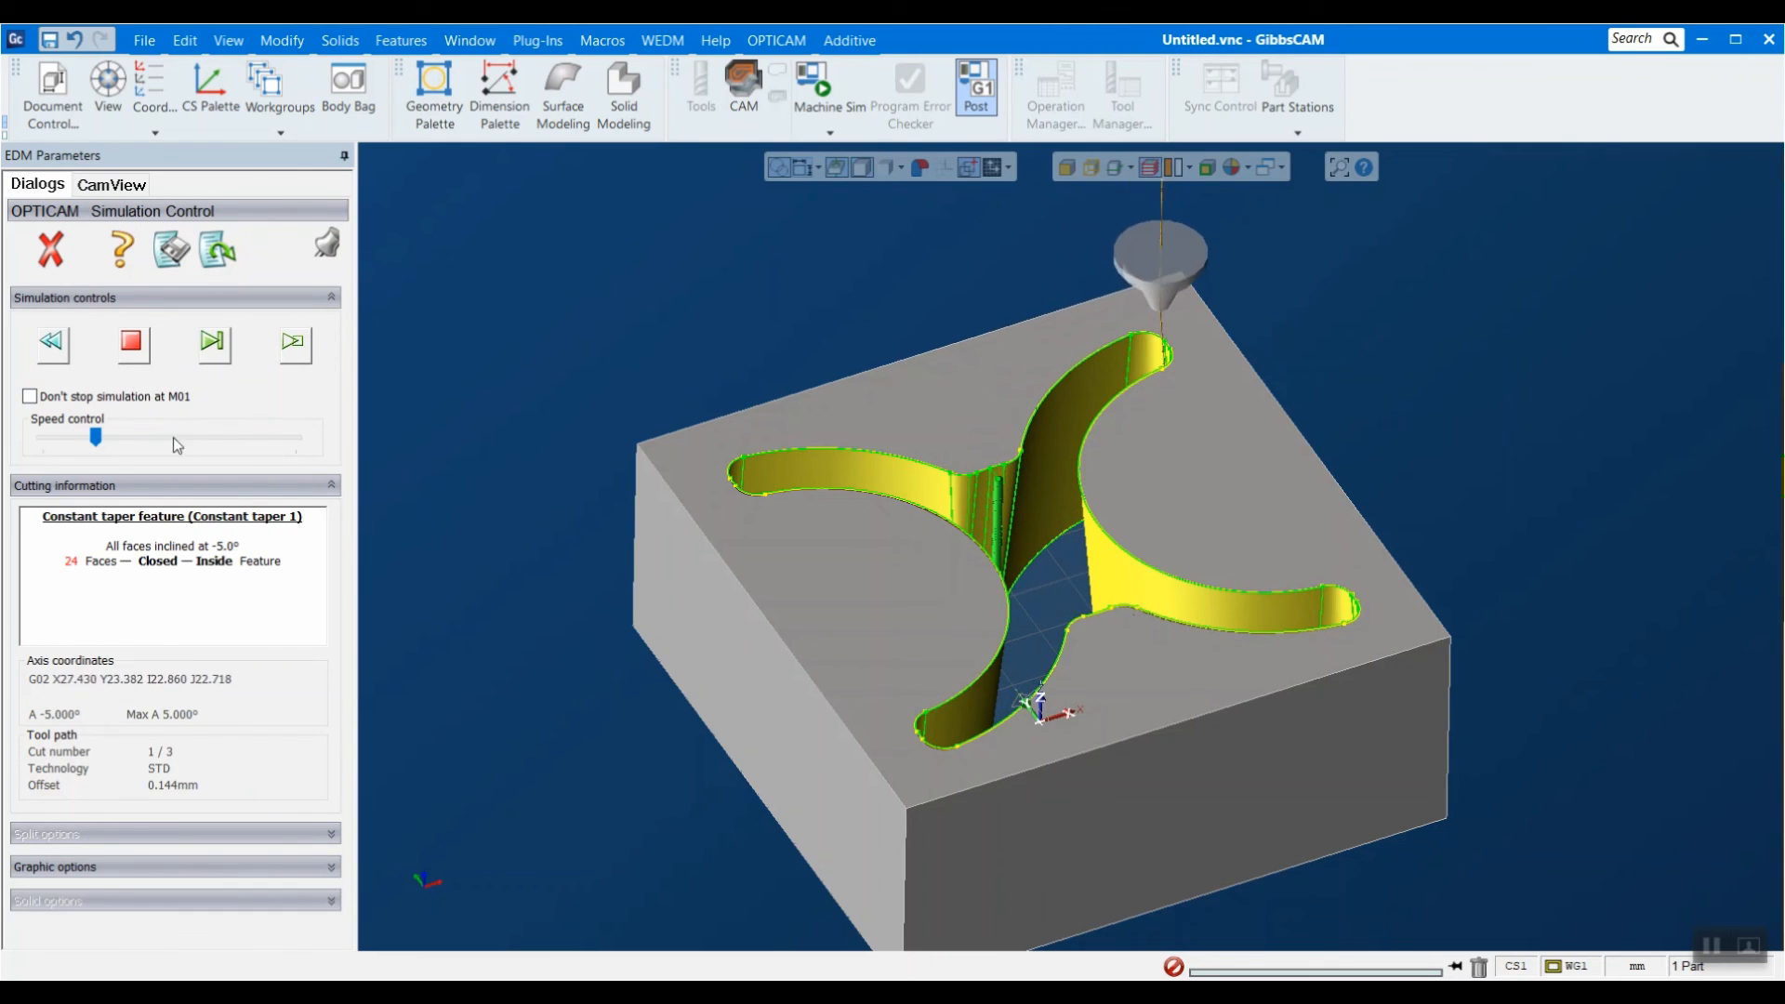
pyautogui.moveTo(100, 437); pyautogui.dragTo(122, 442)
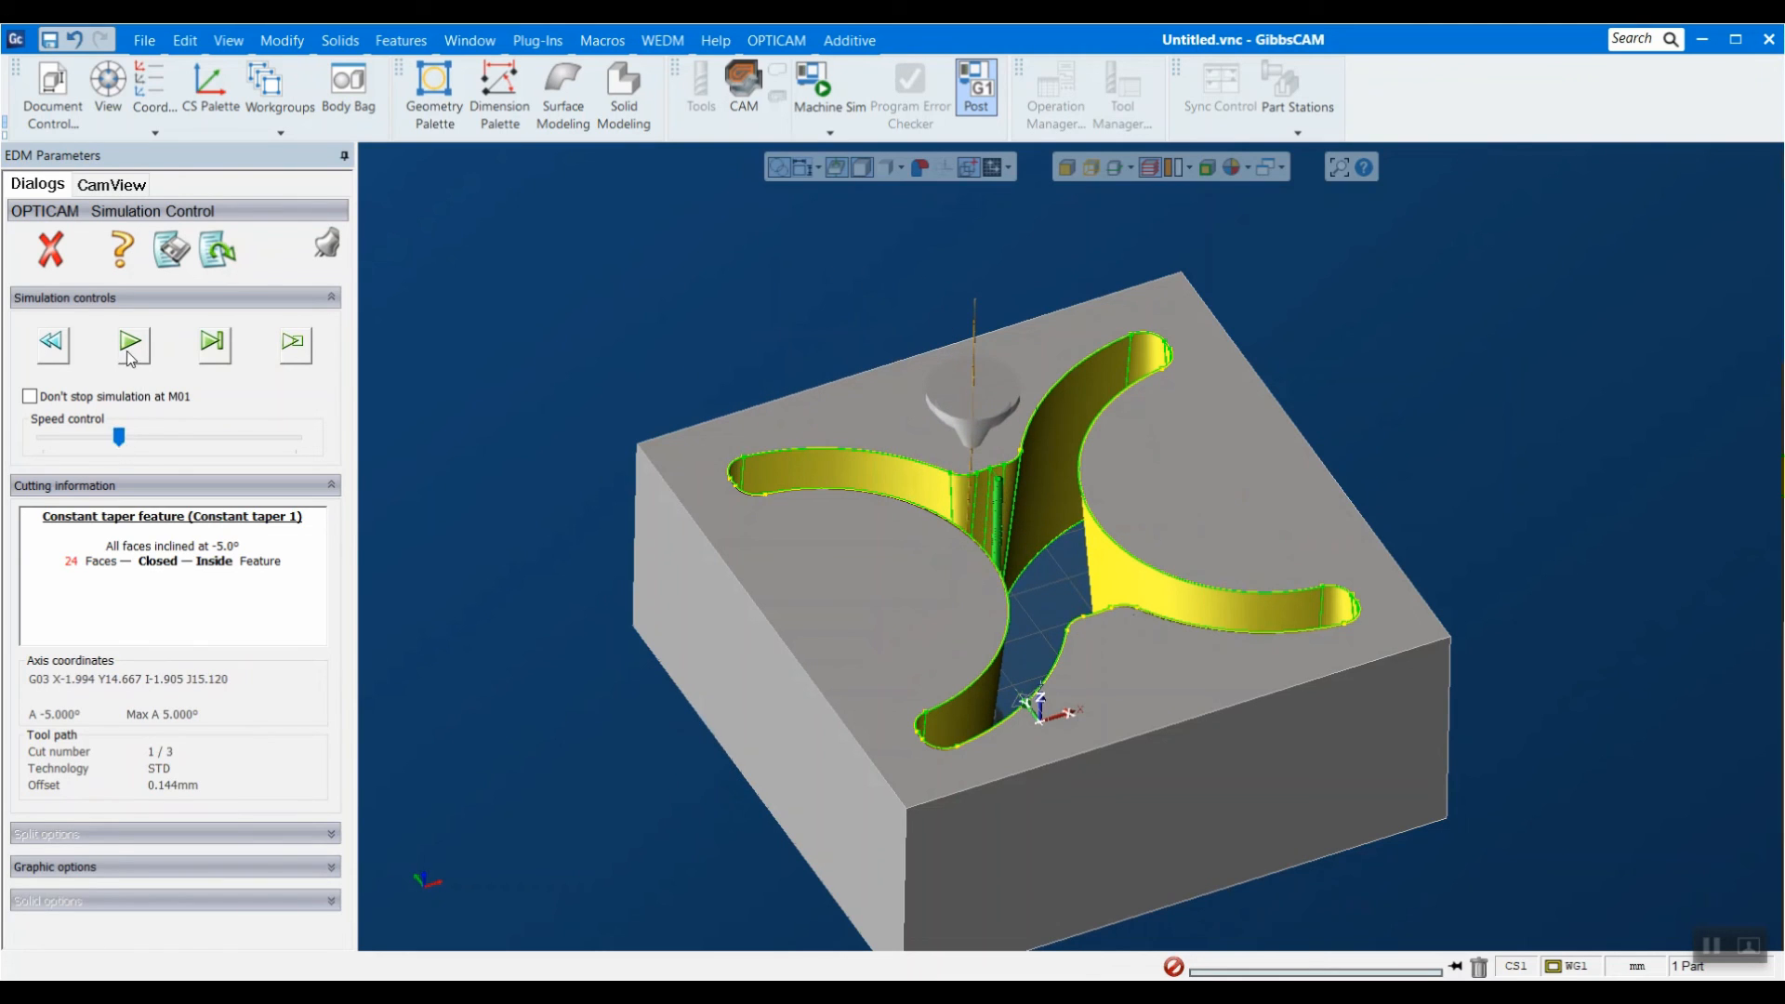
pyautogui.click(130, 357)
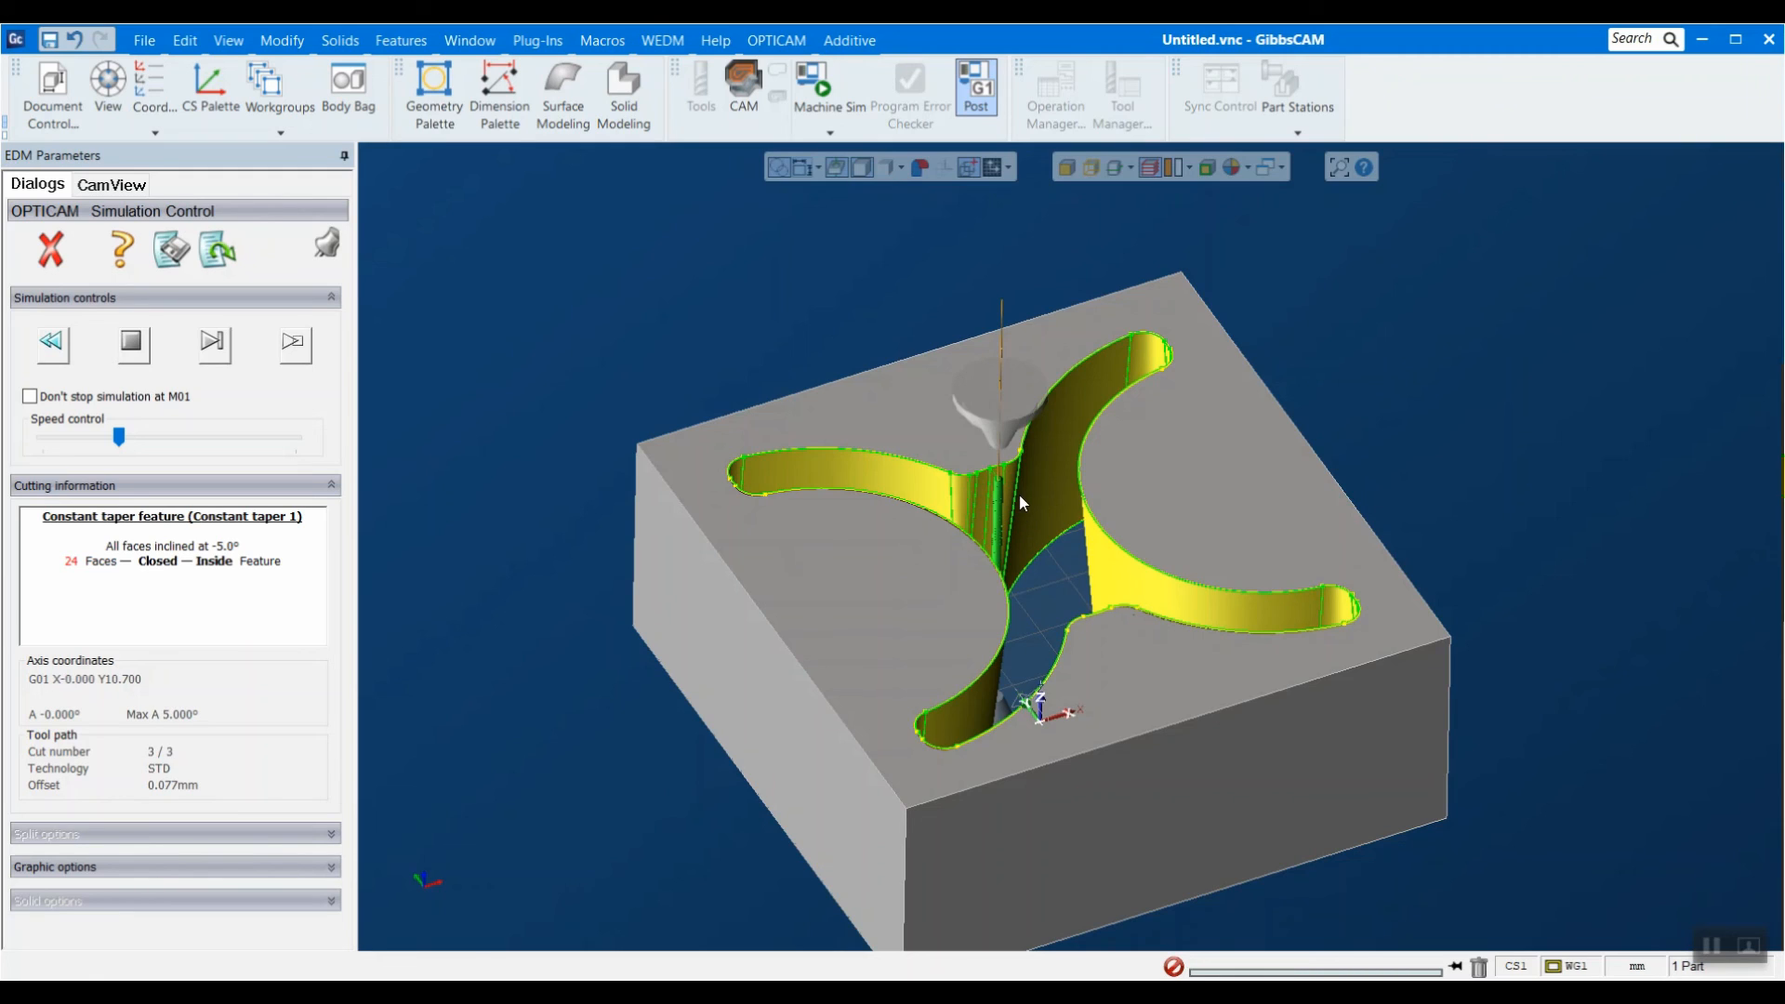
pyautogui.click(50, 249)
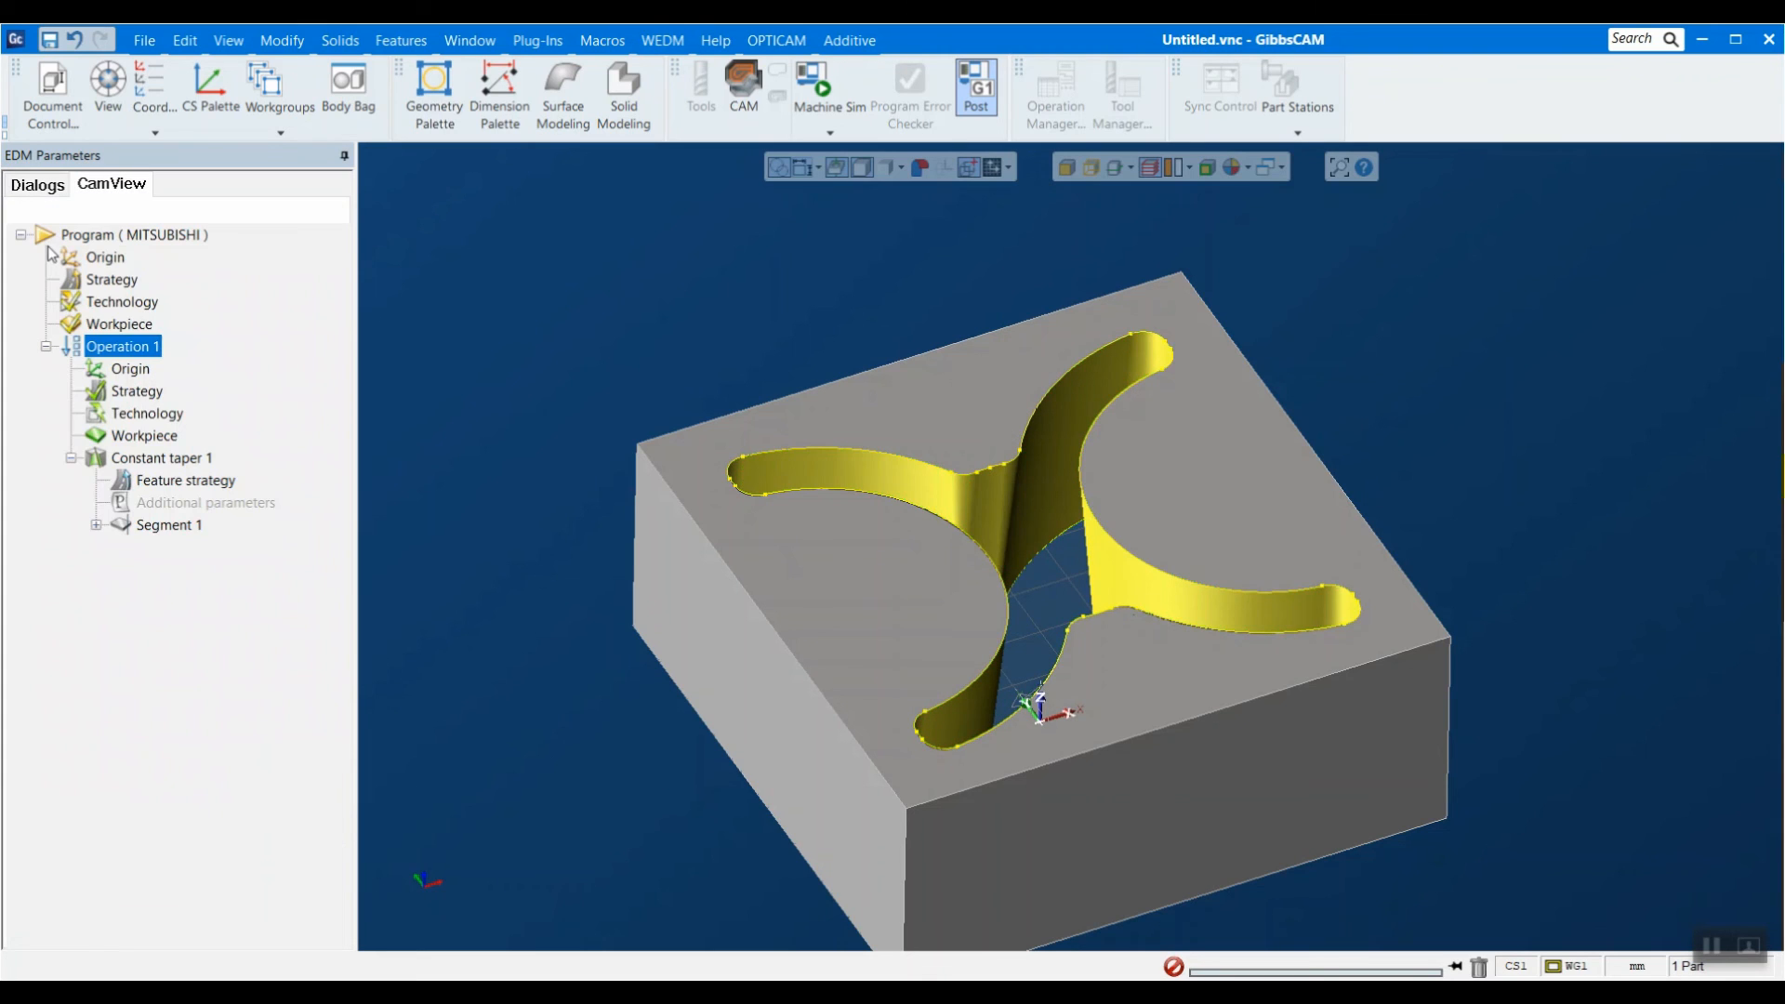
pyautogui.click(231, 606)
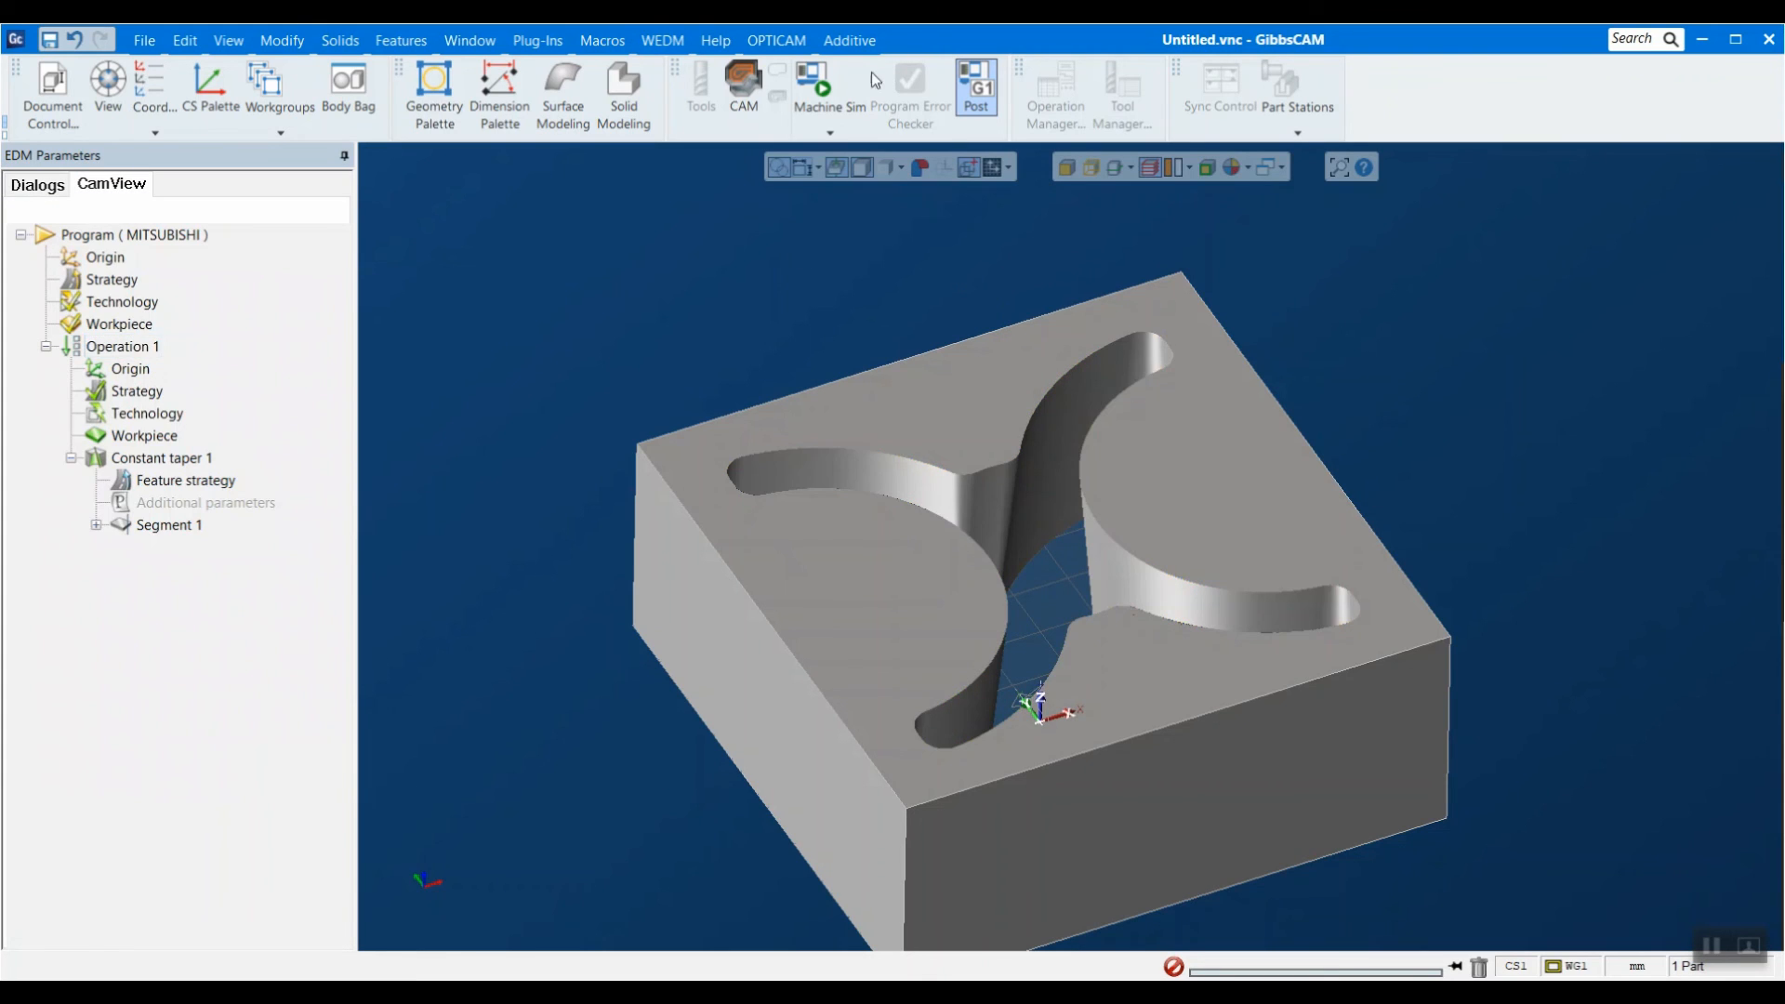
# Open the OPTICAM basic settings and review the input units and the position, curve linearity and ruled surface linearity tolerances.
pyautogui.click(782, 42)
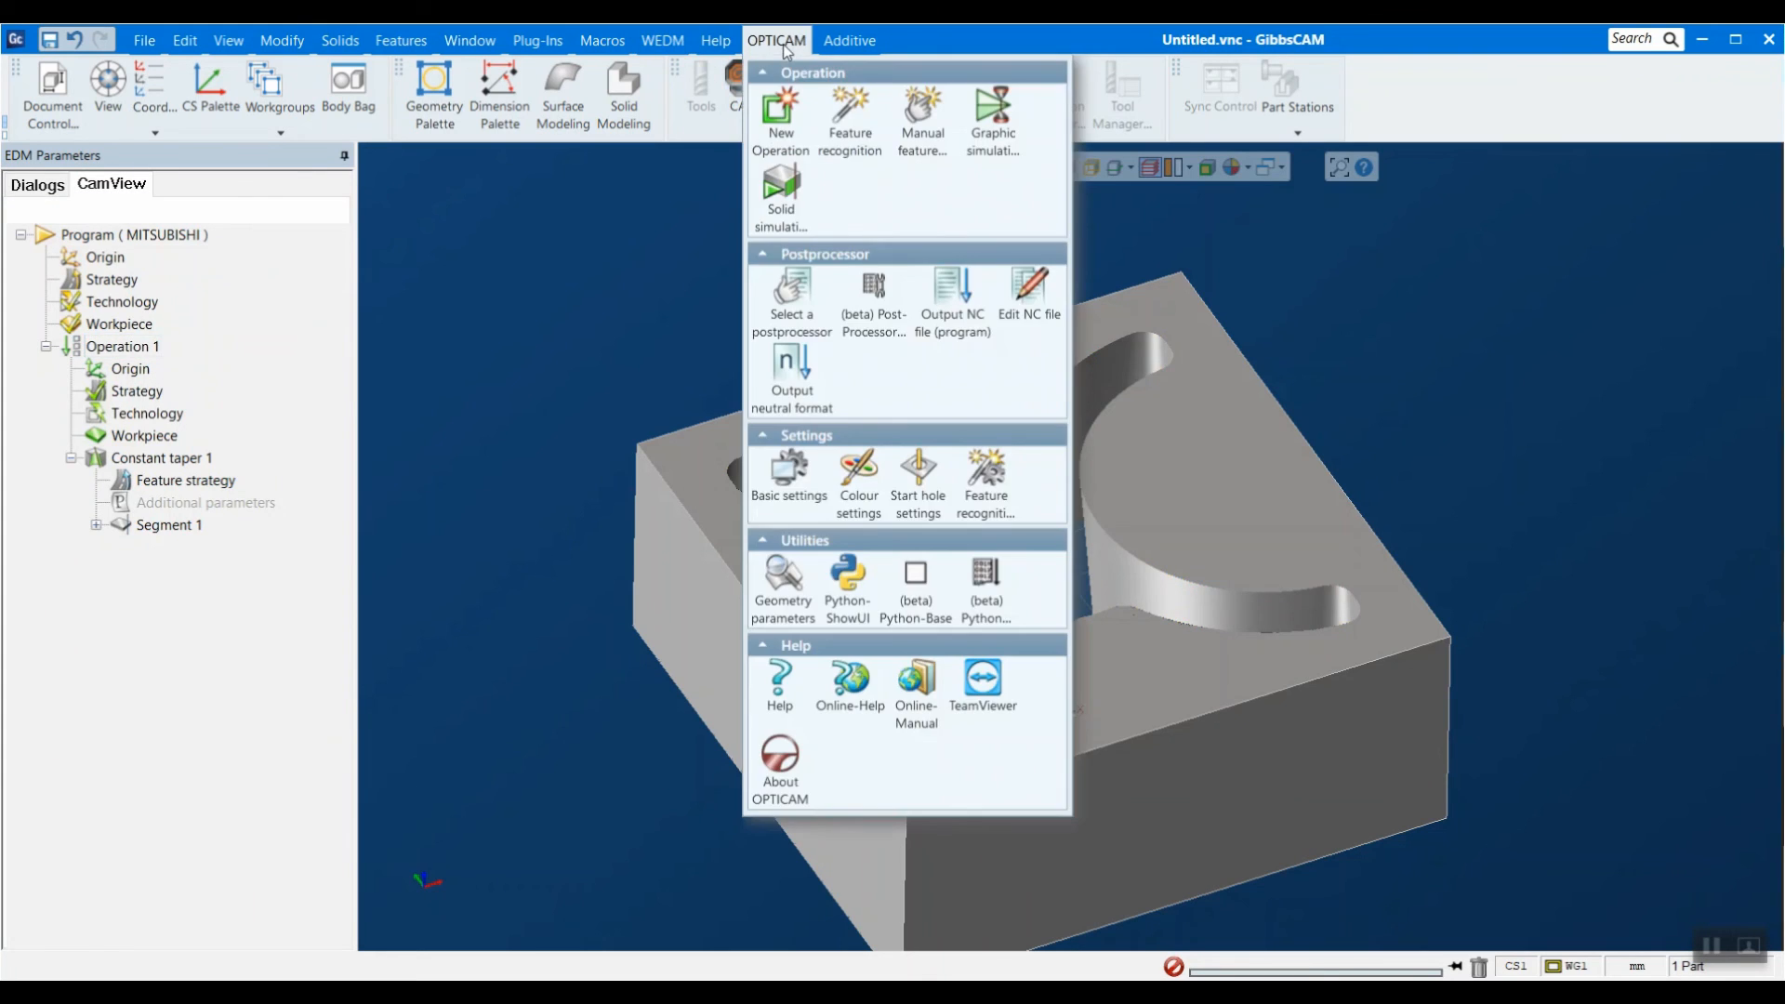
pyautogui.click(811, 484)
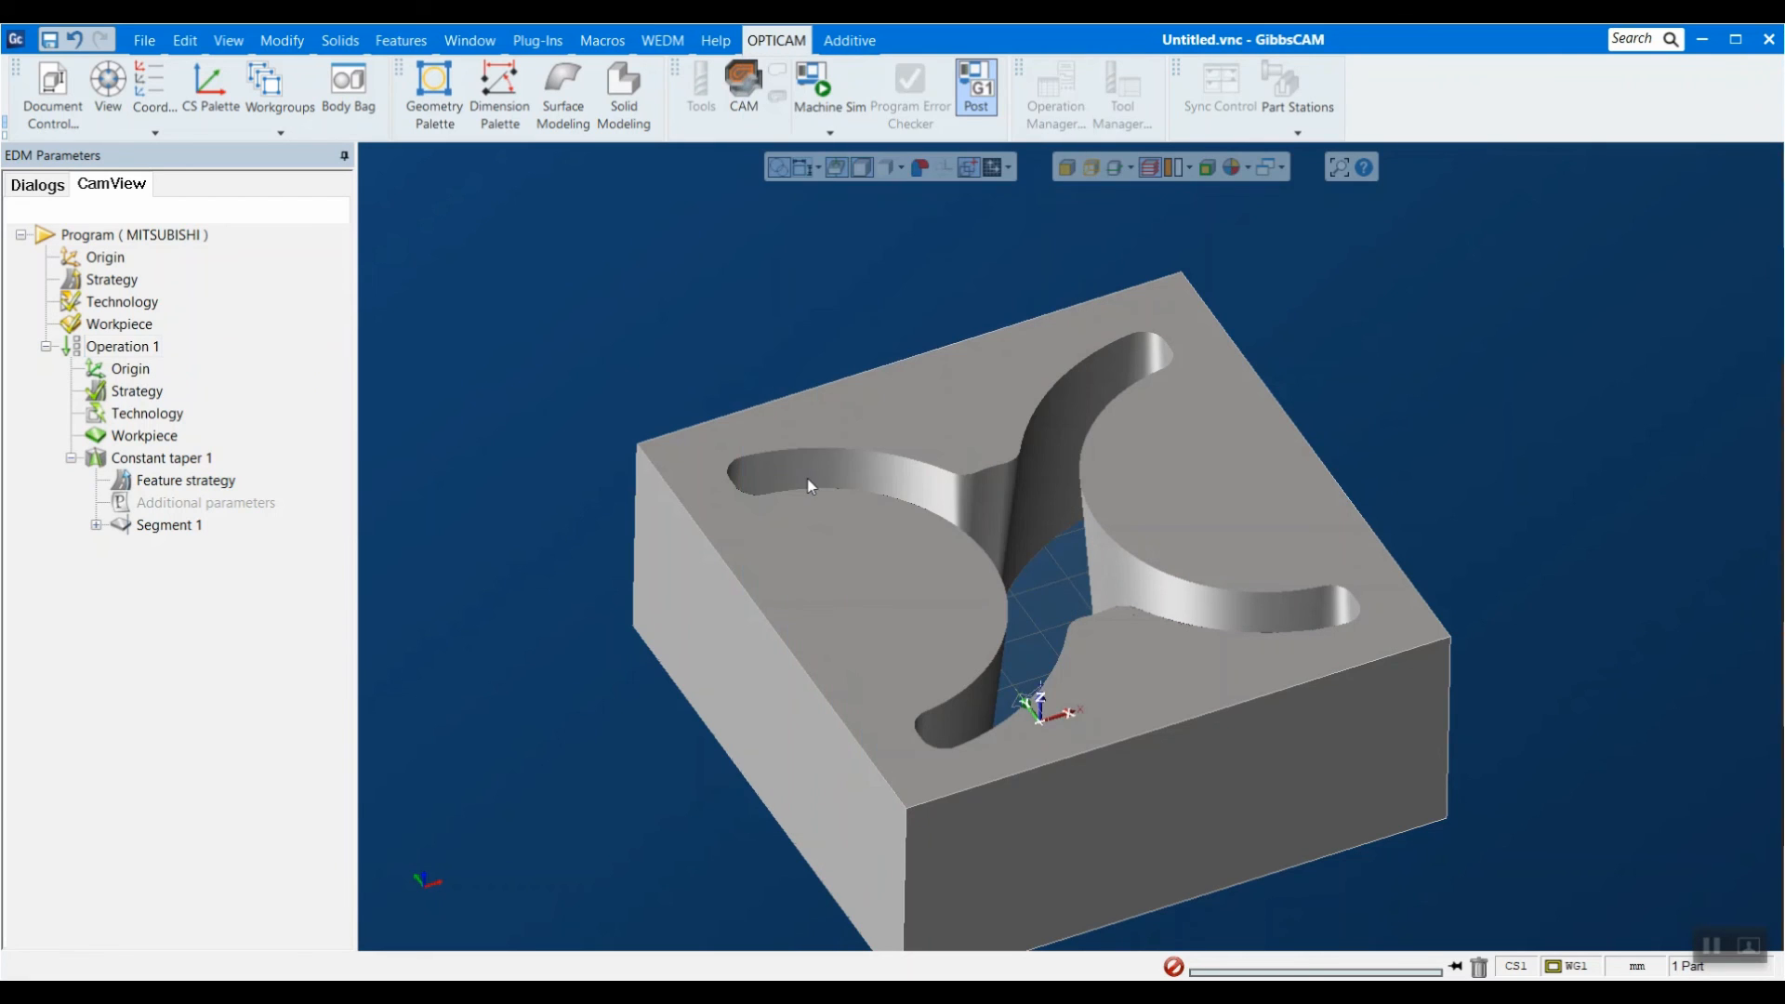
pyautogui.moveTo(571, 247); pyautogui.dragTo(796, 193)
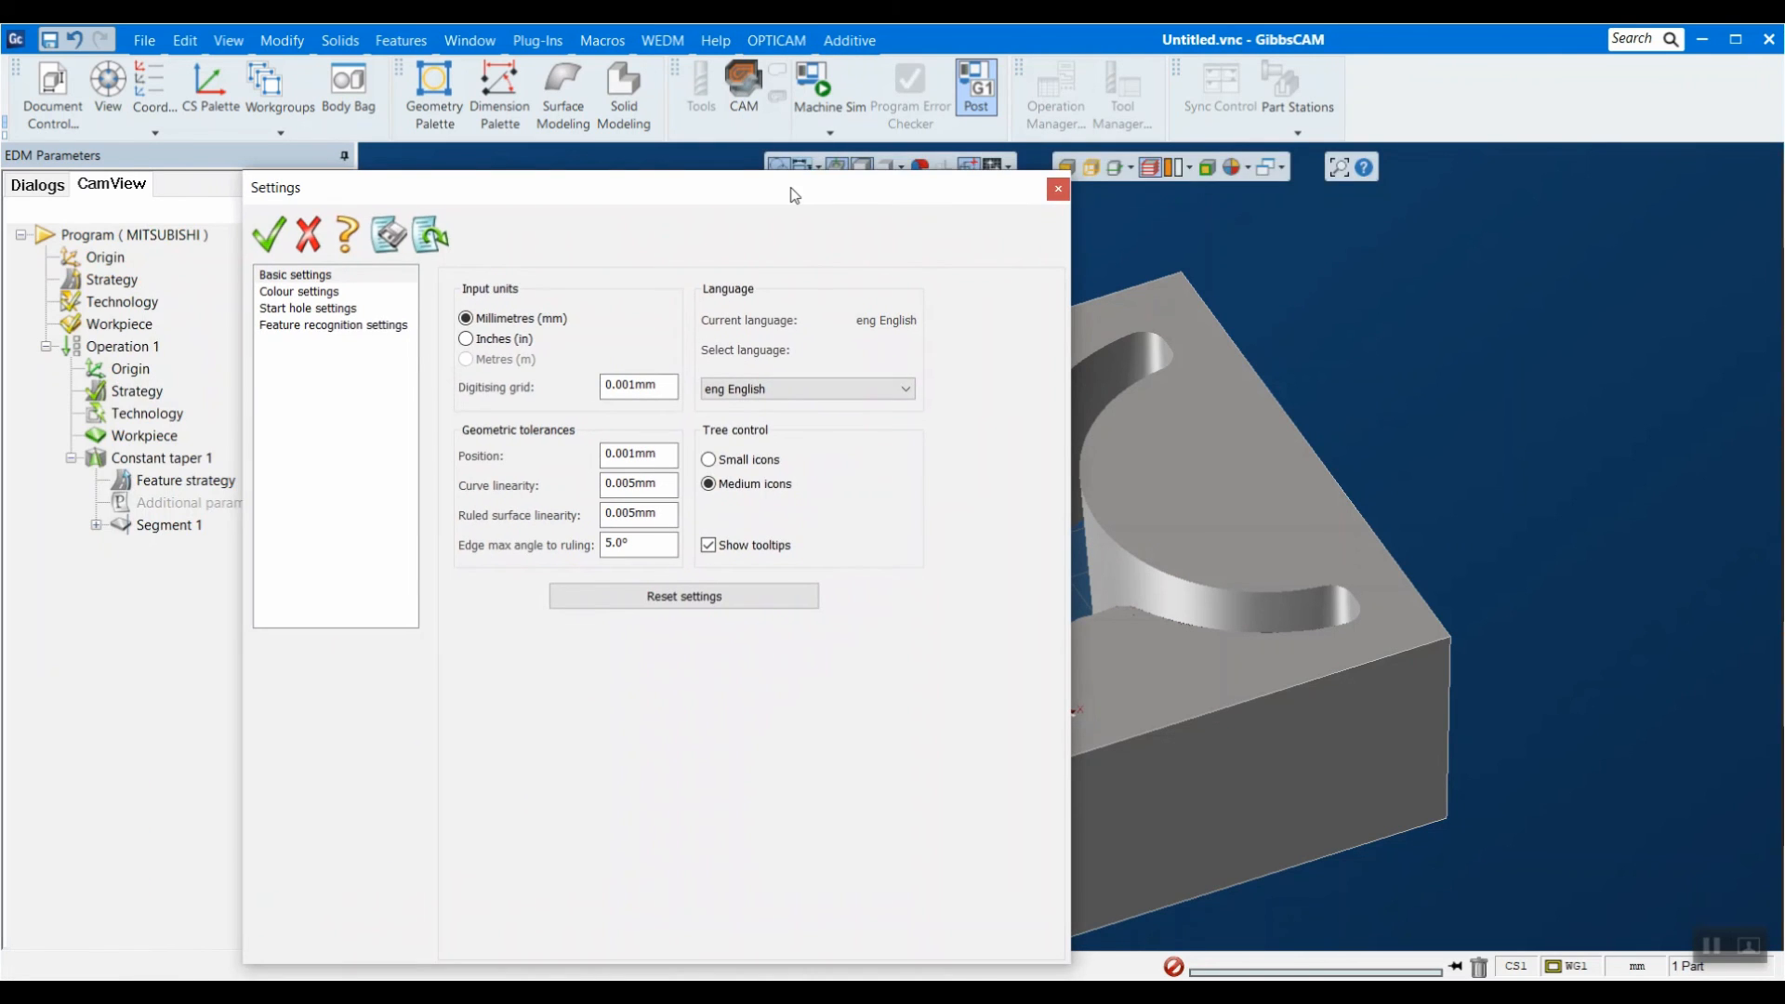
pyautogui.click(784, 42)
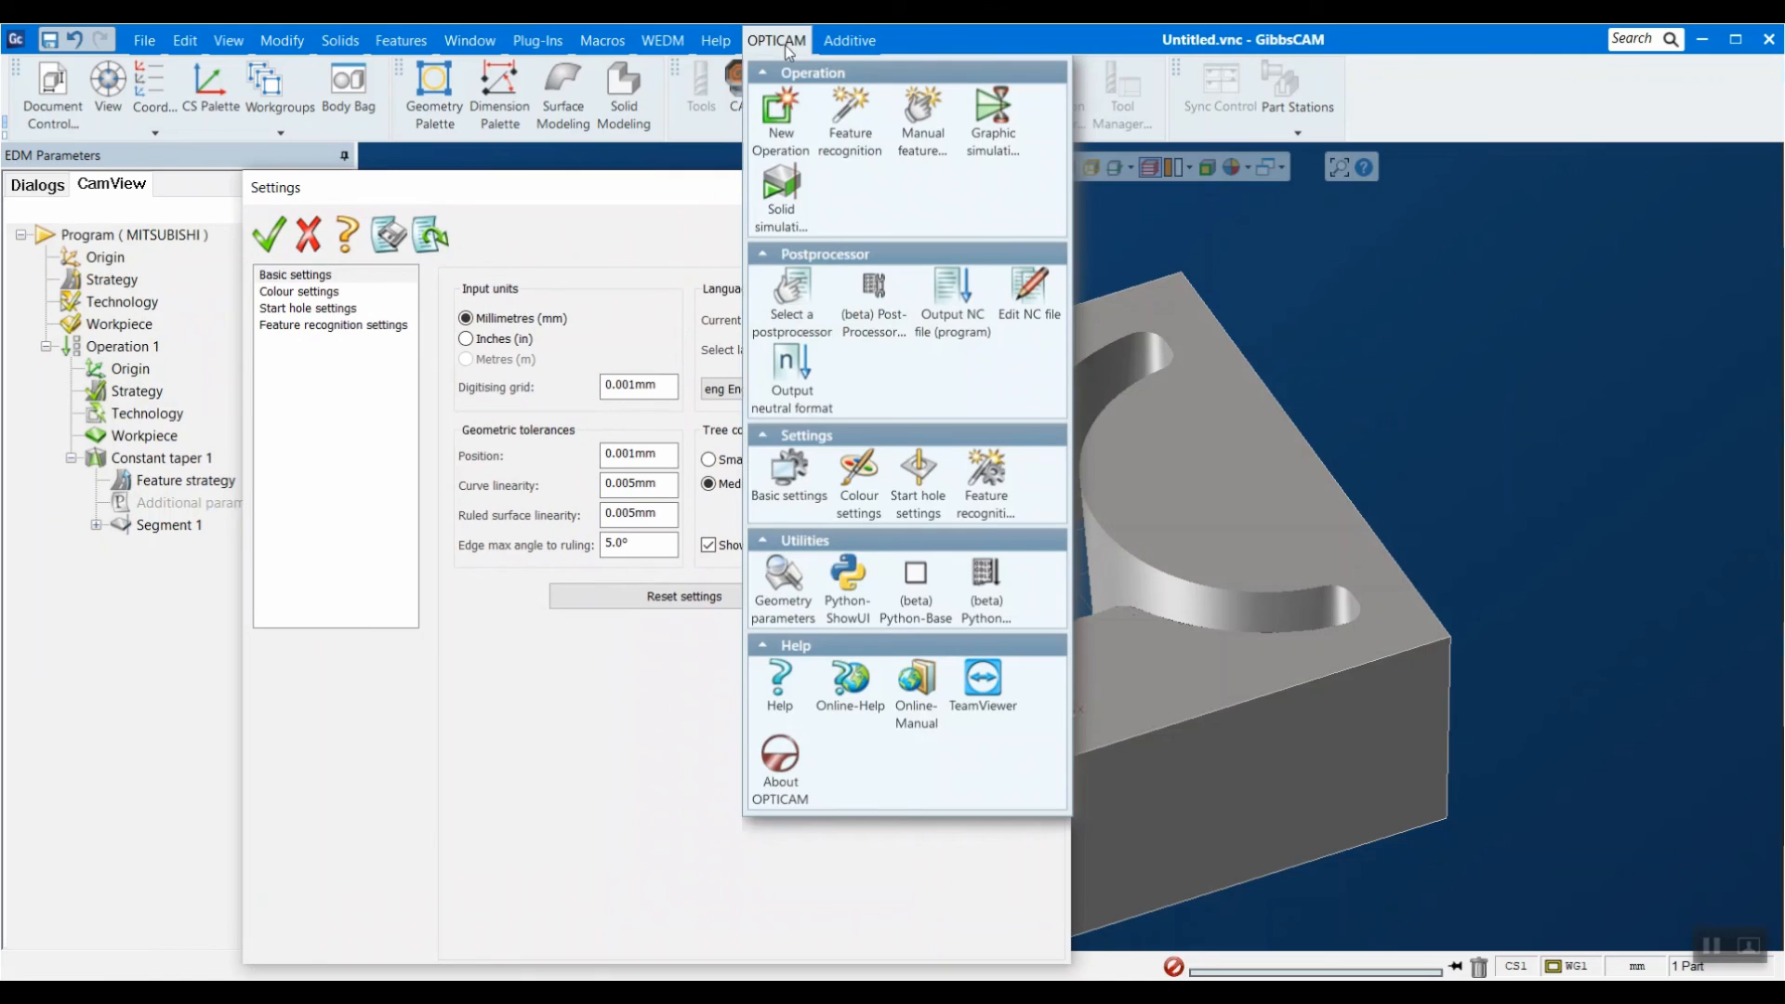
pyautogui.click(502, 756)
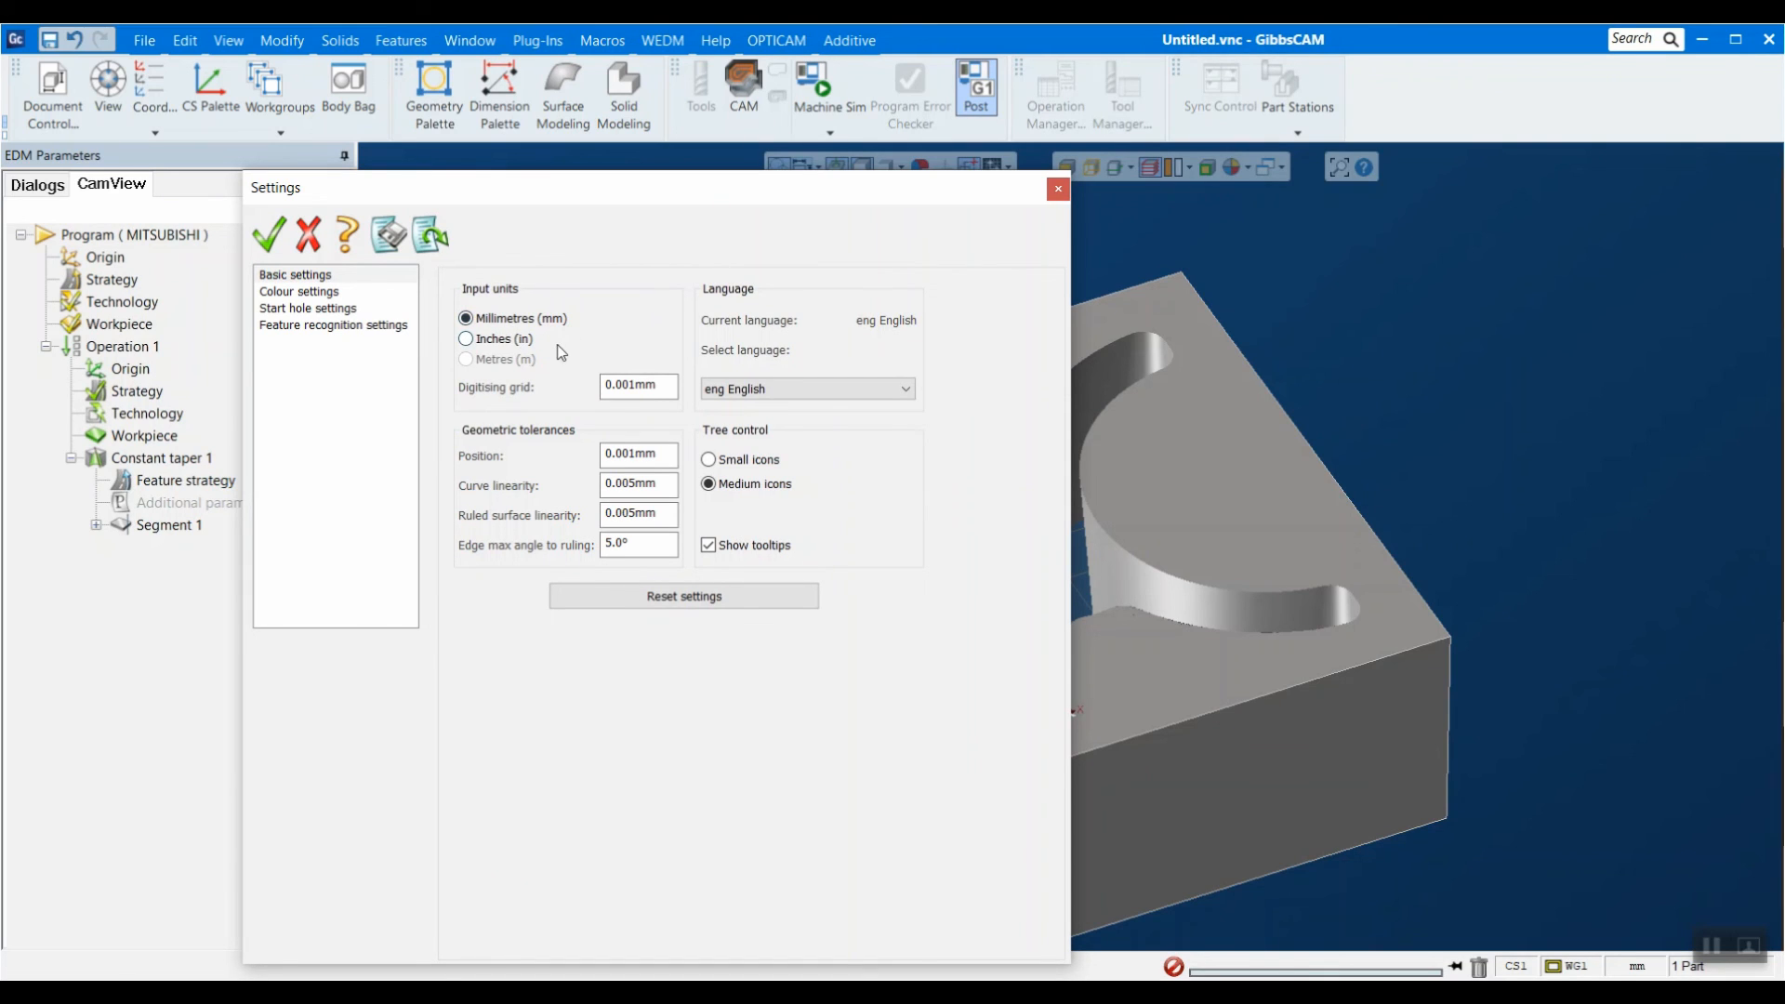
pyautogui.doubleClick(660, 455)
pyautogui.moveTo(651, 488)
pyautogui.mouseDown()
pyautogui.moveTo(600, 495)
pyautogui.moveTo(645, 498)
pyautogui.mouseUp()
pyautogui.click(637, 517)
# Review the colour settings page in the OPTICAM settings and its relation to feature recognition.
pyautogui.click(295, 293)
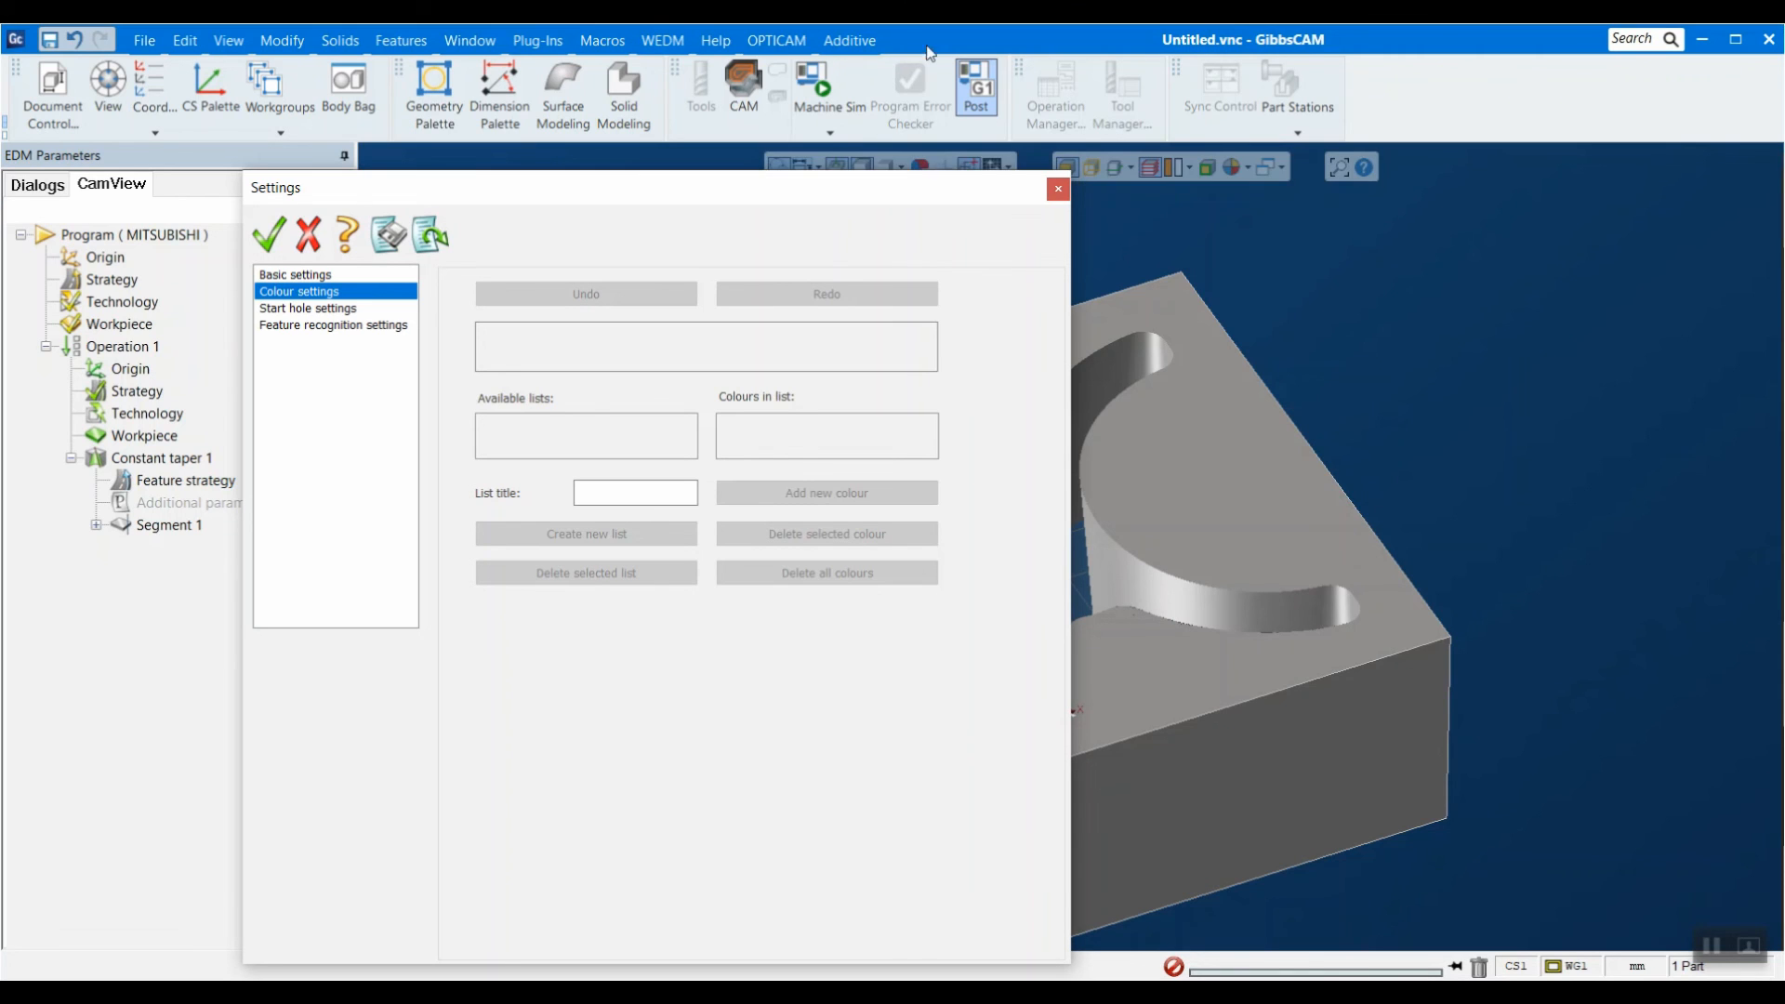
pyautogui.click(764, 44)
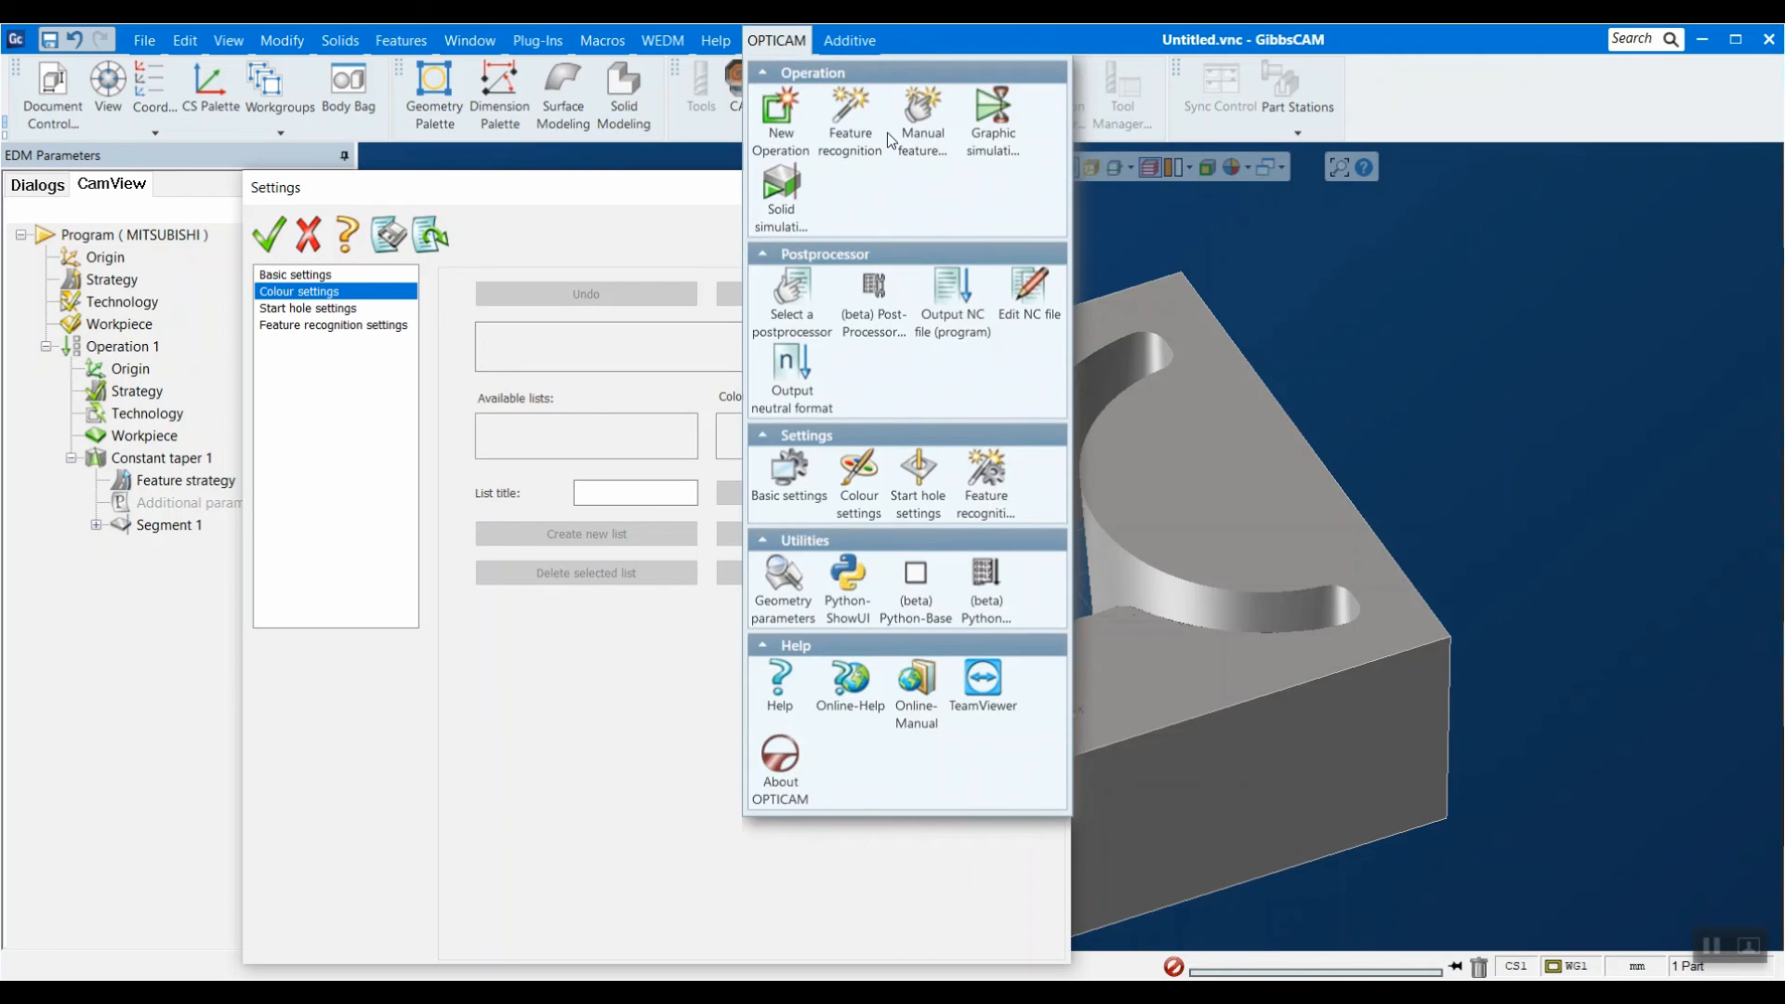
pyautogui.click(623, 699)
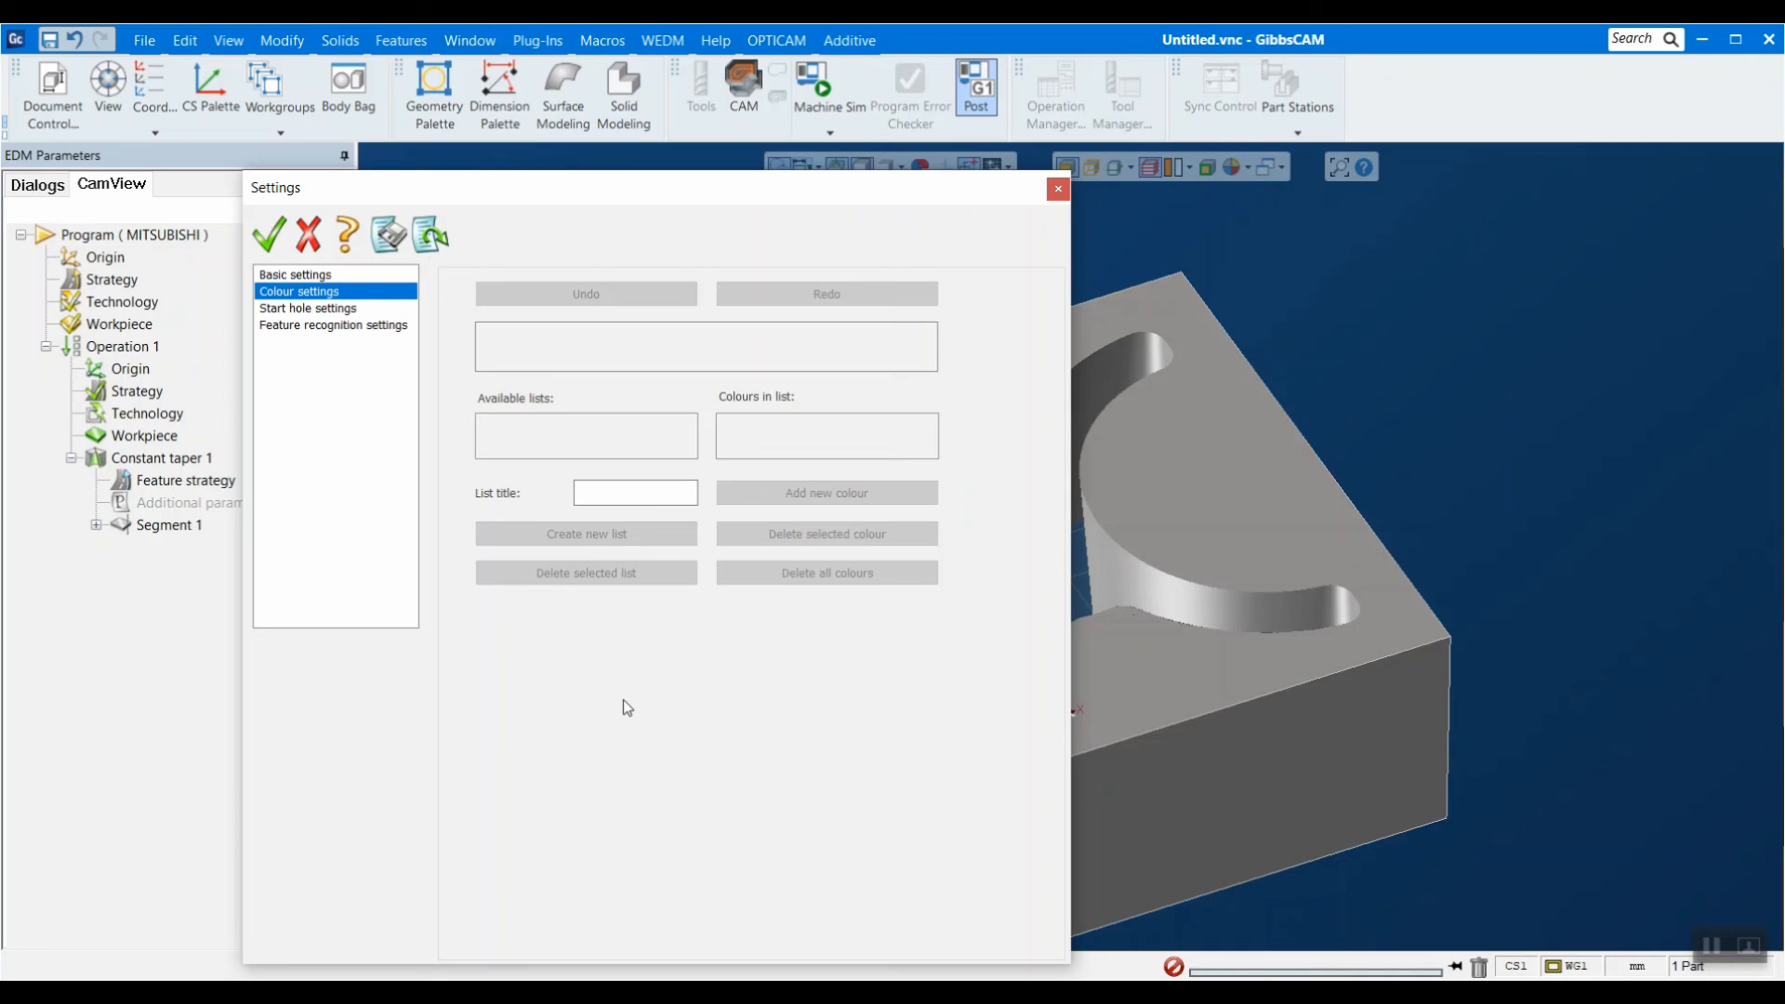
pyautogui.click(1100, 503)
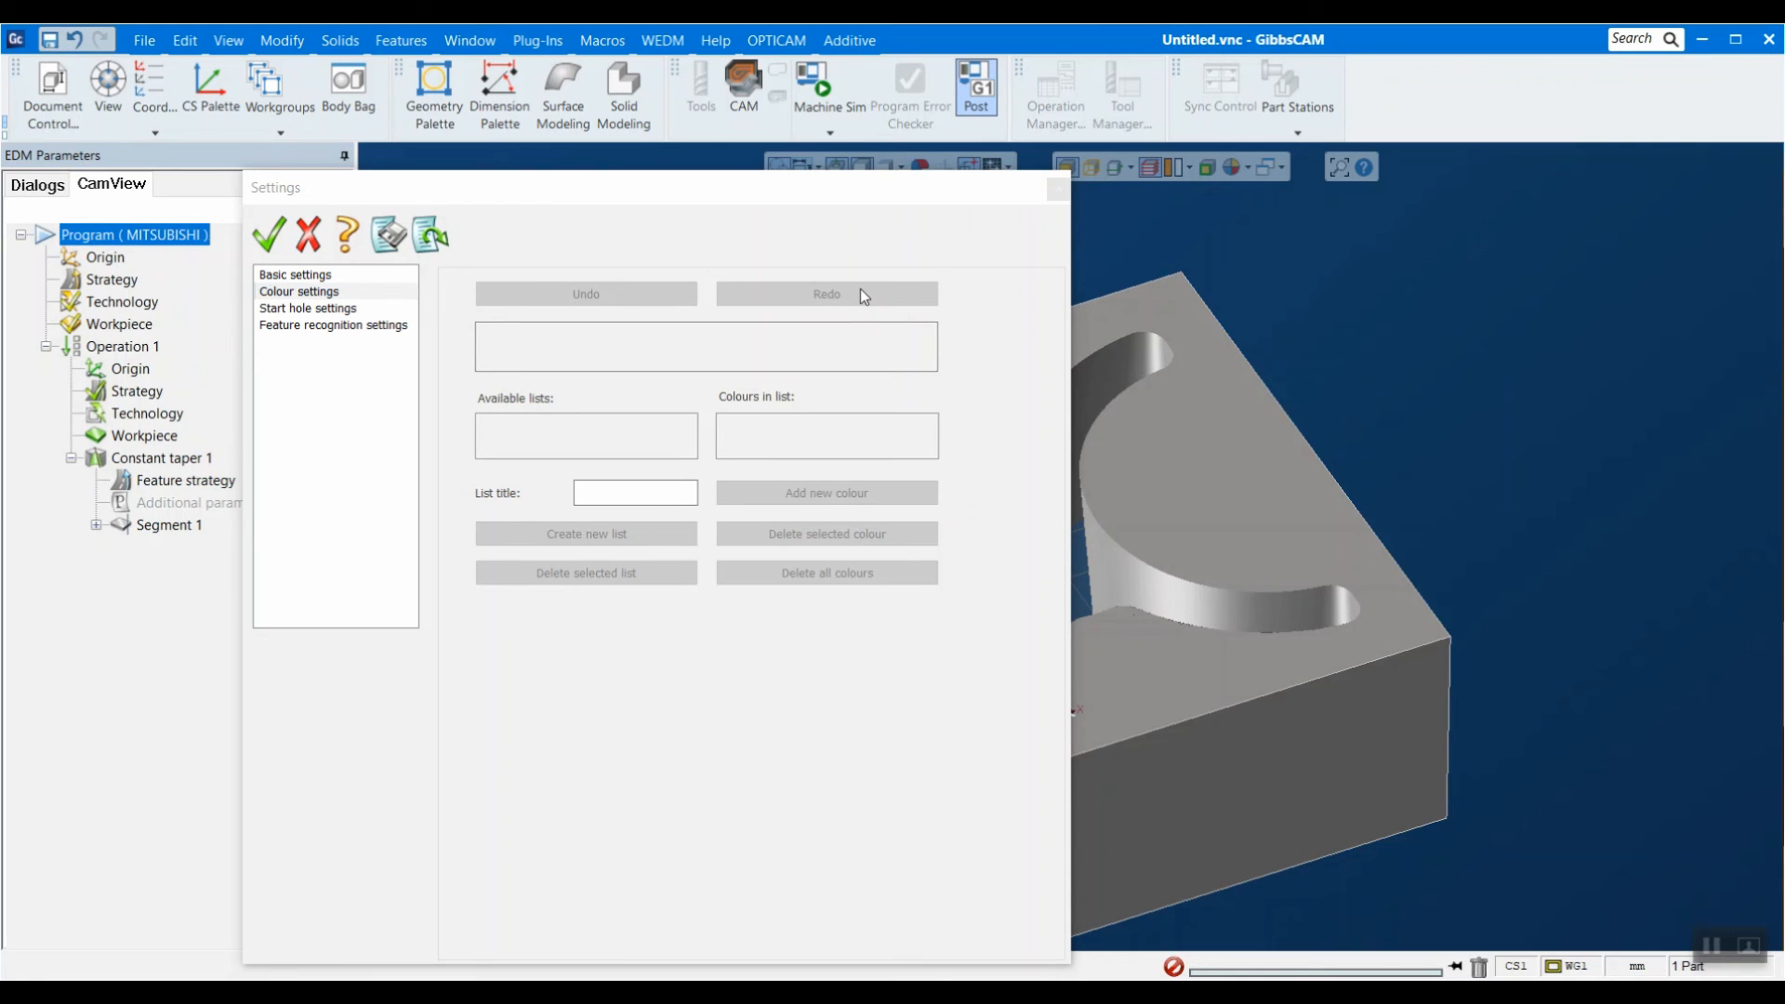
# In the start hole settings, set the internal (die) feature type to Quadrilateral and use an explicit start hole distance.
pyautogui.click(306, 312)
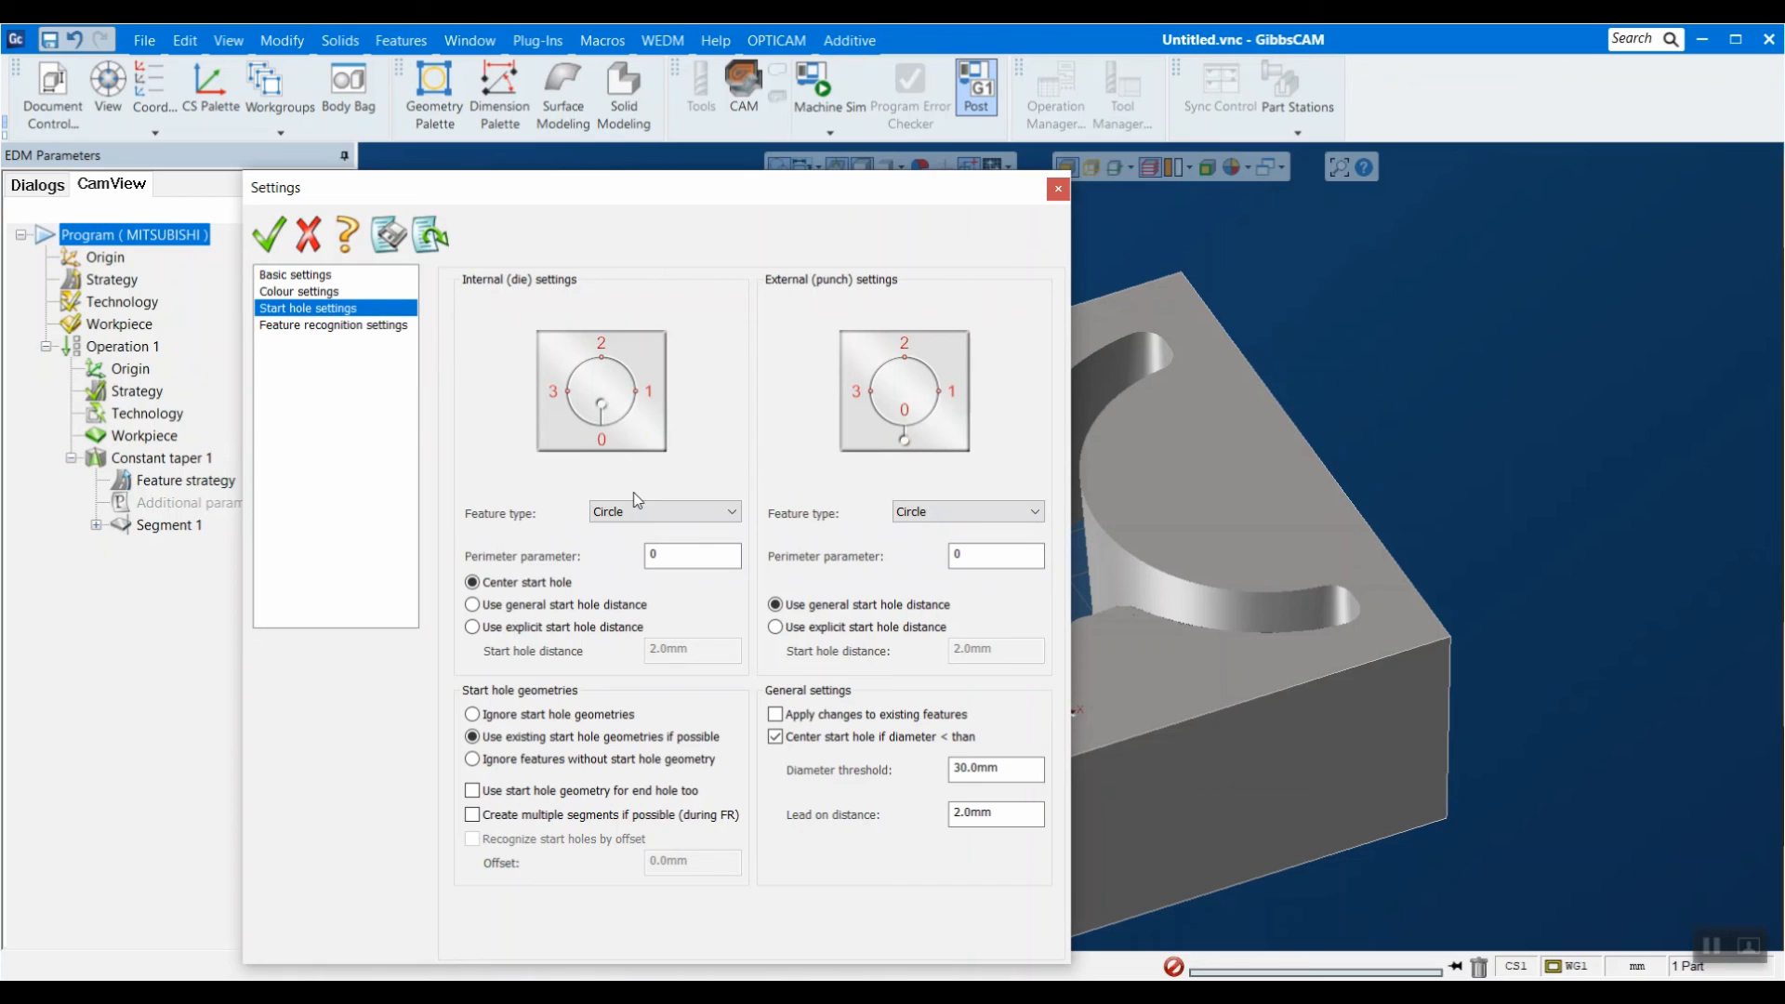
pyautogui.moveTo(692, 189); pyautogui.dragTo(464, 177)
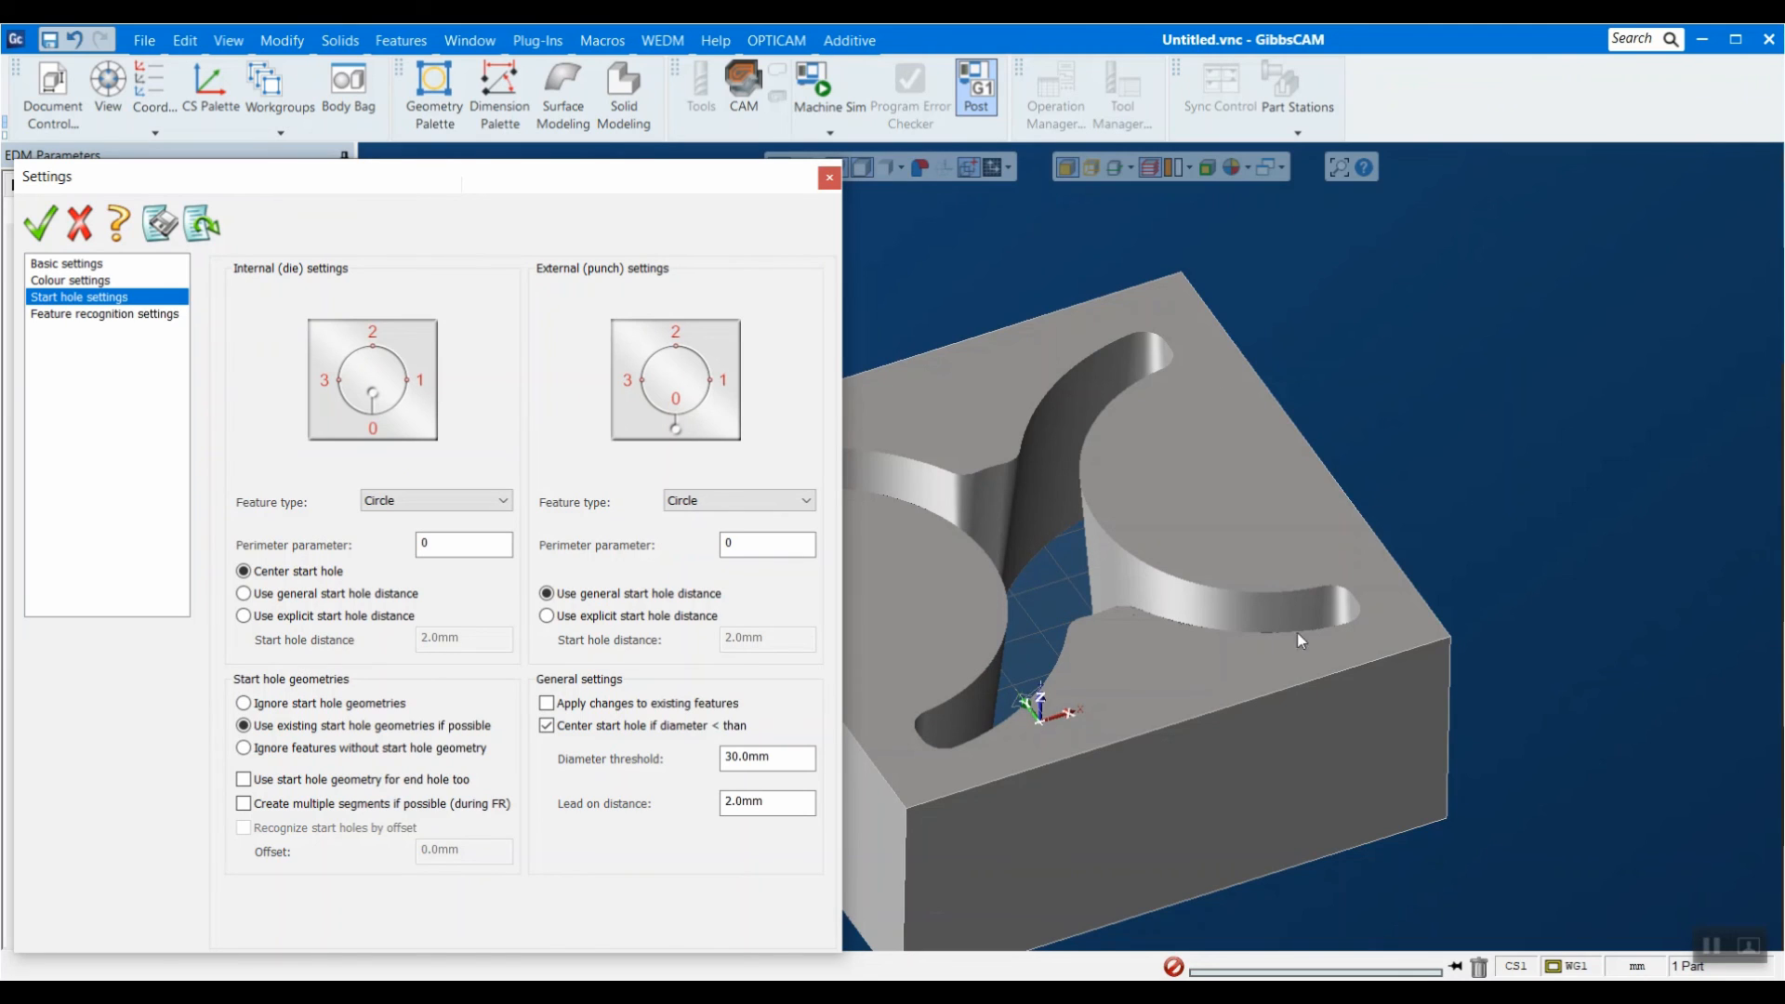
pyautogui.click(433, 507)
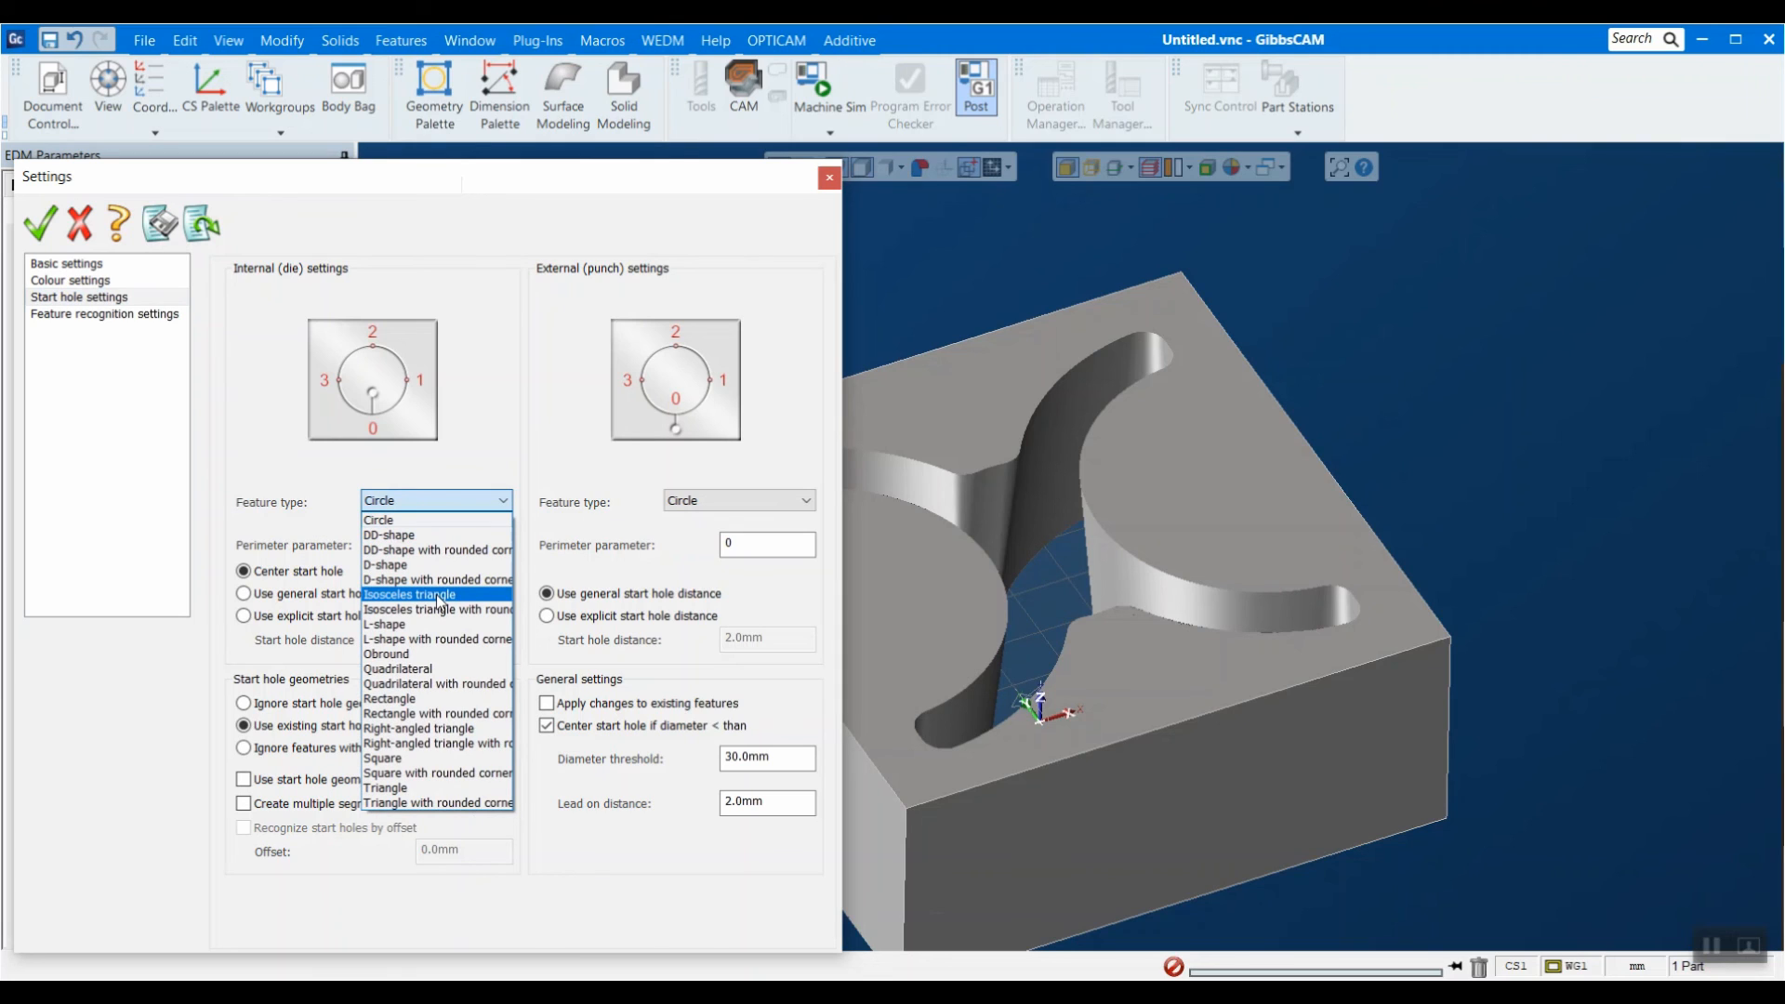
pyautogui.click(409, 668)
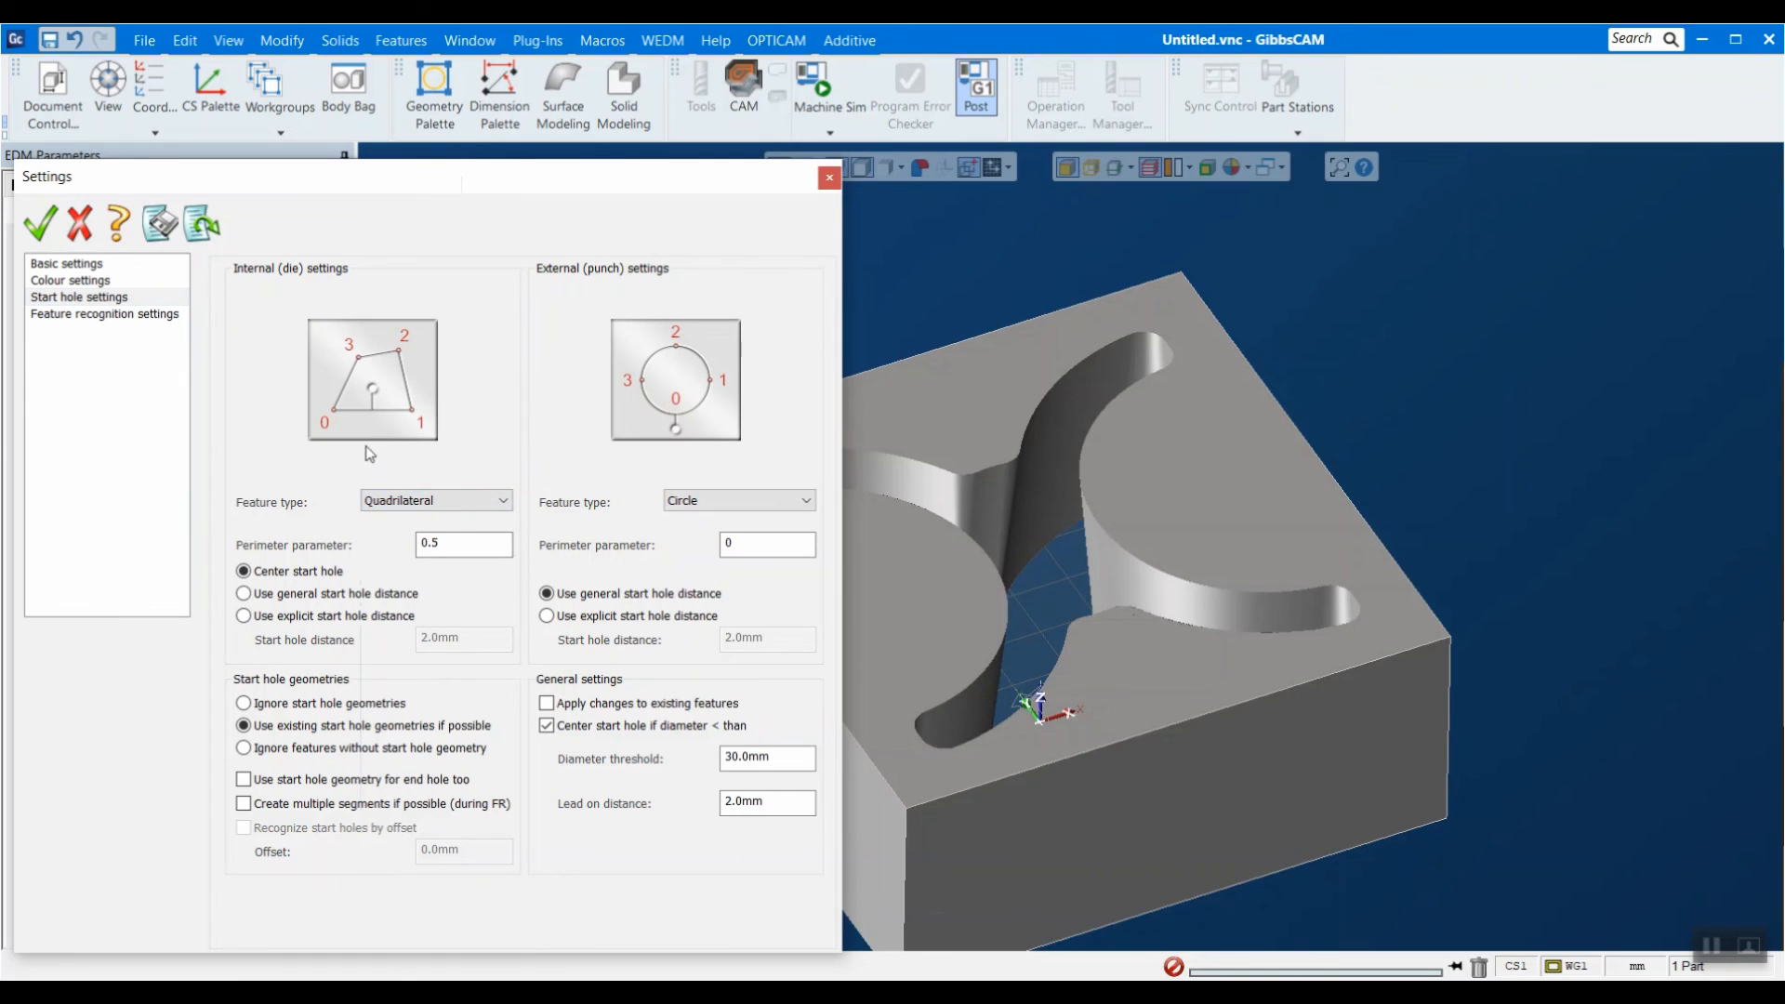
pyautogui.click(301, 617)
pyautogui.doubleClick(475, 641)
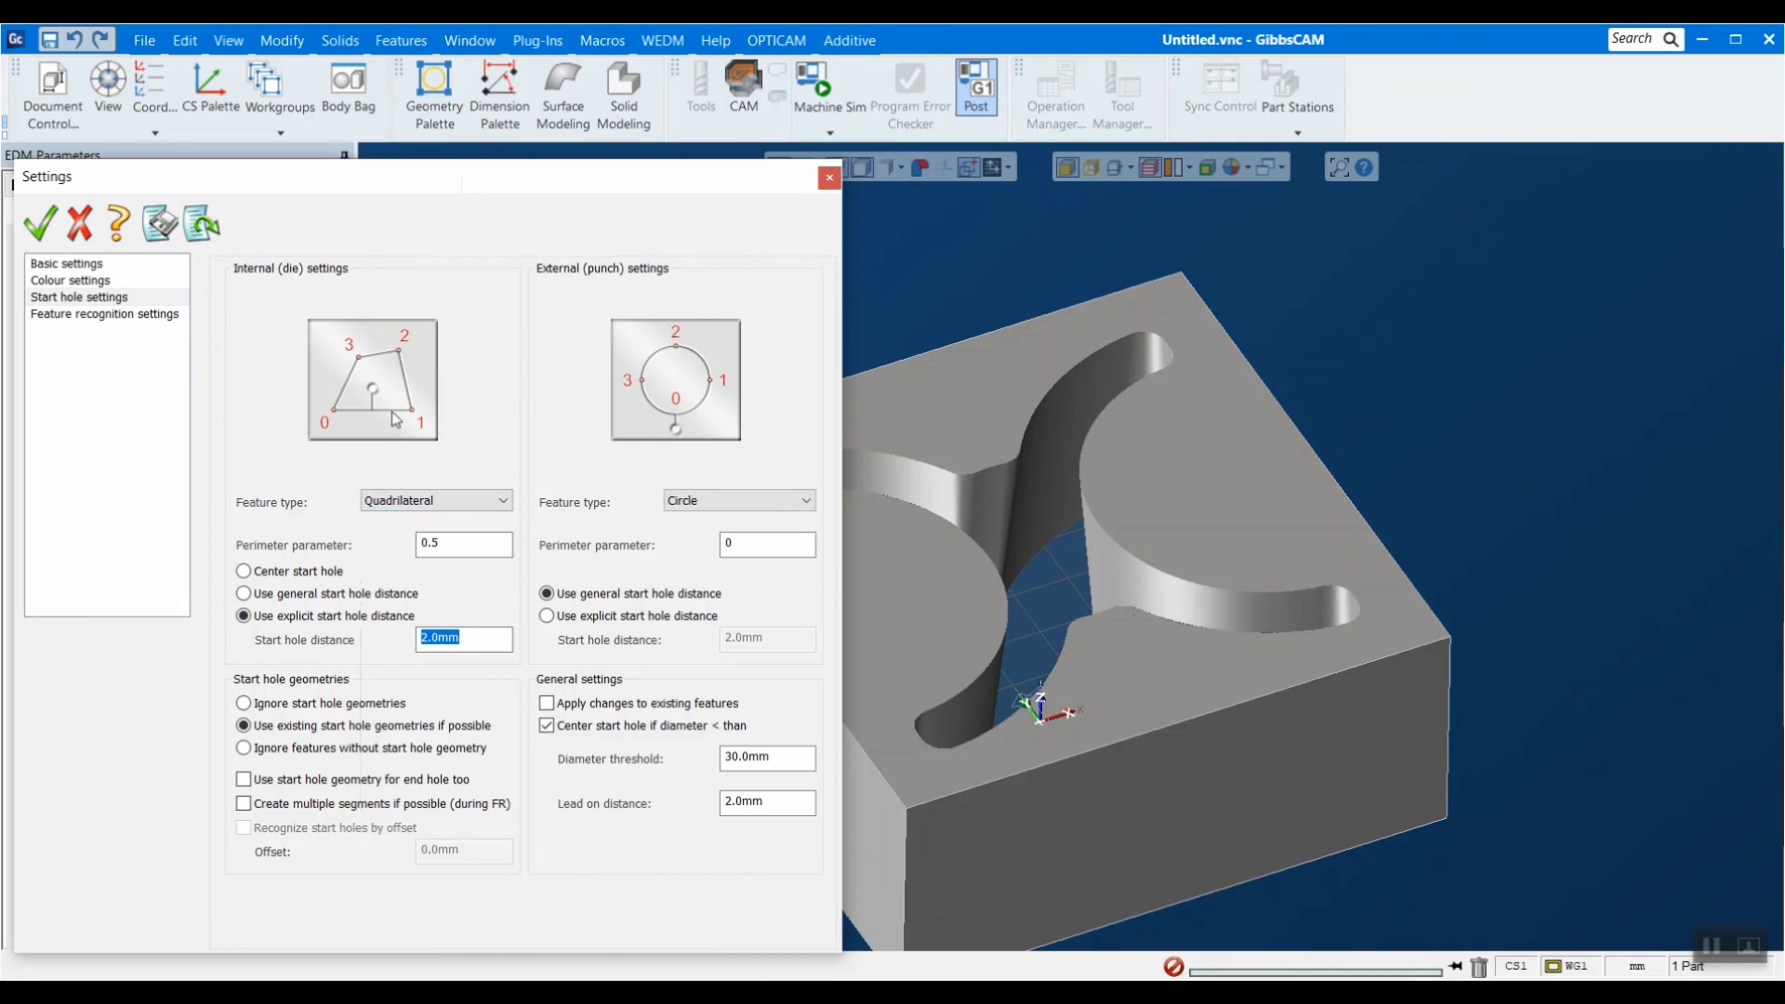
# Review the available feature types for the internal (die) and external (punch) start hole settings, leaving the selections as they are.
pyautogui.click(491, 505)
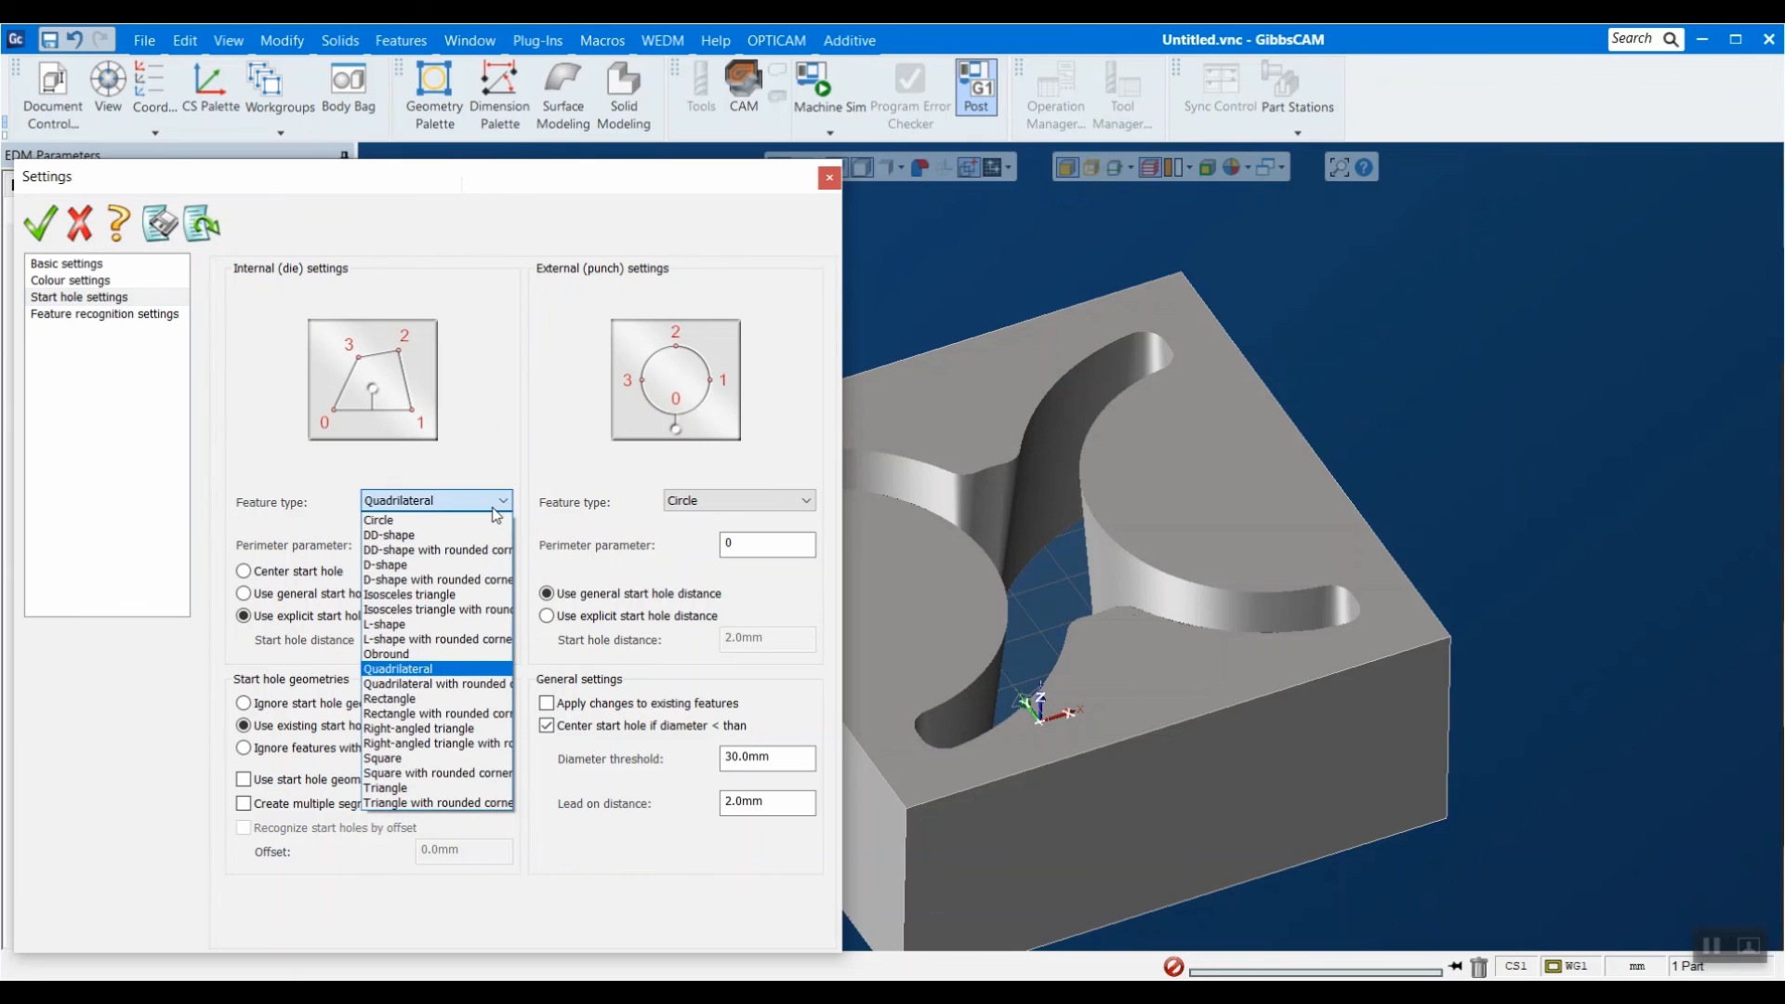
pyautogui.click(685, 453)
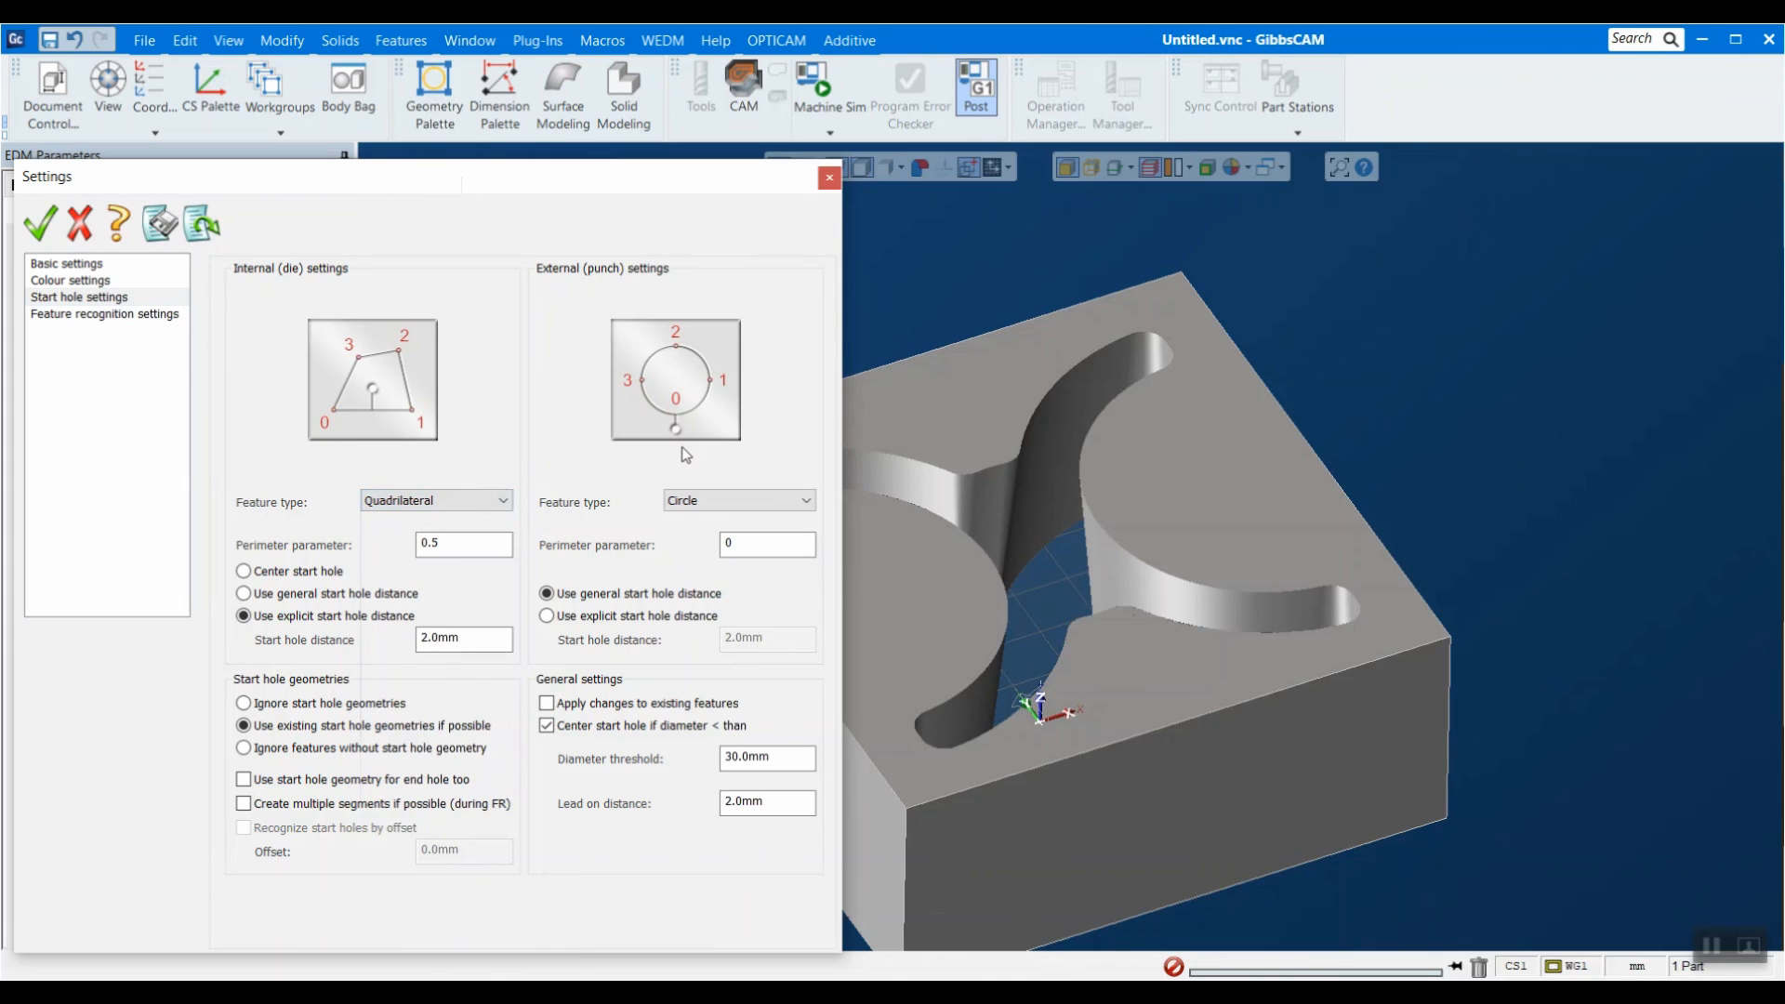
pyautogui.click(709, 502)
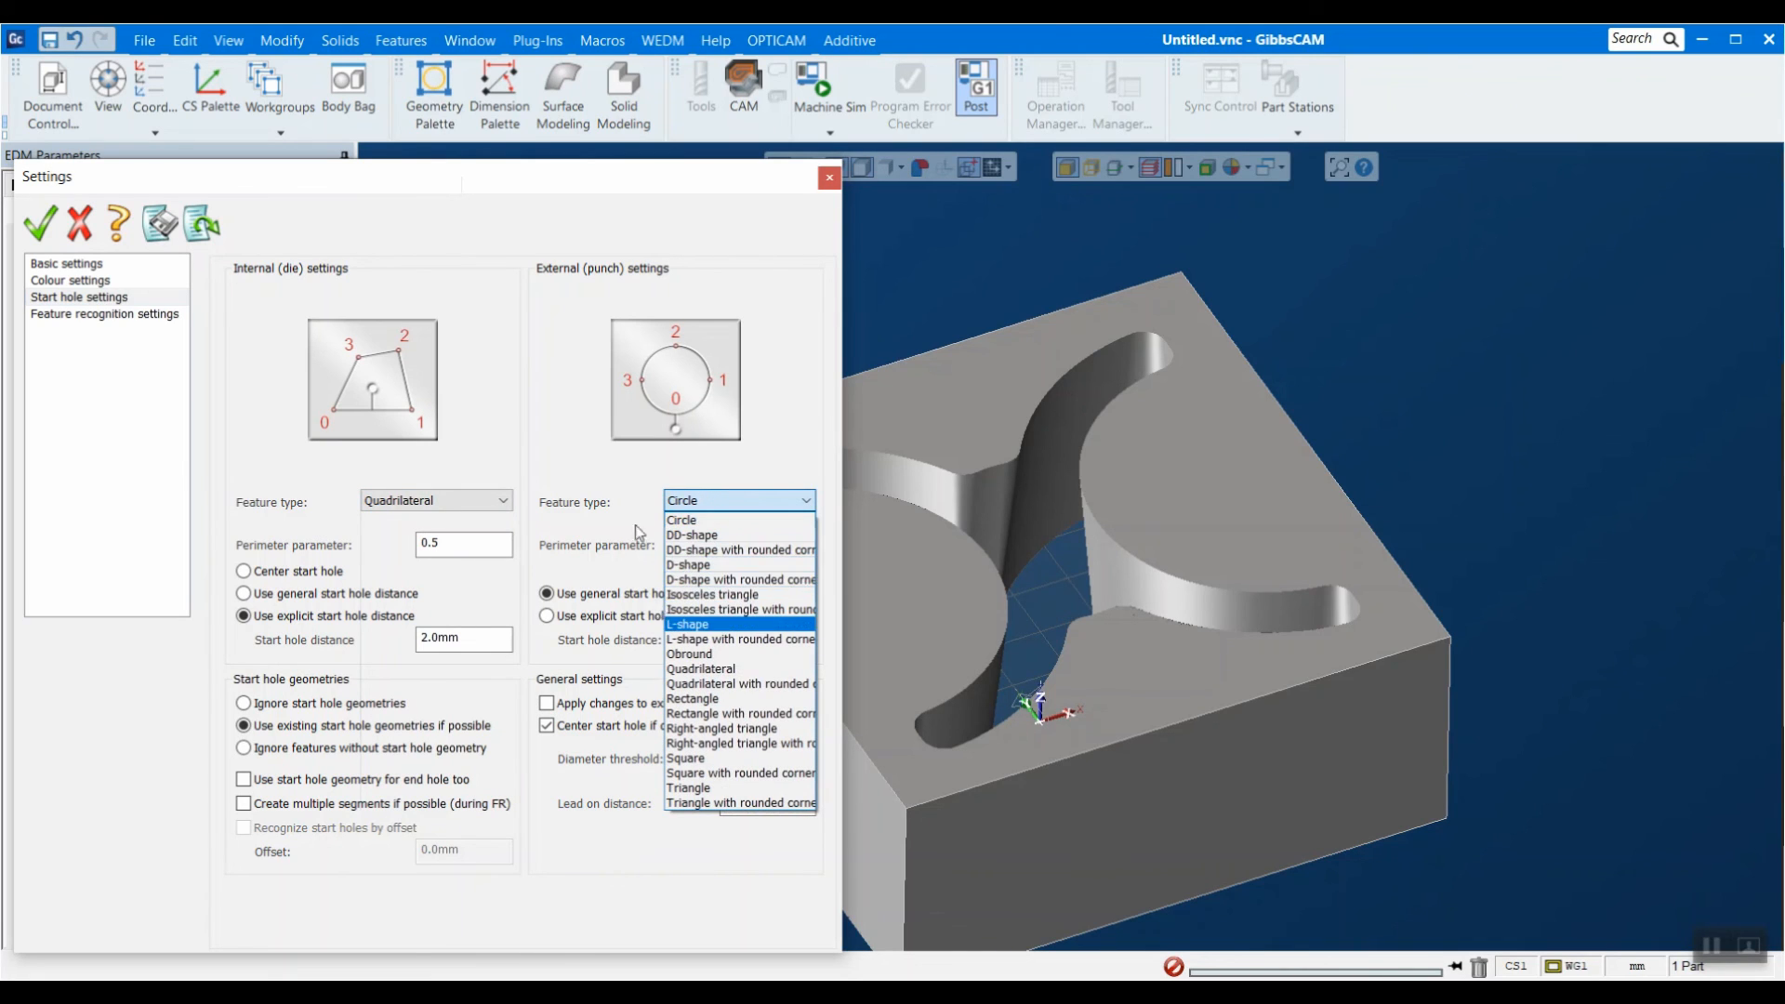
pyautogui.click(635, 476)
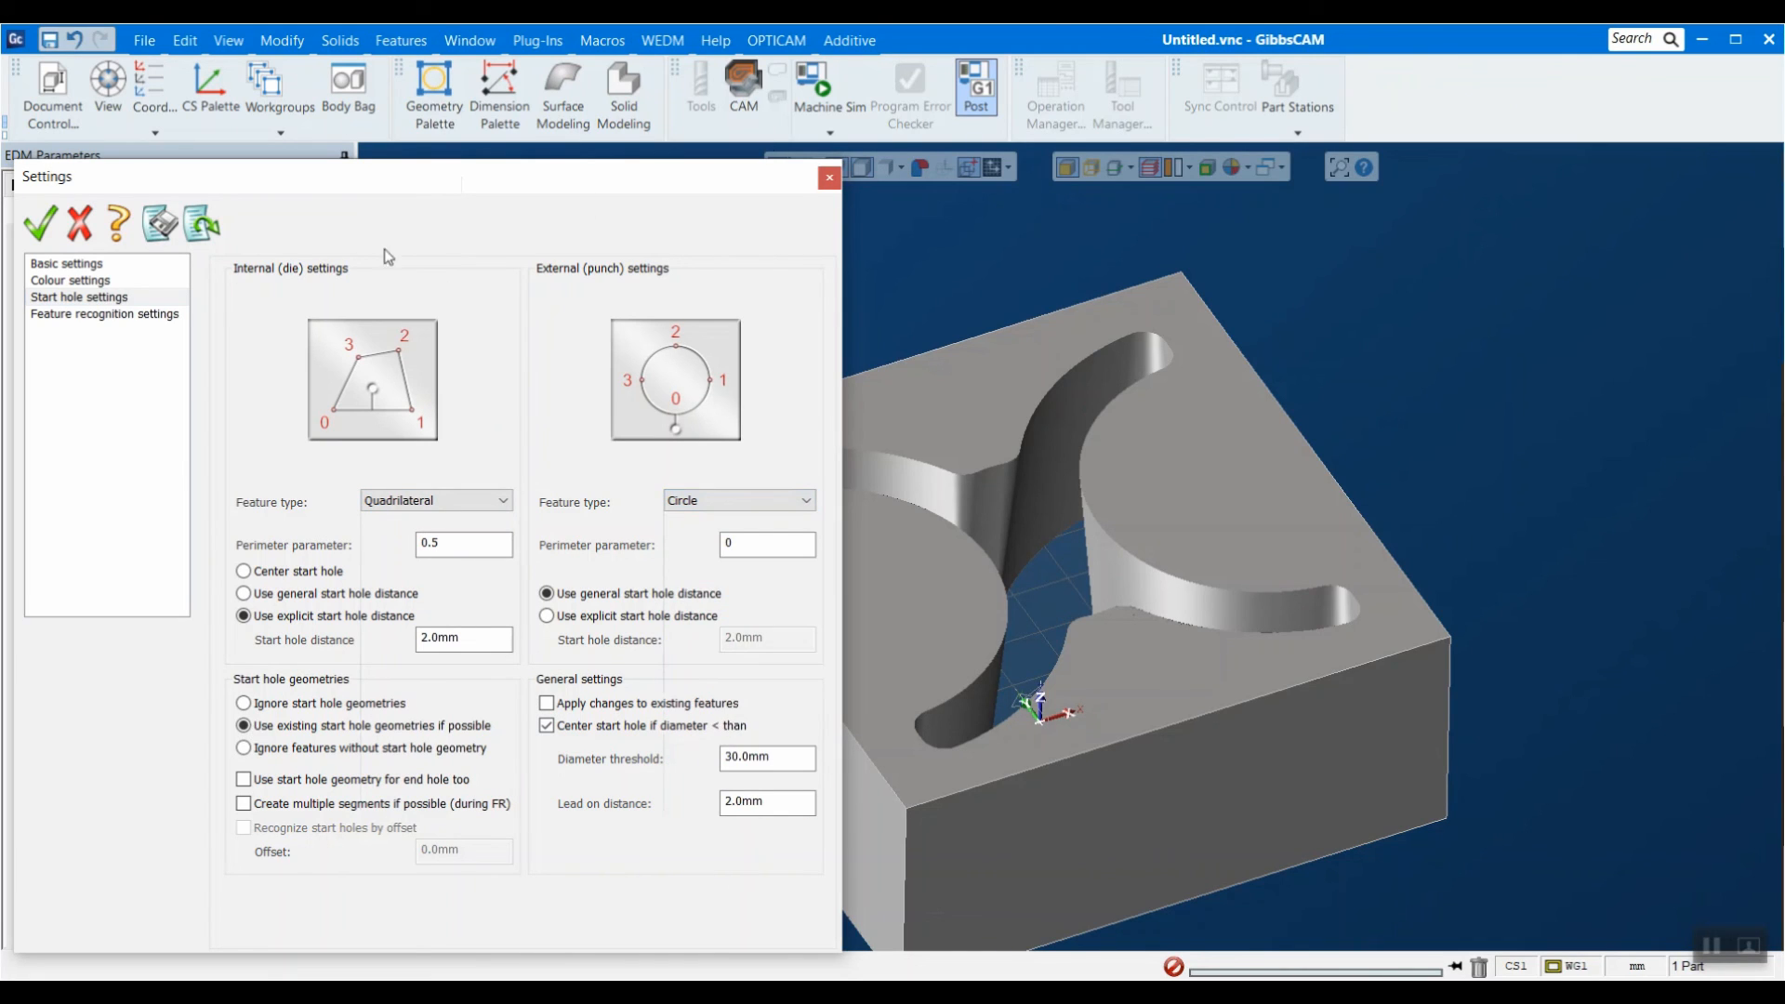
# Review the feature recognition settings, toggling the Four axis feature type off and back on, and close the settings without accepting.
pyautogui.click(92, 316)
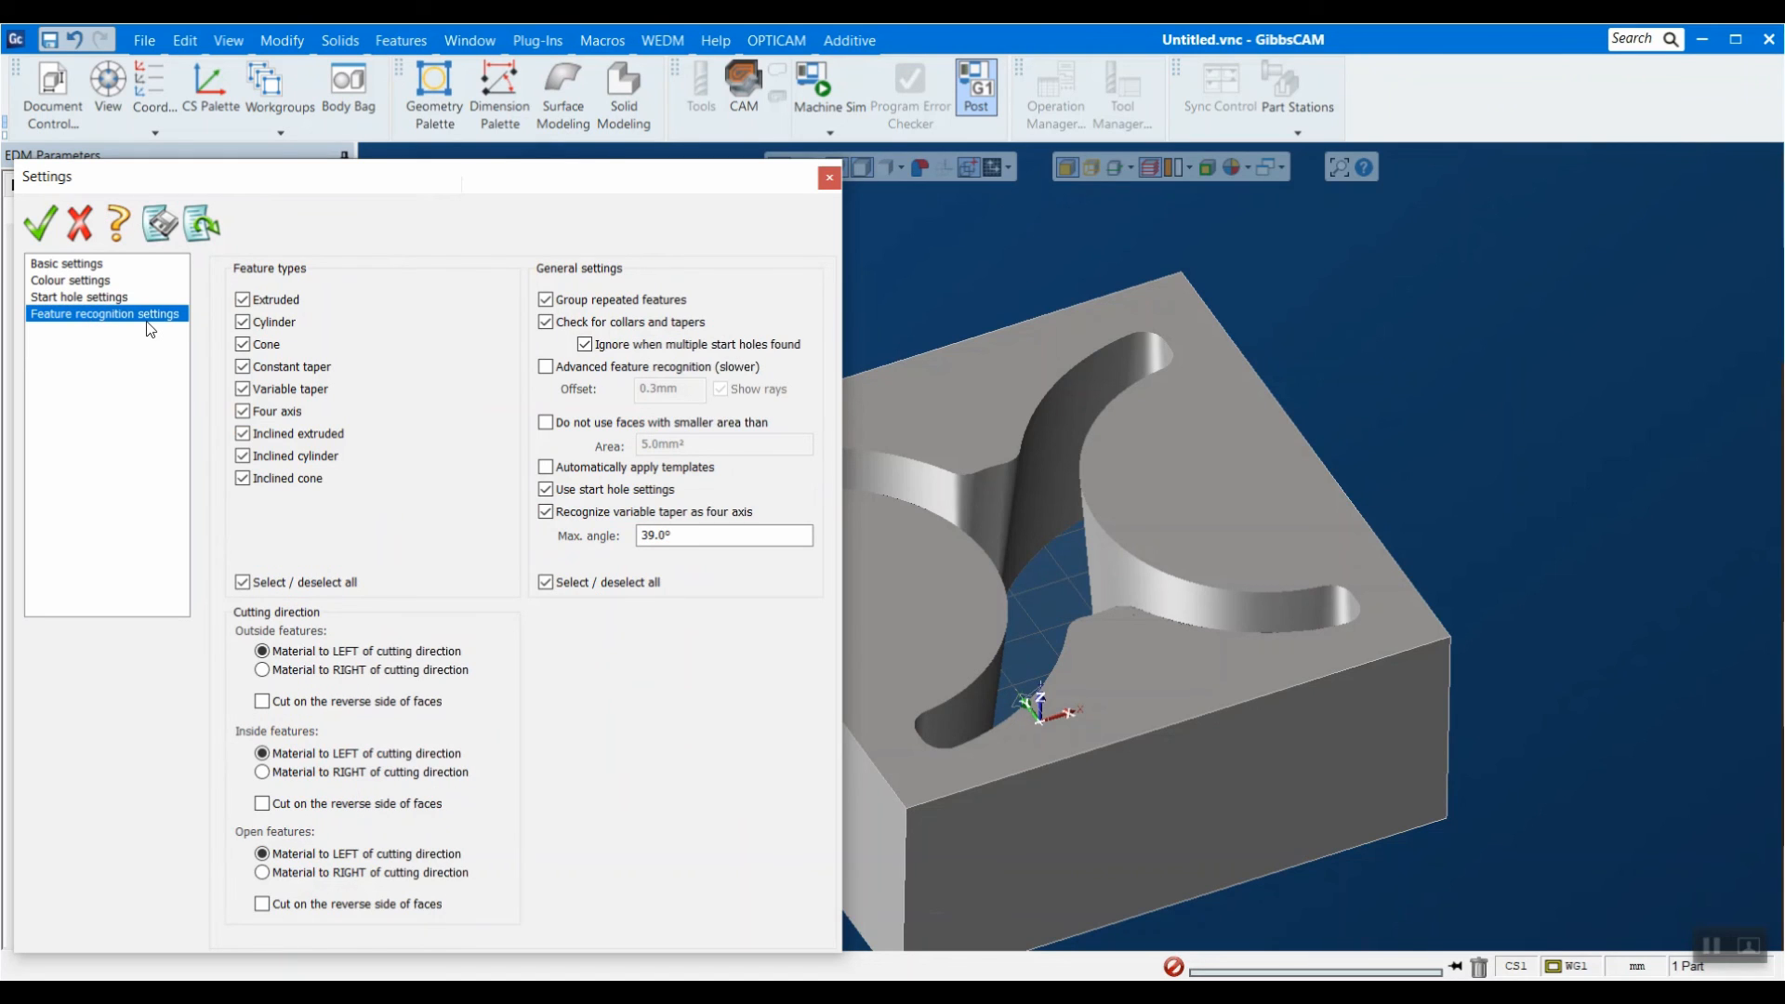
pyautogui.click(253, 414)
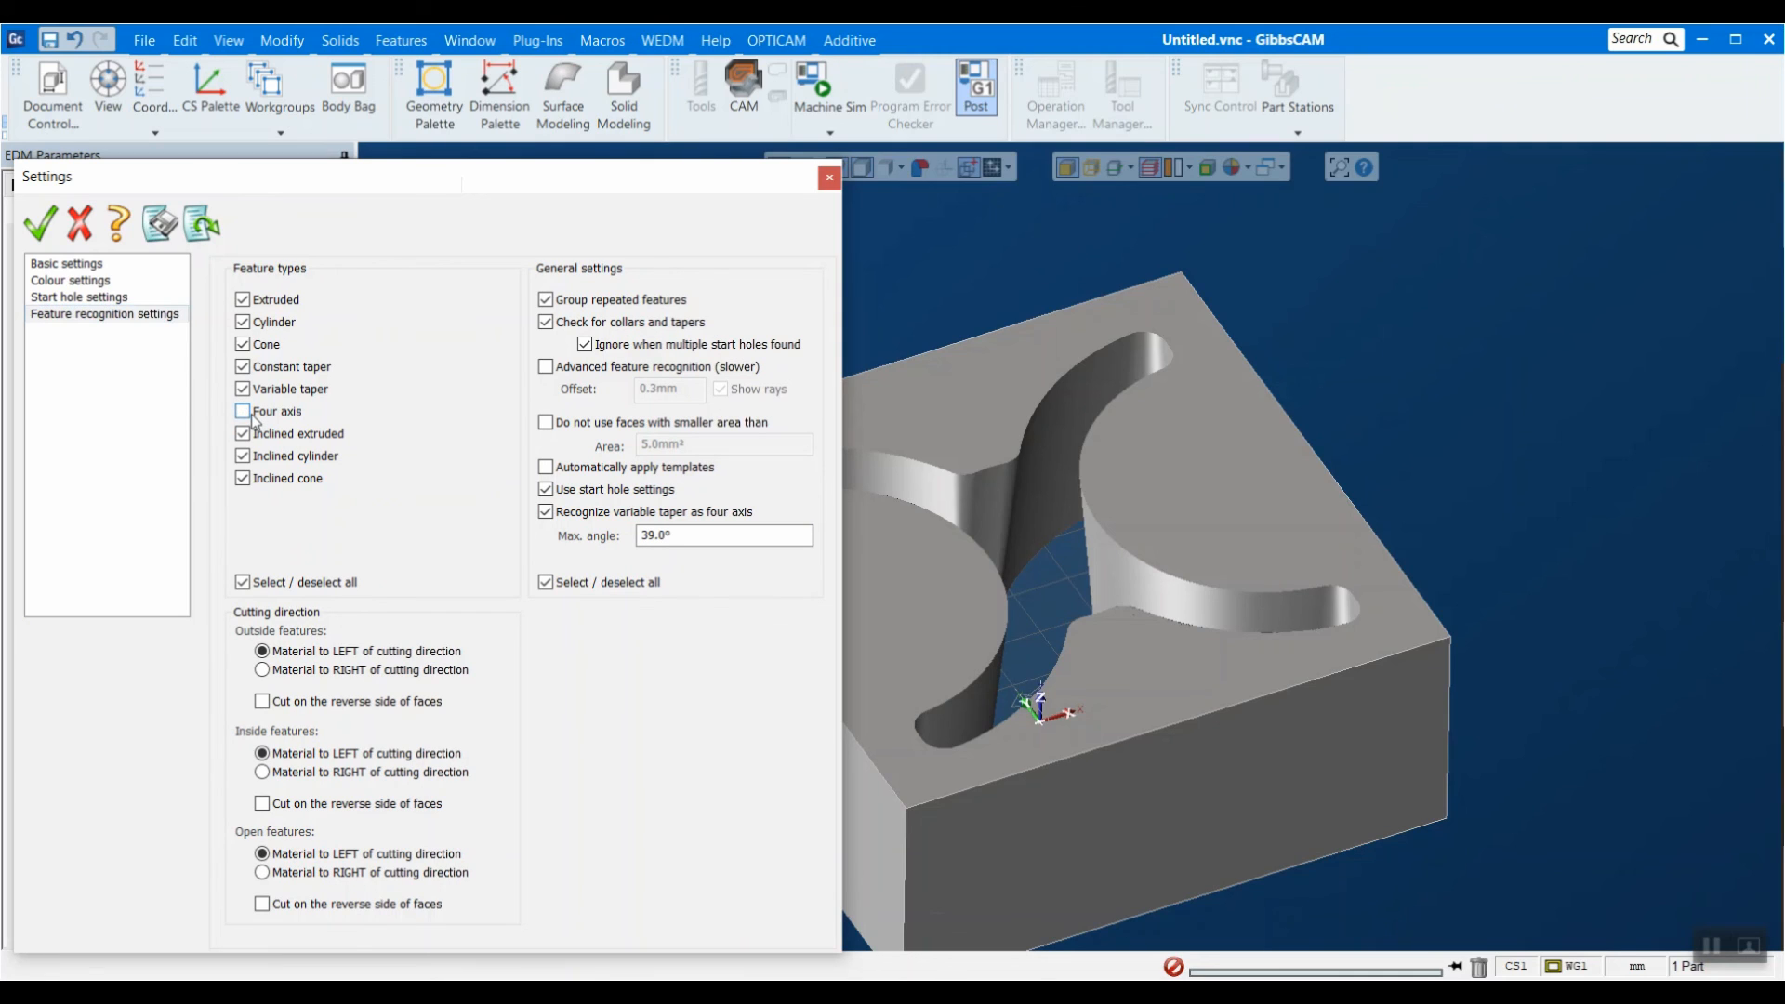
pyautogui.click(775, 41)
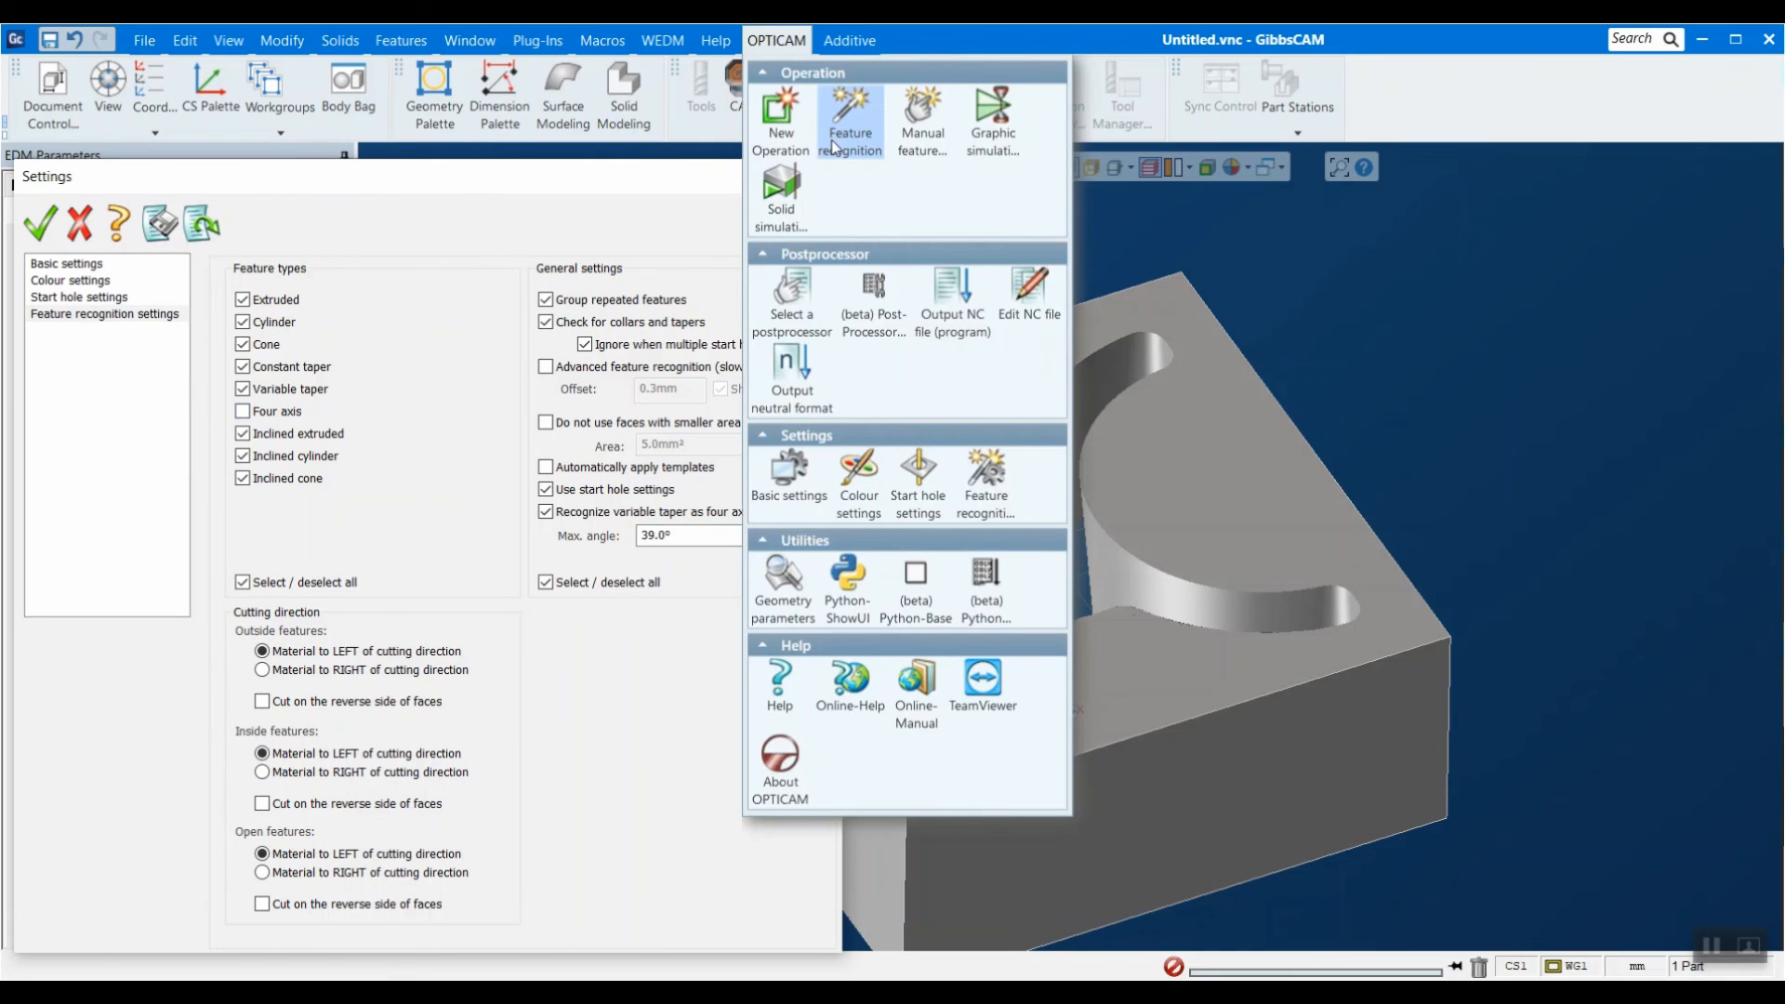
pyautogui.click(833, 145)
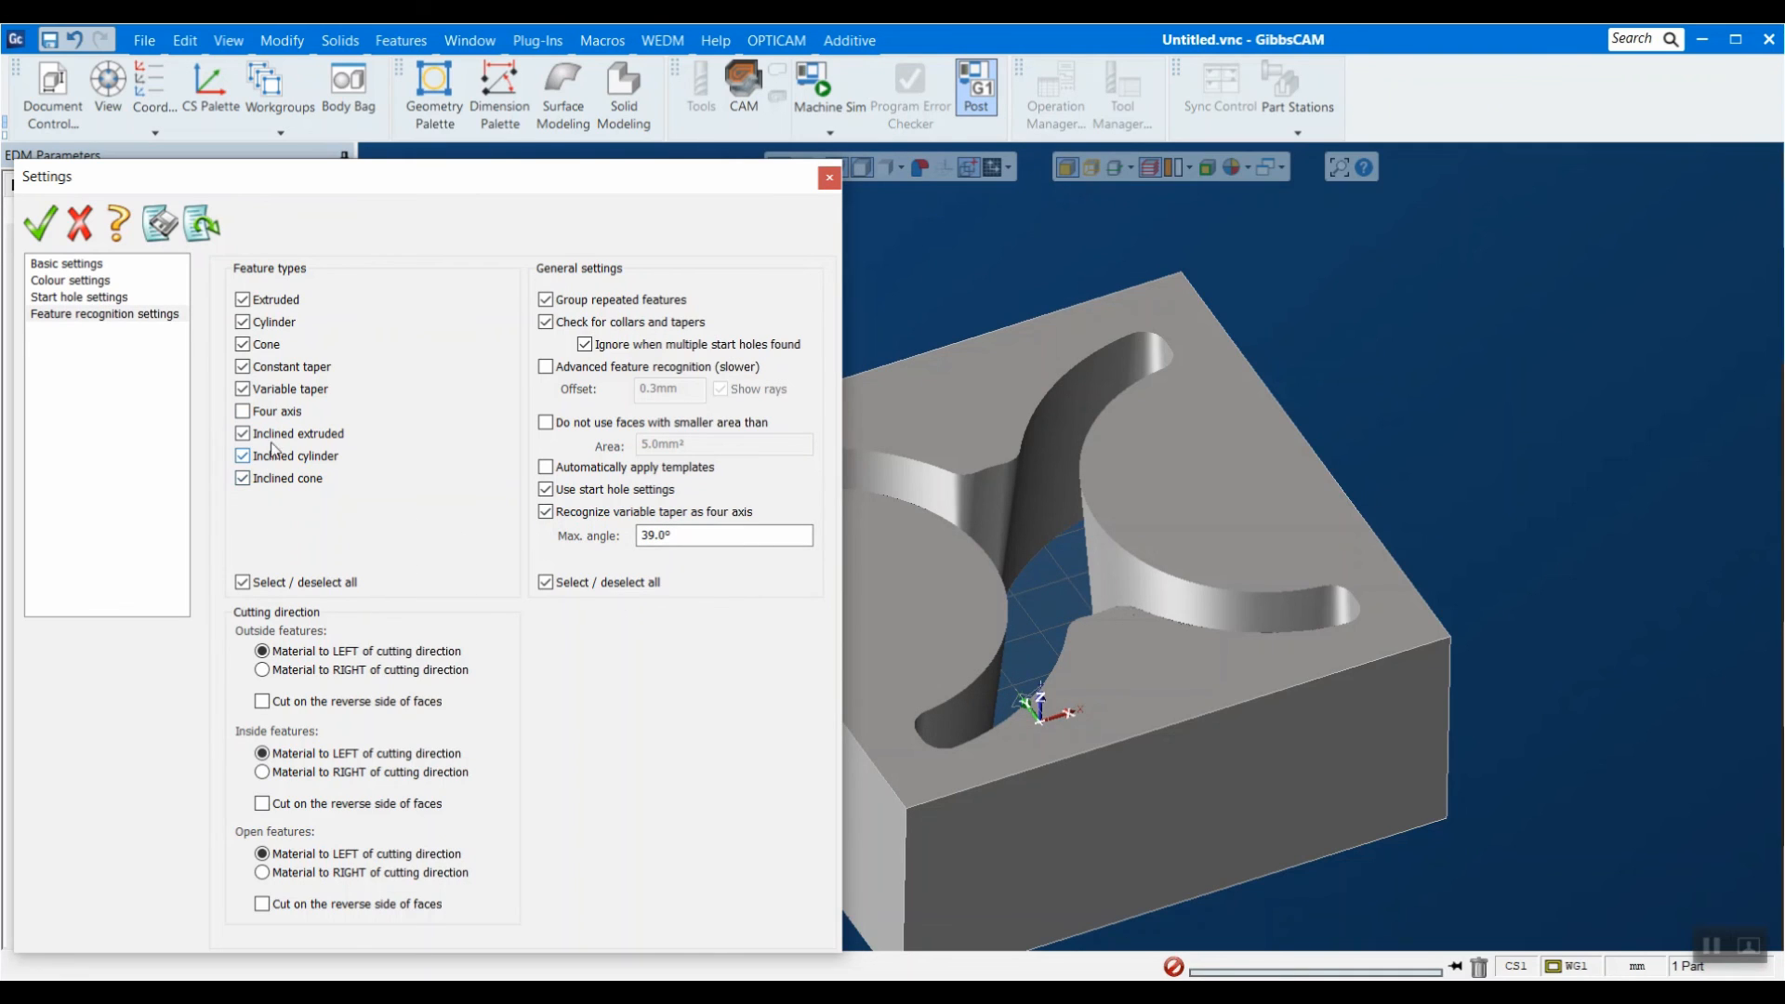
pyautogui.click(290, 417)
pyautogui.moveTo(732, 206); pyautogui.dragTo(869, 238)
pyautogui.click(967, 240)
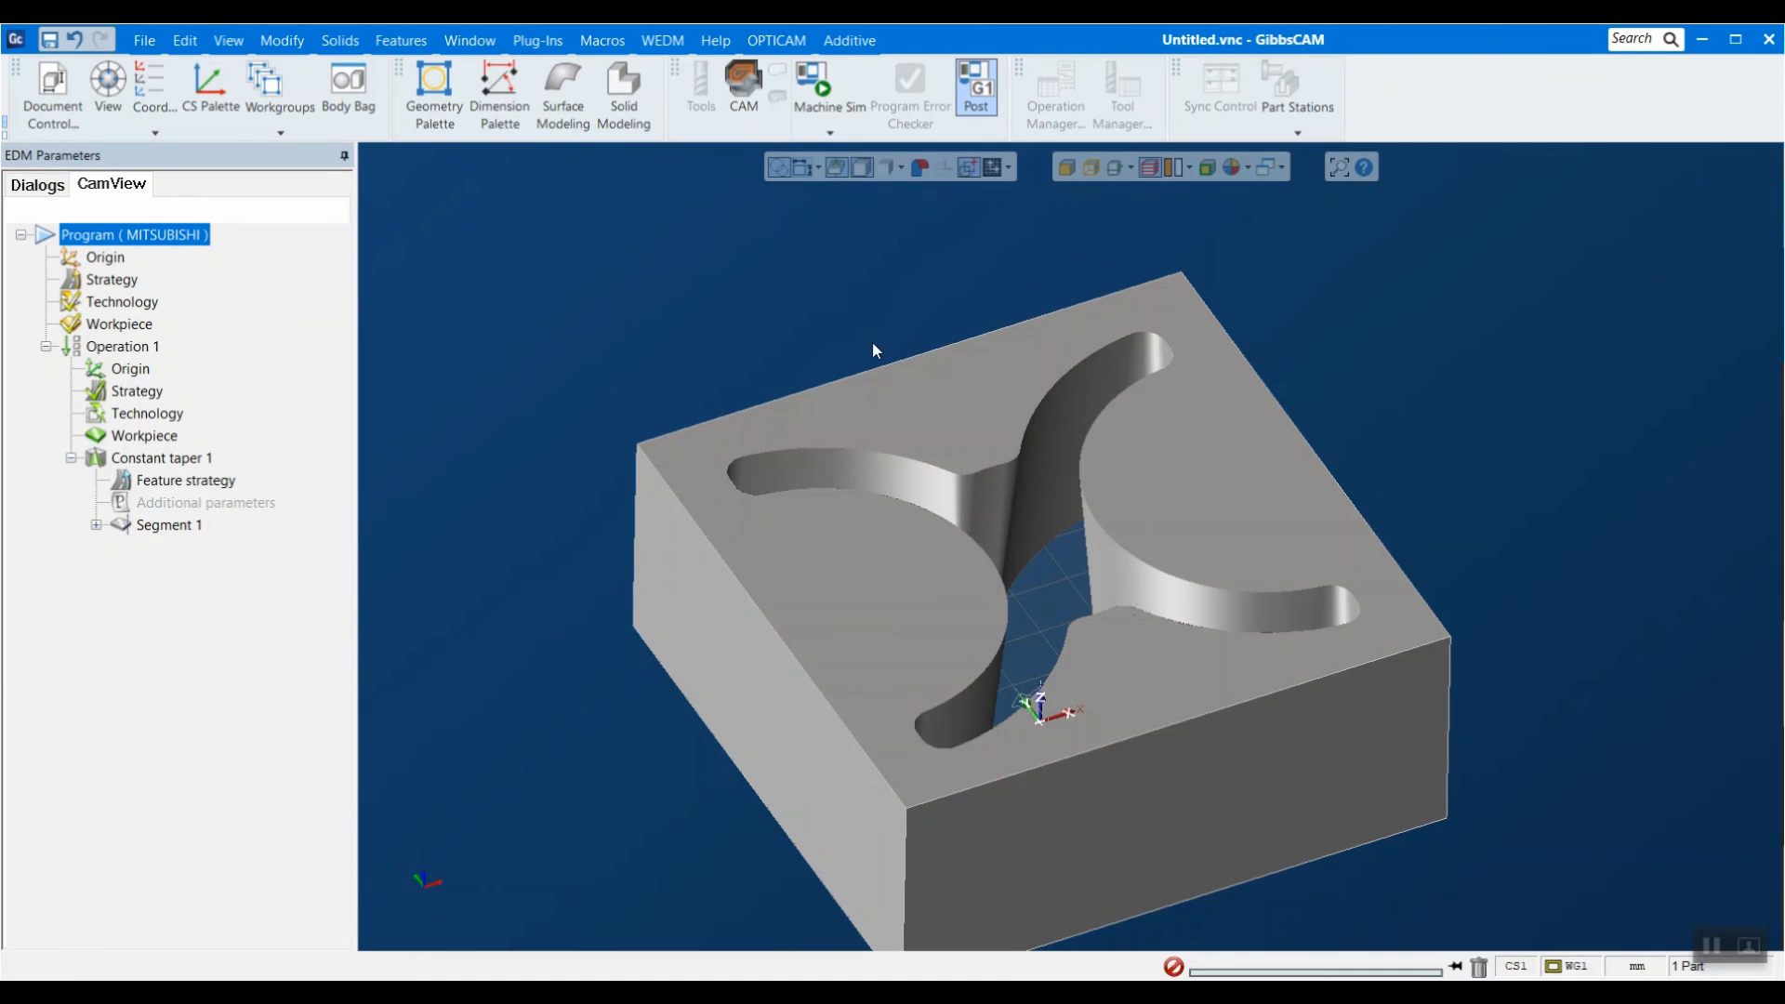
pyautogui.click(799, 41)
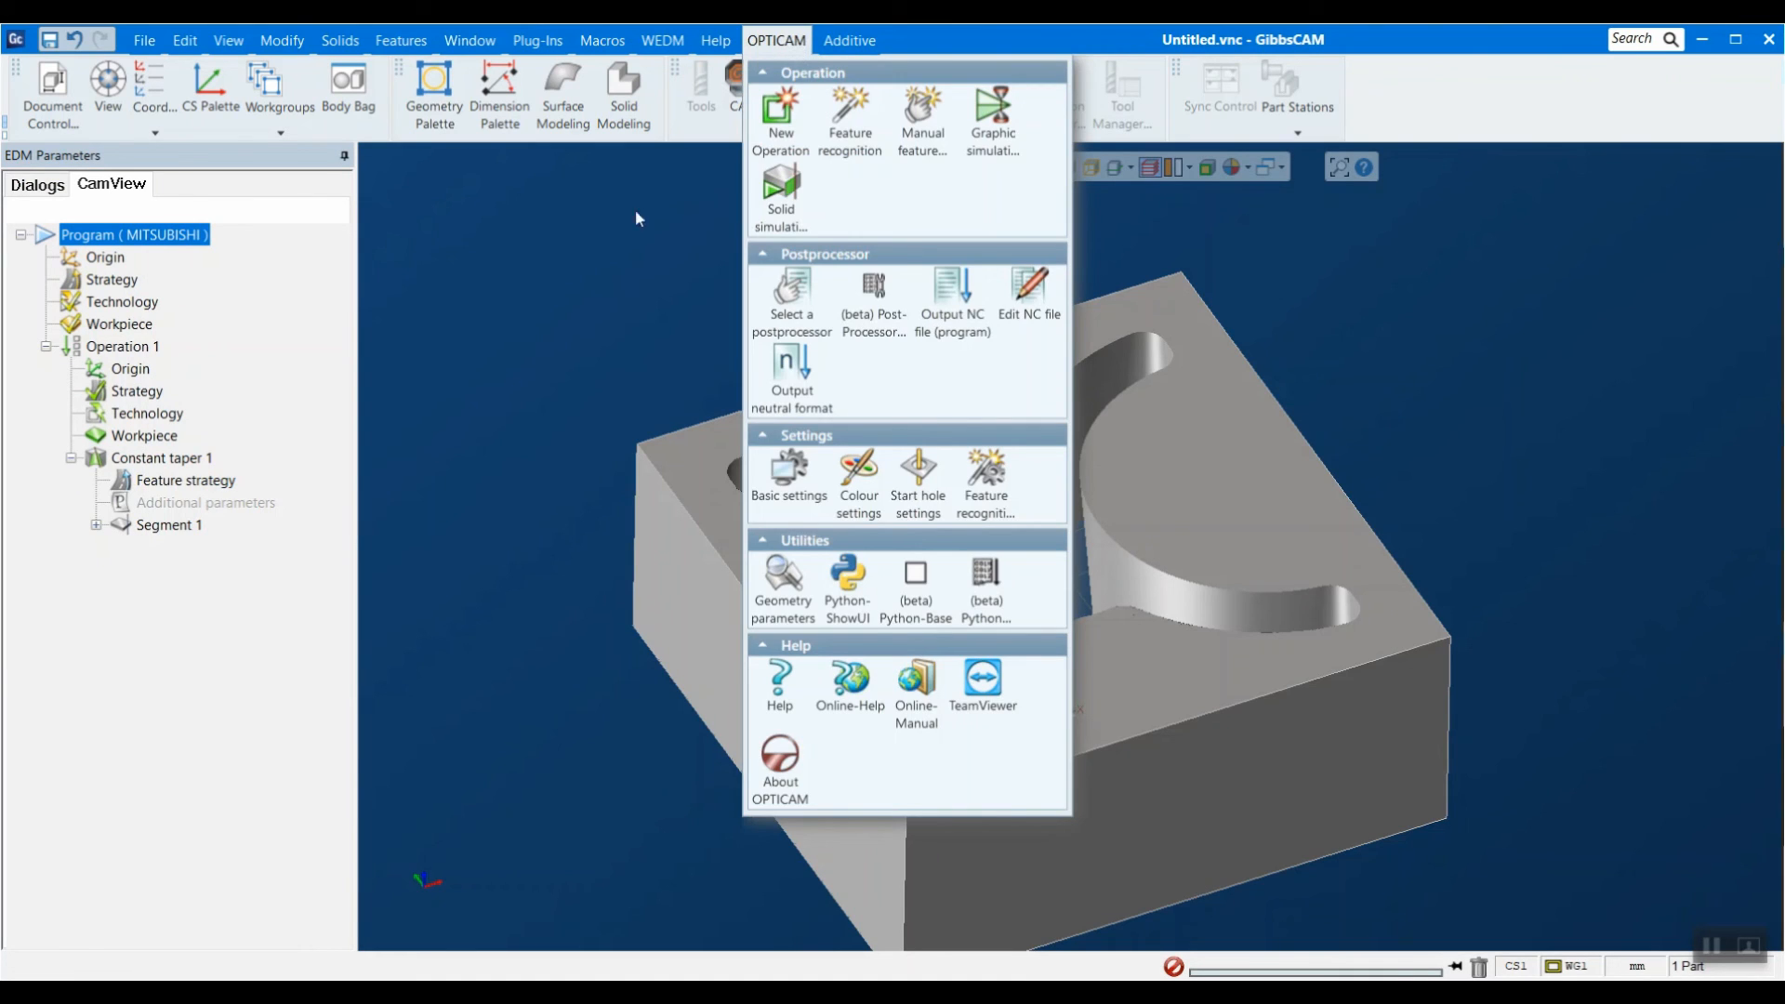
pyautogui.click(250, 764)
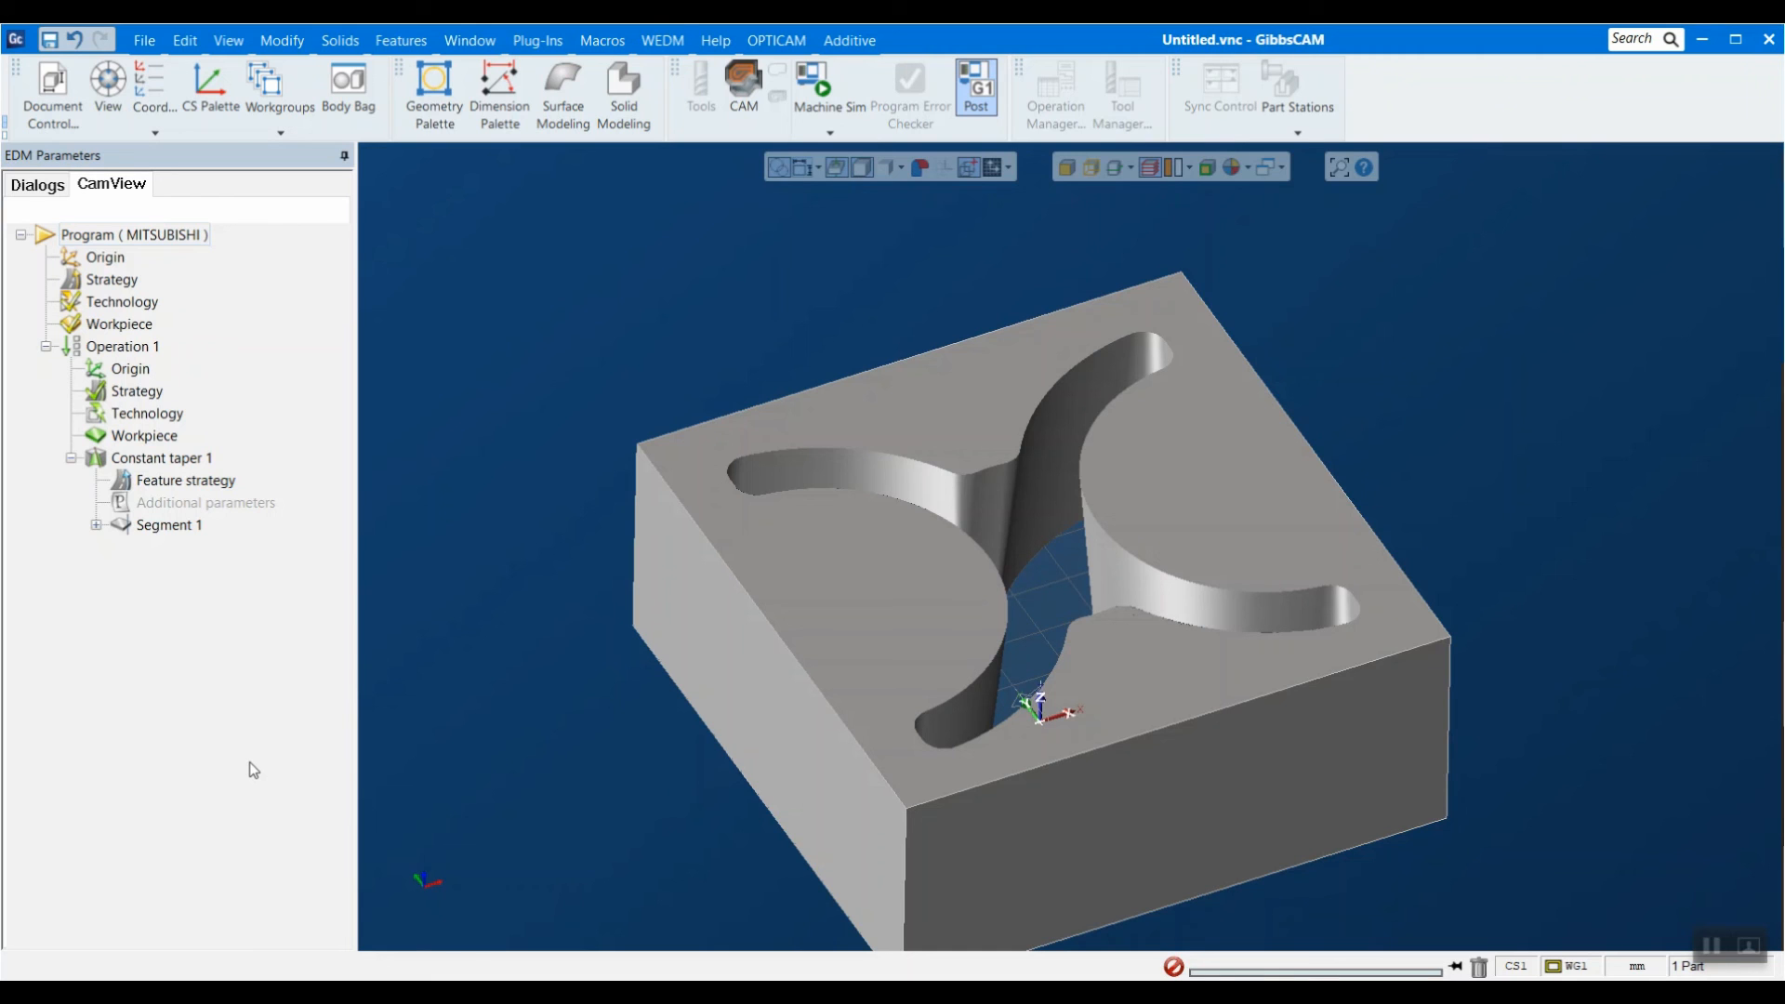
pyautogui.moveTo(950, 991)
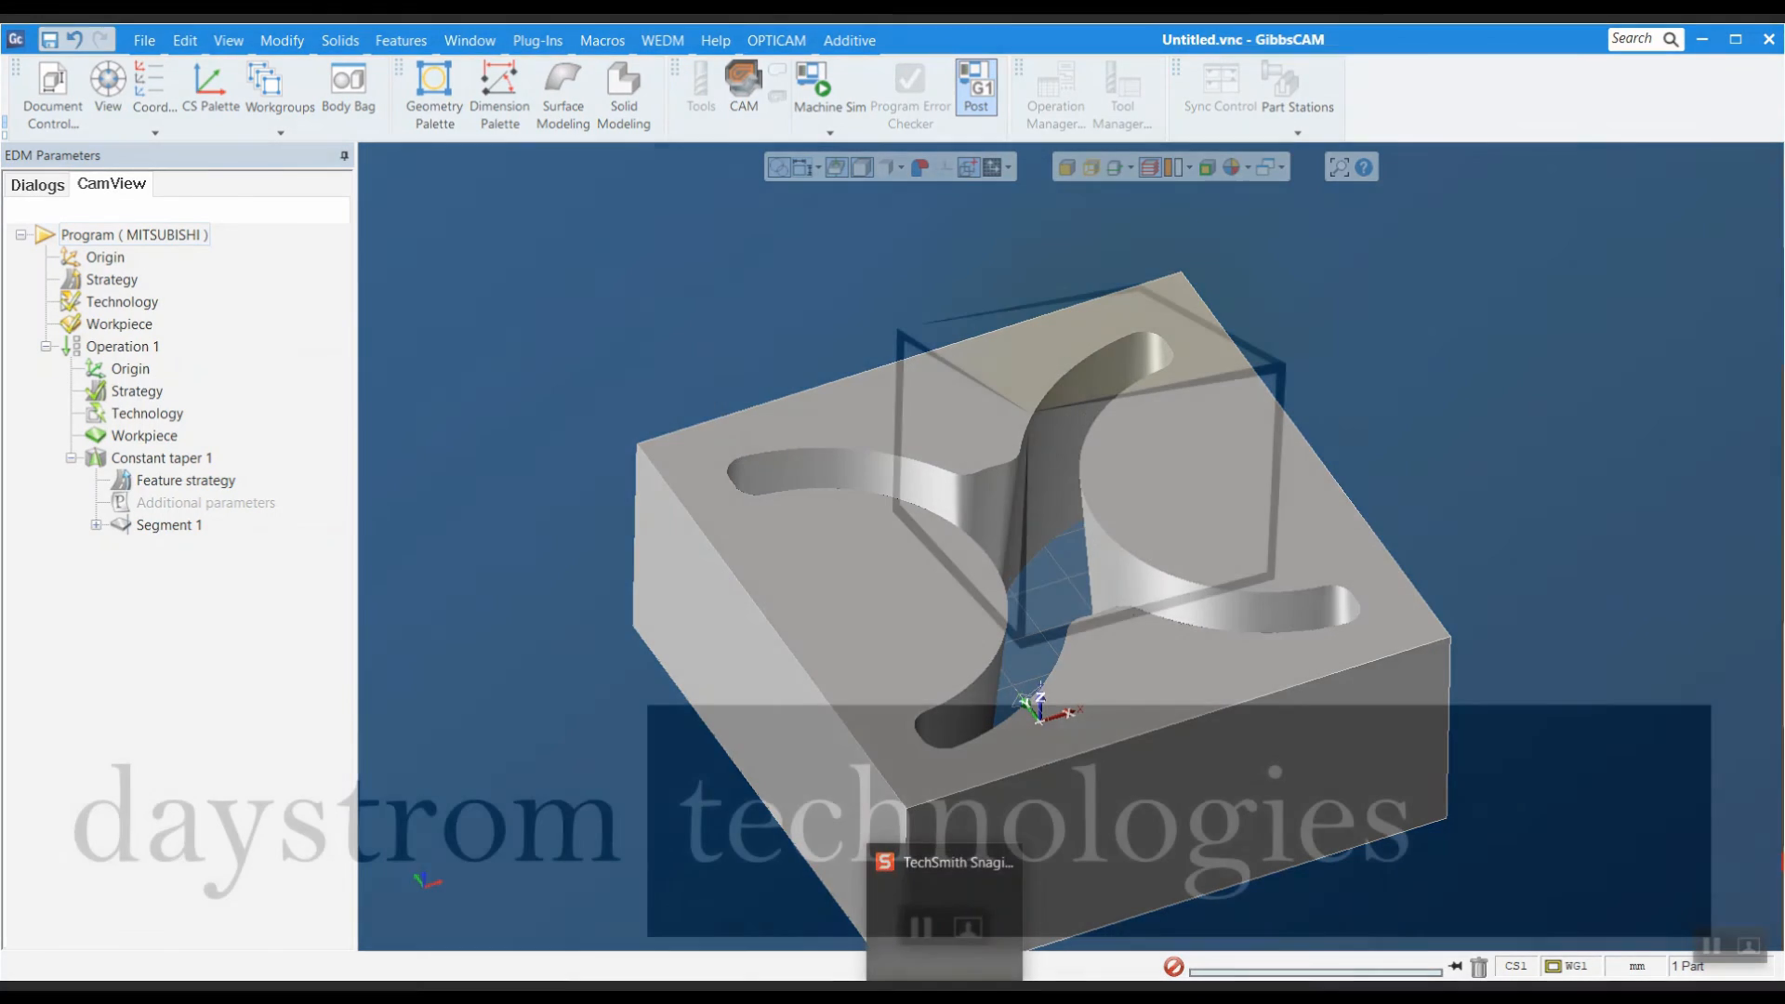